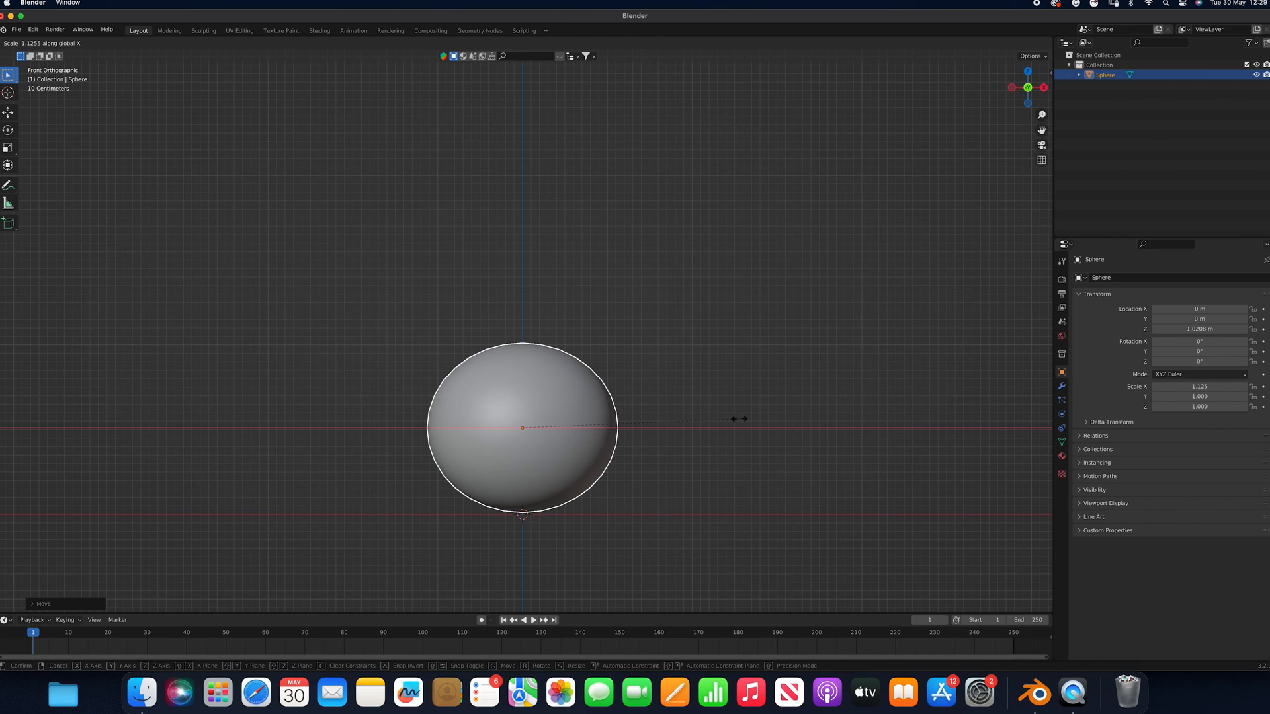
Cancel the X-axis scaling, apply the sphere's transforms and set its origin to its geometry
key("Escape")
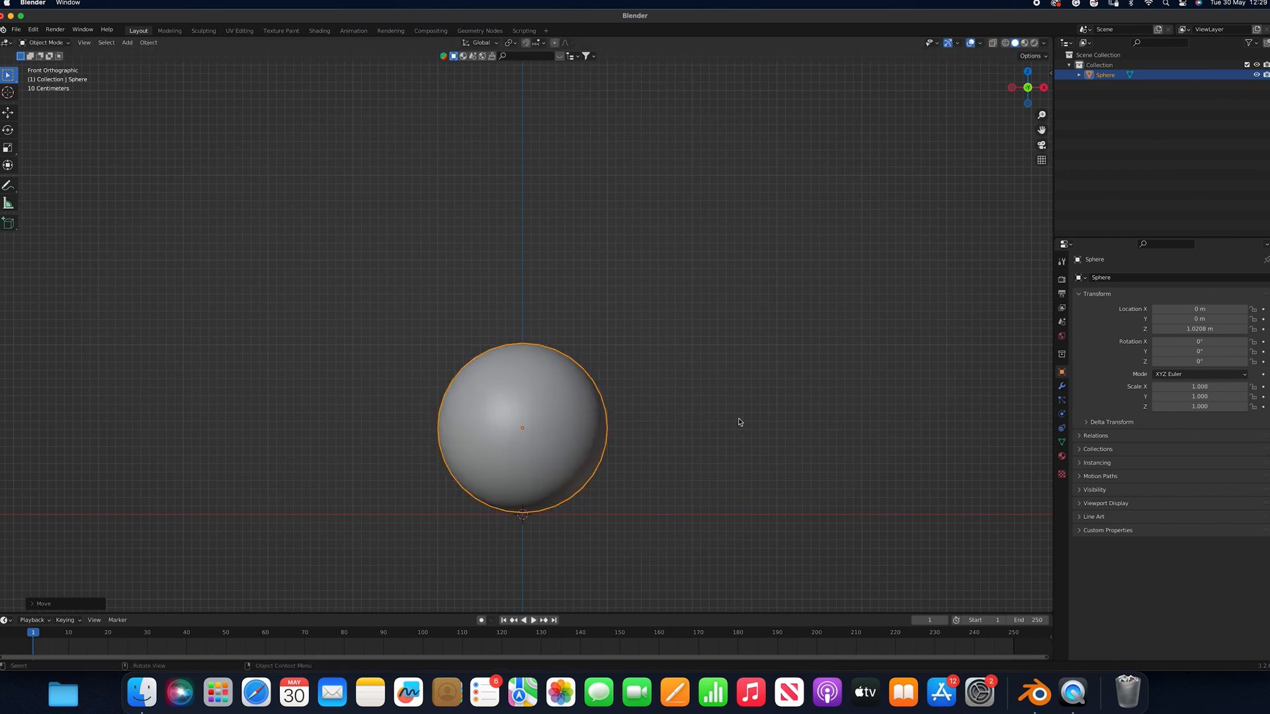
left_click(47, 42)
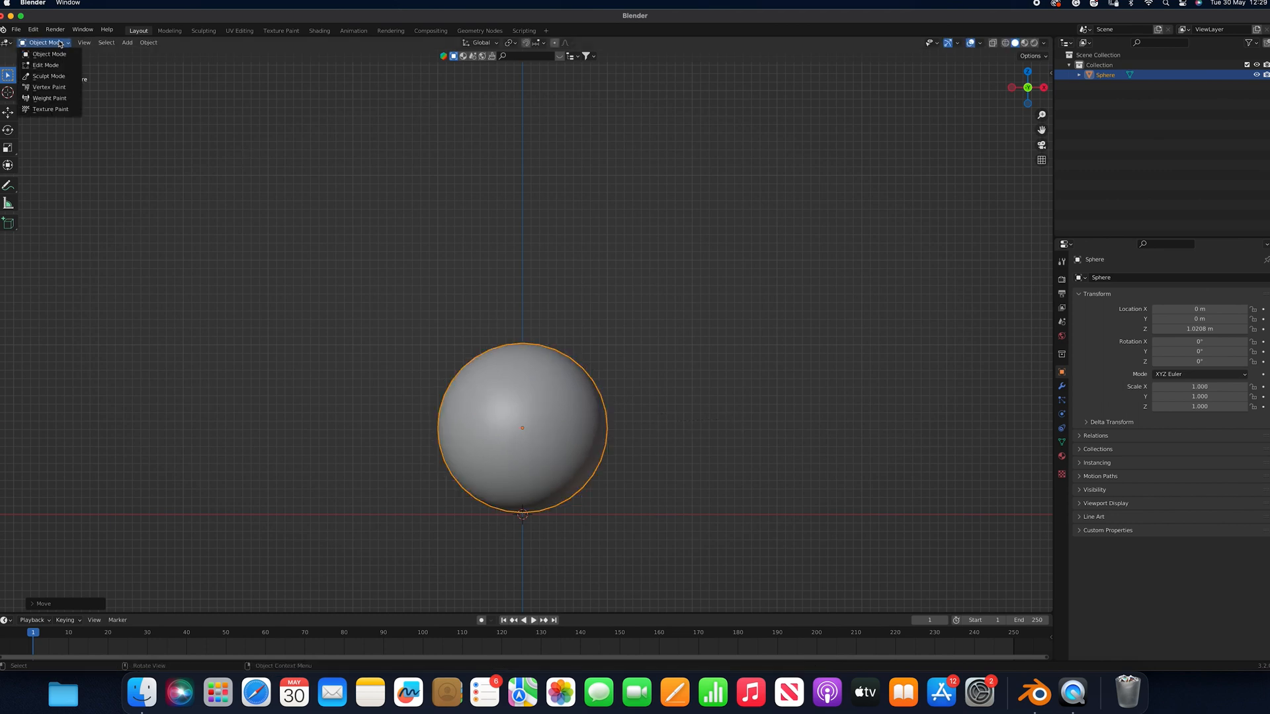
left_click(148, 42)
mouse_move(165, 94)
left_click(265, 123)
left_click(148, 42)
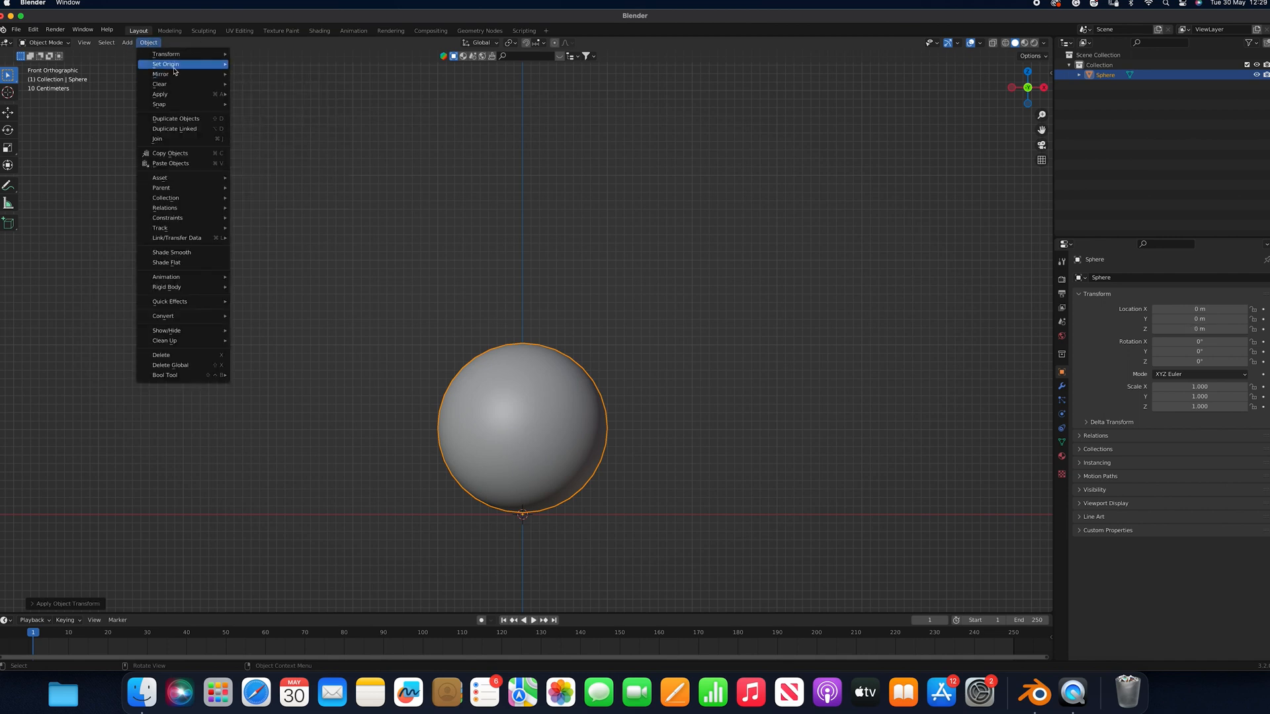
left_click(265, 76)
Switch the sphere to Sculpt Mode and choose the Grab brush with X-axis symmetry enabled
left_click(47, 42)
left_click(49, 76)
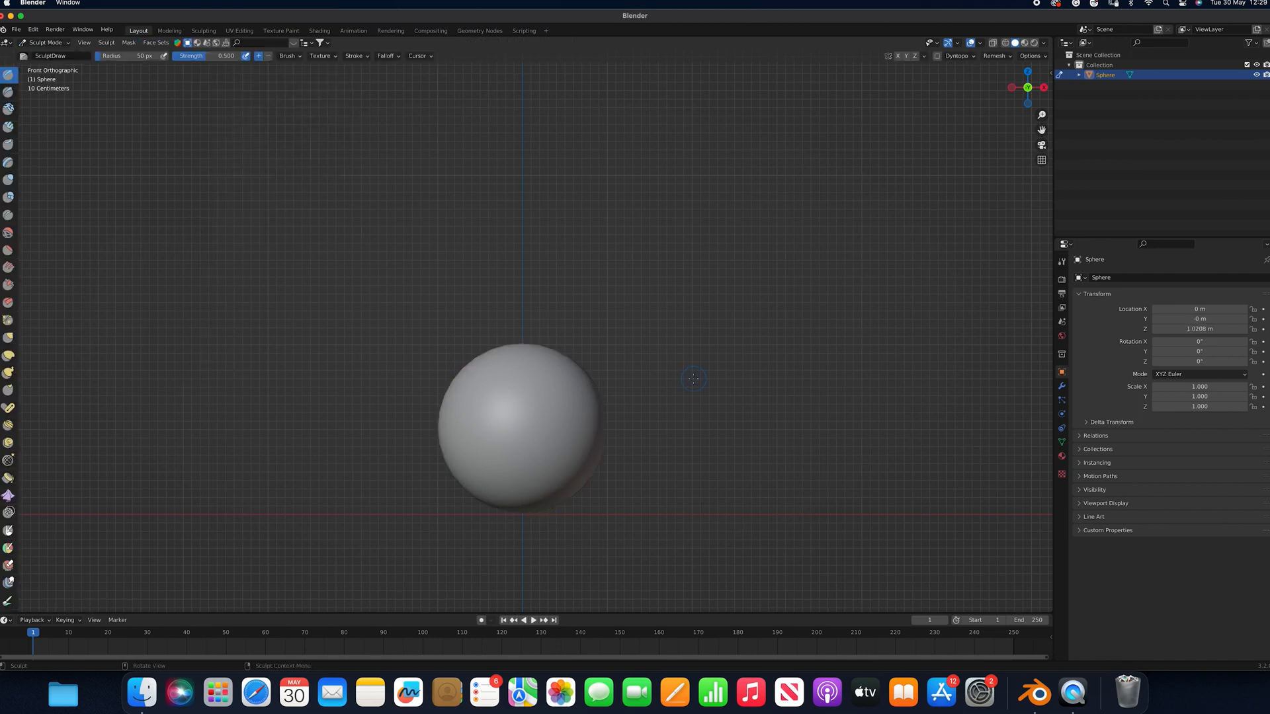
left_click(8, 338)
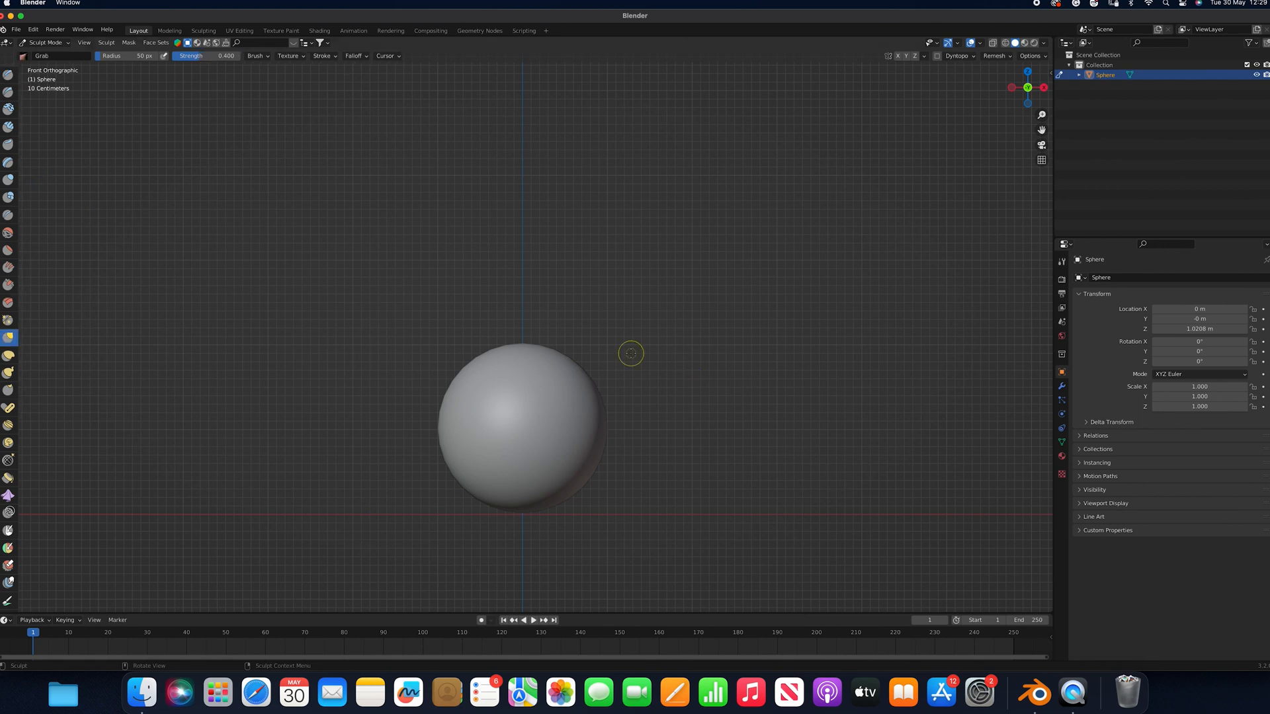
key("f")
left_click(897, 55)
Pull the sphere's sides and lower corners outward with an enlarged Grab brush
mouse_move(564, 369)
left_mouse_down()
mouse_move(560, 352)
mouse_move(581, 382)
mouse_move(603, 382)
mouse_move(609, 415)
left_mouse_up()
key("bracketright")
key("bracketright")
key("bracketright")
key("bracketright")
key("bracketright")
key("bracketright")
mouse_move(601, 463)
left_mouse_down()
mouse_move(611, 482)
mouse_move(588, 499)
left_mouse_up()
Reduce the Grab brush radius to 225 px and reshape the underside and lower corners into a flatter base
key("bracketleft")
key("bracketleft")
key("bracketleft")
key("bracketleft")
key("bracketleft")
key("bracketleft")
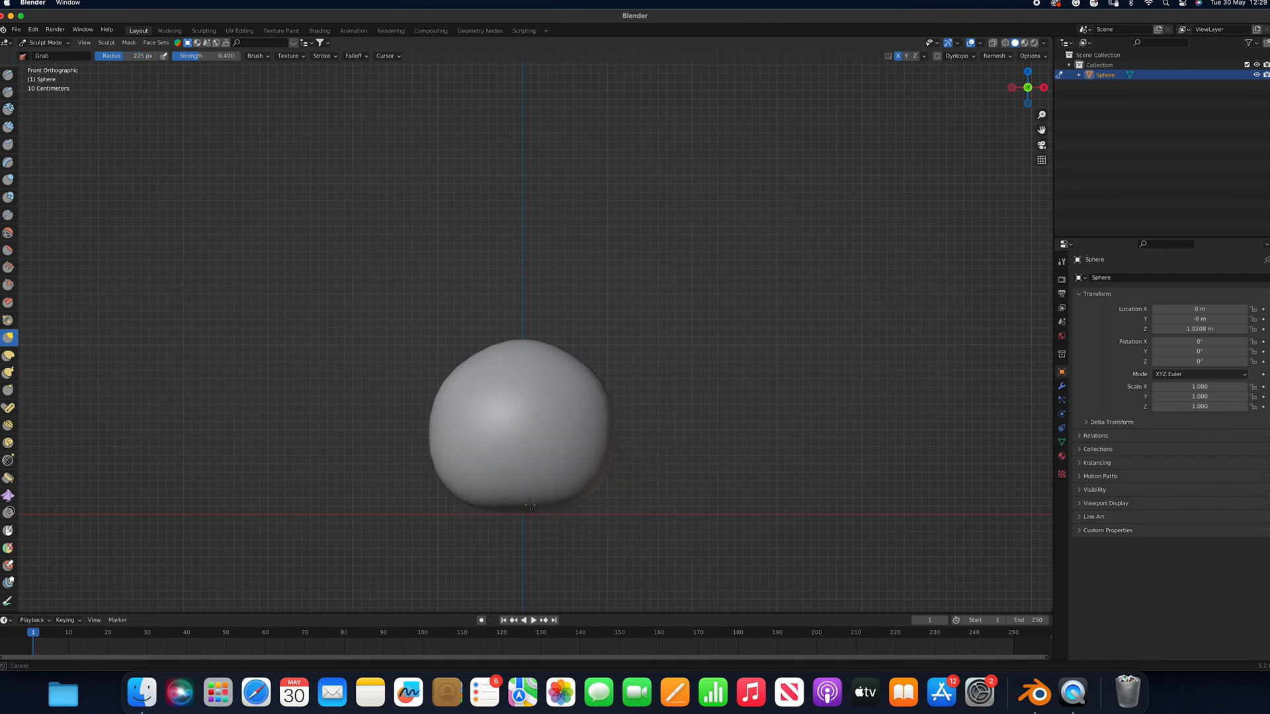
left_click_drag(573, 495, 580, 507)
mouse_move(572, 507)
left_mouse_down()
mouse_move(560, 512)
mouse_move(582, 470)
left_mouse_up()
Enlarge the Grab brush to 378 px and, in the right view, raise the top and reshape the rear and lower edges
key("bracketright")
key("bracketright")
key("bracketright")
key("bracketright")
key("bracketright")
key("KP_3")
left_click_drag(529, 338, 533, 333)
left_click_drag(582, 501, 592, 494)
left_click_drag(597, 390, 586, 393)
mouse_move(598, 487)
left_mouse_down()
mouse_move(598, 500)
mouse_move(566, 505)
left_mouse_up()
Grab the top and sides into an egg-shaped profile, and draw in the upper flanks from the front
left_click_drag(509, 347, 519, 343)
left_click_drag(461, 381, 468, 387)
left_click_drag(442, 434, 460, 397)
left_click_drag(573, 365, 584, 369)
left_click_drag(550, 345, 554, 342)
left_click_drag(597, 404, 594, 403)
left_click_drag(600, 441, 597, 441)
left_click_drag(595, 472, 591, 470)
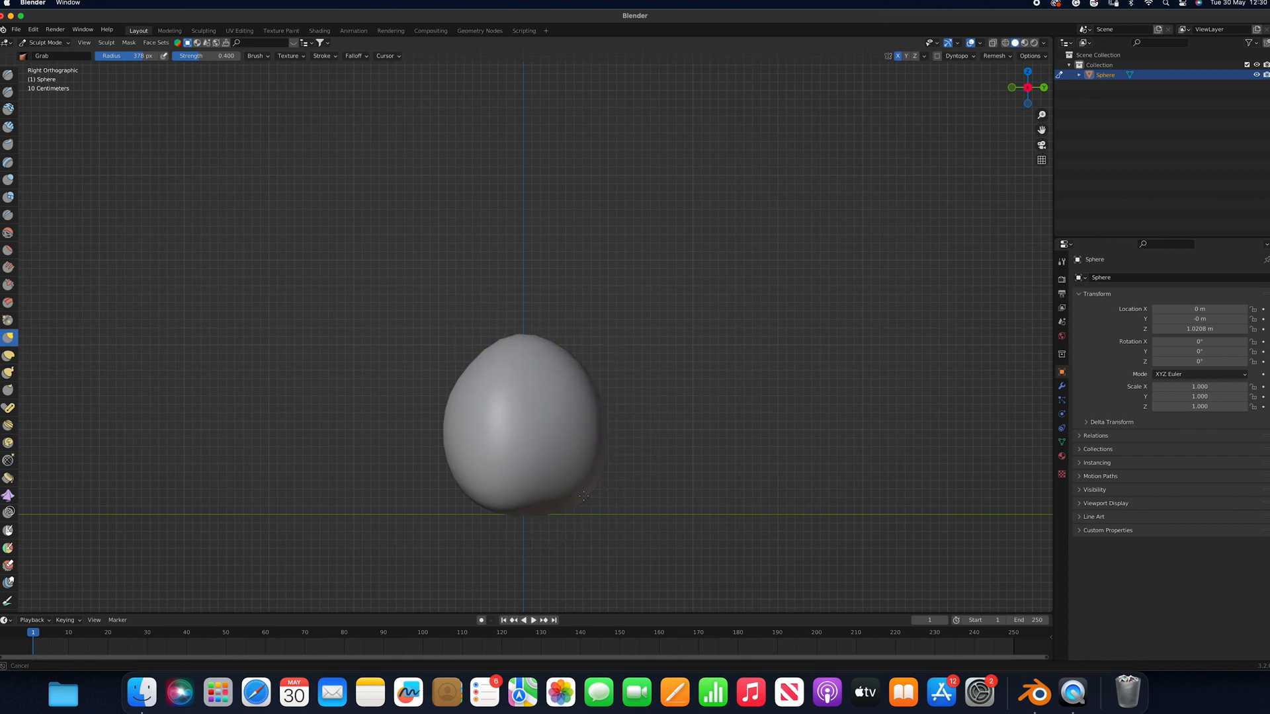
scroll(576, 405, "left", 10)
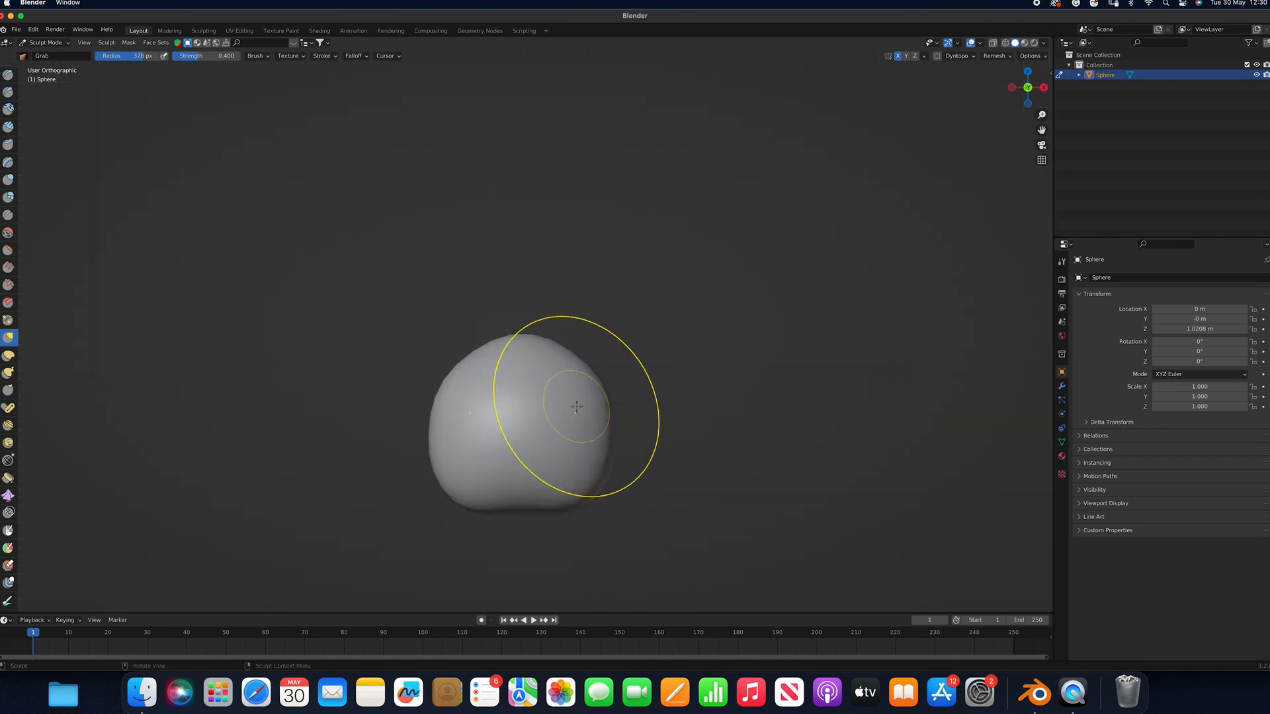
left_click_drag(602, 384, 599, 388)
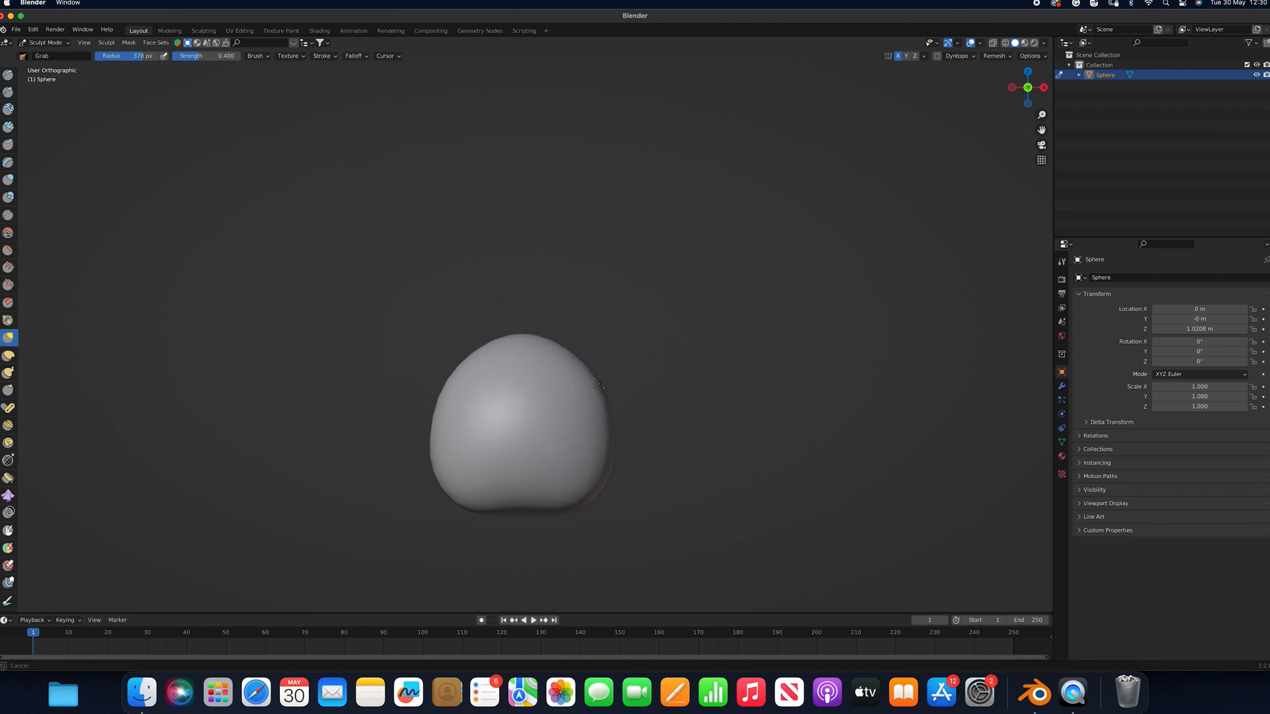
Remesh the sculpt at a 0.1 m voxel size and smooth its front with the Smooth brush at 0.325 strength
left_click(995, 55)
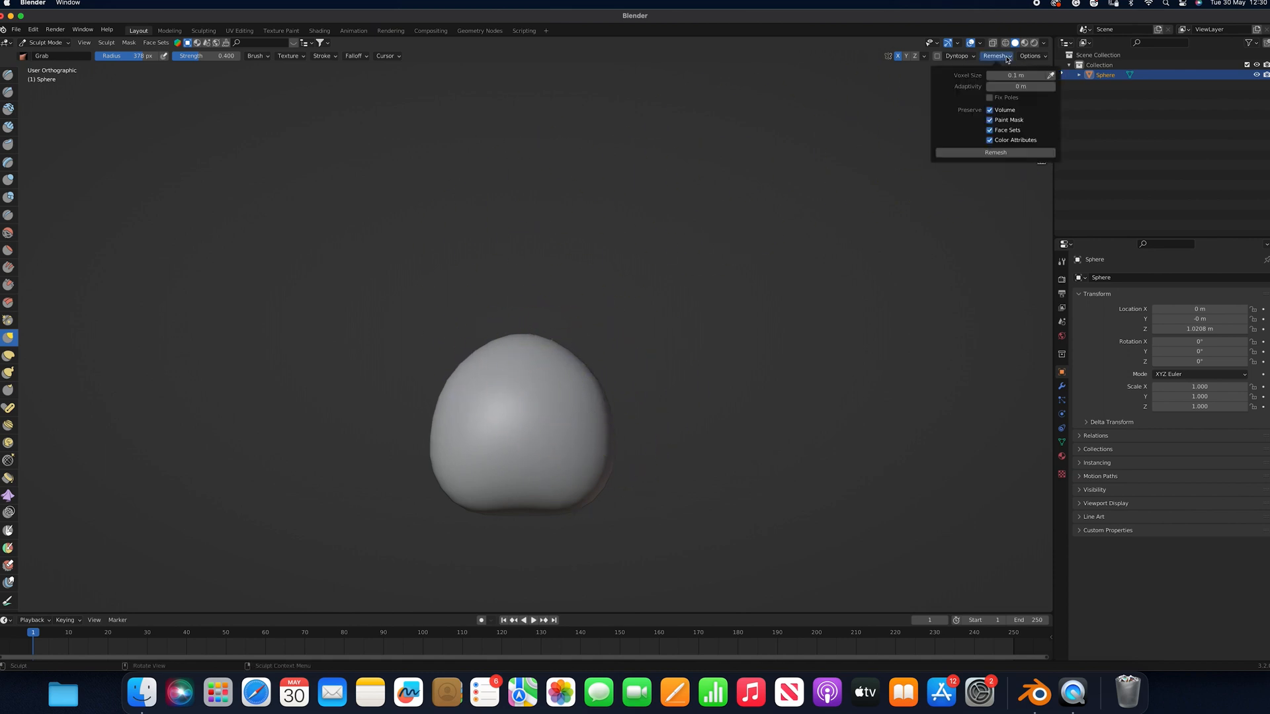
left_click(995, 152)
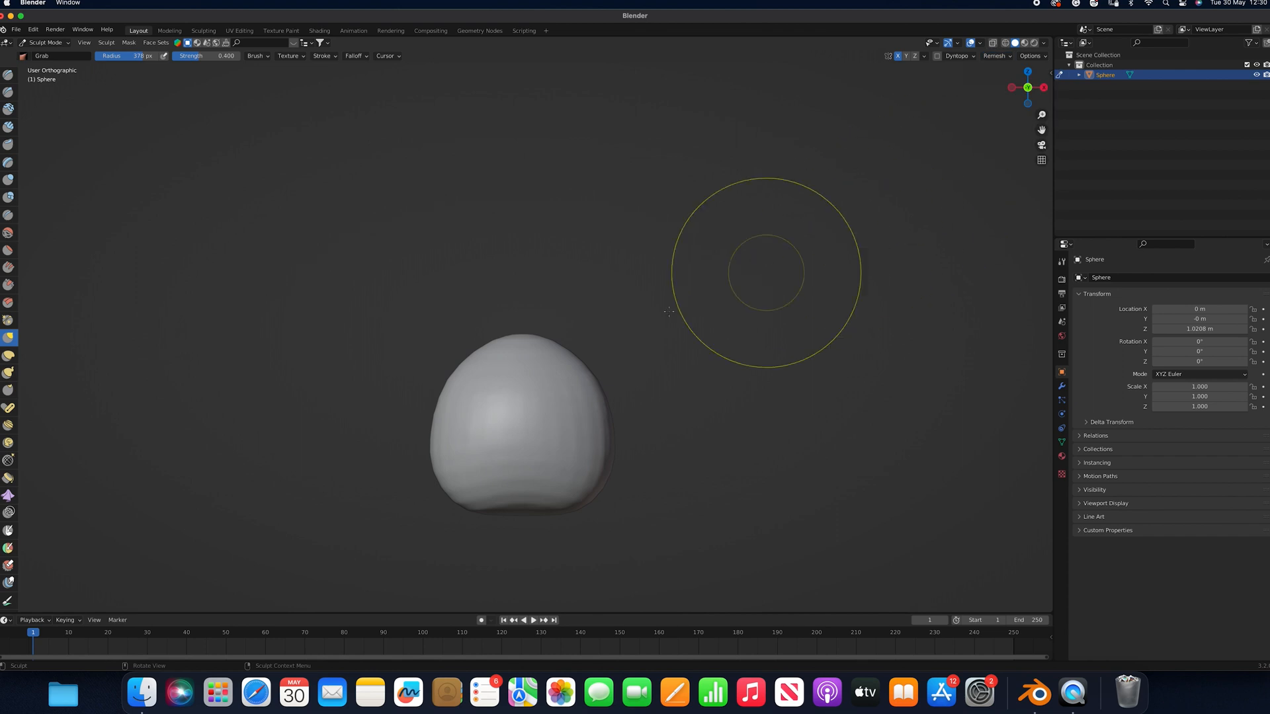
left_click(8, 234)
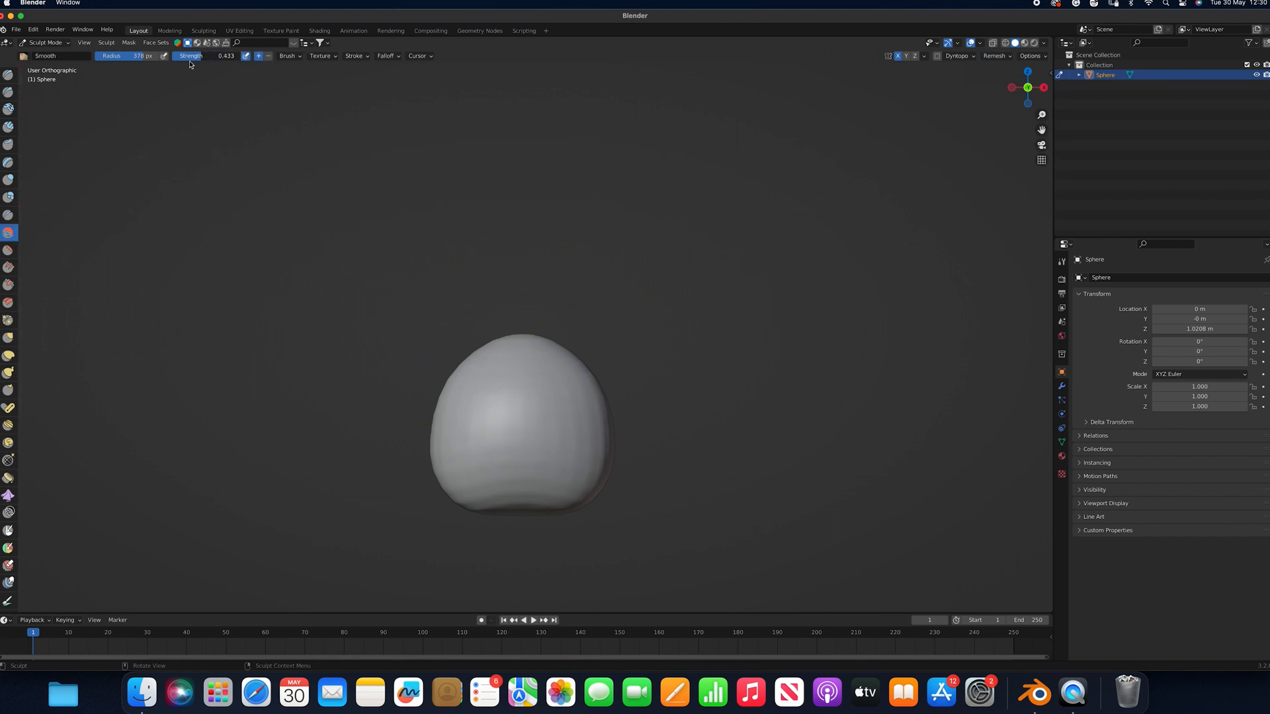
key("bracketleft")
key("bracketleft")
key("bracketleft")
key("bracketleft")
key("bracketleft")
key("bracketleft")
key("bracketleft")
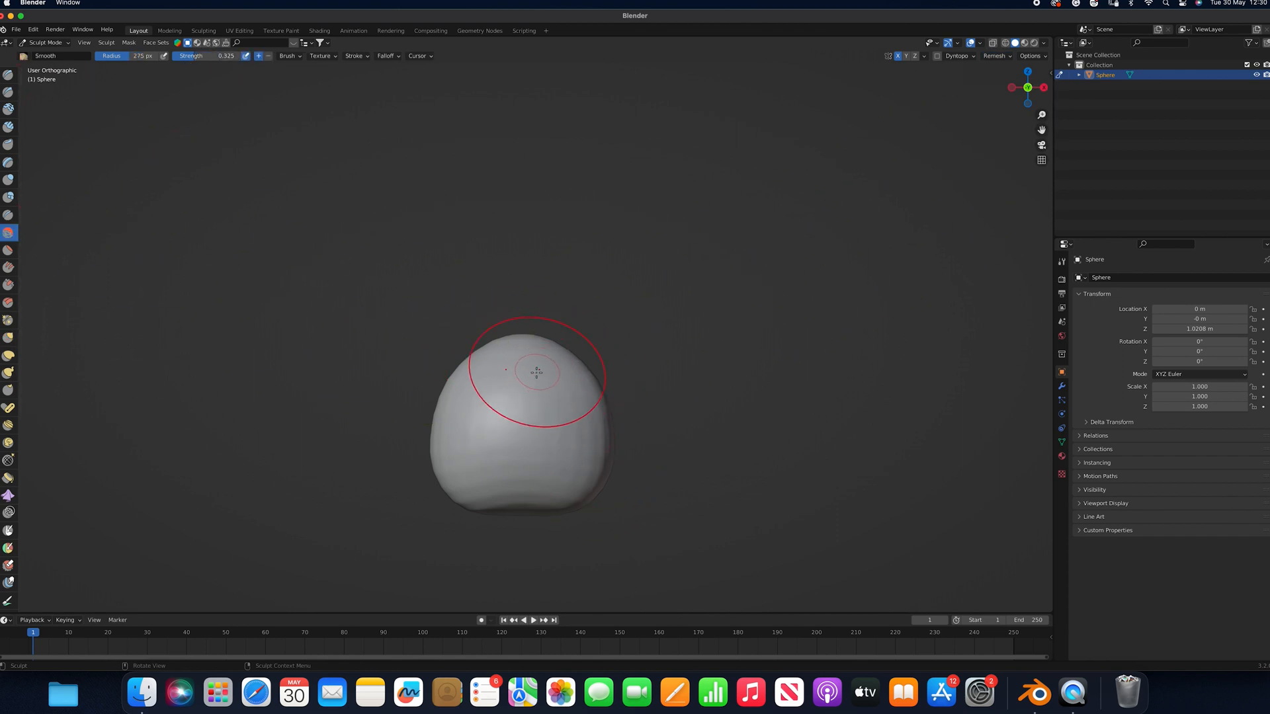
left_click_drag(544, 363, 580, 447)
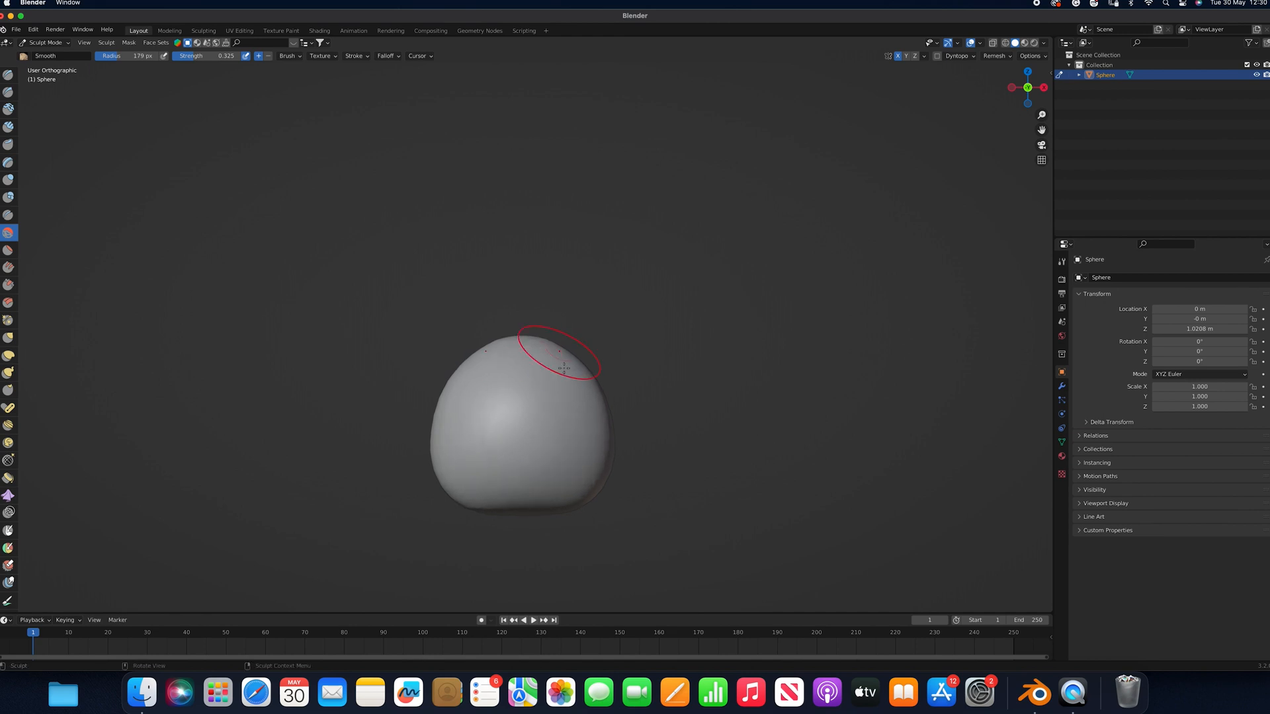
Smooth the side surface of the egg shape from the right view with the Smooth brush
key("KP_3")
left_click_drag(544, 368, 545, 475)
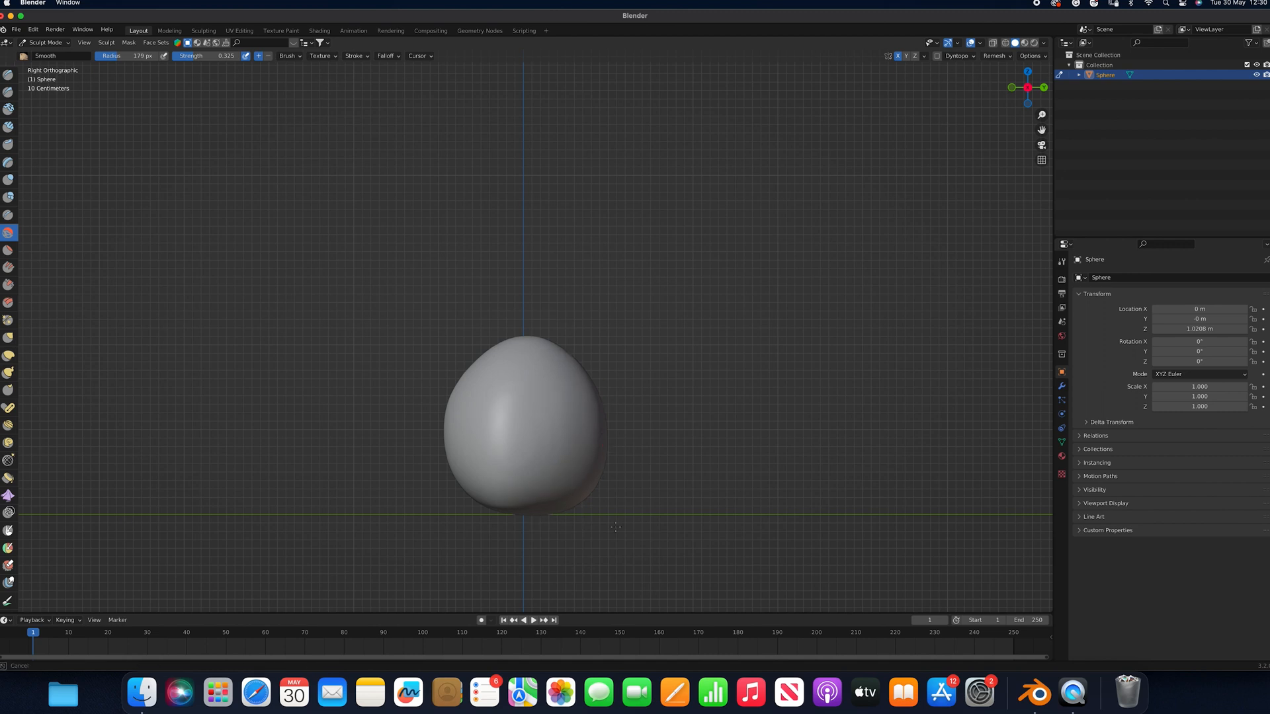
middle_click_drag(564, 470, 581, 468)
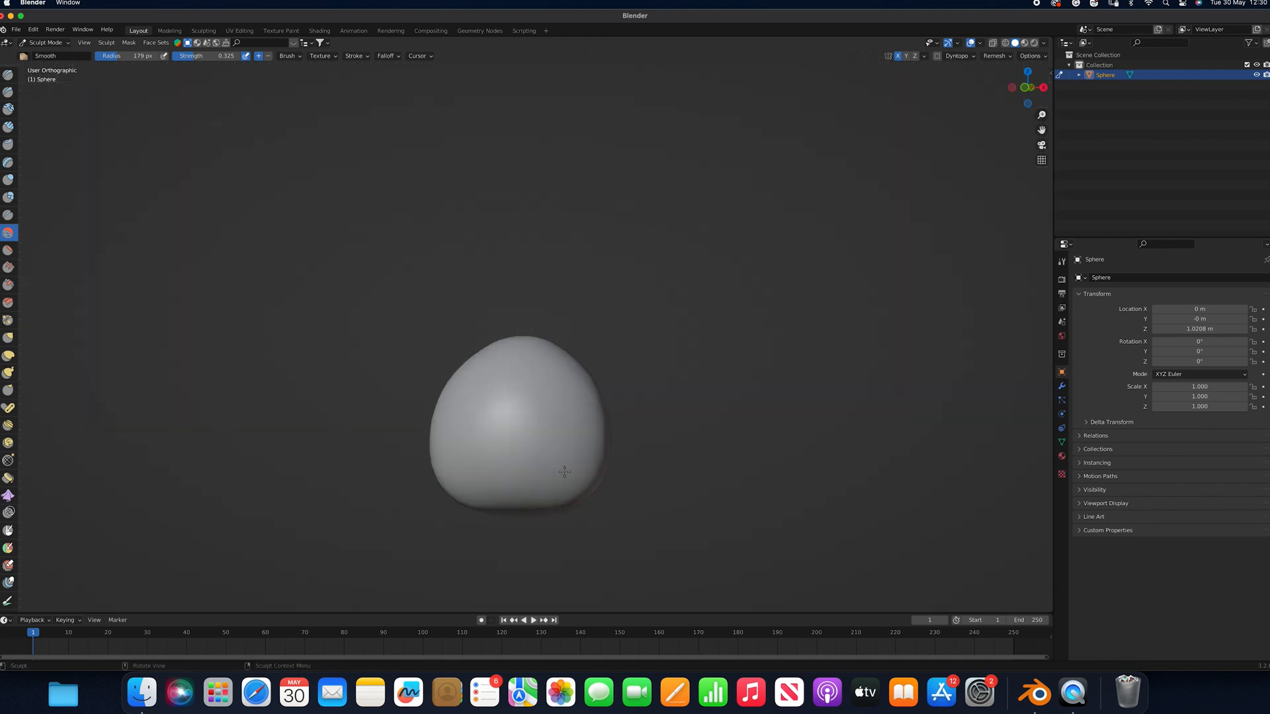
Choose the Draw brush and set its strength to 0.529 and its radius to 66 px
scroll(487, 340, "up", 4)
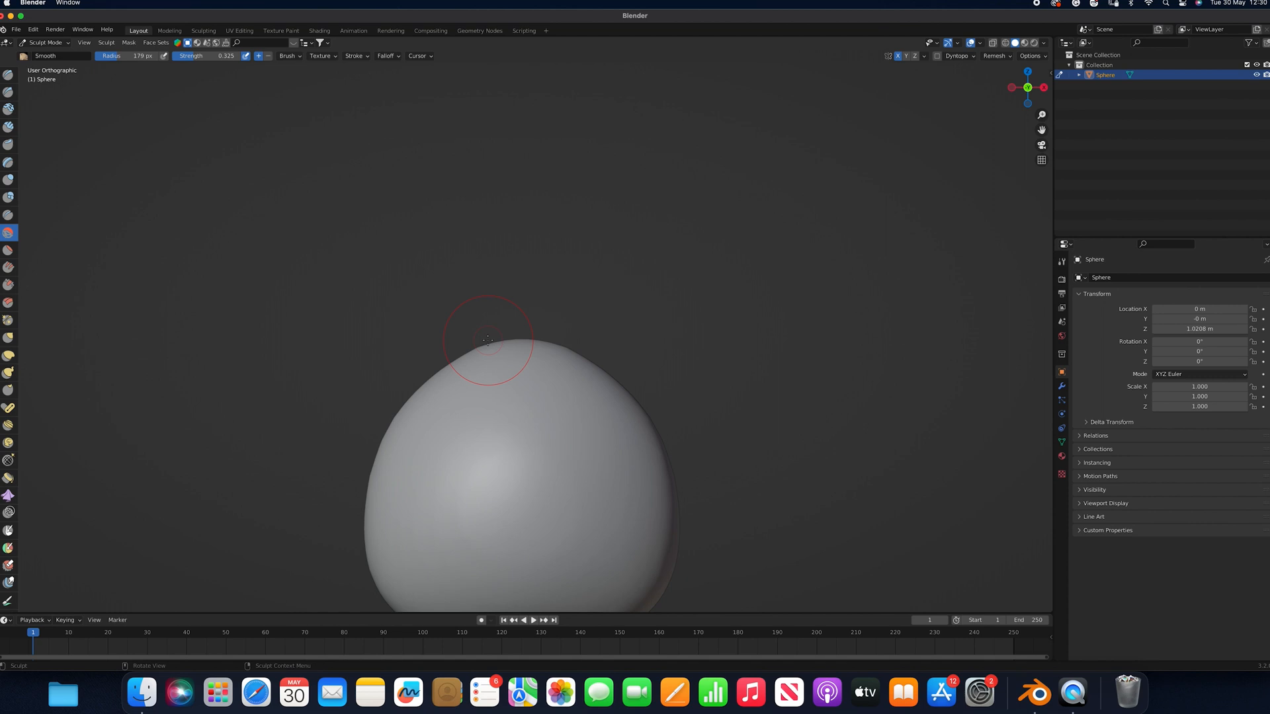
left_click_drag(1042, 129, 1045, 36)
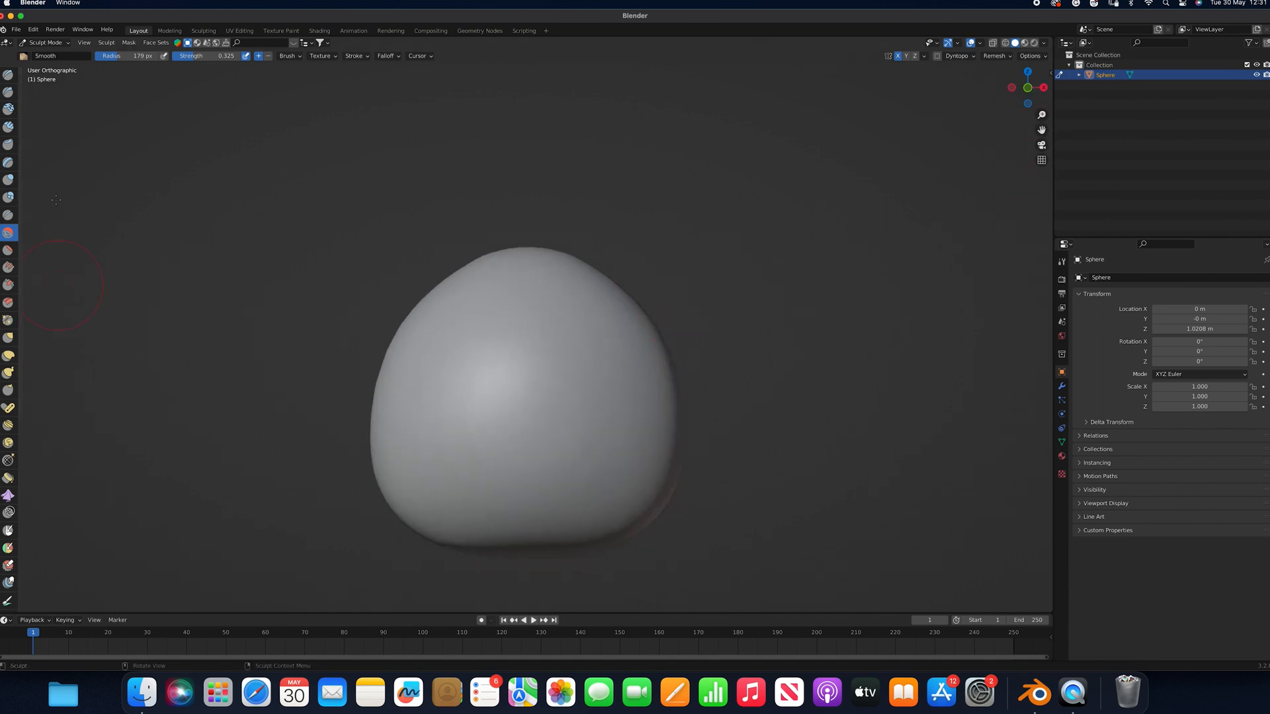
left_click(8, 74)
left_click_drag(199, 58, 196, 59)
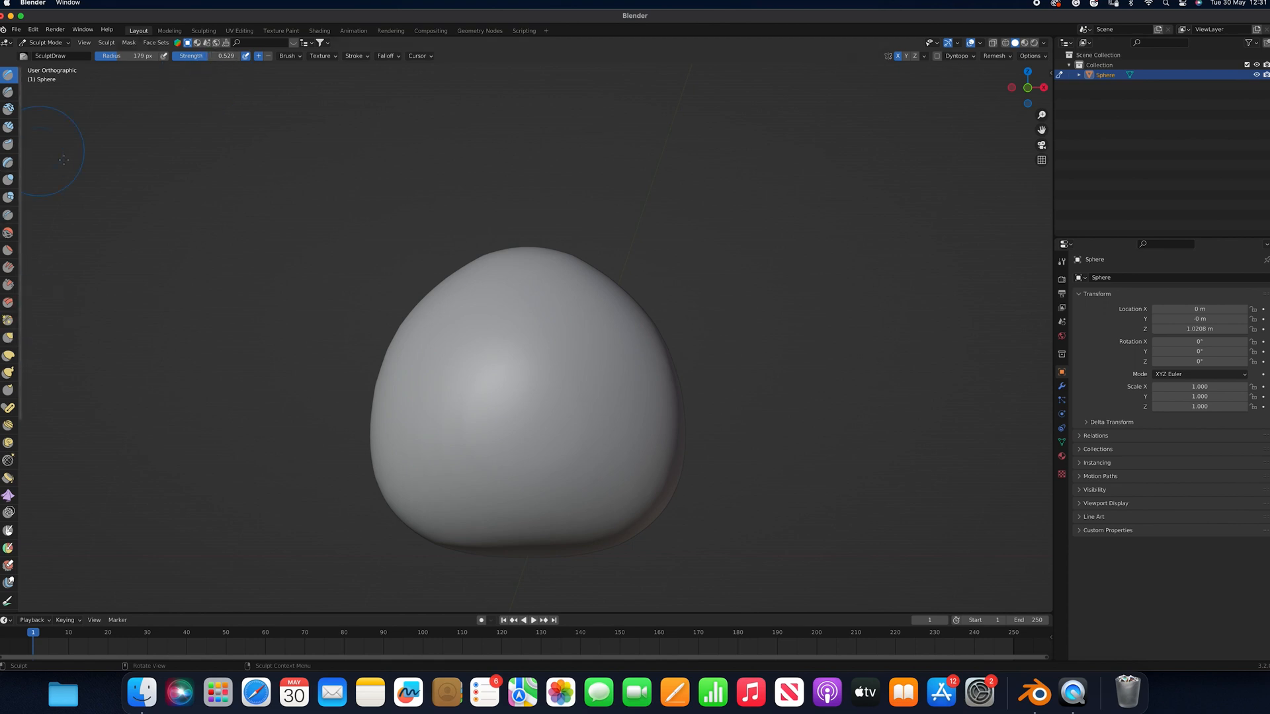
key("bracketleft")
key("bracketleft")
key("bracketleft")
key("bracketleft")
key("bracketleft")
key("bracketleft")
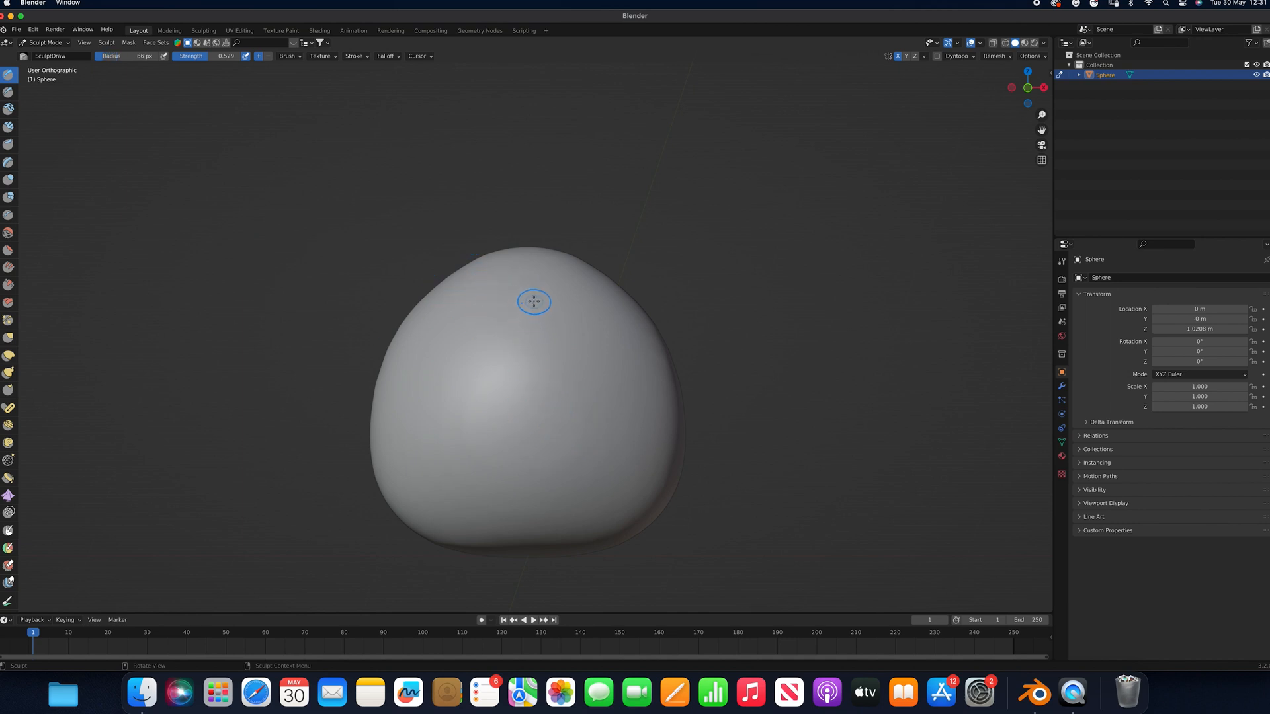
Enlarge the Draw brush to 205 px, undo the raised trial stroke, and carve two mirrored eye sockets in subtract mode
scroll(533, 318, "up", 4)
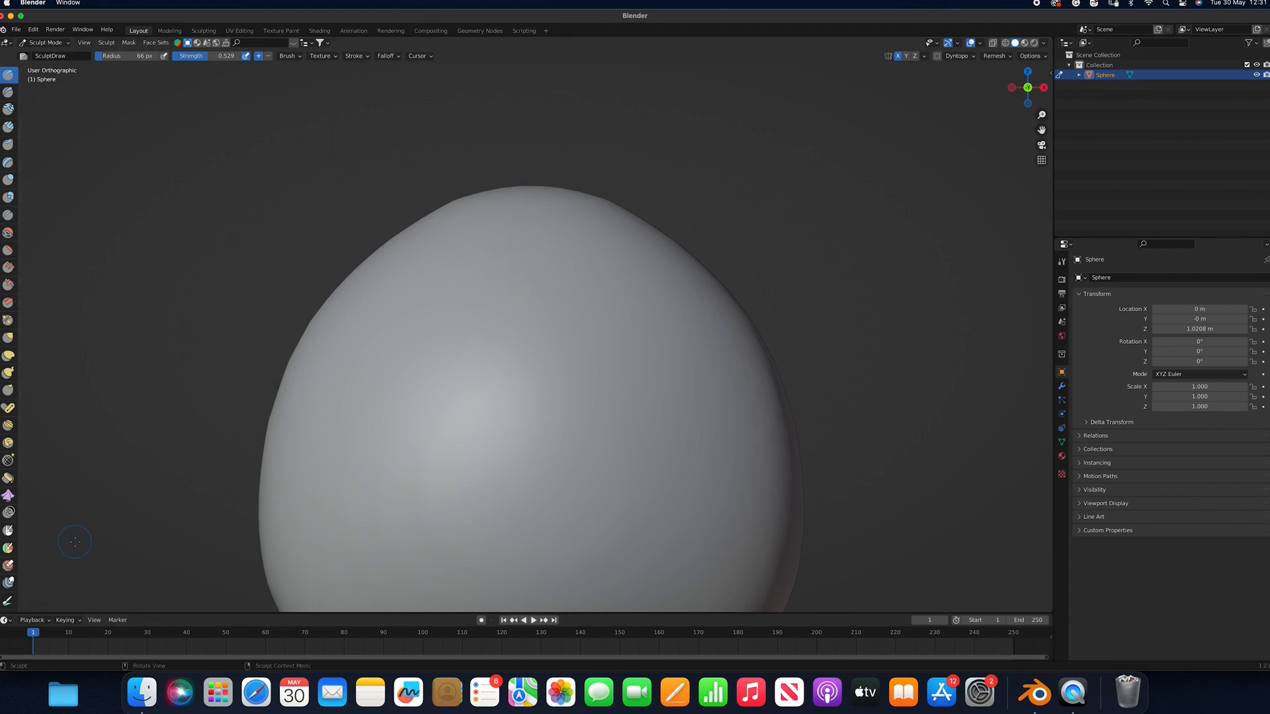
key("bracketright")
key("bracketright")
key("bracketright")
key("bracketright")
key("bracketright")
key("bracketright")
key("bracketright")
key("bracketright")
mouse_move(602, 294)
left_mouse_down()
mouse_move(611, 325)
mouse_move(604, 314)
left_mouse_up()
key("super+z")
left_click(268, 56)
mouse_move(609, 312)
left_mouse_down()
mouse_move(626, 353)
mouse_move(618, 329)
mouse_move(598, 331)
mouse_move(620, 304)
left_mouse_up()
Remesh the sculpt at a 0.082 m voxel size and carve the eye sockets deeper
left_click(996, 57)
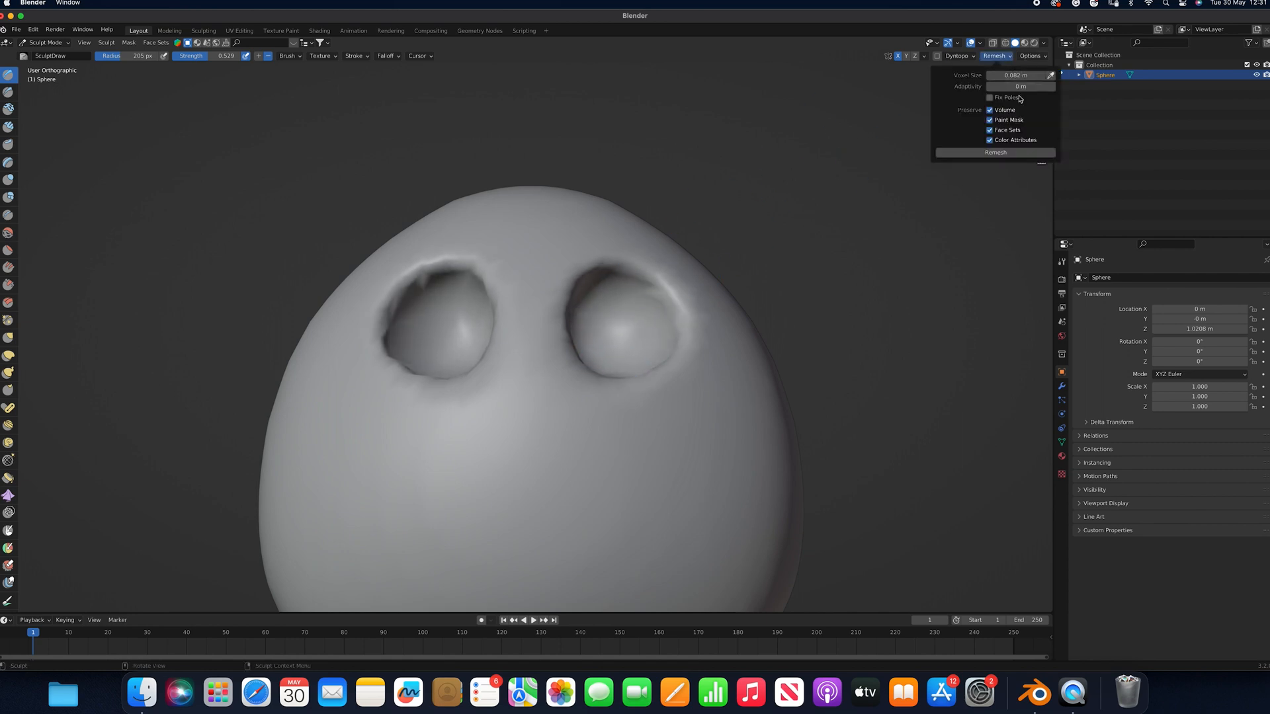
left_click(974, 152)
left_click_drag(628, 340, 611, 309)
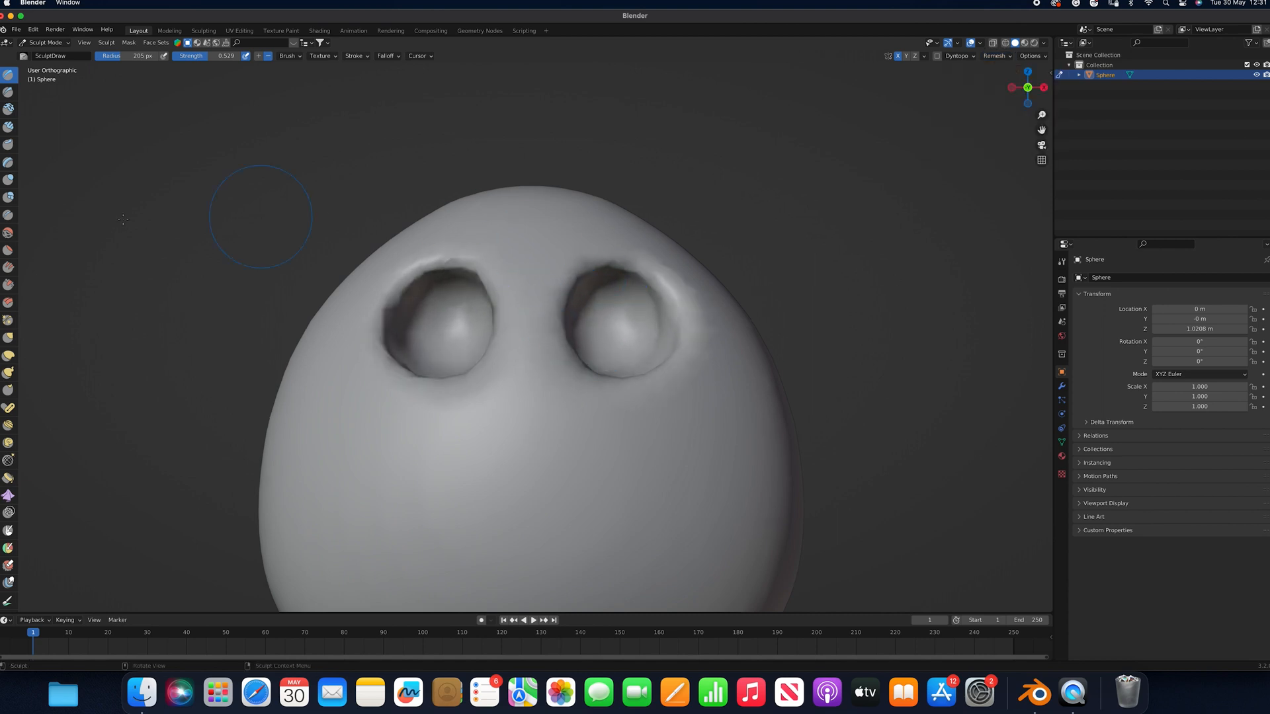
Smooth the rims and insides of both eye sockets with the Smooth brush at 0.325 strength
left_click(8, 233)
mouse_move(504, 305)
left_mouse_down()
mouse_move(395, 311)
mouse_move(444, 299)
mouse_move(457, 324)
left_mouse_up()
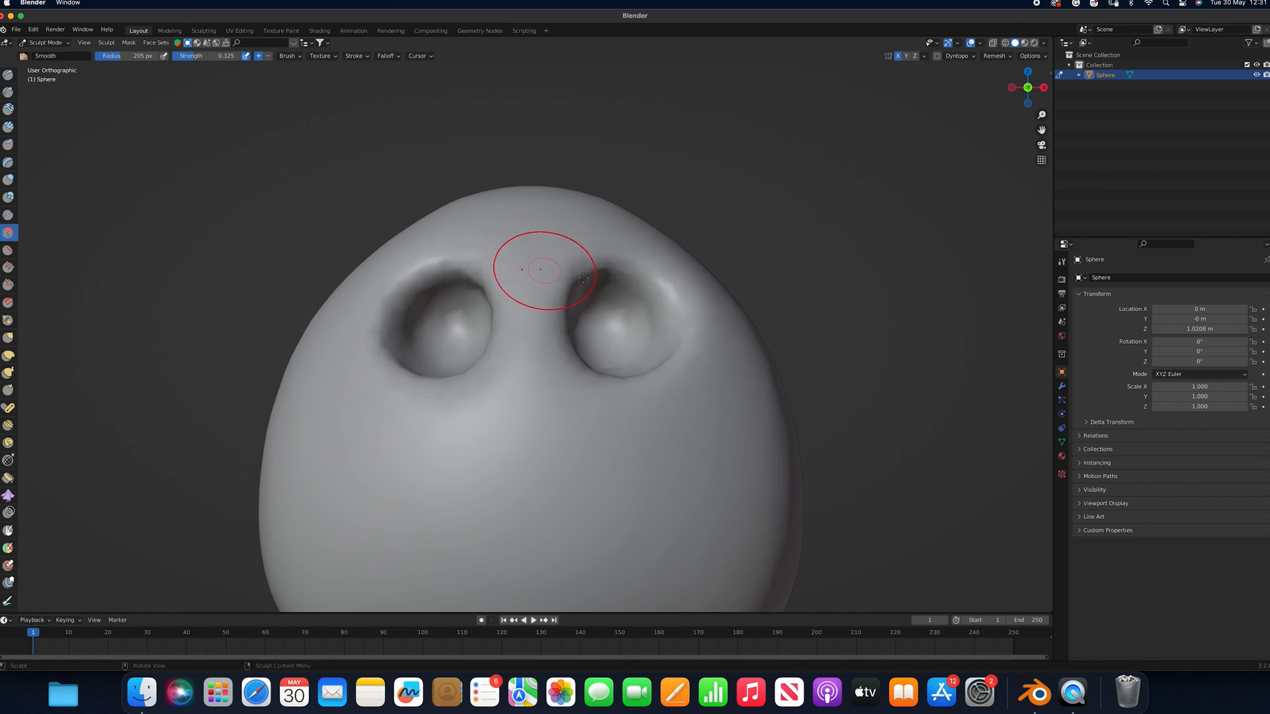
mouse_move(582, 284)
left_mouse_down()
mouse_move(671, 336)
mouse_move(661, 297)
left_mouse_up()
Deepen the eye sockets with the subtracting Draw brush and smooth their interiors
left_click(6, 76)
mouse_move(433, 311)
left_mouse_down()
mouse_move(411, 305)
mouse_move(399, 318)
mouse_move(461, 287)
mouse_move(407, 330)
mouse_move(387, 324)
mouse_move(392, 351)
mouse_move(457, 361)
left_mouse_up()
mouse_move(642, 319)
left_mouse_down()
mouse_move(646, 292)
mouse_move(621, 291)
left_mouse_up()
left_click(8, 233)
mouse_move(439, 312)
left_mouse_down()
mouse_move(481, 310)
mouse_move(382, 276)
mouse_move(551, 295)
mouse_move(615, 405)
mouse_move(410, 330)
mouse_move(440, 314)
mouse_move(403, 288)
mouse_move(437, 314)
mouse_move(438, 295)
mouse_move(454, 326)
mouse_move(398, 342)
mouse_move(433, 334)
left_mouse_up()
Refine the outer, upper and inner rims of the eye sockets with the Draw brush at a 107 px radius
left_click(8, 74)
left_click_drag(378, 299, 380, 301)
key("shift+s")
left_click_drag(435, 270, 411, 276)
left_click_drag(489, 294, 493, 295)
left_click_drag(628, 274, 569, 291)
Adjust the outlines of the eye sockets with the Grab brush at a 197 px radius
left_click(8, 337)
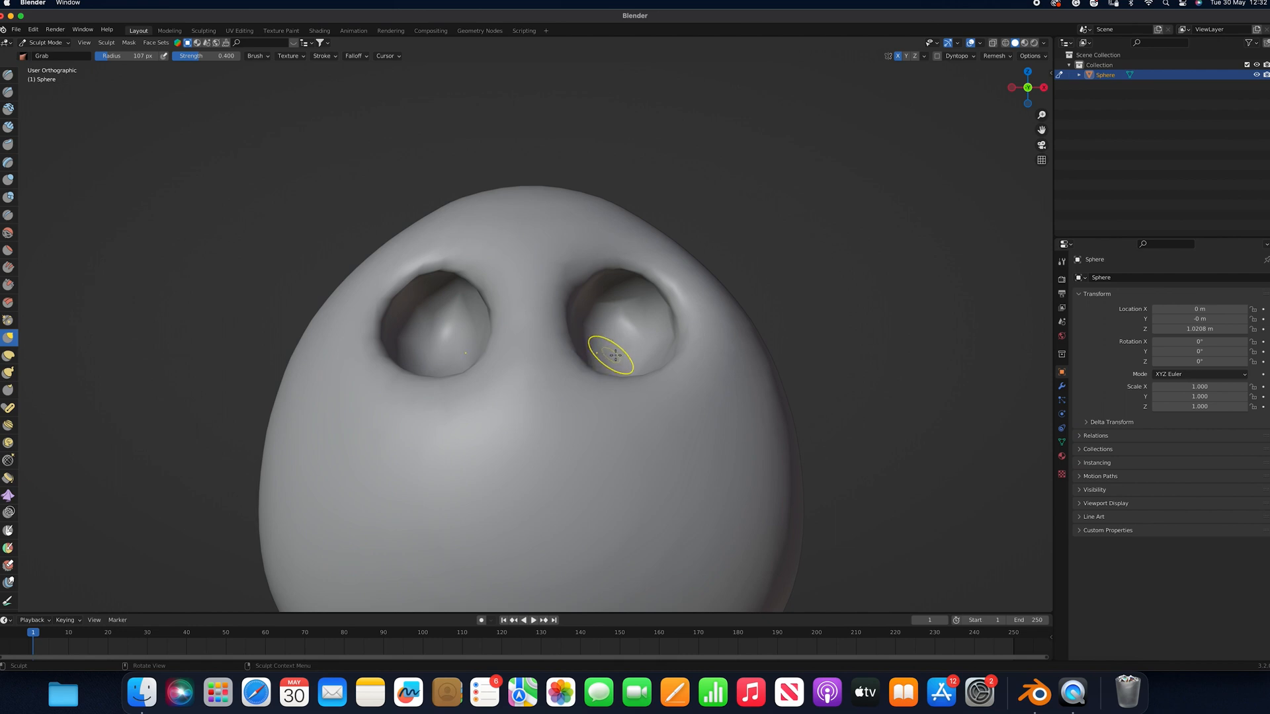
key("bracketright")
key("bracketright")
key("bracketright")
key("bracketright")
key("bracketright")
key("bracketright")
left_click_drag(586, 287, 573, 283)
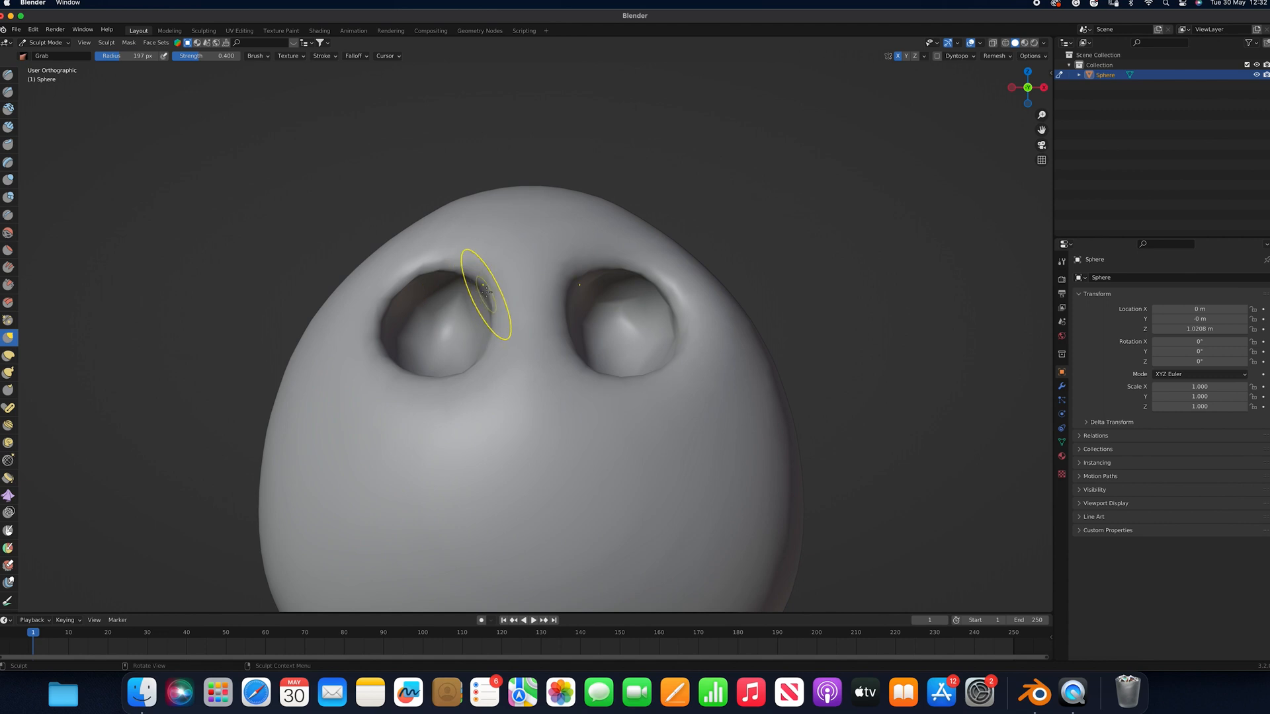
mouse_move(412, 275)
left_mouse_down()
mouse_move(373, 321)
mouse_move(388, 357)
left_mouse_up()
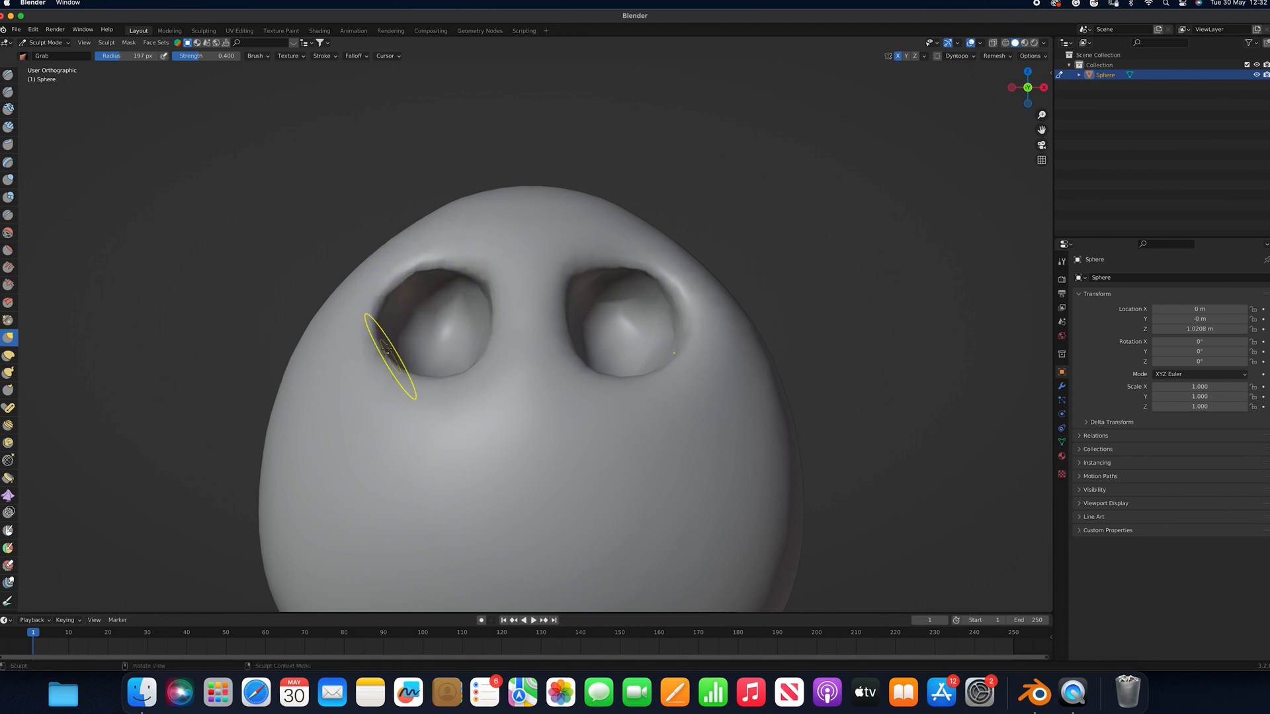
Smooth the edges of the eye sockets and remesh the sculpt with a finer voxel size
left_click(8, 233)
left_click_drag(486, 310, 491, 311)
mouse_move(427, 270)
left_mouse_down()
mouse_move(490, 260)
mouse_move(403, 283)
mouse_move(380, 327)
left_mouse_up()
left_click(1000, 57)
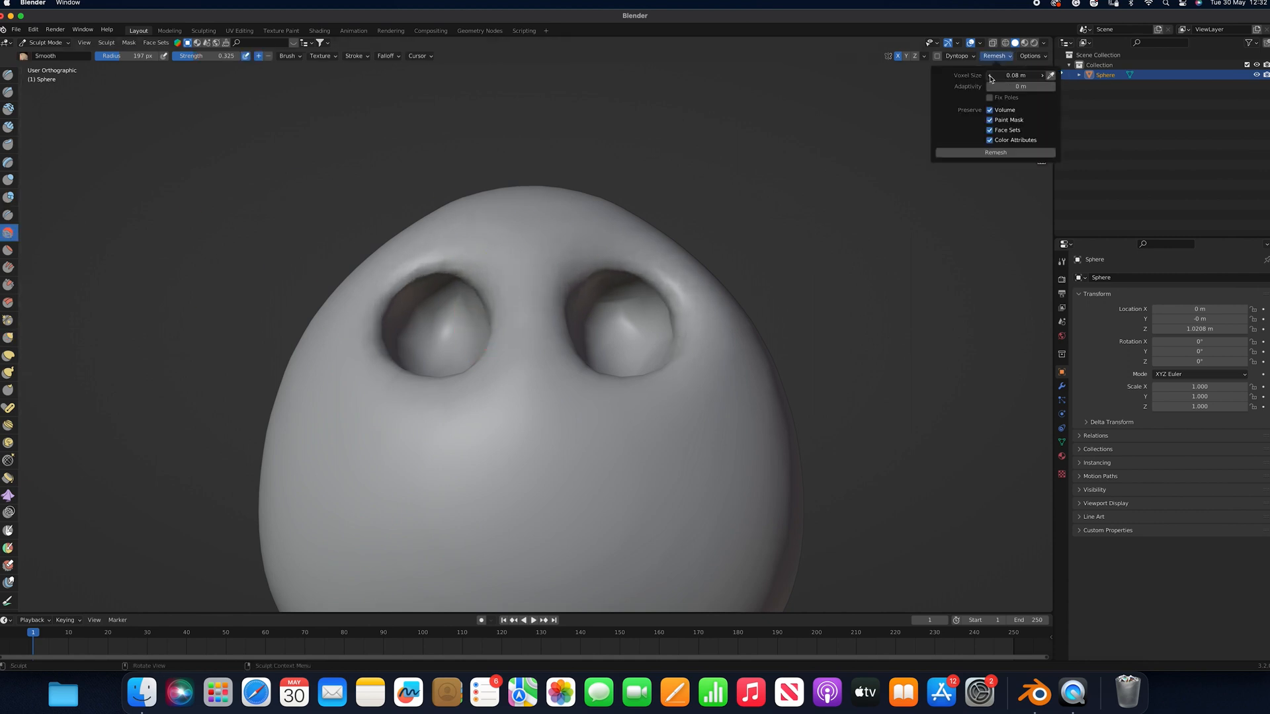
left_click(996, 152)
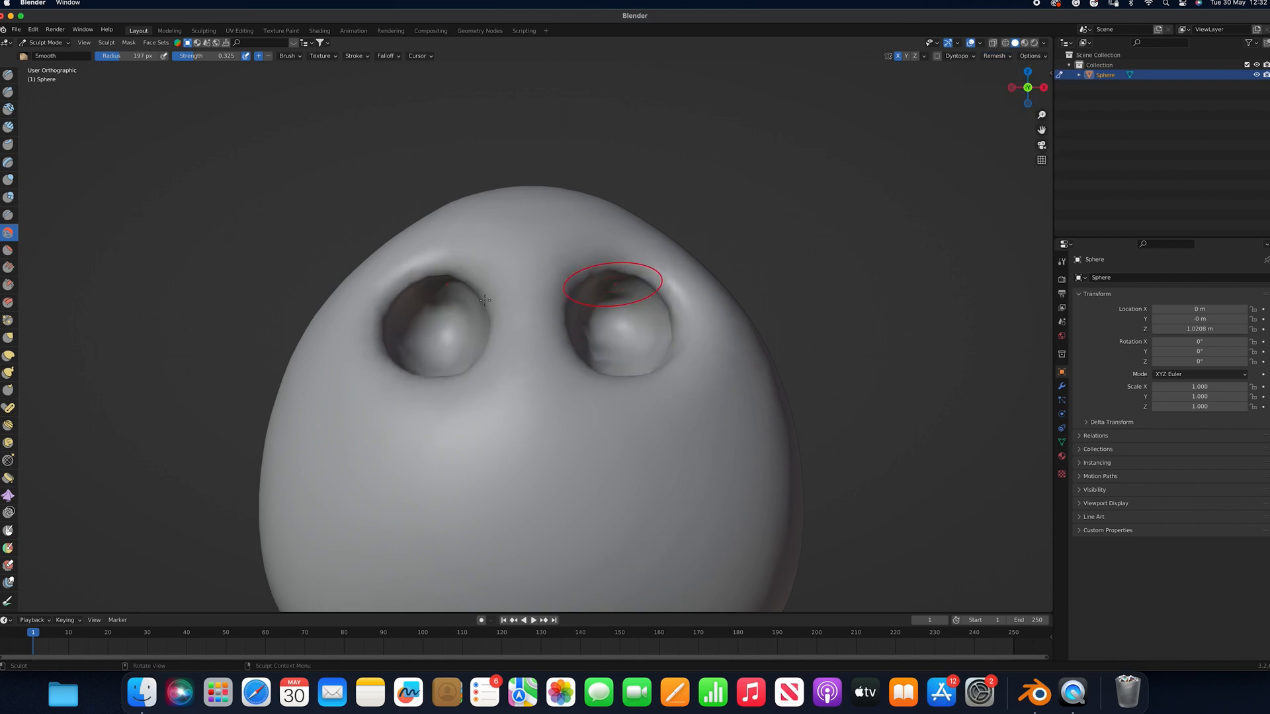
Carve the insides of the remeshed eye sockets with the subtracting Draw brush at 0.529 strength
left_click(9, 74)
mouse_move(435, 312)
left_mouse_down()
mouse_move(443, 304)
mouse_move(417, 350)
mouse_move(476, 348)
left_mouse_up()
mouse_move(416, 299)
left_mouse_down()
mouse_move(405, 347)
mouse_move(456, 360)
left_mouse_up()
mouse_move(615, 309)
left_mouse_down()
mouse_move(579, 307)
mouse_move(574, 344)
left_mouse_up()
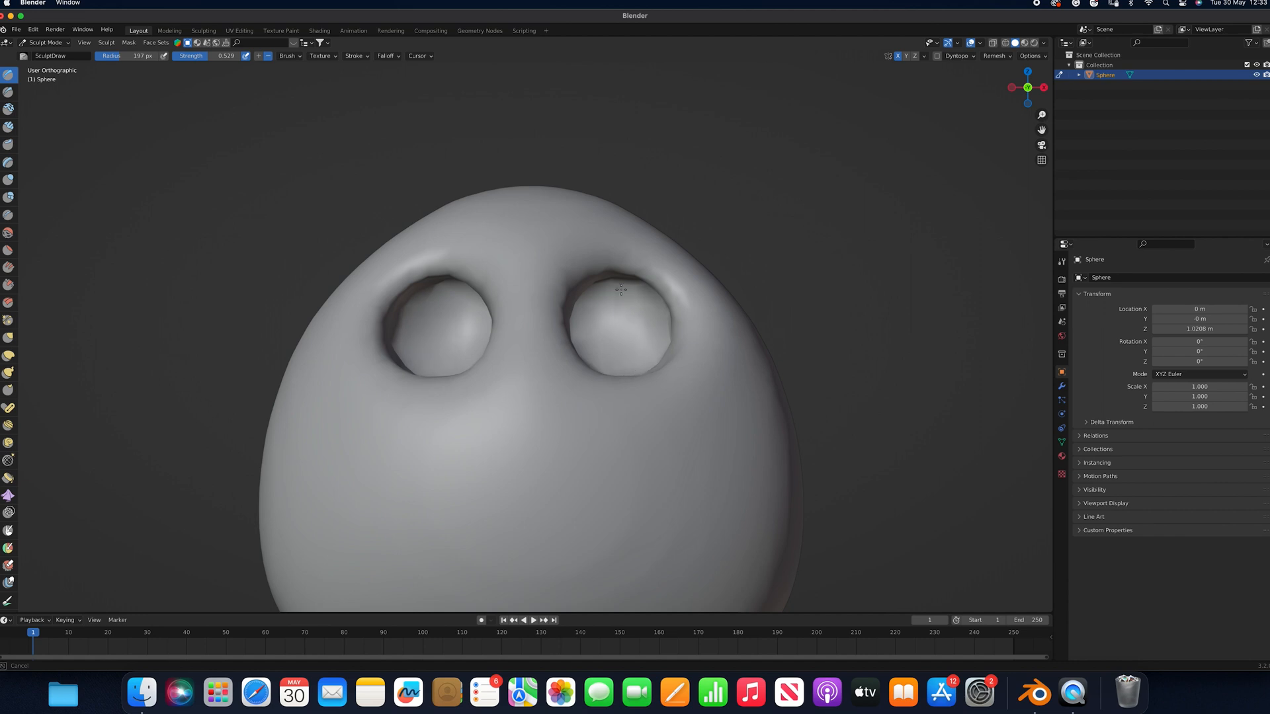
Smooth the upper, lower and inner edges of the carved eye sockets with the Smooth brush
left_click(8, 232)
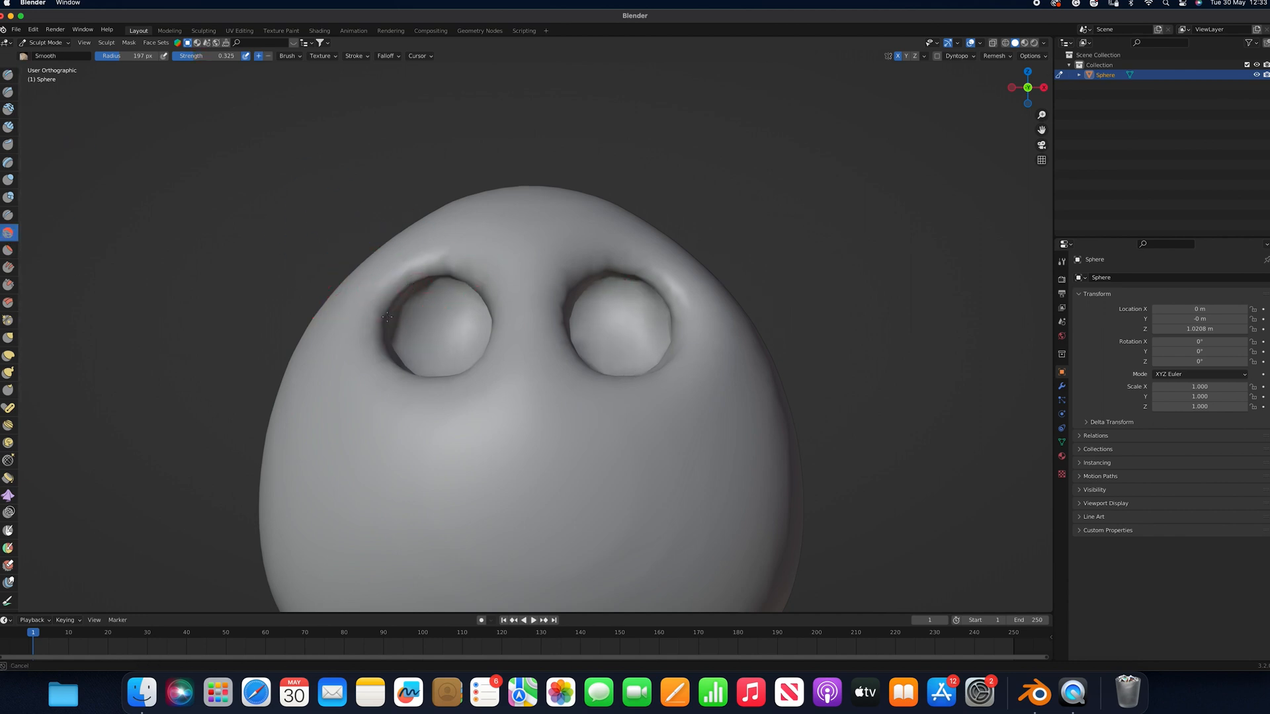
left_click_drag(619, 255, 625, 279)
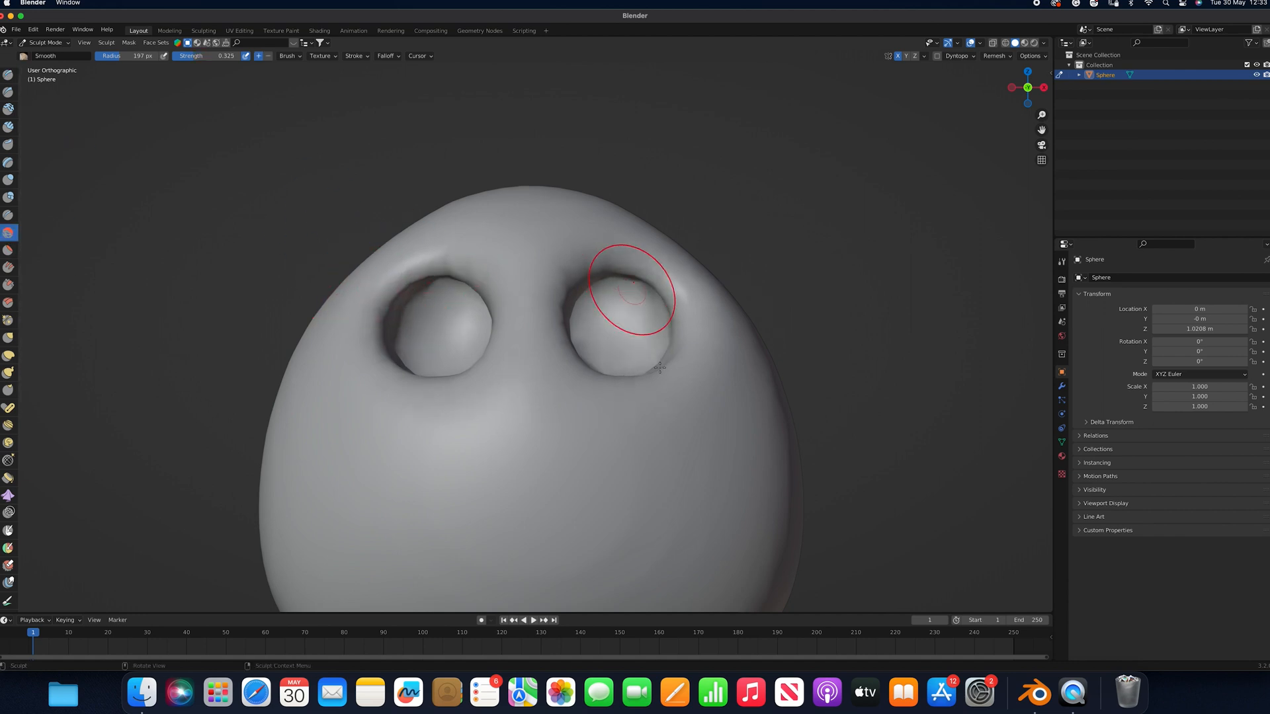
left_click_drag(665, 368, 622, 380)
mouse_move(620, 313)
left_mouse_down()
mouse_move(625, 300)
mouse_move(580, 313)
left_mouse_up()
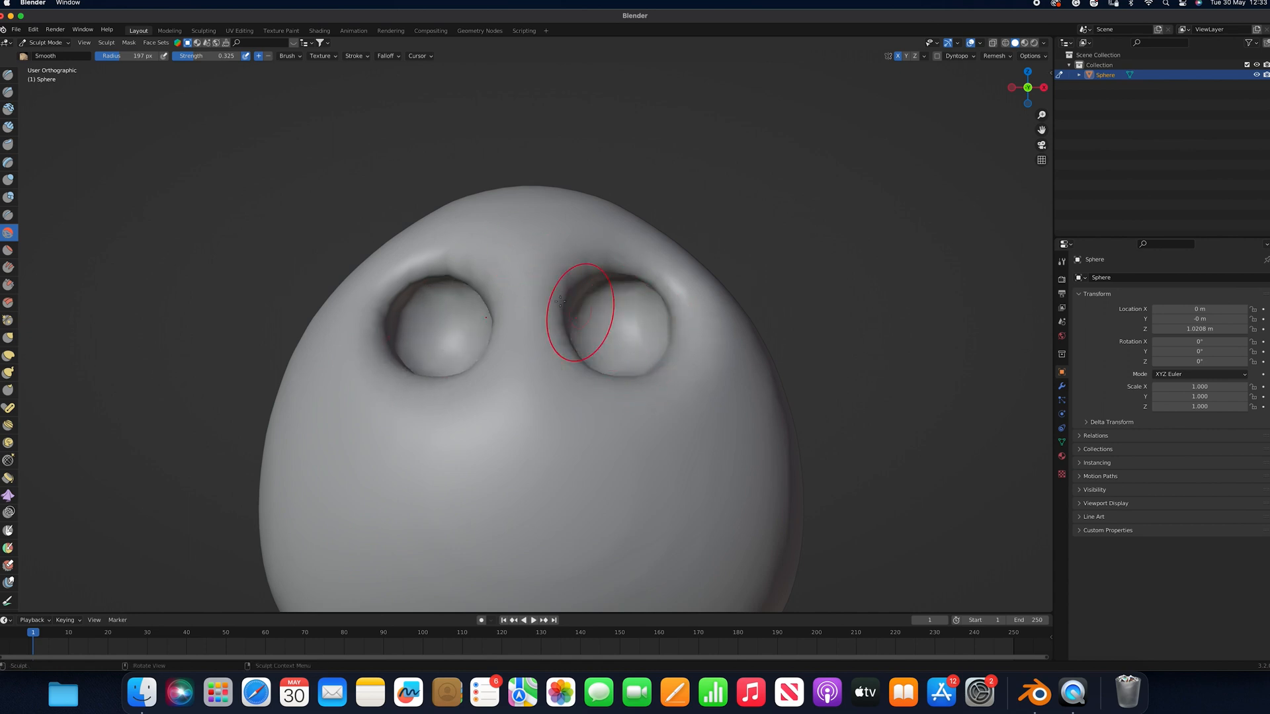
Reduce the remesh voxel size and smooth the inner edges of both eye sockets with the Smooth brush at 81 px radius
left_click(9, 76)
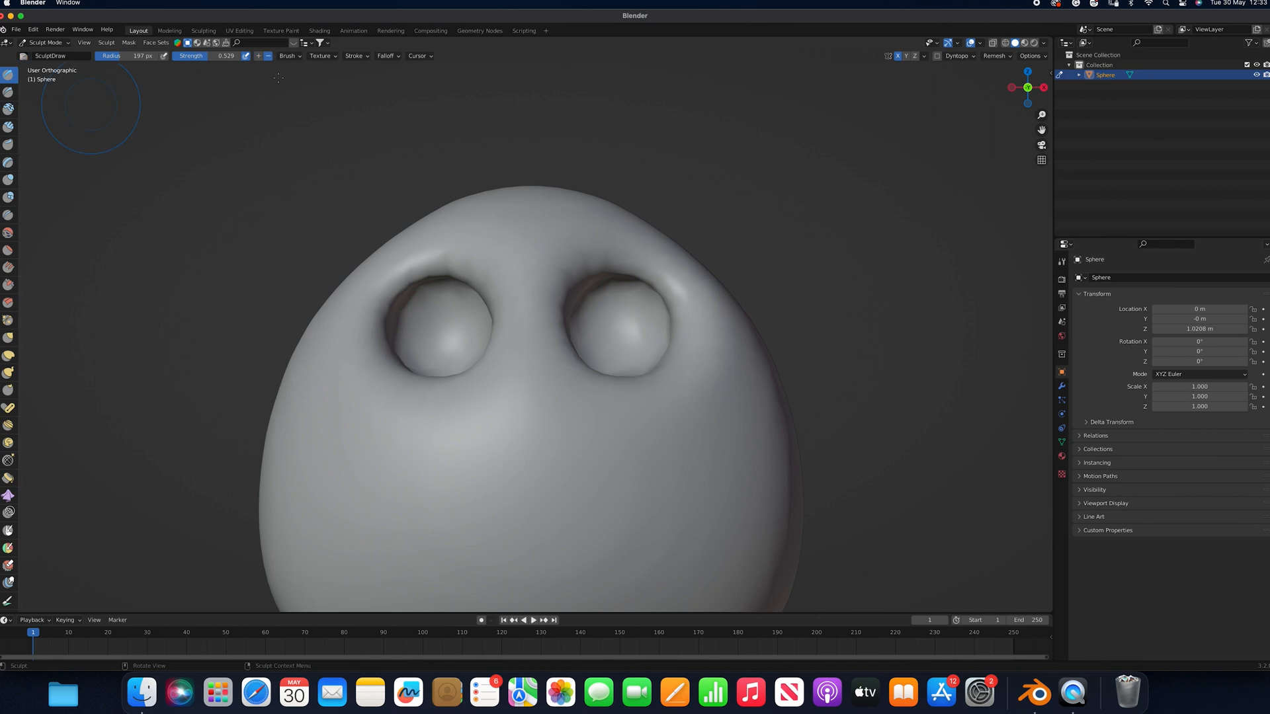
left_click(996, 55)
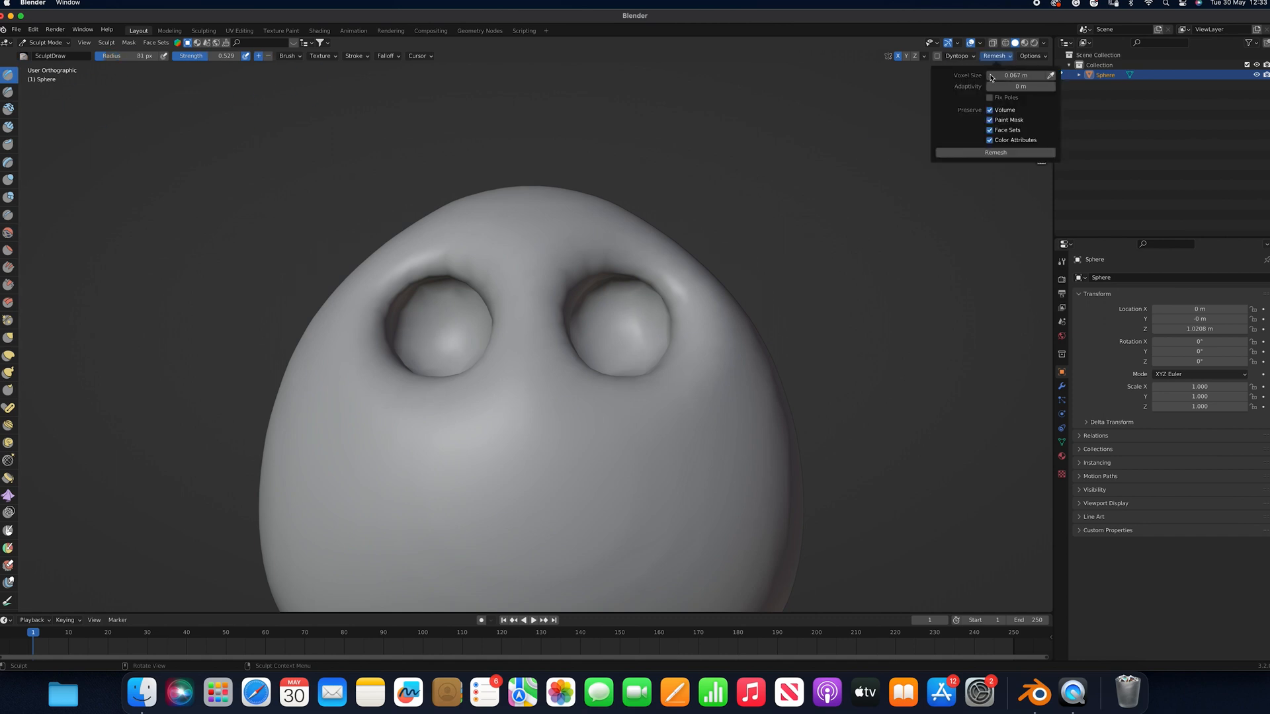
left_click(990, 76)
key("shift+s")
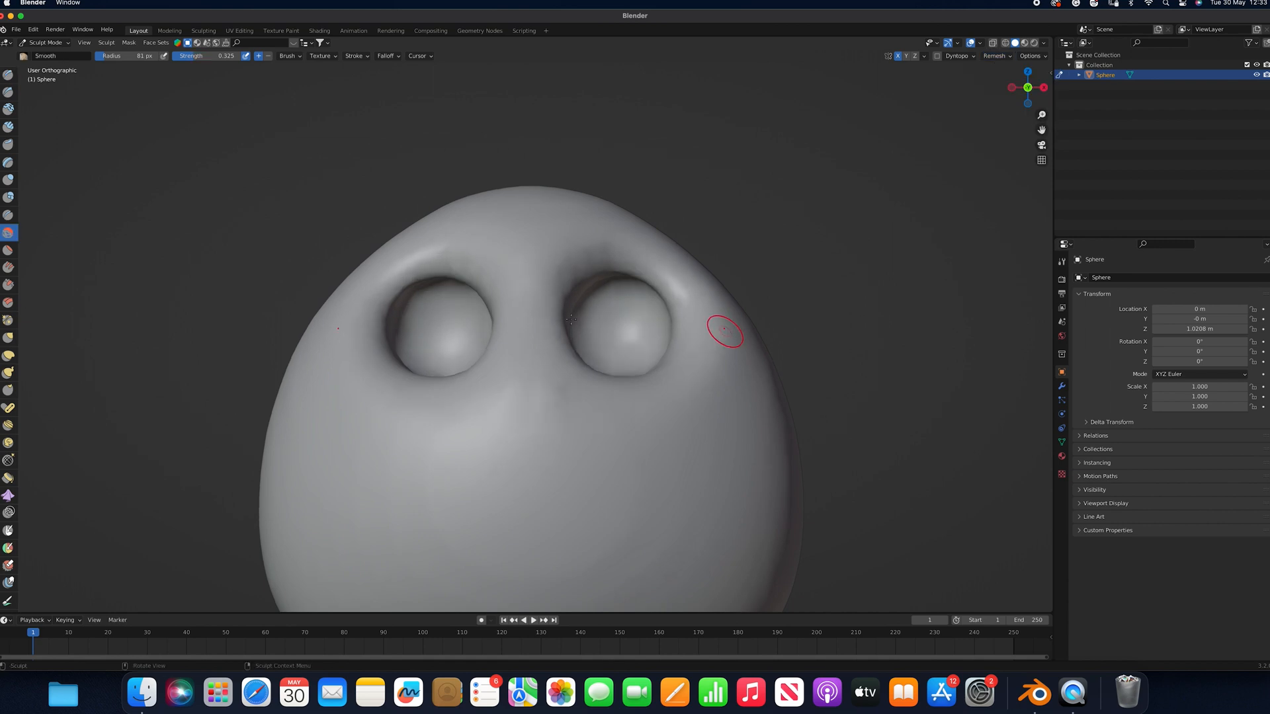
left_click_drag(576, 302, 147, 326)
left_click_drag(223, 340, 603, 331)
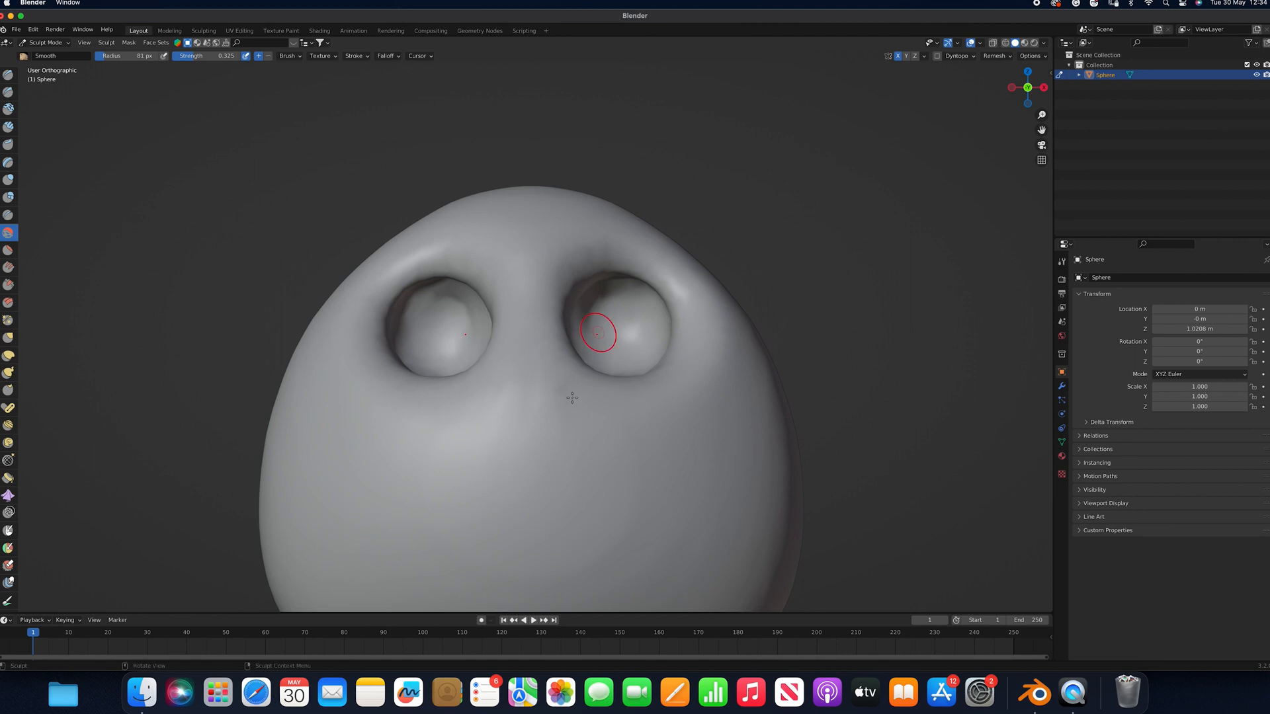
Enlarge the Smooth brush radius to 148 px and smooth the inside surfaces of the eye sockets
key("f")
left_click(625, 358)
mouse_move(613, 319)
left_mouse_down()
mouse_move(596, 305)
mouse_move(640, 335)
left_mouse_up()
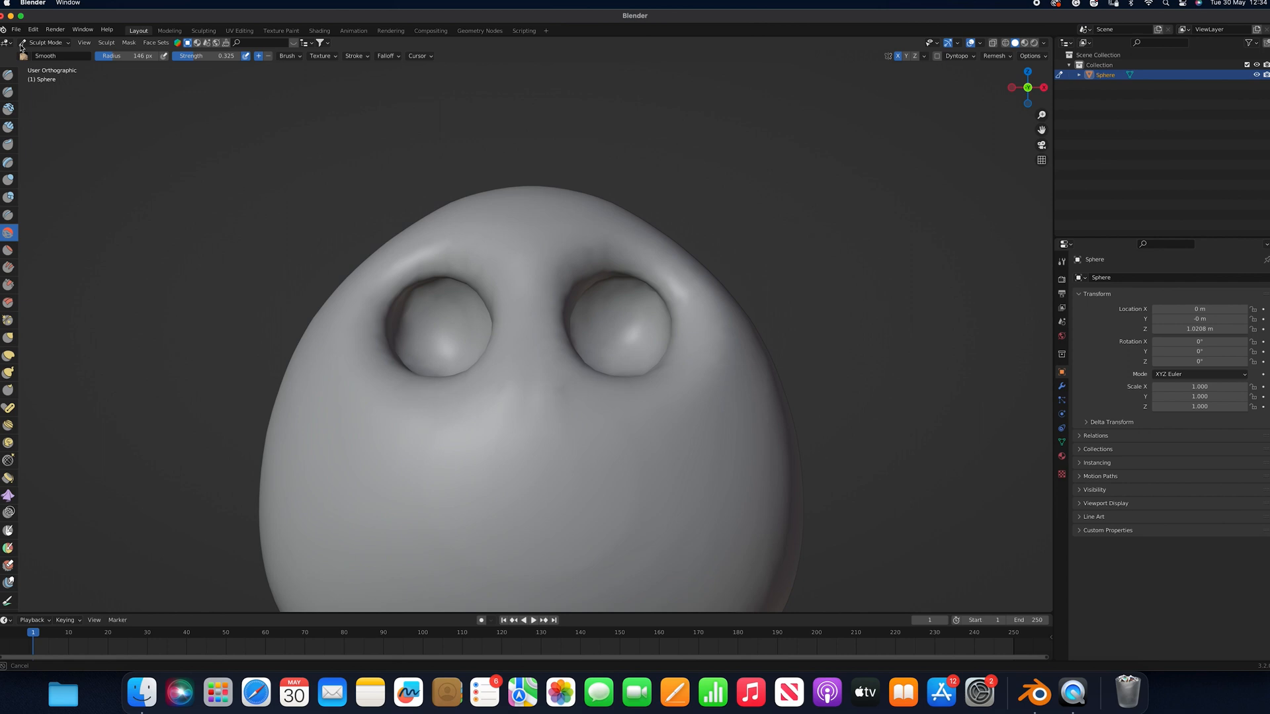
In Object Mode, add a UV sphere between the eye sockets, scale it to about 0.059 and shade it smooth
left_click(44, 43)
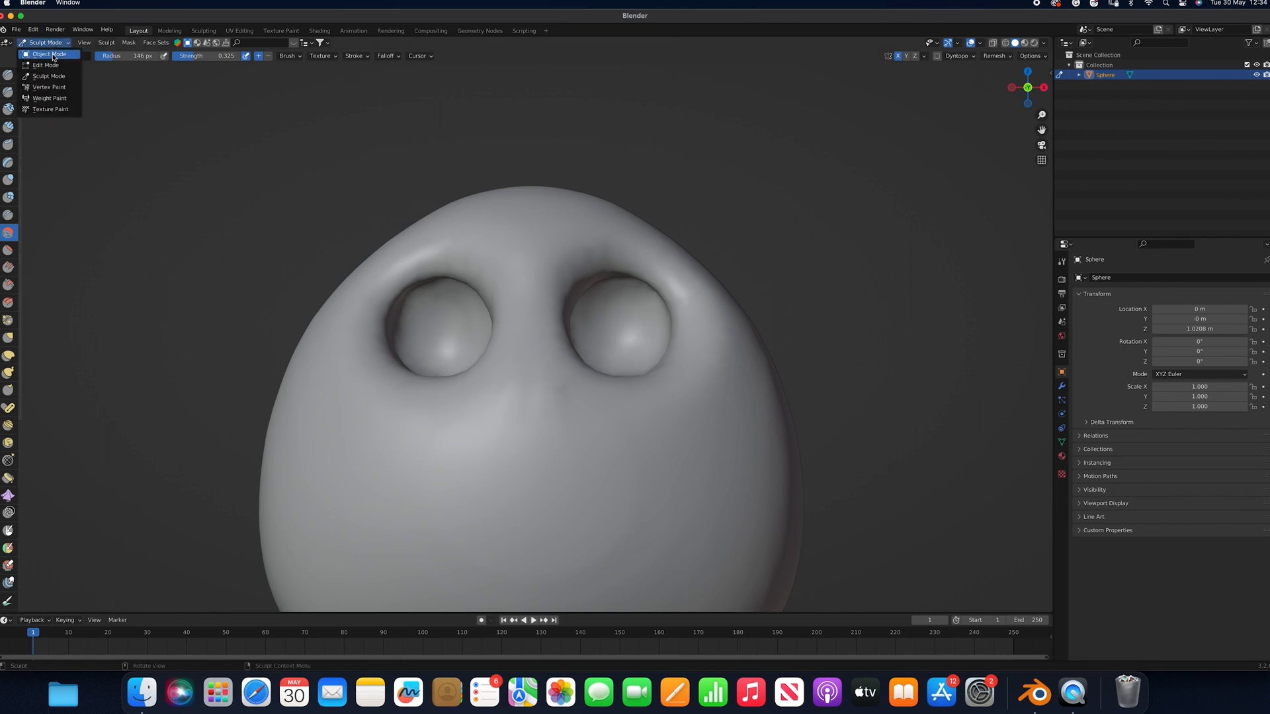
left_click(53, 56)
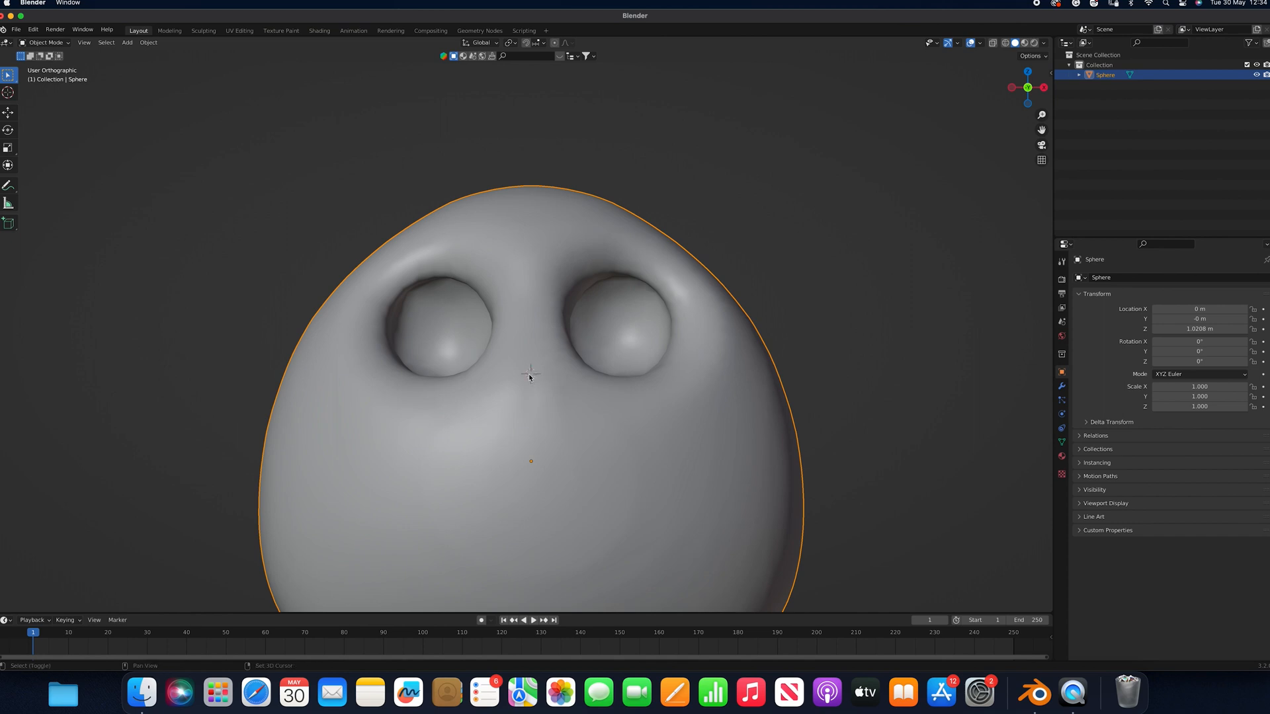
key("shift+a")
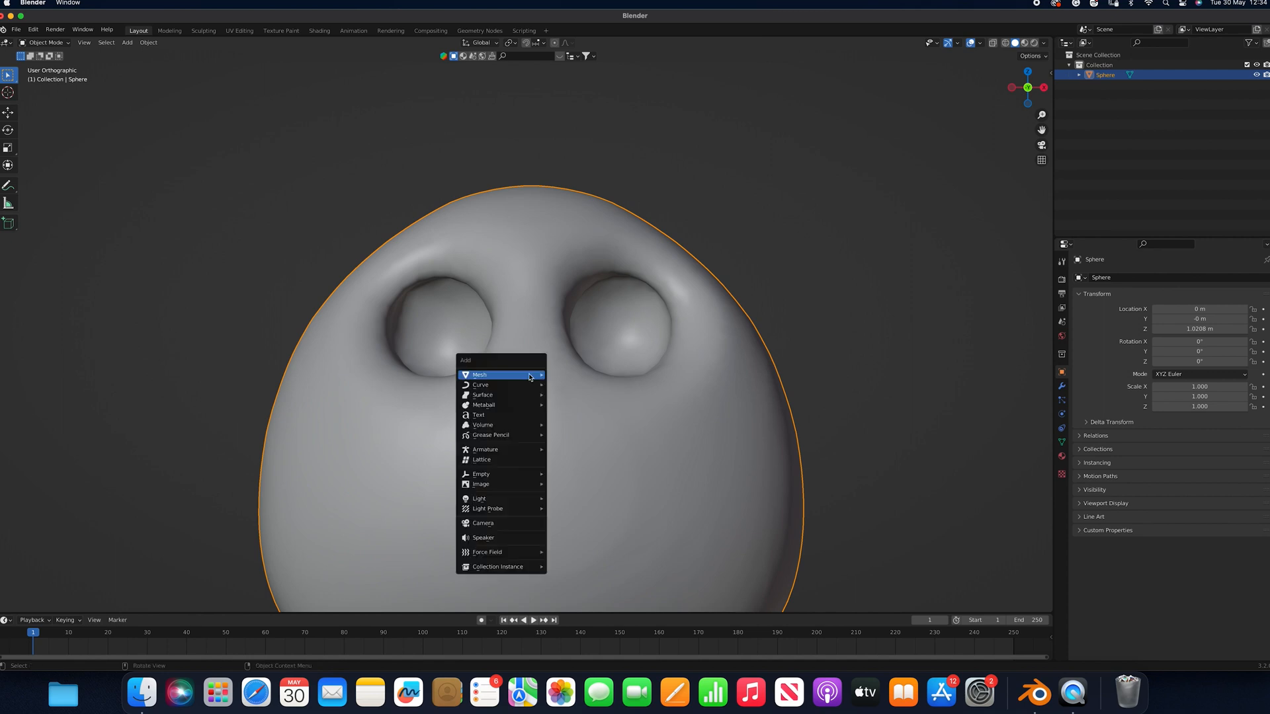
mouse_move(530, 377)
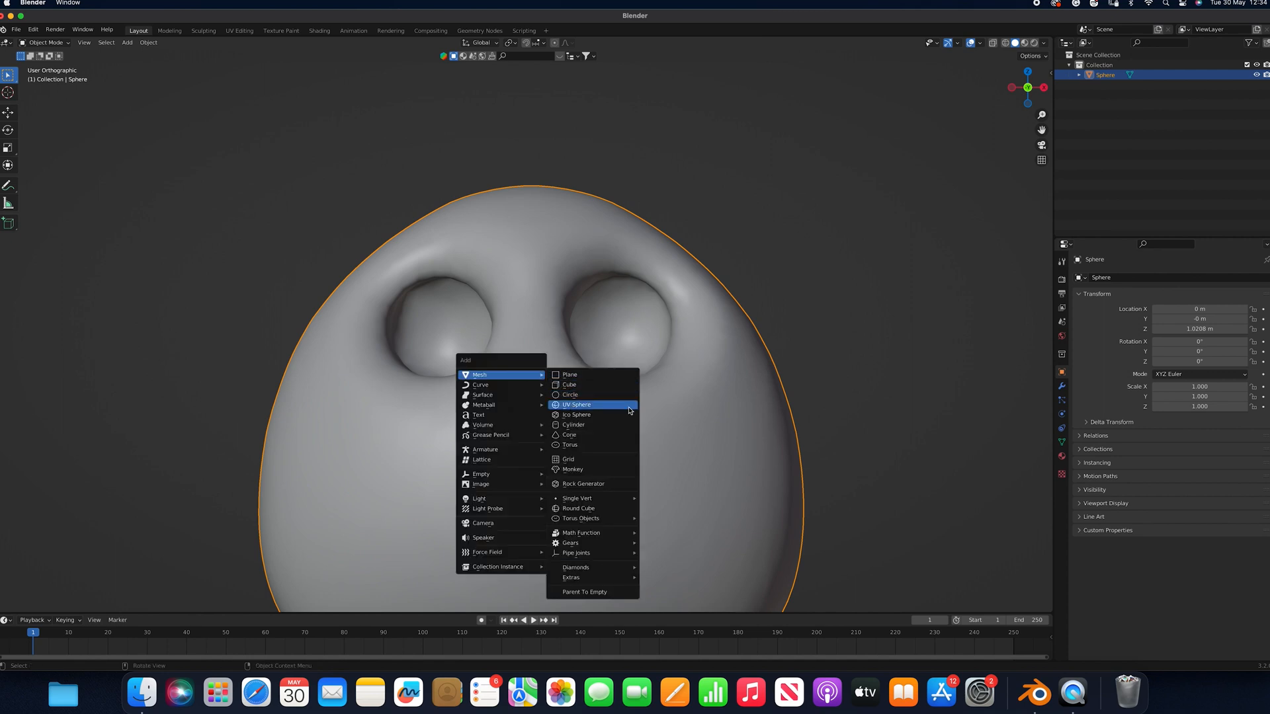
left_click(572, 405)
key("s")
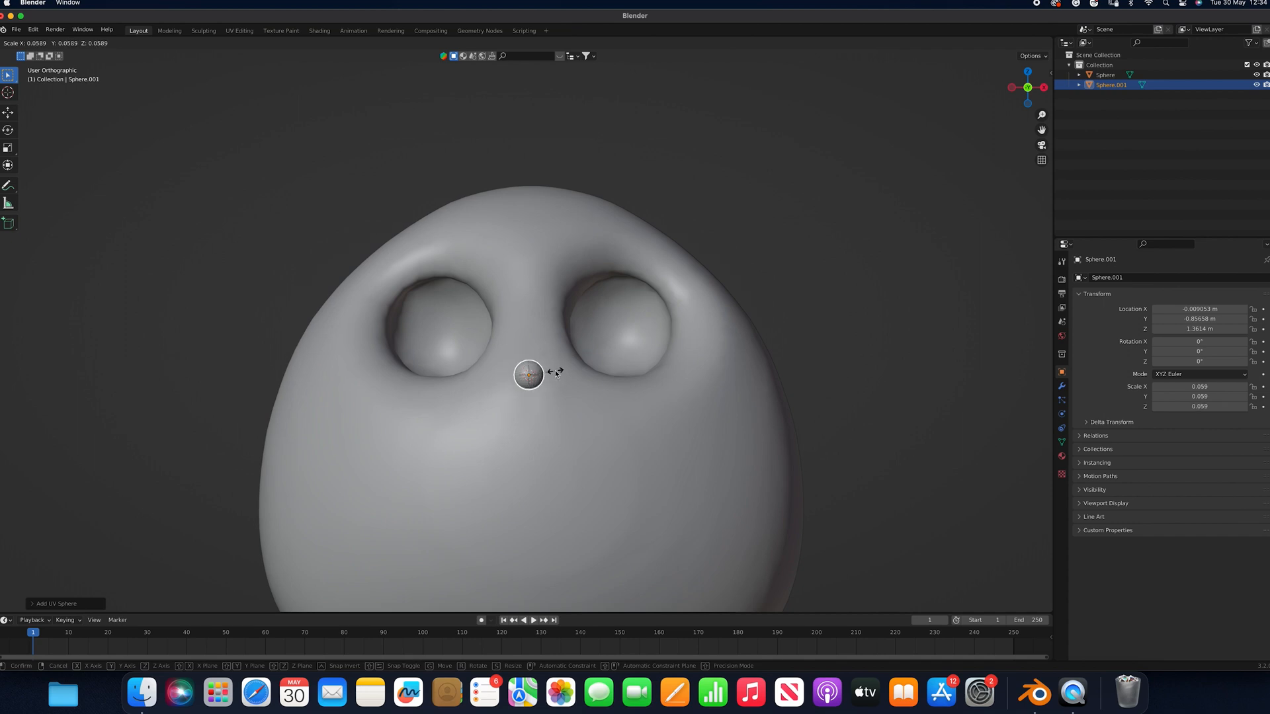
left_click(555, 374)
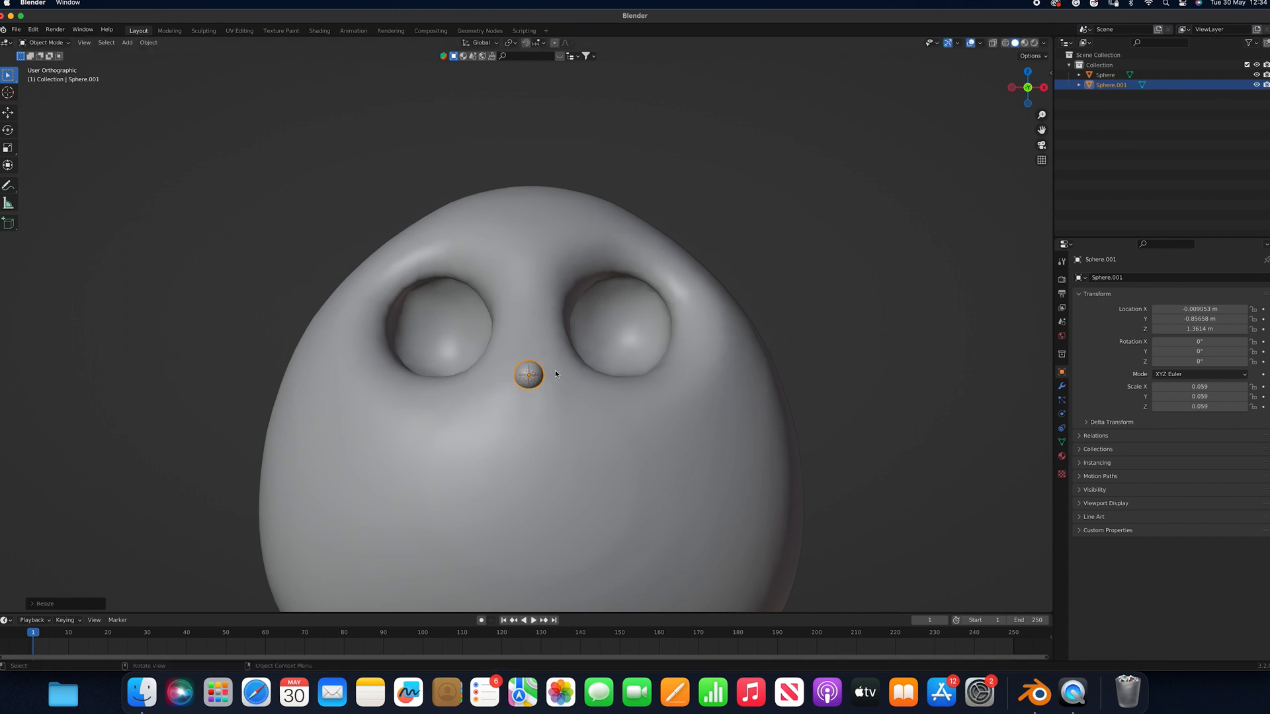
right_click(554, 370)
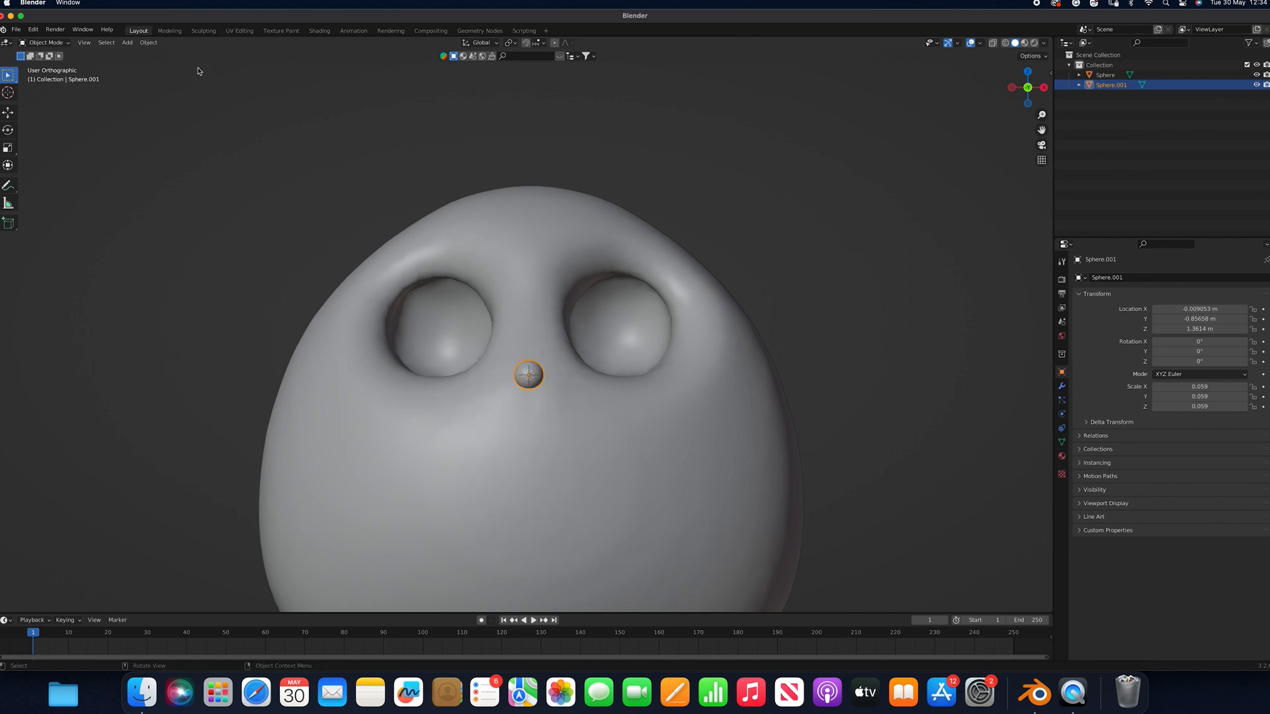
Apply all transforms to the small nose sphere and set its origin to its geometry
left_click(149, 43)
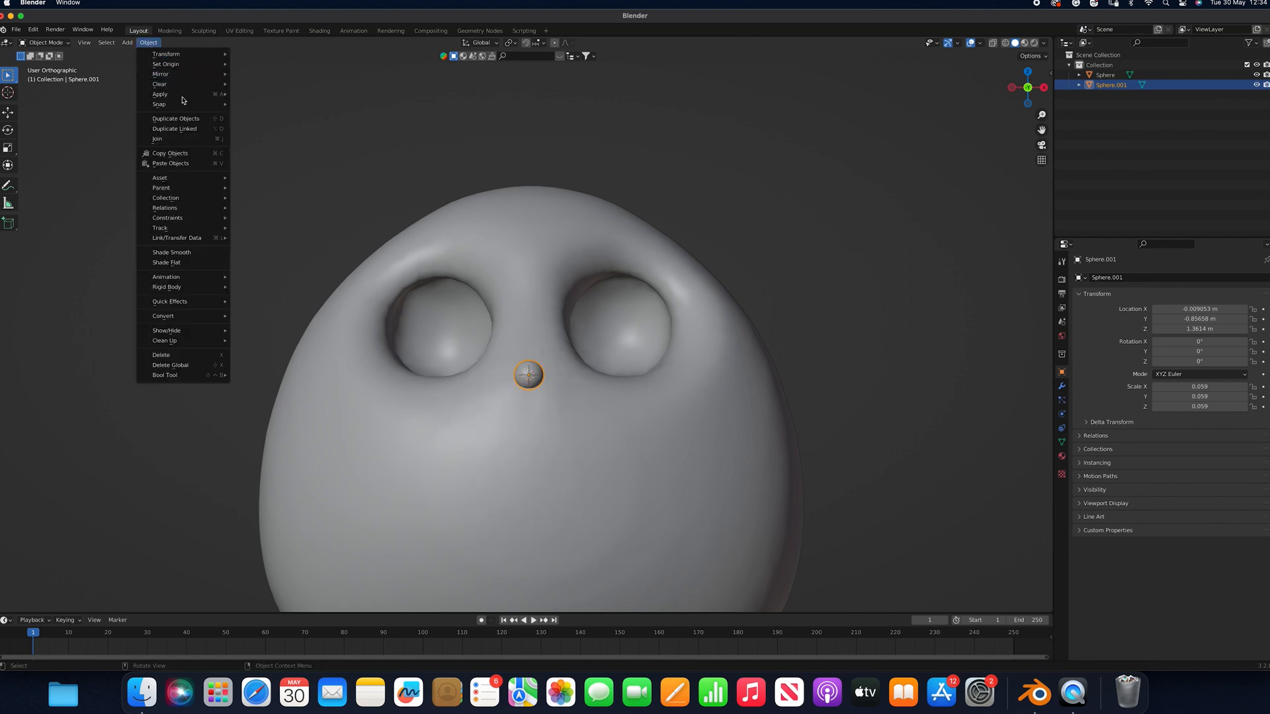
mouse_move(173, 94)
left_click(281, 129)
left_click(147, 42)
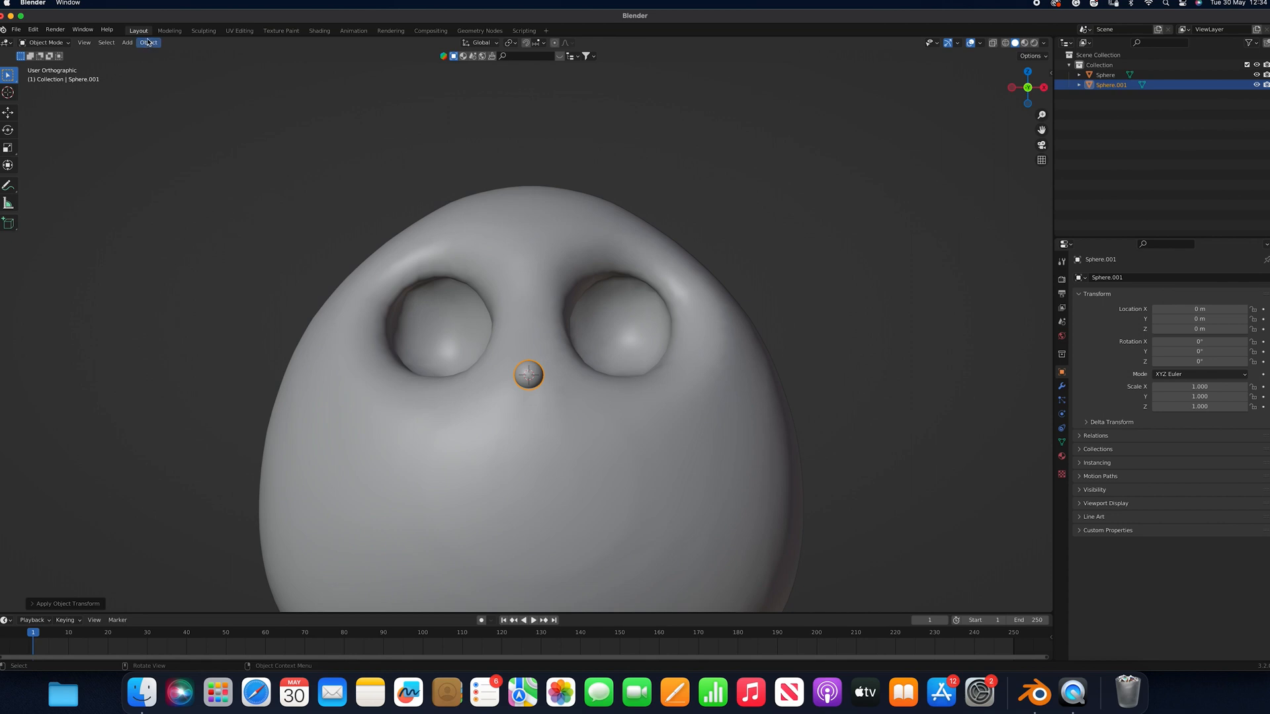
left_click(148, 44)
mouse_move(176, 64)
left_click(281, 75)
Sculpt the small sphere's lower sides inward into a nose shape with the Grab brush at 105 px radius and X symmetry
left_click(46, 43)
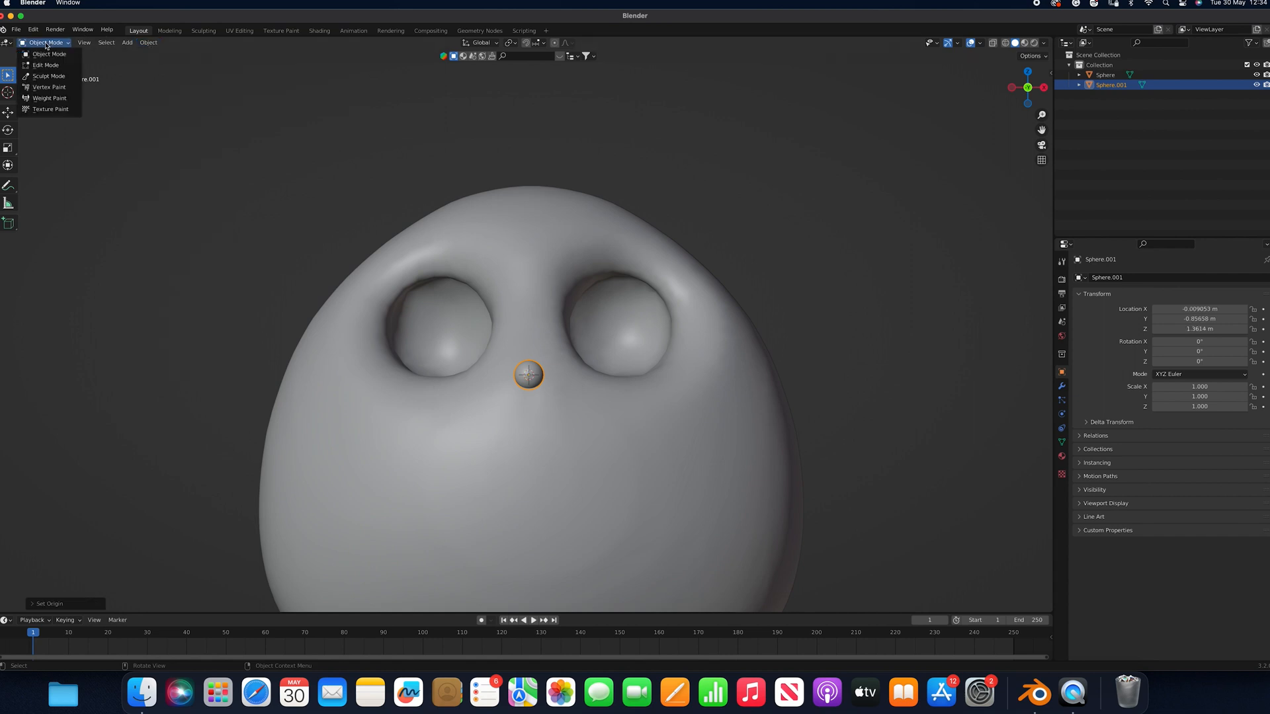
left_click(49, 76)
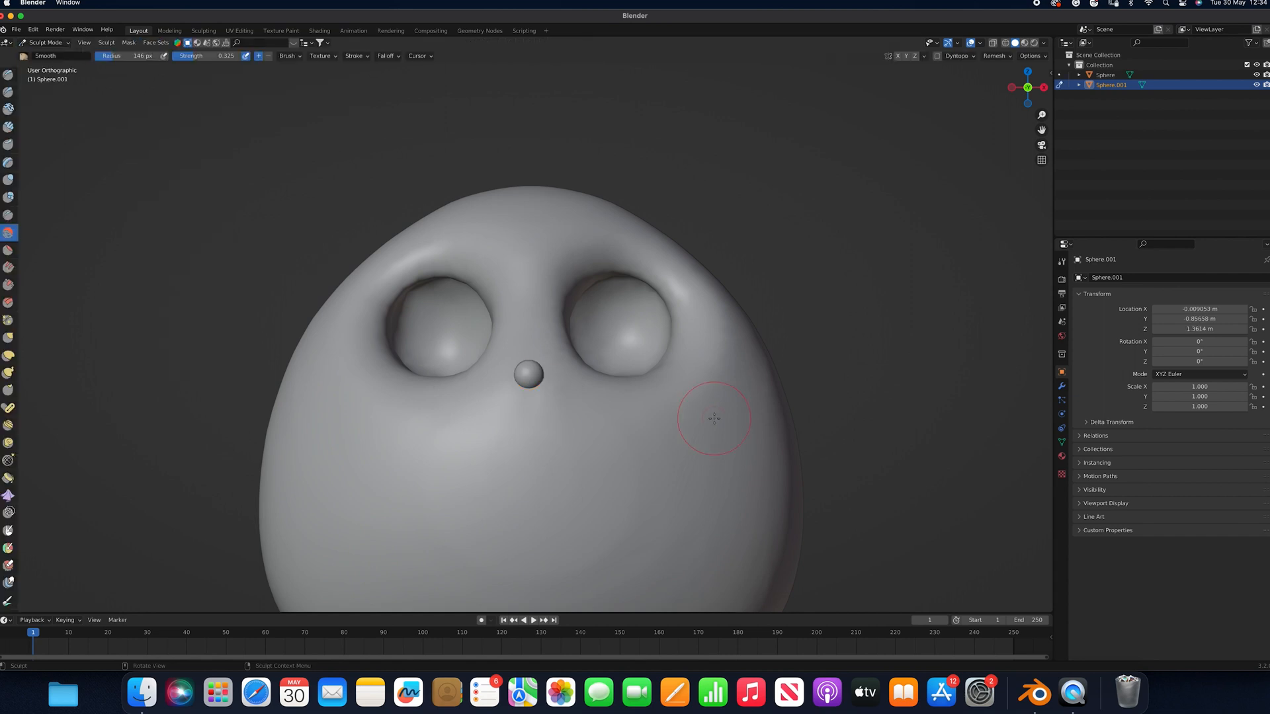
scroll(714, 418, "up", 3)
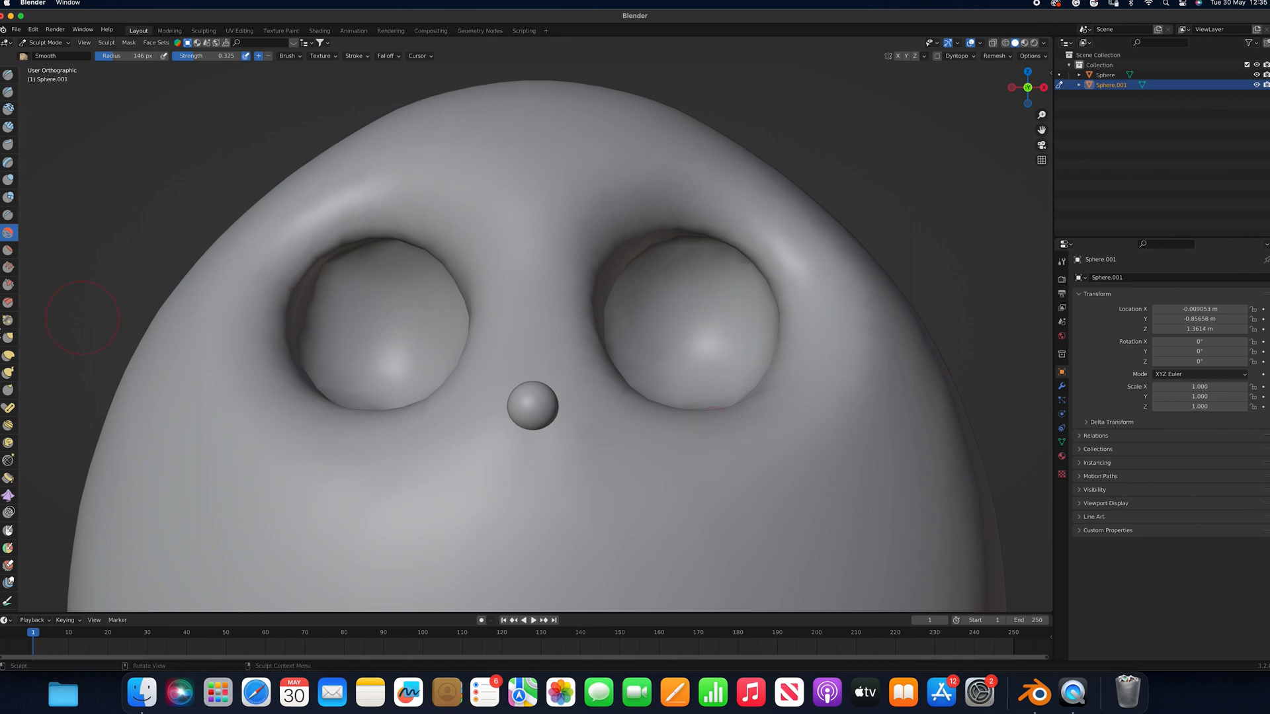
left_click(8, 337)
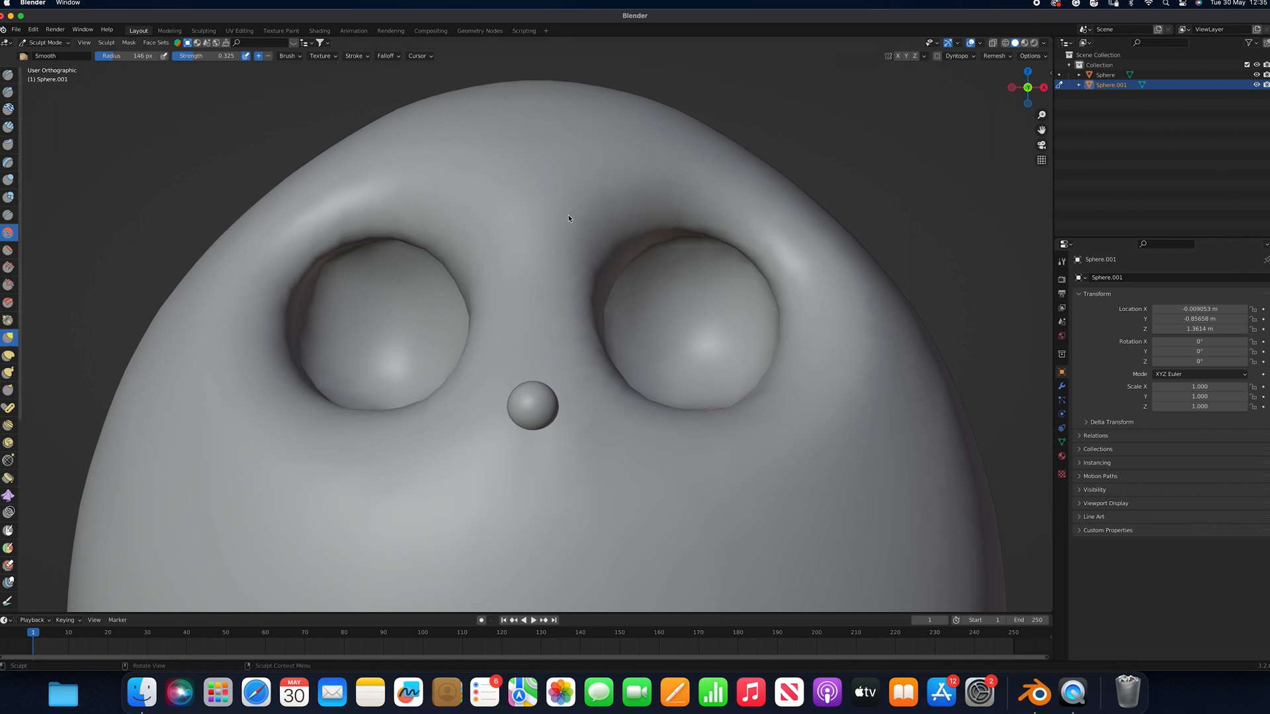
left_click(897, 56)
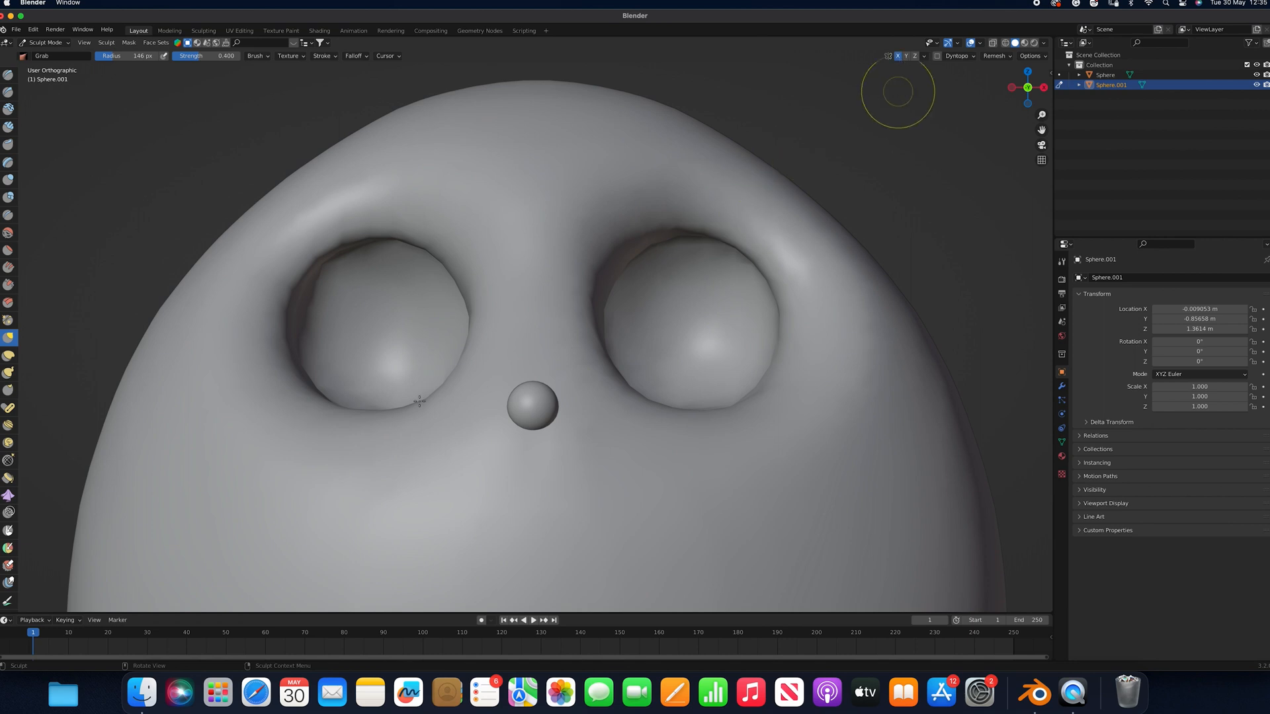
key("bracketleft")
key("bracketleft")
key("bracketleft")
left_click_drag(559, 392, 555, 418)
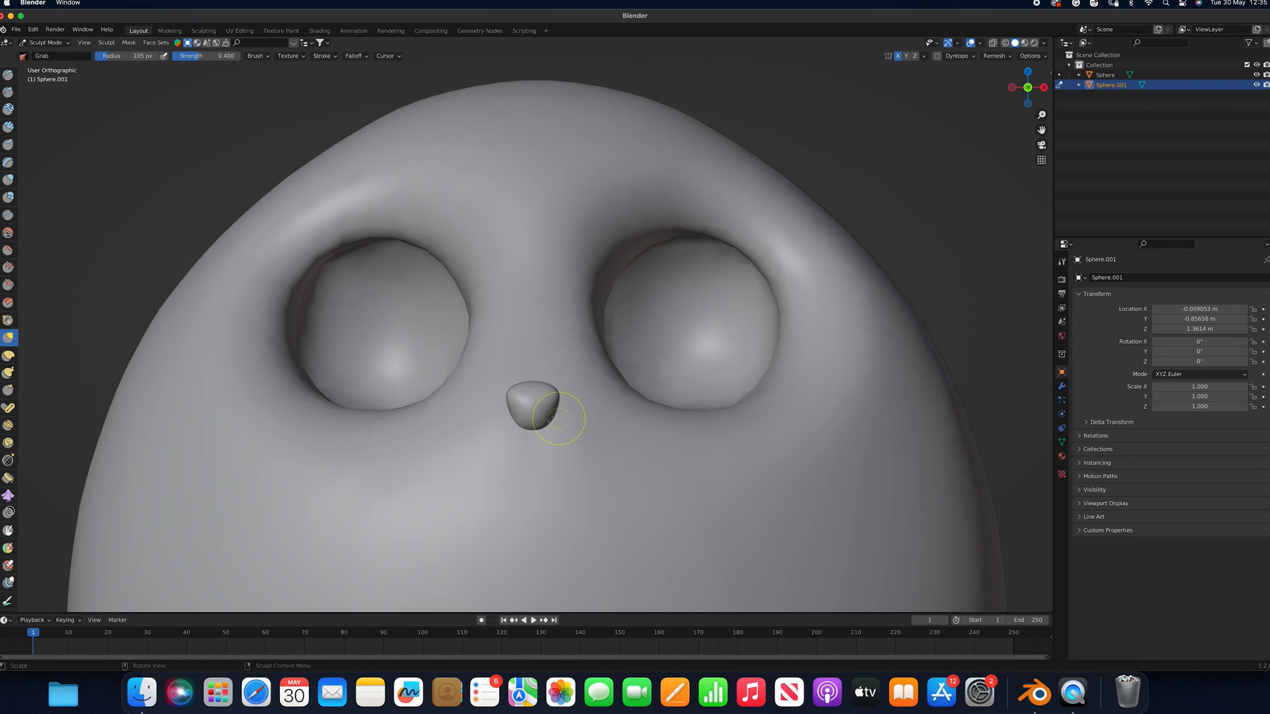
left_click_drag(547, 422, 532, 417)
Flatten the top of the nose and narrow its lower part with the Grab brush enlarged to about 210 px radius
key("f")
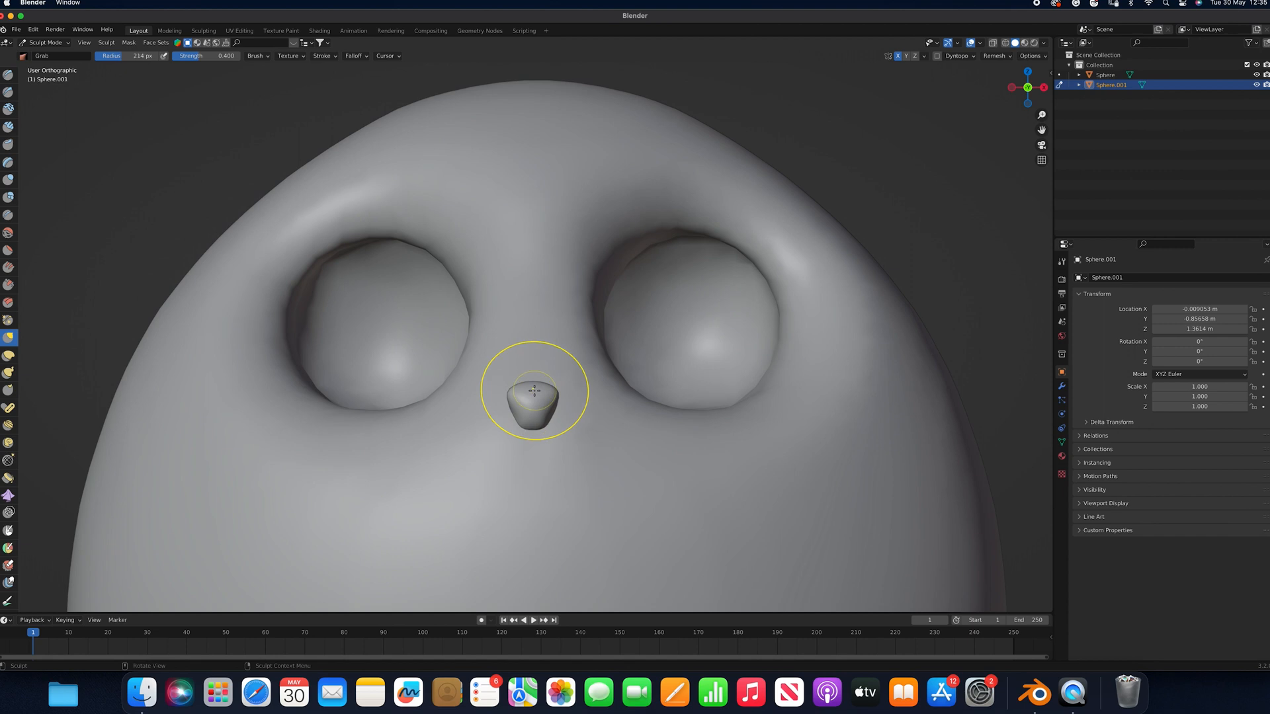
key("bracketright")
key("bracketright")
left_click_drag(536, 386, 539, 429)
key("bracketleft")
key("bracketleft")
key("bracketleft")
key("bracketleft")
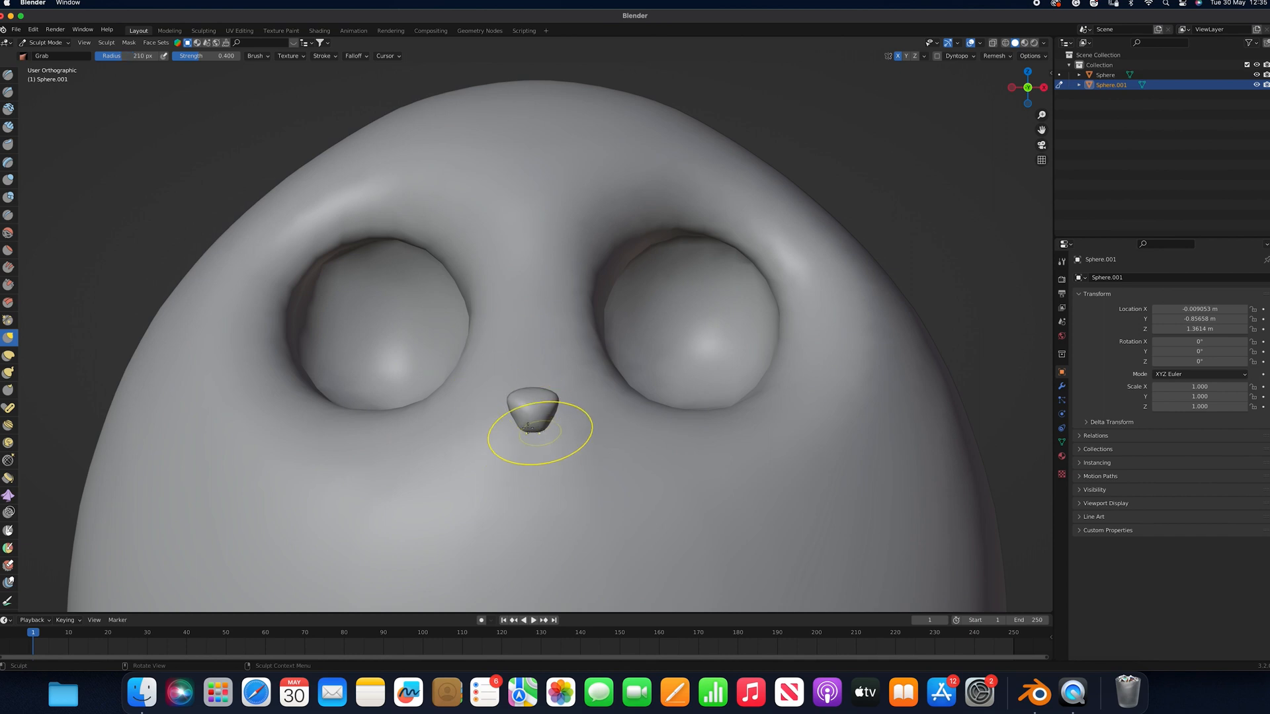
mouse_move(522, 426)
left_mouse_down()
mouse_move(553, 456)
mouse_move(556, 417)
mouse_move(537, 448)
left_mouse_up()
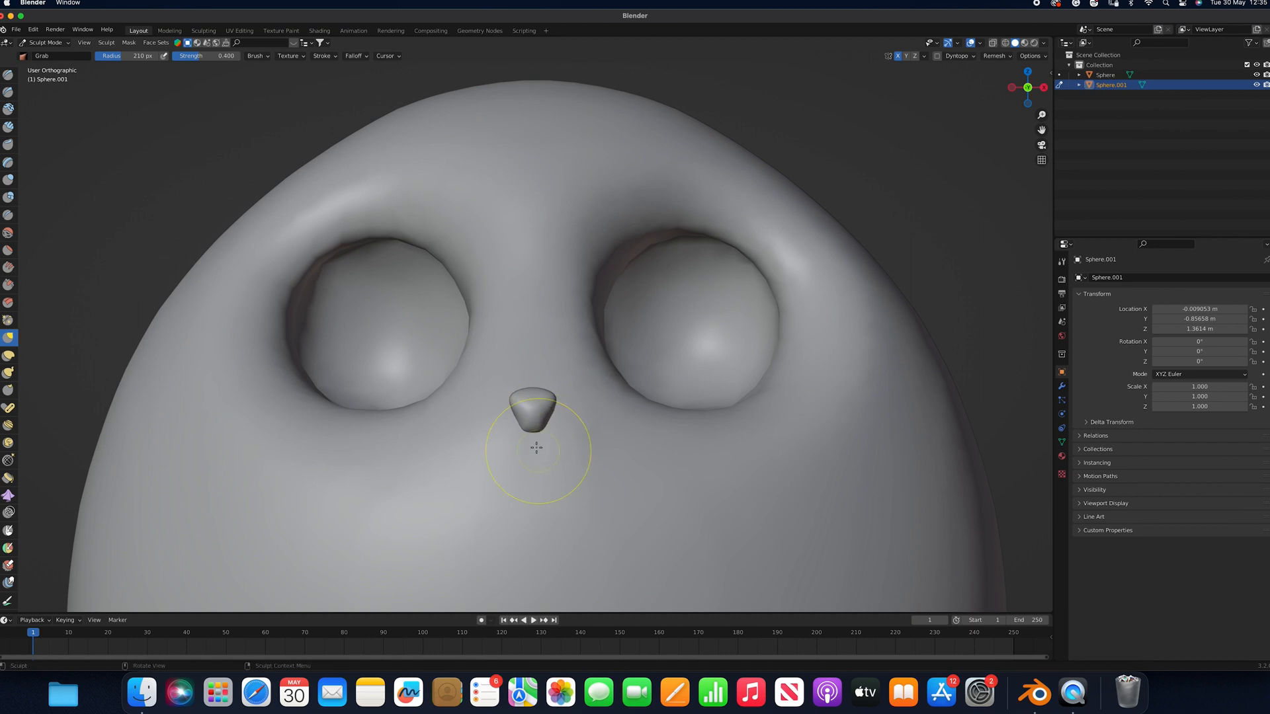
Reshape the nose's profile against the face from the right side view with a smaller Grab brush of about 123 px radius
key("KP_3")
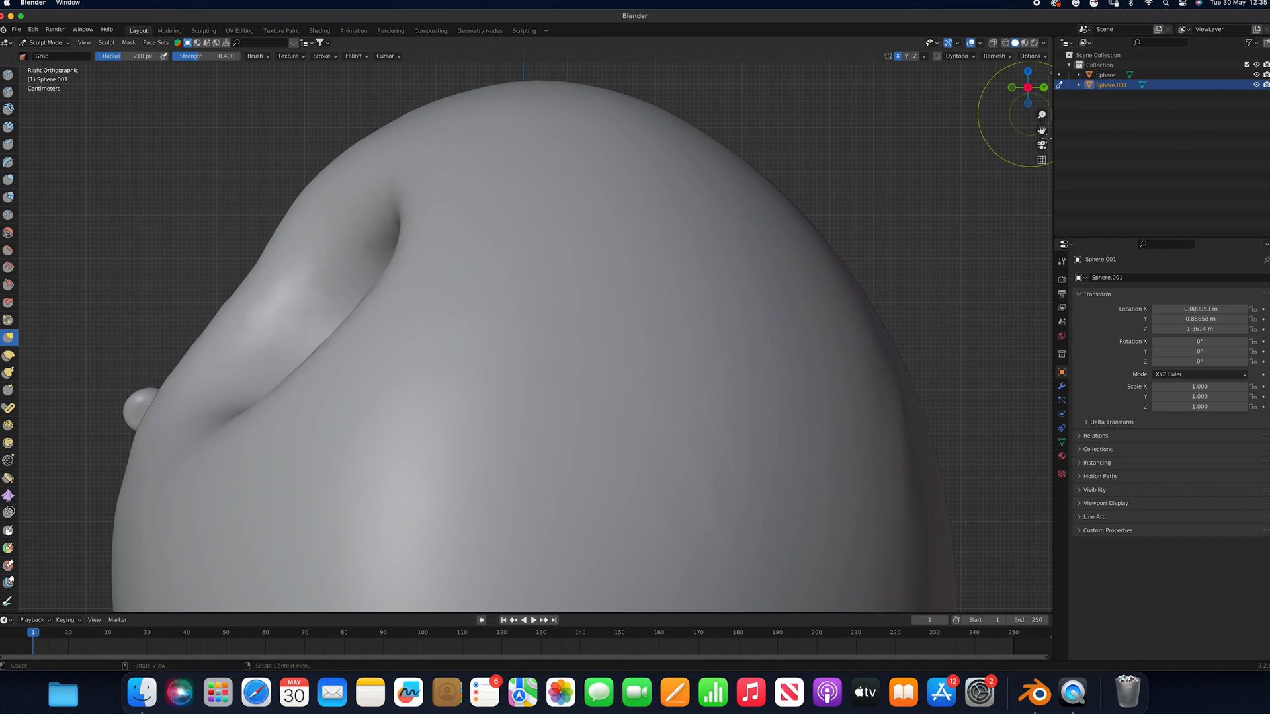
left_click_drag(1041, 131, 1065, 134)
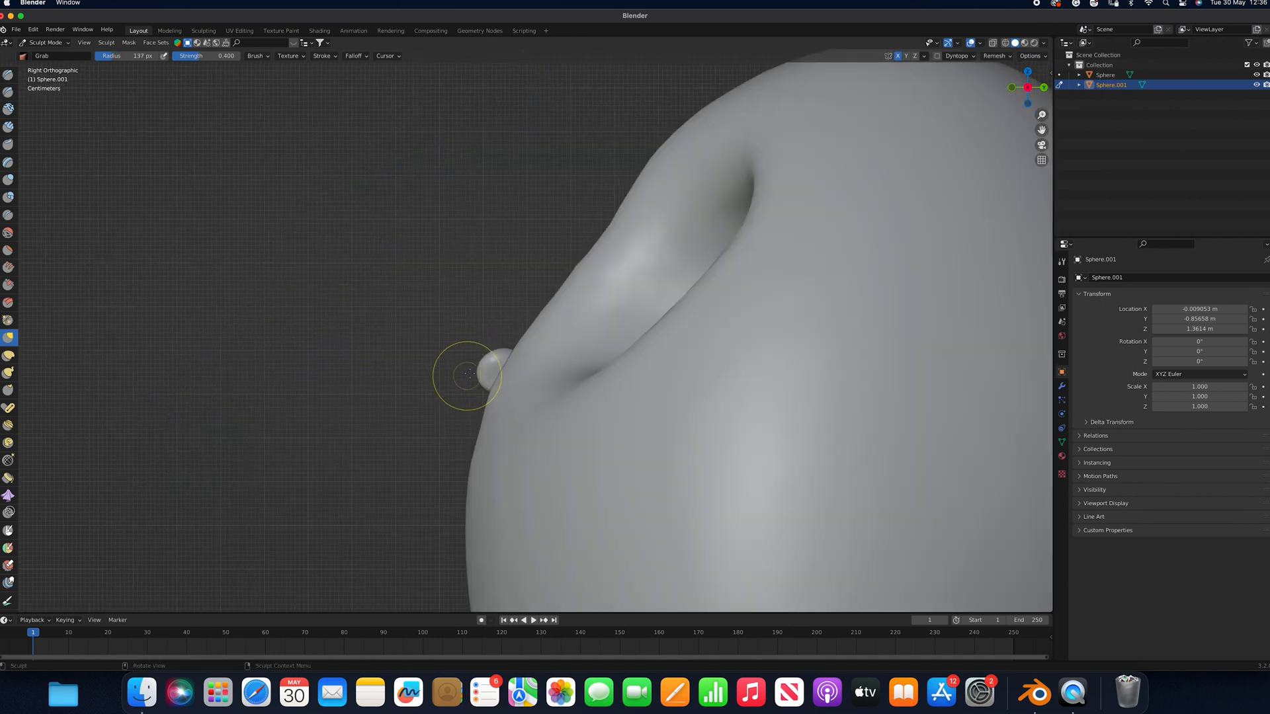
key("bracketleft")
left_click_drag(479, 373, 492, 445)
left_click_drag(468, 374, 487, 382)
left_click_drag(483, 446, 481, 441)
mouse_move(489, 373)
left_mouse_down()
mouse_move(479, 375)
mouse_move(507, 350)
mouse_move(489, 376)
left_mouse_up()
In Object Mode, add a second UV sphere at the nose, scale it to about 0.118 and shade it smooth
scroll(488, 376, "left", 10)
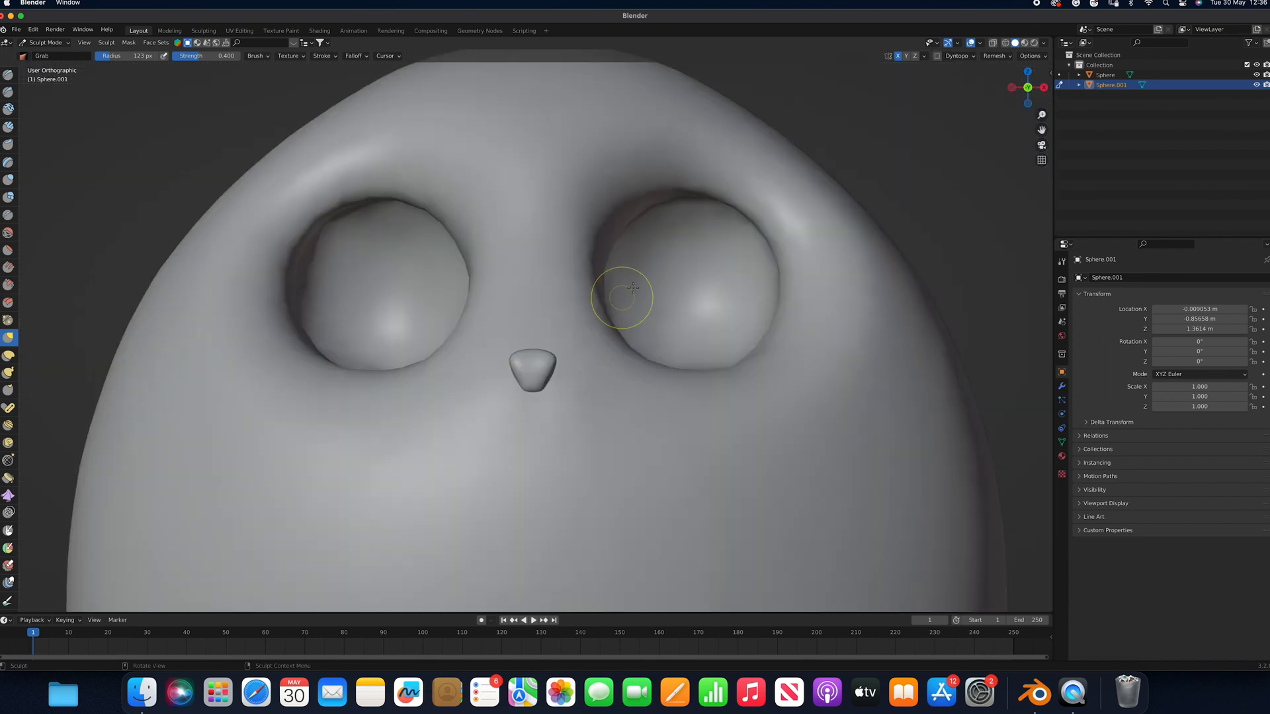
left_click(46, 42)
left_click(66, 58)
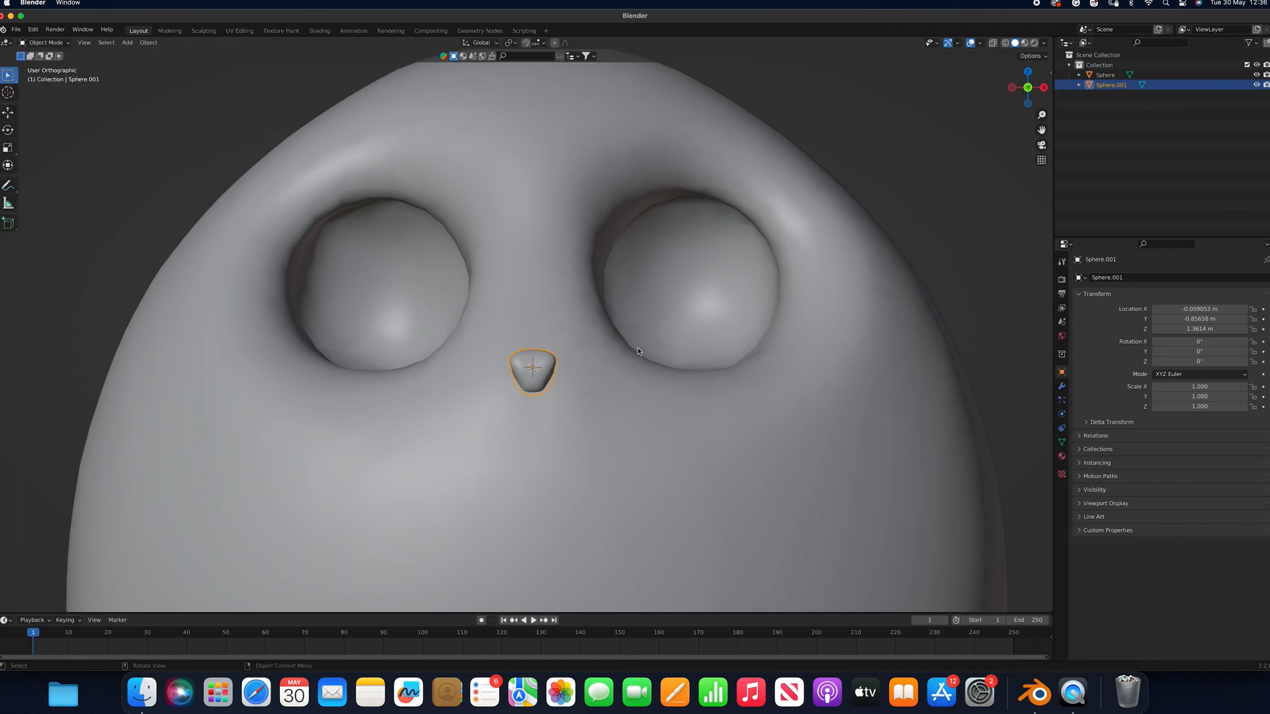
key("shift+a")
mouse_move(592, 383)
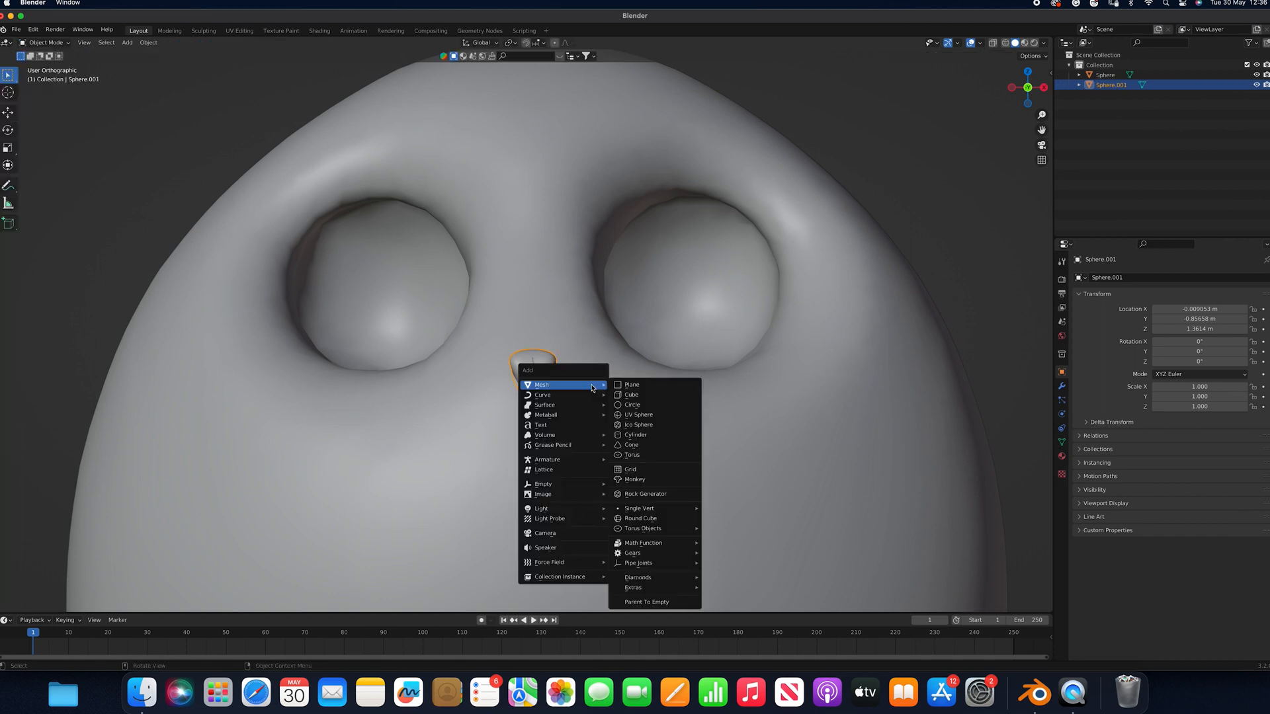
left_click(636, 412)
key("s")
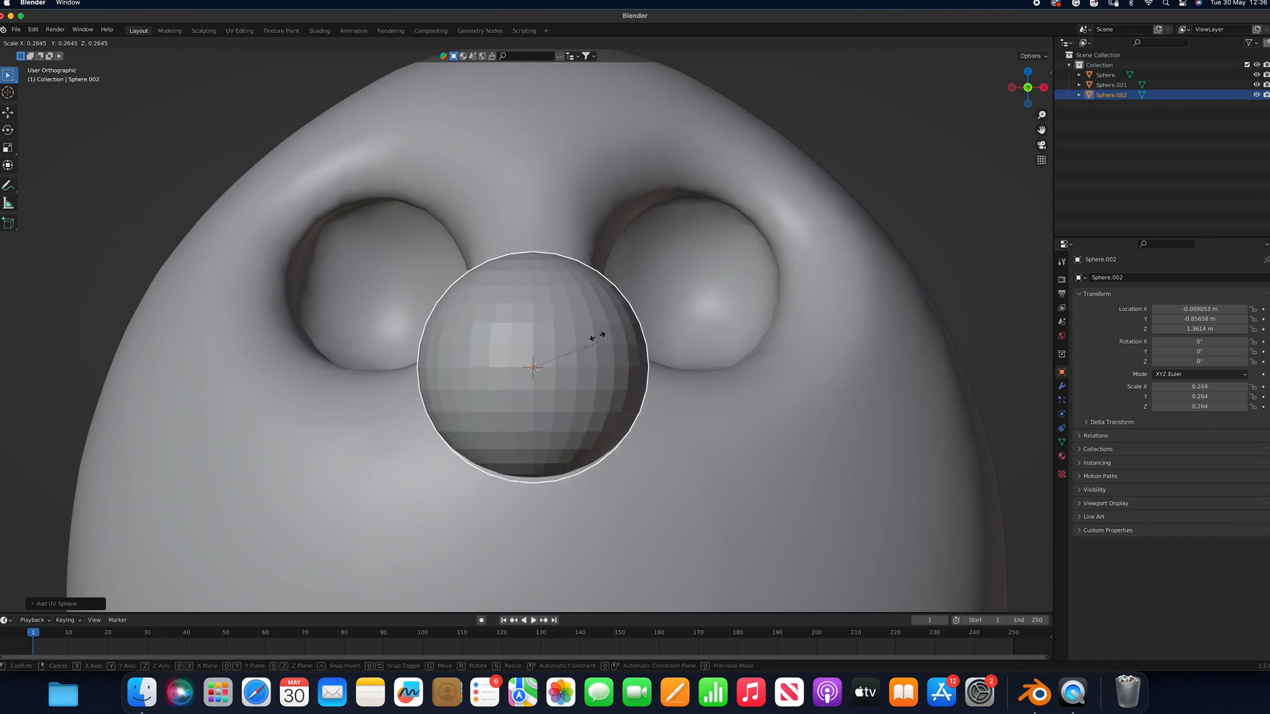
left_click(566, 353)
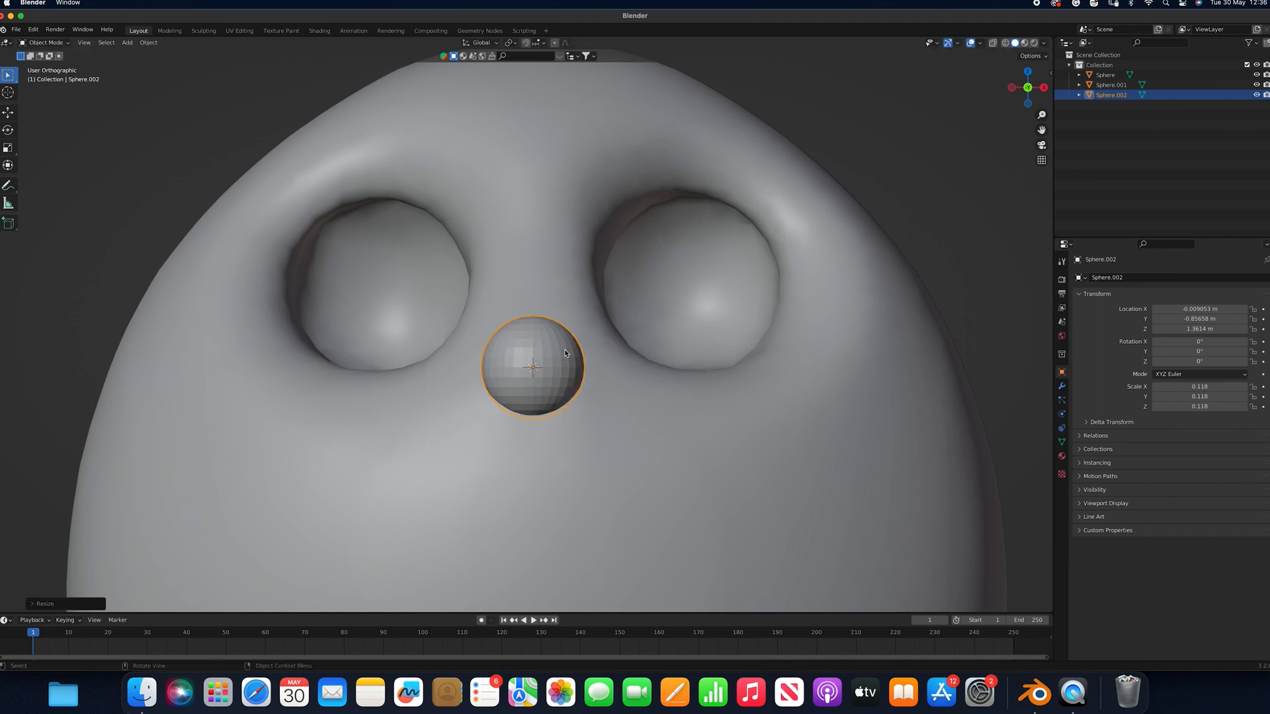
right_click(566, 352)
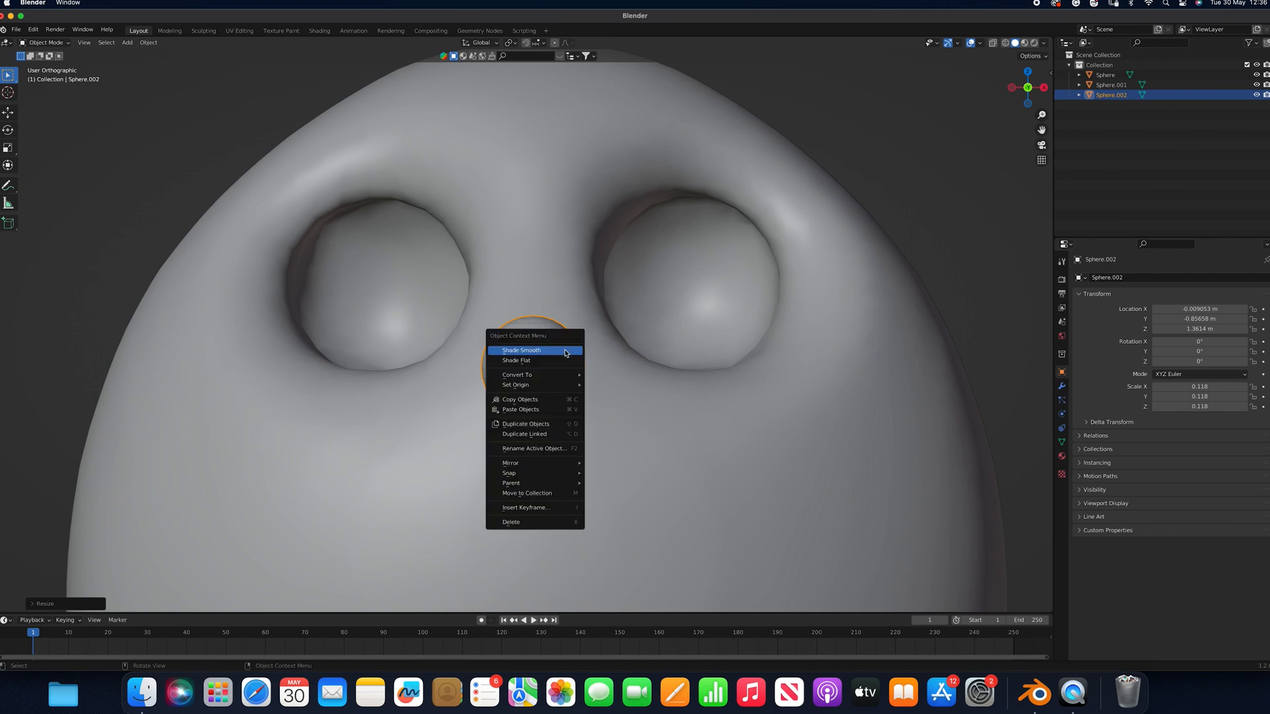
left_click(565, 353)
Lower the second sphere along the Z axis to about 1.30 m and scale it down to about 0.106
key("g")
key("z")
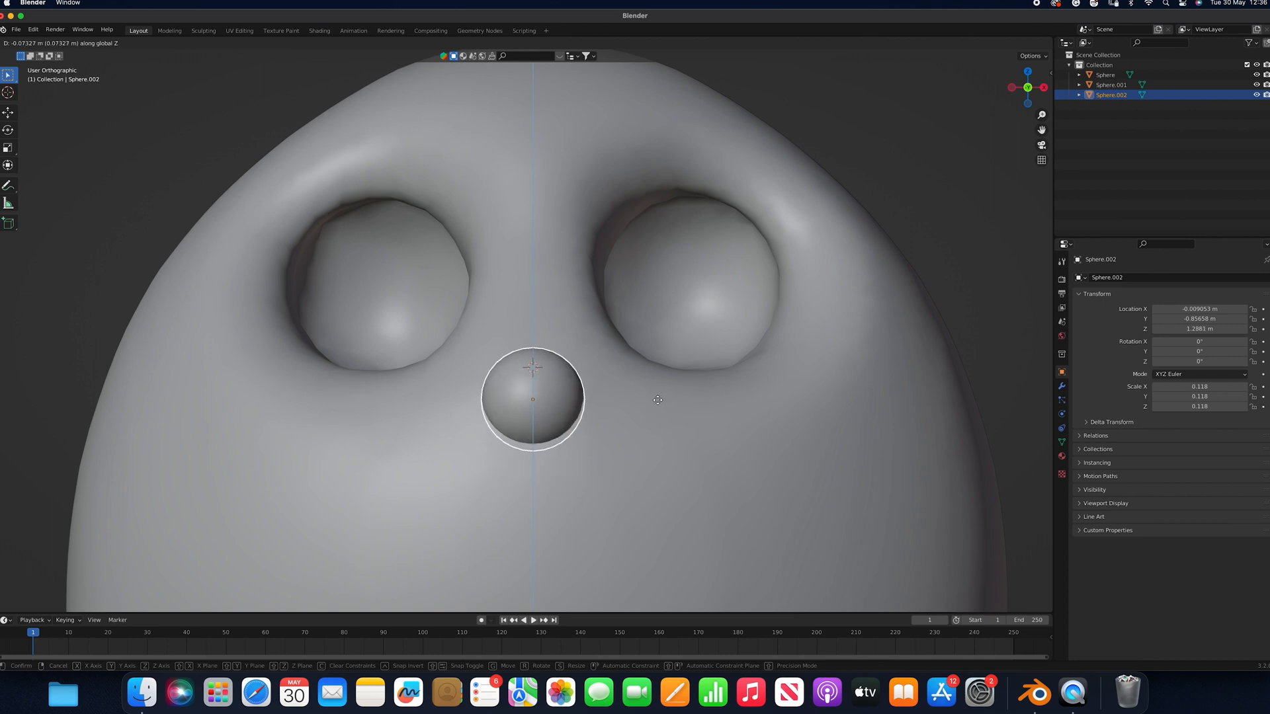
left_click(658, 400)
key("s")
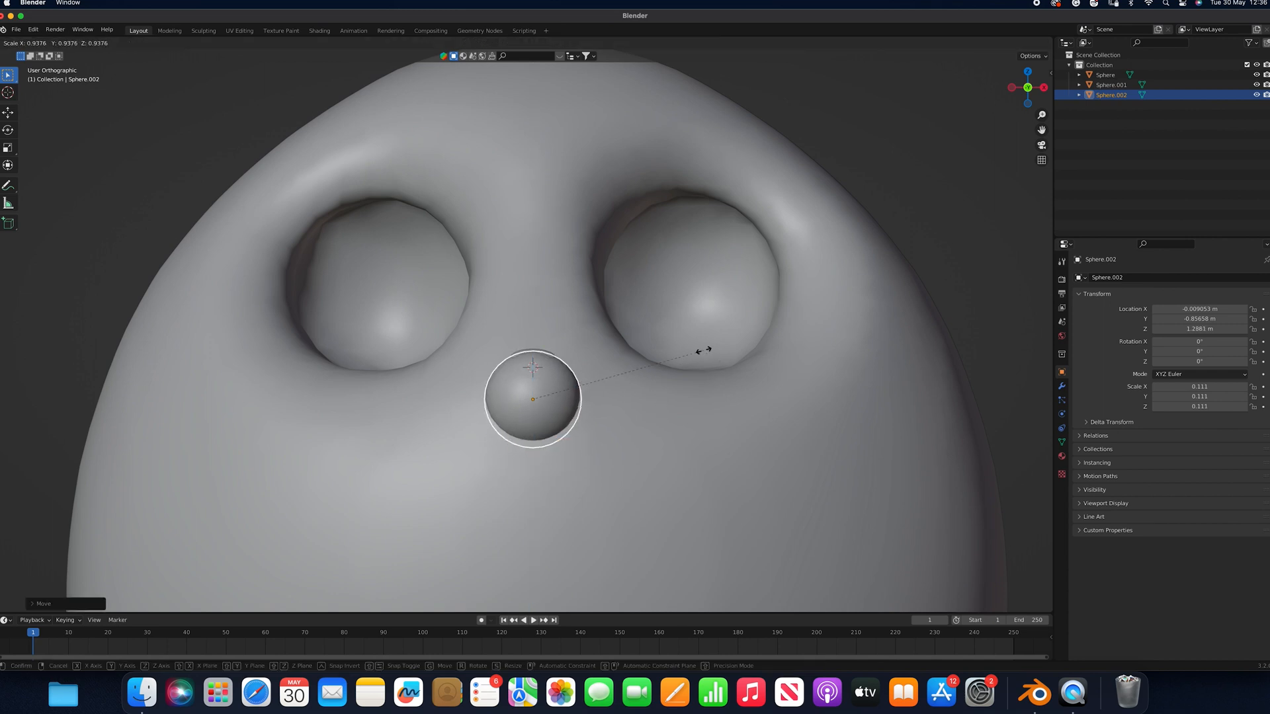
left_click(696, 354)
key("g")
key("z")
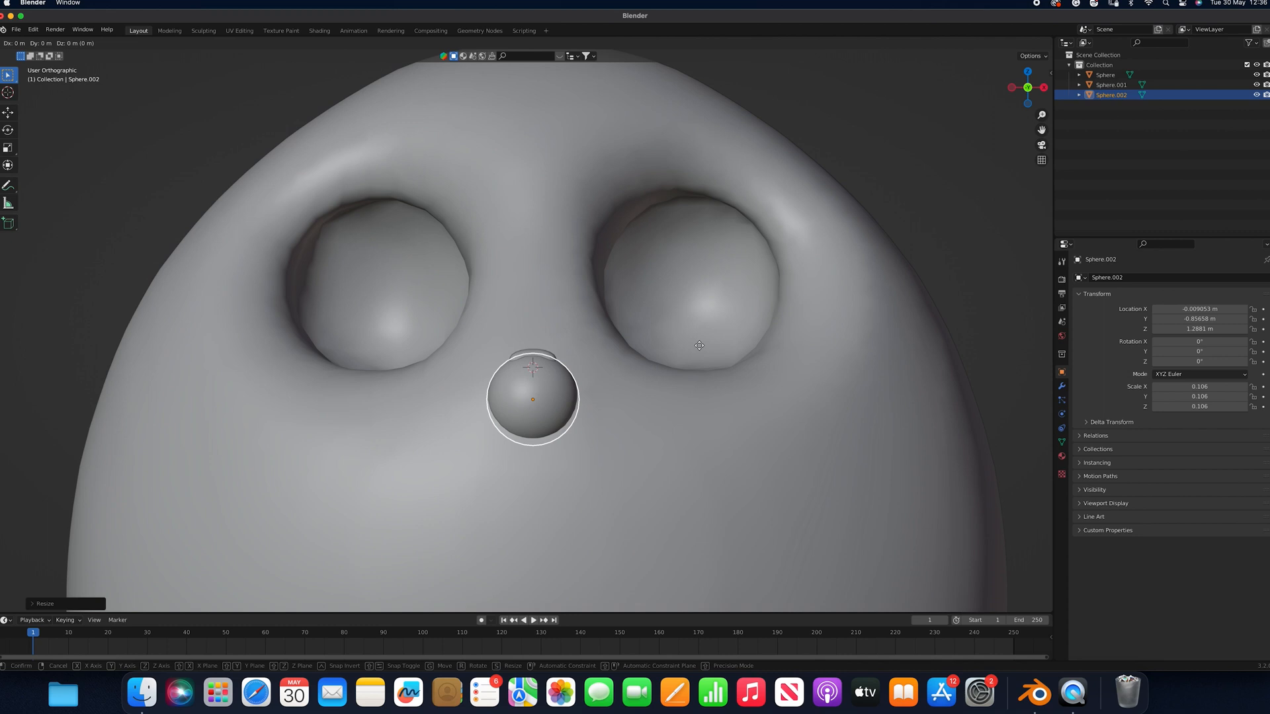
left_click(696, 348)
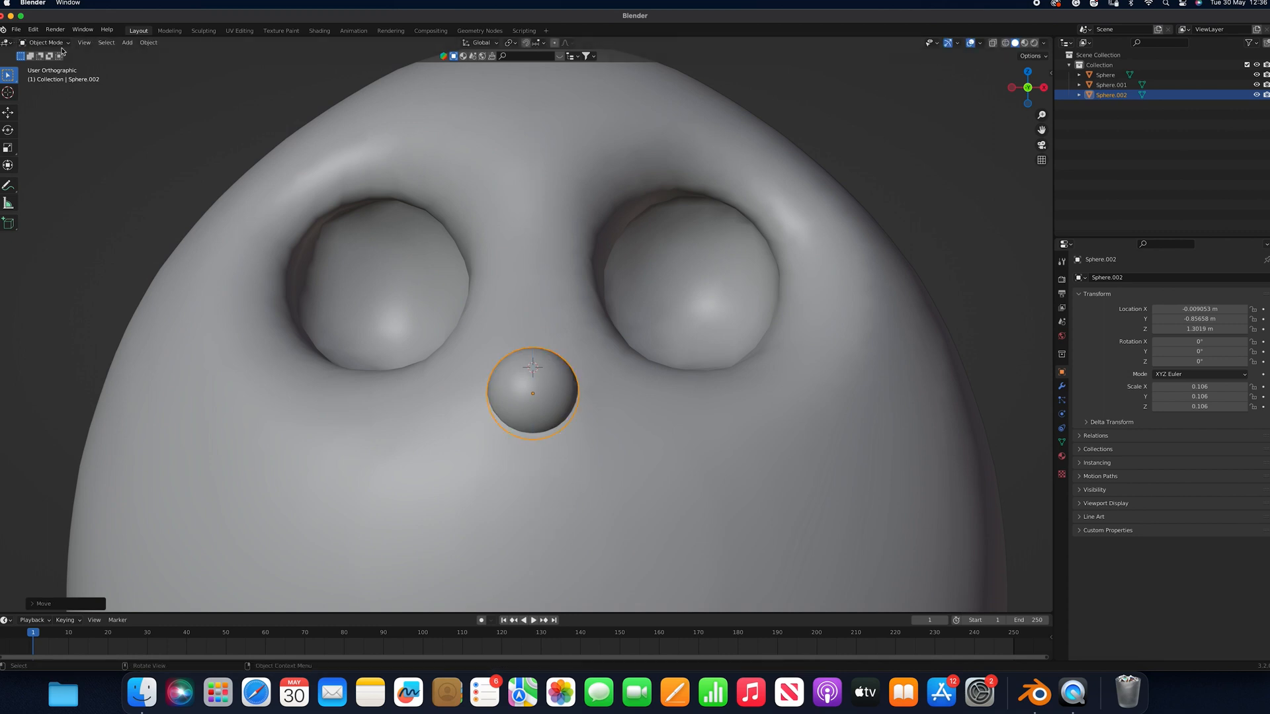
Apply the second sphere's scale, set its origin to its geometry, and switch to Sculpt Mode
left_click(148, 42)
mouse_move(188, 88)
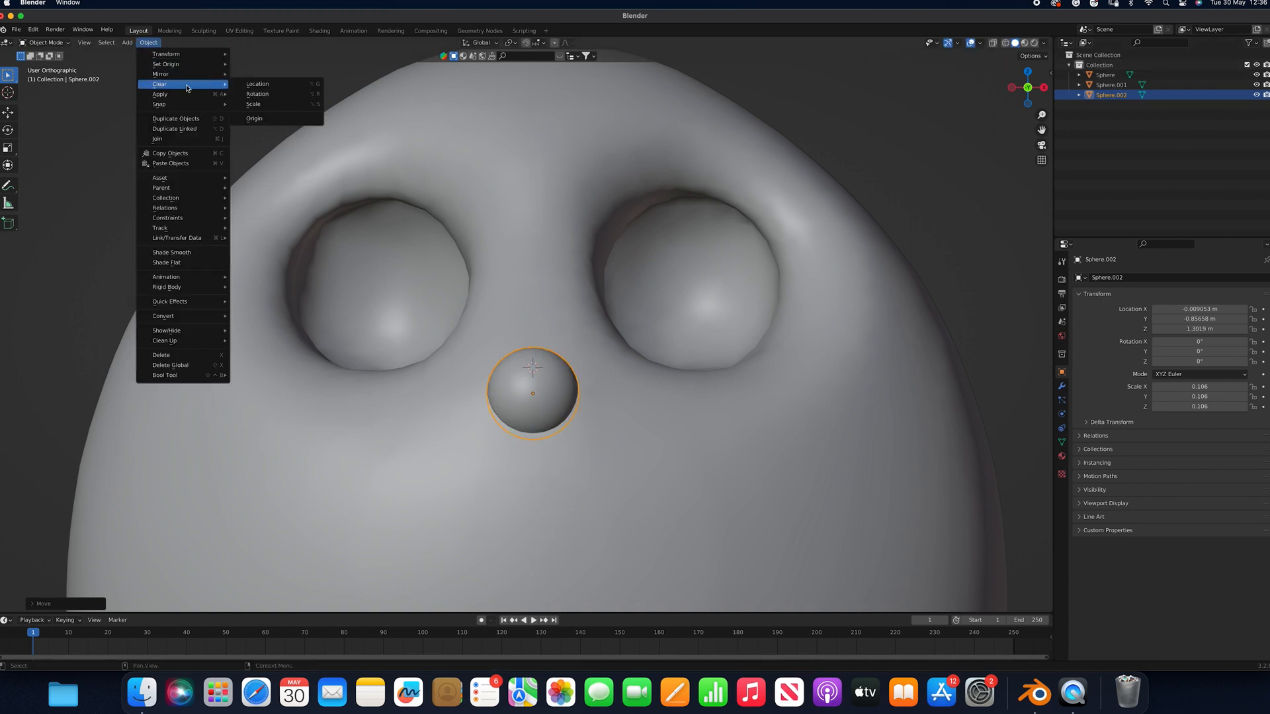
left_click(278, 123)
left_click(148, 42)
mouse_move(187, 64)
left_click(278, 73)
left_click(50, 42)
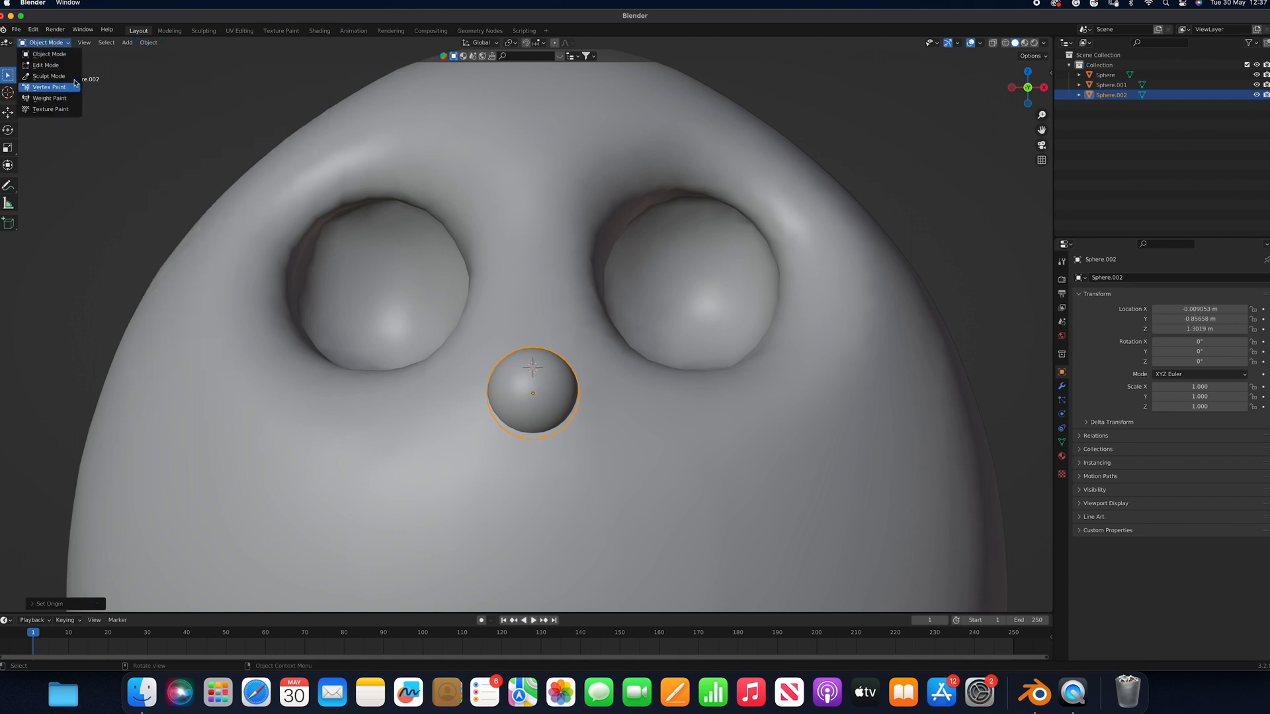
left_click(49, 76)
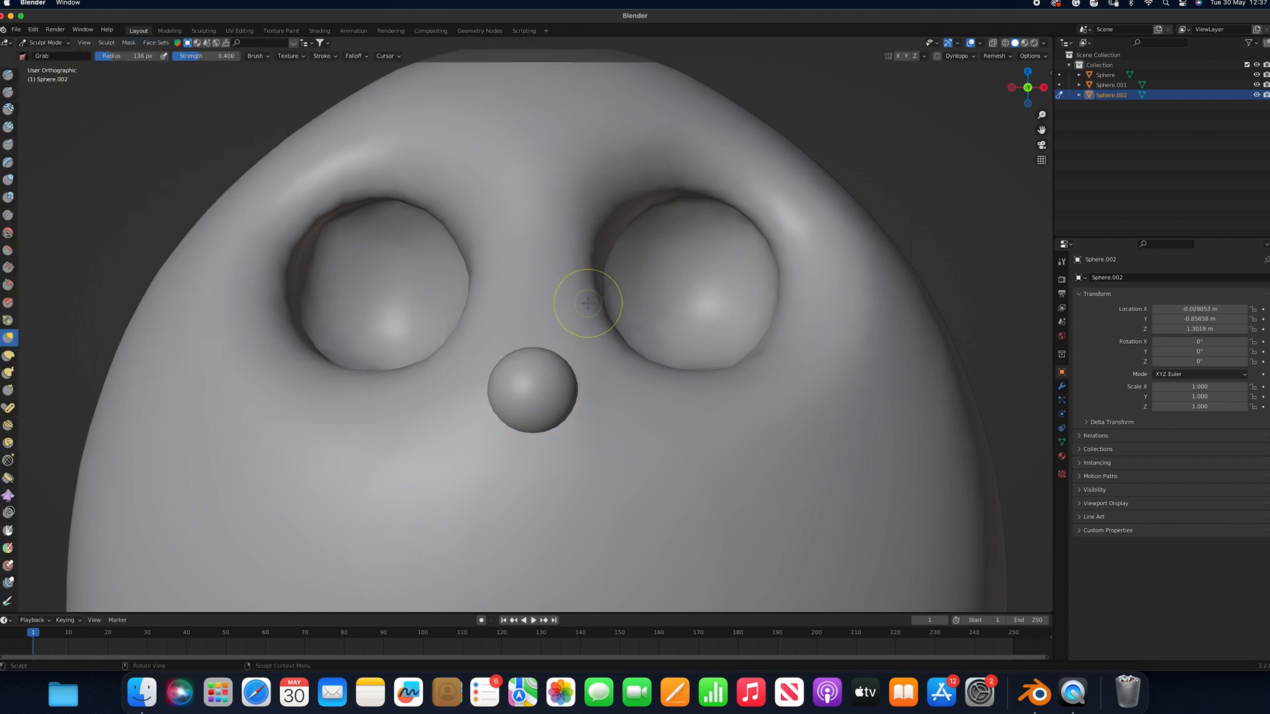
Remesh the second sphere with a voxel size of 0.062 m
left_click(997, 56)
left_click(1002, 75)
type("0.062")
key("Return")
left_click(995, 152)
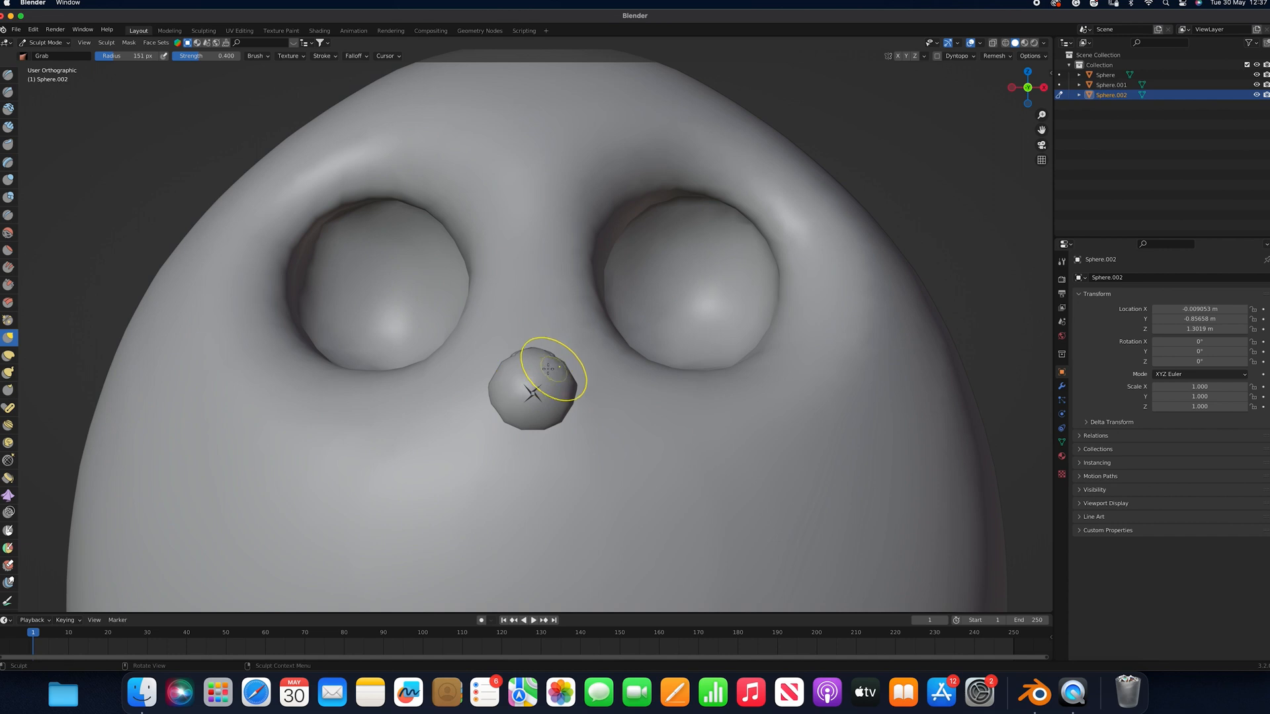
Stretch the sides of the second sphere outward symmetrically in X with the Grab brush at about 151 px radius
left_click_drag(548, 360, 547, 363)
left_click_drag(534, 365, 546, 355)
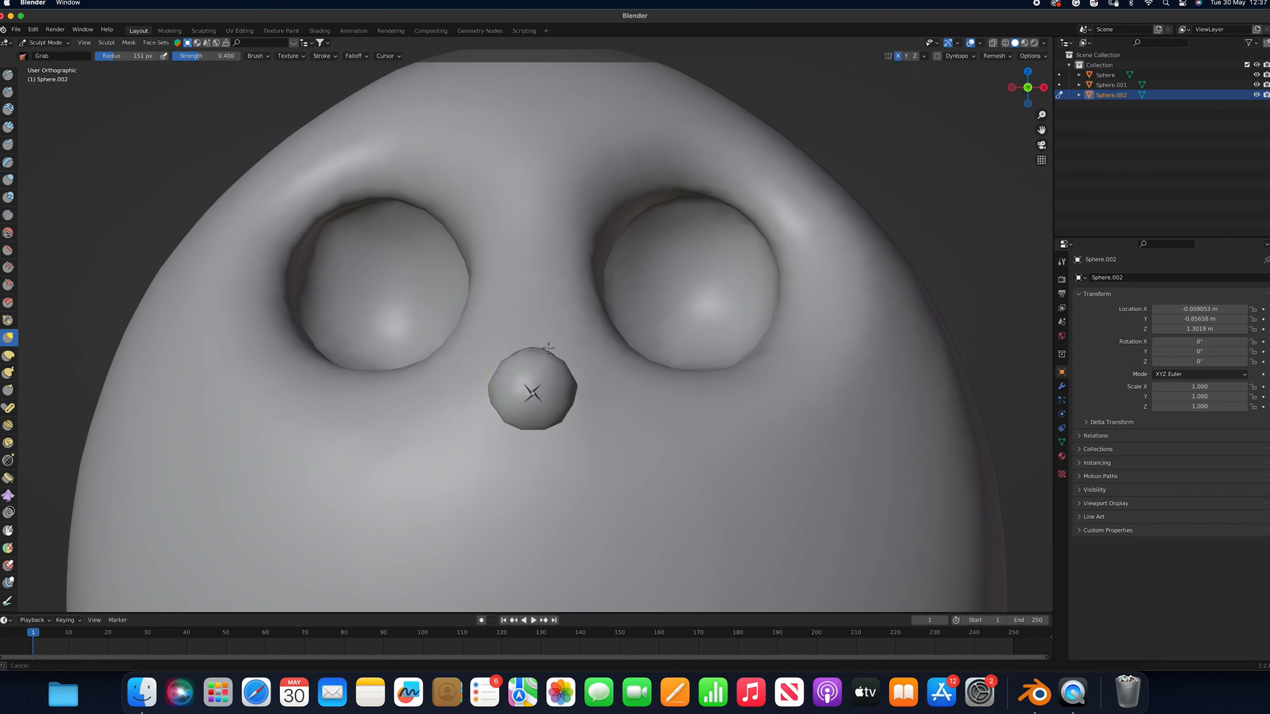
left_click_drag(546, 355, 548, 338)
mouse_move(571, 401)
left_mouse_down()
mouse_move(538, 423)
mouse_move(614, 393)
left_mouse_up()
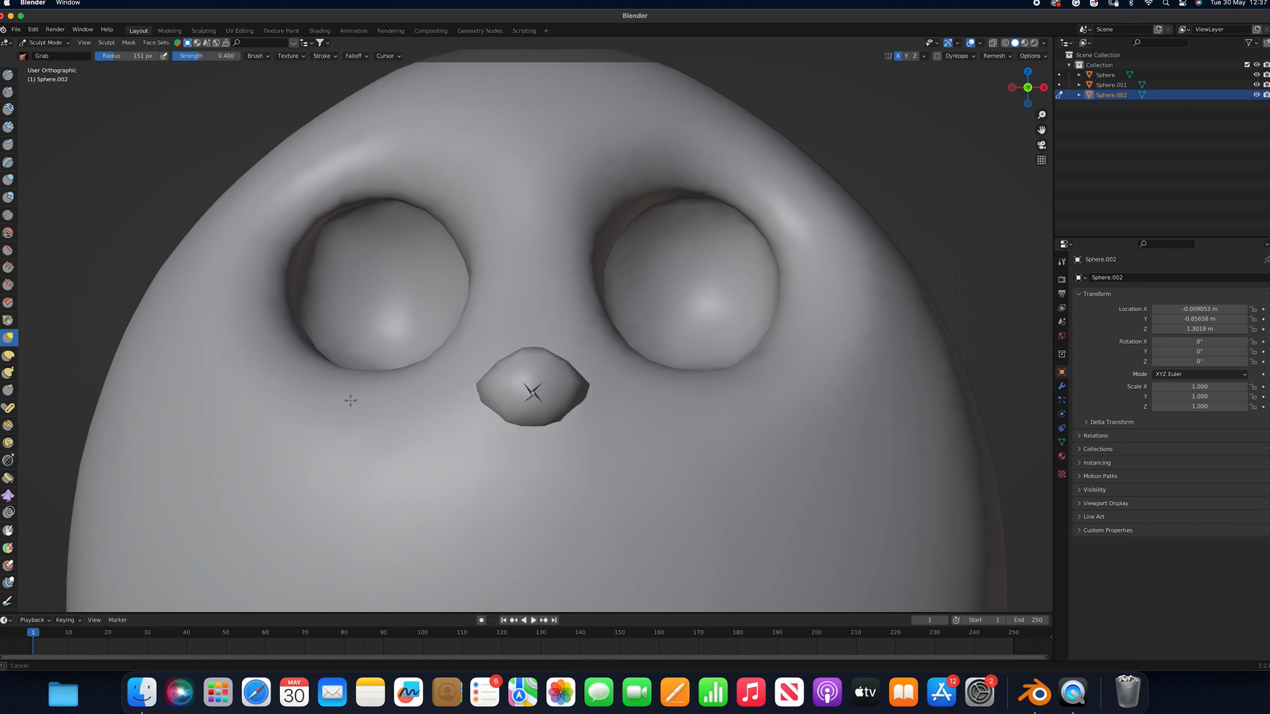
Remesh the widened sphere with a voxel size of 0.052 m and even out its surface with the Smooth brush
left_click(8, 233)
left_click_drag(531, 390, 537, 393)
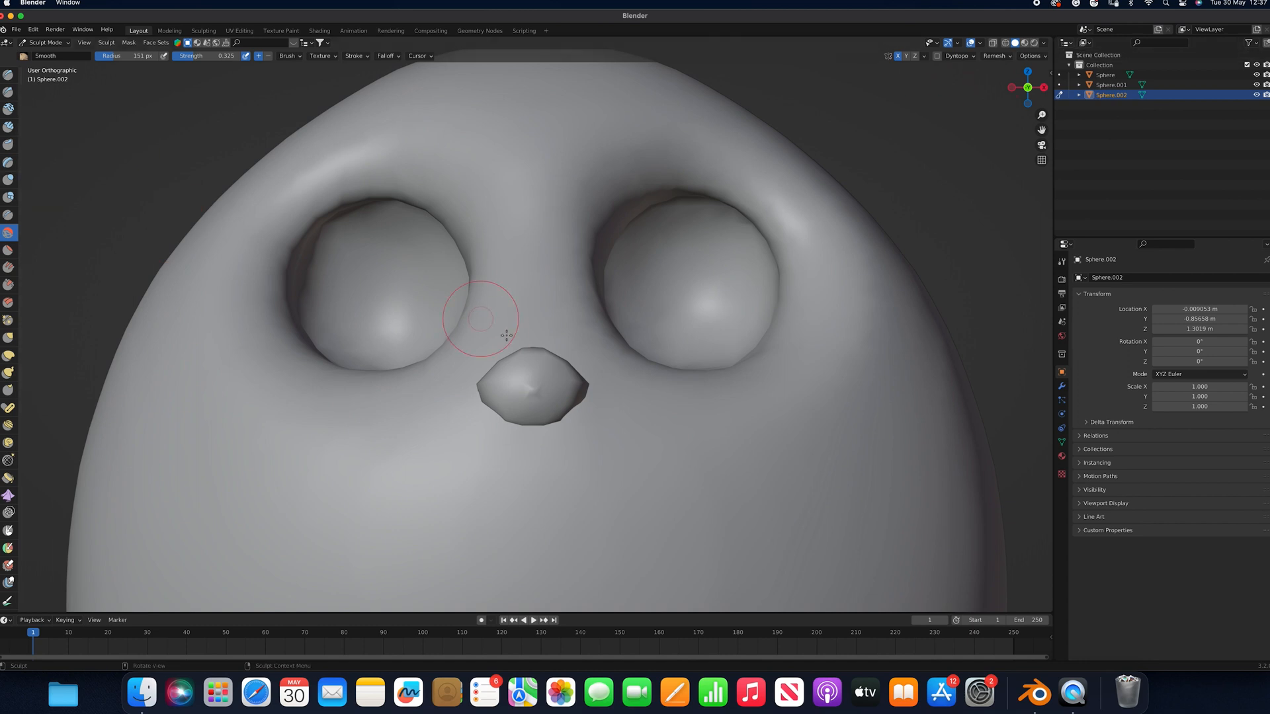
left_click(1002, 58)
left_click(990, 78)
left_click(990, 78)
left_click(991, 78)
left_click(991, 77)
left_click(991, 77)
left_click(991, 77)
left_click(990, 78)
left_click(991, 77)
left_click(979, 154)
left_click_drag(508, 369, 539, 416)
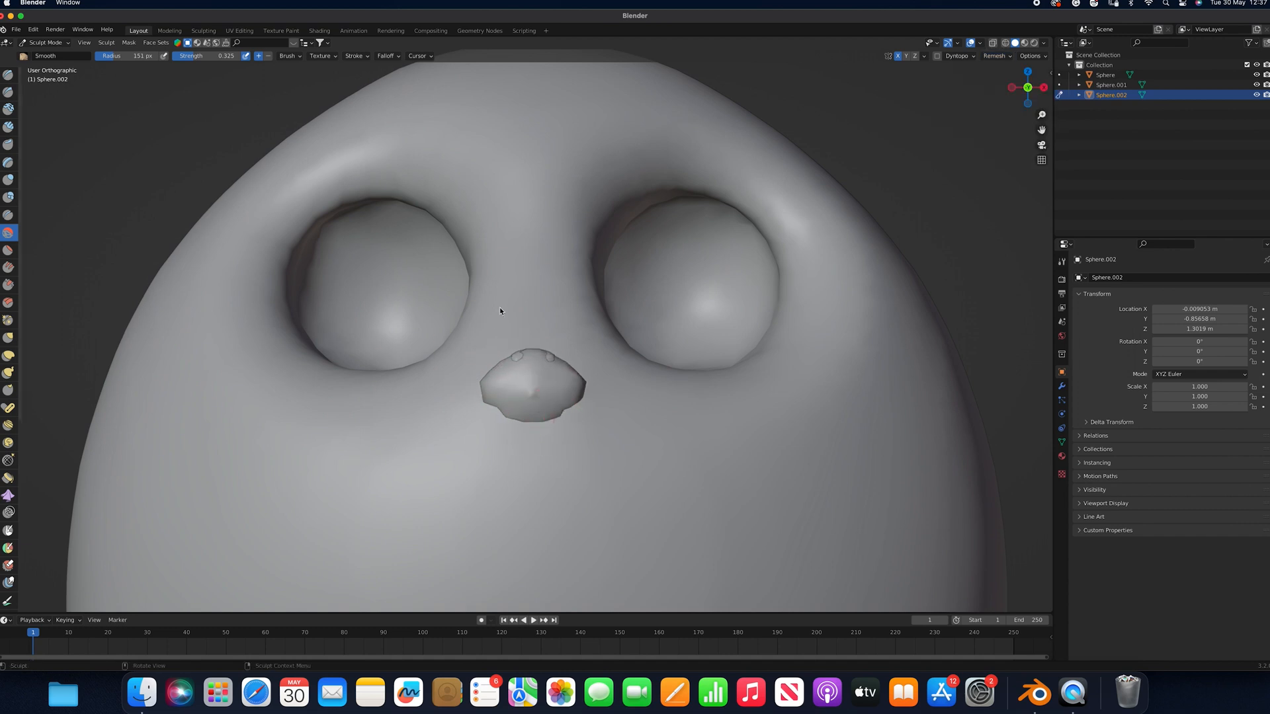
Remesh the sphere with a finer voxel size of 0.034 m, then smooth and slightly widen it with the Smooth and Grab brushes
left_click(997, 56)
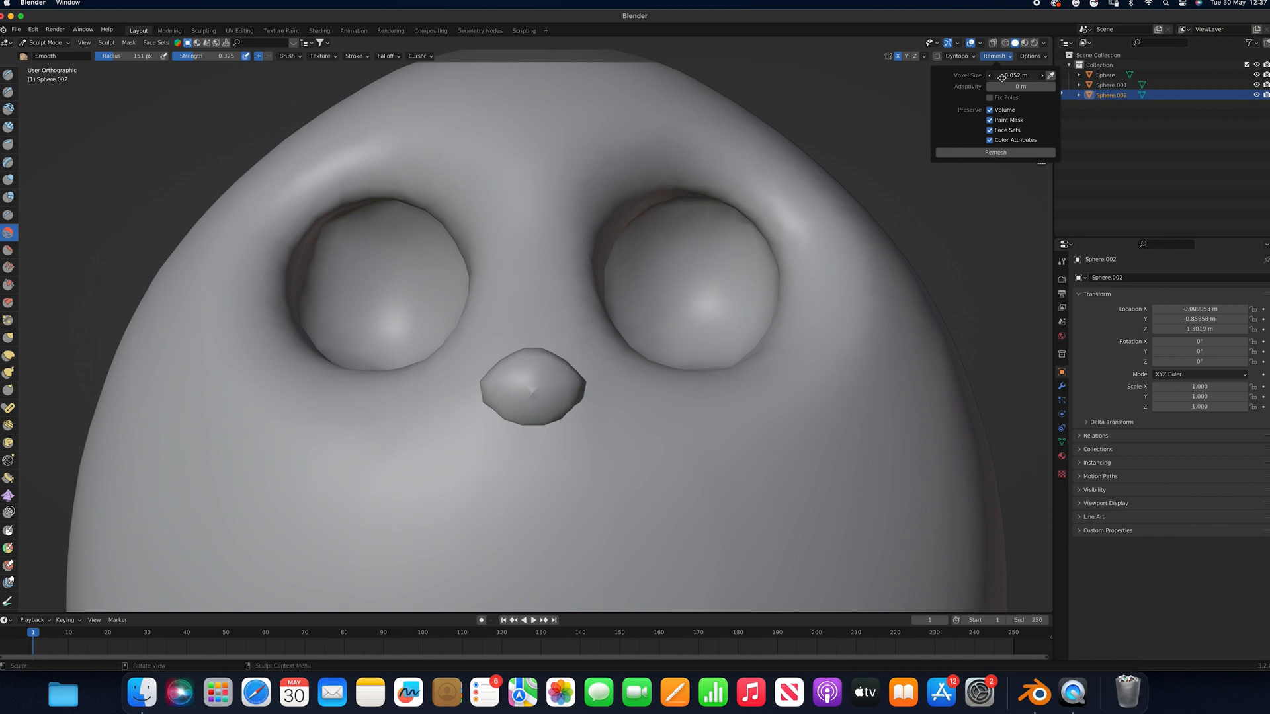
left_click(995, 153)
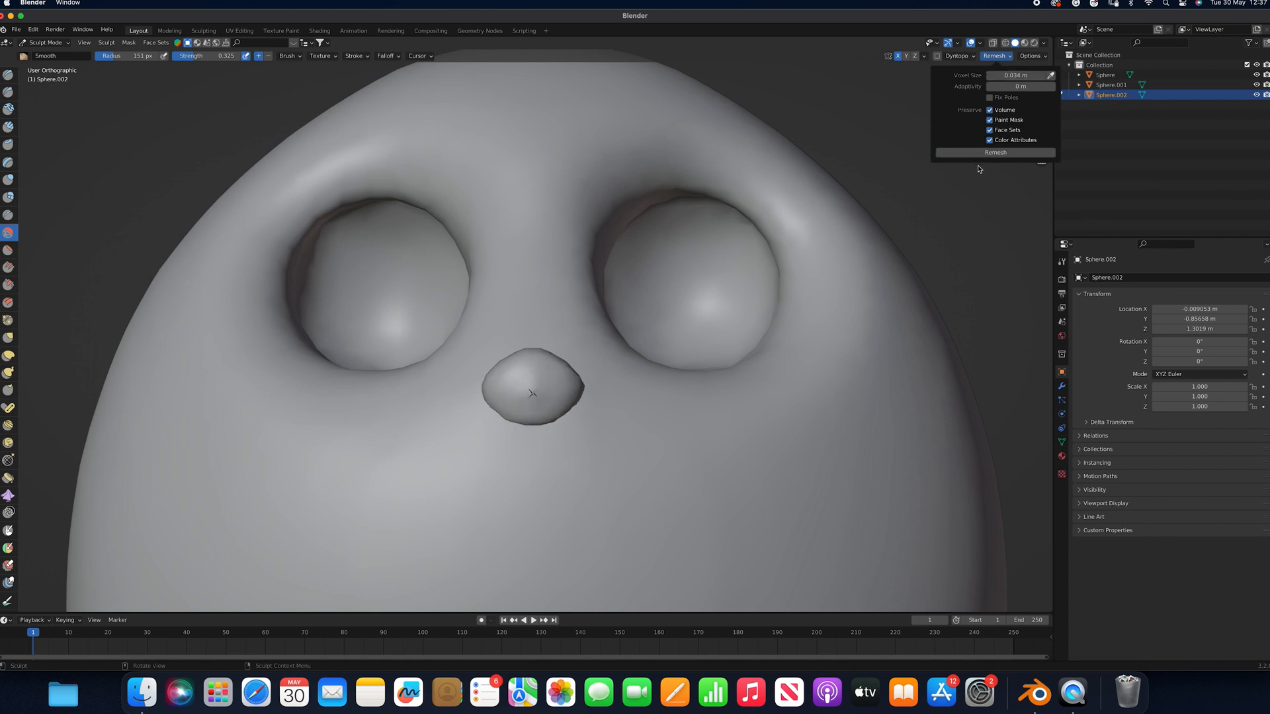
left_click_drag(531, 391, 467, 397)
left_click(8, 338)
mouse_move(582, 388)
left_mouse_down()
mouse_move(547, 413)
mouse_move(561, 408)
mouse_move(561, 426)
mouse_move(520, 428)
mouse_move(532, 398)
left_mouse_up()
Carve the upper middle of the second sphere below the nose with the subtracting Draw brush reduced to about 50 px radius
left_click(8, 74)
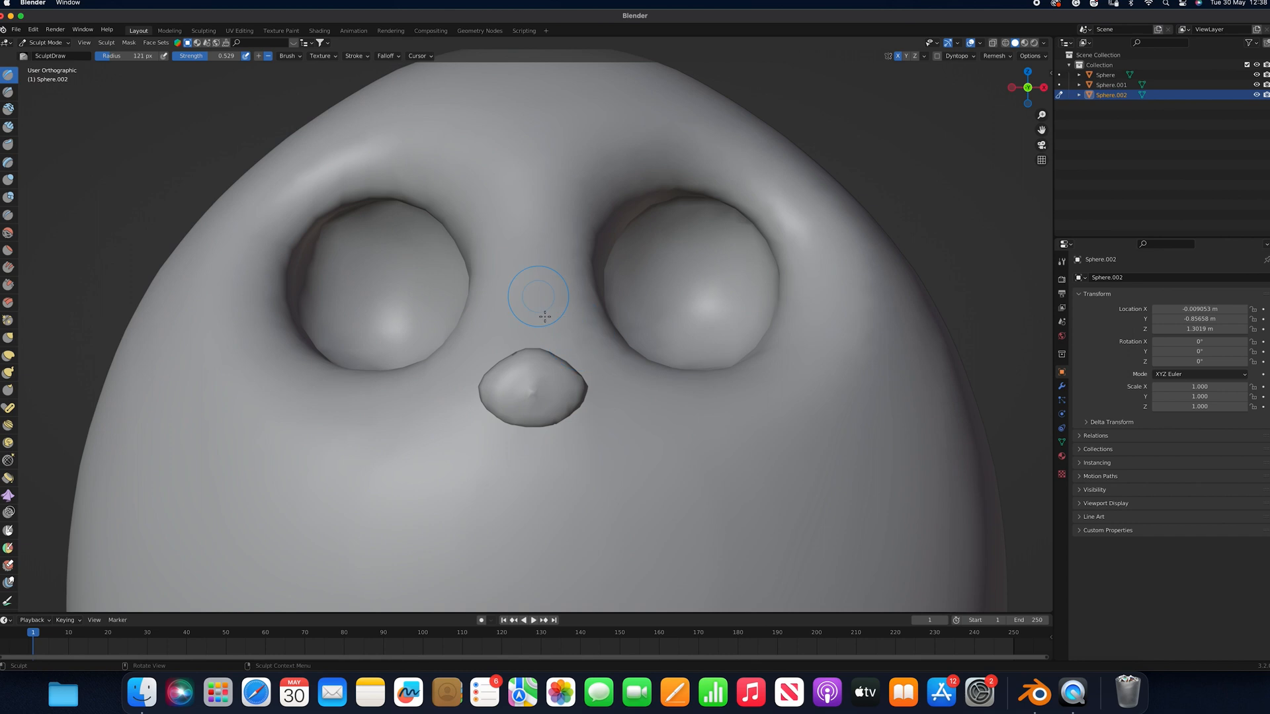
left_click_drag(548, 353, 530, 361)
left_click_drag(535, 372, 533, 380)
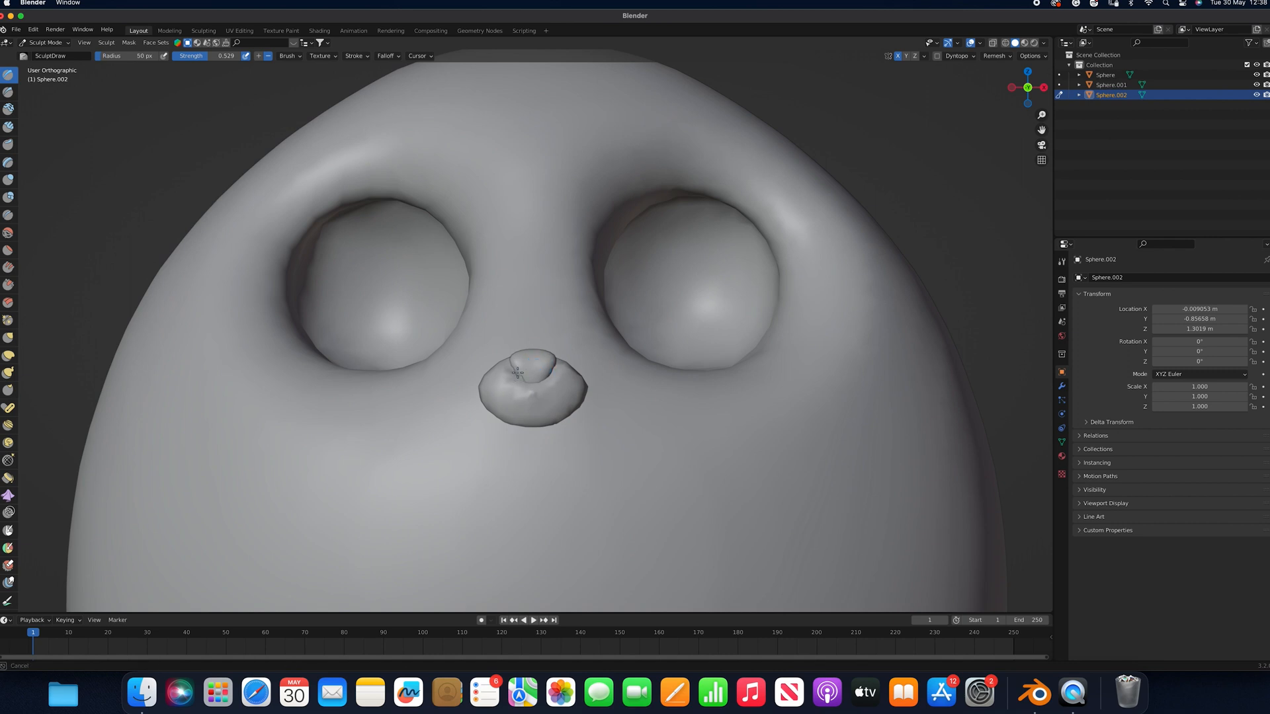
mouse_move(522, 372)
left_mouse_down()
mouse_move(537, 367)
mouse_move(524, 382)
left_mouse_up()
left_click_drag(520, 387, 530, 378)
mouse_move(533, 370)
left_mouse_down()
mouse_move(524, 397)
mouse_move(548, 394)
mouse_move(575, 424)
left_mouse_up()
Remesh the carved sphere and soften its surface with the Smooth brush at about 44 px radius
left_click(8, 232)
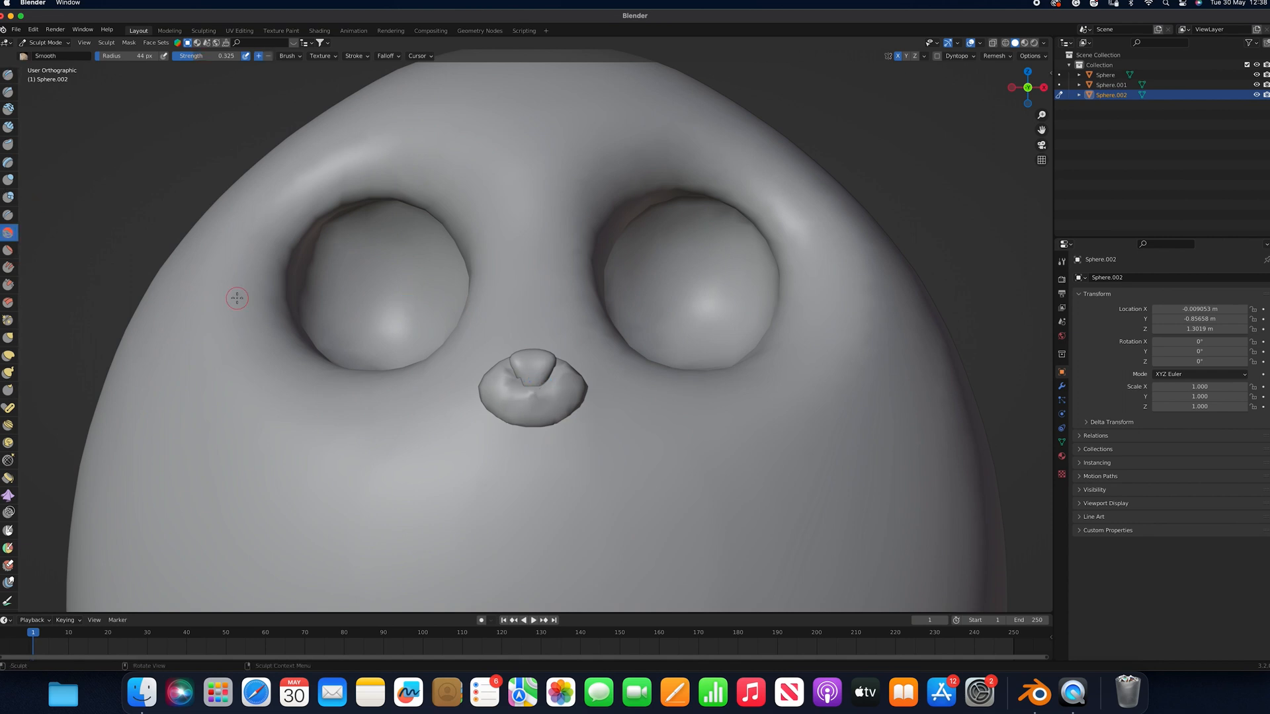
mouse_move(538, 388)
left_mouse_down()
mouse_move(522, 377)
mouse_move(532, 417)
mouse_move(508, 474)
left_mouse_up()
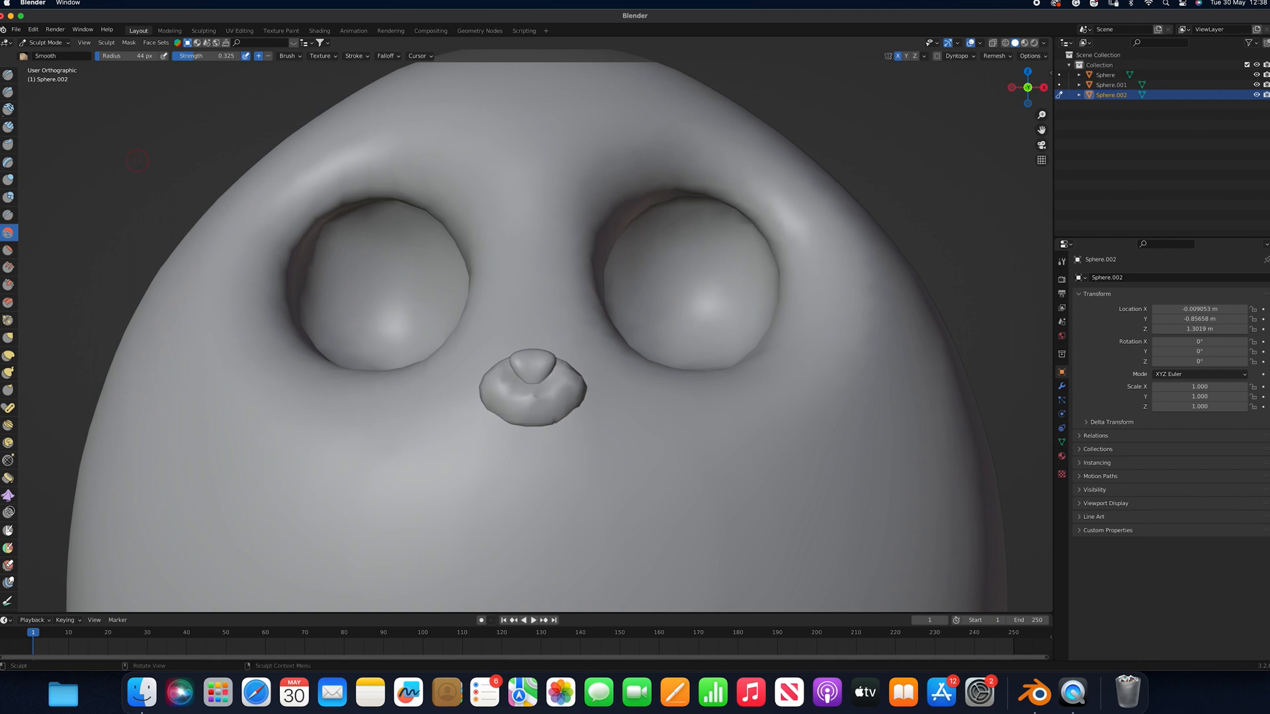
left_click(998, 56)
left_click_drag(967, 115, 958, 157)
left_click_drag(482, 381, 531, 403)
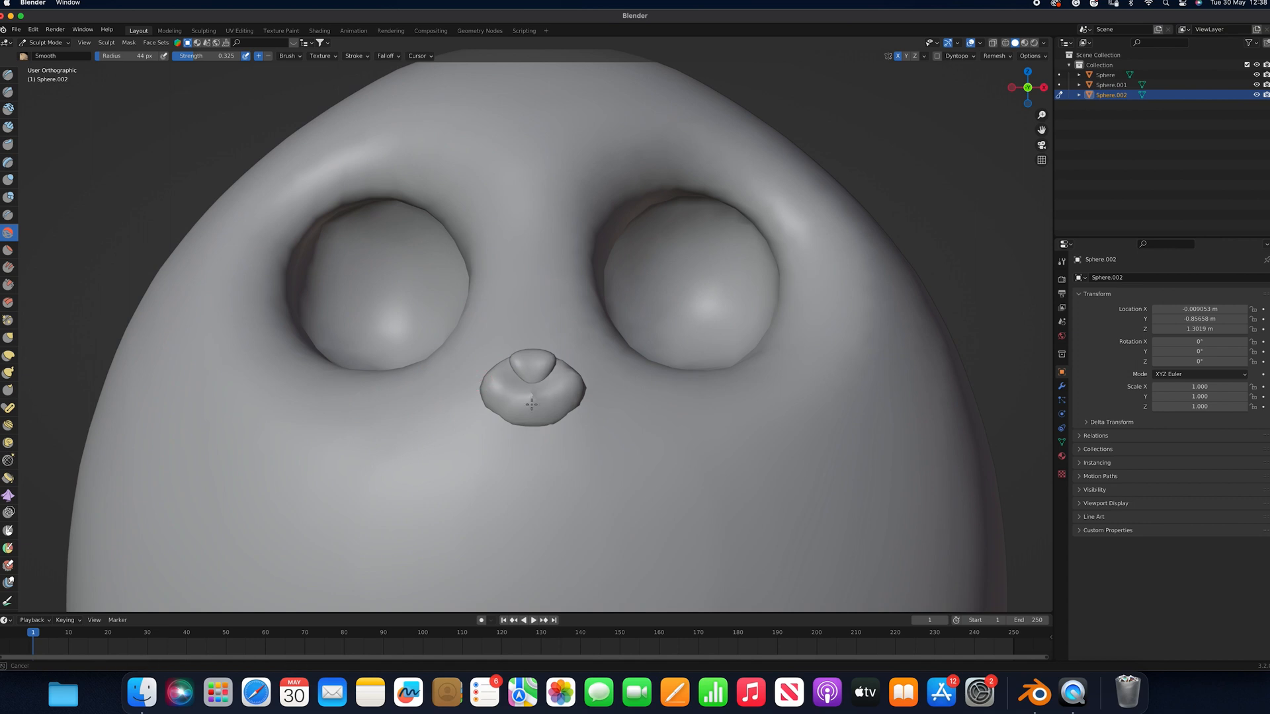
mouse_move(432, 357)
left_mouse_down()
mouse_move(542, 404)
mouse_move(534, 375)
left_mouse_up()
Push the lower middle of the second sphere upward with the Grab brush enlarged to about 140 px radius
key("g")
left_click_drag(533, 419, 539, 346)
key("bracketright")
key("bracketright")
key("bracketright")
key("bracketright")
key("bracketright")
key("bracketright")
left_click_drag(531, 409, 540, 350)
left_click_drag(516, 408, 473, 366)
Smooth the notch under the second sphere, then pull its lower centre up again with the Grab brush
left_click(9, 233)
left_click_drag(552, 363, 533, 382)
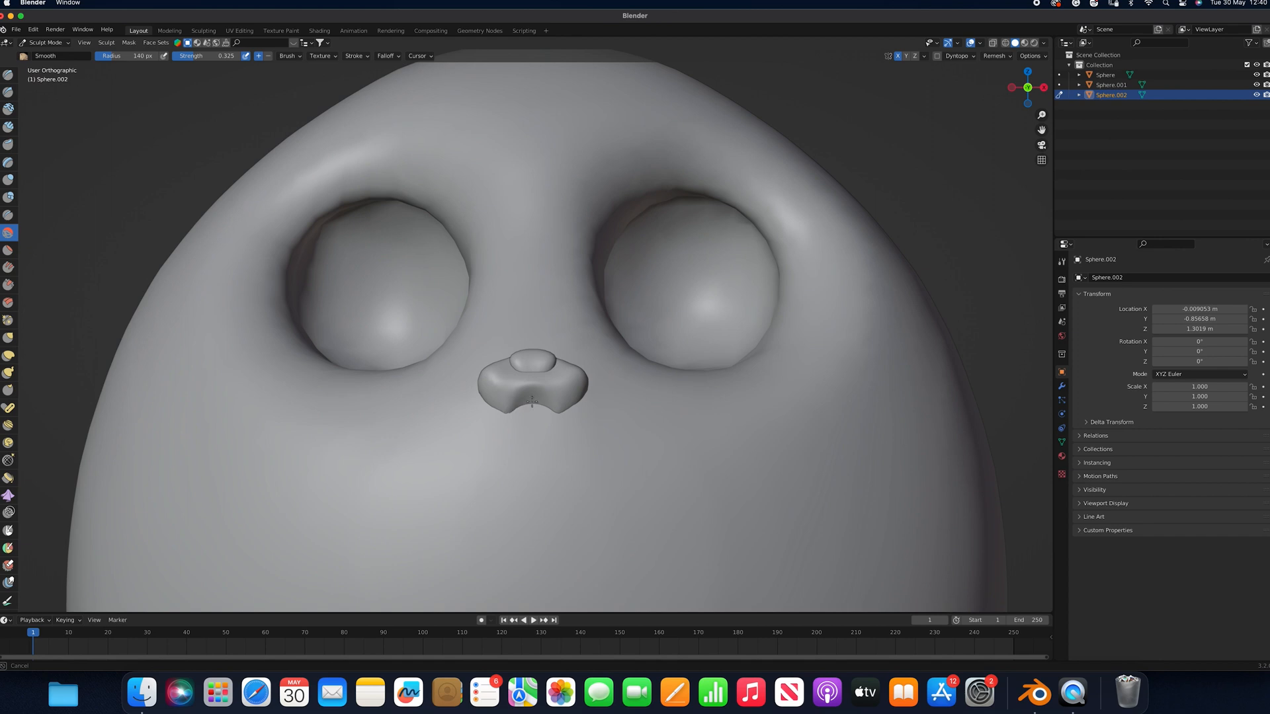
left_click_drag(525, 381, 532, 393)
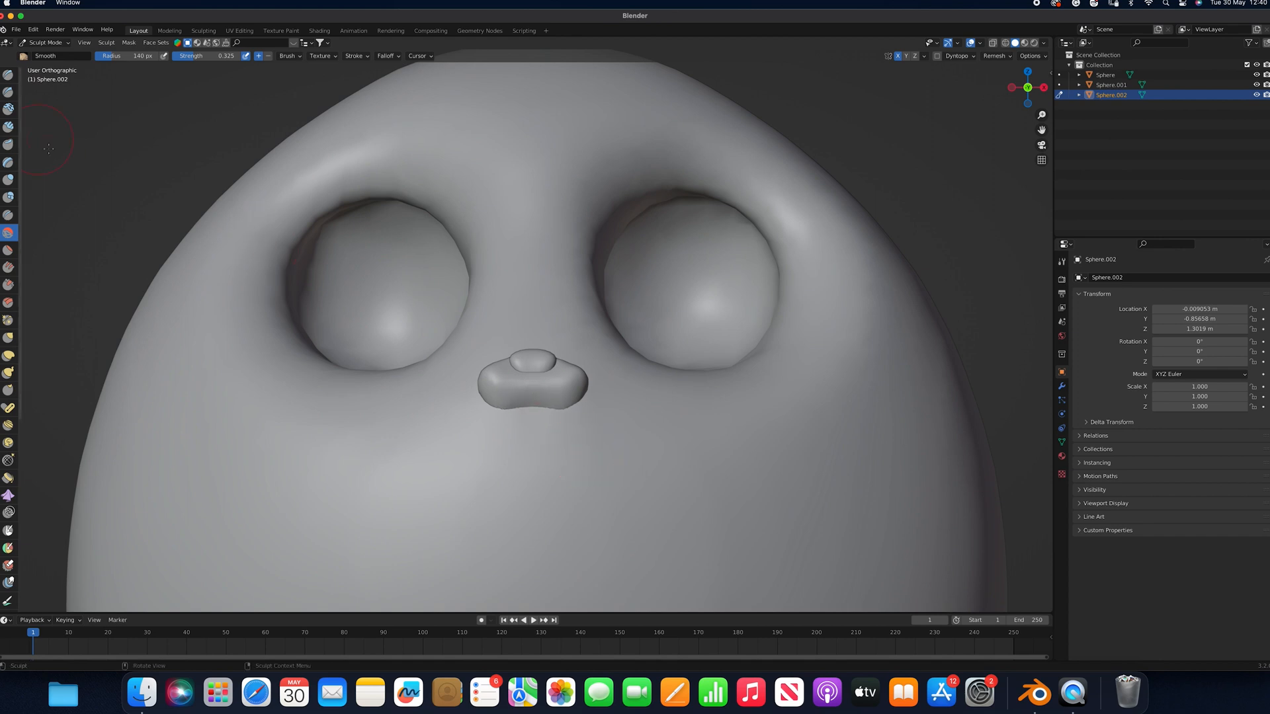
left_click(8, 338)
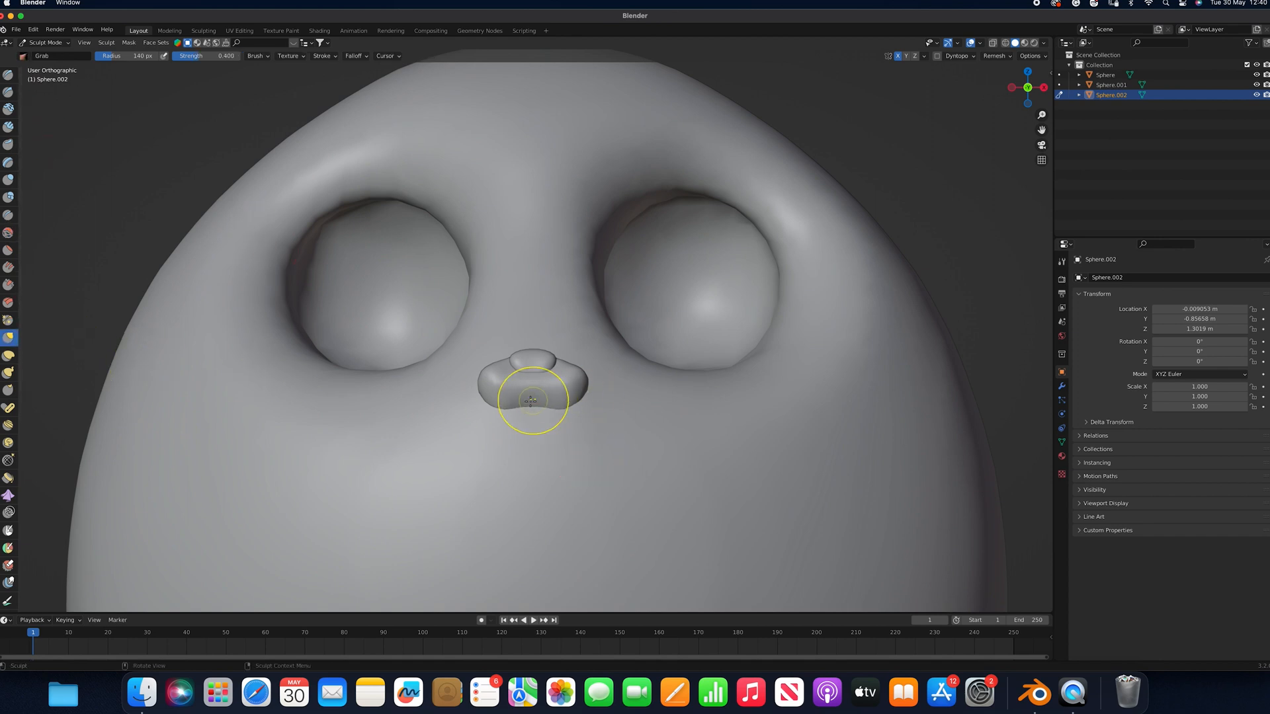
left_click_drag(533, 388, 537, 374)
Carve the middle between the two side lobes with the subtracting Draw brush at about 72 px radius and smooth the result
left_click(8, 75)
key("f")
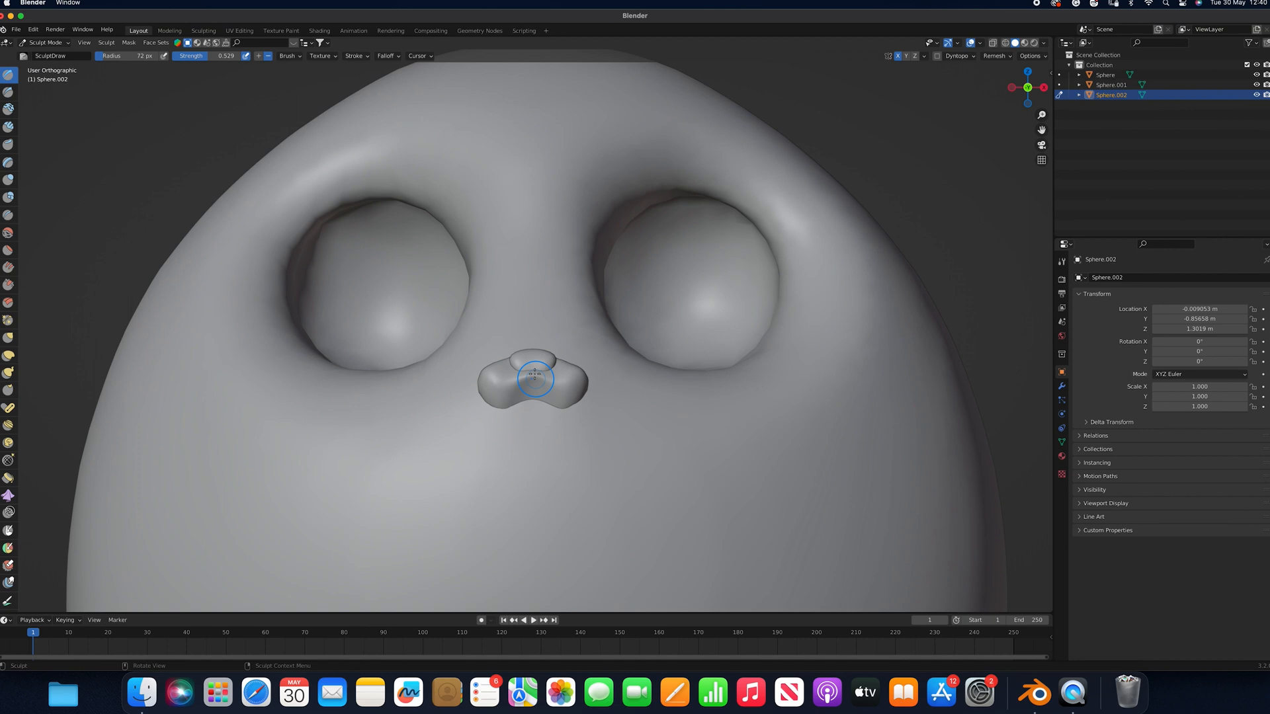
left_click_drag(534, 378, 546, 380)
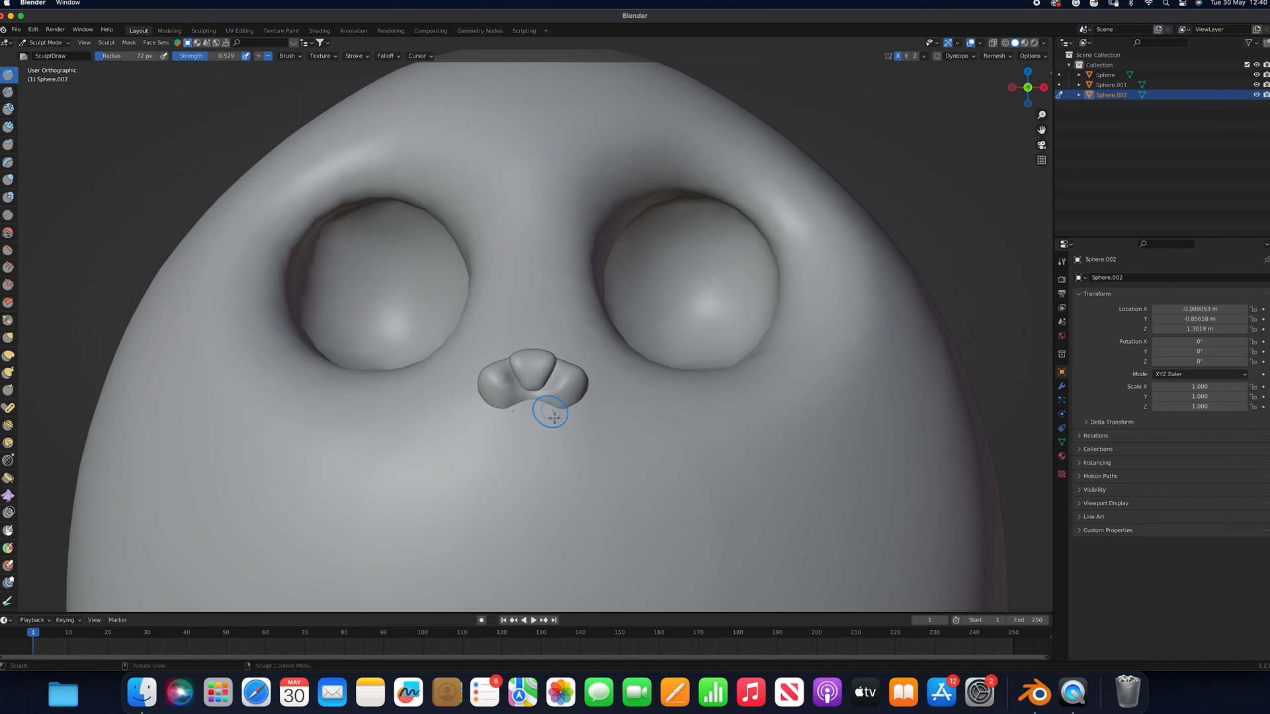
left_click(8, 232)
left_click_drag(510, 370, 508, 373)
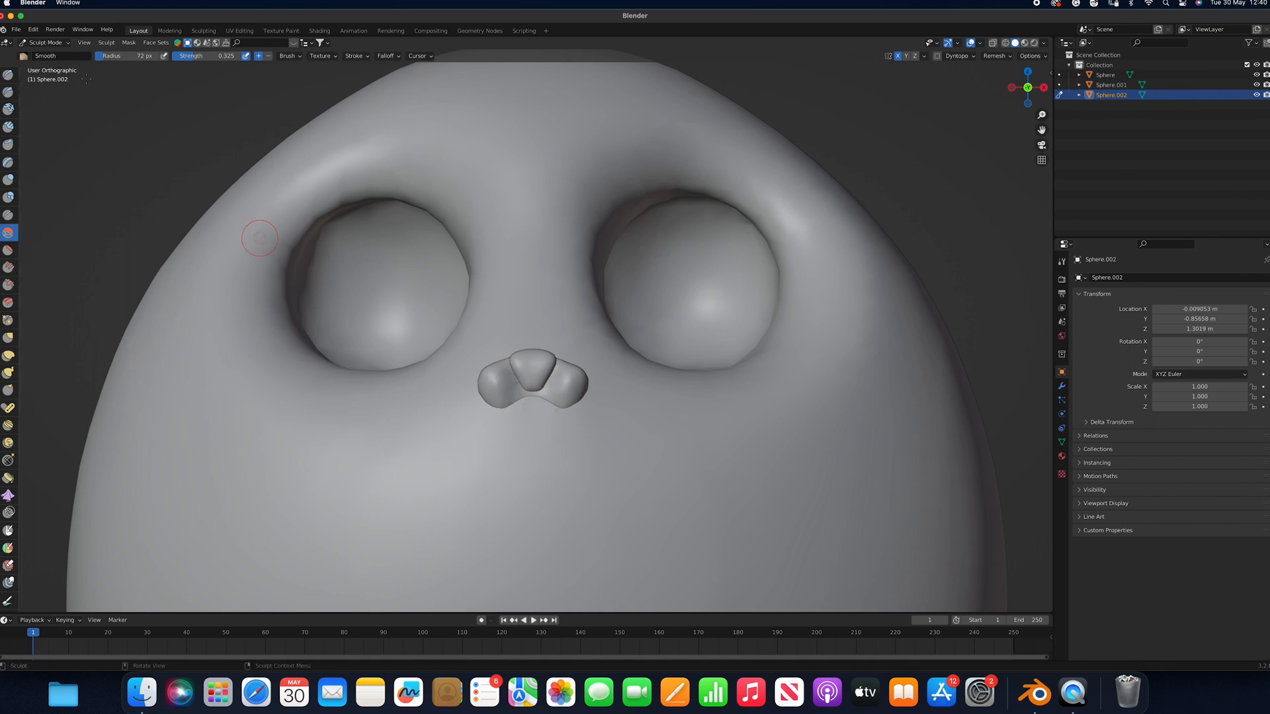
In Object Mode, add a third UV sphere at the nose, scale it to about 0.100 and shade it smooth
left_click(56, 43)
left_click(67, 56)
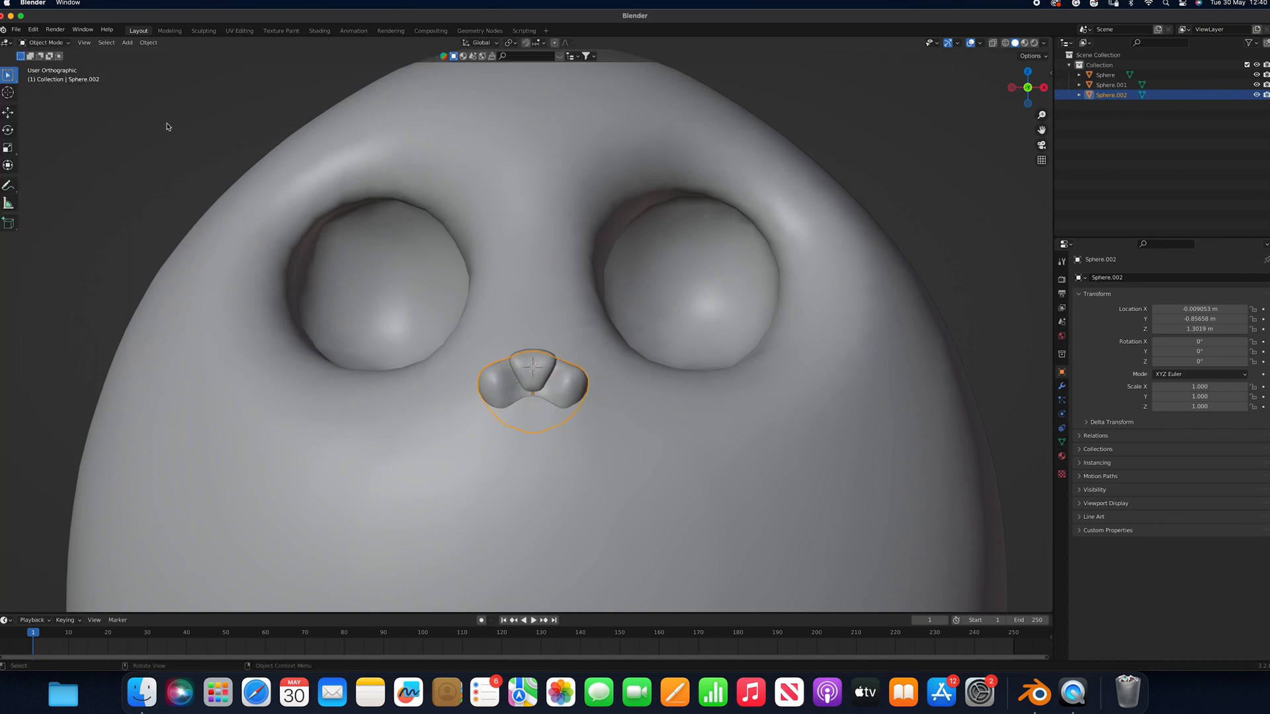
key("shift+a")
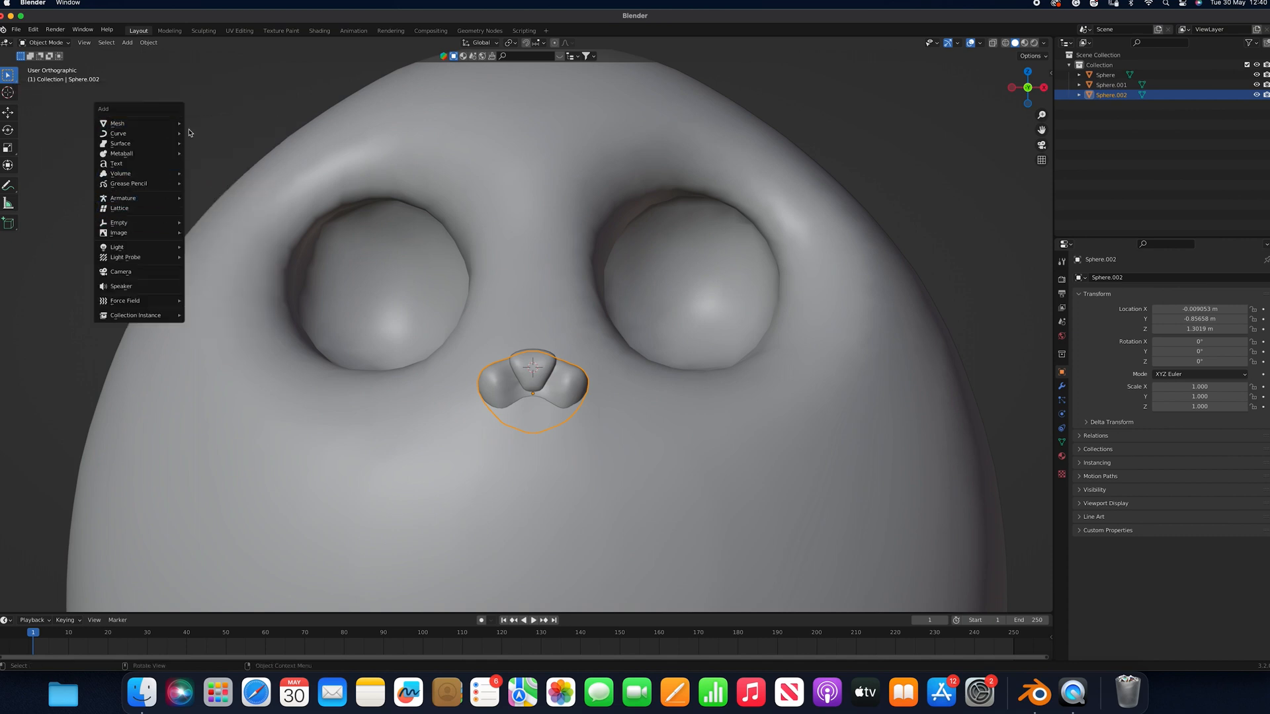
left_click(213, 152)
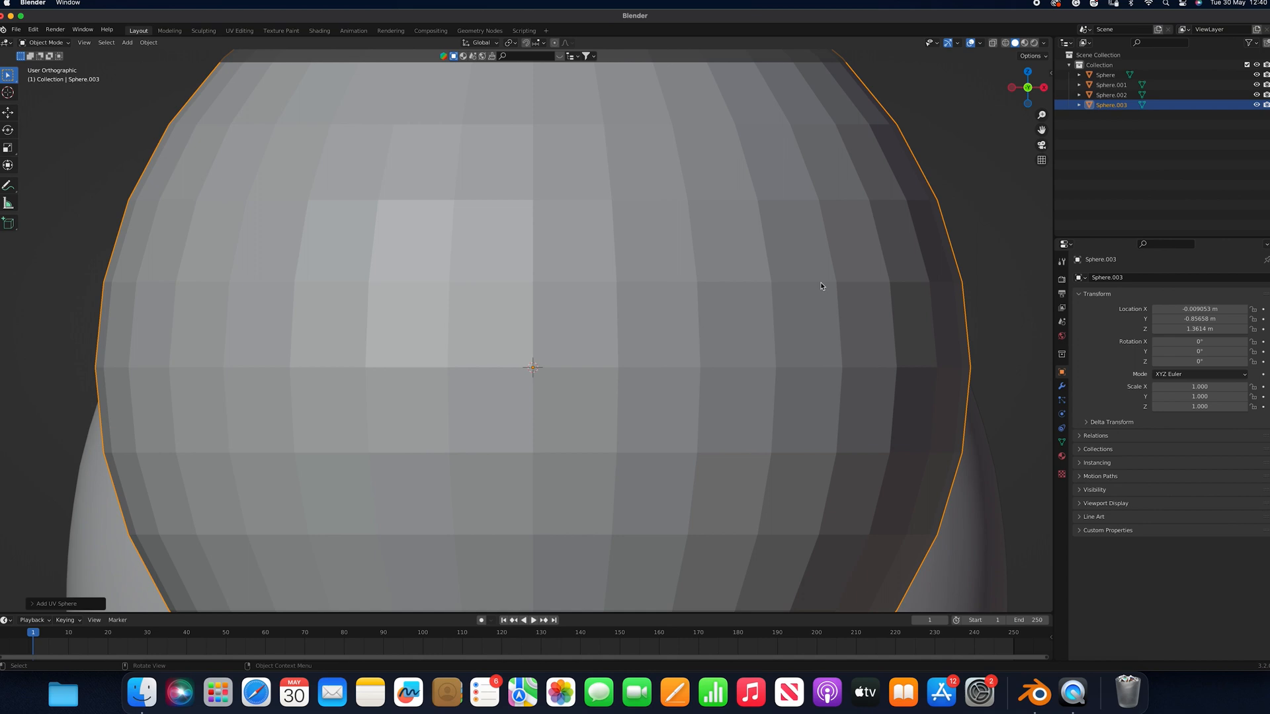
key("s")
left_click(539, 338)
right_click(539, 341)
Lower the third sphere along the Z axis to about 1.27 m and scale it down to about 0.081
key("g")
key("z")
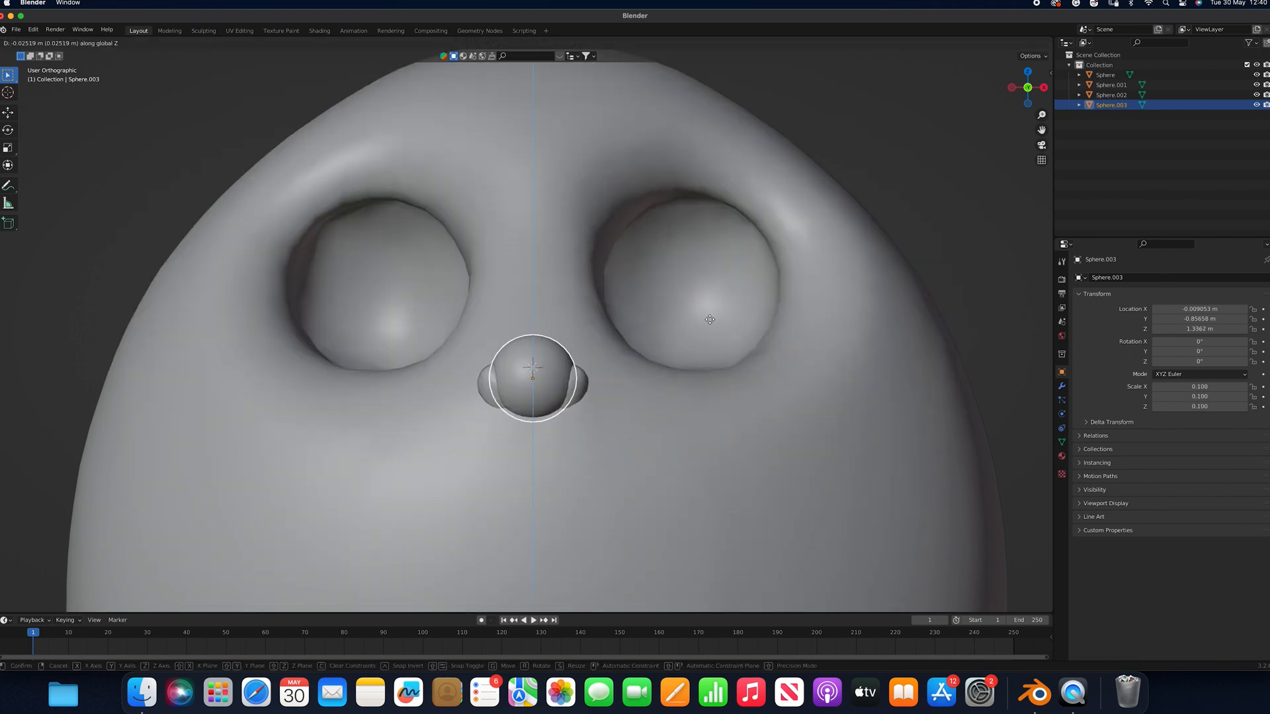
left_click(709, 356)
key("s")
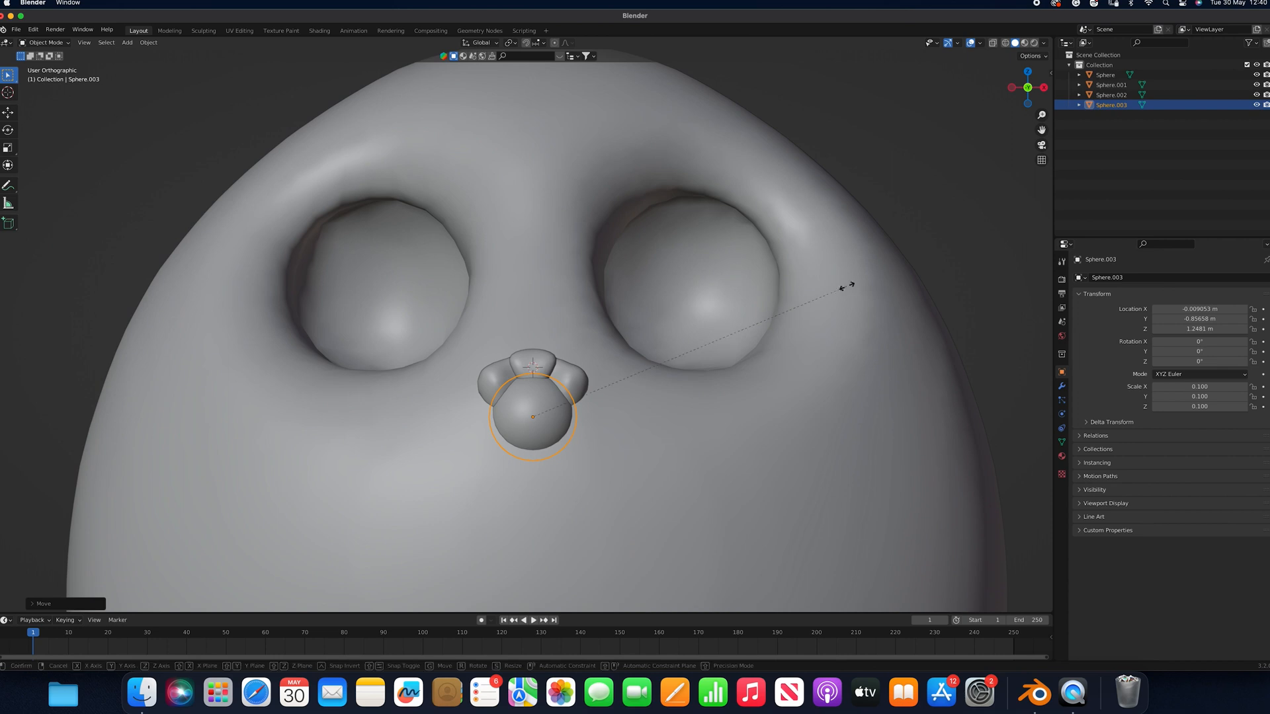
left_click(787, 312)
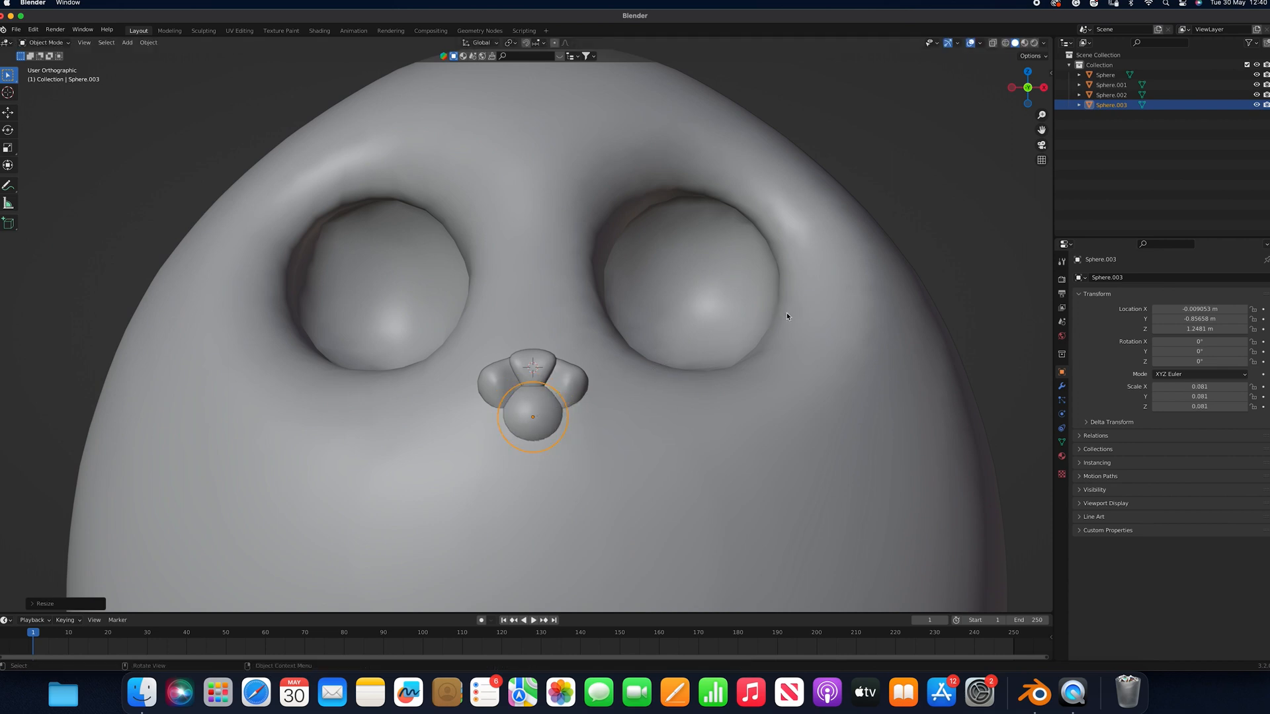
key("g")
key("z")
left_click(794, 306)
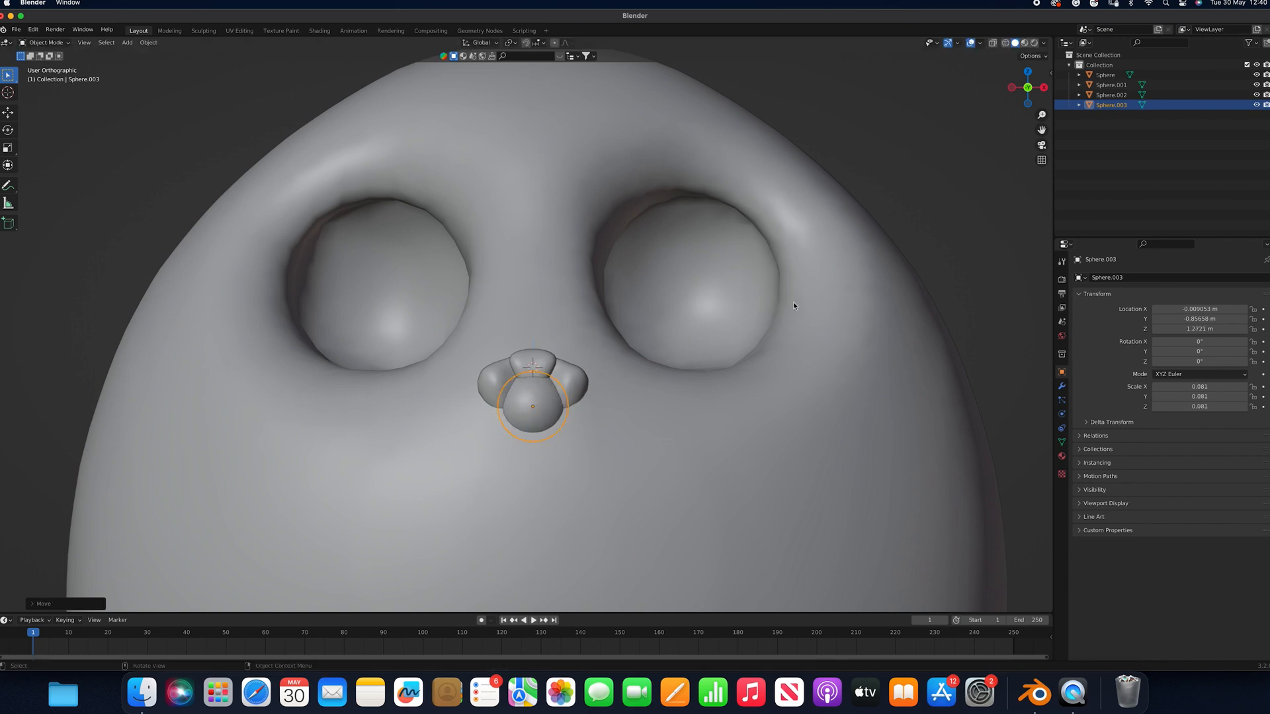
Scale the third sphere down to about 0.074 and shift it along the Y axis to about -0.866 m
key("s")
left_click(709, 343)
key("g")
key("y")
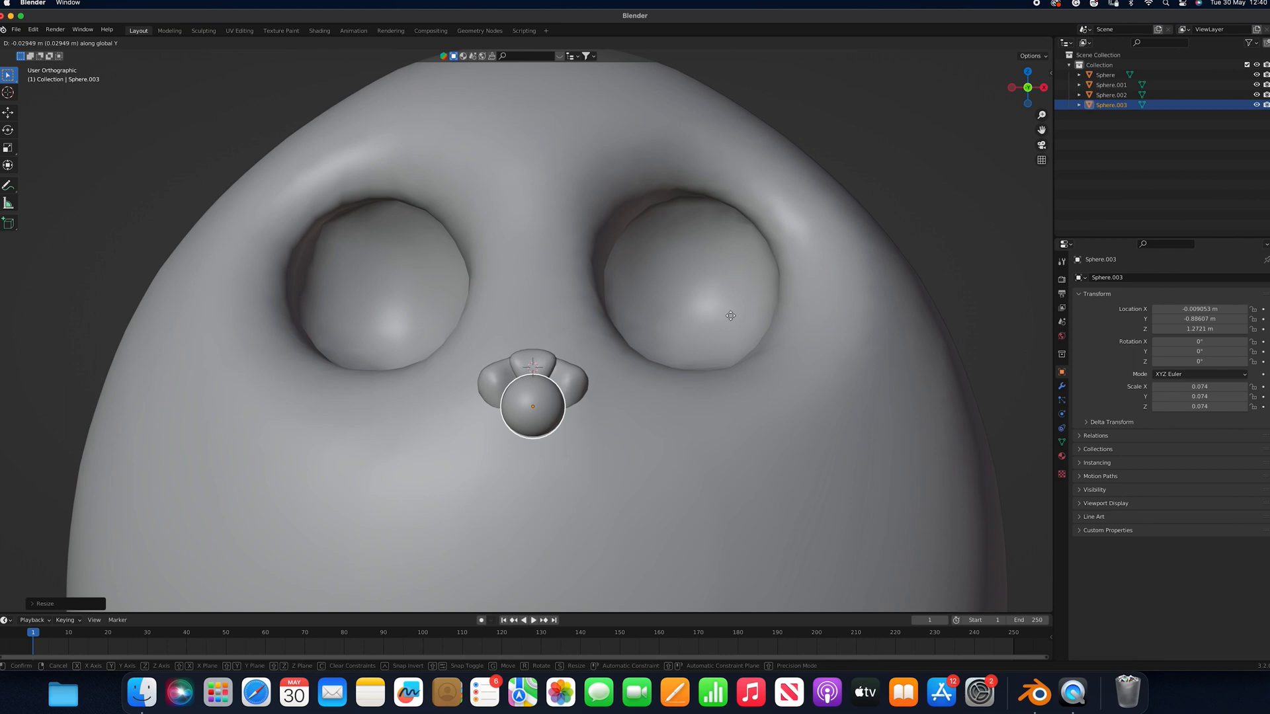
left_click(731, 321)
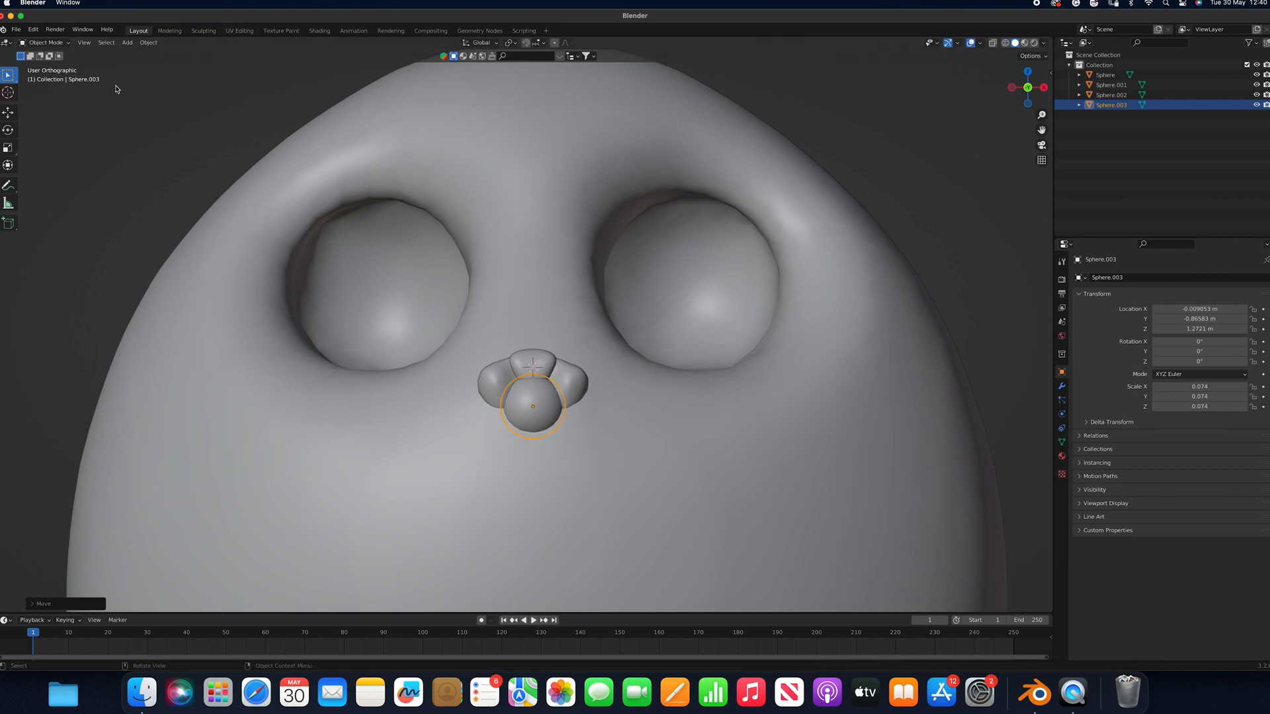
Apply the third sphere's scale, set its origin to its geometry, and return to Sculpt Mode
left_click(148, 42)
mouse_move(172, 92)
left_click(308, 124)
left_click(149, 43)
mouse_move(173, 62)
left_click(271, 76)
left_click(57, 44)
left_click(47, 74)
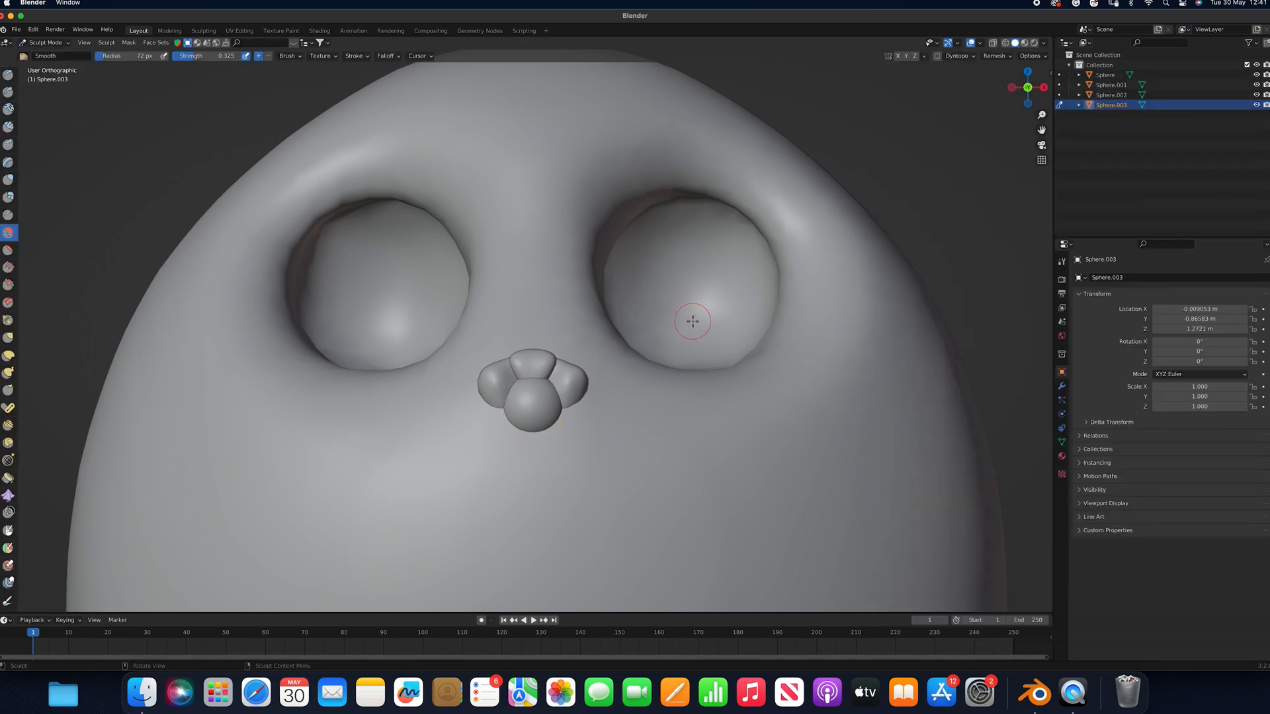
Remesh the third sphere and widen its upper part with the Grab brush at a 131 px radius
left_click(997, 56)
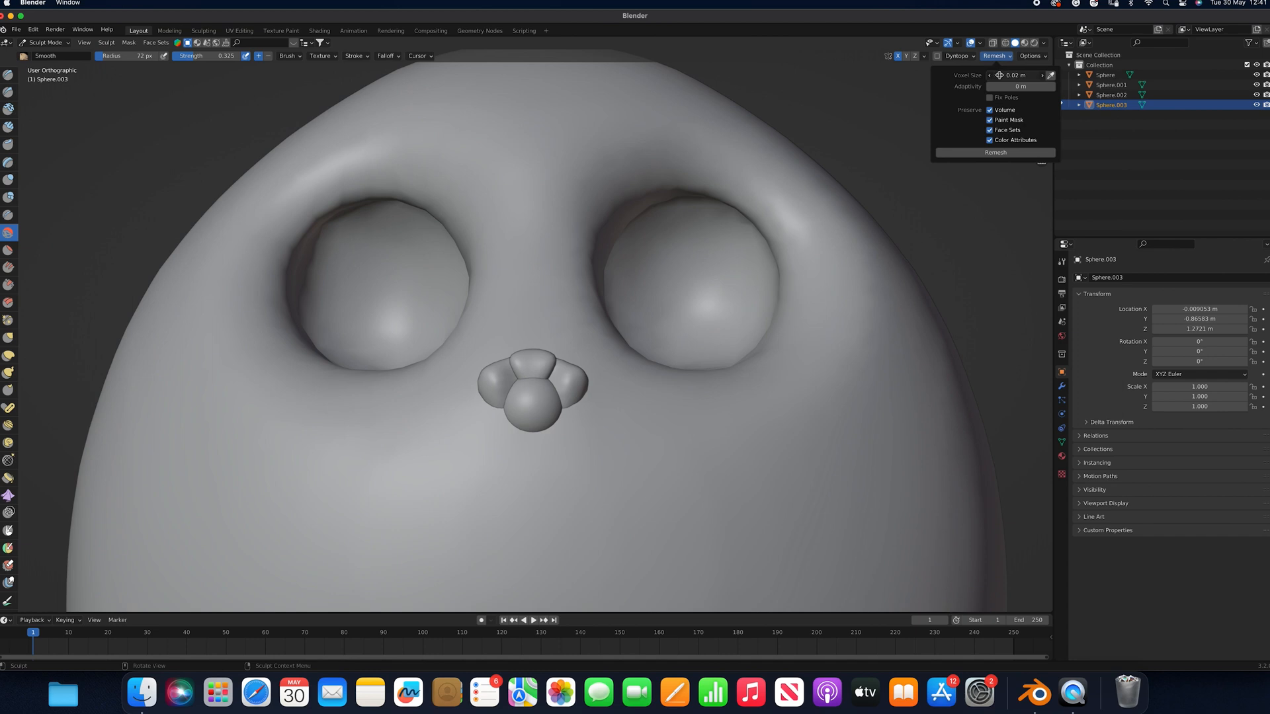
left_click(995, 153)
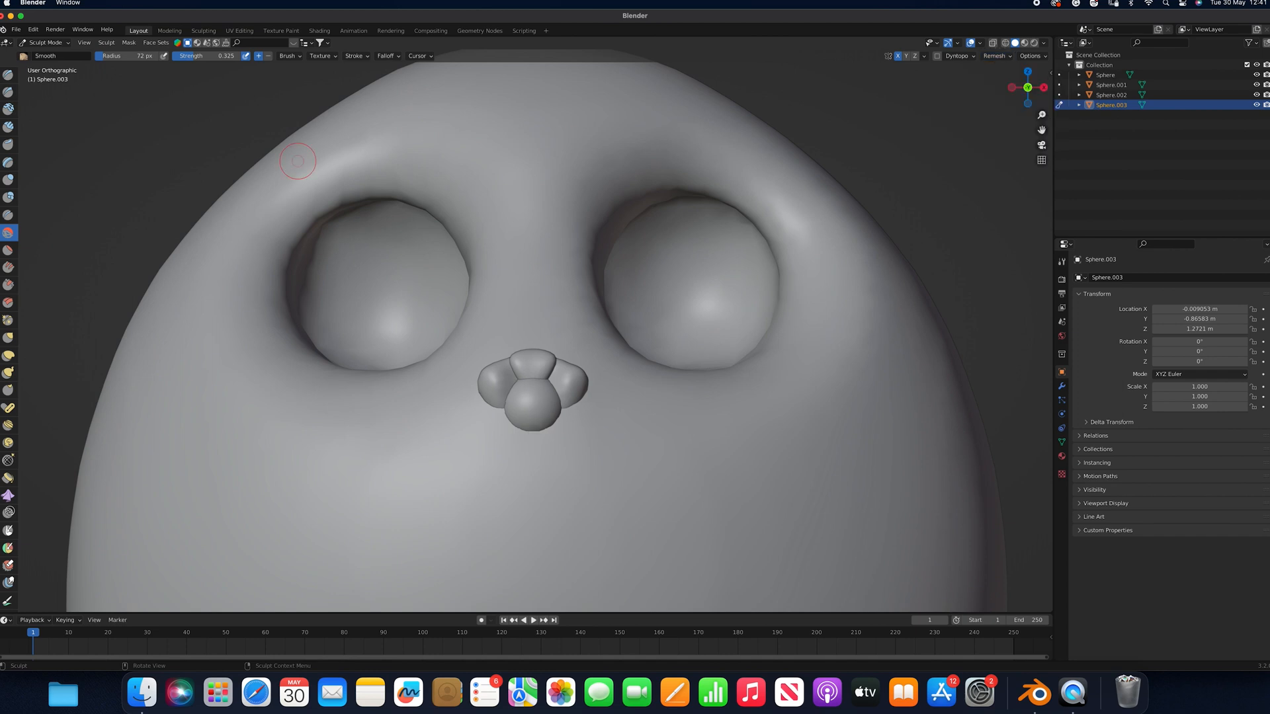
left_click(8, 337)
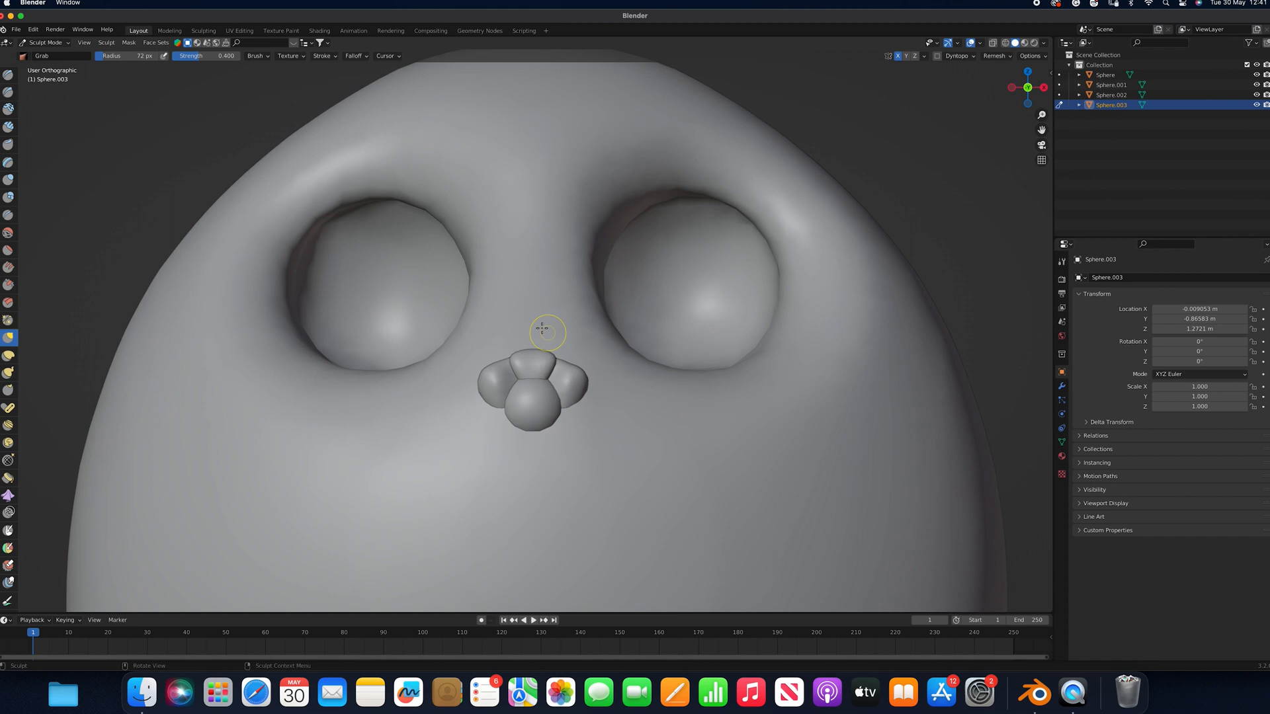
left_click_drag(543, 374, 533, 380)
key("bracketright")
key("bracketright")
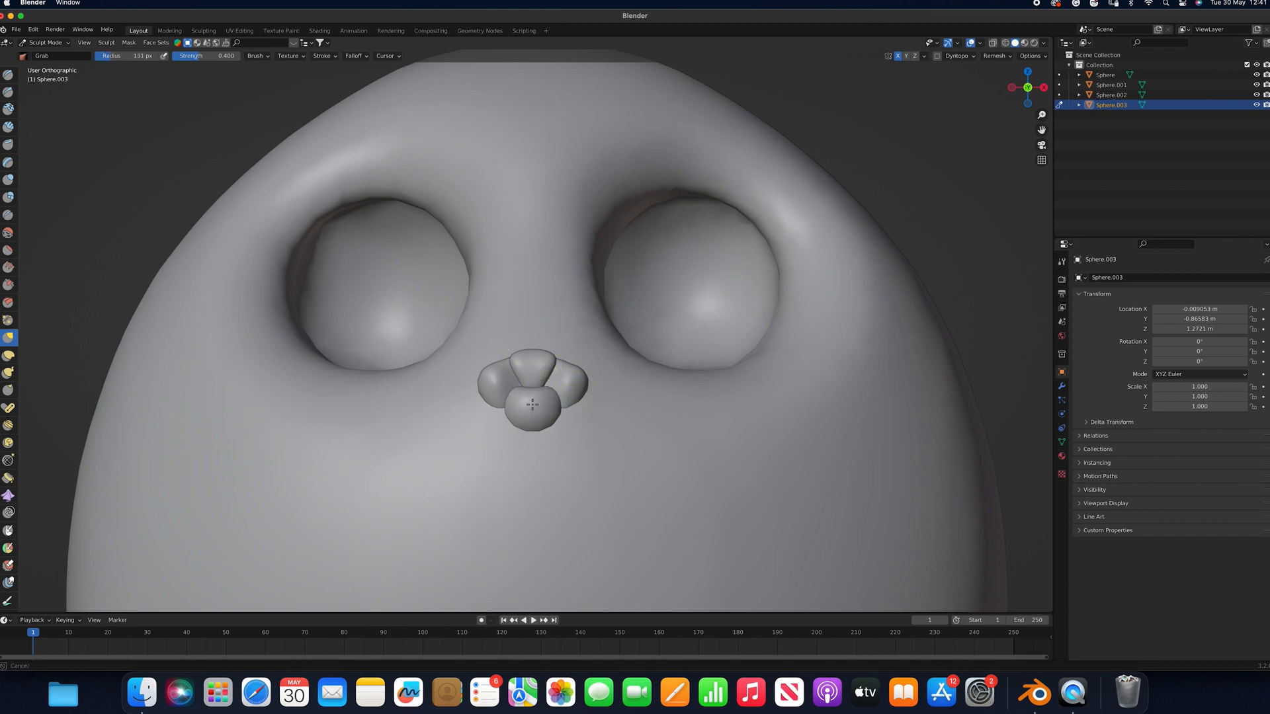
mouse_move(540, 396)
left_mouse_down()
mouse_move(562, 409)
mouse_move(535, 444)
mouse_move(586, 397)
mouse_move(530, 389)
left_mouse_up()
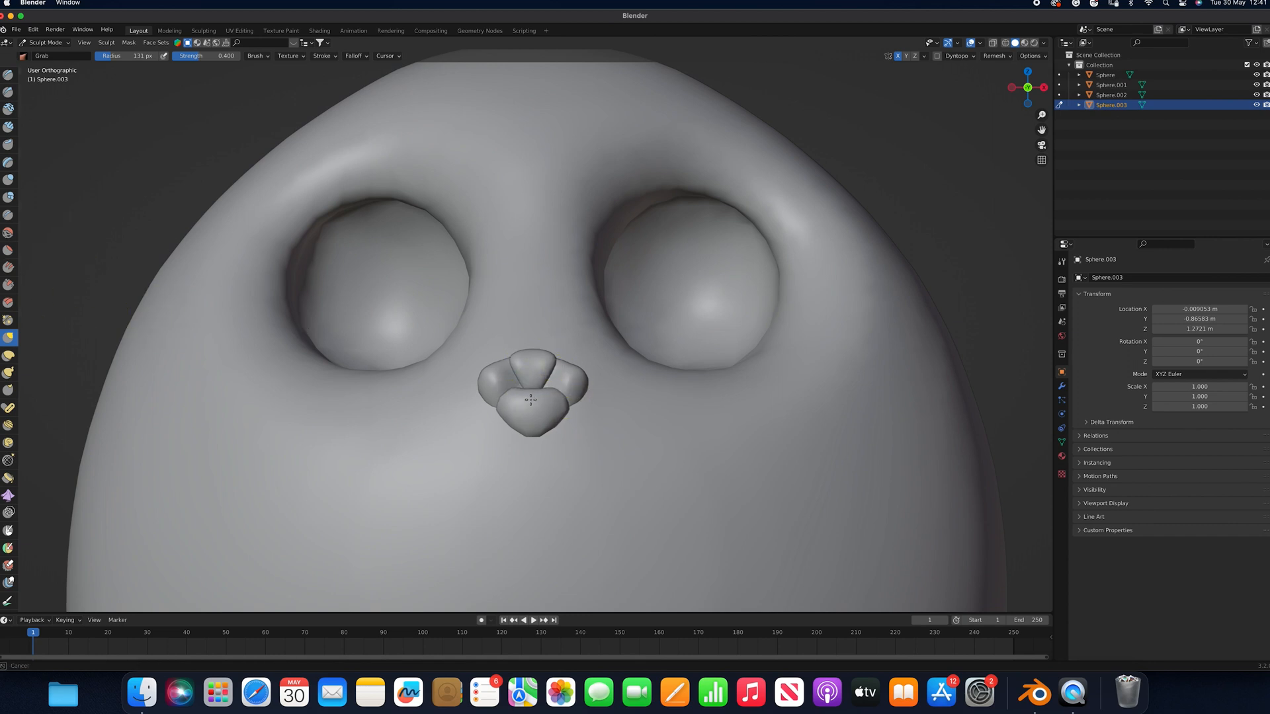
left_click_drag(534, 382, 531, 381)
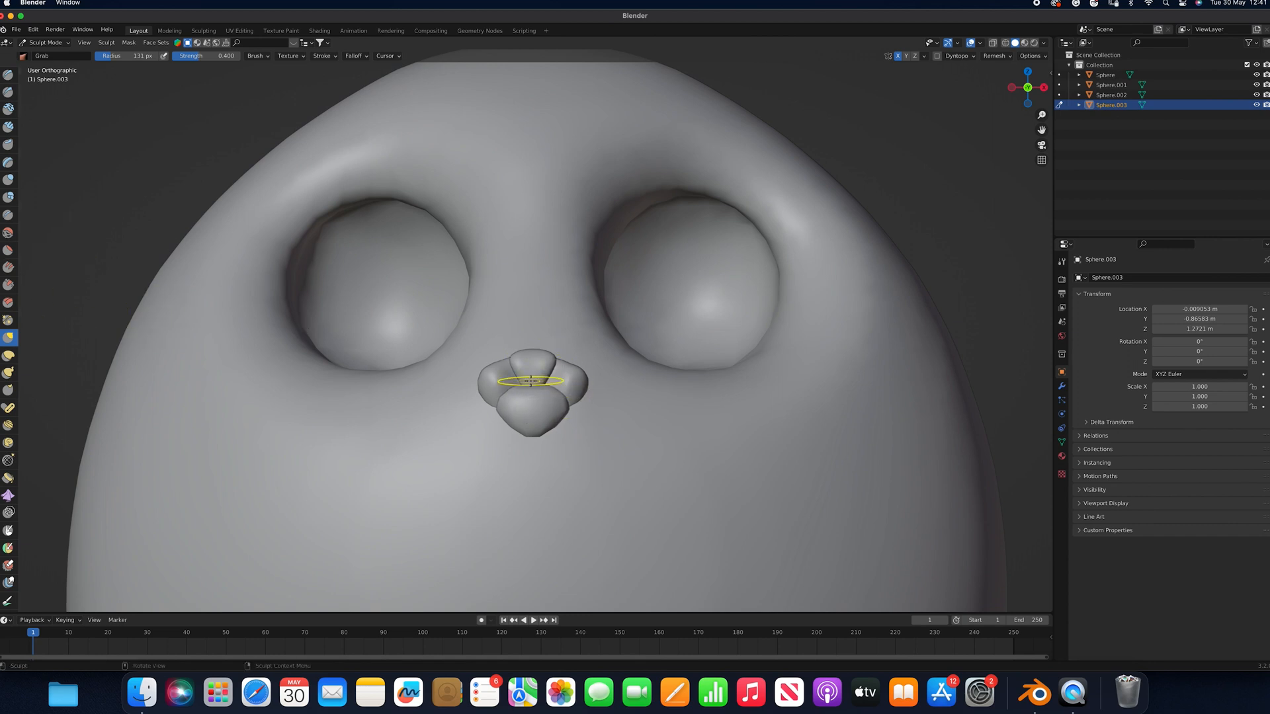
Push the third sphere's upper middle back toward the head with the Grab brush, checking its shape from the side and front
middle_click_drag(530, 381, 516, 387)
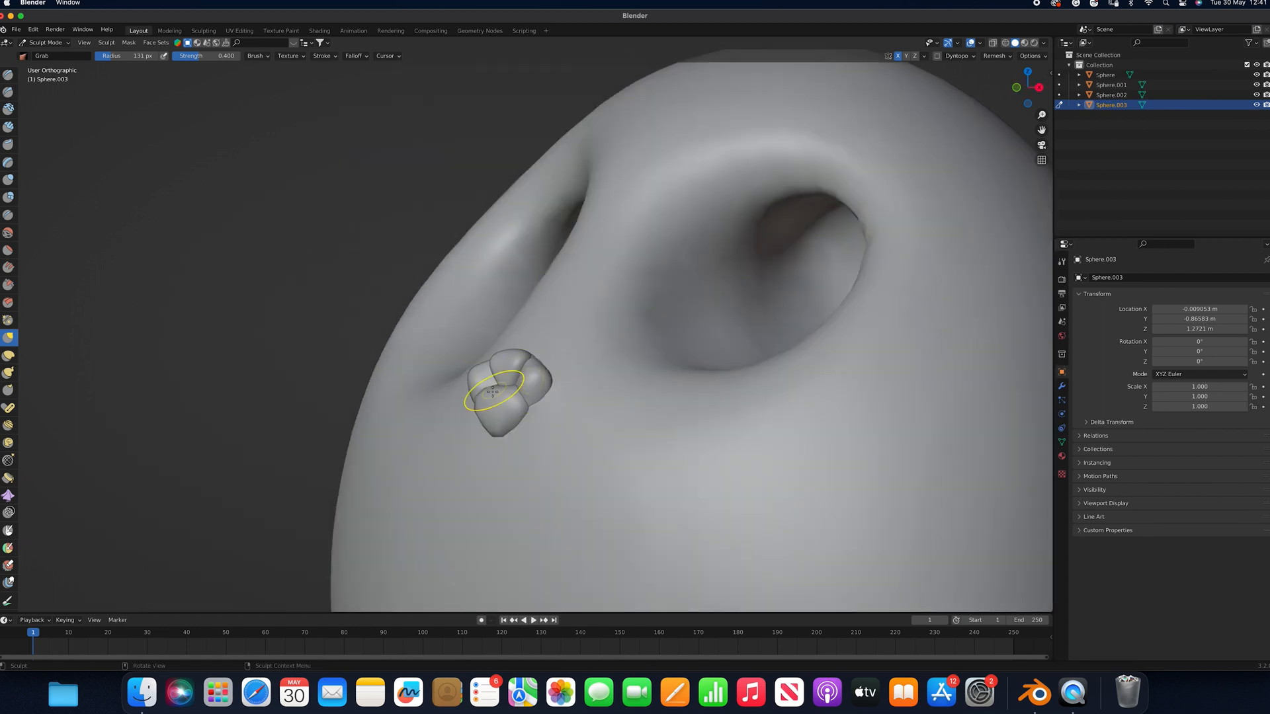
left_click_drag(494, 389, 510, 389)
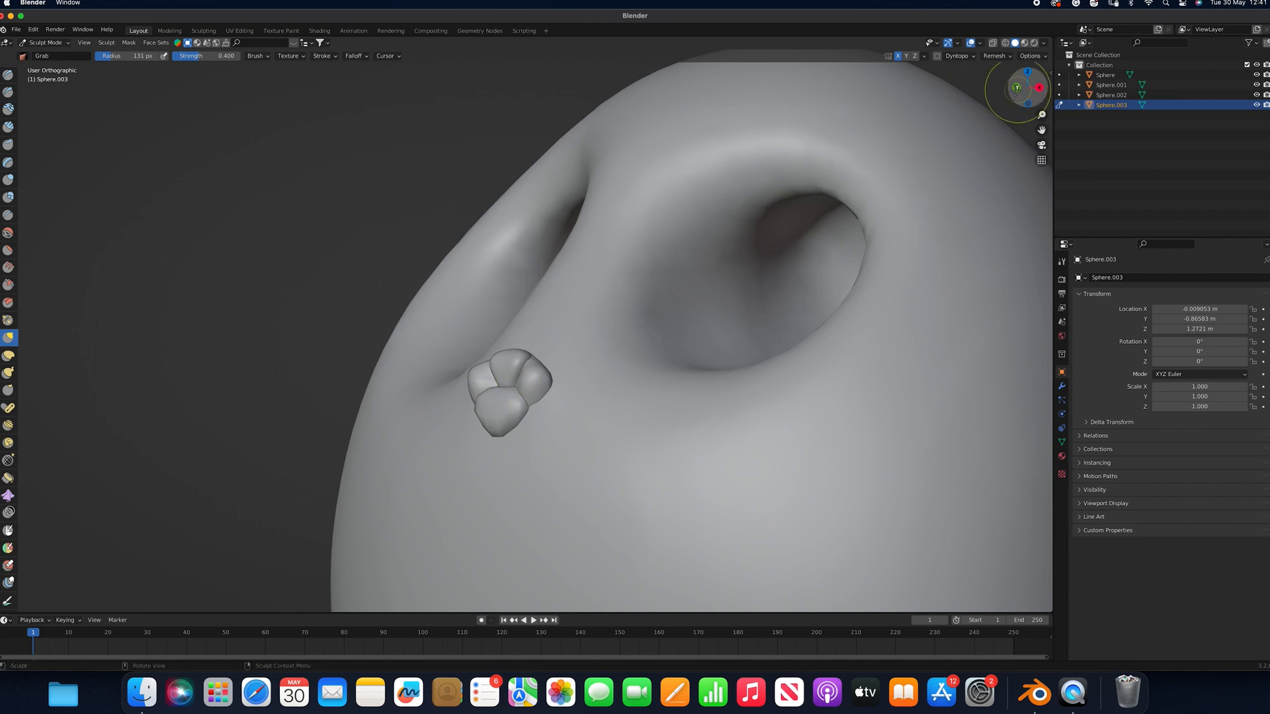
left_click(1016, 88)
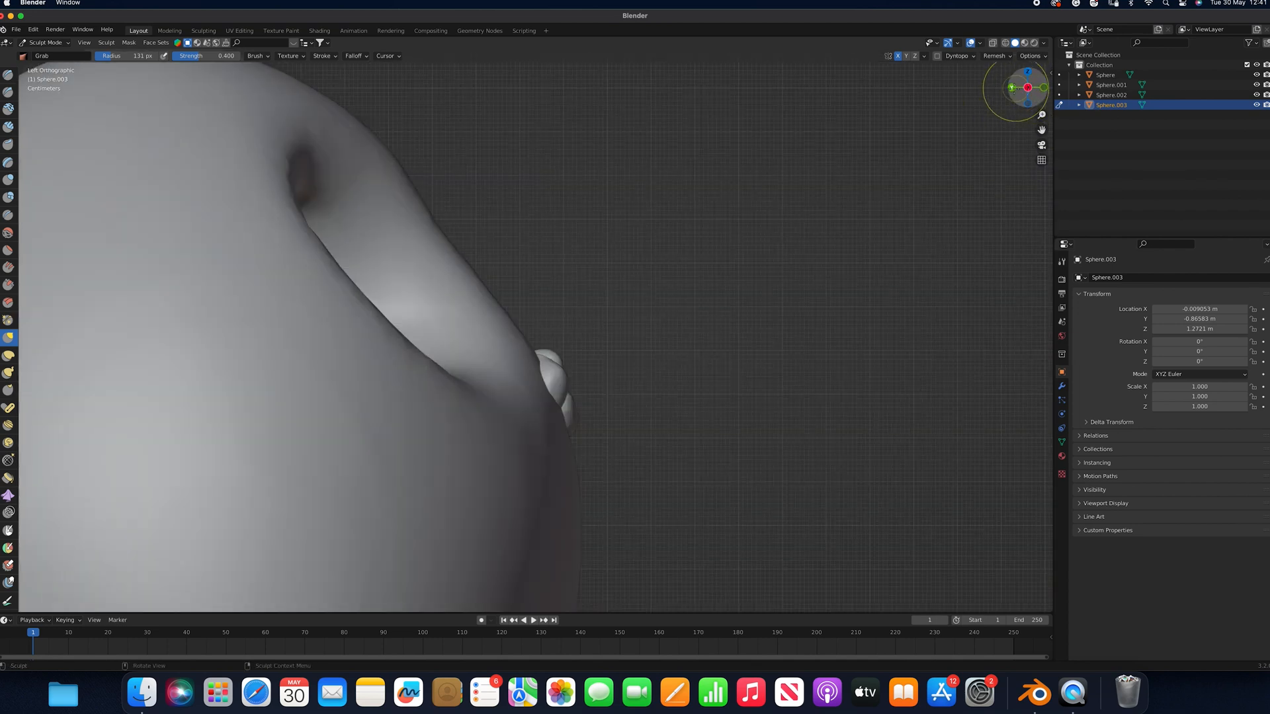
left_click(1042, 92)
left_click_drag(534, 388, 538, 382)
Lower the voxel size for the third sphere and remesh it
left_click(996, 56)
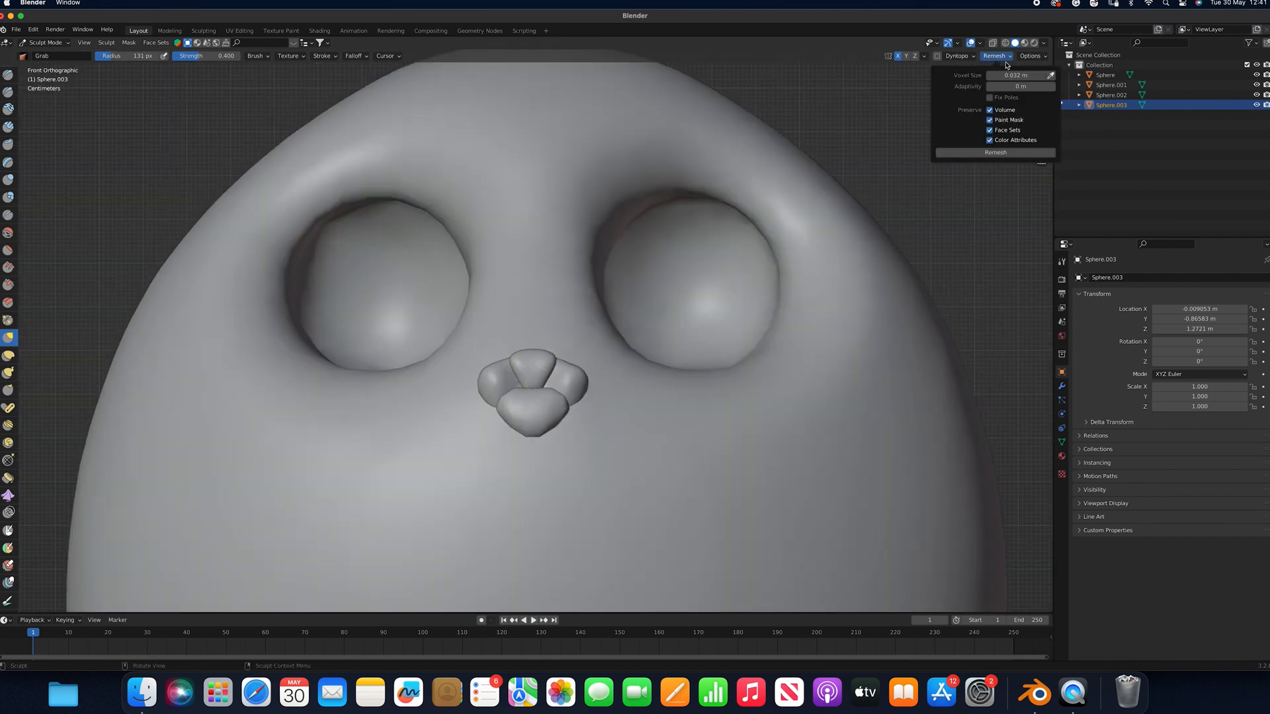
left_click(989, 77)
left_click(989, 76)
left_click(990, 76)
left_click(990, 76)
left_click(989, 77)
left_click(989, 76)
left_click(980, 152)
Grab the third sphere's upper edge and push it back into the head beneath the nose
left_click_drag(531, 399, 532, 394)
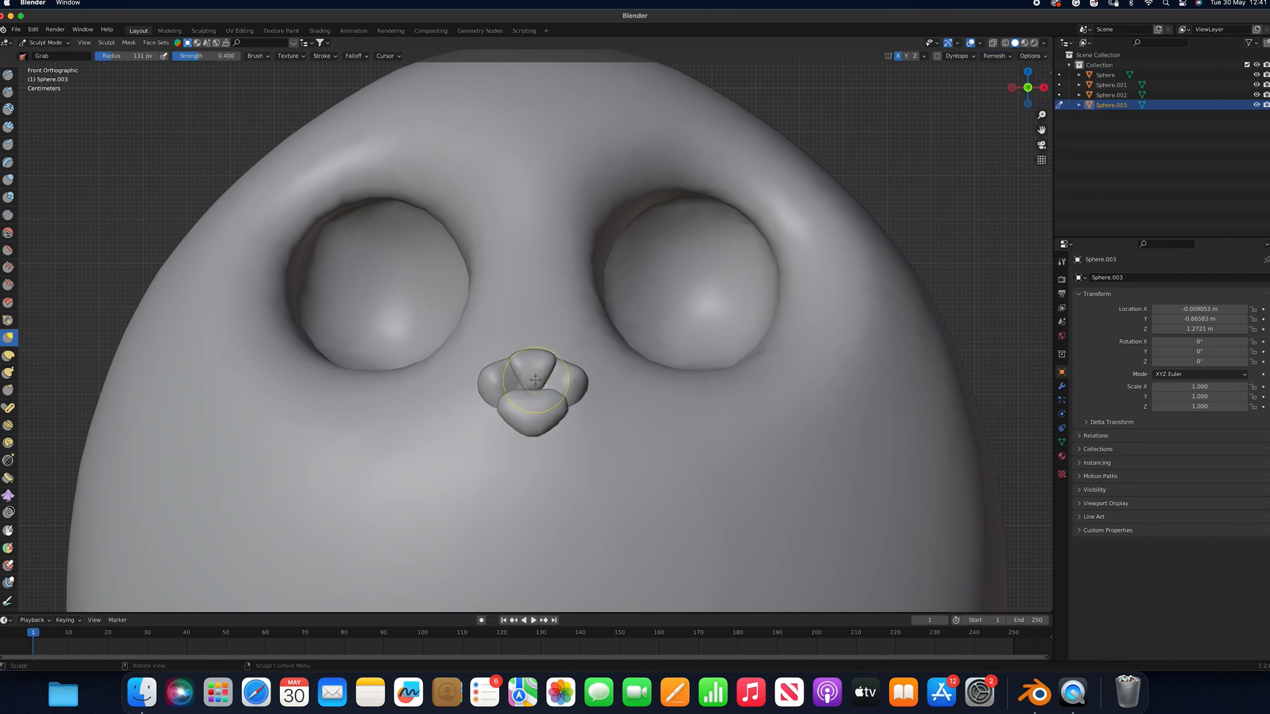
middle_click_drag(532, 394, 535, 381)
middle_click_drag(411, 356, 463, 370)
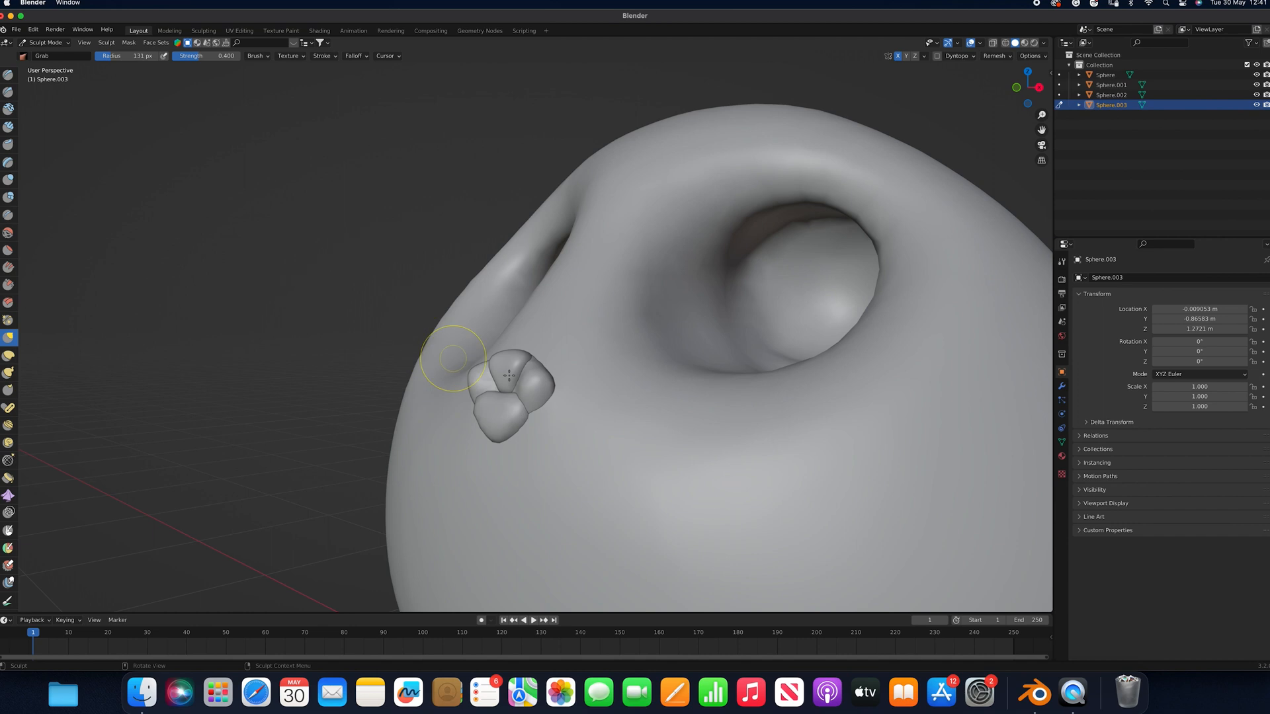
left_click_drag(495, 392, 528, 391)
middle_click_drag(526, 390, 445, 408, "alt")
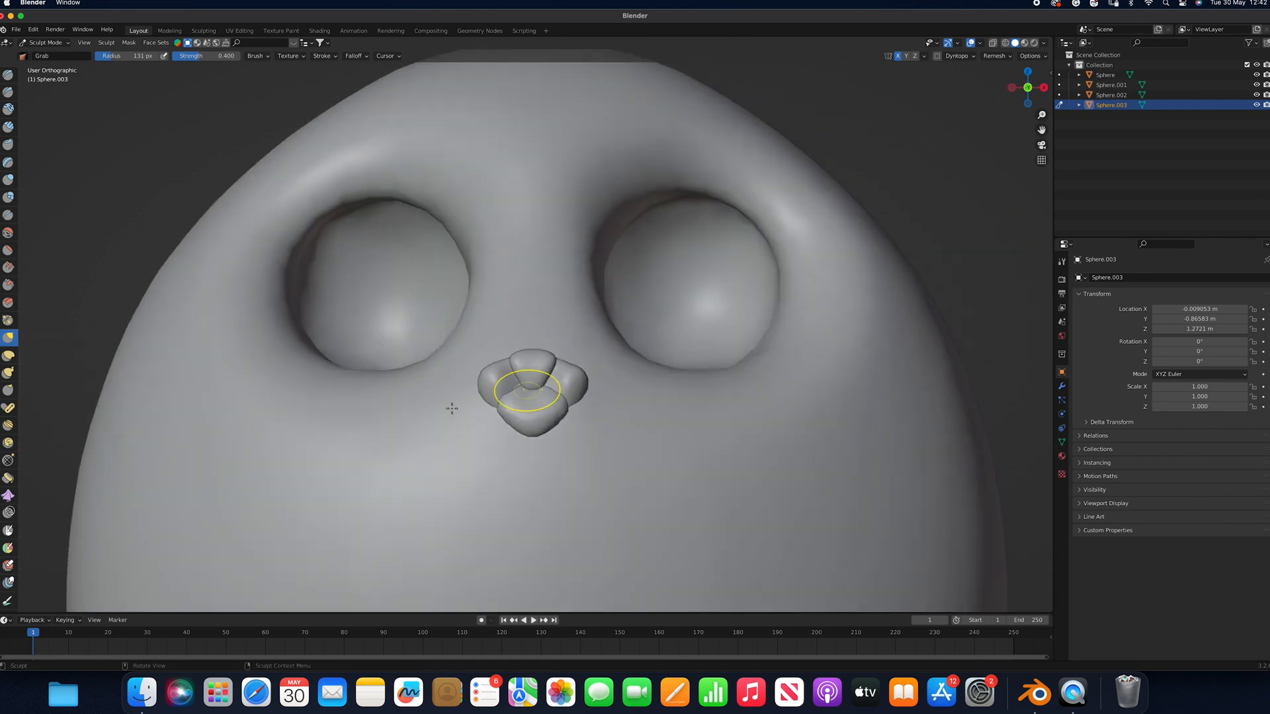
left_click_drag(558, 394, 556, 400)
Puff out the front of the third sphere with the Inflate brush to make a fuller lower mouth
scroll(693, 279, "up", 1)
middle_click_drag(693, 279, 664, 264)
left_click(8, 179)
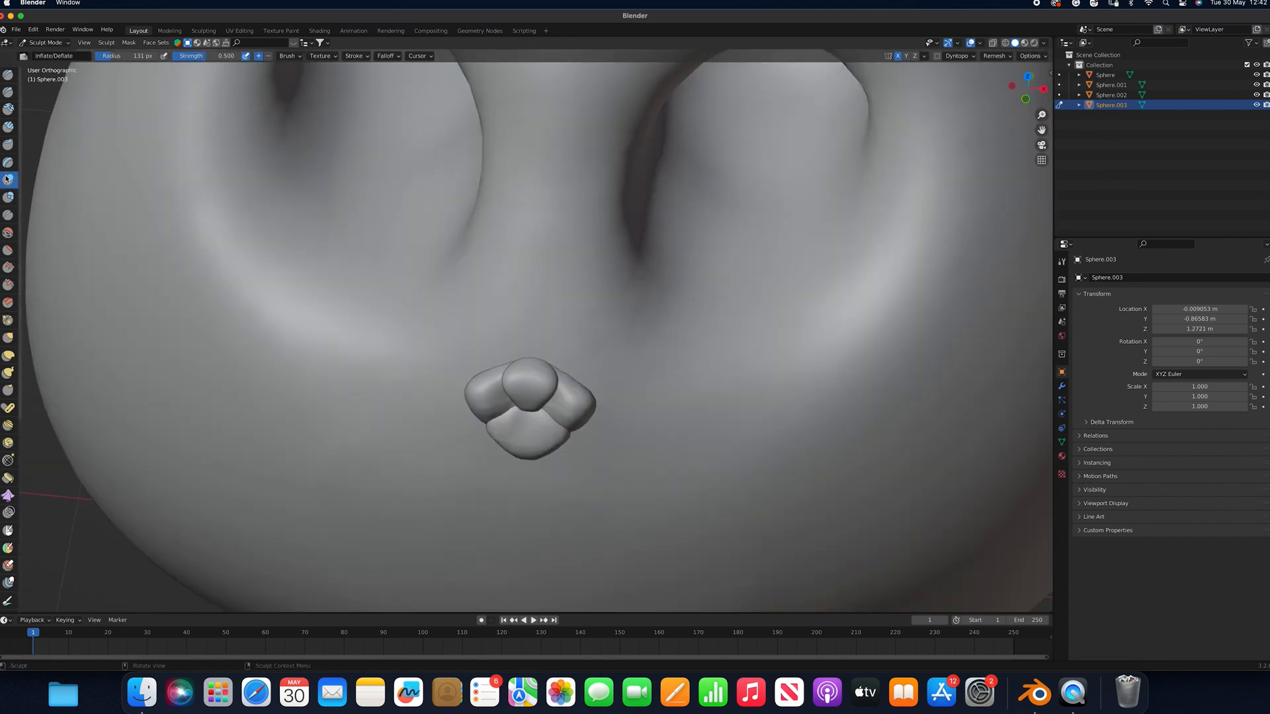
left_click_drag(519, 415, 540, 435)
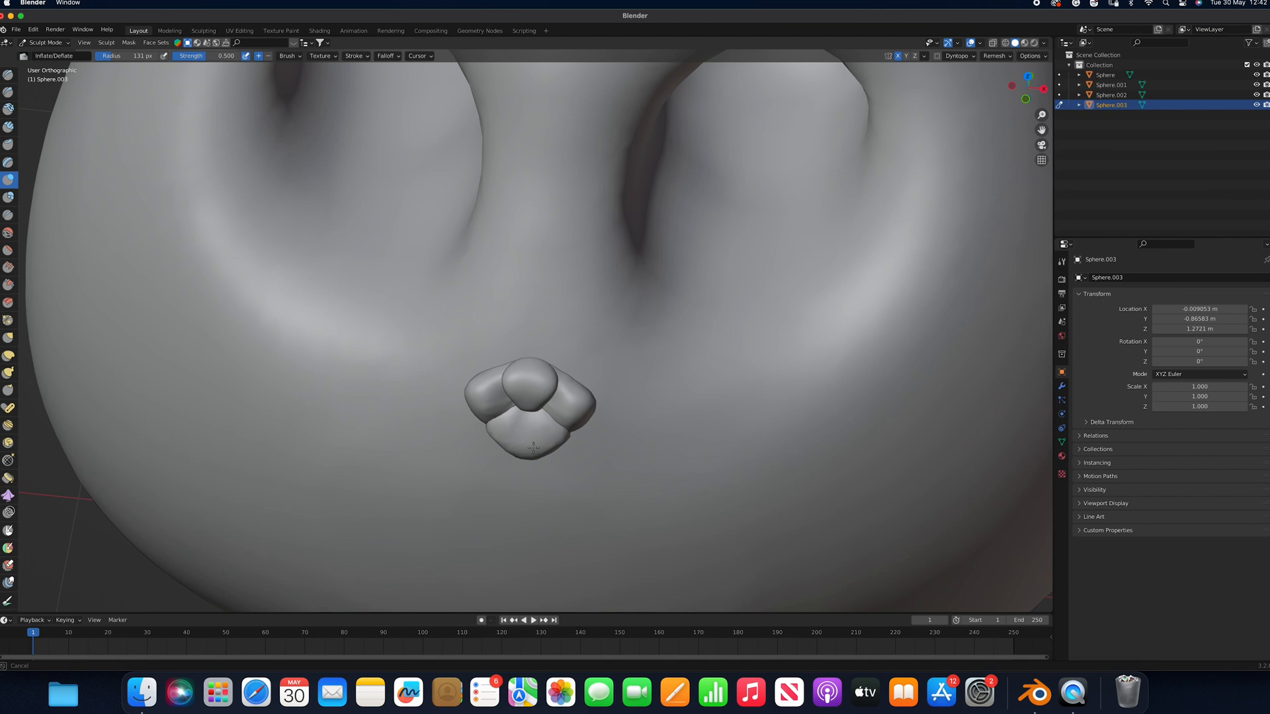
left_click_drag(573, 482, 568, 476)
key("KP_1")
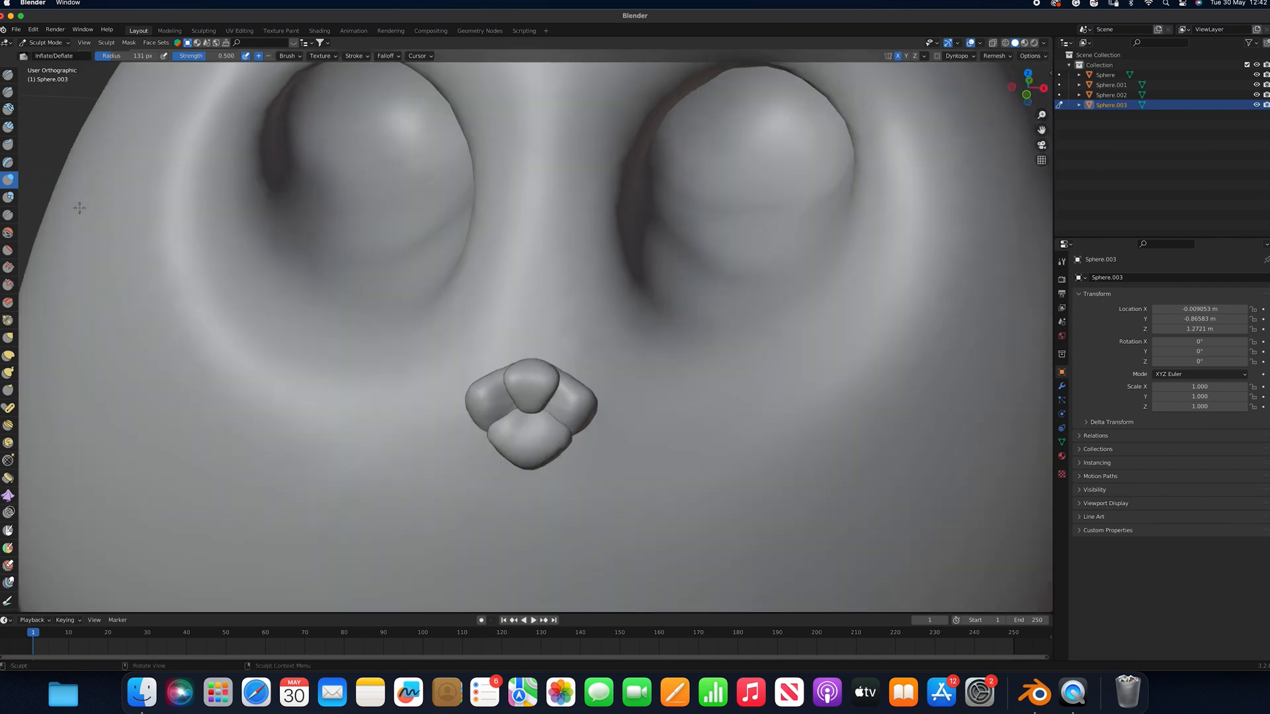
Switch to the muzzle lobes in Sculpt Mode and inflate them with the brush radius set to 84 px
left_click(46, 43)
left_click(49, 54)
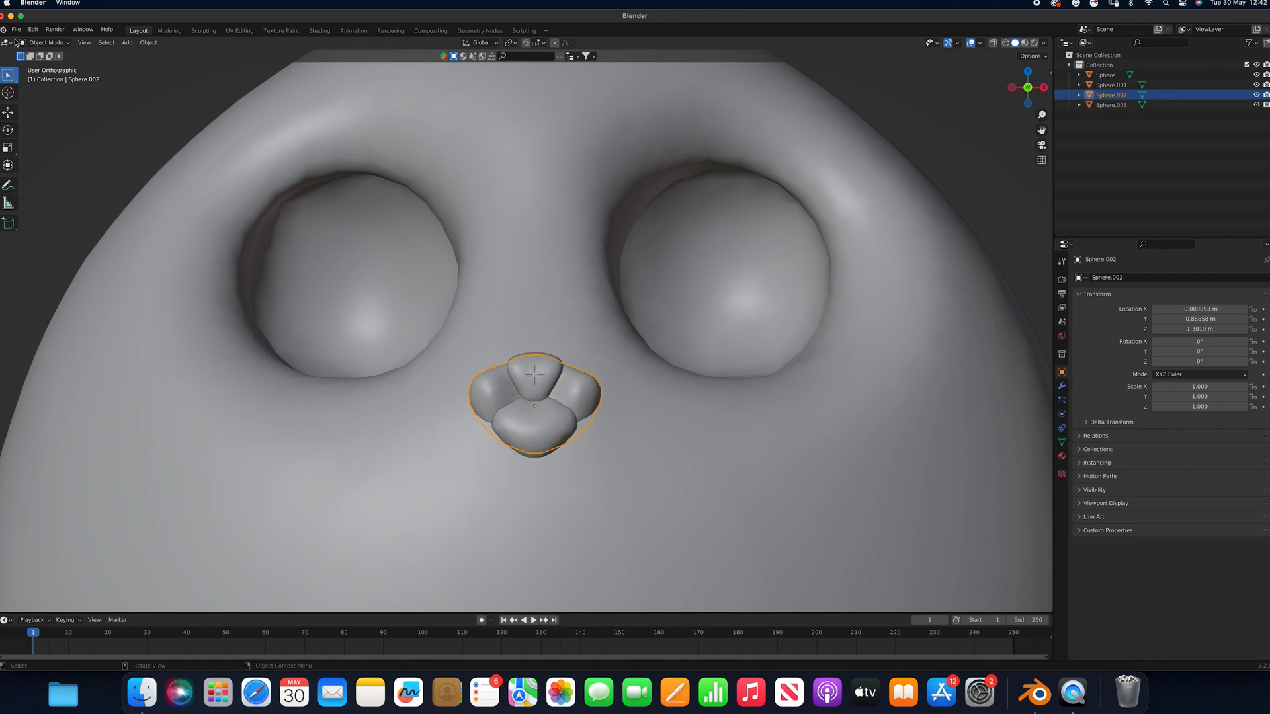
left_click(47, 42)
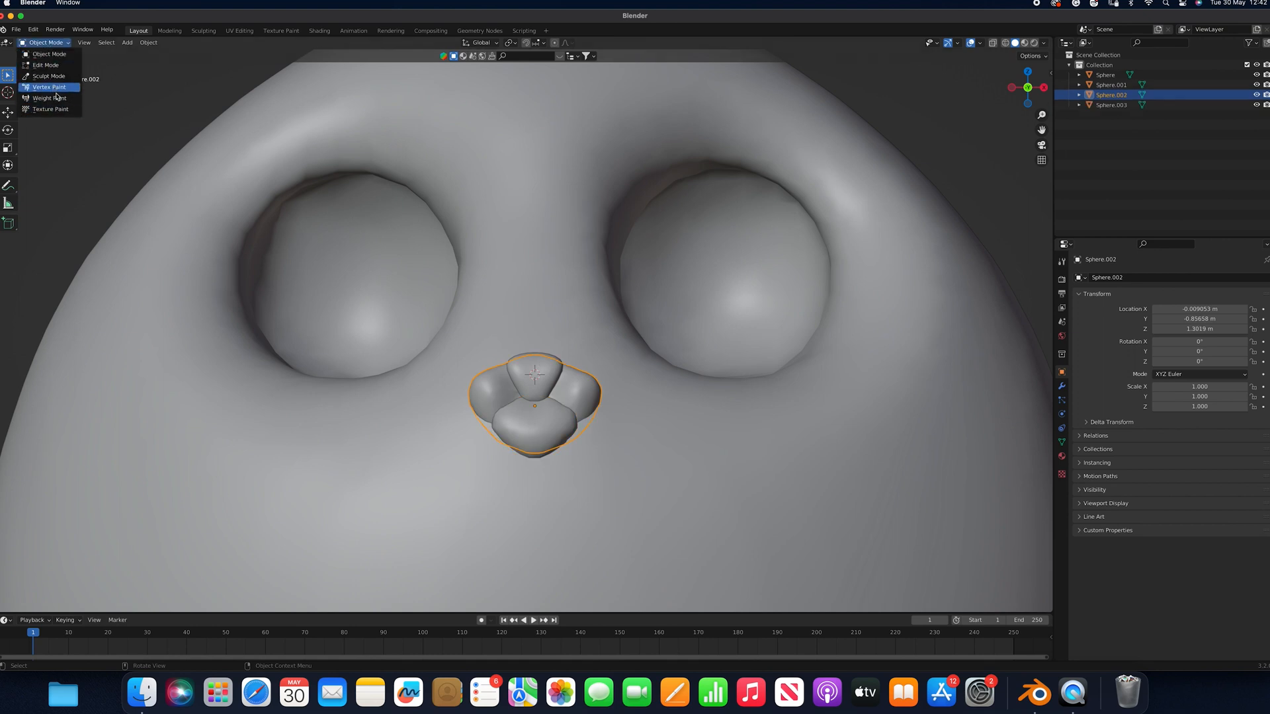
left_click(49, 77)
key("f")
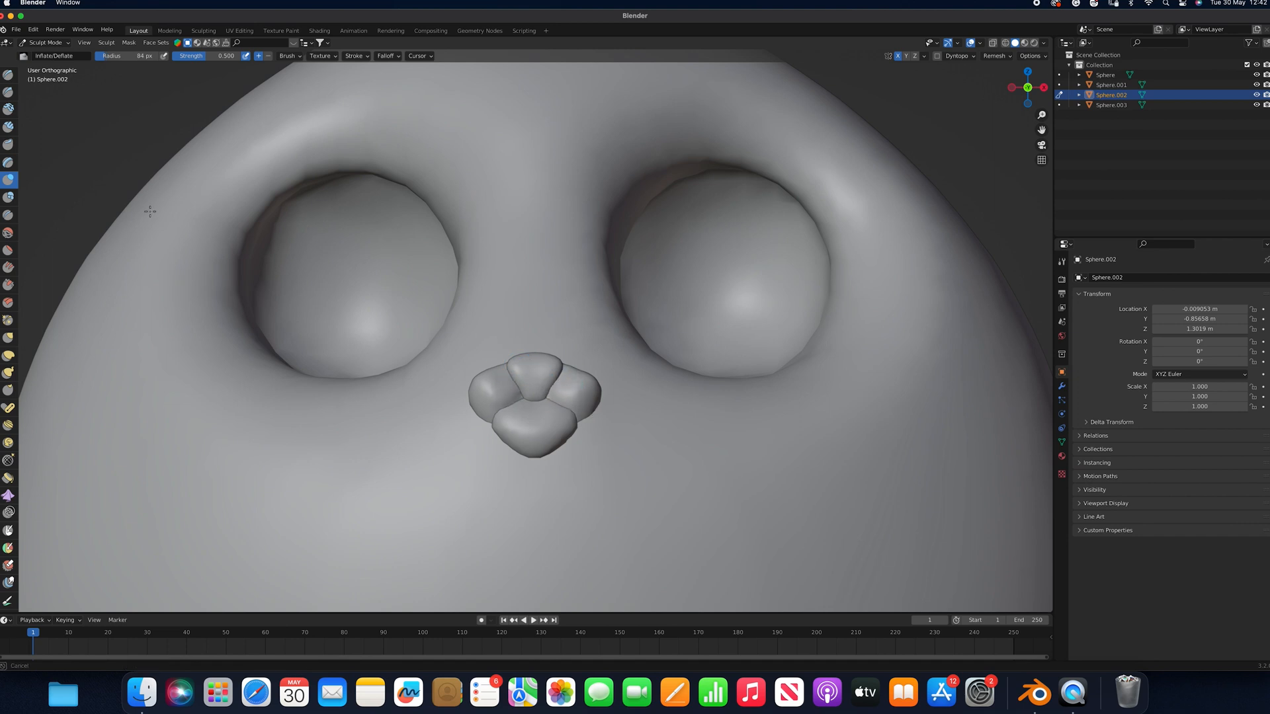
left_click(582, 397)
Smooth the muzzle lobes with the Smooth brush where they meet the lower mouth part
key("shift+s")
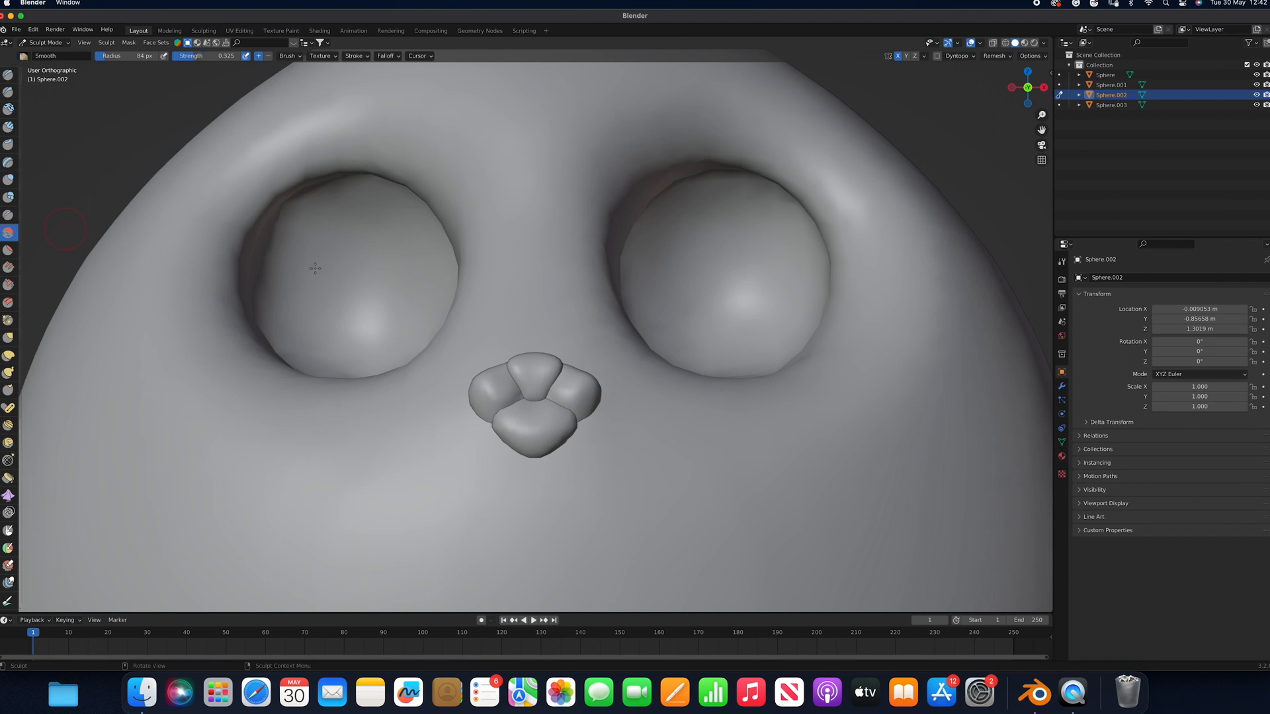
key("f")
left_click_drag(510, 430, 535, 435)
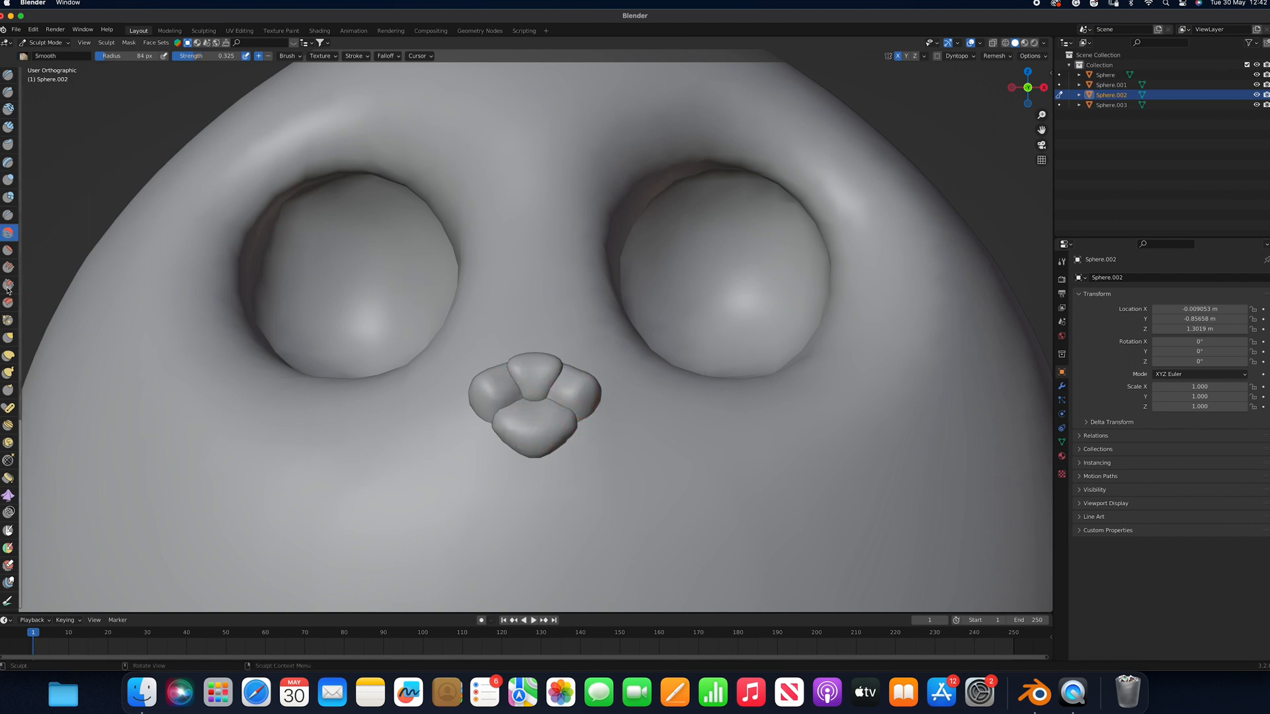
In Object Mode, raise the nose sphere along the Z axis to about 1.38 m
left_click(45, 43)
left_click(49, 54)
left_click(543, 381)
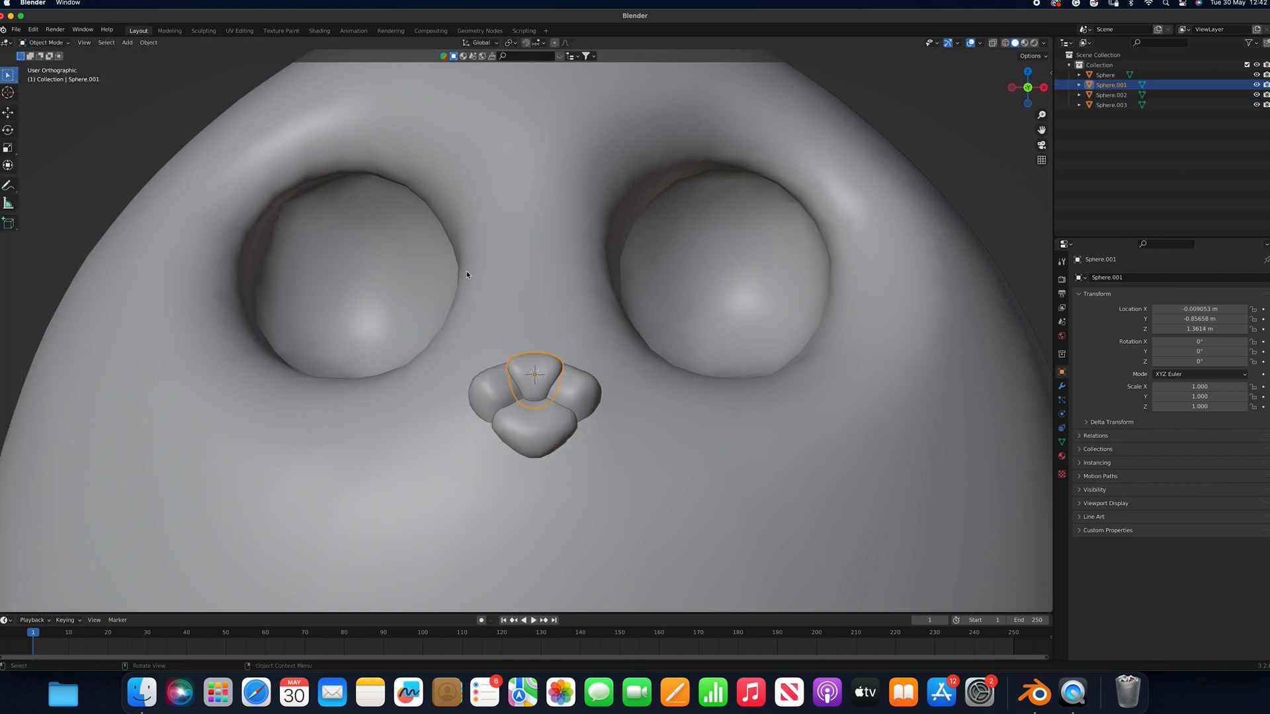
key("g")
key("z")
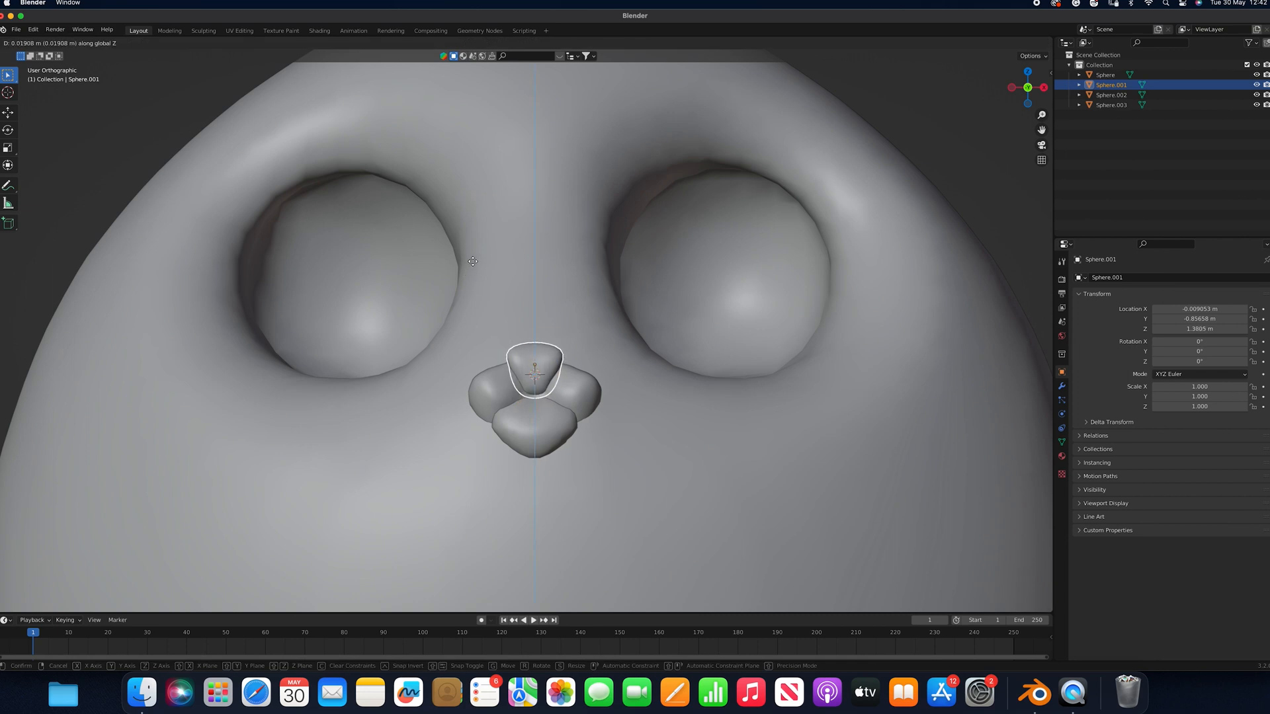
left_click(564, 386)
Return the muzzle lobes to Sculpt Mode, then inflate and smooth their inner area below the nose
left_click(576, 397)
left_click(45, 47)
left_click(47, 75)
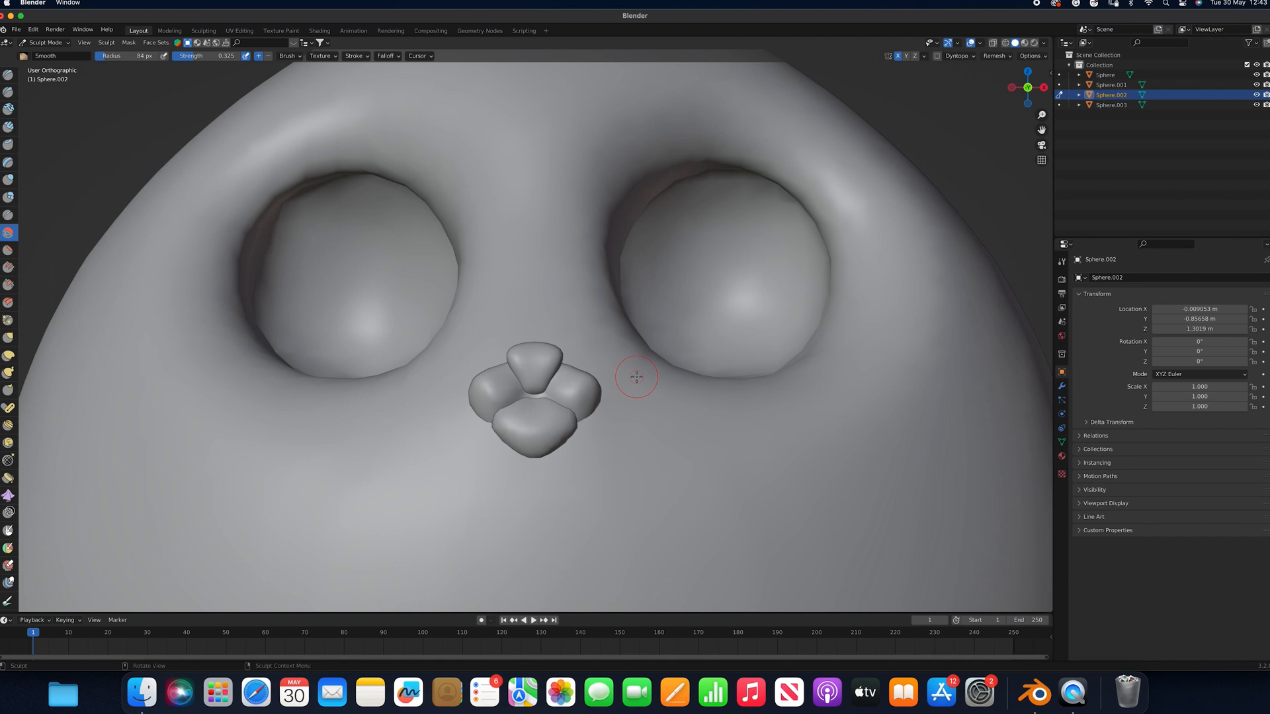
mouse_move(521, 390)
left_mouse_down()
mouse_move(544, 396)
mouse_move(513, 378)
mouse_move(488, 394)
mouse_move(480, 379)
mouse_move(540, 390)
mouse_move(519, 373)
left_mouse_up()
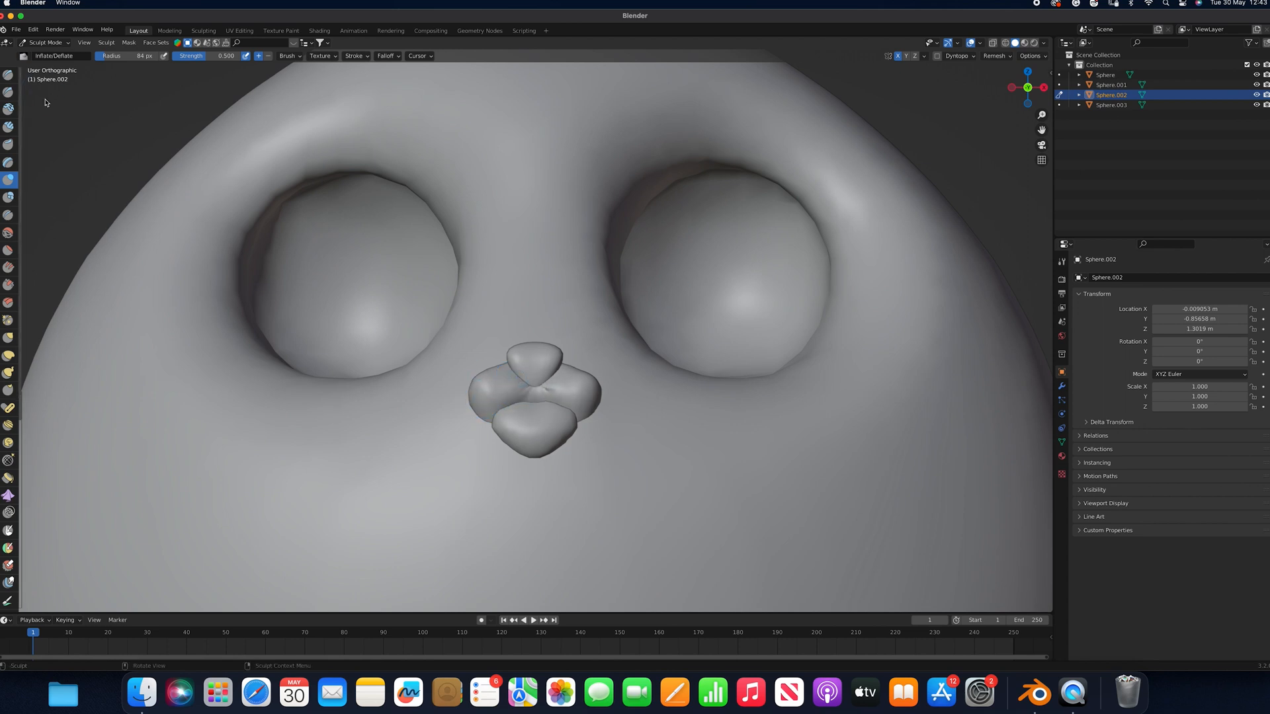
left_click(9, 233)
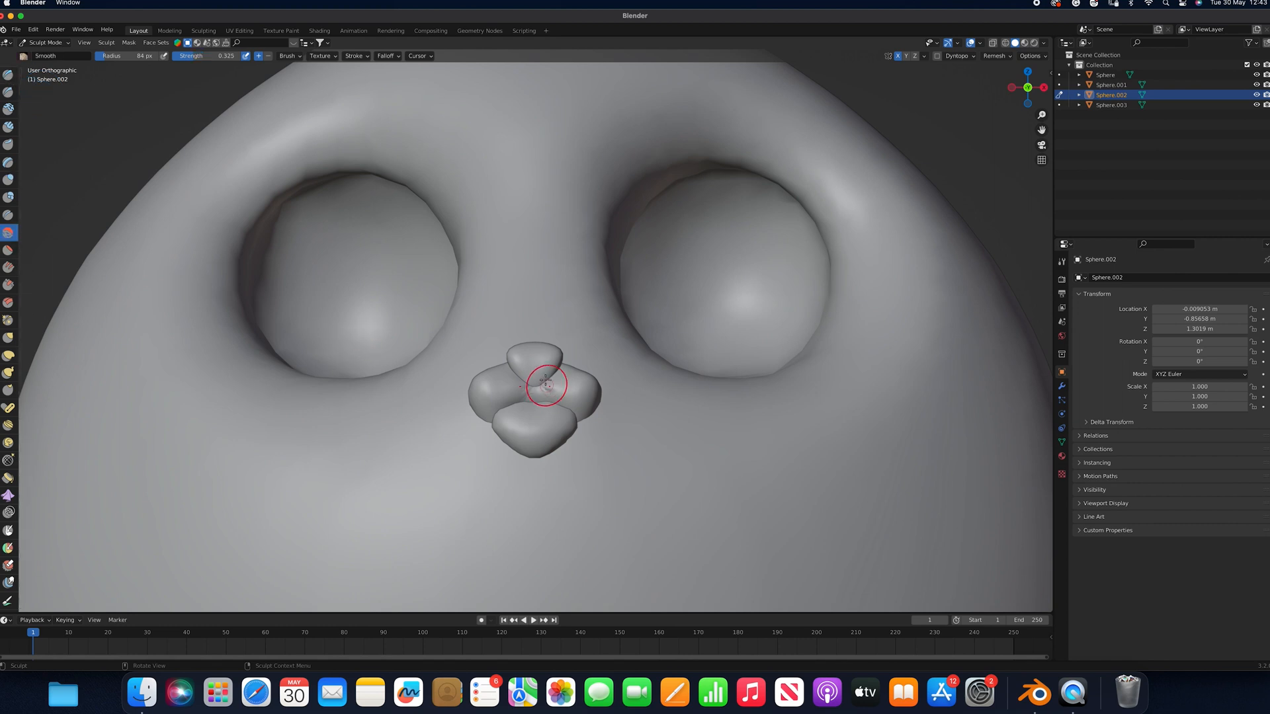
Switch from the muzzle lobes to the lower mouth sphere in Sculpt Mode and inflate its upper edge
left_click(45, 43)
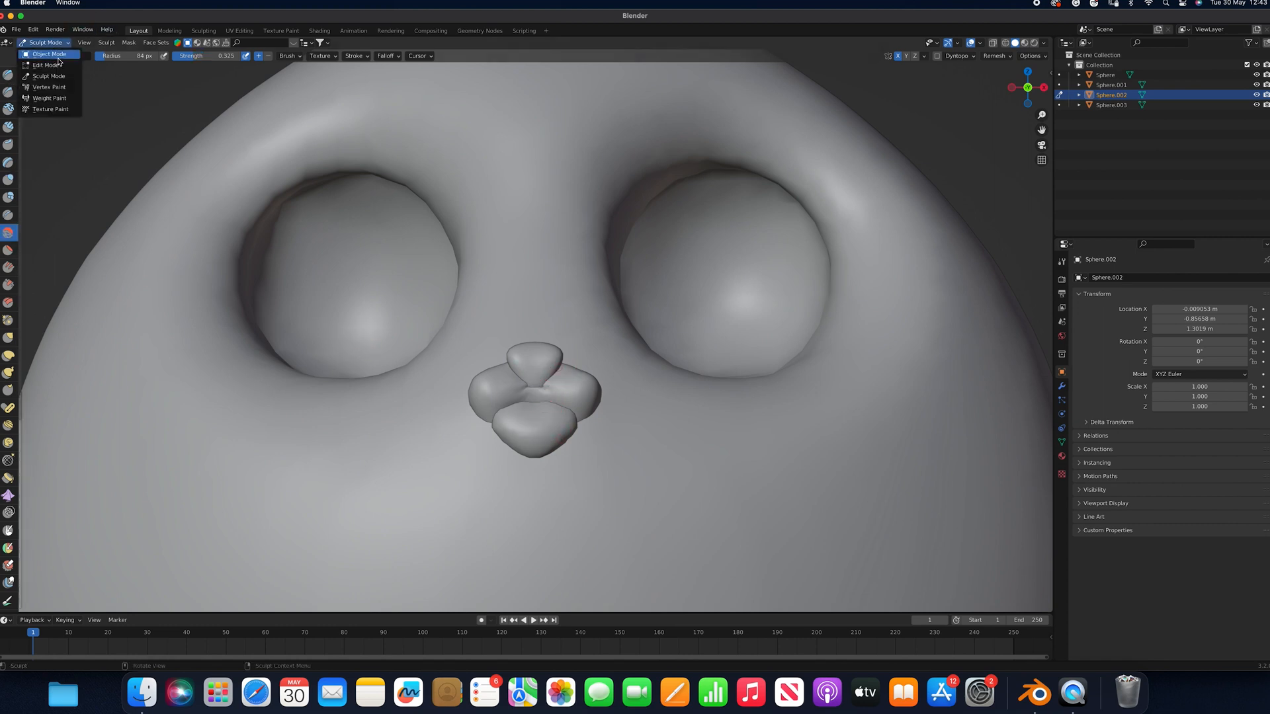
left_click(60, 54)
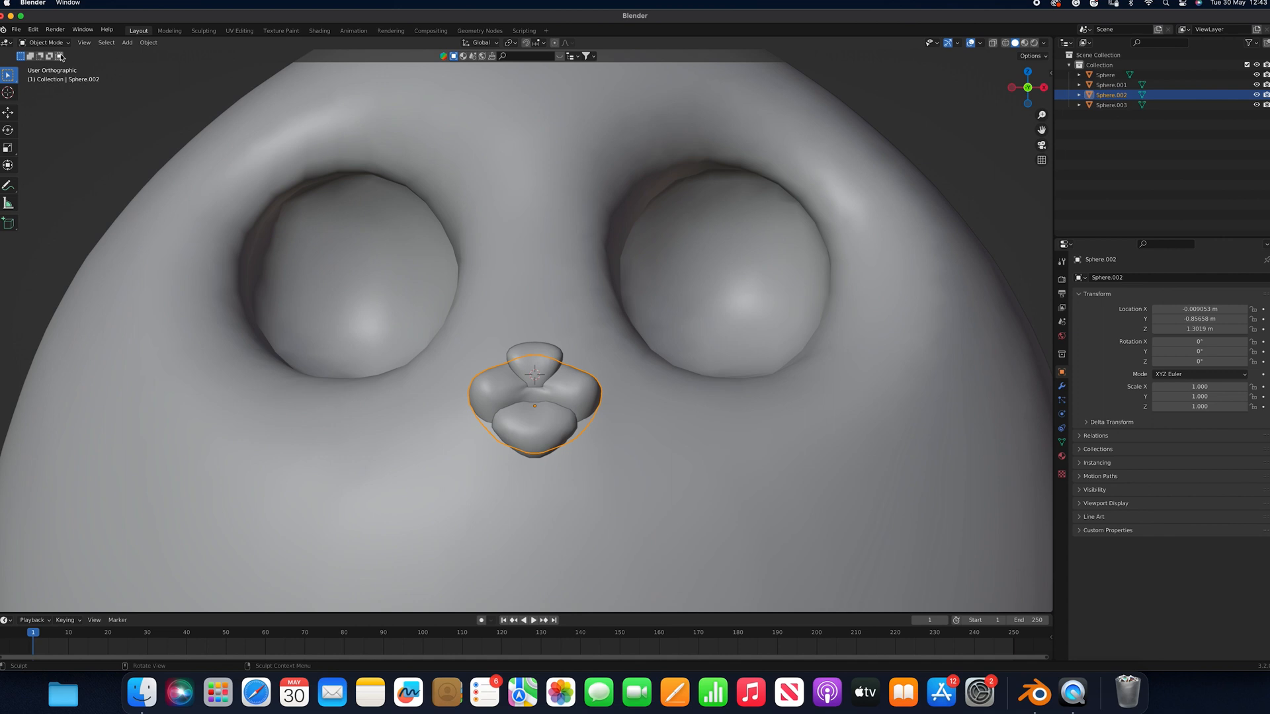
scroll(518, 313, "right", 10)
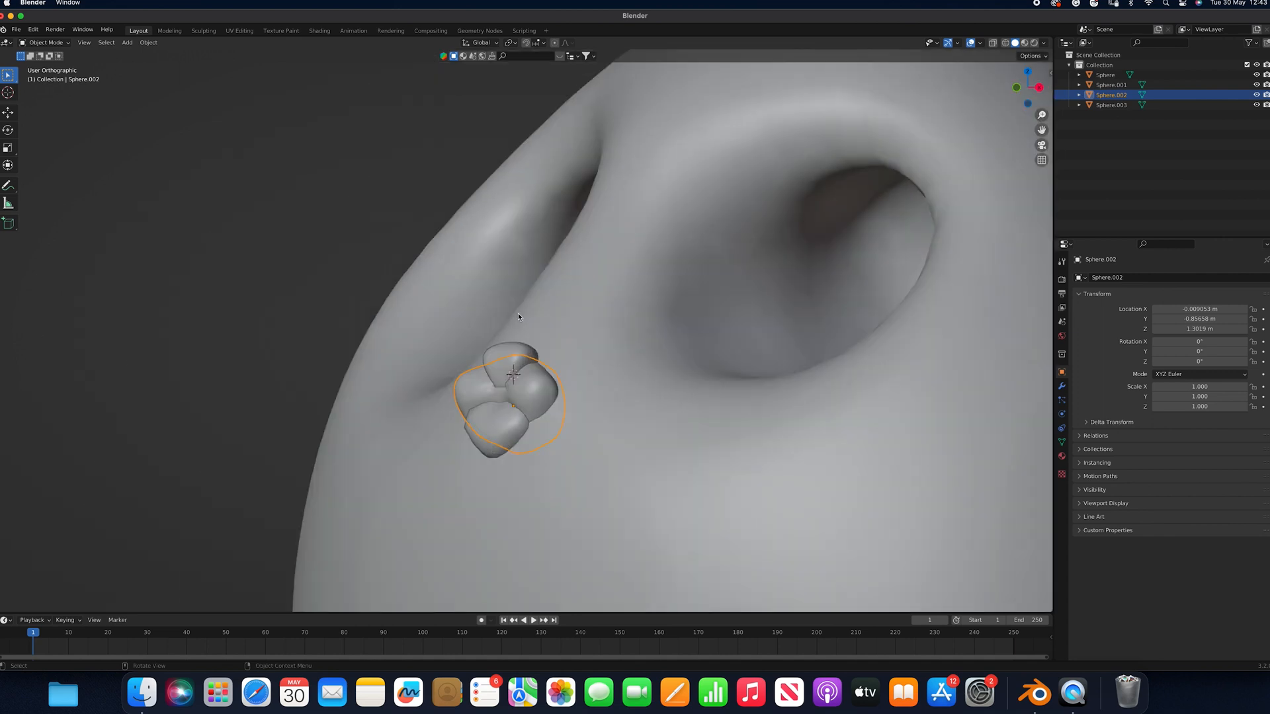
left_click(467, 434)
left_click(45, 42)
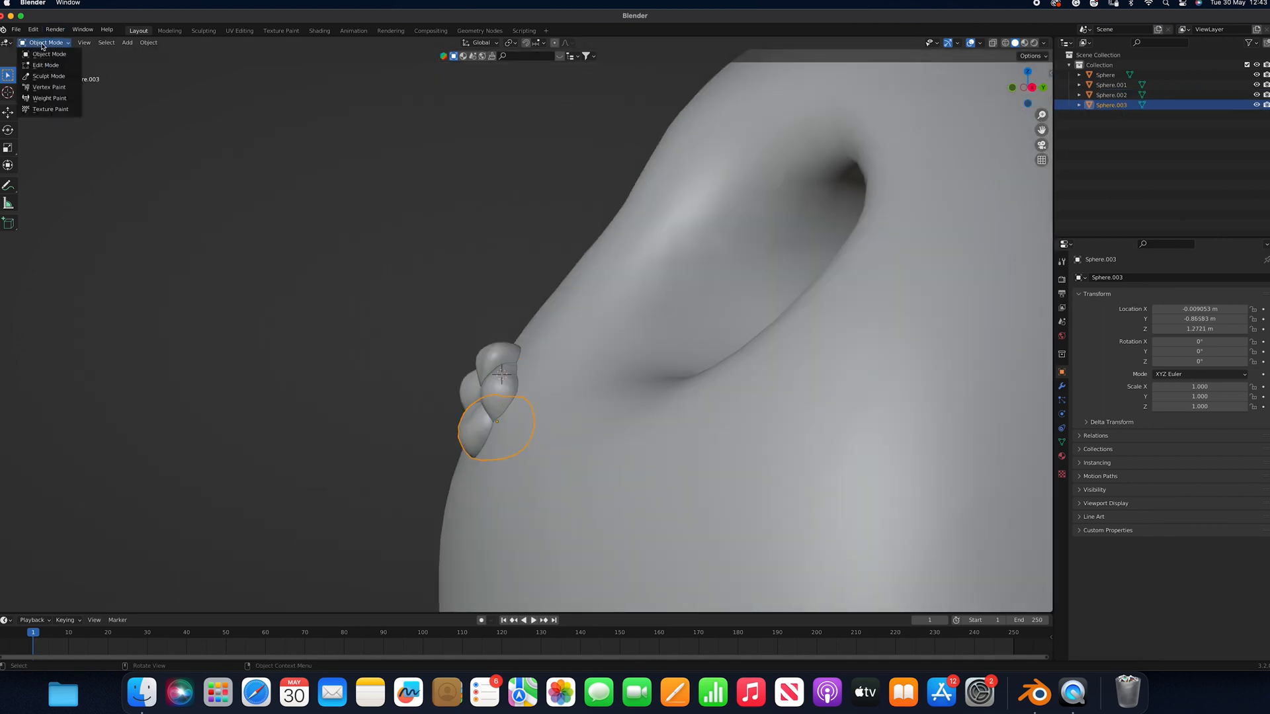
left_click(63, 79)
scroll(756, 360, "left", 10)
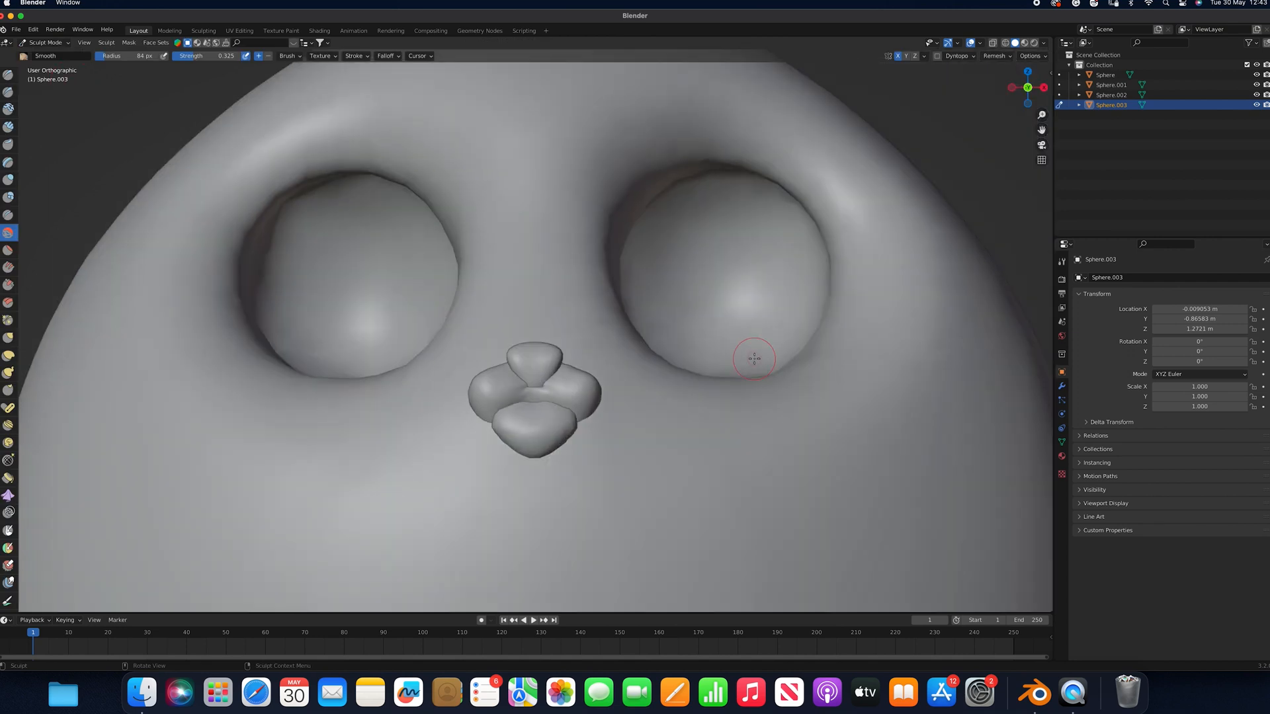
left_click(9, 179)
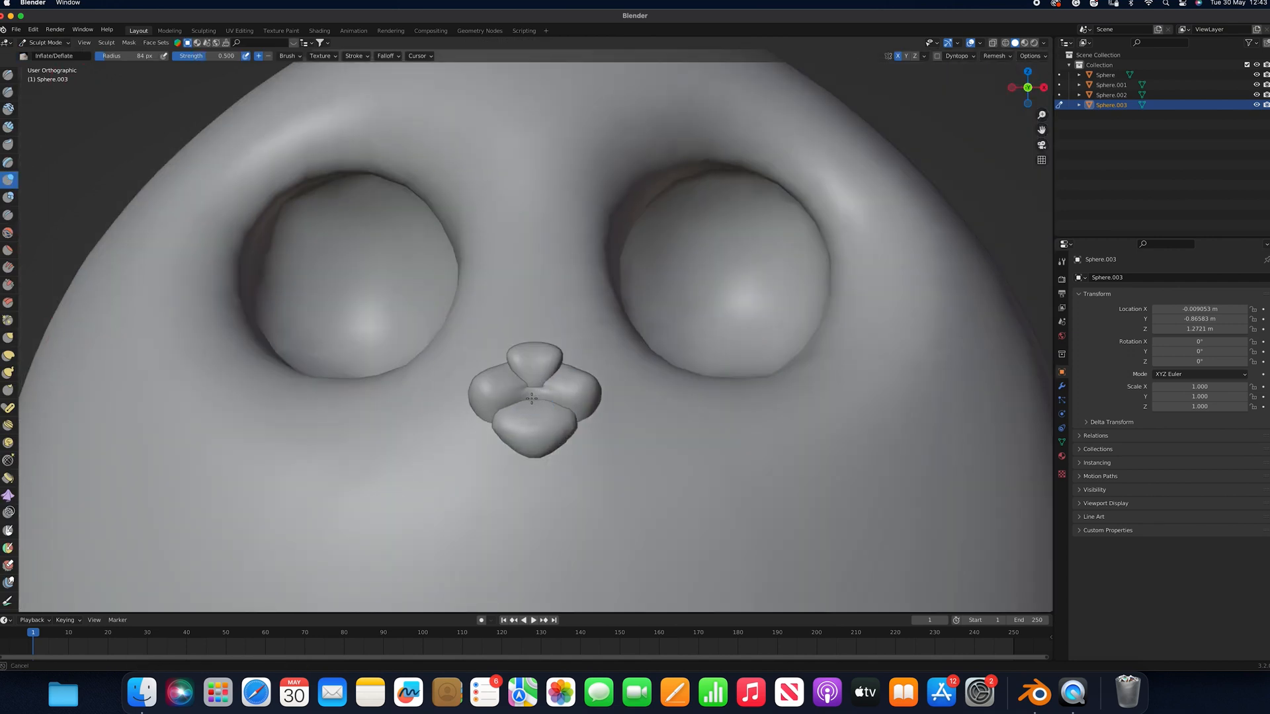
From the side, inflate the upper edge of the lower mouth sphere in Sculpt Mode where it meets the muzzle lobes
left_click(46, 43)
left_click(63, 57)
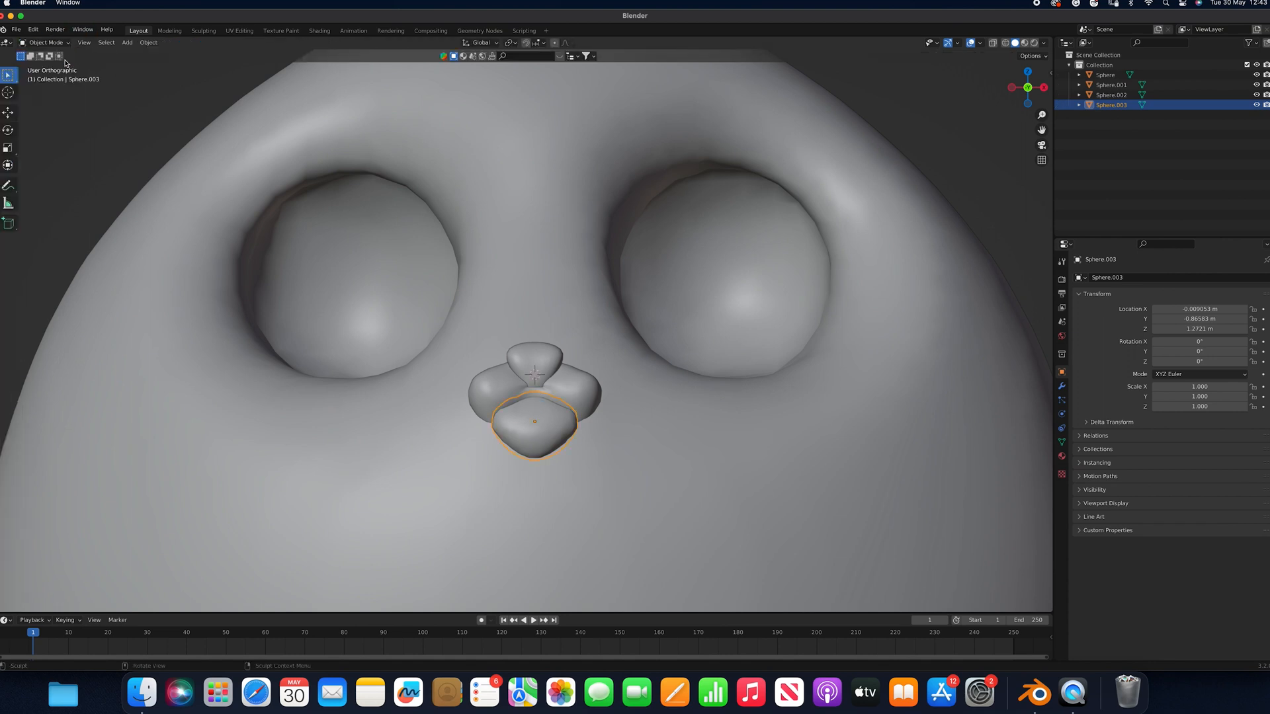
scroll(787, 434, "right", 10)
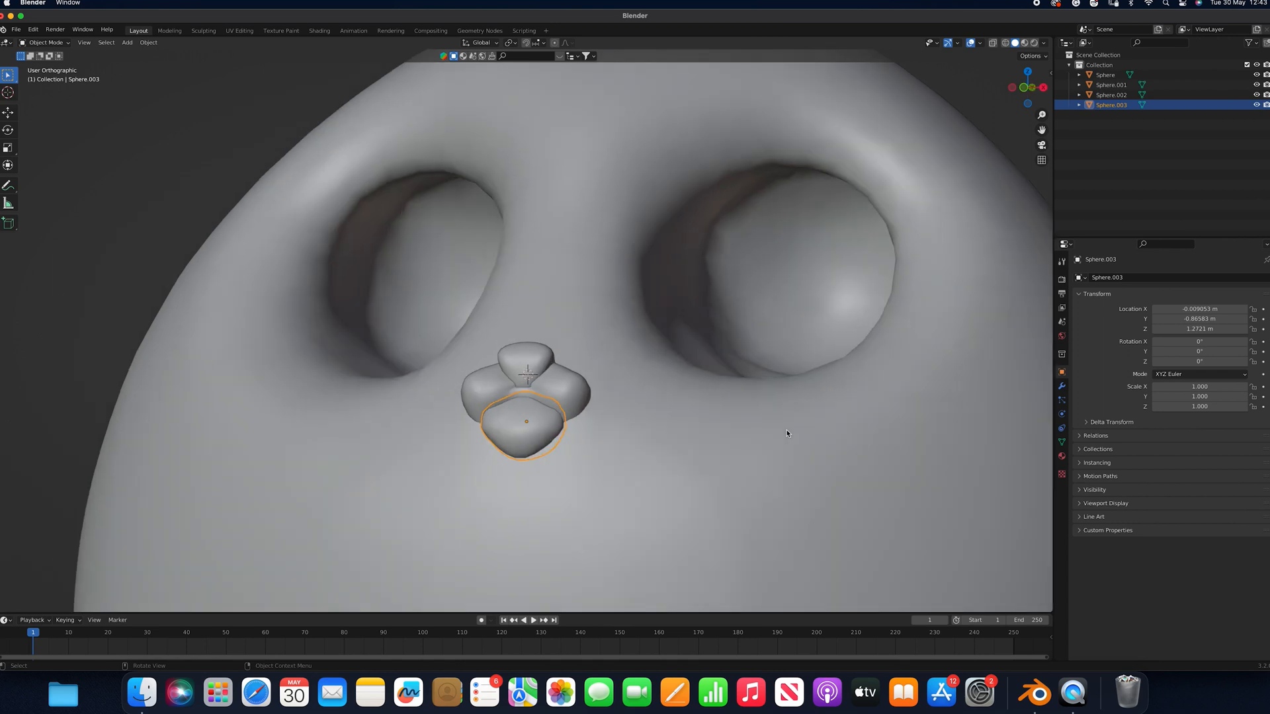
left_click(46, 42)
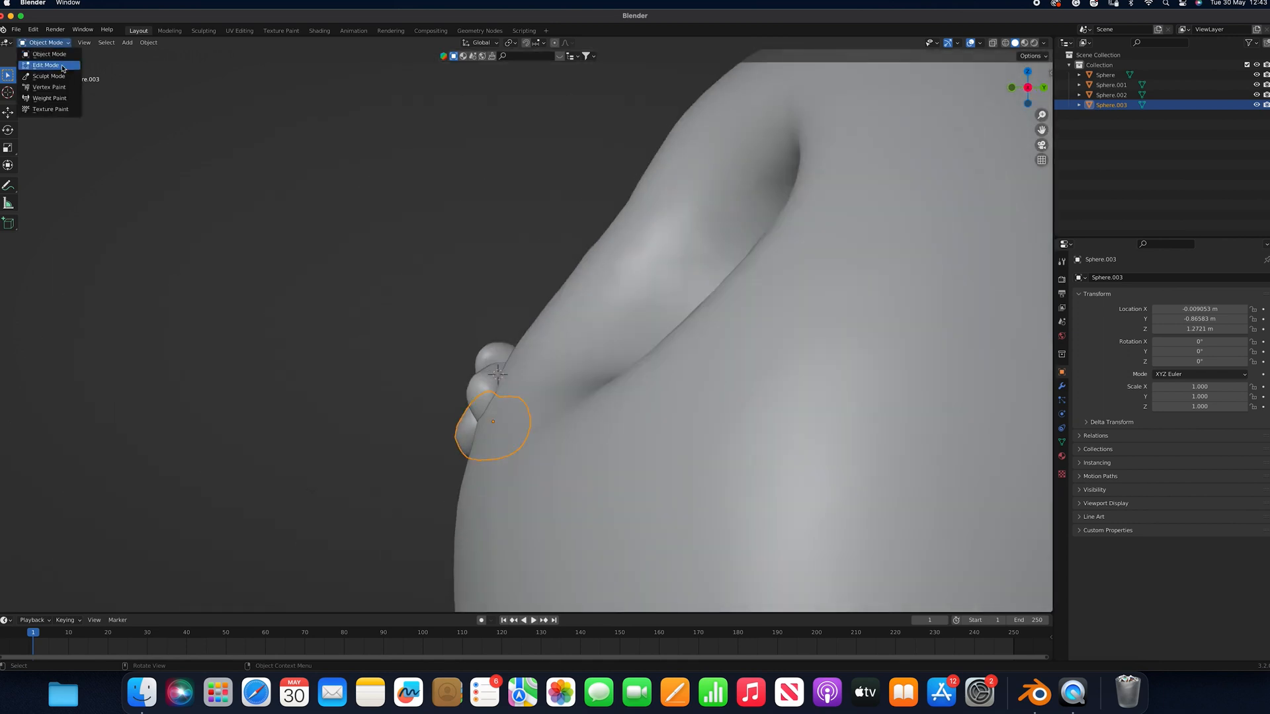
left_click(45, 74)
scroll(462, 404, "left", 3)
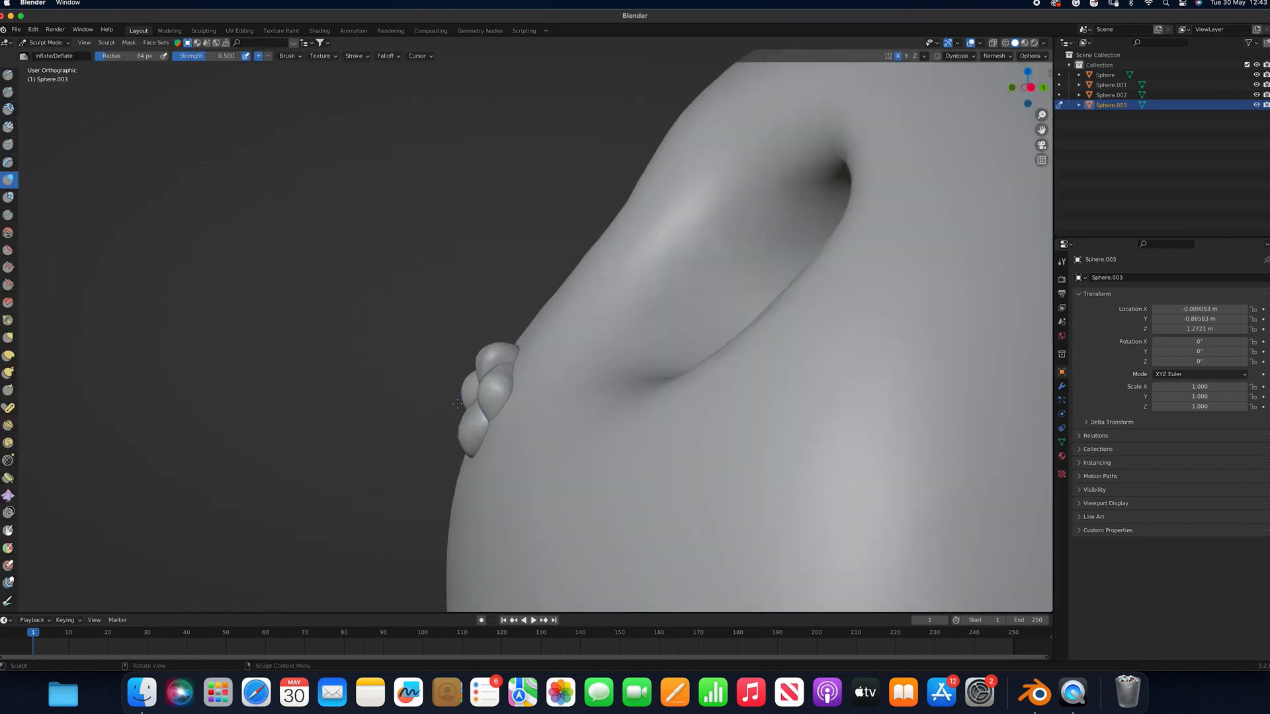
left_click_drag(475, 397, 476, 401)
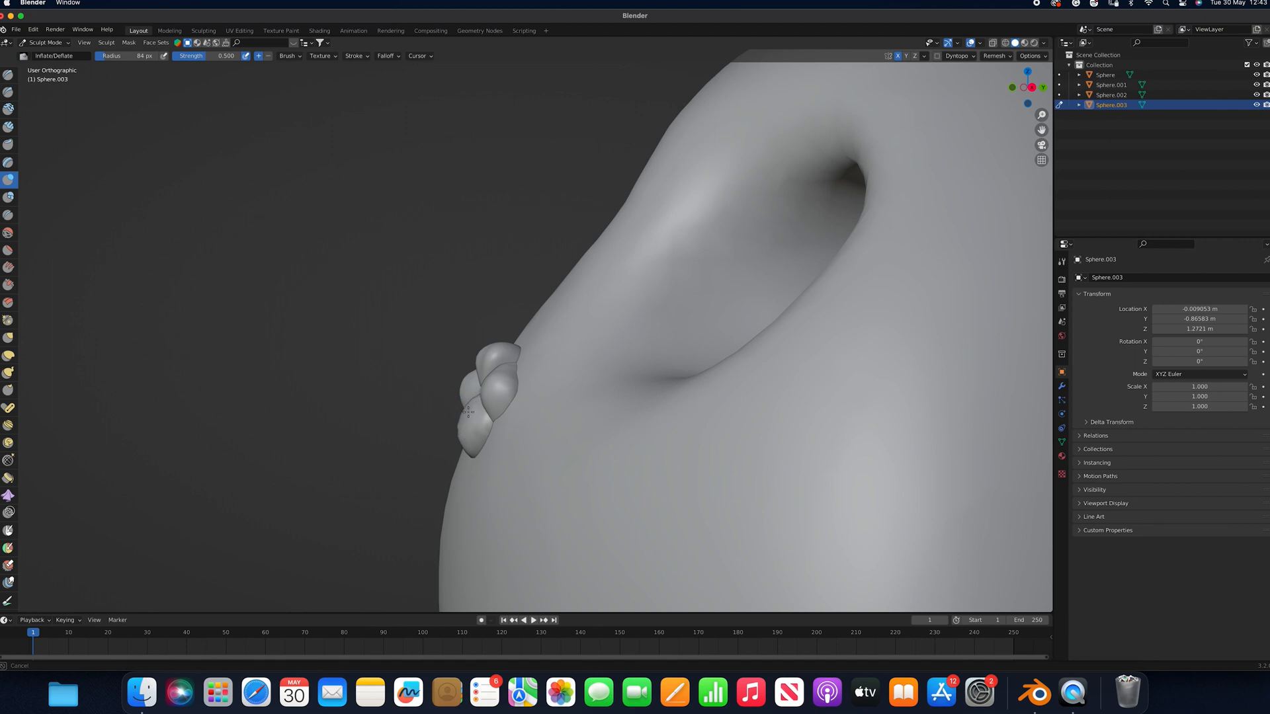
left_click_drag(478, 393, 484, 390)
Smooth the upper edge of the lower mouth sphere below the nose with the Smooth brush
scroll(179, 246, "left", 10)
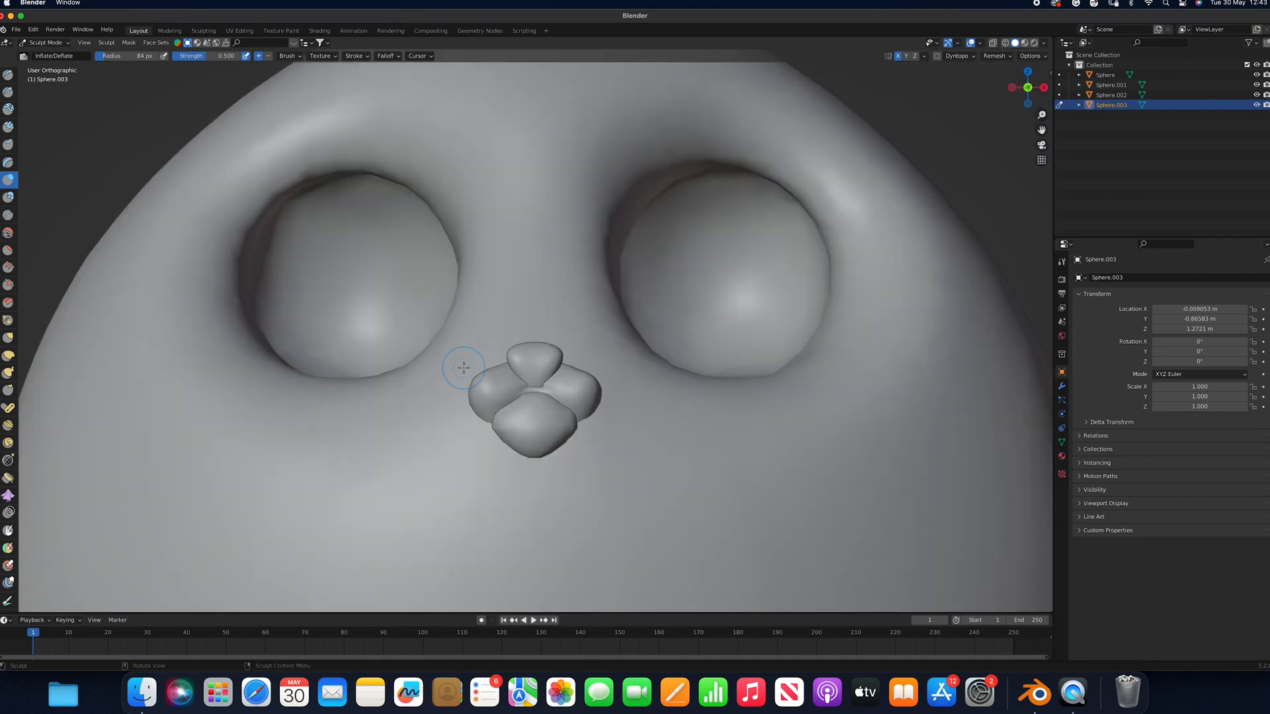
left_click(8, 233)
left_click_drag(537, 401, 545, 390)
In Object Mode, join the lower mouth sphere and the muzzle lobes into one object
left_click(45, 42)
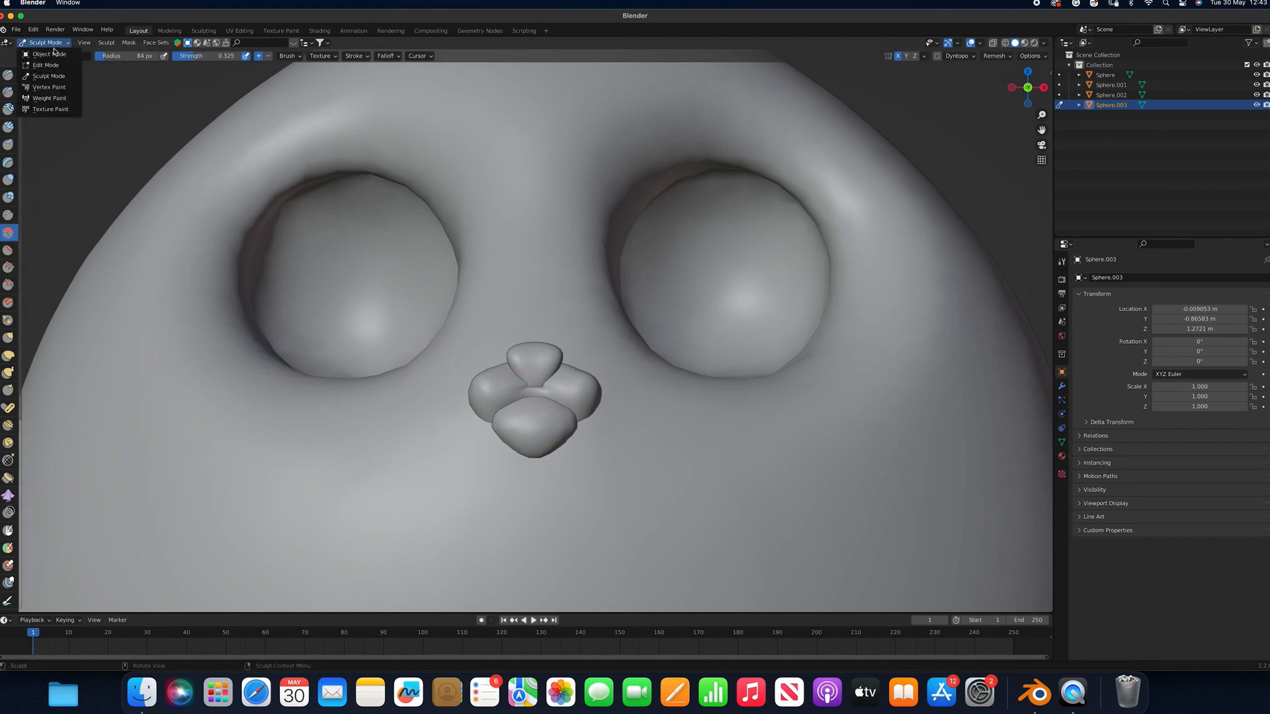
left_click(49, 53)
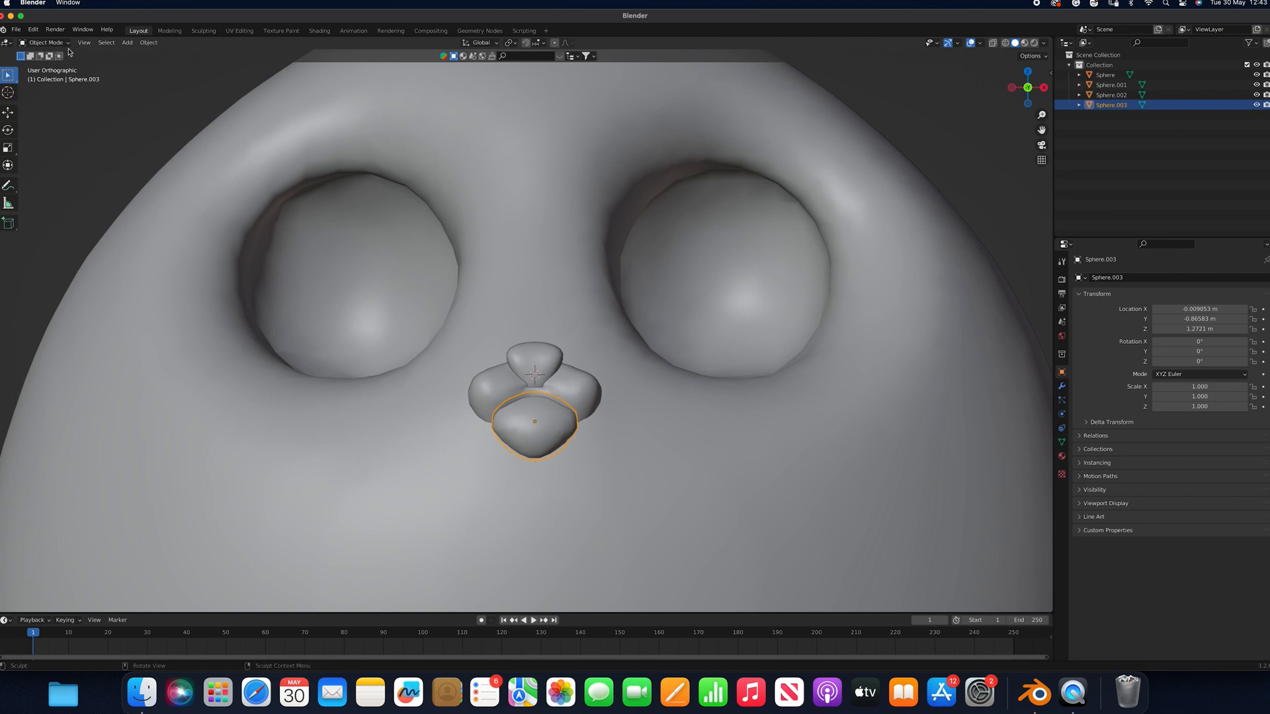
left_click(567, 400, "shift")
right_click(523, 380)
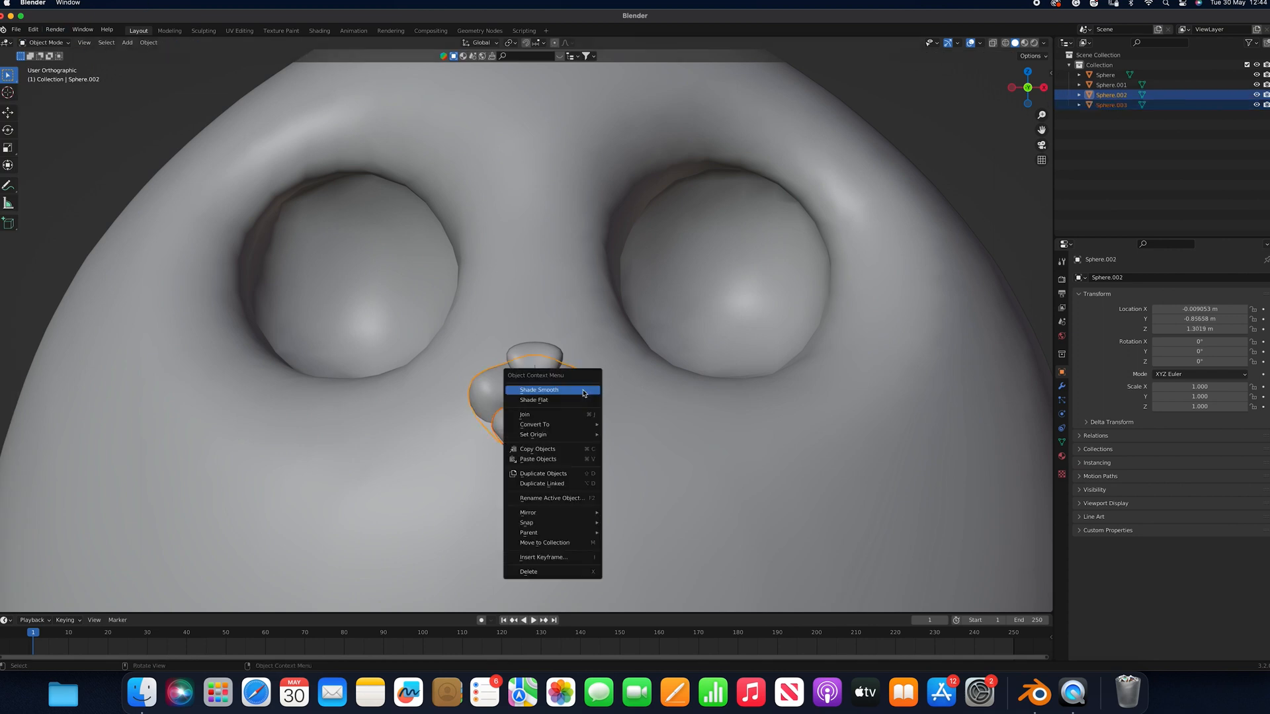
left_click(579, 418)
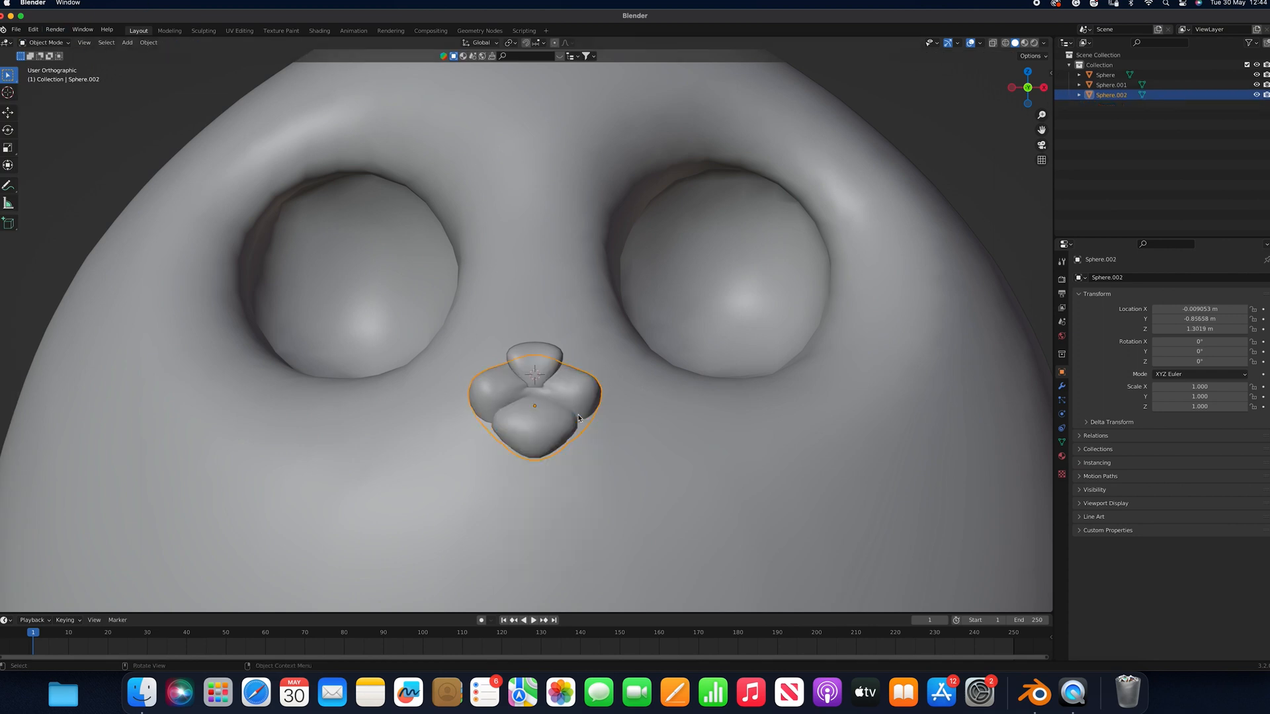
Apply the joined mouth object's transforms and set its origin to its geometry
left_click(148, 42)
mouse_move(198, 93)
left_click(303, 125)
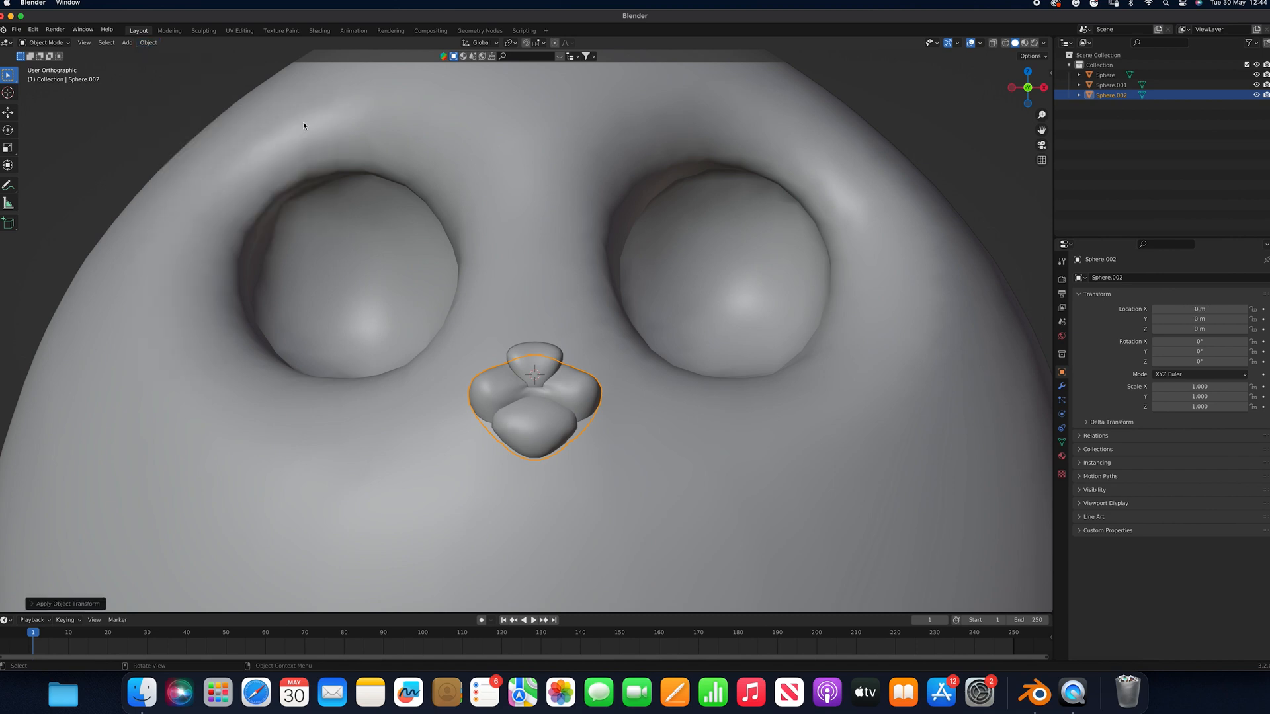
left_click(148, 43)
mouse_move(185, 70)
left_click(270, 78)
Put the joined mouth object into Sculpt Mode and save the project file cat.blend
left_click(46, 43)
left_click(45, 77)
key("super+s")
left_click(937, 56)
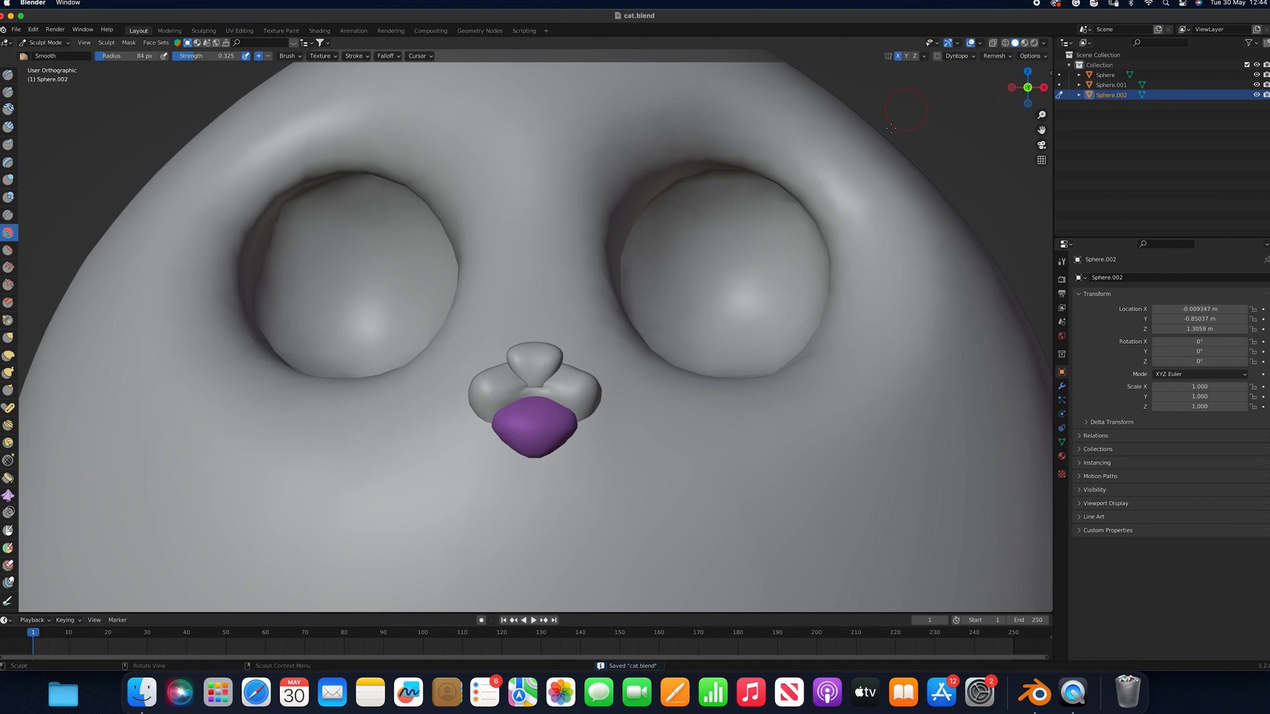
Apply smooth shading to the joined mouth in Object Mode and return it to Sculpt Mode
left_click(46, 43)
left_click(45, 52)
right_click(562, 401)
left_click(567, 404)
left_click(46, 43)
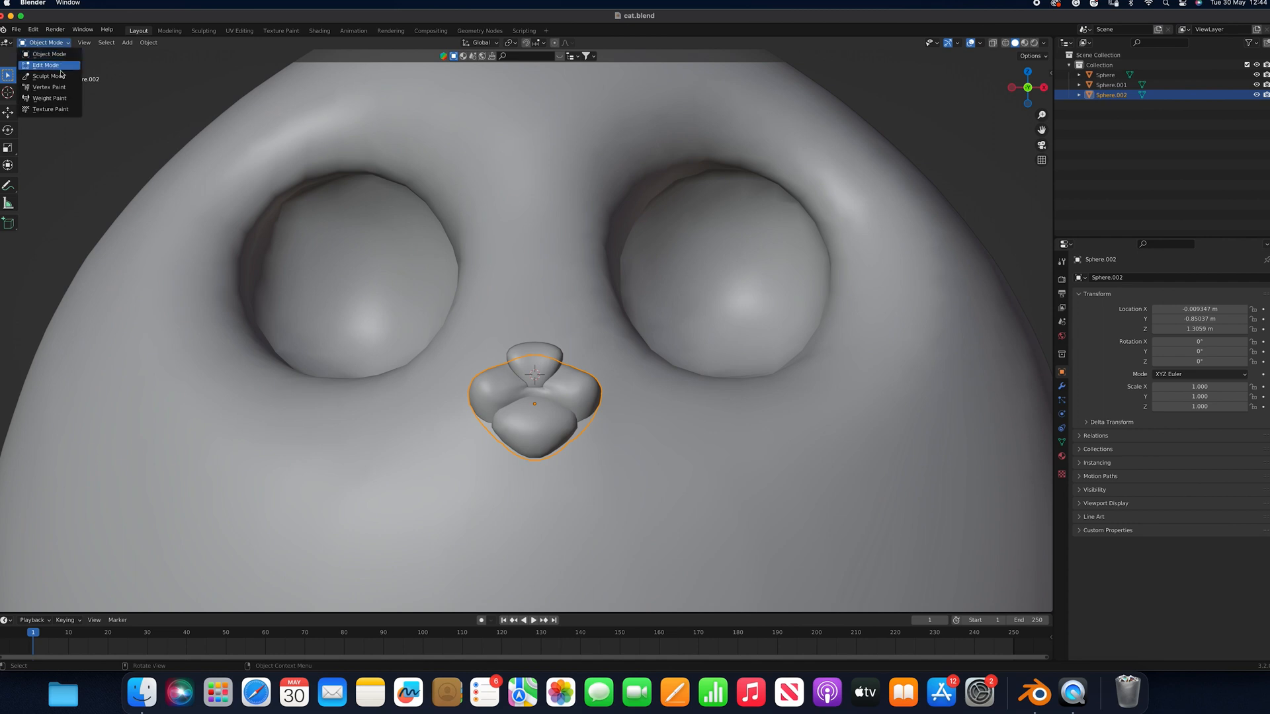
left_click(48, 76)
Try remeshing the joined mouth and smoothing the seam between the lobes and lower mouth below the nose
scroll(656, 322, "up", 1)
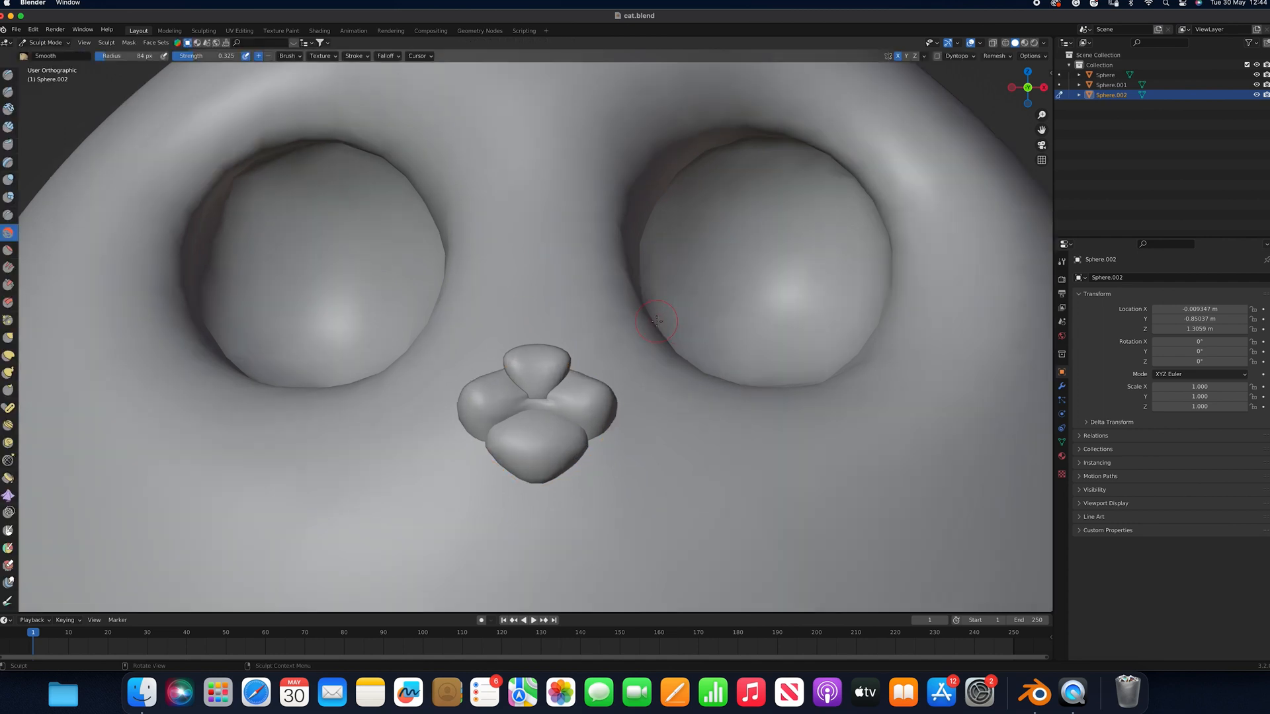
left_click(1001, 58)
scroll(992, 76, "down", 2, "ctrl")
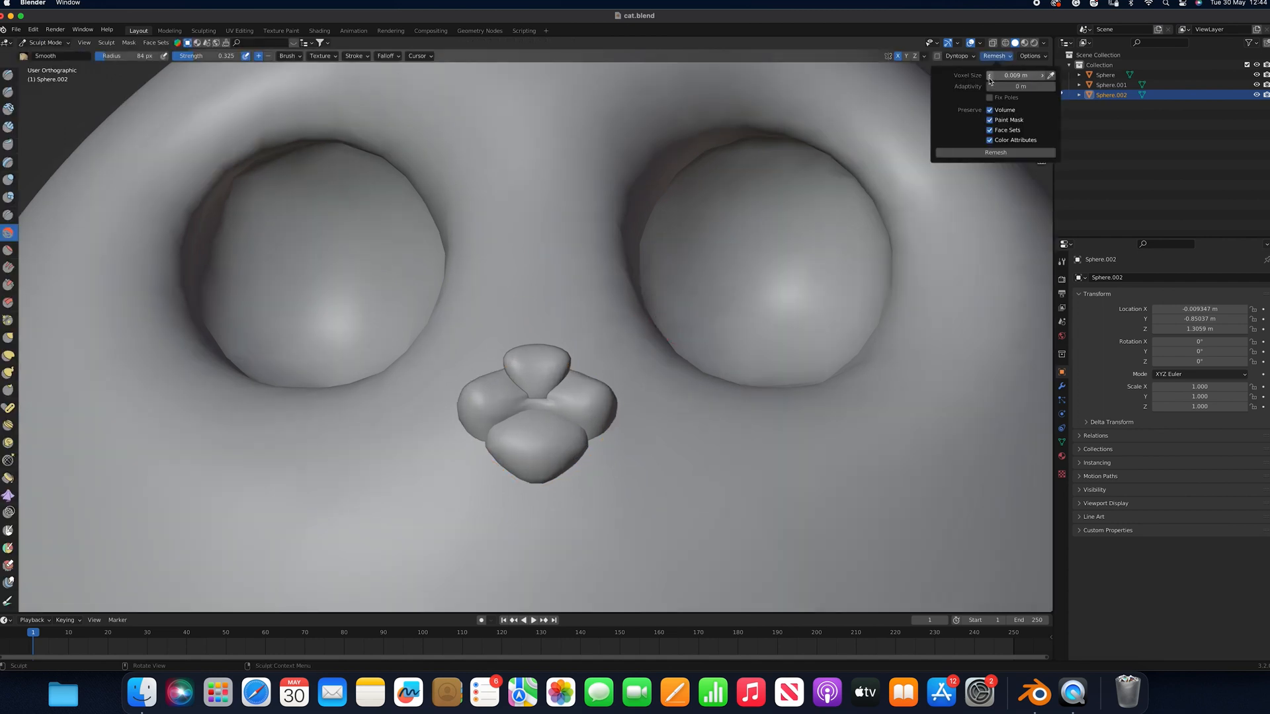
left_click(995, 153)
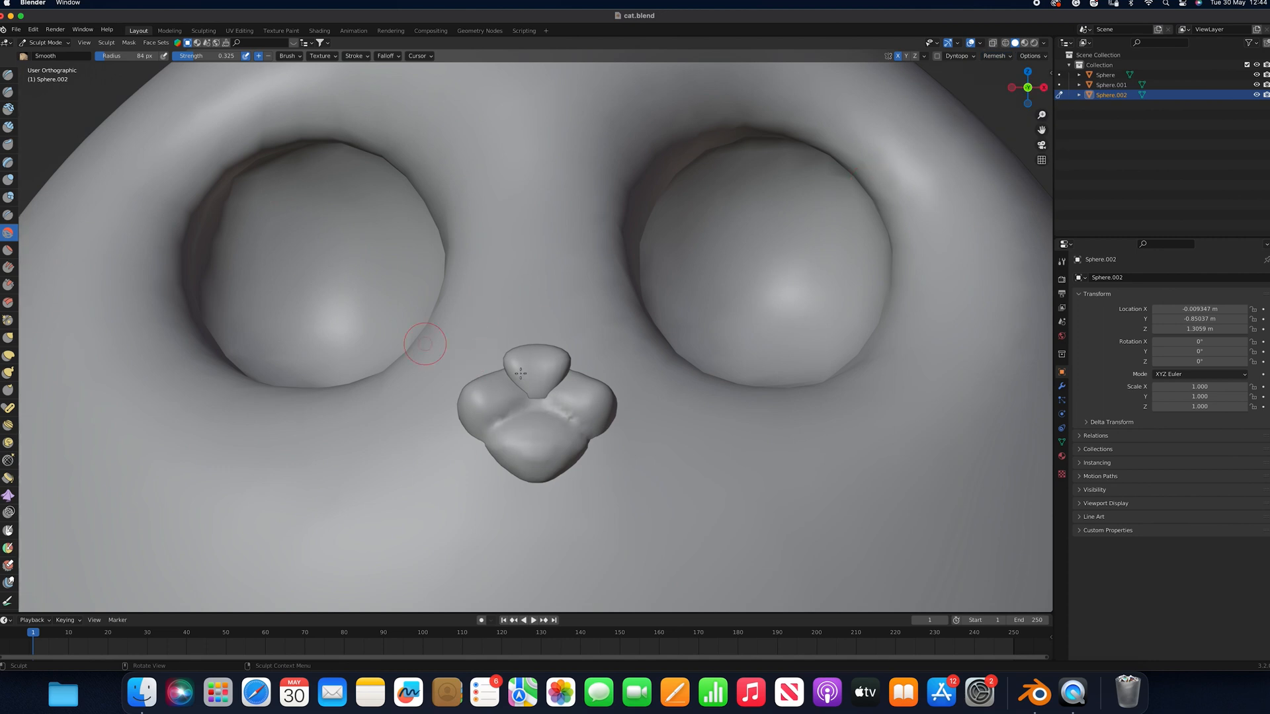
mouse_move(520, 405)
left_mouse_down()
mouse_move(488, 430)
mouse_move(553, 411)
mouse_move(546, 419)
left_mouse_up()
Try to crease the seams between the muzzle lobes and the lower mouth, then undo the crease
left_click(8, 215)
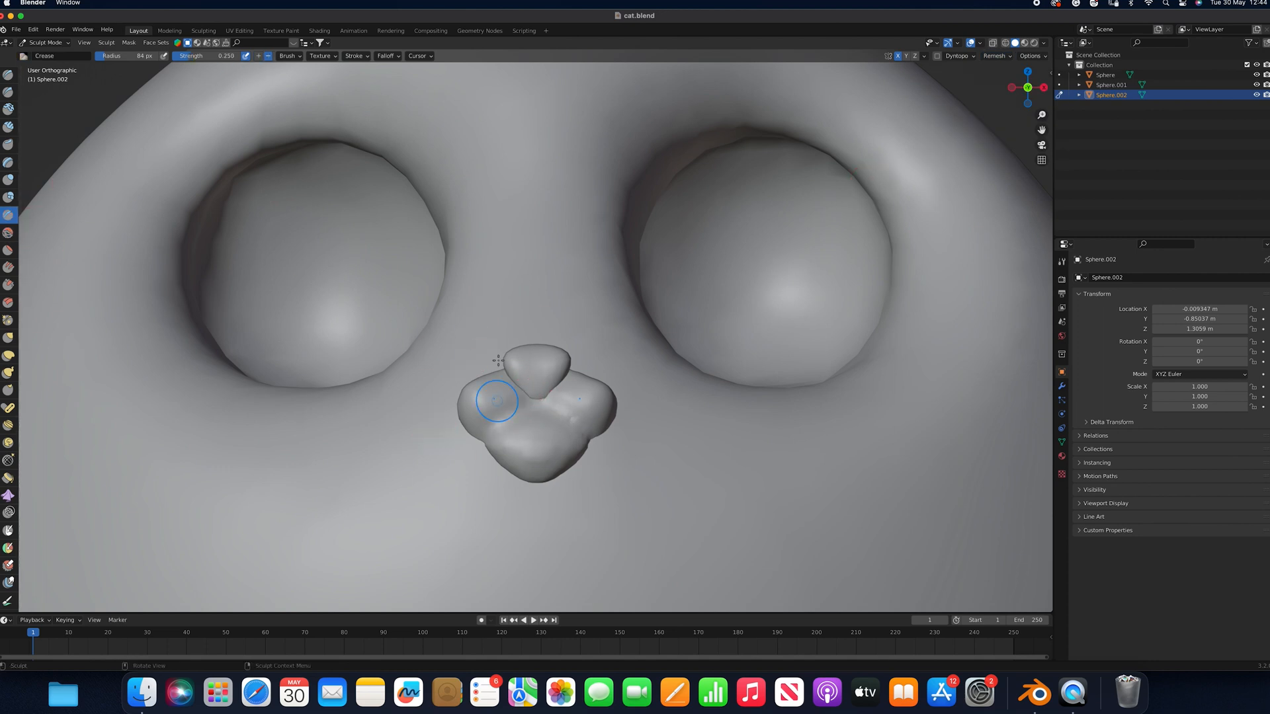
mouse_move(523, 410)
left_mouse_down()
mouse_move(530, 400)
mouse_move(486, 439)
mouse_move(562, 382)
left_mouse_up()
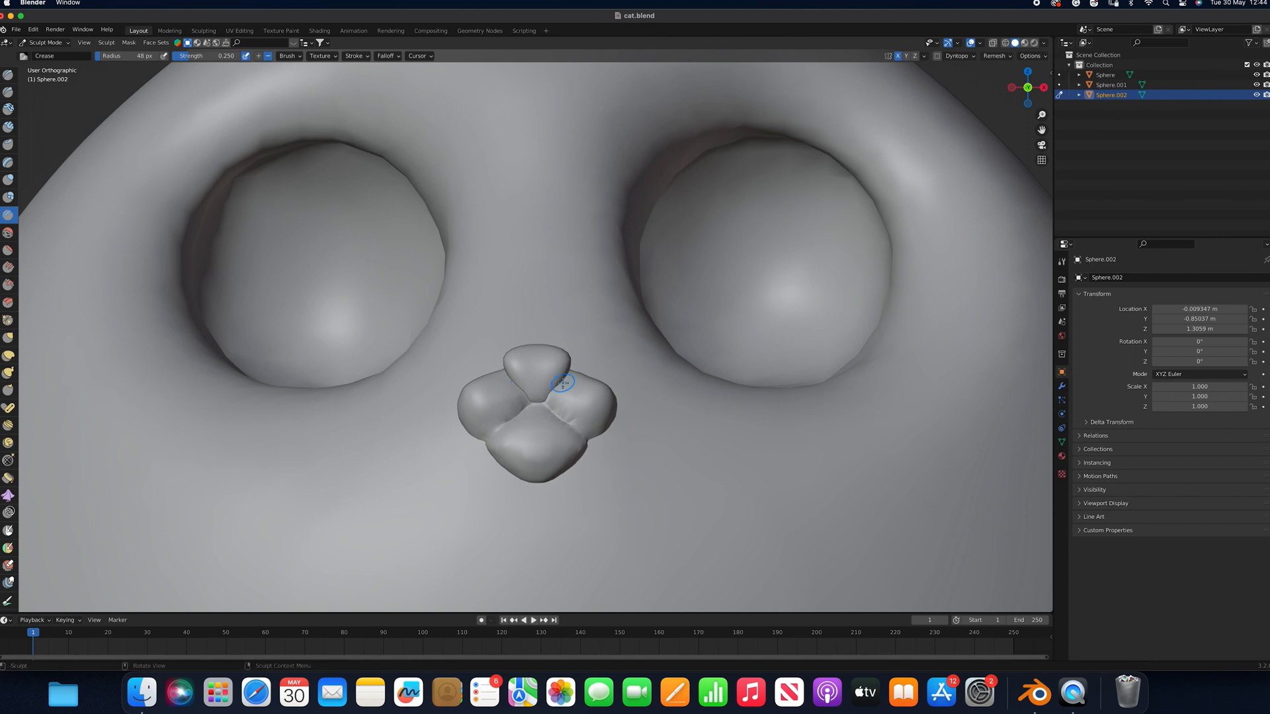
key("ctrl+z")
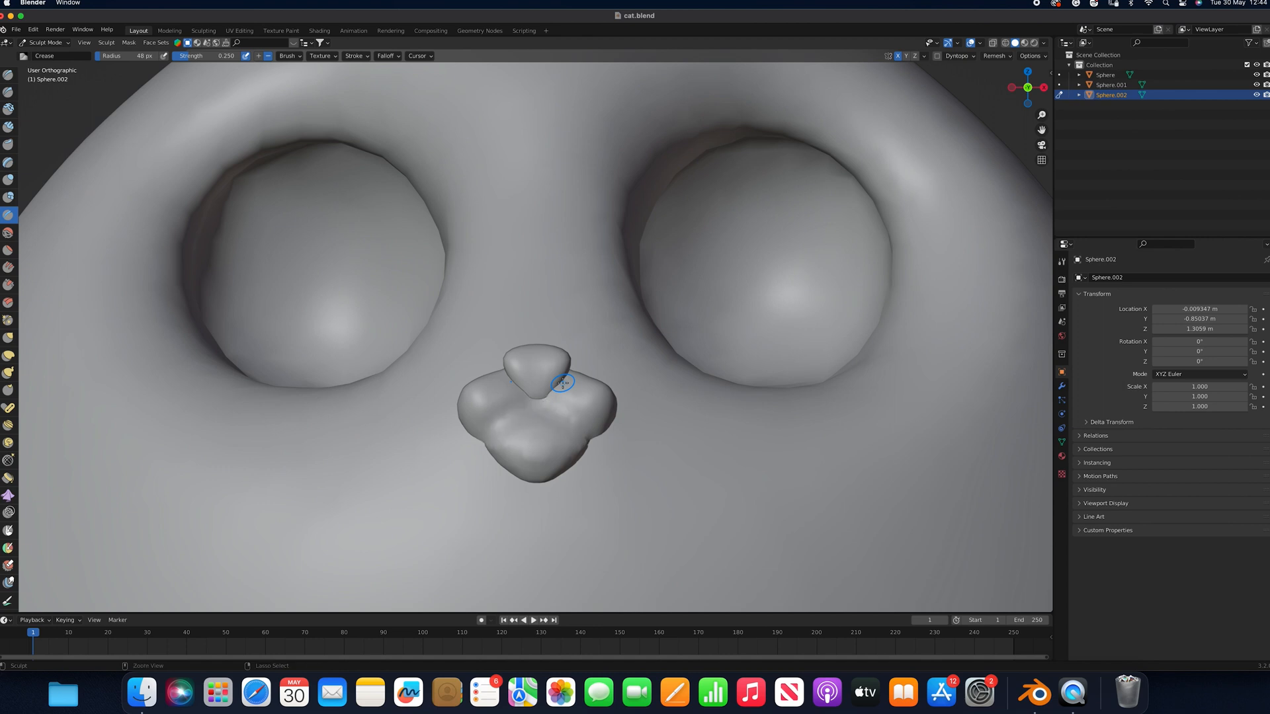
Try inflating the centre of the muzzle below the nose and smoothing the surrounding seams
key("i")
mouse_move(532, 394)
left_mouse_down()
mouse_move(552, 409)
mouse_move(524, 404)
left_mouse_up()
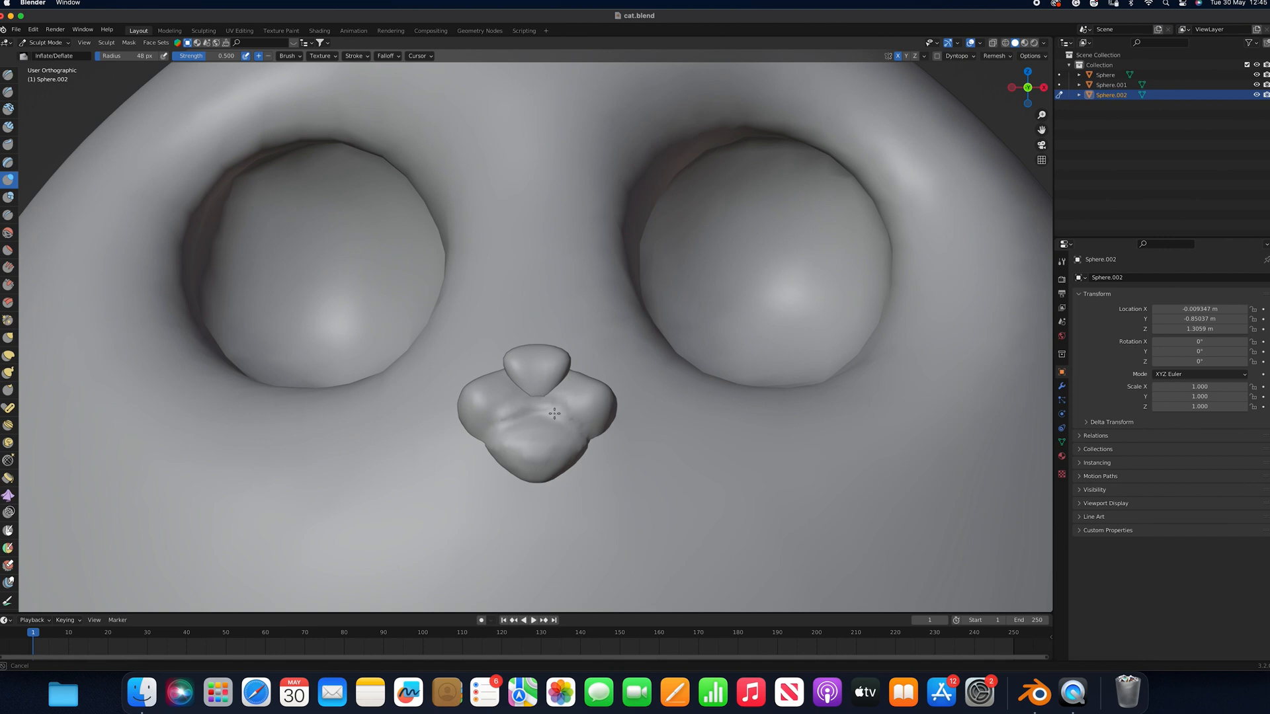
left_click(8, 233)
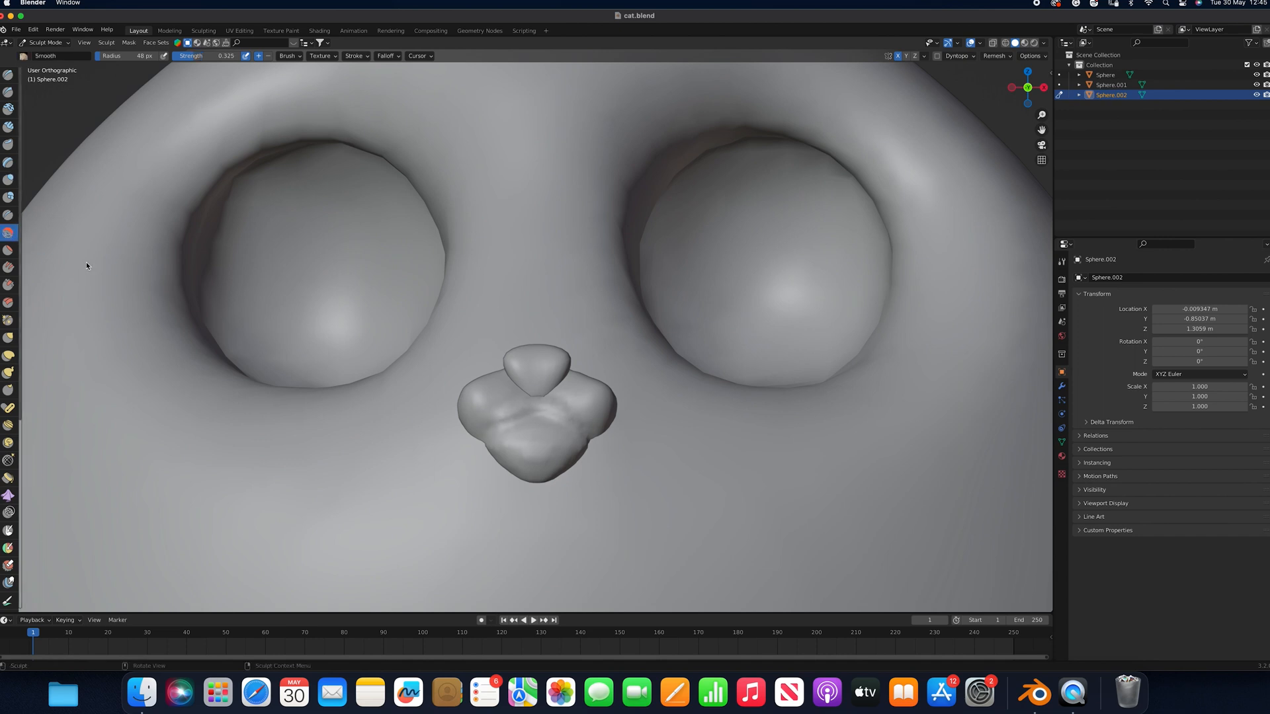
left_click_drag(510, 405, 498, 428)
mouse_move(557, 397)
left_mouse_down()
mouse_move(573, 439)
mouse_move(552, 430)
mouse_move(544, 447)
left_mouse_up()
Try carving the mouth seams with the Draw brush and sharpening them with a 34 px Crease brush
left_click(8, 74)
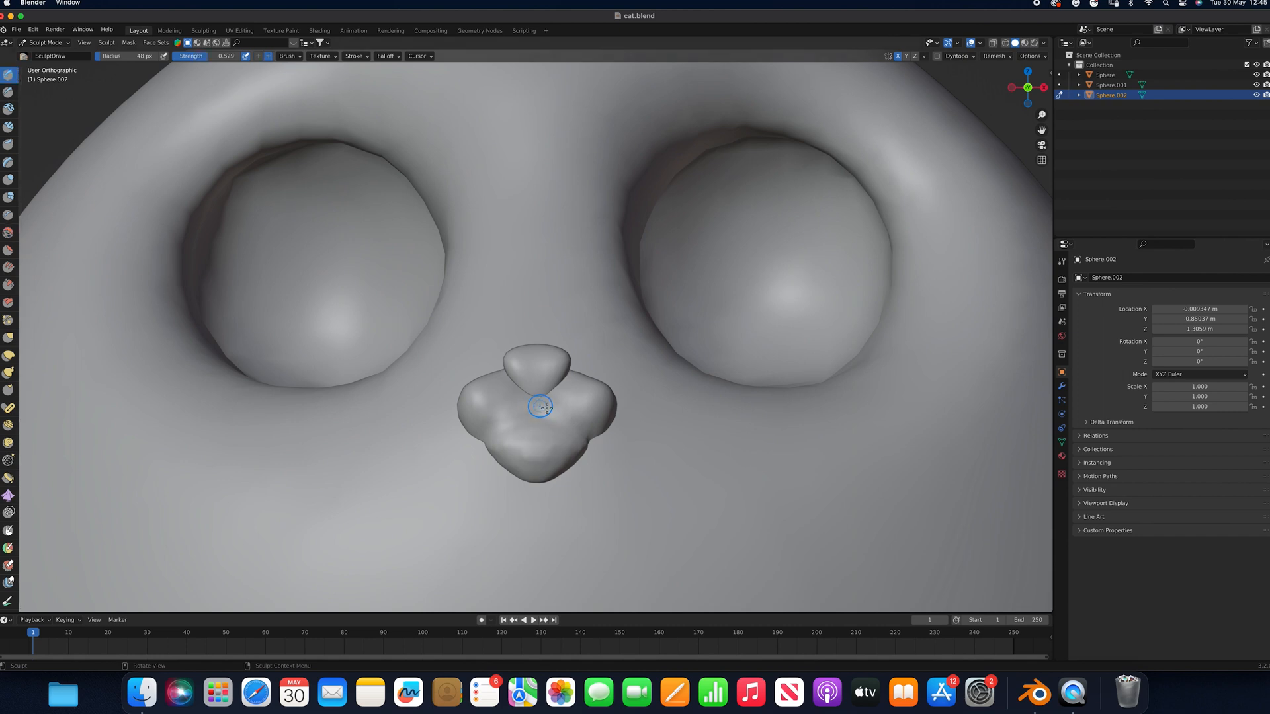
mouse_move(533, 415)
left_mouse_down()
mouse_move(534, 378)
mouse_move(537, 438)
mouse_move(529, 427)
mouse_move(505, 439)
mouse_move(533, 430)
mouse_move(516, 432)
mouse_move(533, 408)
mouse_move(573, 435)
left_mouse_up()
key("bracketleft")
key("bracketleft")
key("bracketleft")
key("shift+c")
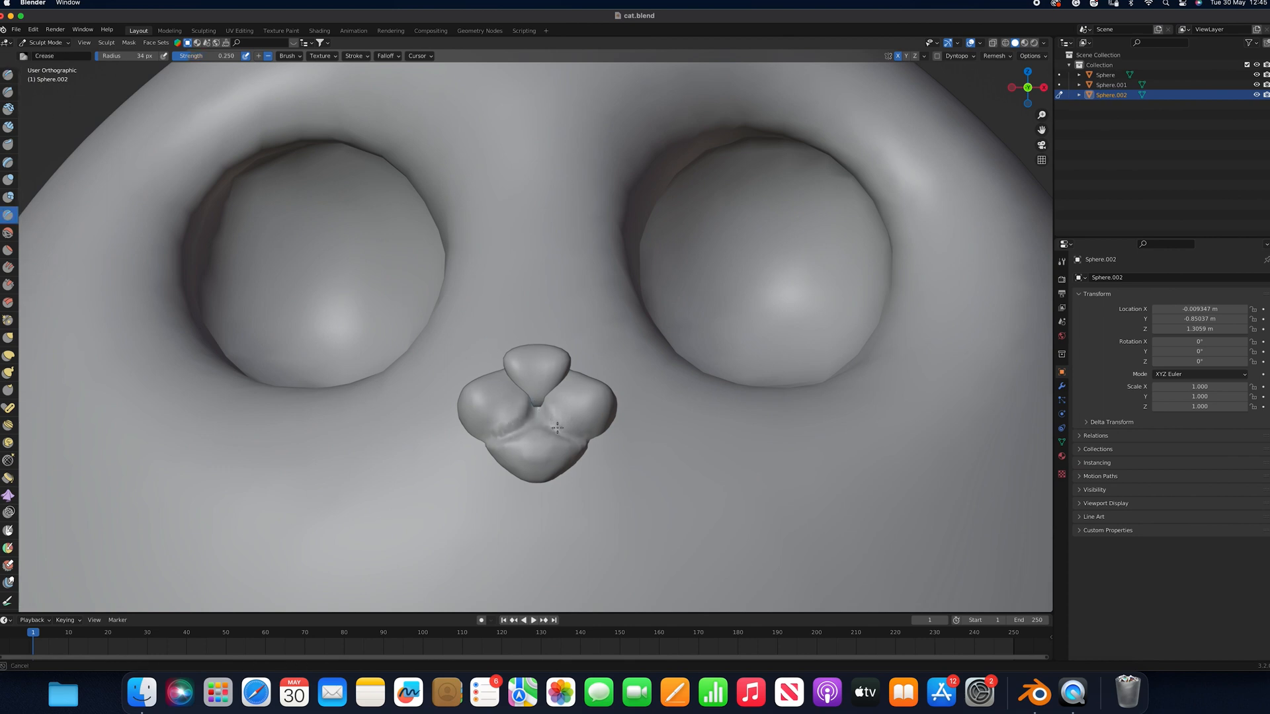
Undo the mouth's sculpting edits back to the state before its remesh
key("super+z")
key("super+z")
key("super+z")
key("super+z")
key("super+z")
key("super+z")
key("super+z")
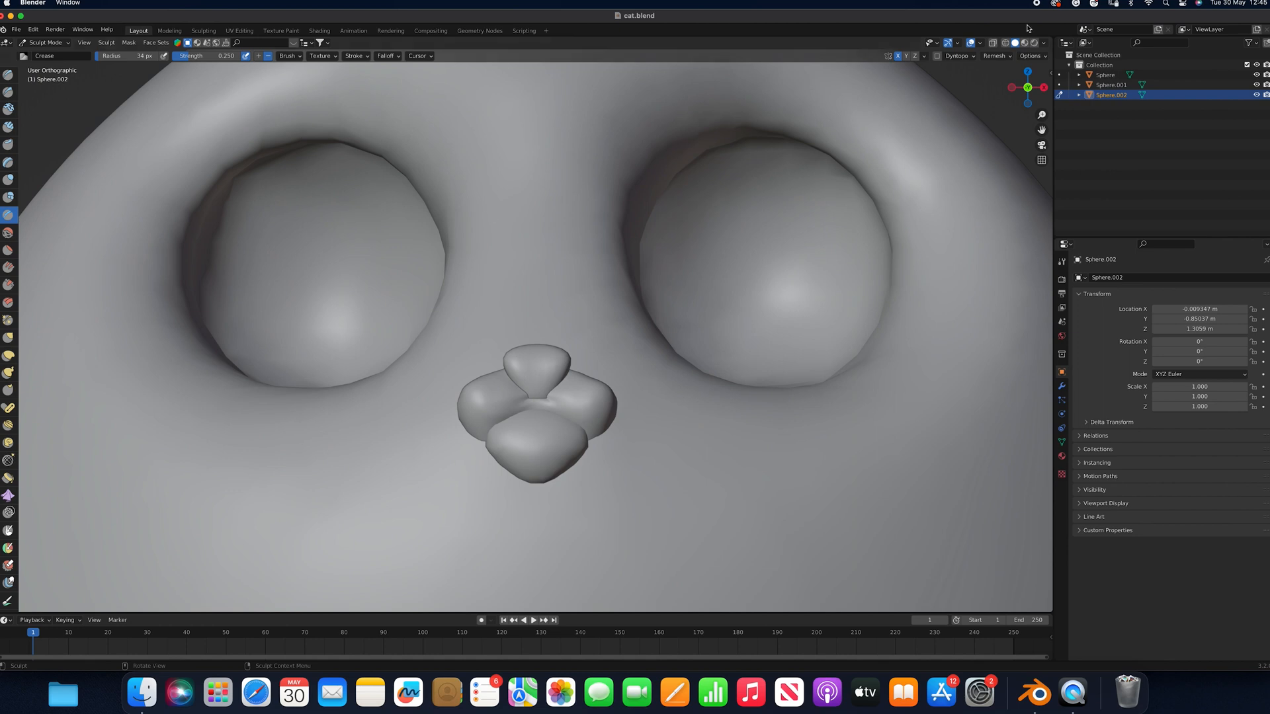
Remesh the joined mouth and carve the seams between the muzzle lobes and lower mouth with small Crease and Draw strokes
left_click(995, 56)
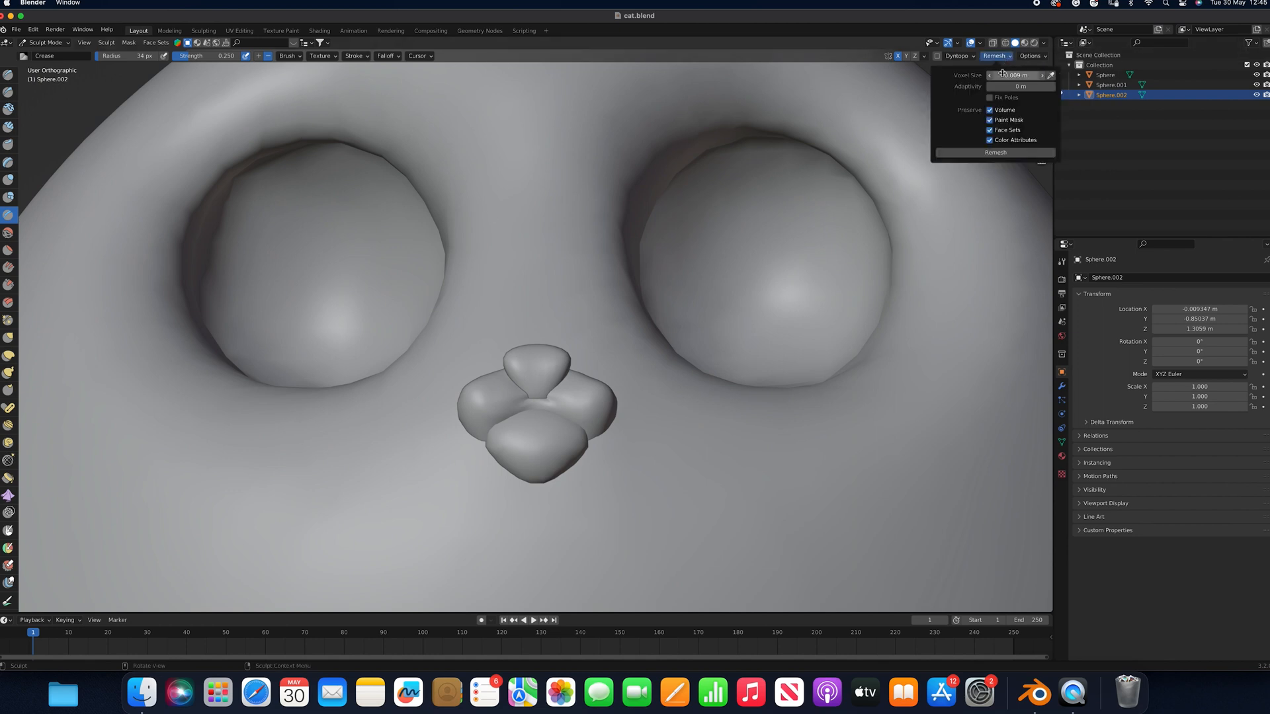
left_click(995, 152)
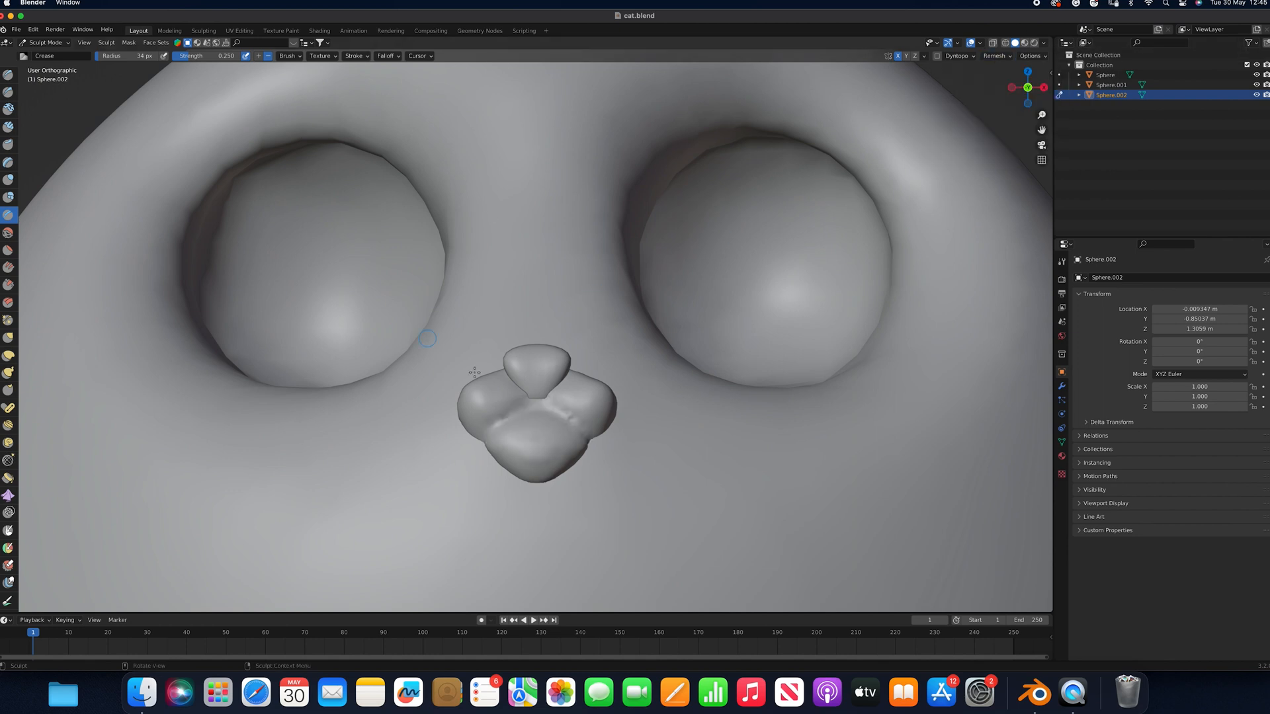
left_click_drag(539, 403, 552, 410)
key("x")
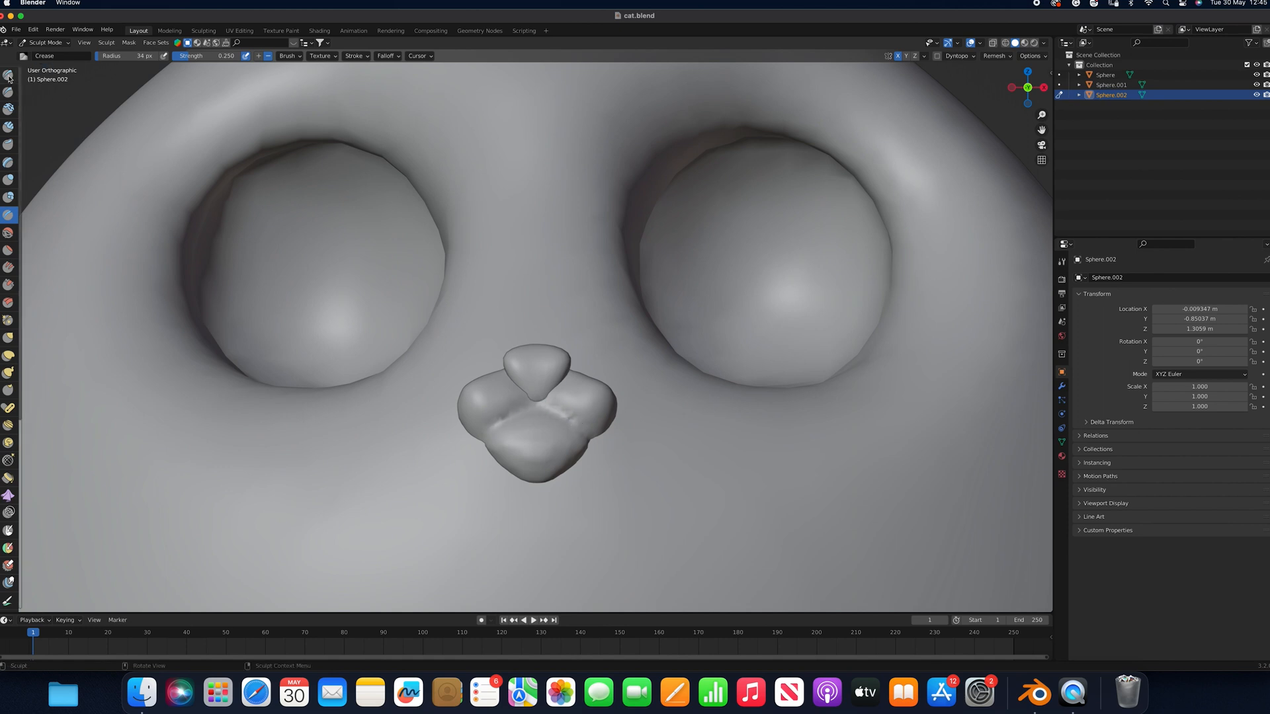
key("bracketleft")
left_click_drag(533, 410, 550, 410)
Reduce the mouth's remesh voxel size and smooth its seams and lower outline with the Smooth brush
key("shift+s")
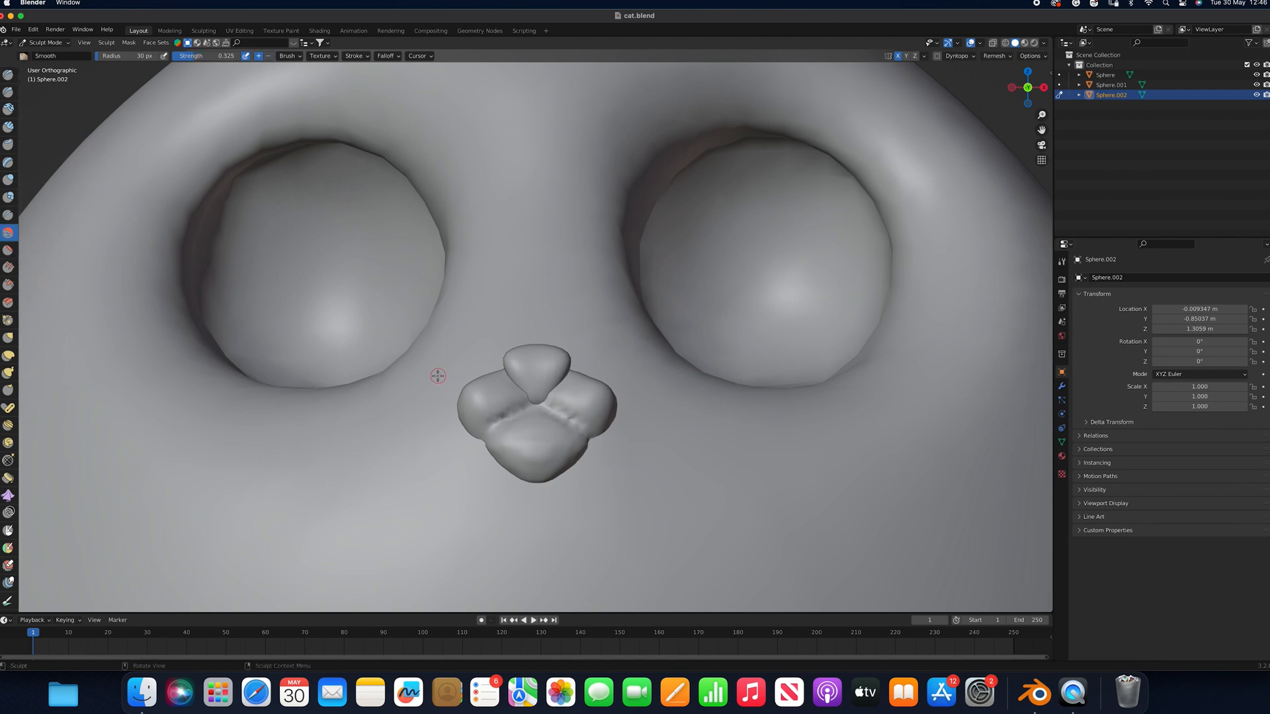
left_click(995, 56)
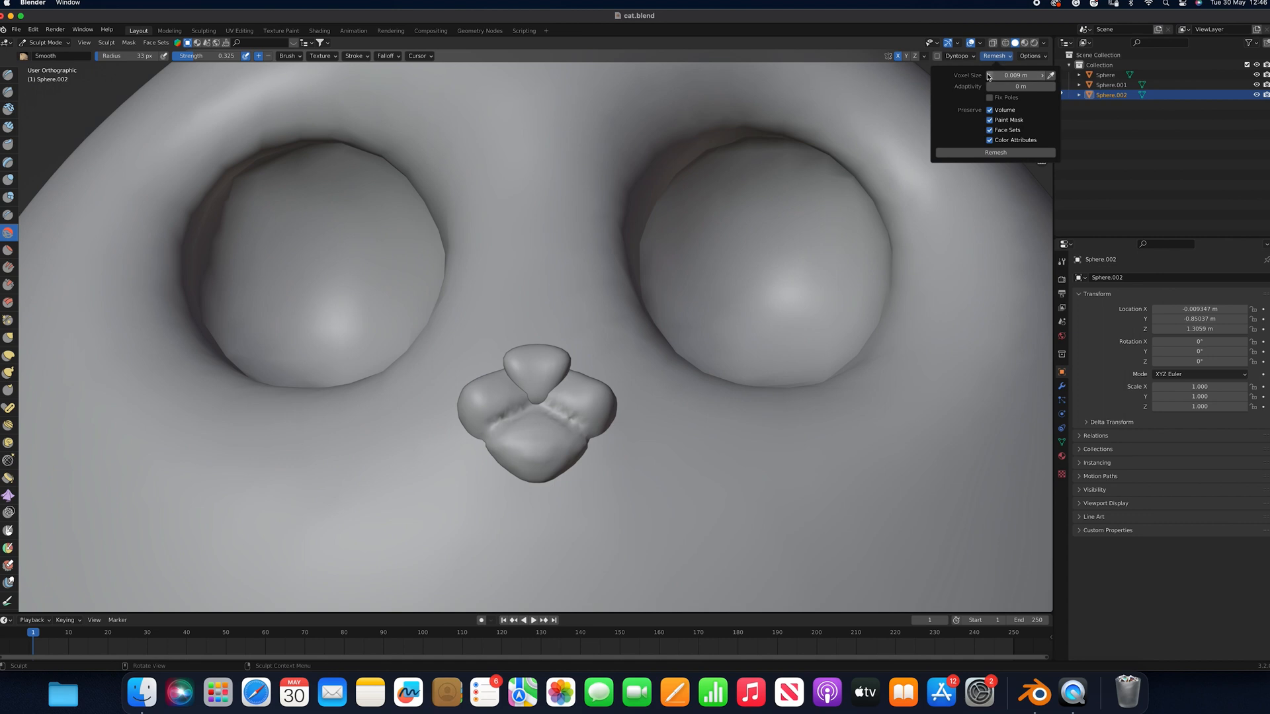
left_click(990, 75)
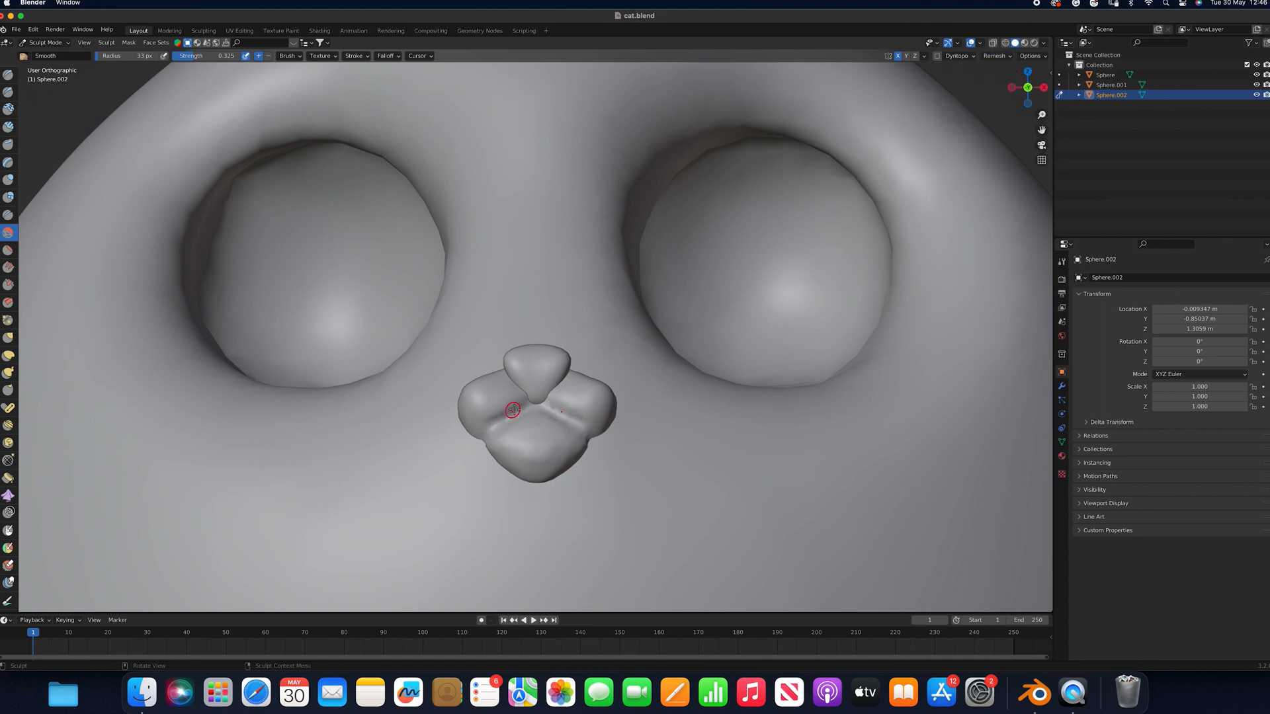
left_click_drag(535, 408, 528, 403)
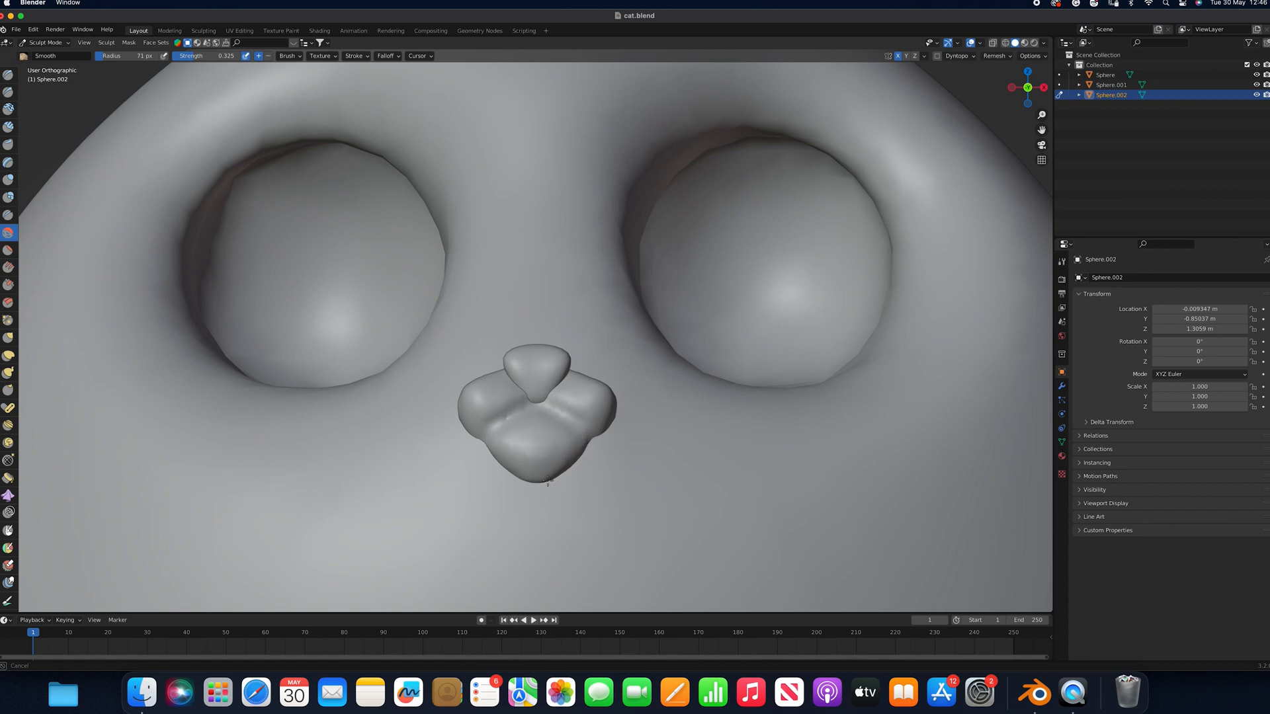
mouse_move(491, 428)
left_mouse_down()
mouse_move(539, 405)
mouse_move(519, 395)
left_mouse_up()
Adjust the inner muzzle below the nose with the Grab brush and carve the mouth seams with a smaller Draw brush
key("g")
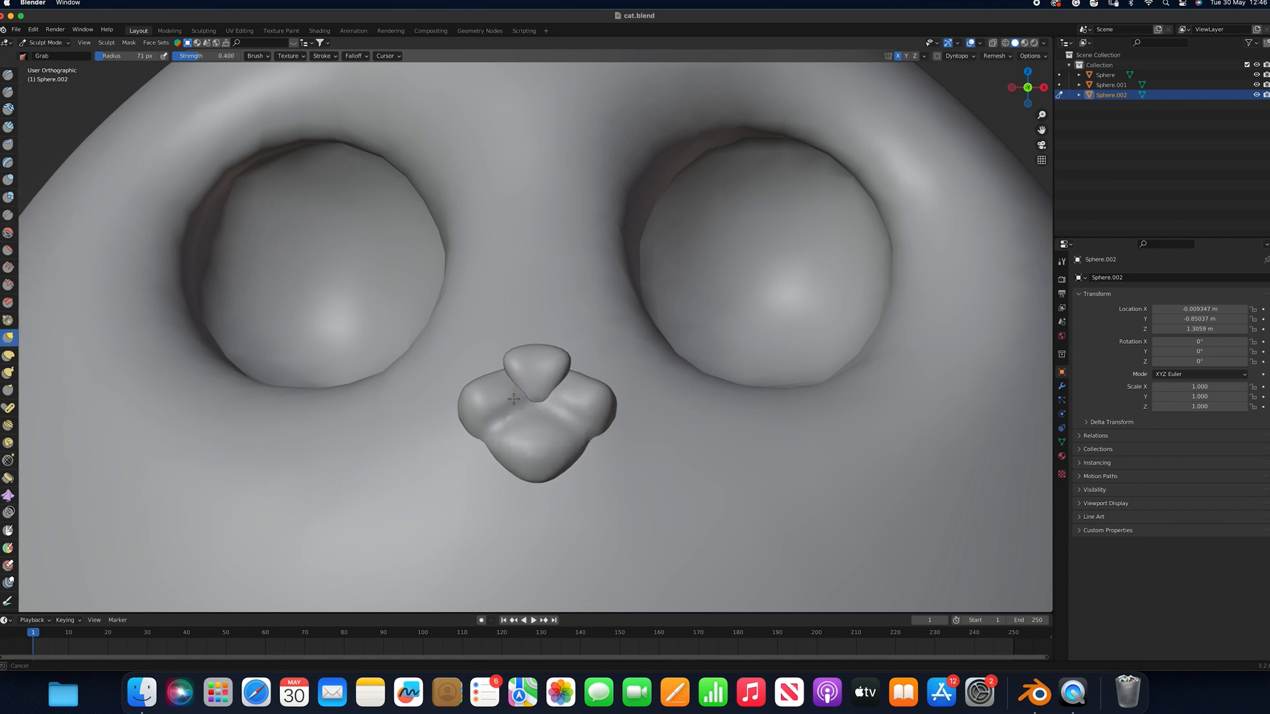
left_click_drag(519, 394, 522, 397)
key("x")
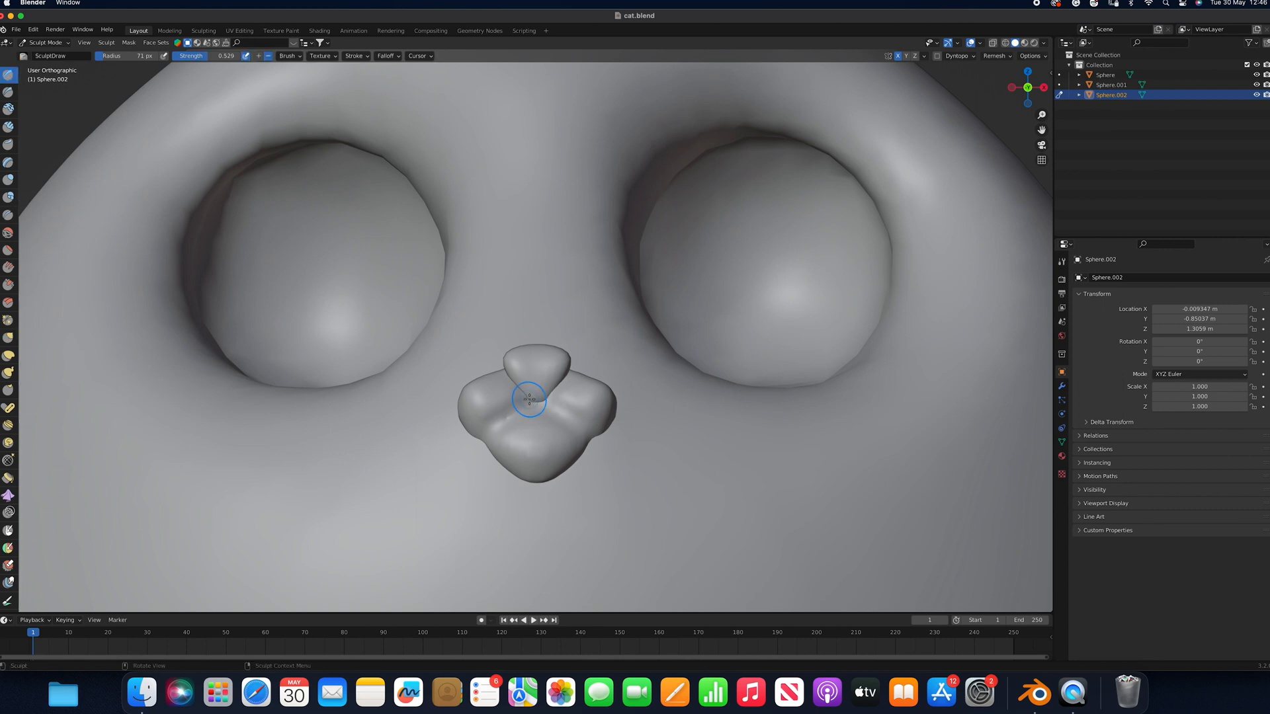
key("bracketleft")
key("bracketleft")
key("bracketleft")
key("bracketleft")
mouse_move(531, 403)
left_mouse_down()
mouse_move(513, 414)
mouse_move(530, 403)
mouse_move(581, 433)
mouse_move(539, 406)
left_mouse_up()
Smooth the carved mouth seams and the sides of the lower mouth with a 50 px Smooth brush
left_click(8, 233)
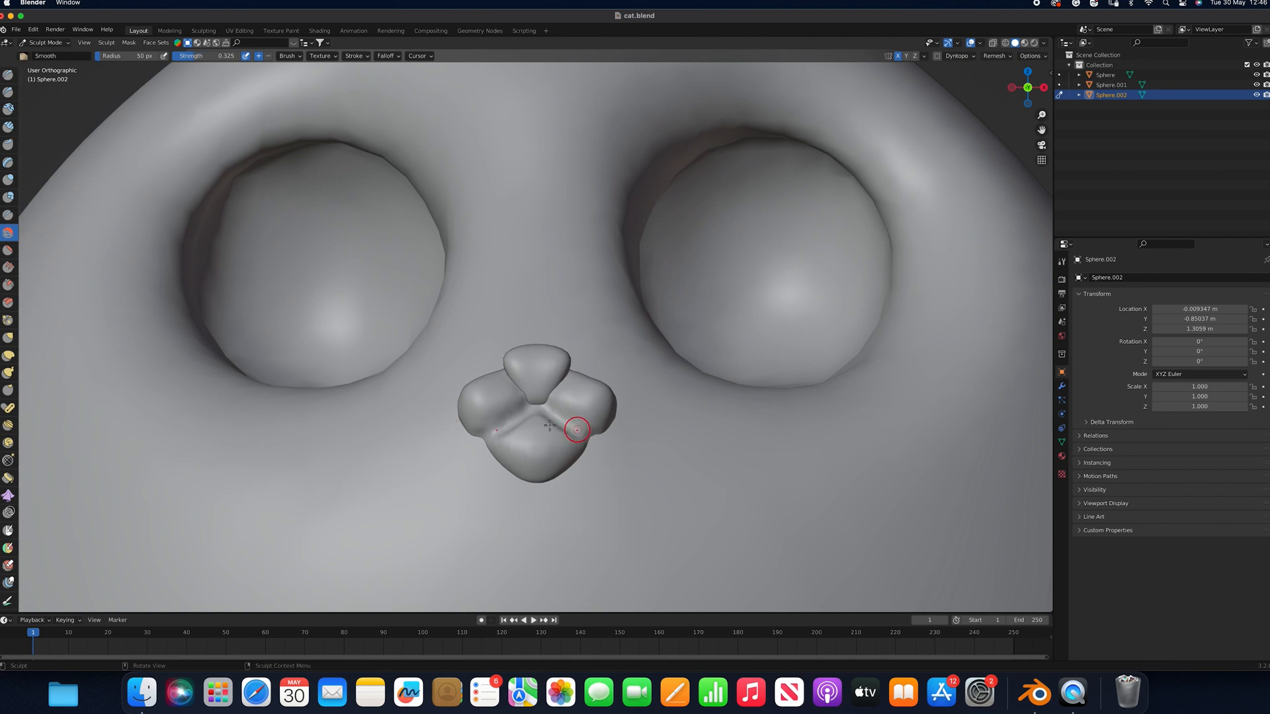
mouse_move(533, 416)
left_mouse_down()
mouse_move(504, 429)
mouse_move(565, 418)
mouse_move(595, 468)
mouse_move(508, 456)
left_mouse_up()
mouse_move(583, 465)
left_mouse_down()
mouse_move(585, 417)
mouse_move(558, 371)
mouse_move(614, 433)
mouse_move(595, 455)
left_mouse_up()
Pull the side contours where the muzzle meets the lower mouth outward with a 101 px Grab brush
left_click(8, 337)
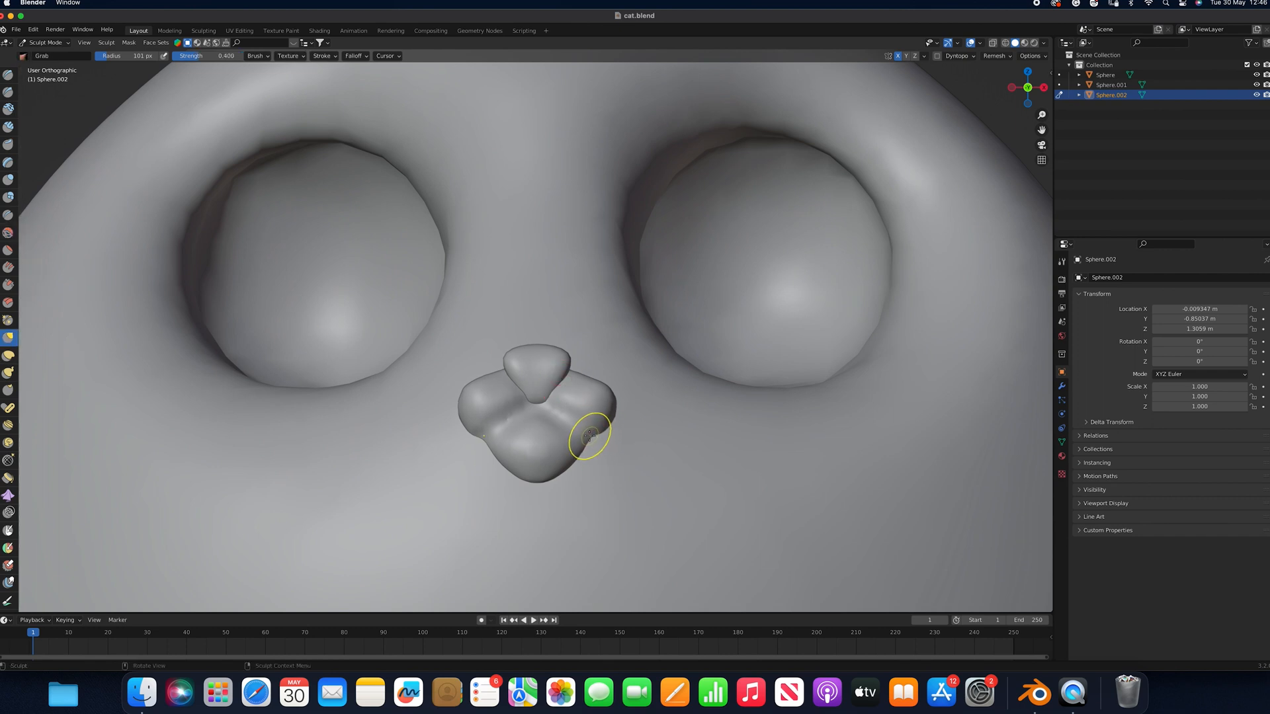
left_click_drag(585, 447, 602, 439)
scroll(611, 439, "right", 10)
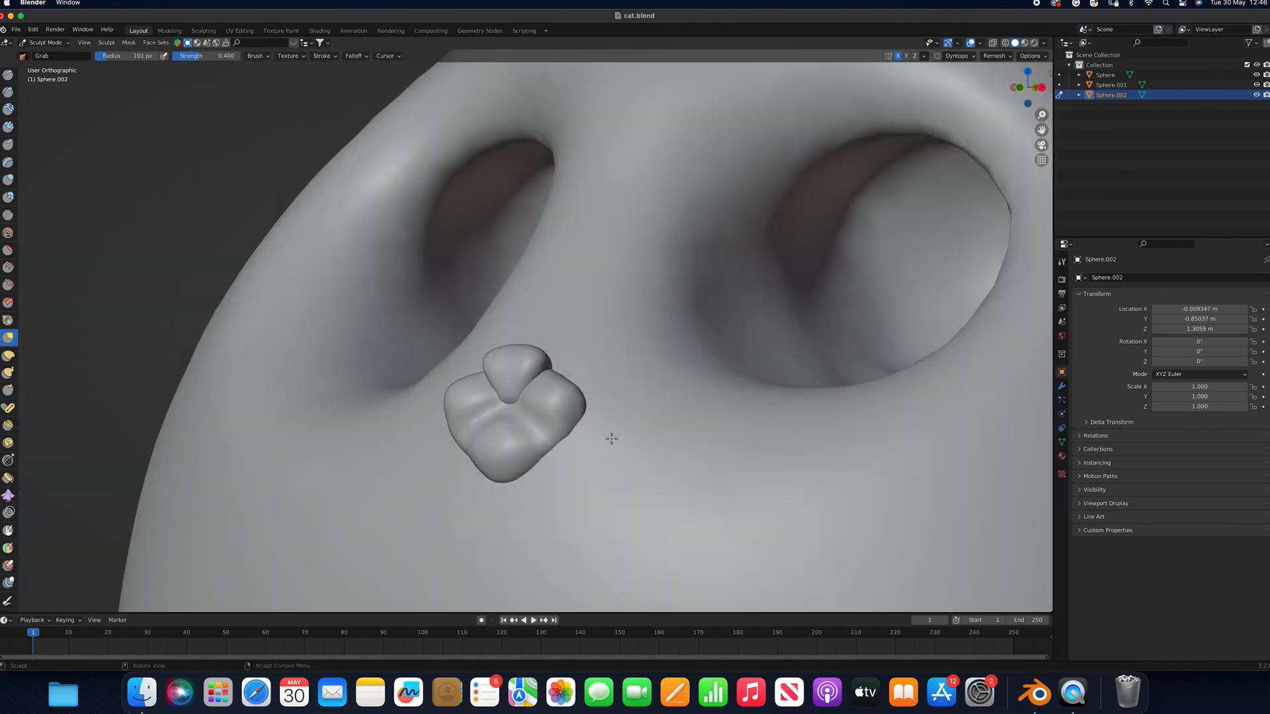
Switch to sculpting the head and pull the brow above the eye sockets forward in side view with a 384 px Grab brush
left_click(46, 42)
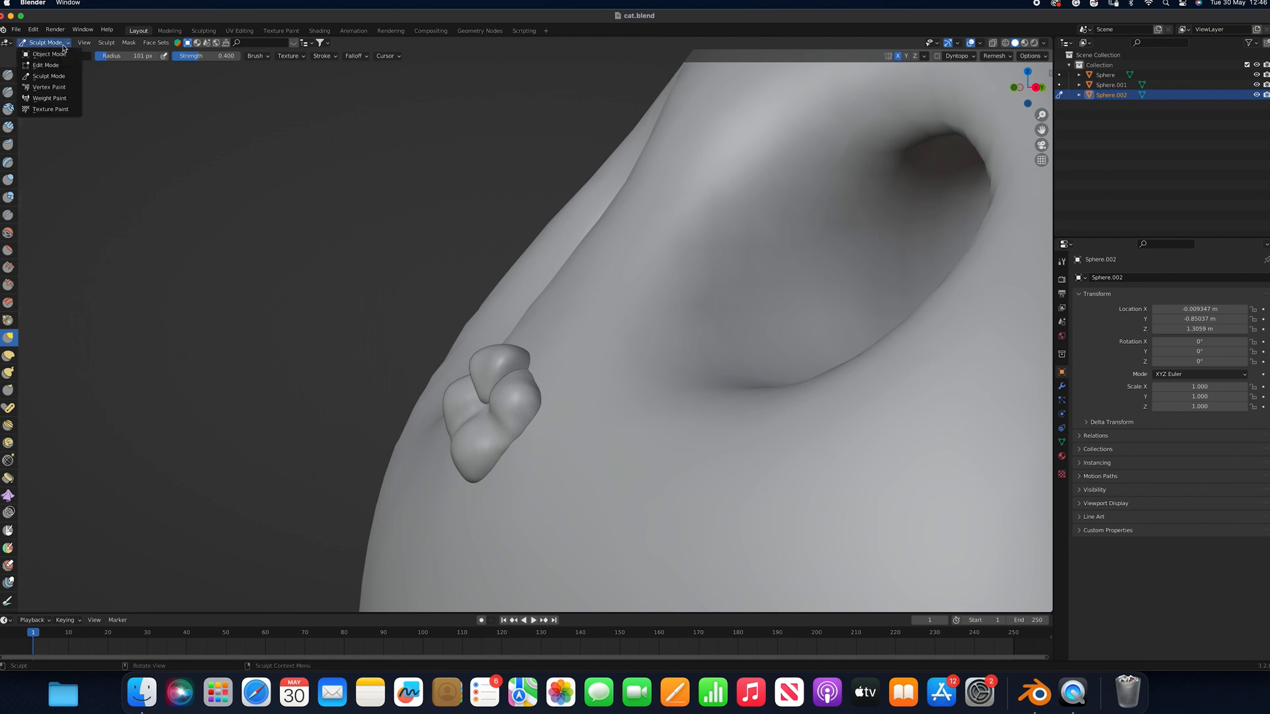
left_click(47, 51)
scroll(640, 350, "down", 5)
left_click(665, 342)
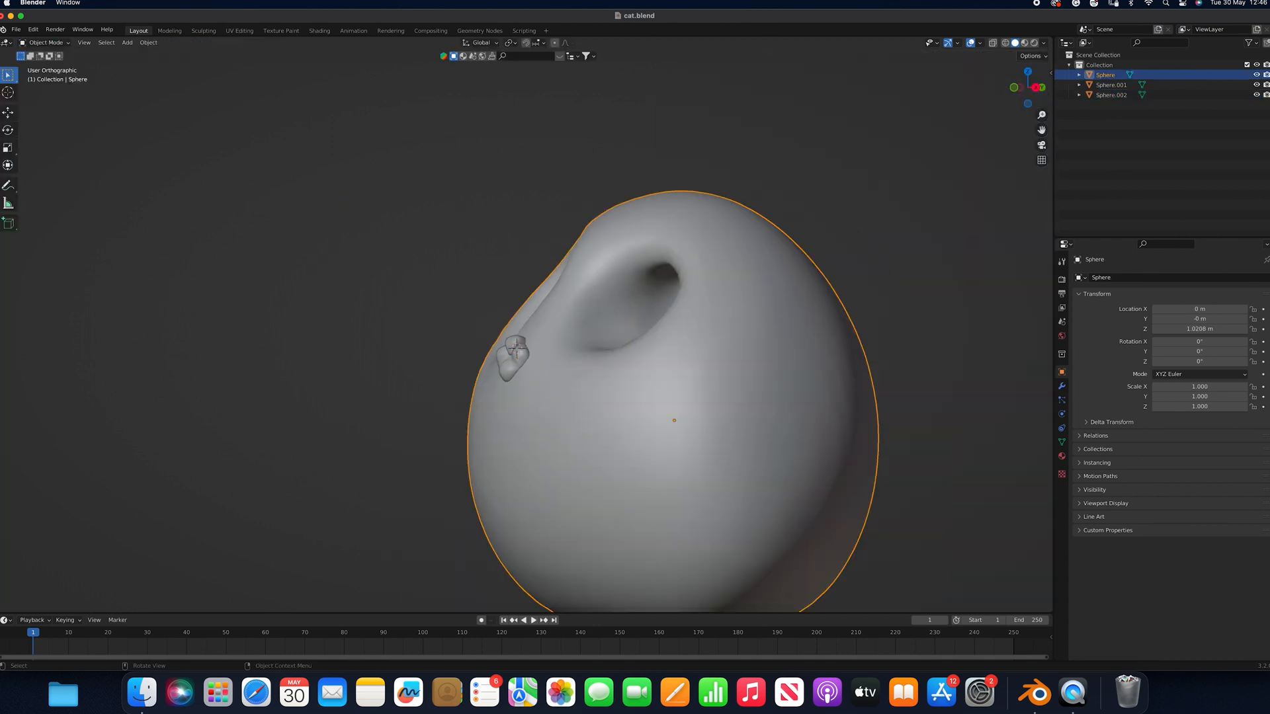
left_click(46, 43)
left_click(61, 77)
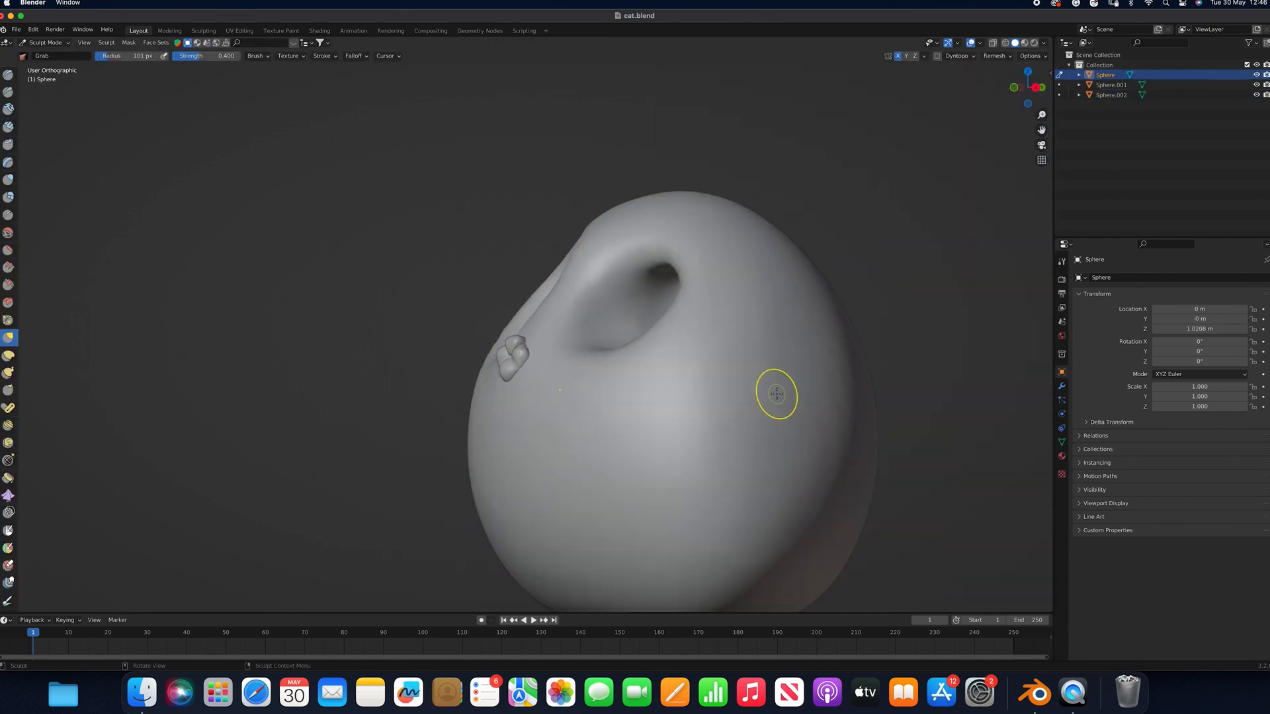
key("KP_3")
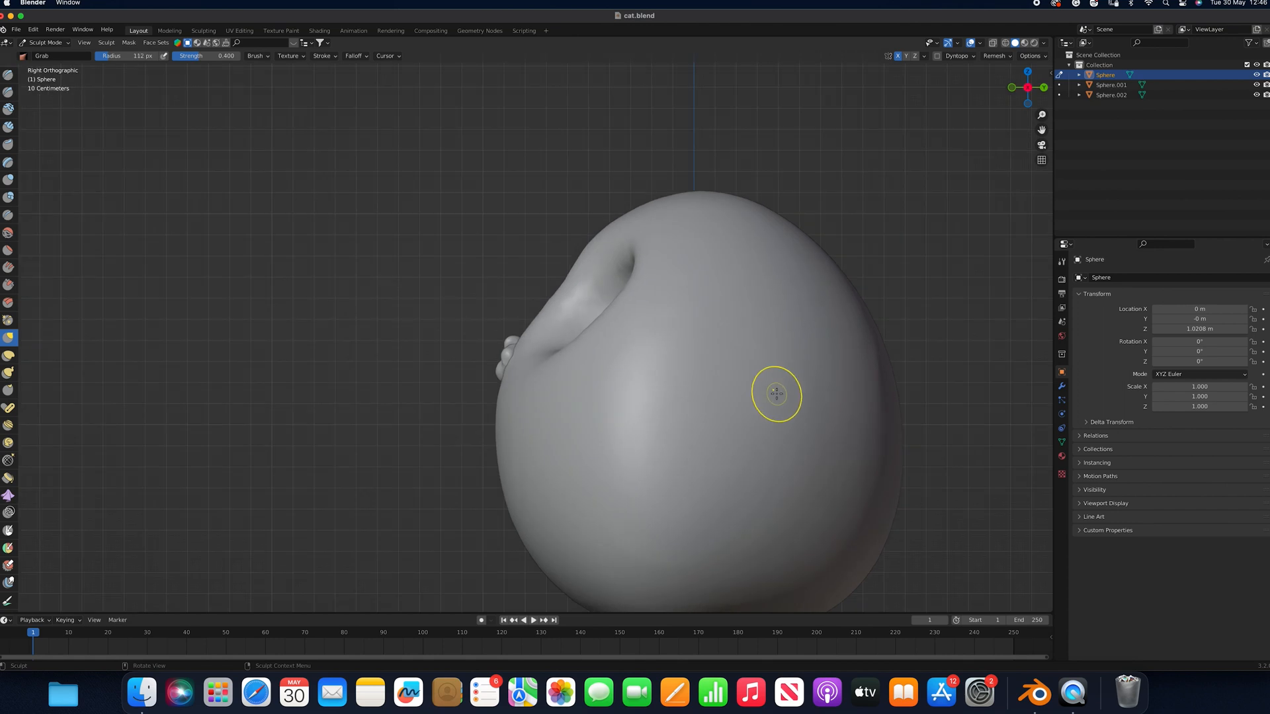
key("f")
left_click_drag(628, 240, 586, 234)
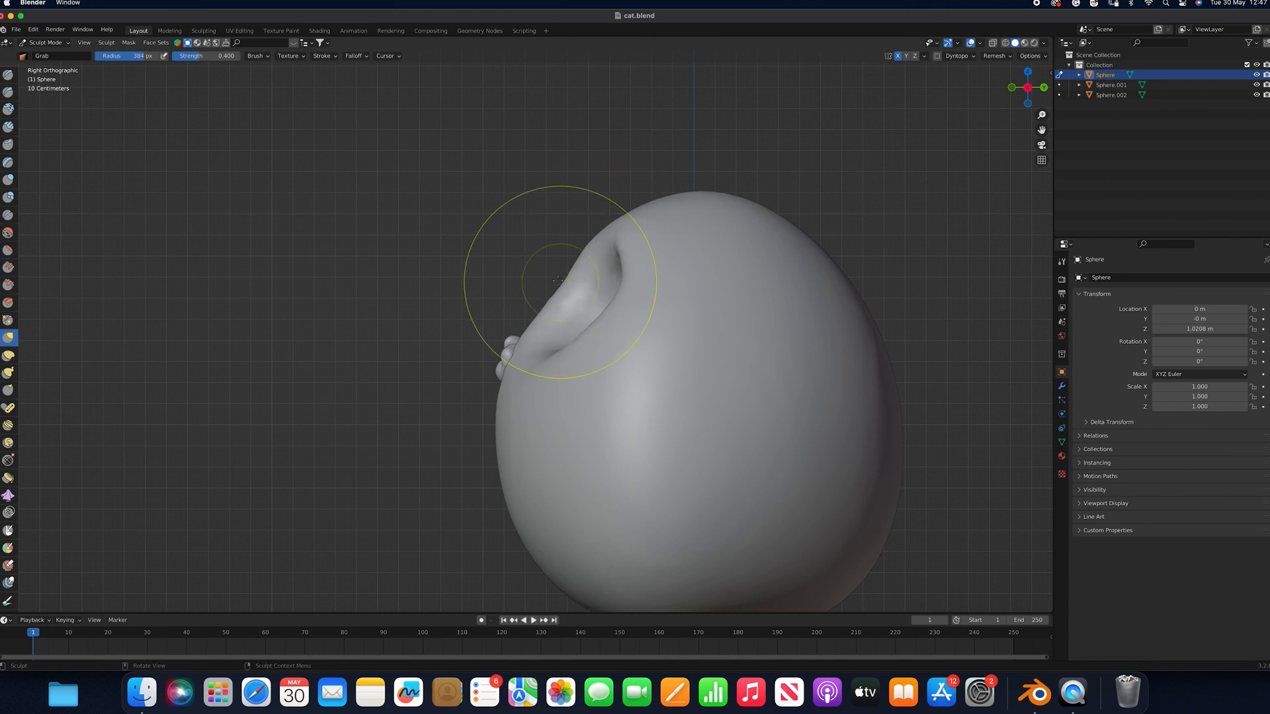
mouse_move(564, 297)
left_mouse_down()
mouse_move(536, 228)
mouse_move(564, 222)
left_mouse_up()
left_click_drag(613, 272, 580, 240)
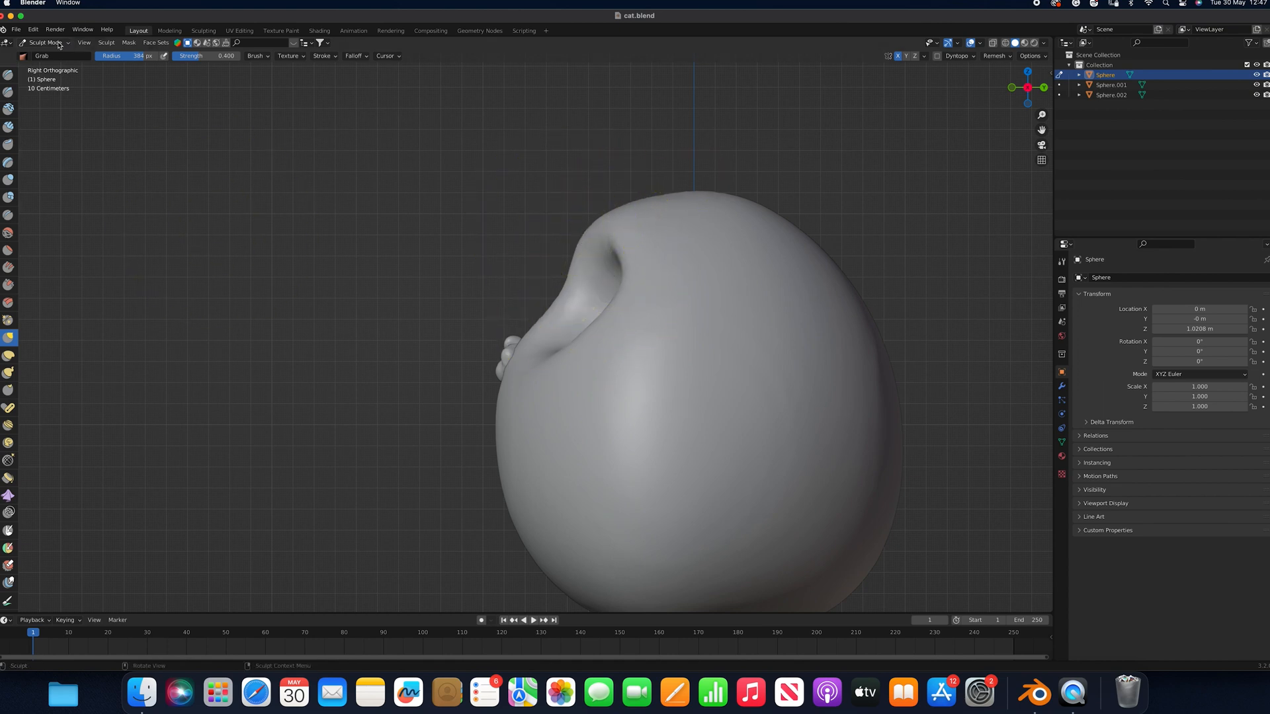
Build up the nose bridge between the eye sockets with a 105 px Draw brush set to add
left_click(8, 74)
mouse_move(401, 310)
middle_mouse_down()
mouse_move(397, 291)
mouse_move(503, 344)
middle_mouse_up()
key("bracketleft")
left_click(259, 57)
key("bracketleft")
key("bracketleft")
key("bracketleft")
left_click_drag(526, 335, 524, 337)
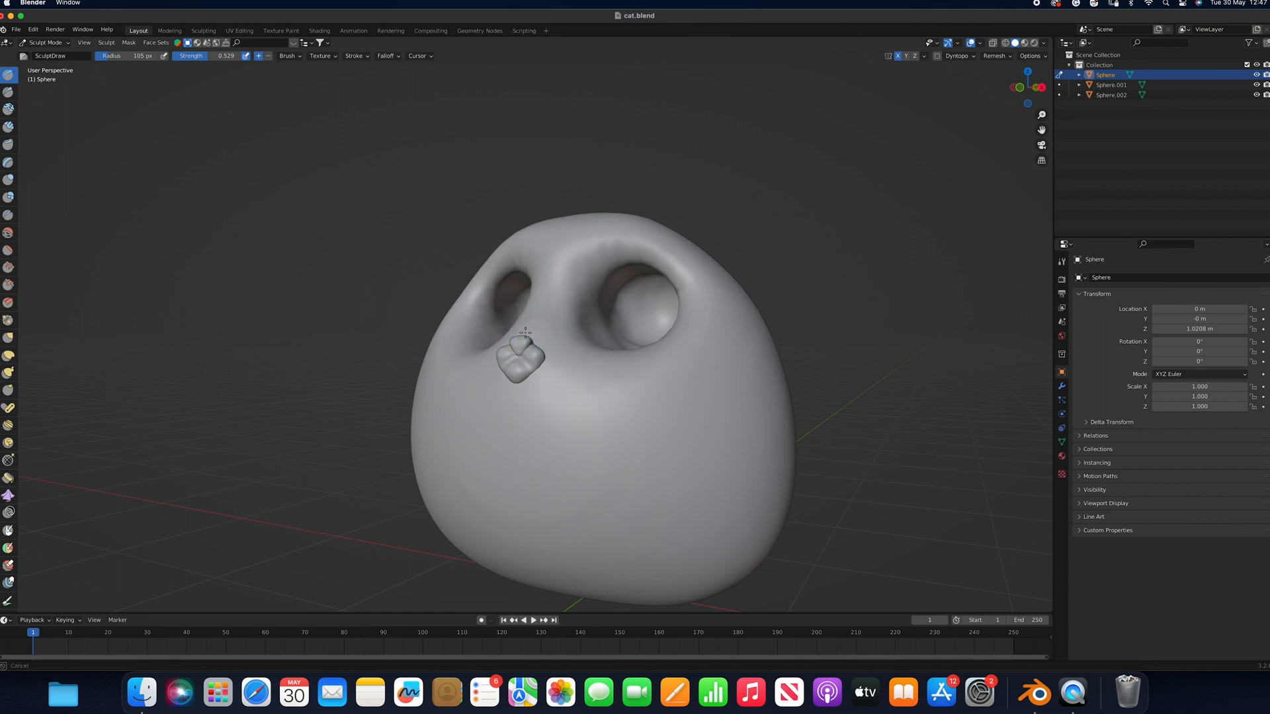
left_click_drag(525, 334, 526, 330)
key("KP_3")
left_click(562, 289)
Push the raised nose bridge back toward the head in side view with a 105 px Grab brush
left_click(9, 338)
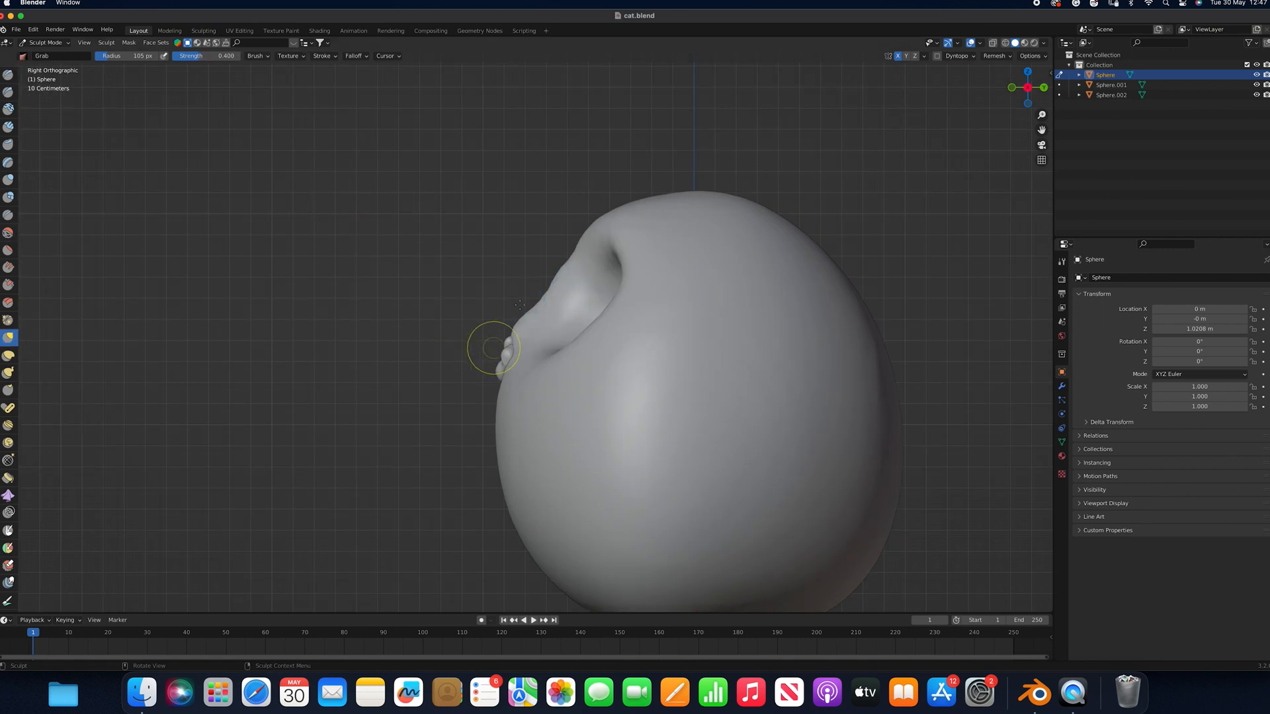
left_click_drag(555, 272, 566, 279)
mouse_move(515, 318)
left_mouse_down()
mouse_move(538, 339)
mouse_move(529, 319)
left_mouse_up()
Smooth the front of the head, the nose bridge and the eye socket surroundings with a 193 px Smooth brush
key("shift+s")
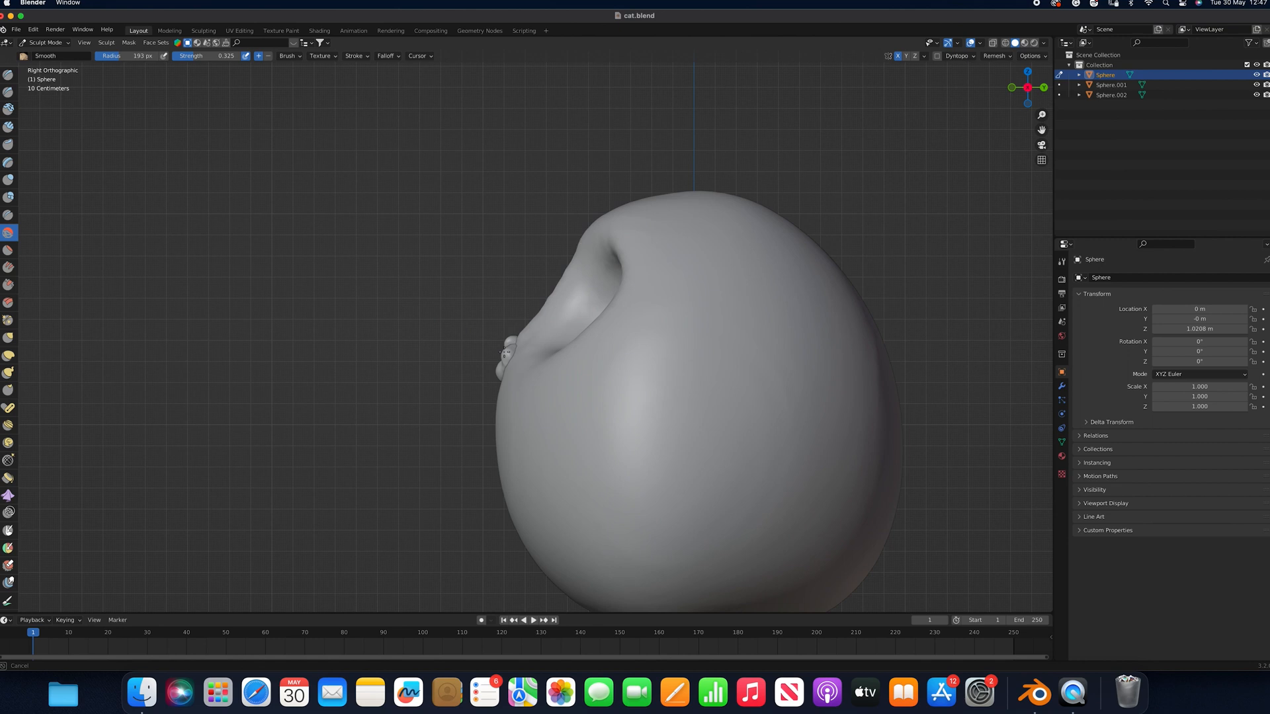
left_click_drag(495, 442, 504, 435)
scroll(540, 404, "left", 10)
left_click_drag(580, 242, 690, 394)
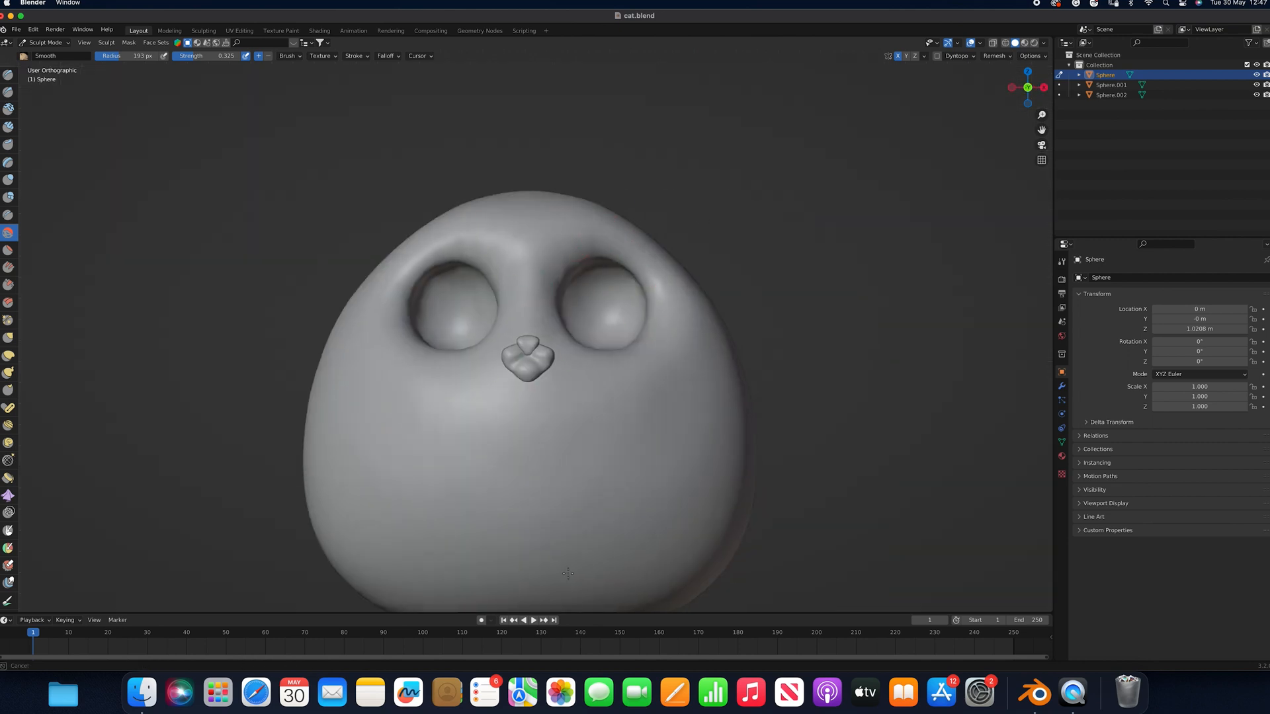
left_click_drag(490, 314, 695, 385)
left_click_drag(611, 256, 576, 257)
left_click_drag(596, 355, 655, 377)
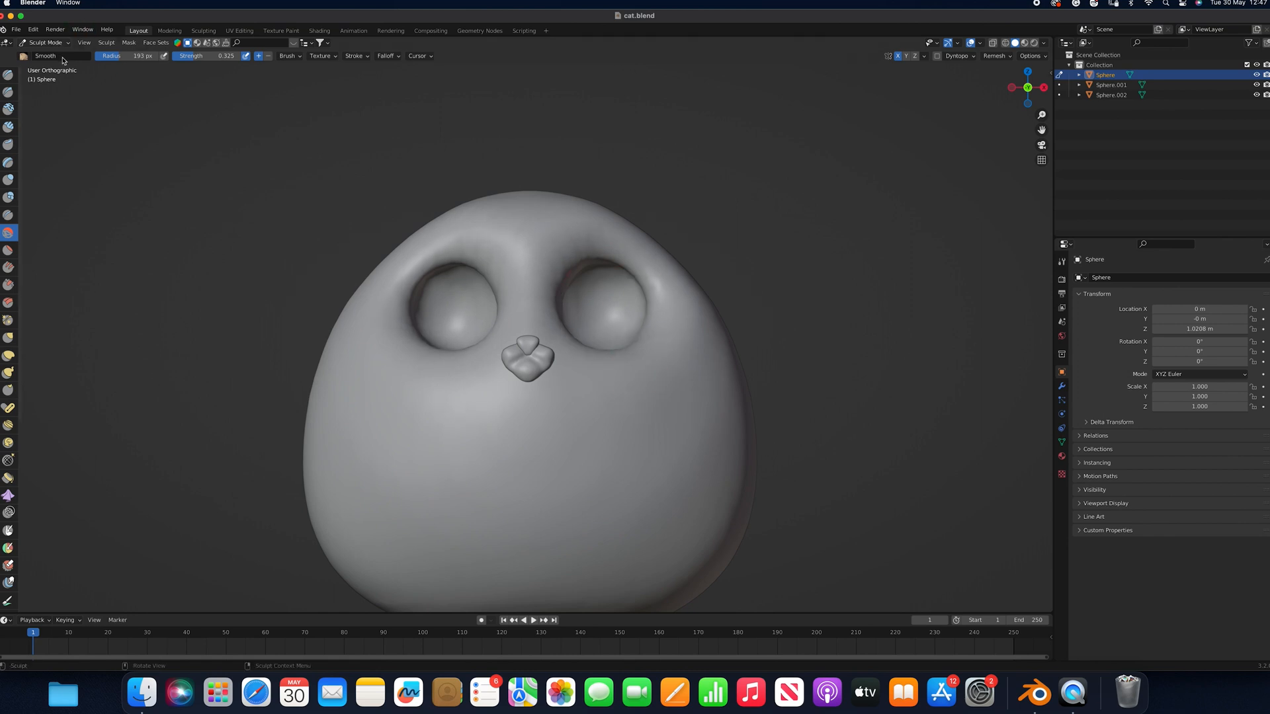
Switch to sculpting the mouth and carve the seams between the muzzle lobes and lower mouth with a 45 px Crease brush
left_click(45, 43)
left_click(64, 60)
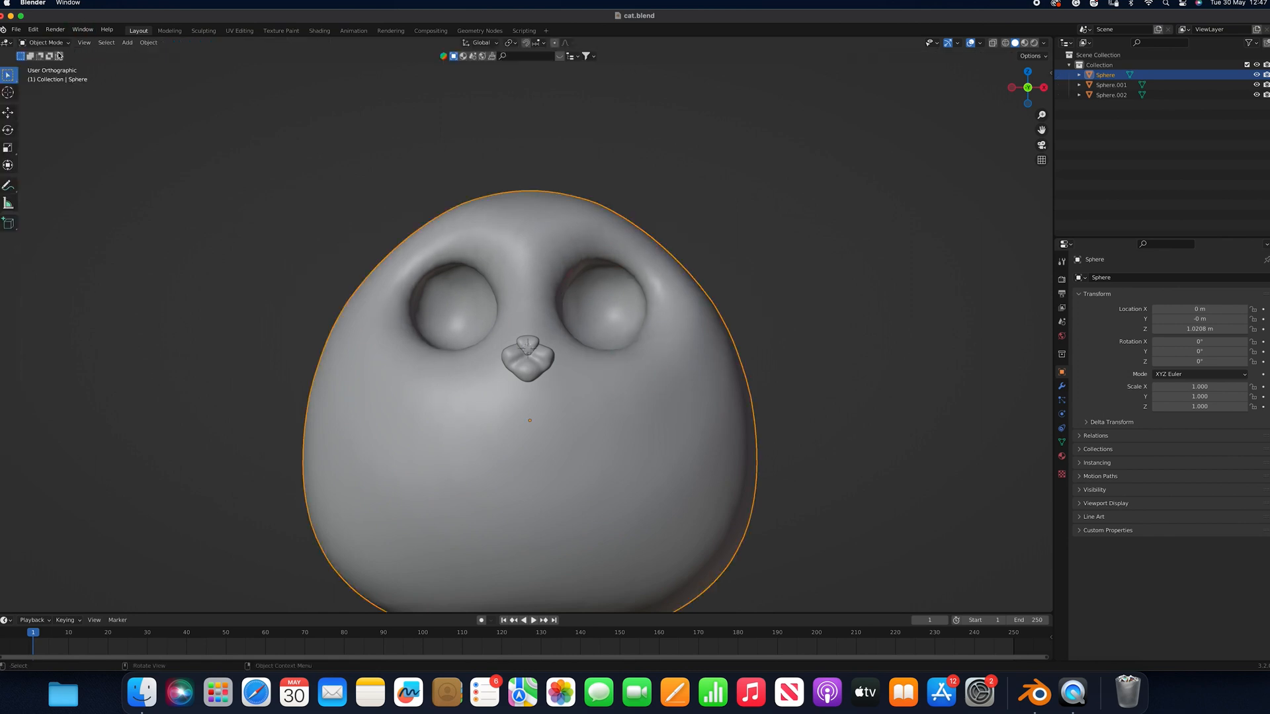
left_click(531, 361)
left_click(40, 43)
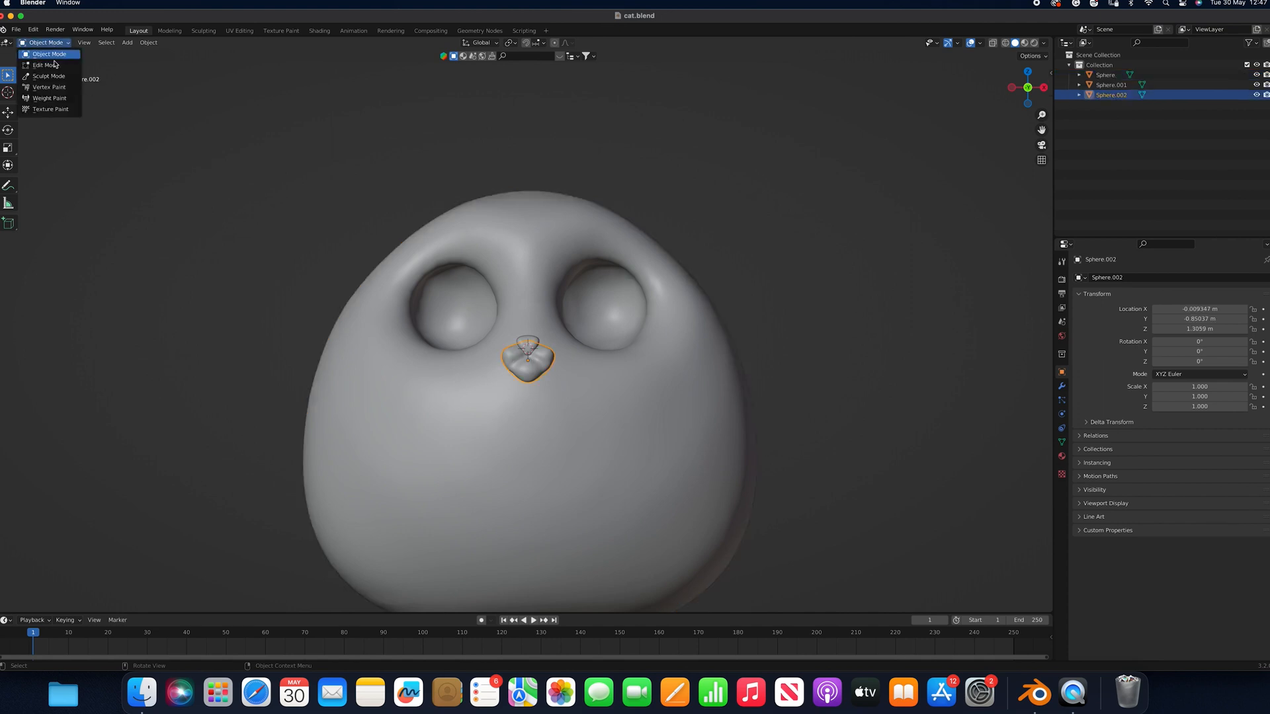
left_click(47, 68)
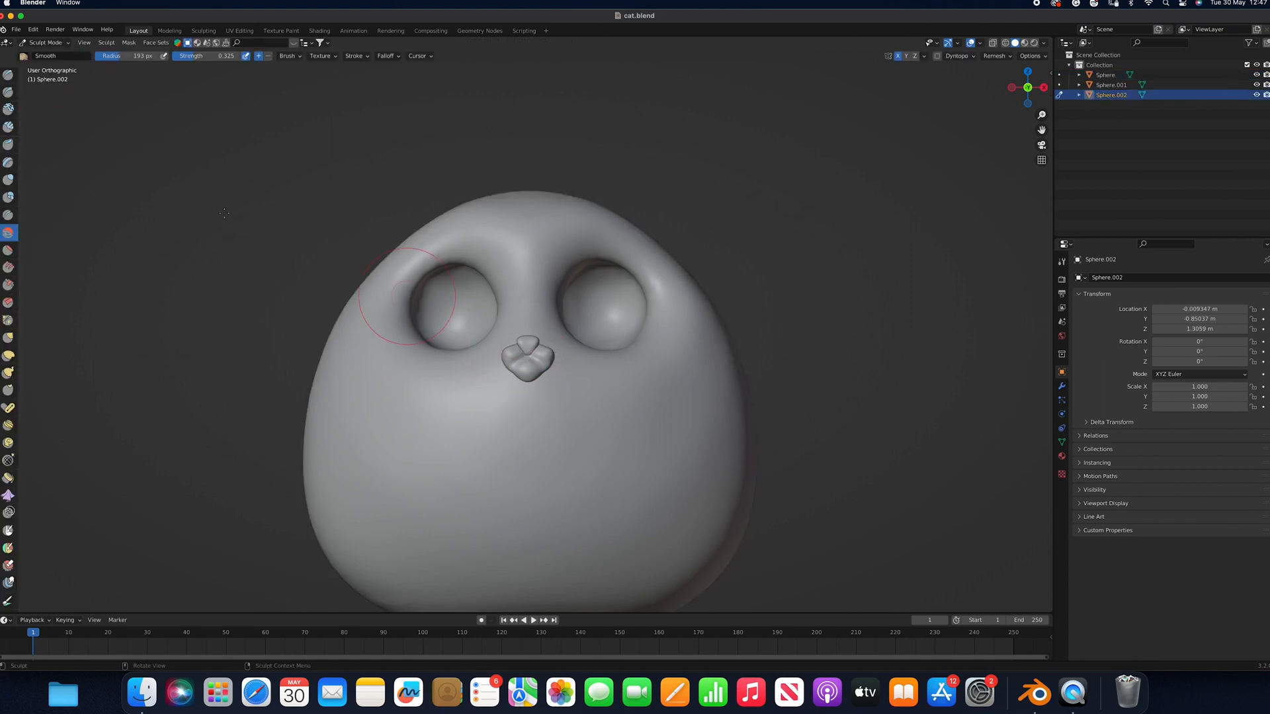
left_click(8, 215)
scroll(394, 210, "up", 7)
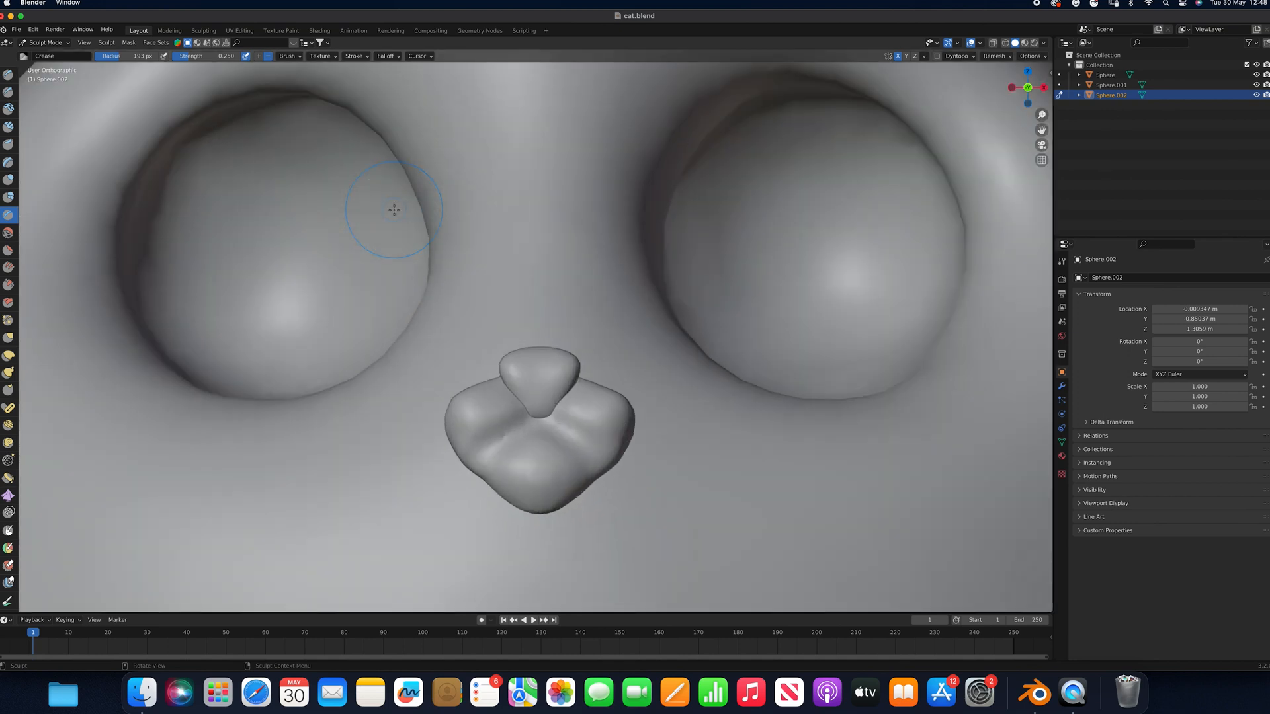
key("f")
left_click_drag(527, 420, 521, 423)
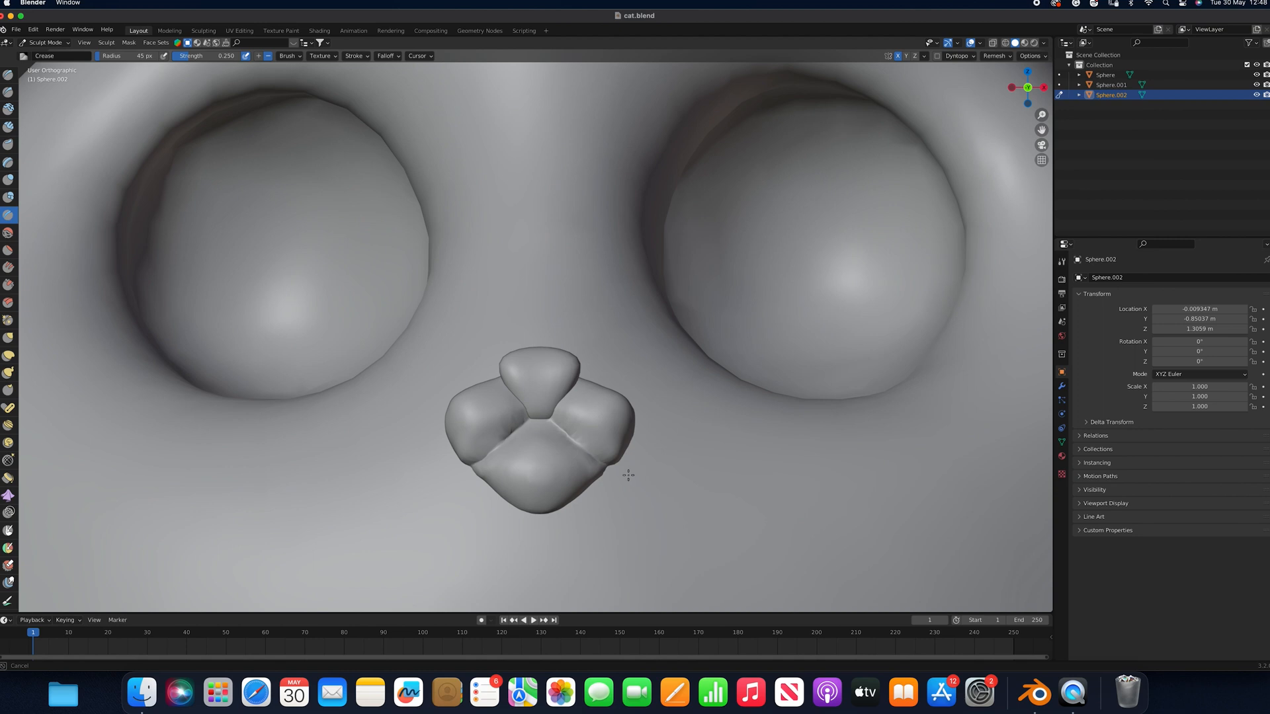
Refine the mouth seams just below the nose with an 18 px Draw brush and the Crease brush
key("x")
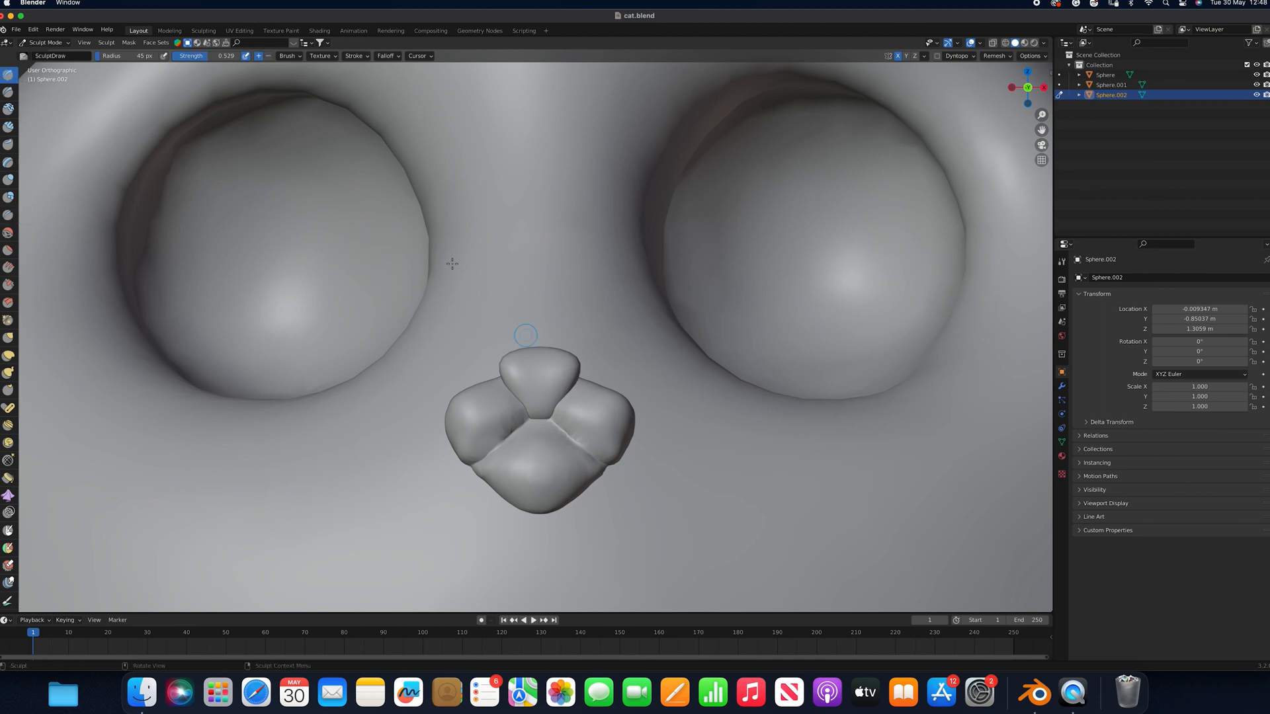
key("f")
left_click(541, 411)
left_click_drag(529, 416, 506, 435)
key("shift+c")
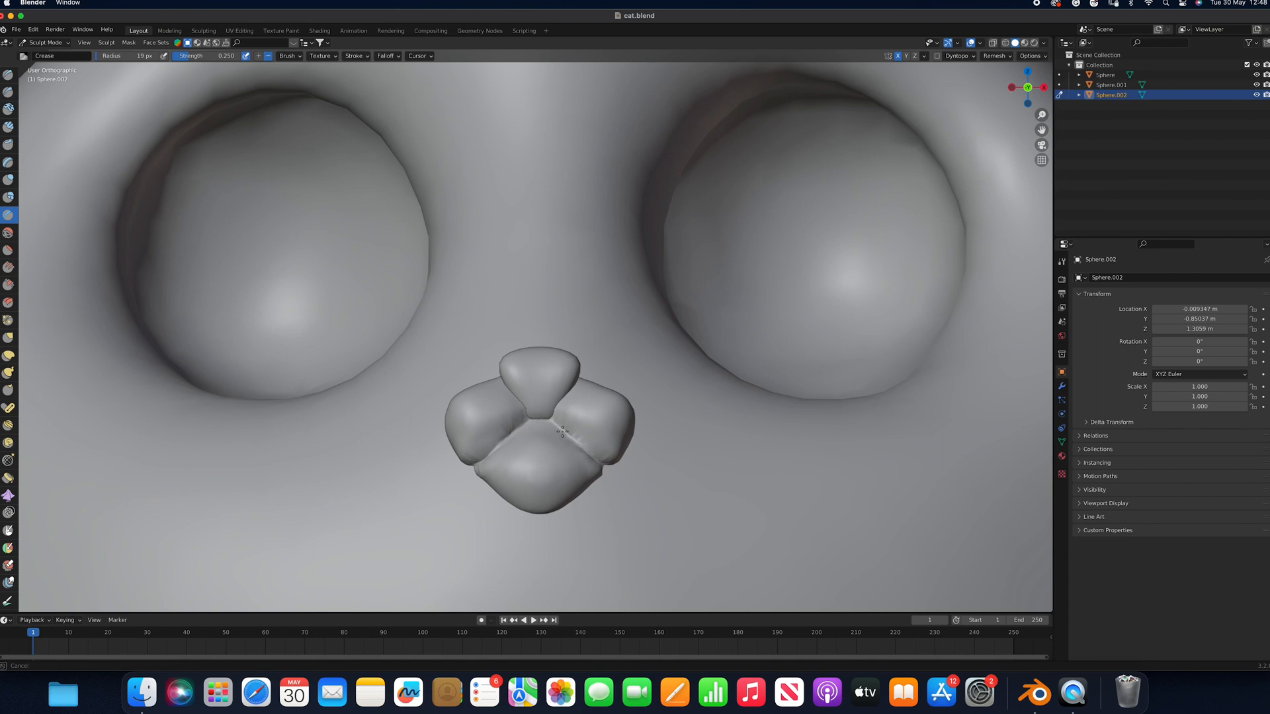
Smooth the mouth seams at 48 px and the outer muzzle at 78 px, and return to Object Mode
key("s")
key("f")
mouse_move(471, 480)
left_mouse_down()
mouse_move(483, 447)
mouse_move(472, 461)
left_mouse_up()
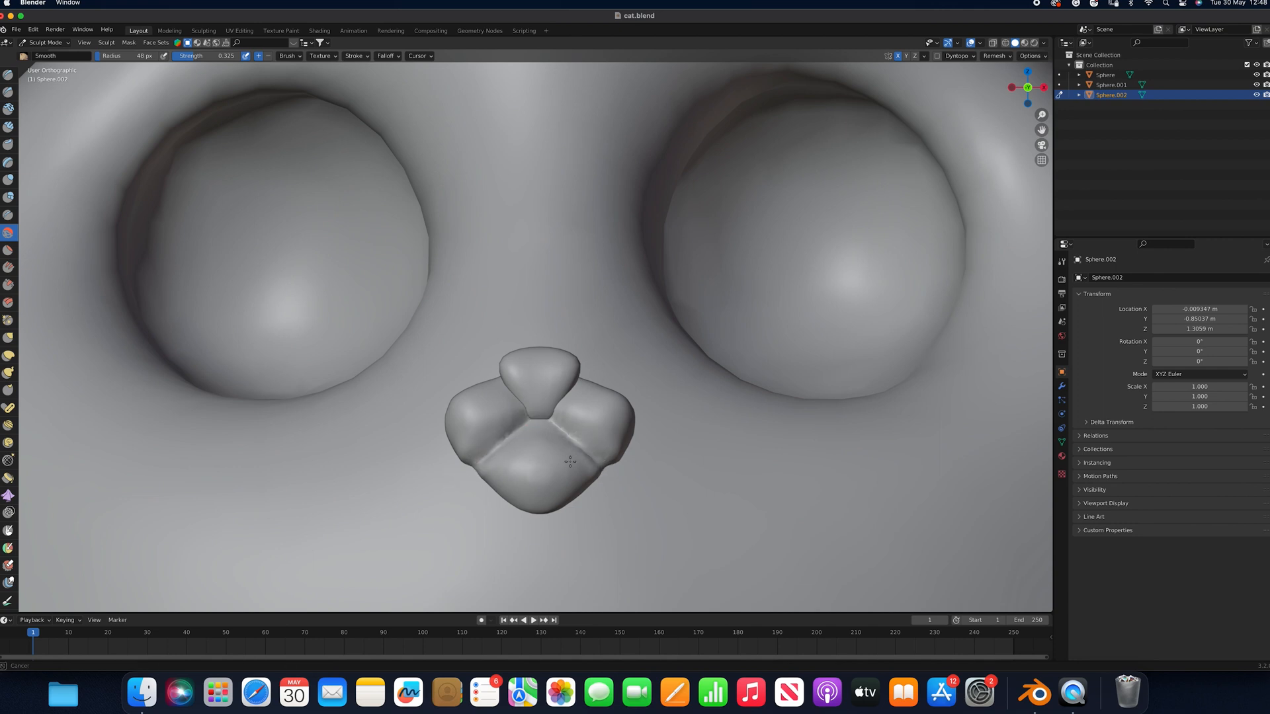
mouse_move(557, 421)
left_mouse_down()
mouse_move(555, 435)
mouse_move(448, 493)
left_mouse_up()
key("bracketright")
key("bracketright")
key("bracketright")
key("bracketright")
key("bracketright")
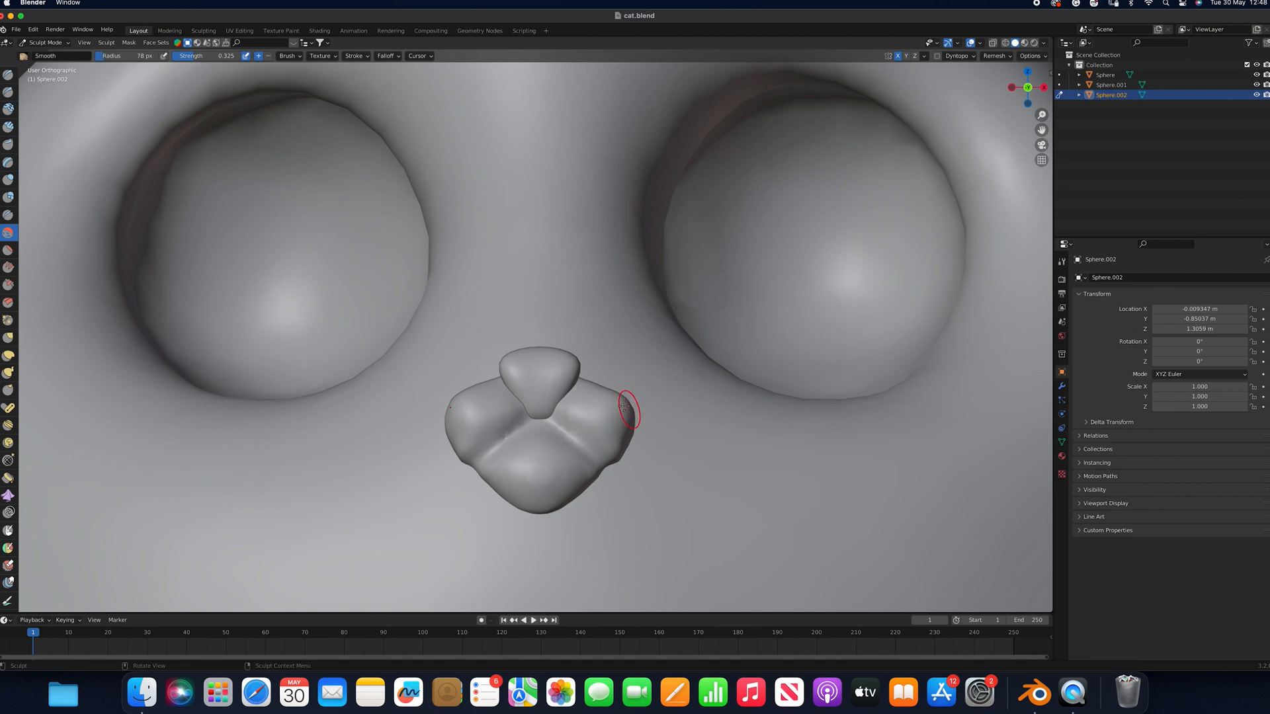
left_click_drag(621, 402, 620, 463)
left_click(50, 43)
left_click(67, 64)
Add a UV sphere for the eye, shade it smooth and scale it down to 0.289
scroll(544, 368, "down", 10)
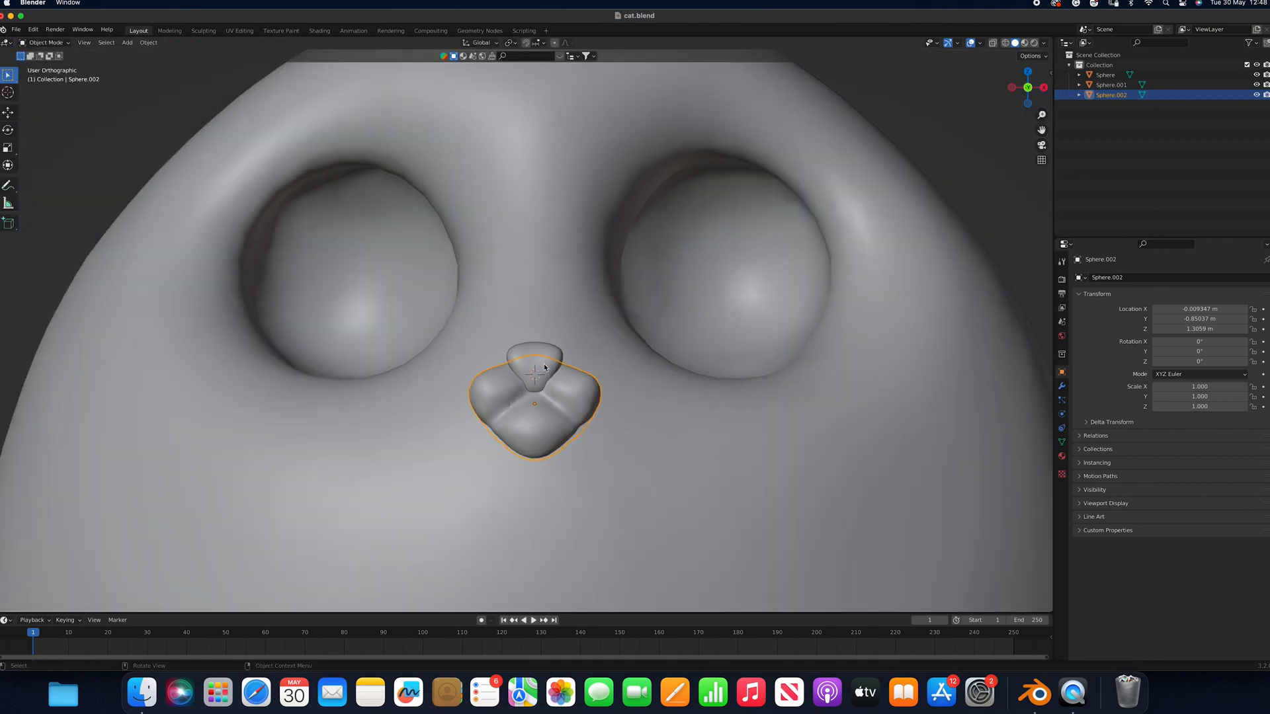
left_click(733, 292)
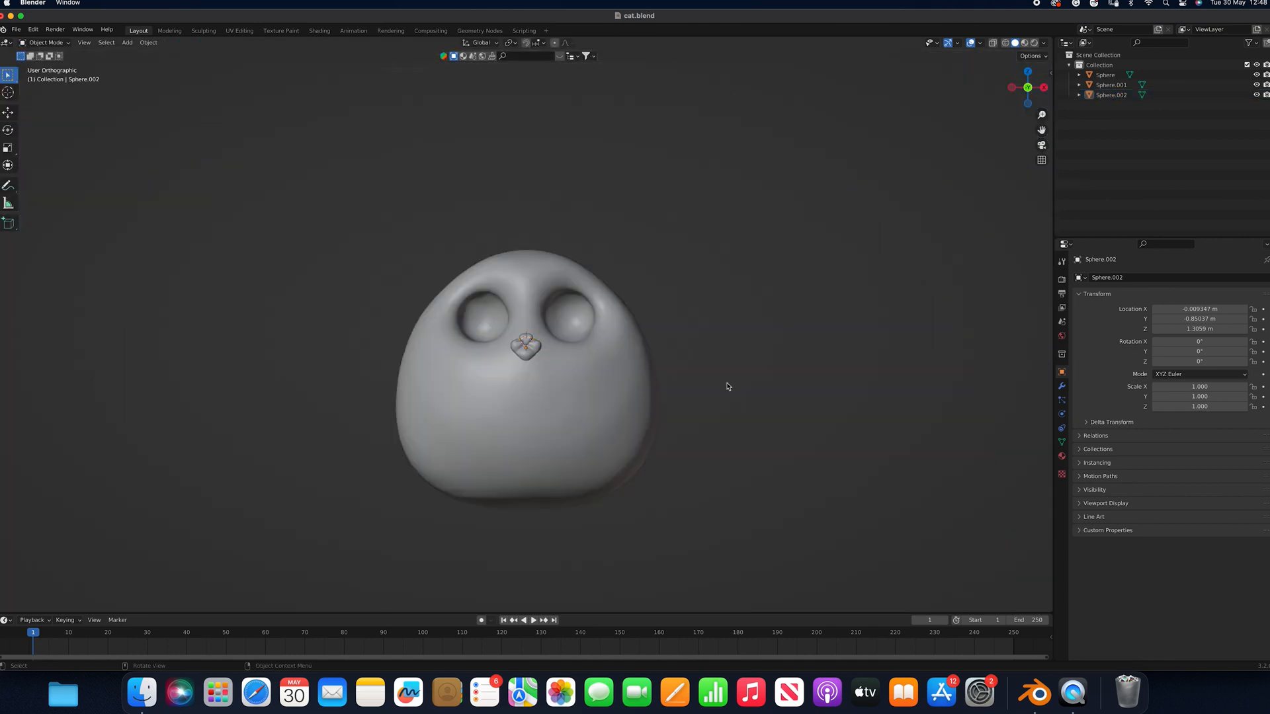
scroll(727, 387, "up", 3)
key("shift+a")
mouse_move(728, 383)
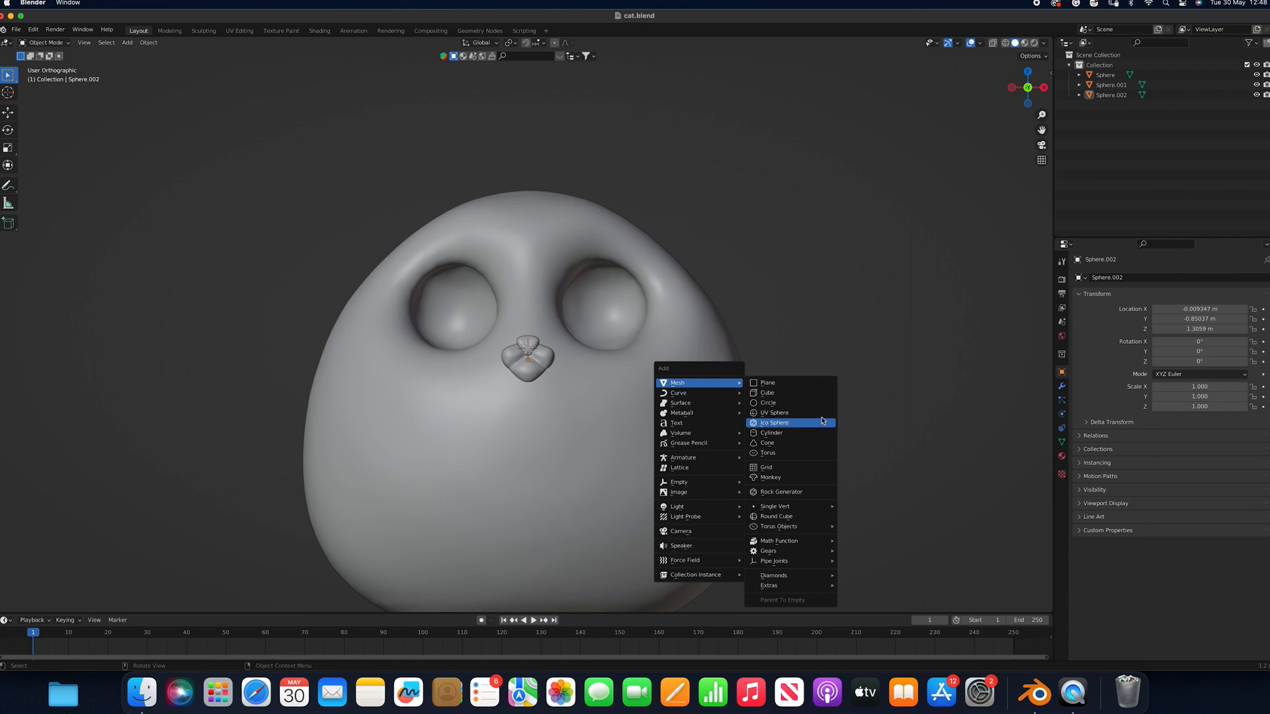
left_click(822, 421)
right_click(790, 283)
left_click(790, 285)
key("s")
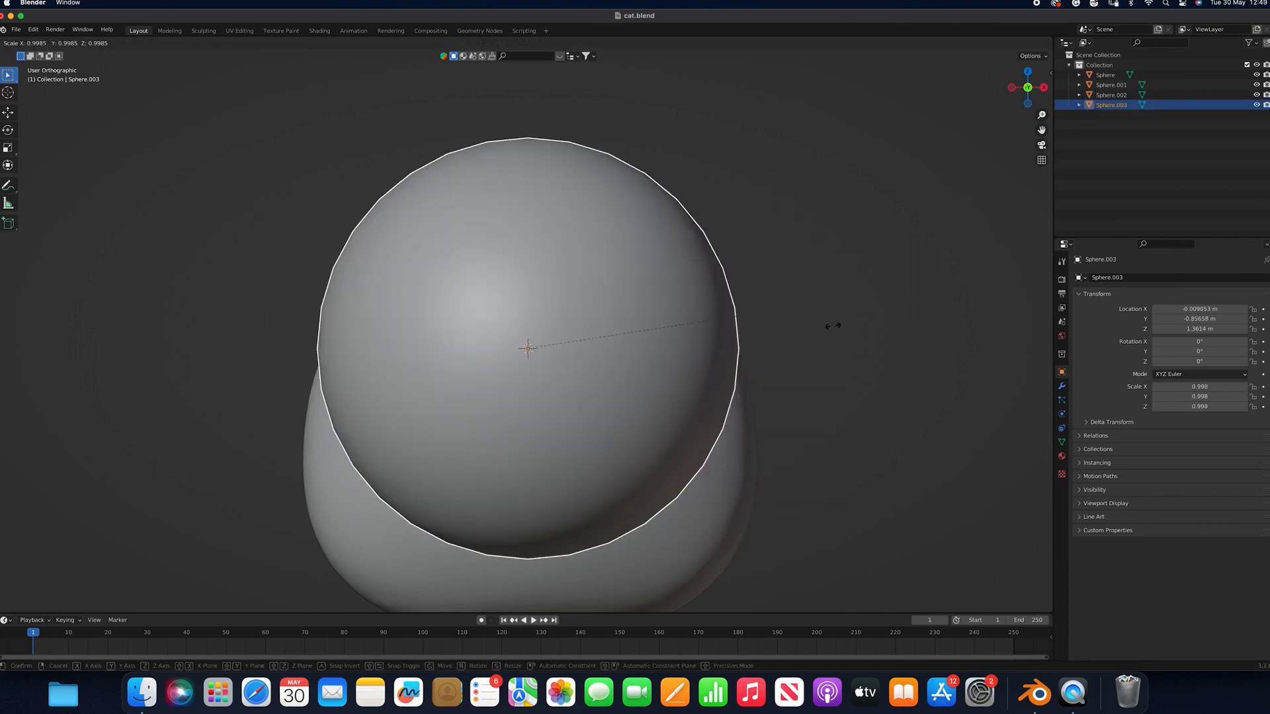
left_click(632, 323)
Move the eye sphere into the +X eye socket, at about X 0.326 m, Y -0.313 m and Z 1.573 m
key("g")
key("x")
left_click(702, 332)
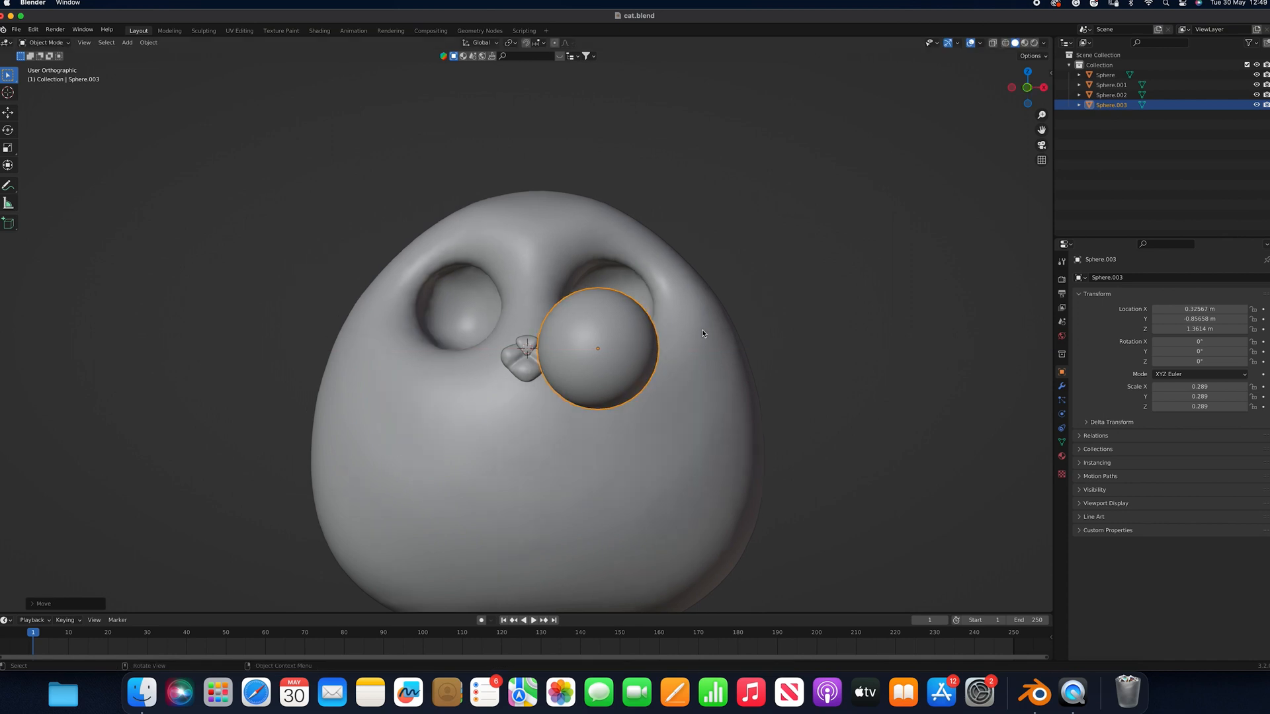
key("KP_3")
key("g")
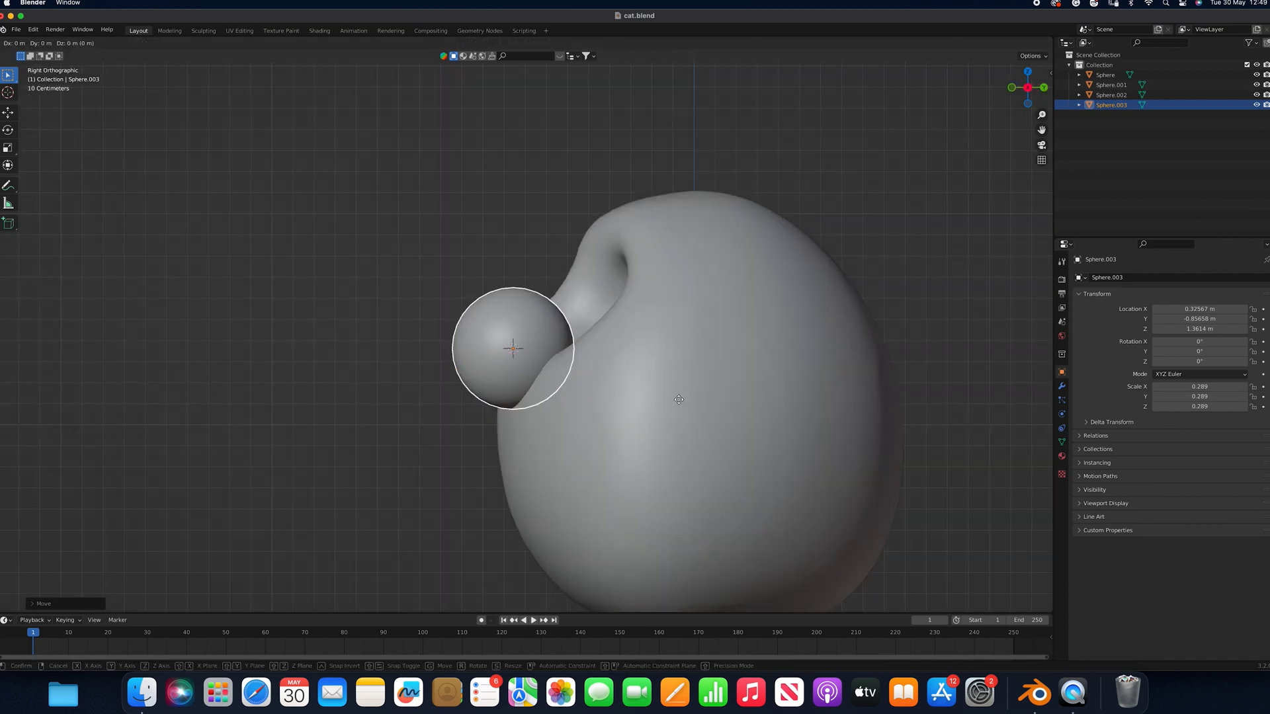
key("y")
left_click(793, 395)
key("g")
key("z")
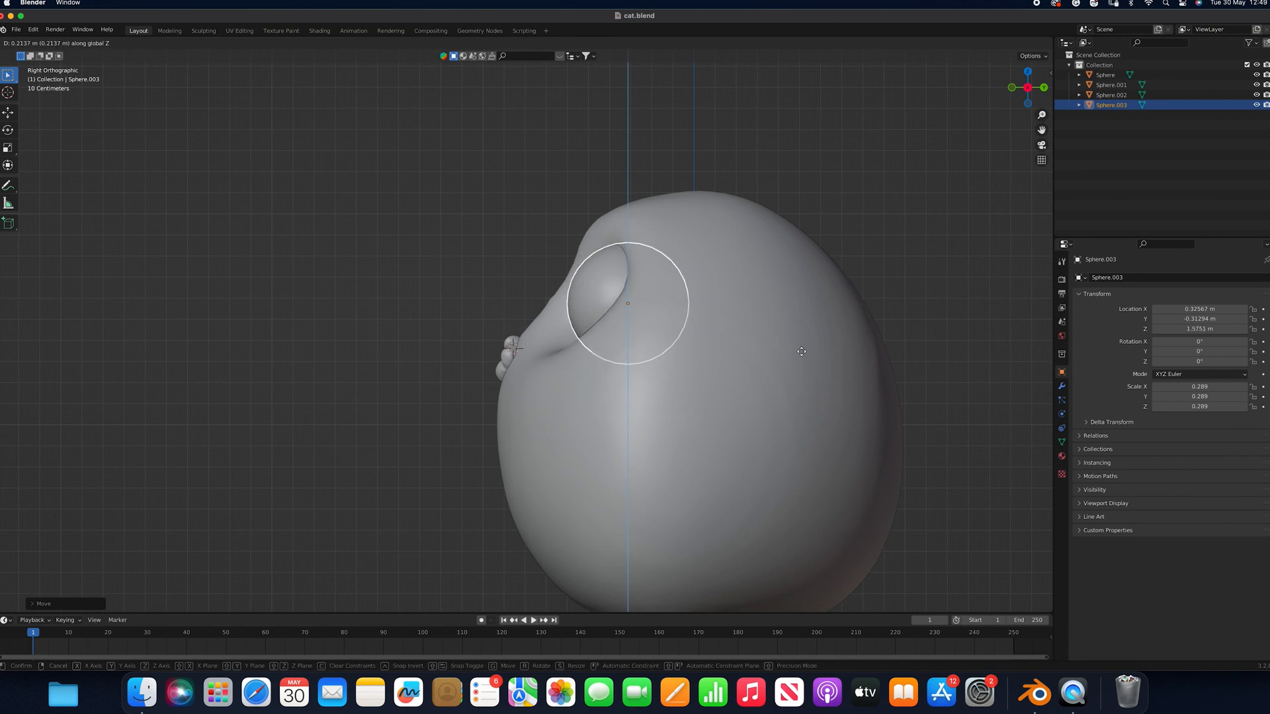
left_click(800, 350)
Rotate the eye sphere 90° about X and adjust its tilt to 69.3°
type("rx90")
key("Return")
key("Tab")
key("Tab")
key("r")
key("x")
left_click(772, 410)
Bring the eye sphere forward along Y to about -0.466 m so it fills the socket
middle_click_drag(816, 368, 953, 228)
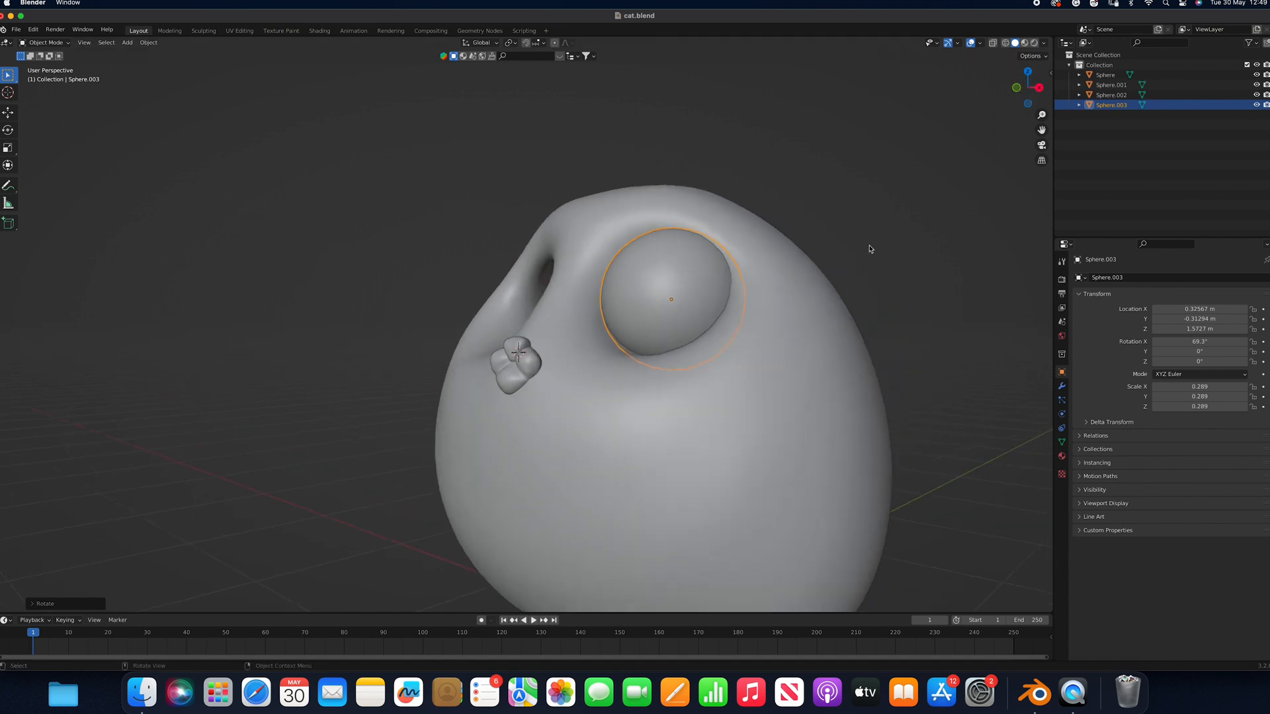
left_click(1019, 90)
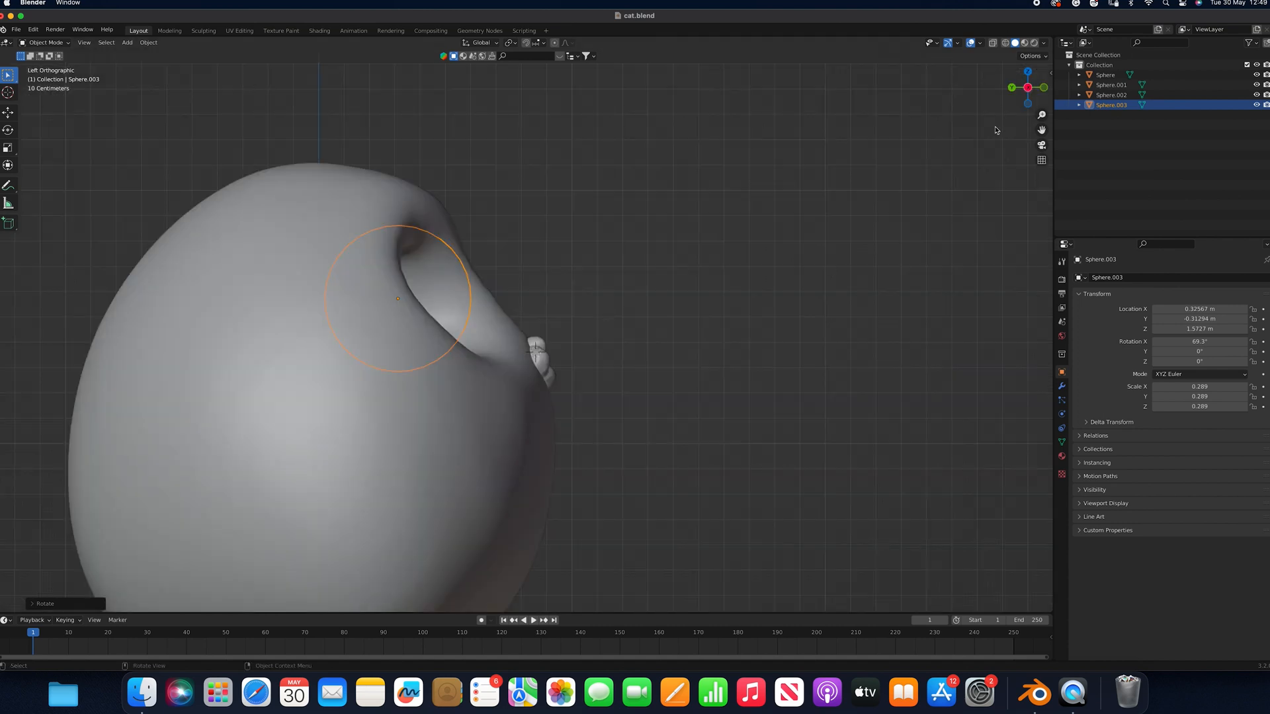
left_click(1043, 88)
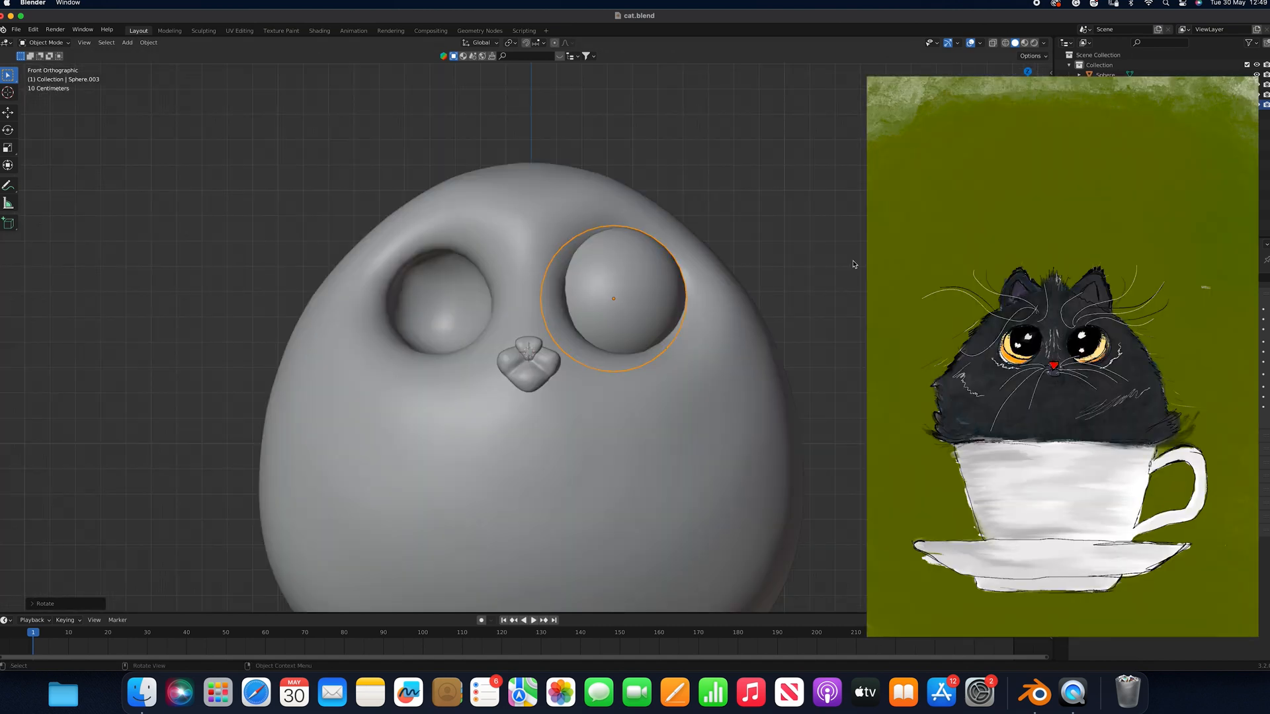
key("g")
key("y")
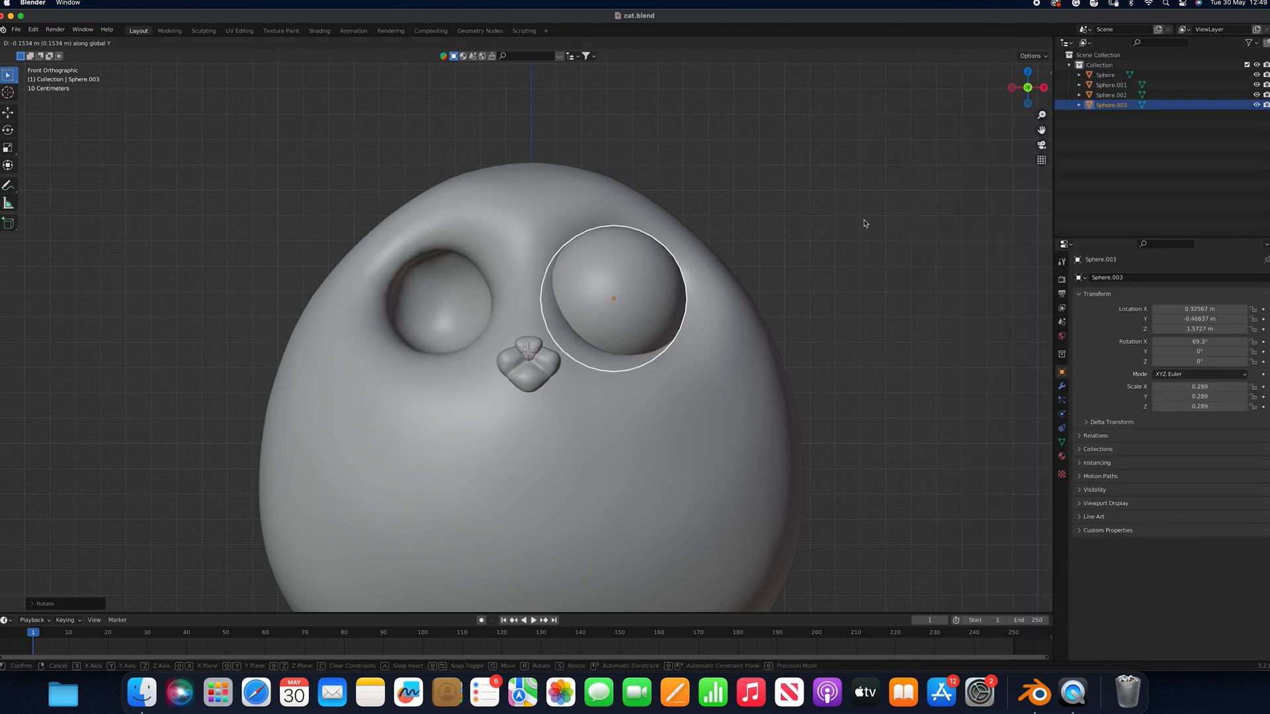
left_click(864, 223)
Flatten the eye sphere along the global Y axis to a scale of 0.276 in Y and 0.184 in Z
key("KP_3")
key("s")
key("y")
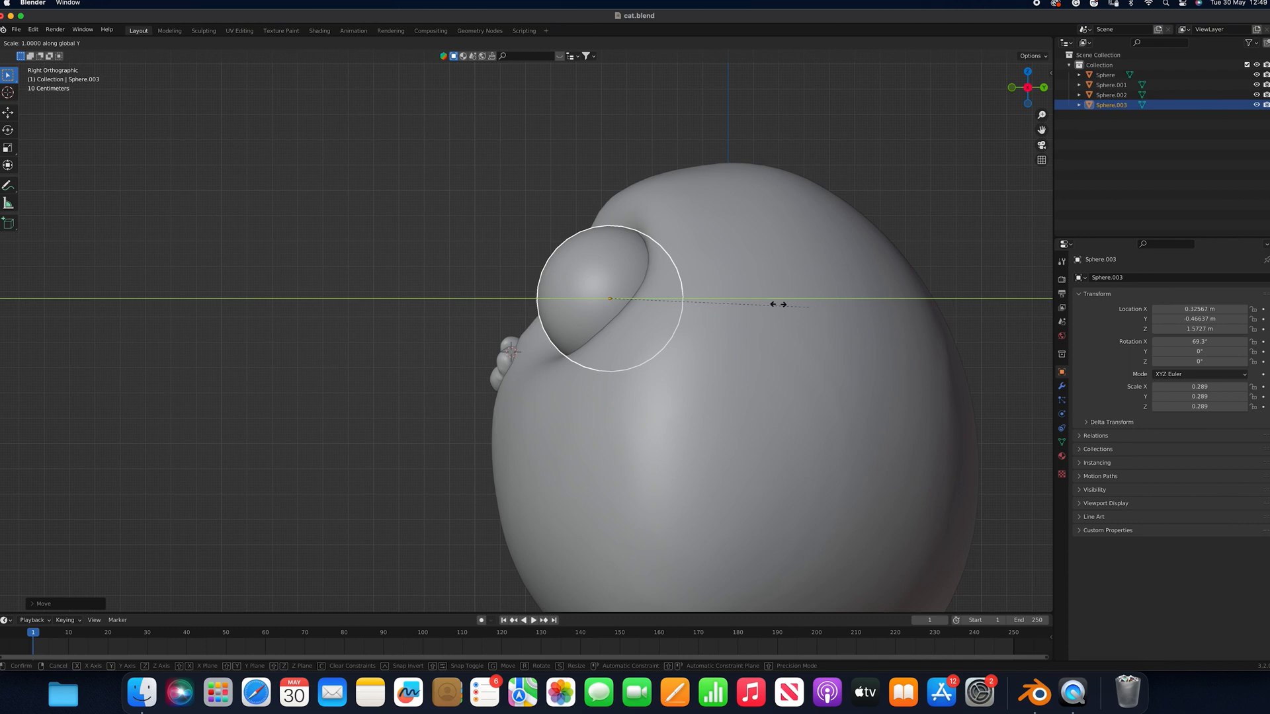
left_click(722, 308)
Shift the flattened eye along Y to about -0.441 m and tilt it about X to 60.6° to follow the socket
key("g")
key("y")
left_click(712, 302)
key("r")
key("x")
left_click(761, 339)
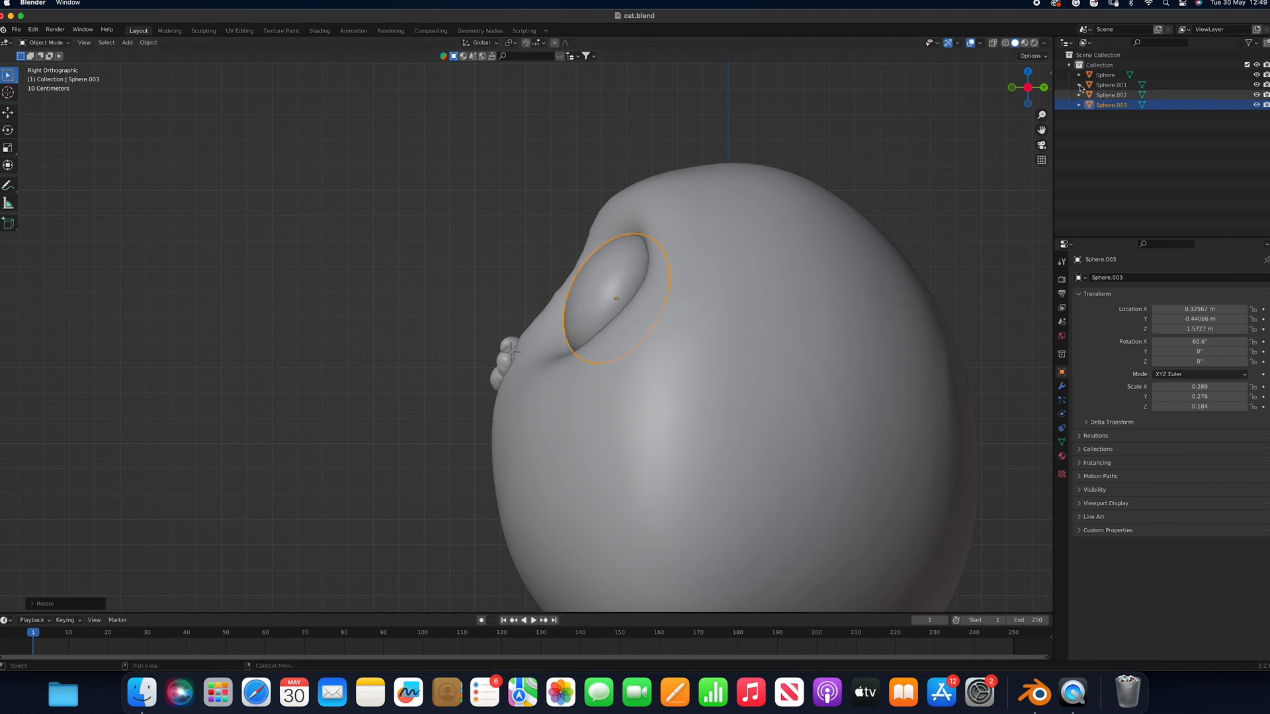
Mirror the eye sphere into the other socket with a Mirror modifier that uses the head as the mirror object
left_click(1061, 387)
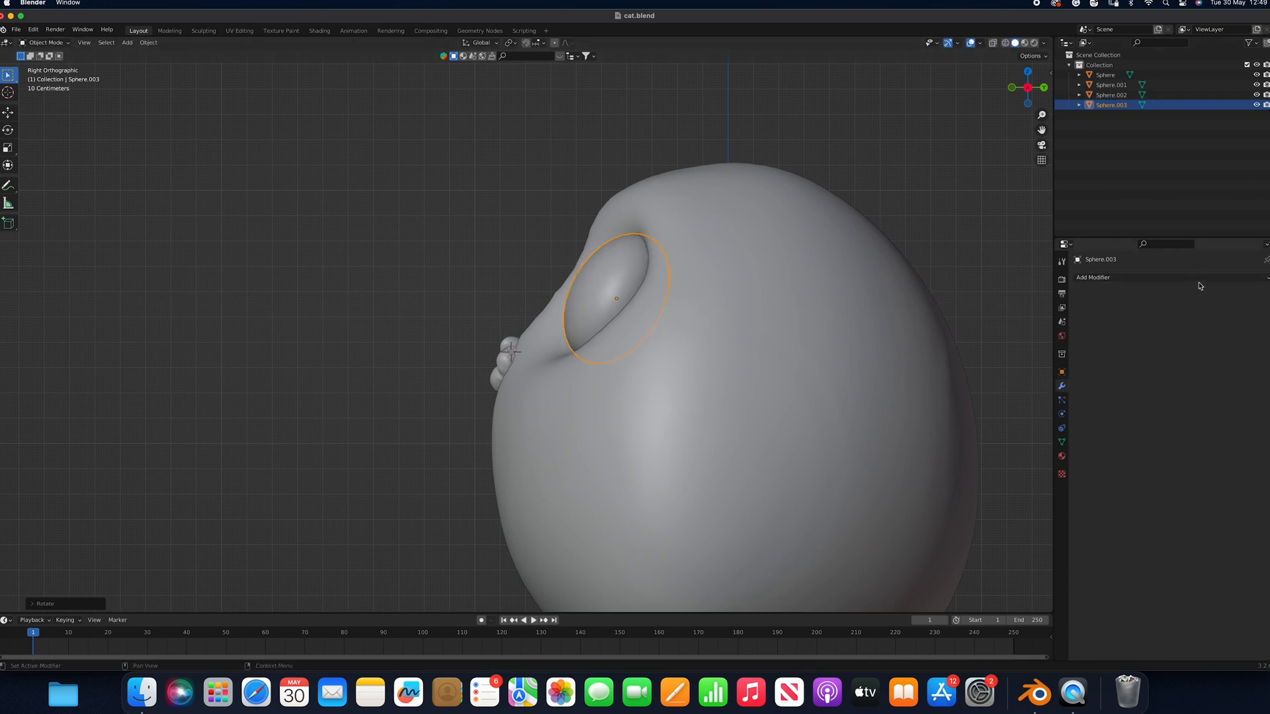
left_click(1204, 280)
left_click(1077, 390)
left_click(1252, 346)
left_click(807, 307)
Switch to the front view, select the head and save the file
left_click_drag(1028, 88, 1010, 91)
left_click(1012, 89)
left_click(674, 395)
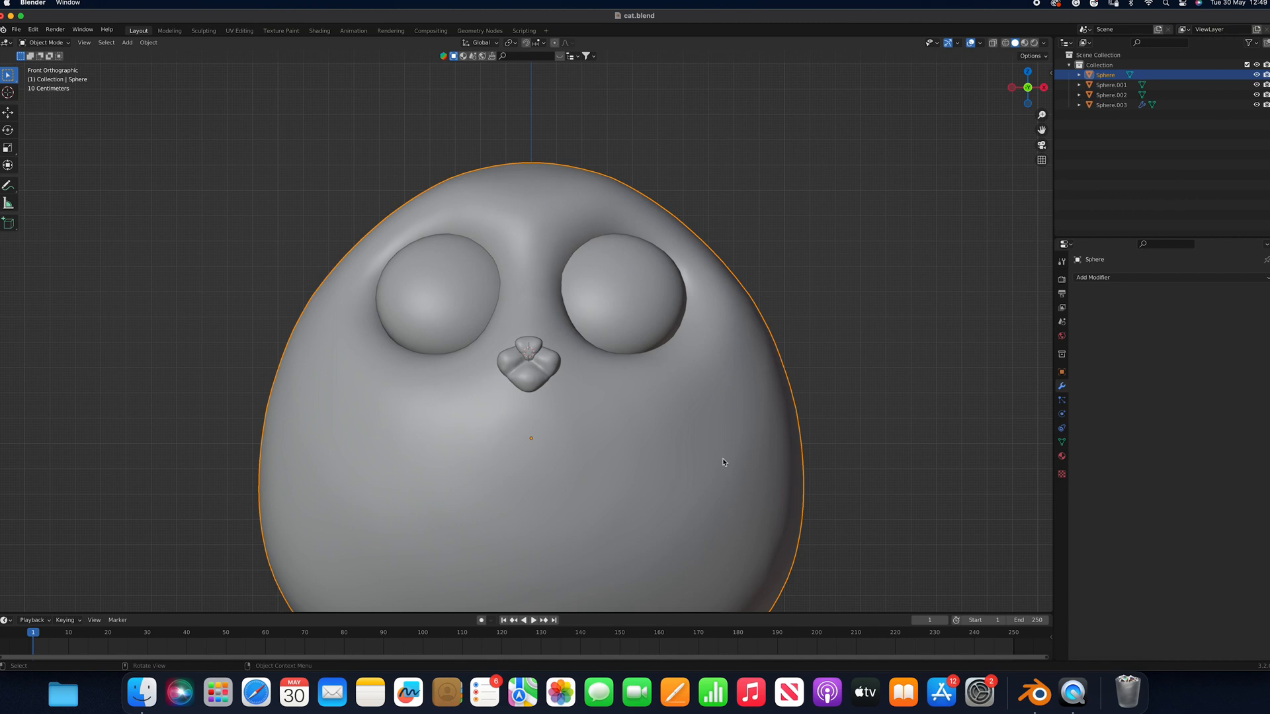
scroll(726, 478, "down", 2)
key("super+s")
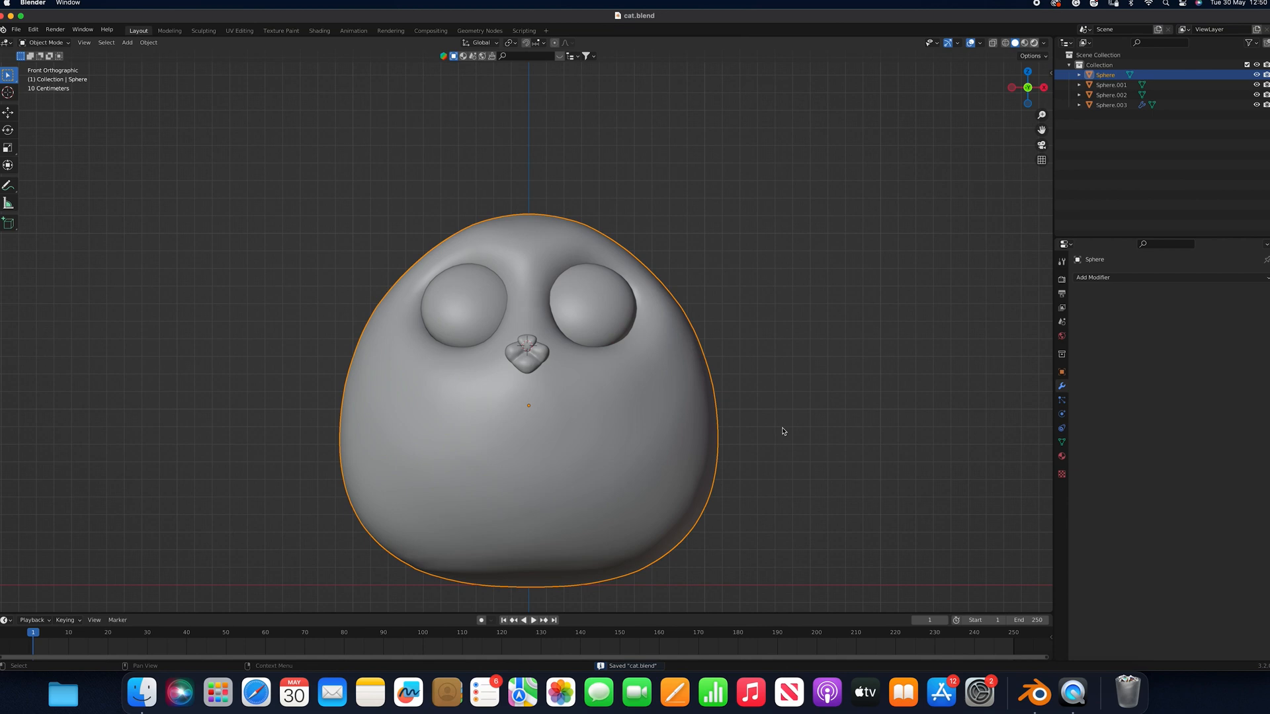
Add an area light, raise it along Z to about 3.04 m above the head and scale it to 2.094
key("shift+a")
mouse_move(813, 523)
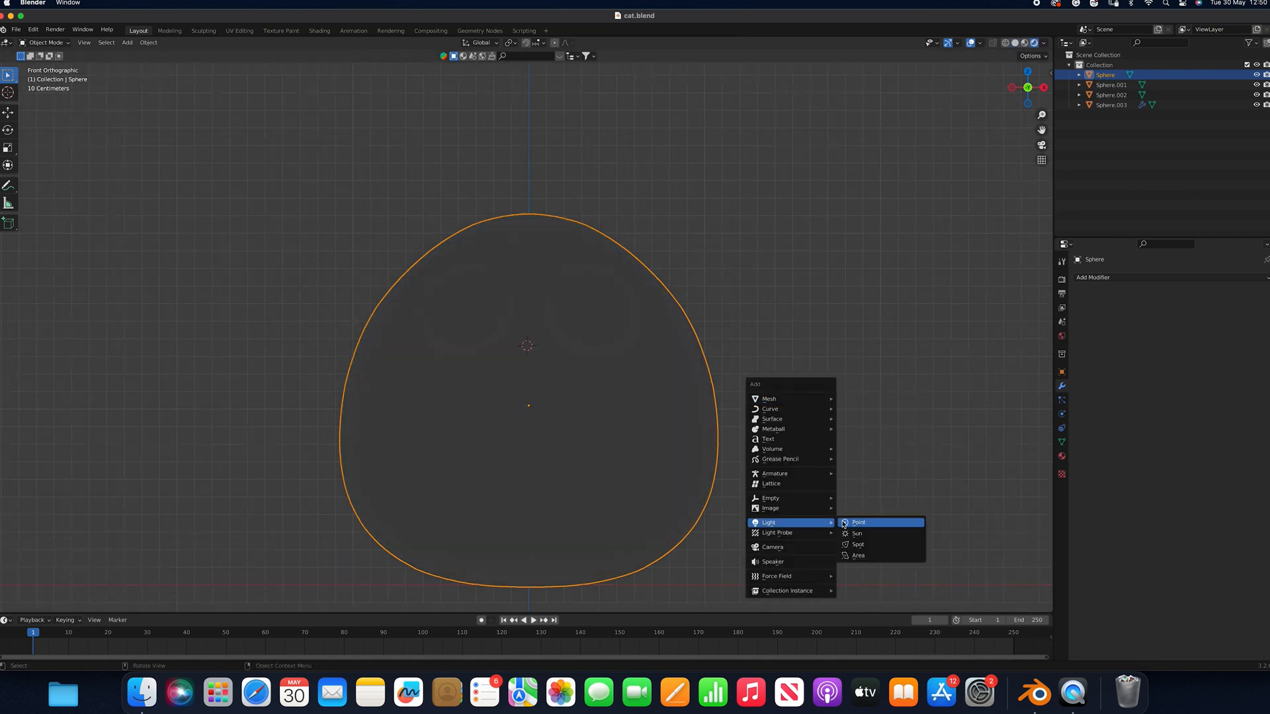
left_click(859, 555)
key("g")
key("z")
left_click(842, 259)
key("s")
left_click(226, 271)
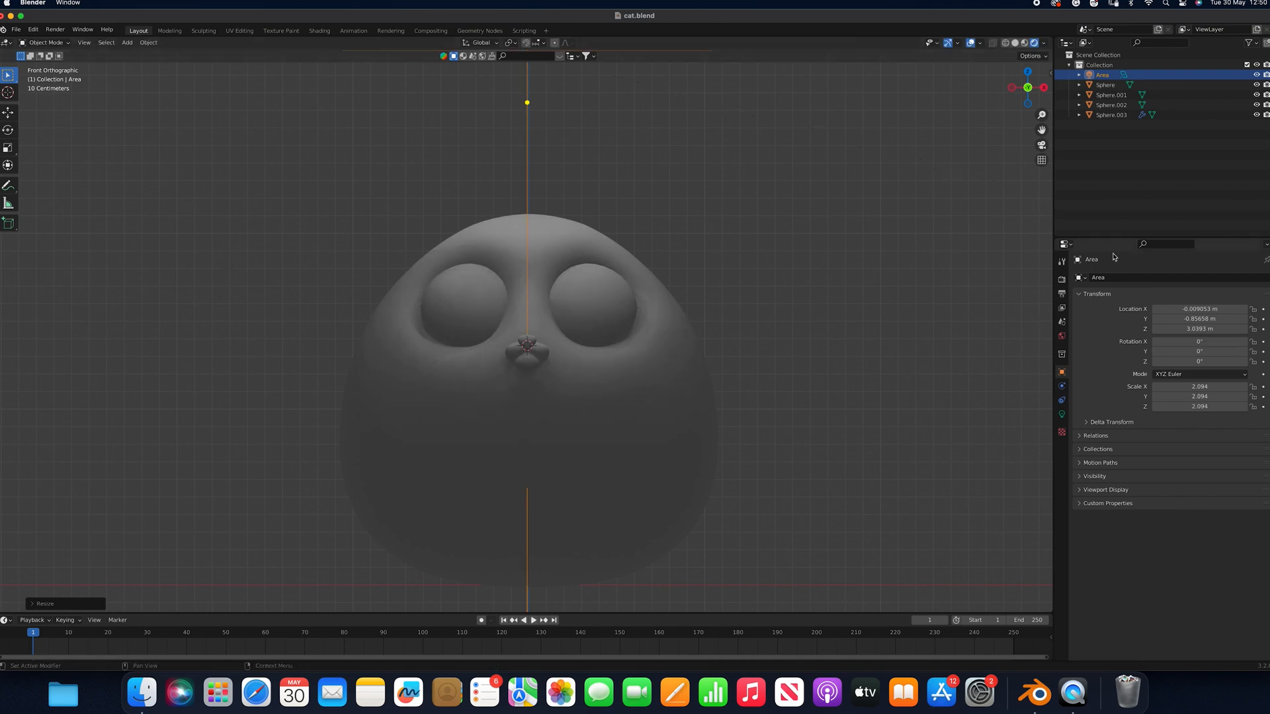
Set the render engine to Cycles and increase the area light's power
left_click(1061, 279)
left_click(1180, 277)
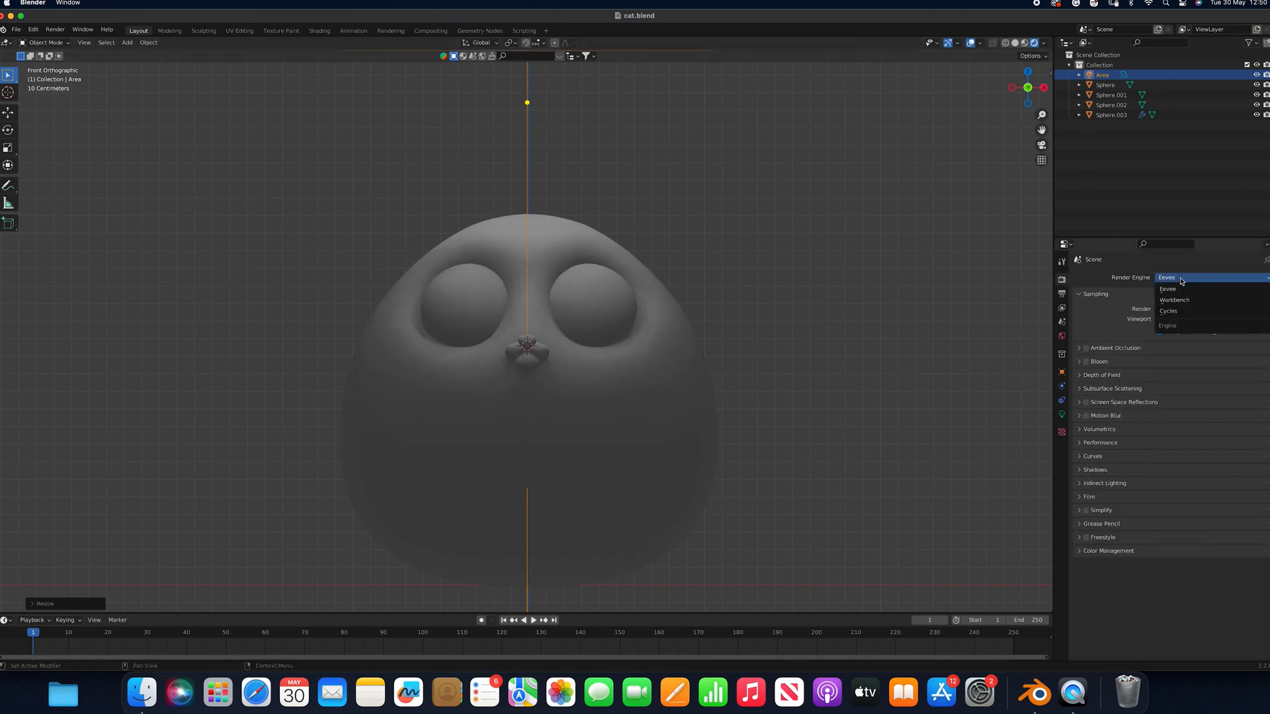
left_click(1196, 314)
left_click(1062, 414)
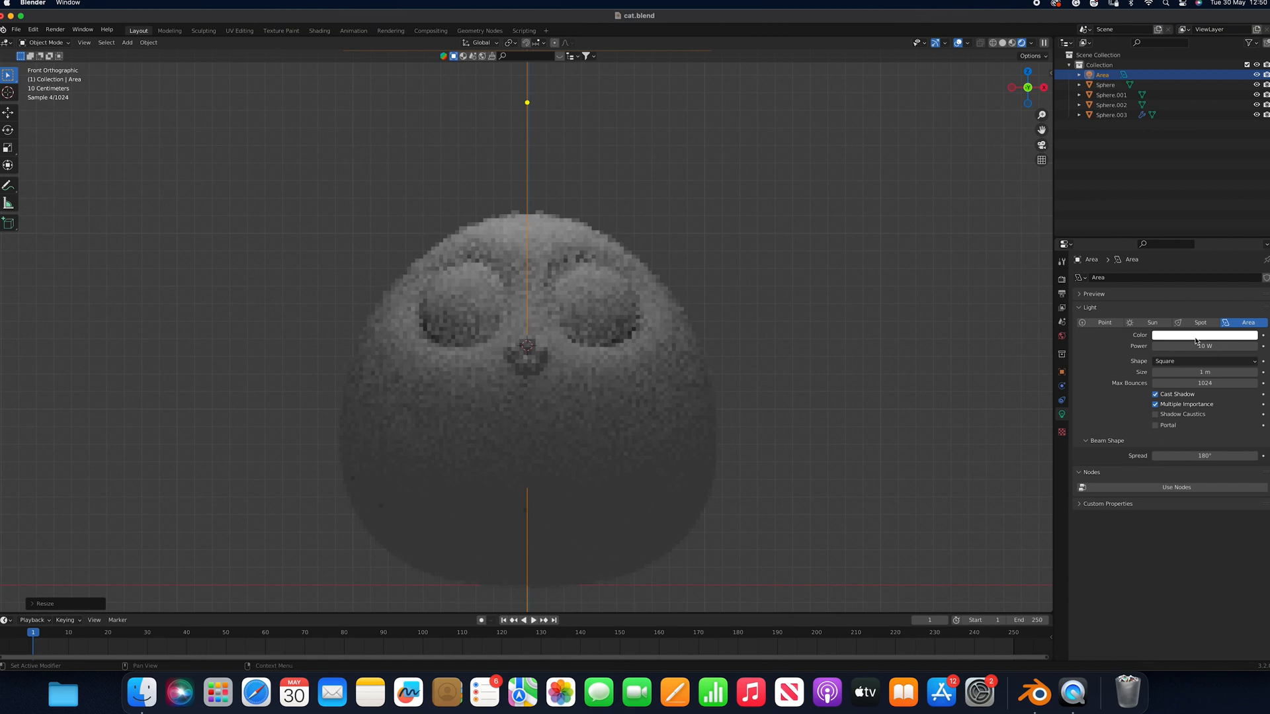
left_click_drag(1195, 345, 1246, 345)
Give the head a hair particle system with 5000 hairs and a hair length of 0.14 m
left_click(486, 450)
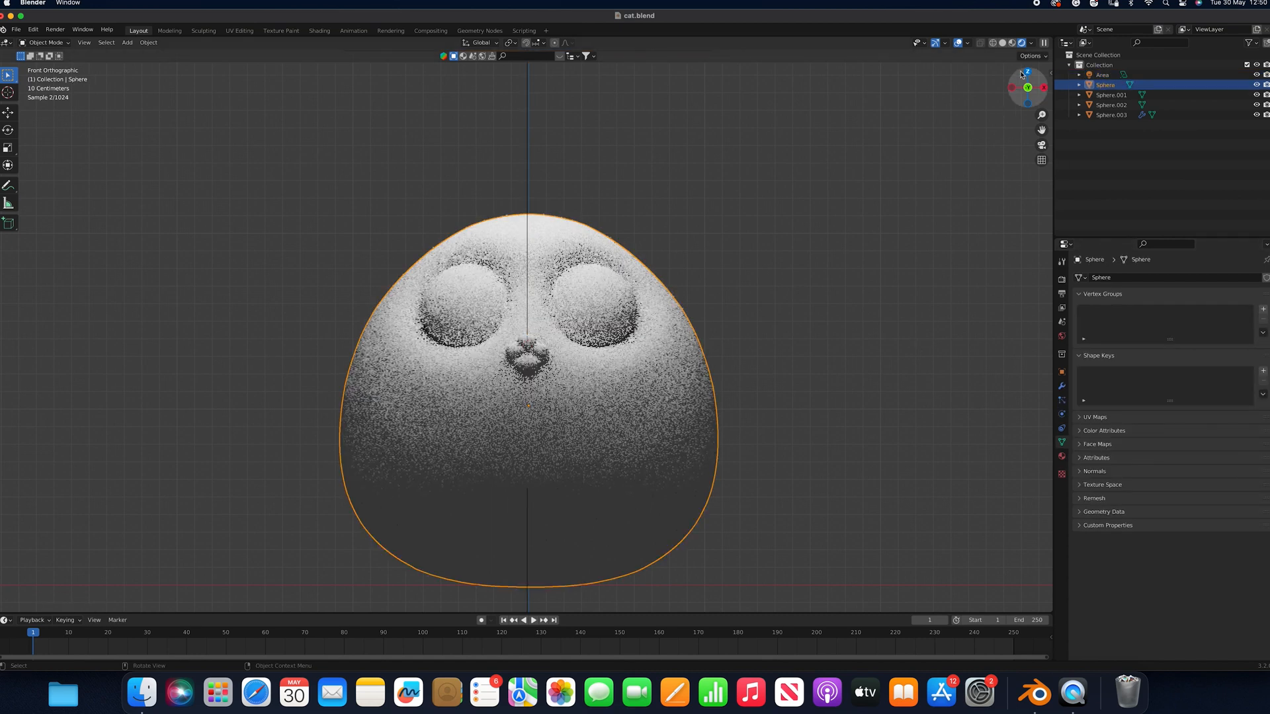
left_click(1002, 43)
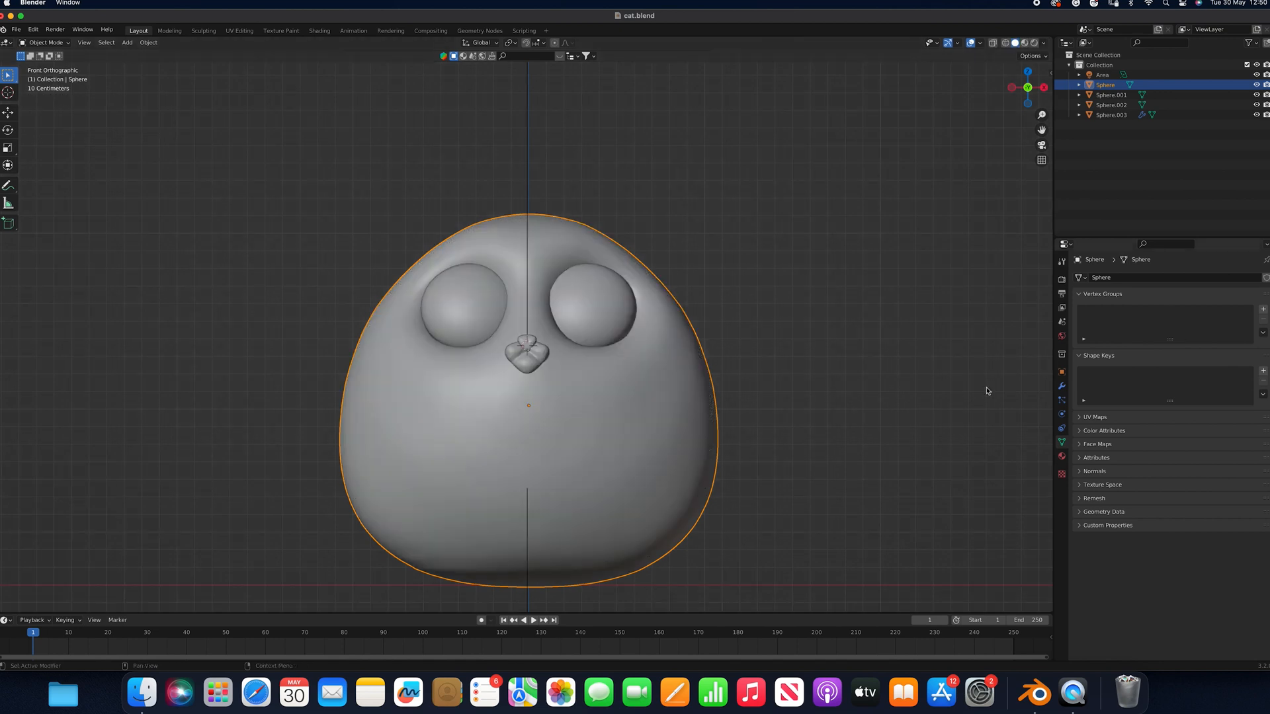
left_click(1062, 401)
left_click(1267, 277)
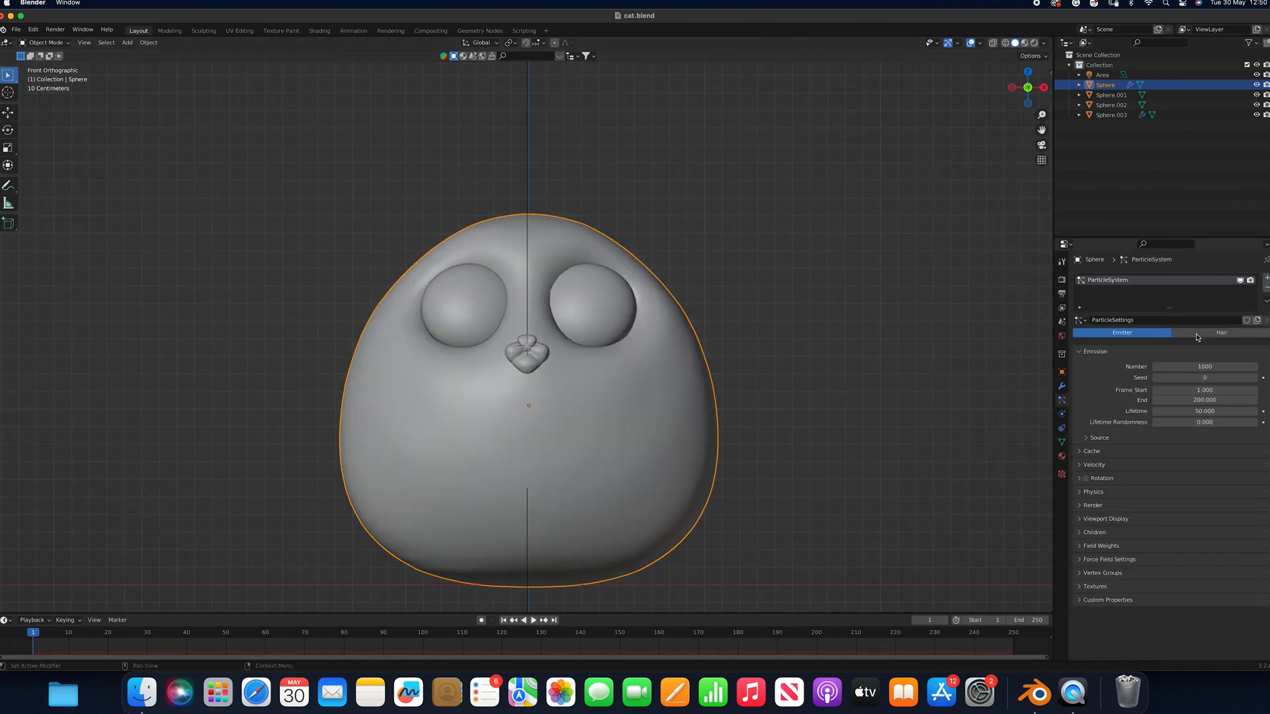
left_click(1221, 333)
left_click_drag(1204, 399, 1180, 398)
left_click(1228, 375)
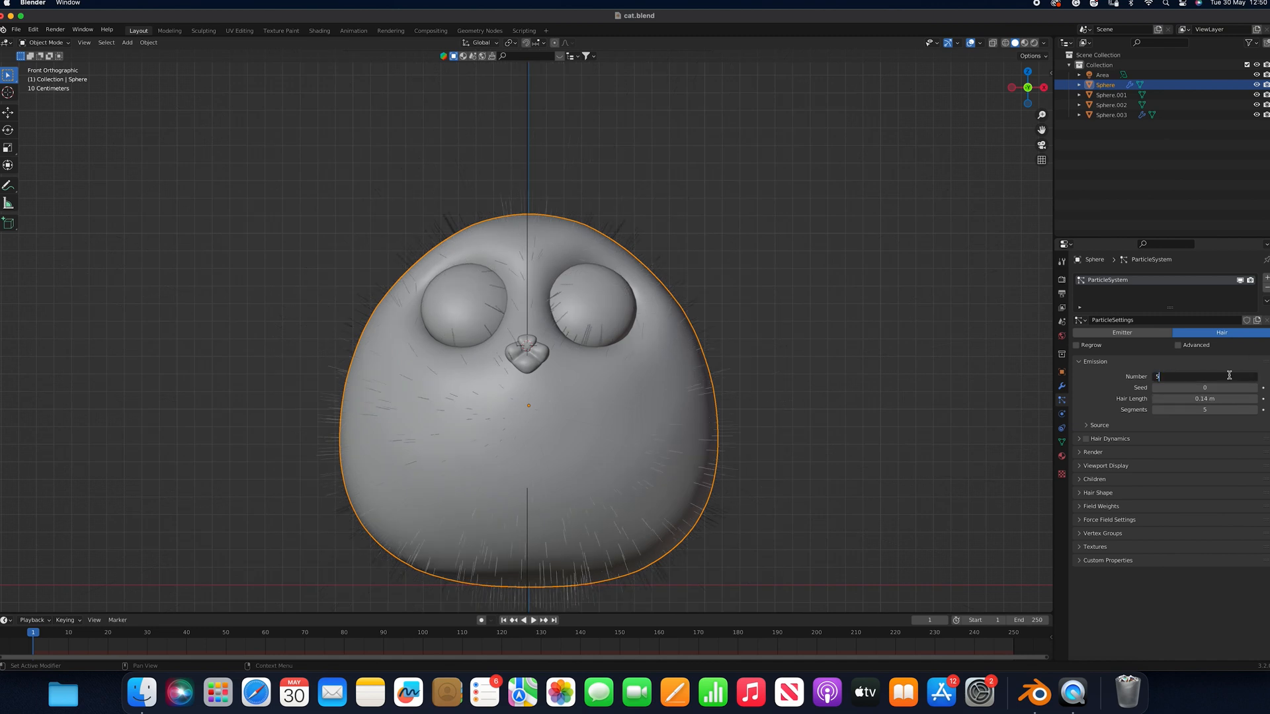
key("Return")
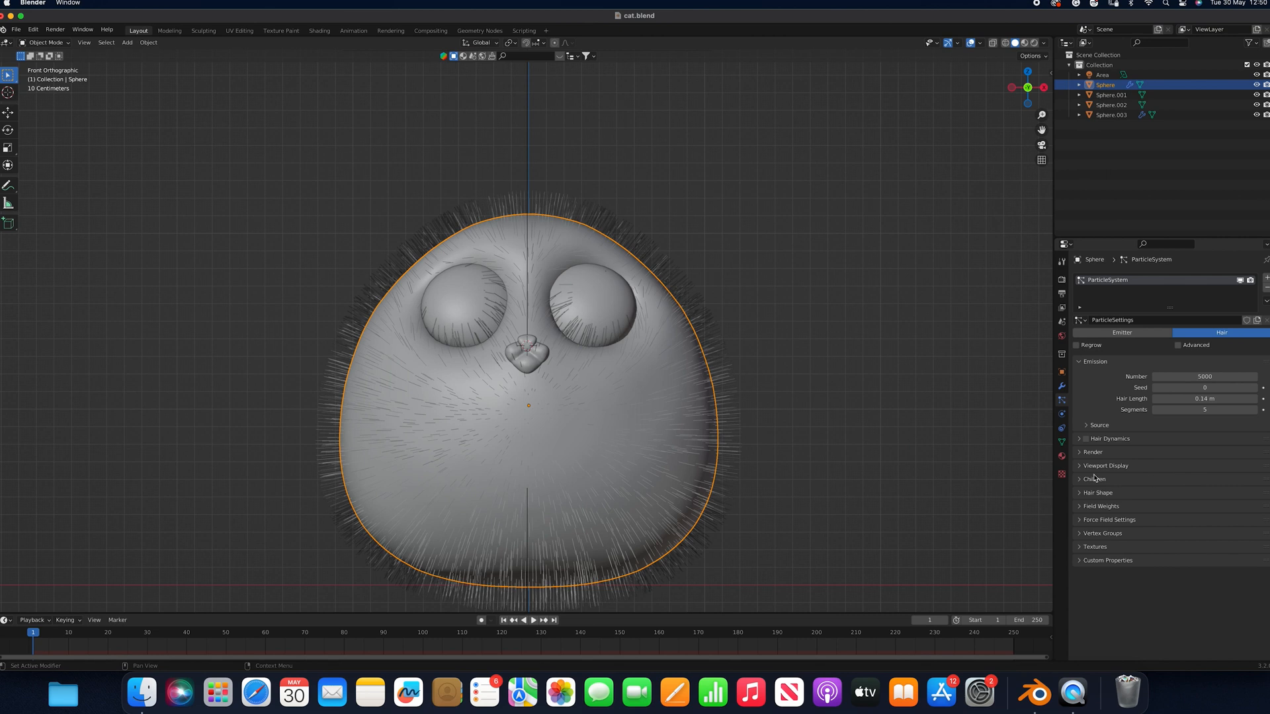
Enable interpolated children for the head's hair and set their display amount to 20
left_click(1094, 478)
left_click(1236, 495)
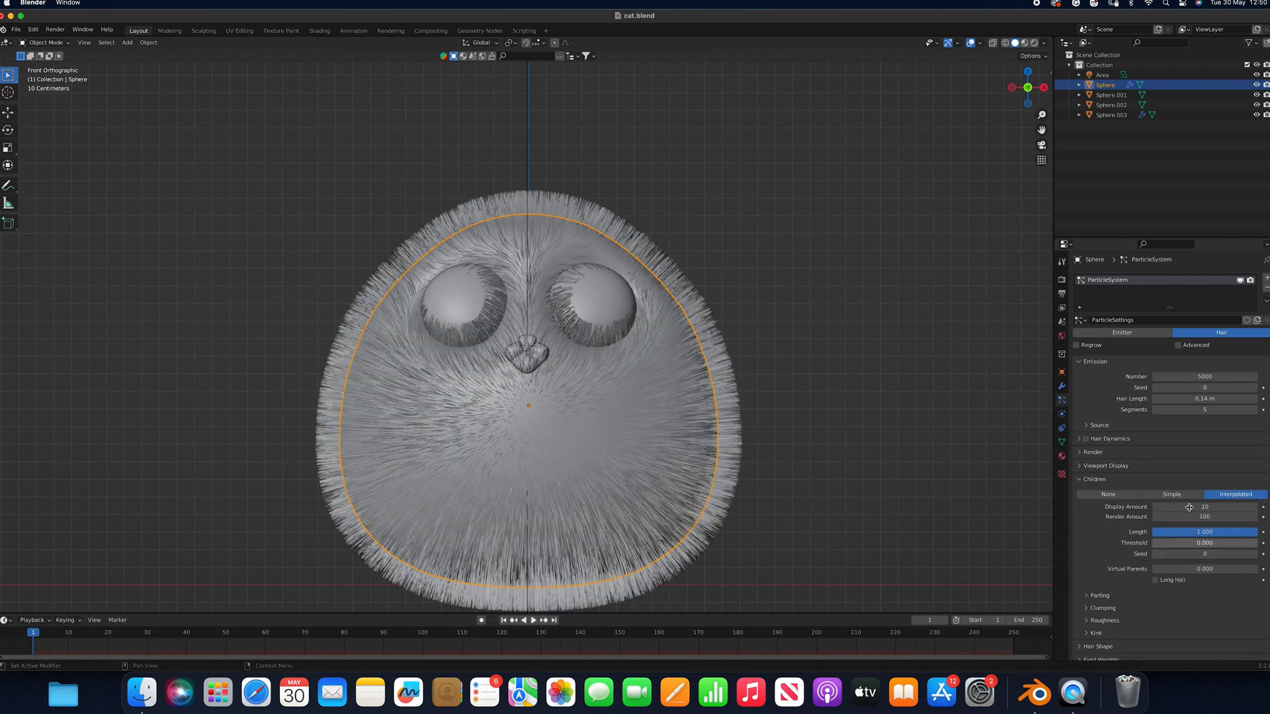
left_click(1210, 507)
type("2")
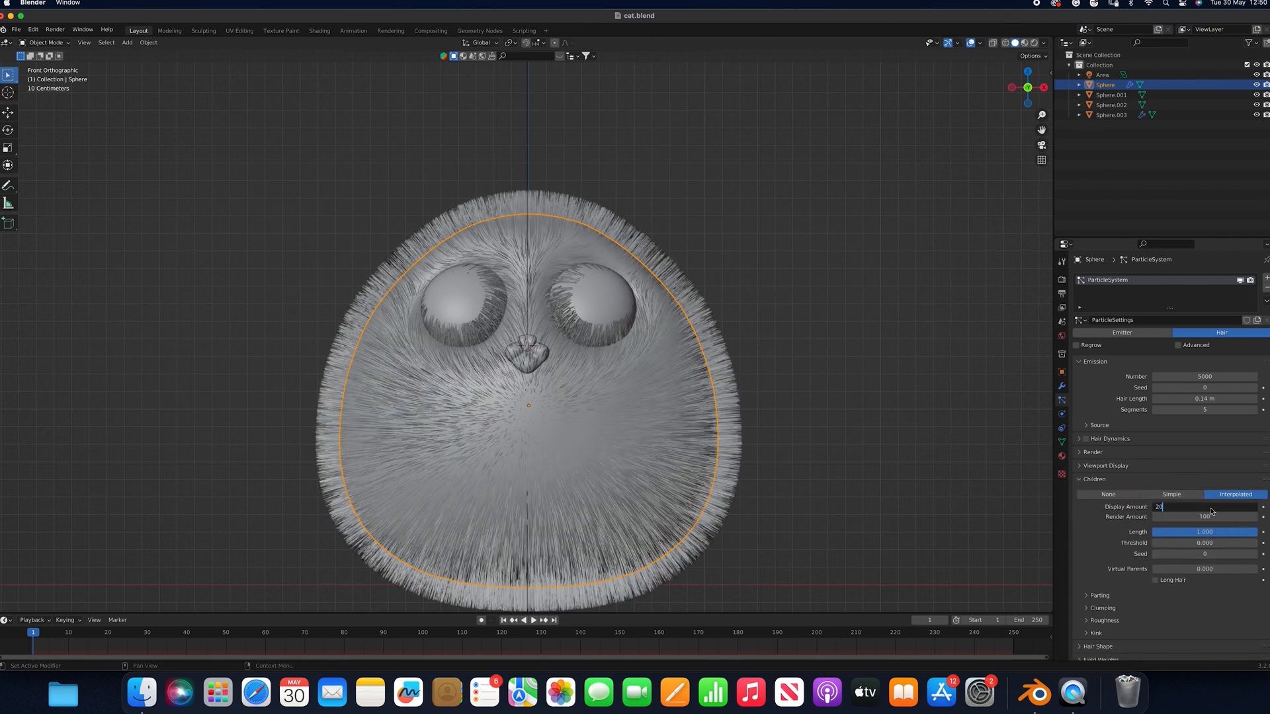
key("Return")
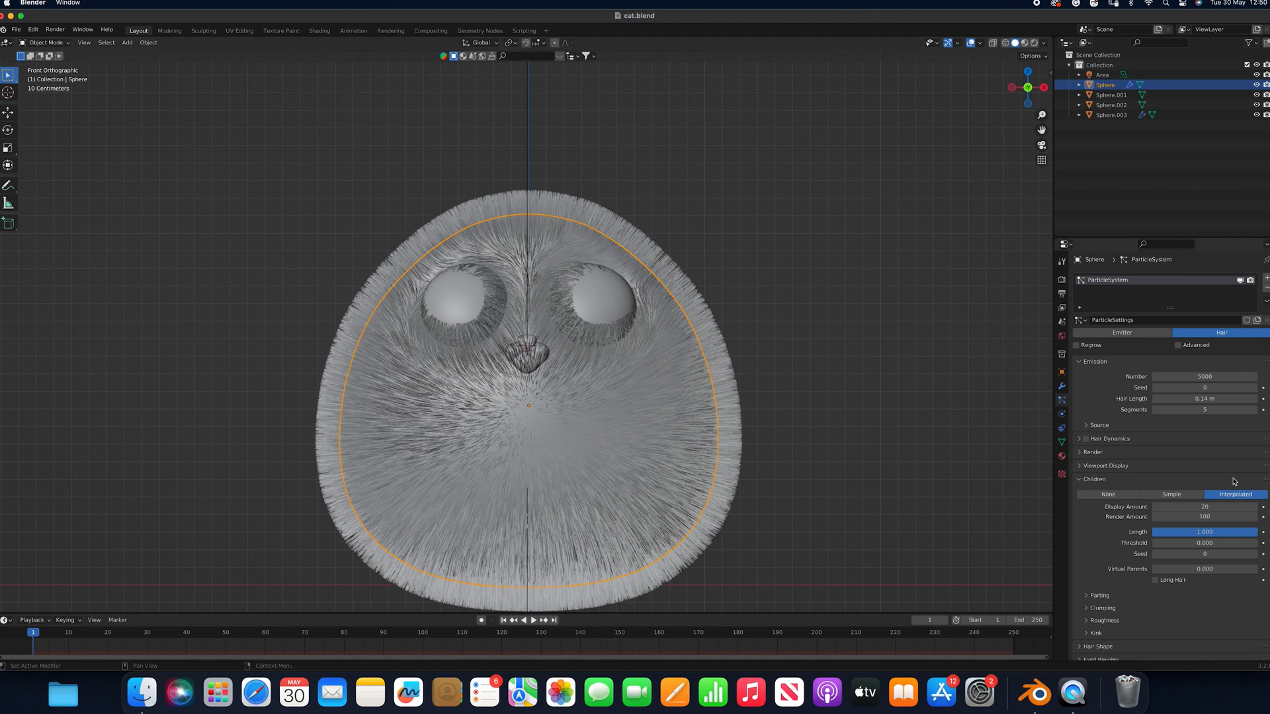
Create a new material for the head with a very dark bluish base color and show the model in rendered shading
left_click(1061, 456)
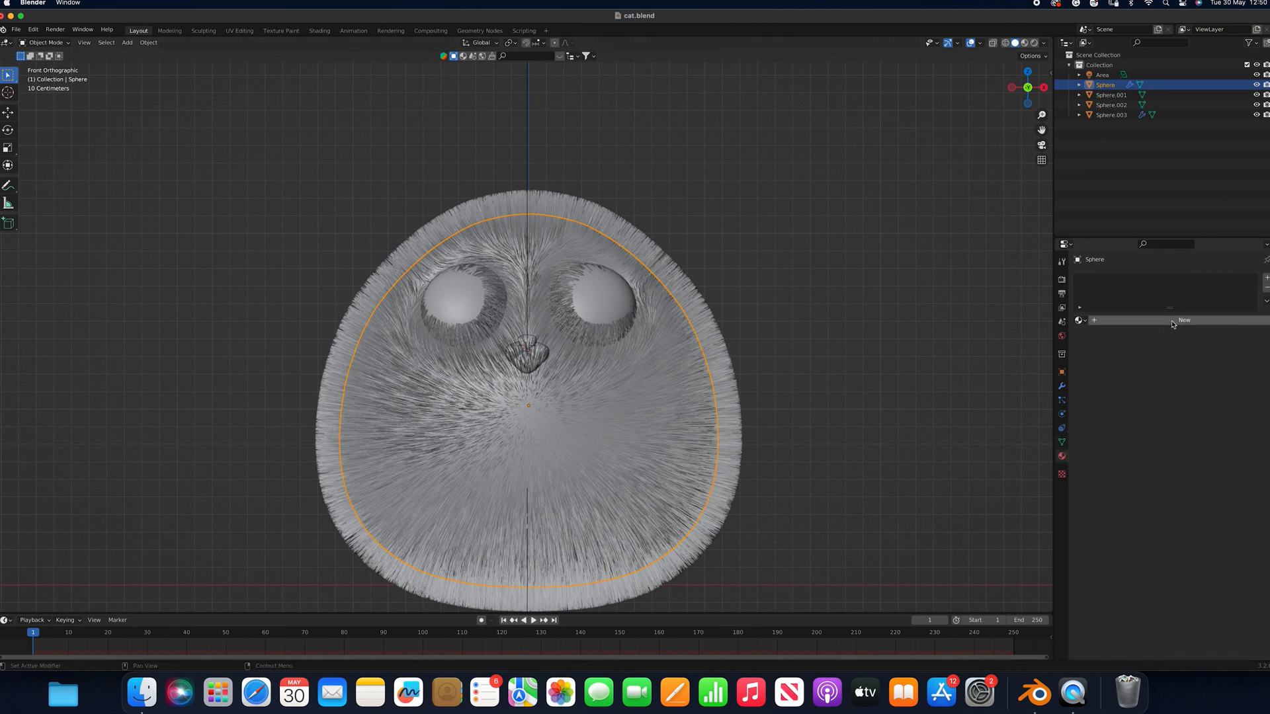
left_click(1184, 320)
left_click(1208, 408)
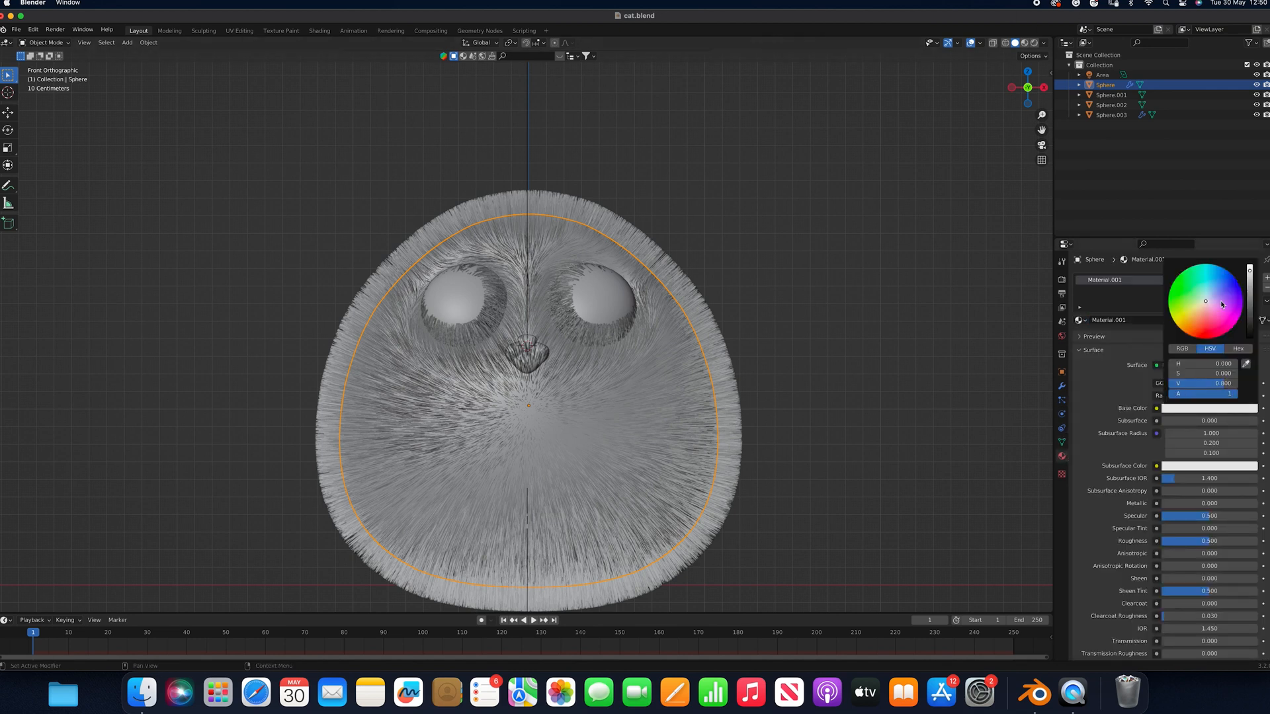
left_click(1215, 293)
left_click_drag(1249, 322, 1249, 327)
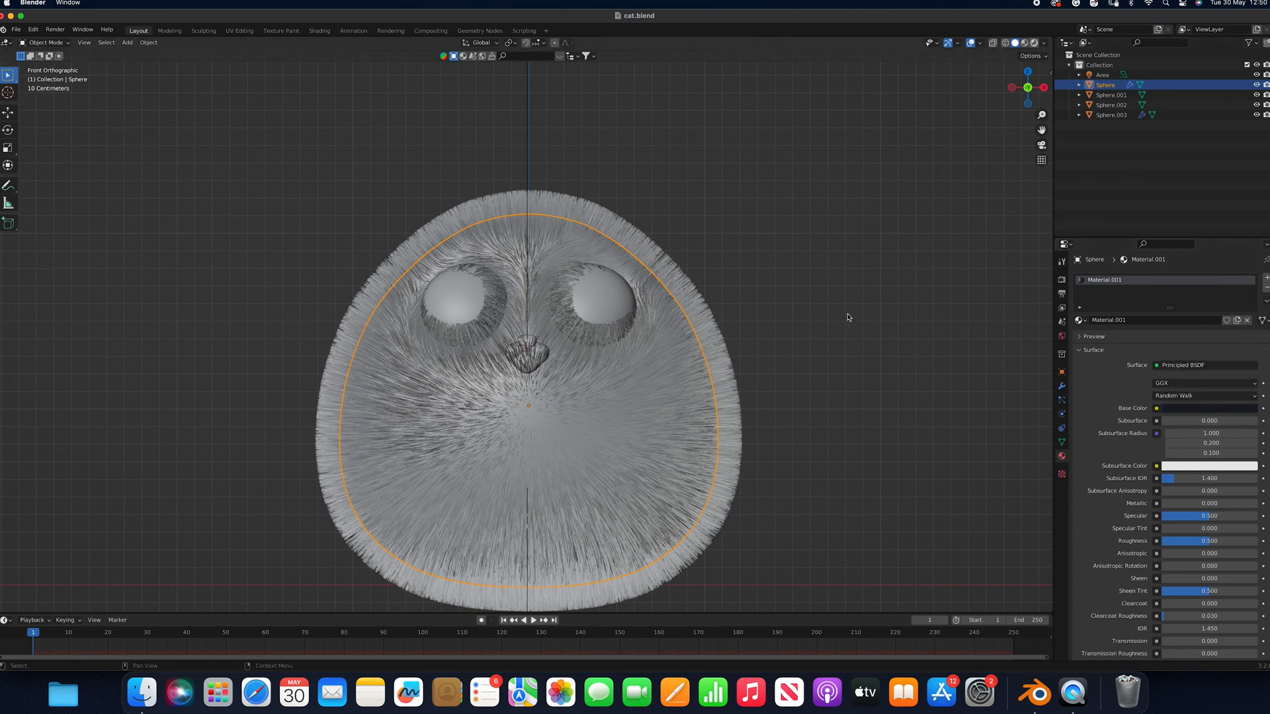
key("z")
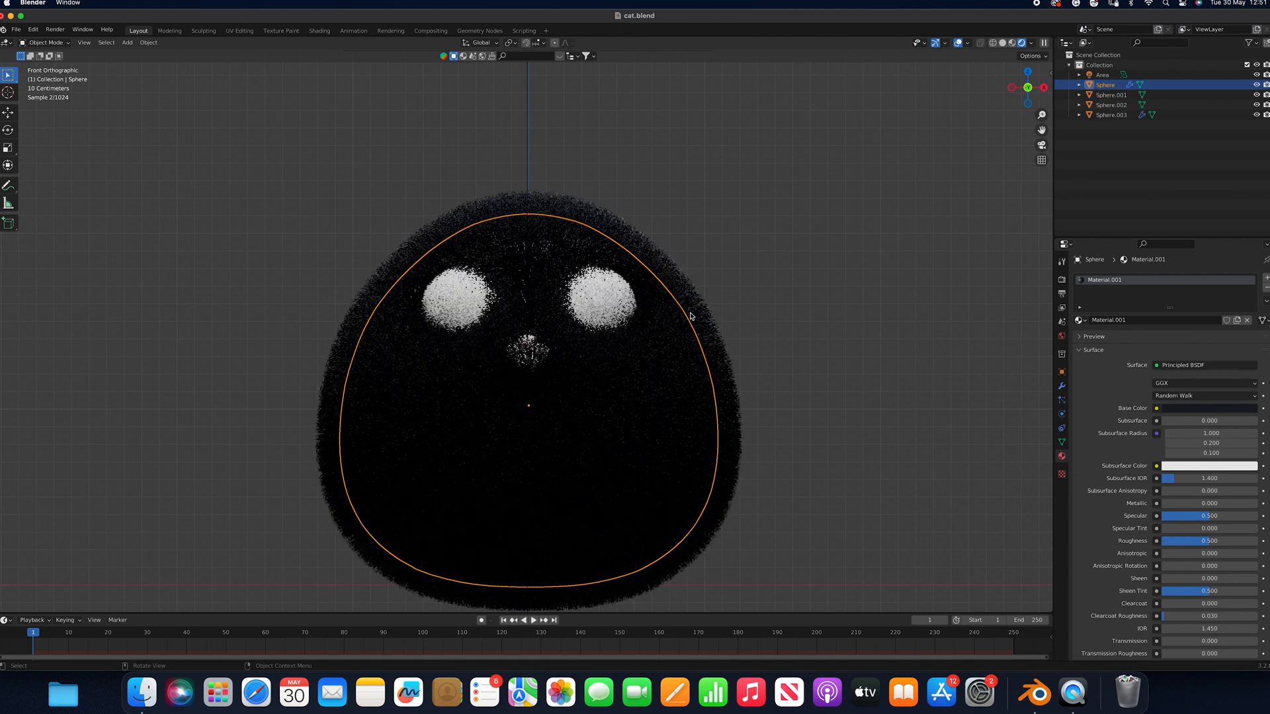
Set the hair shape's root diameter to 0.08 m and its tip diameter to 0.01 m
left_click(1061, 400)
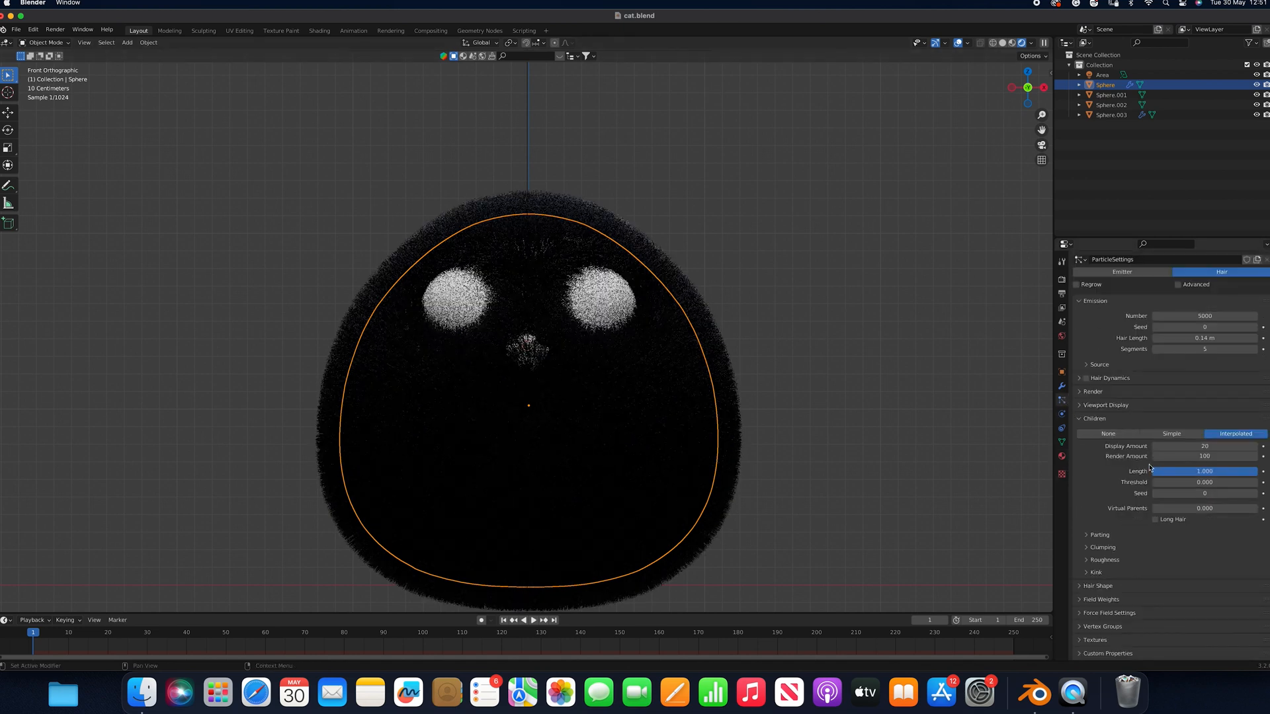
left_click(1098, 586)
scroll(1109, 591, "down", 3)
left_click_drag(1219, 550, 1151, 550)
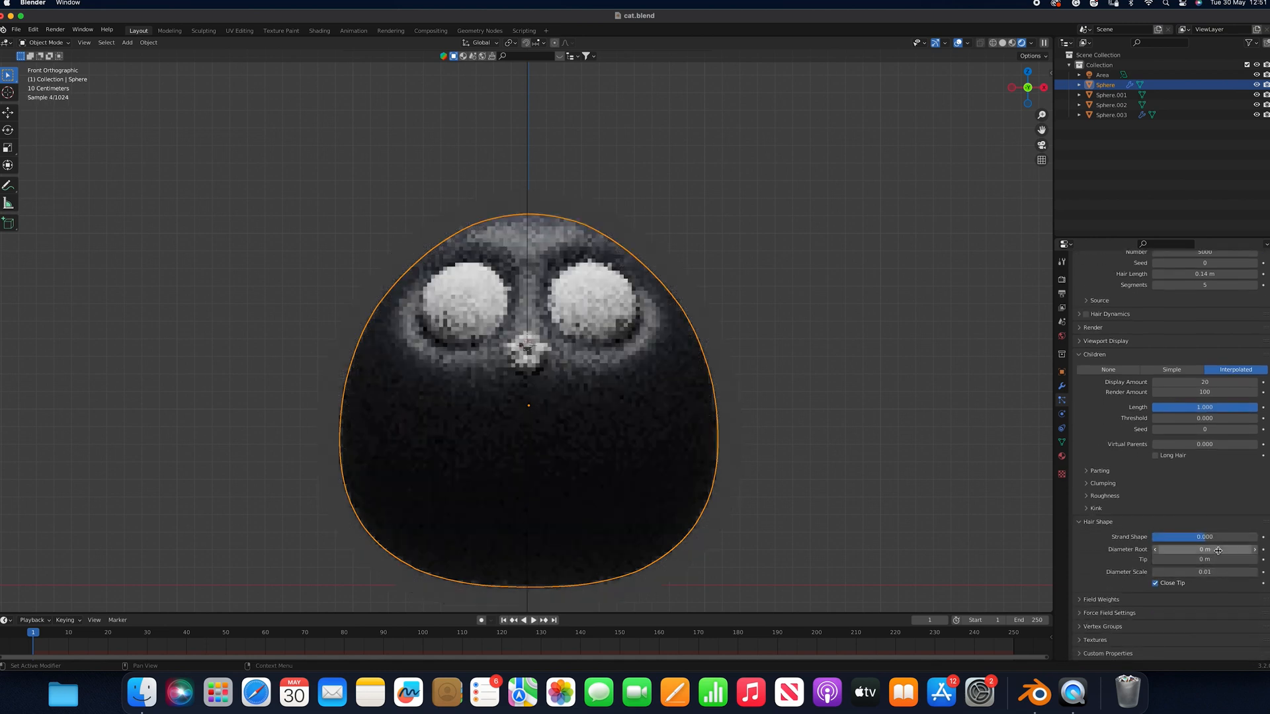
left_click(1253, 550)
left_click(1253, 550)
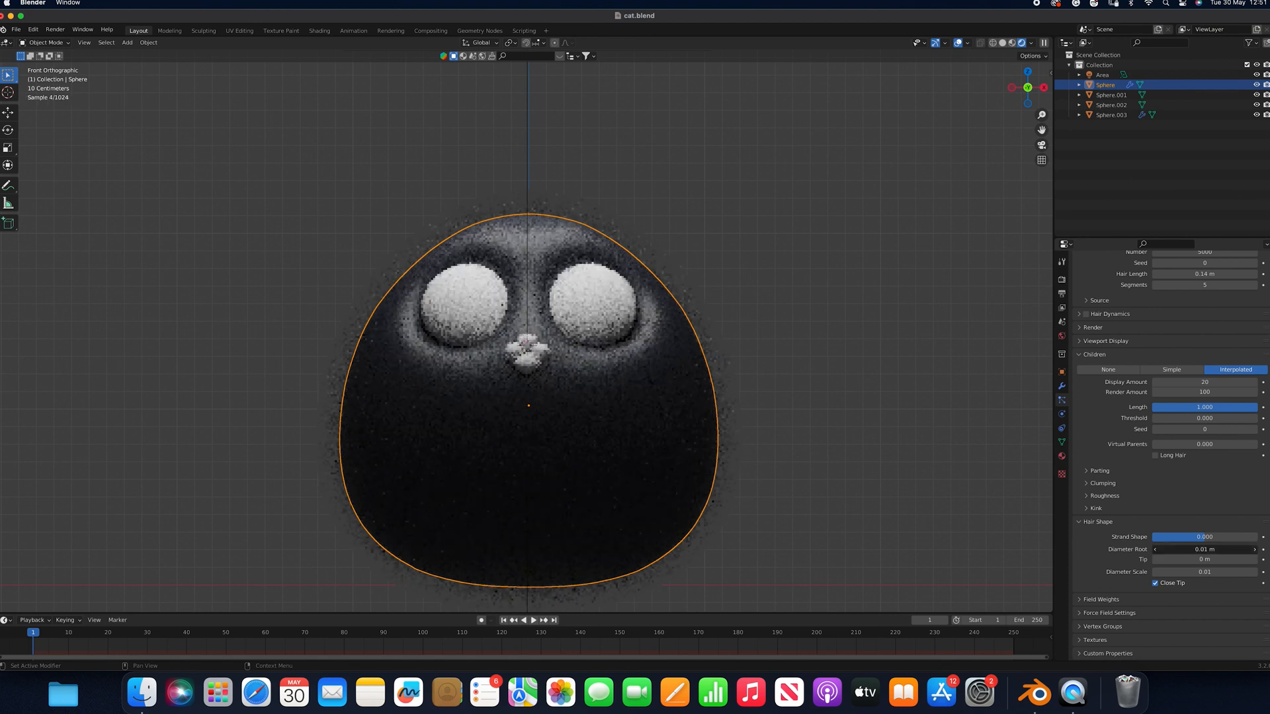
left_click(1255, 550)
left_click(1255, 549)
left_click(1255, 549)
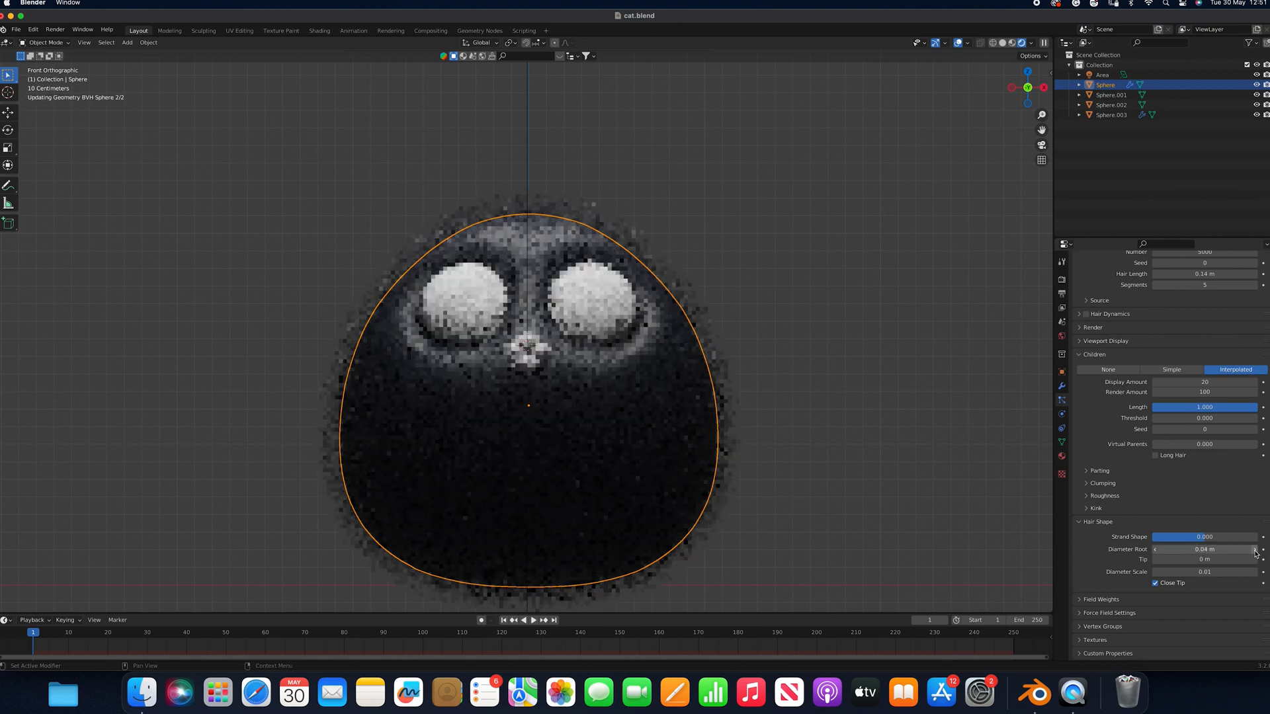
left_click(1255, 550)
left_click(1255, 549)
left_click(1255, 549)
left_click(1255, 550)
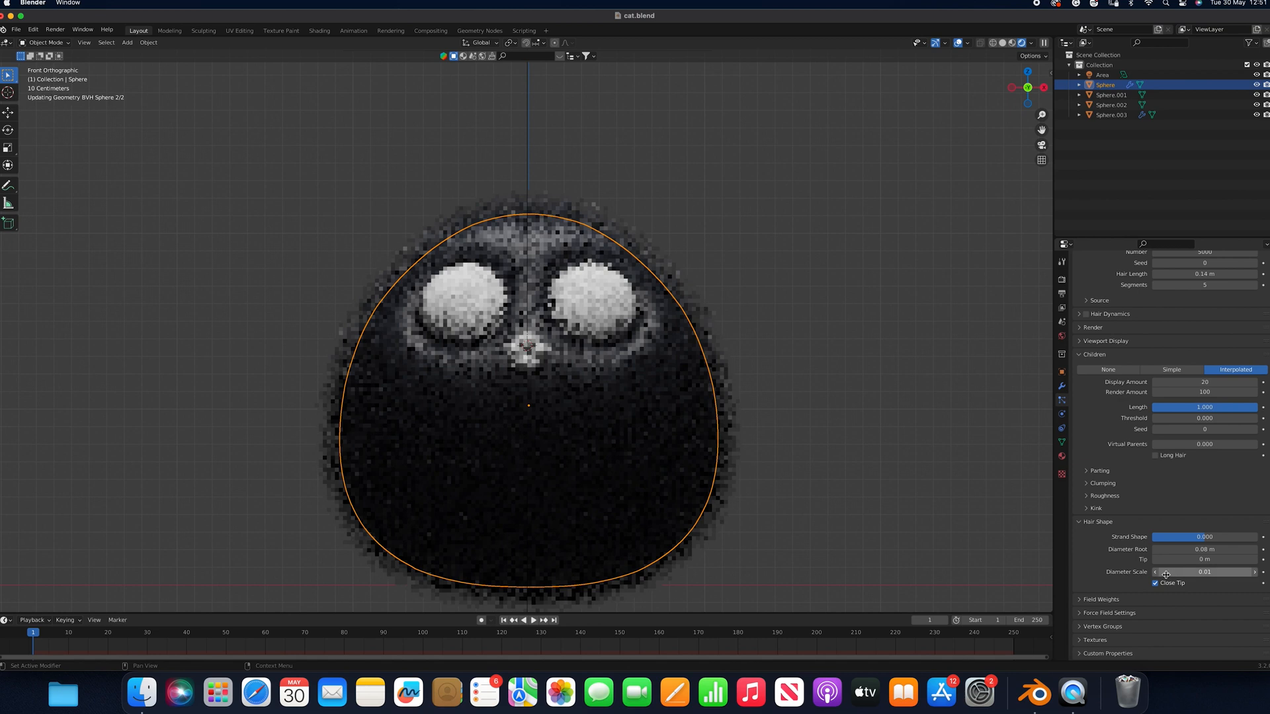
left_click(1257, 561)
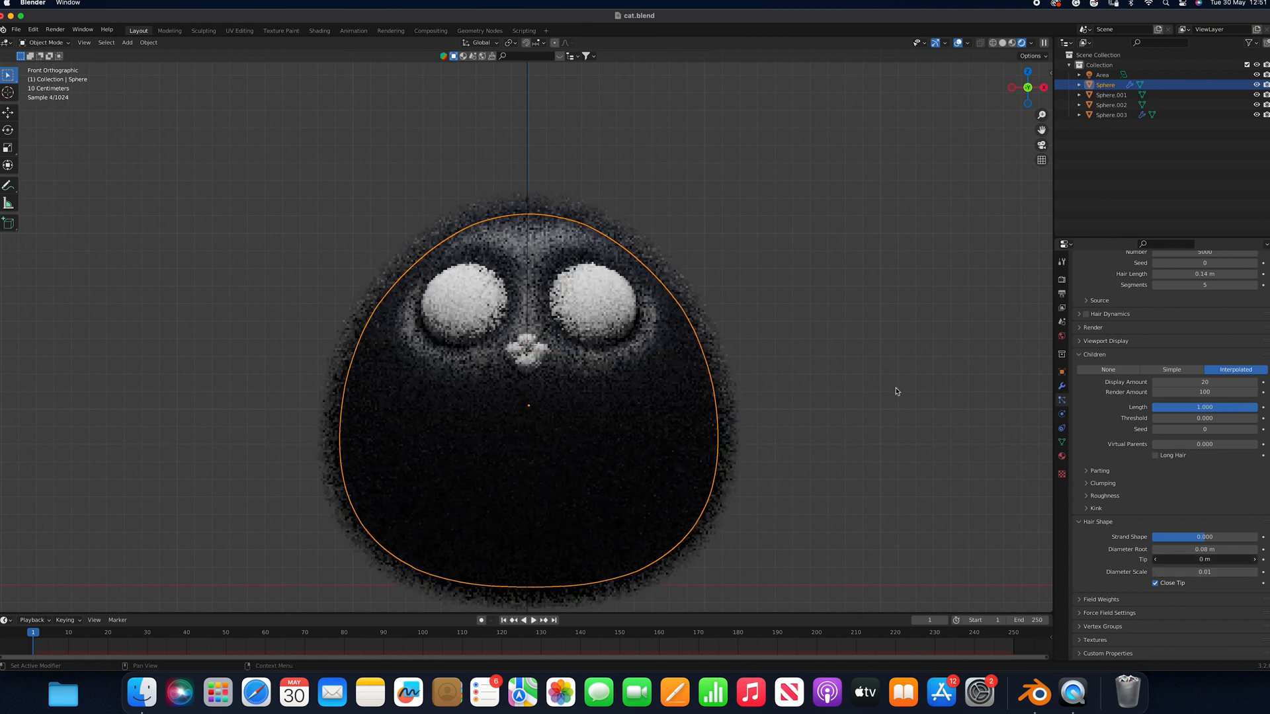
left_click(691, 251)
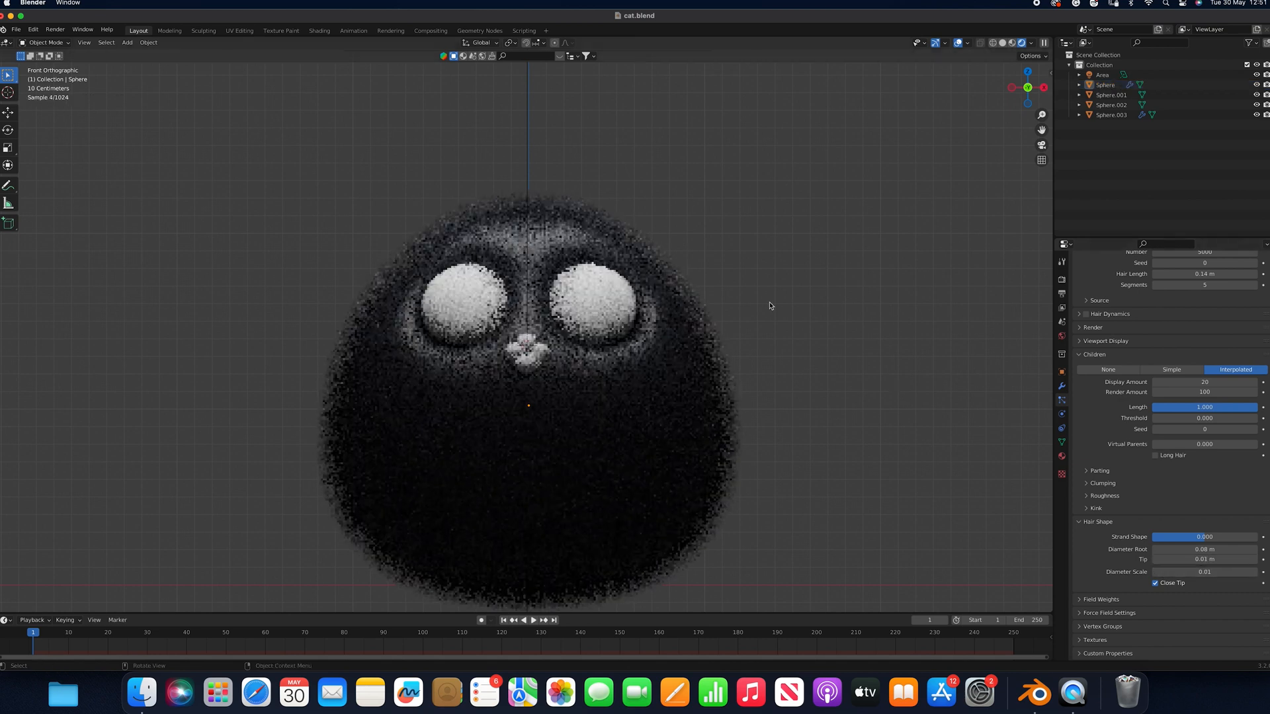
left_click(1062, 456)
left_click(628, 413)
left_click(858, 399)
Thicken the head's hair by setting the root diameter to 0.1 m
left_click(658, 428)
scroll(1135, 487, "down", 2)
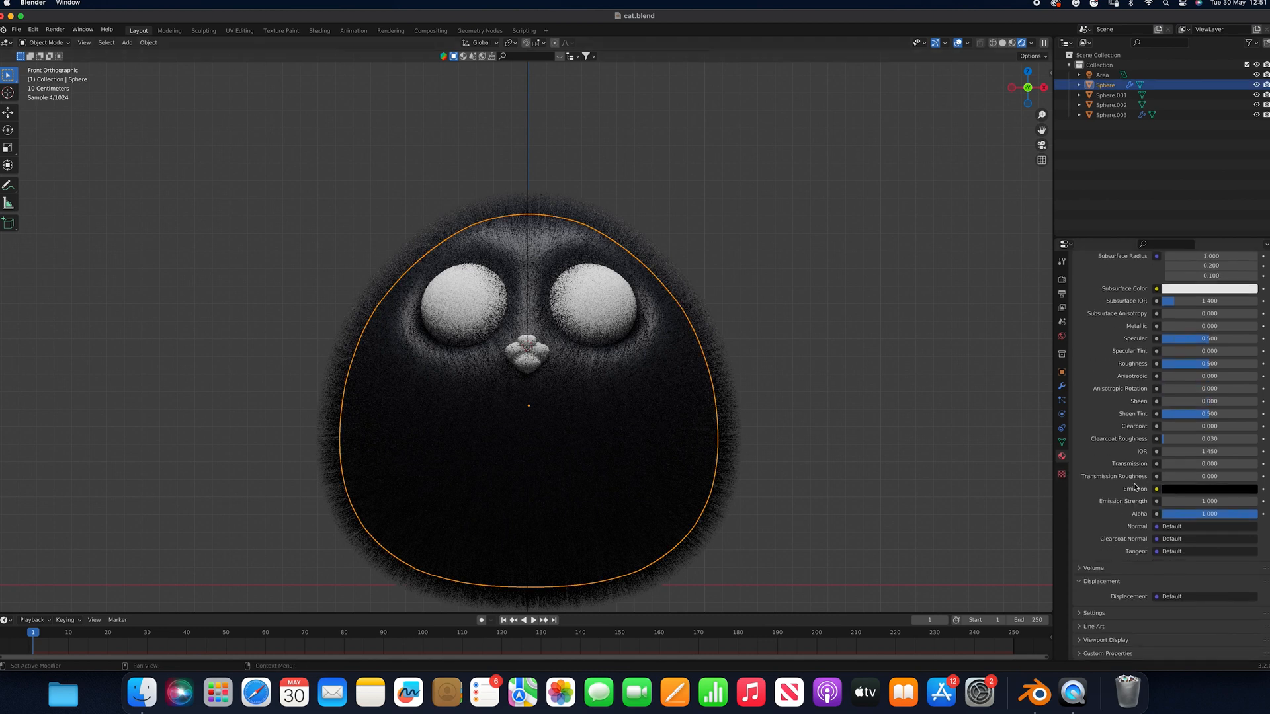
left_click(1061, 400)
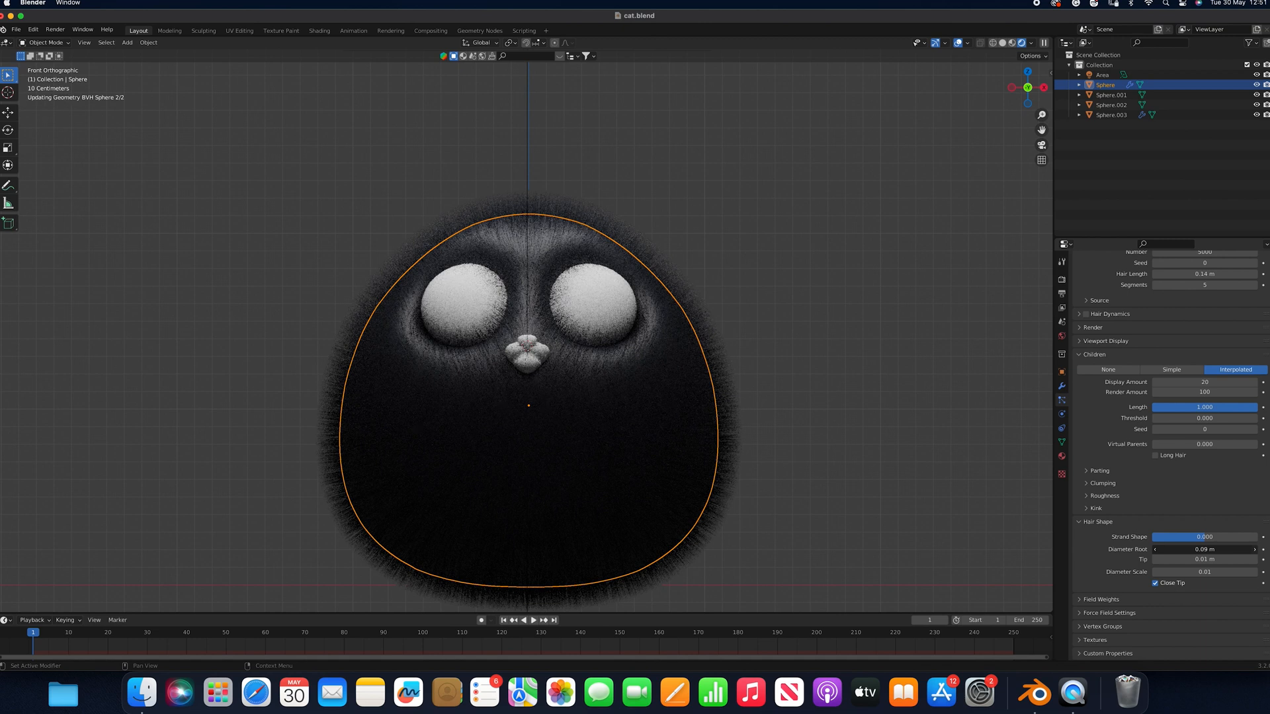
left_click(1254, 550)
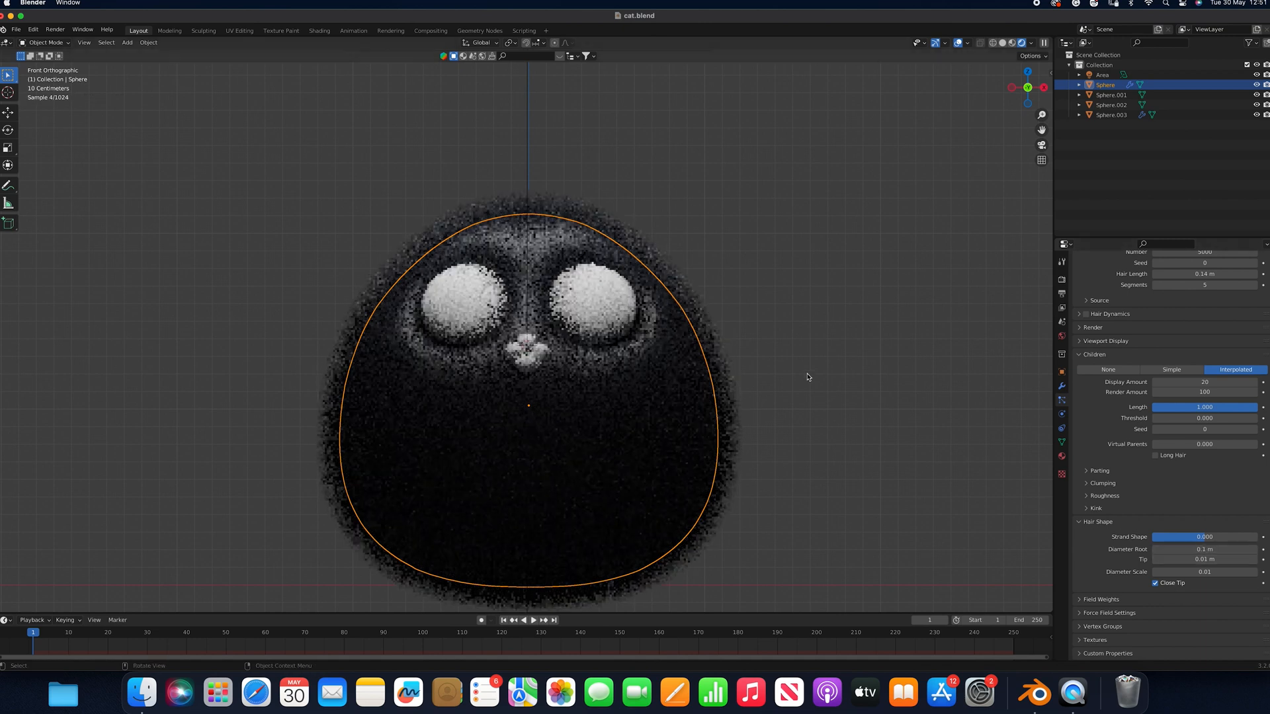
Create a new material for the nose sphere above the mouth and give it a pink base color
left_click(582, 310)
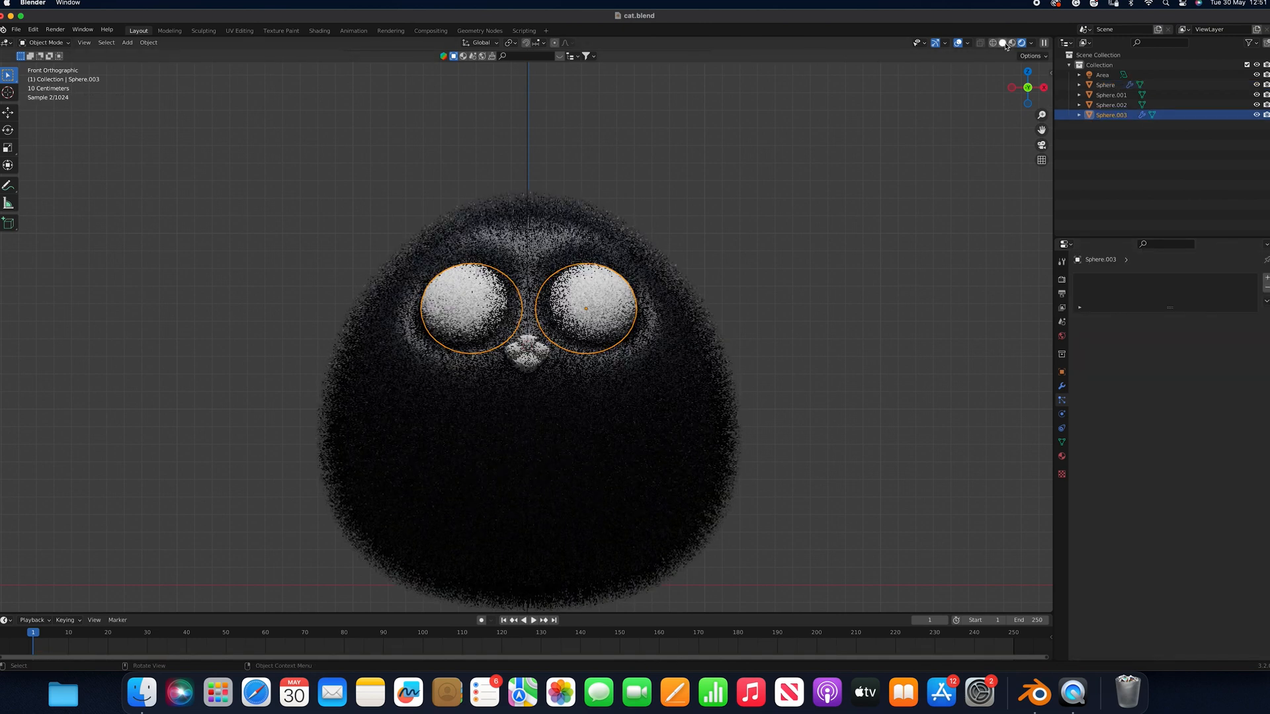
left_click(544, 337)
left_click(529, 343)
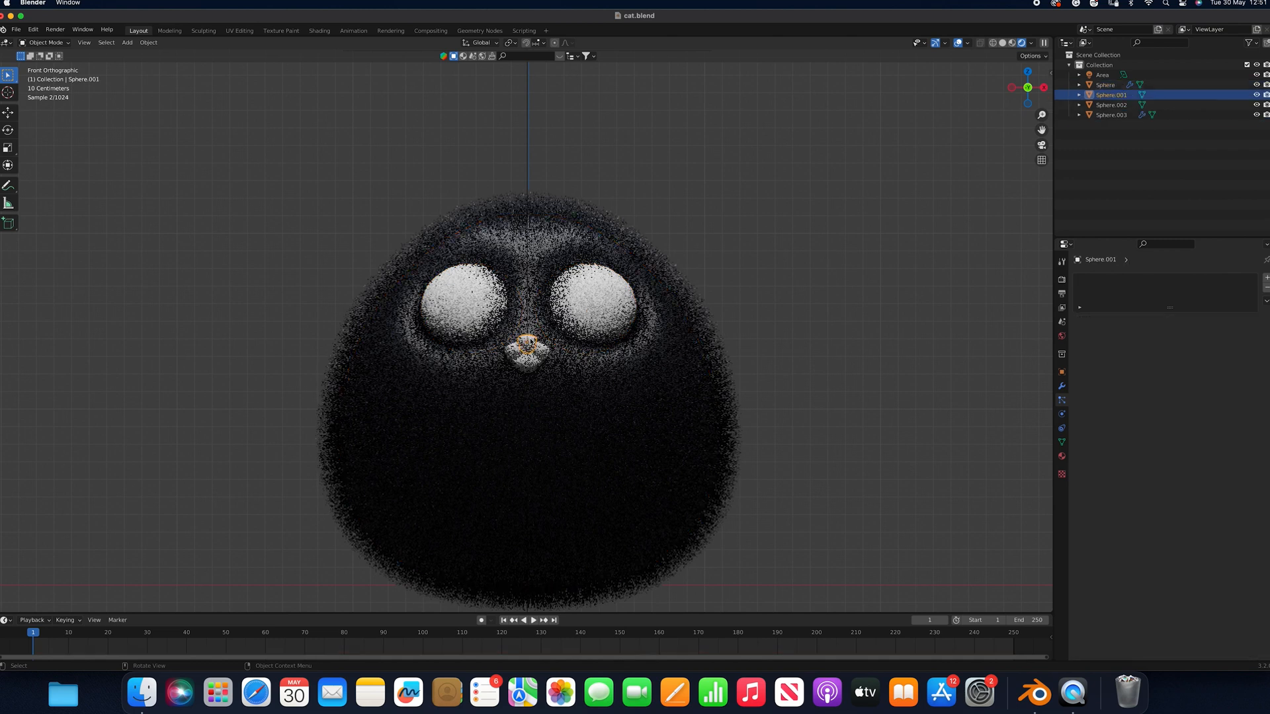
left_click(1061, 456)
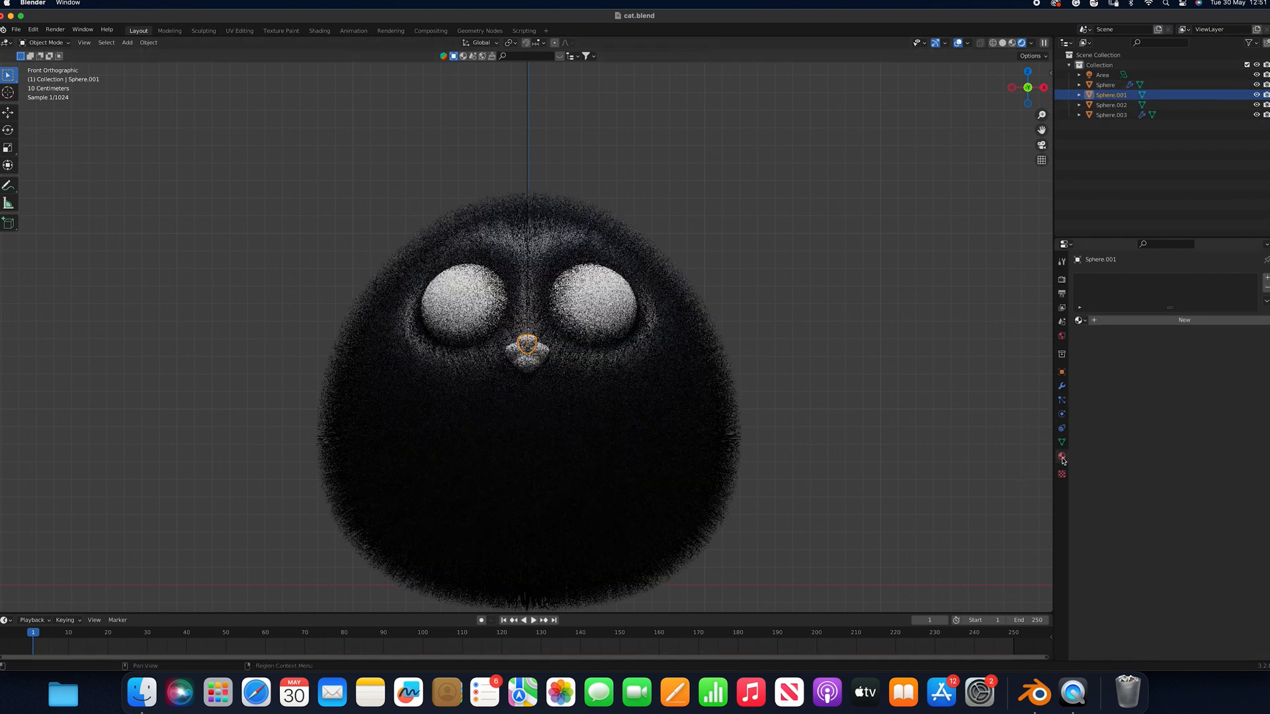
left_click(1184, 320)
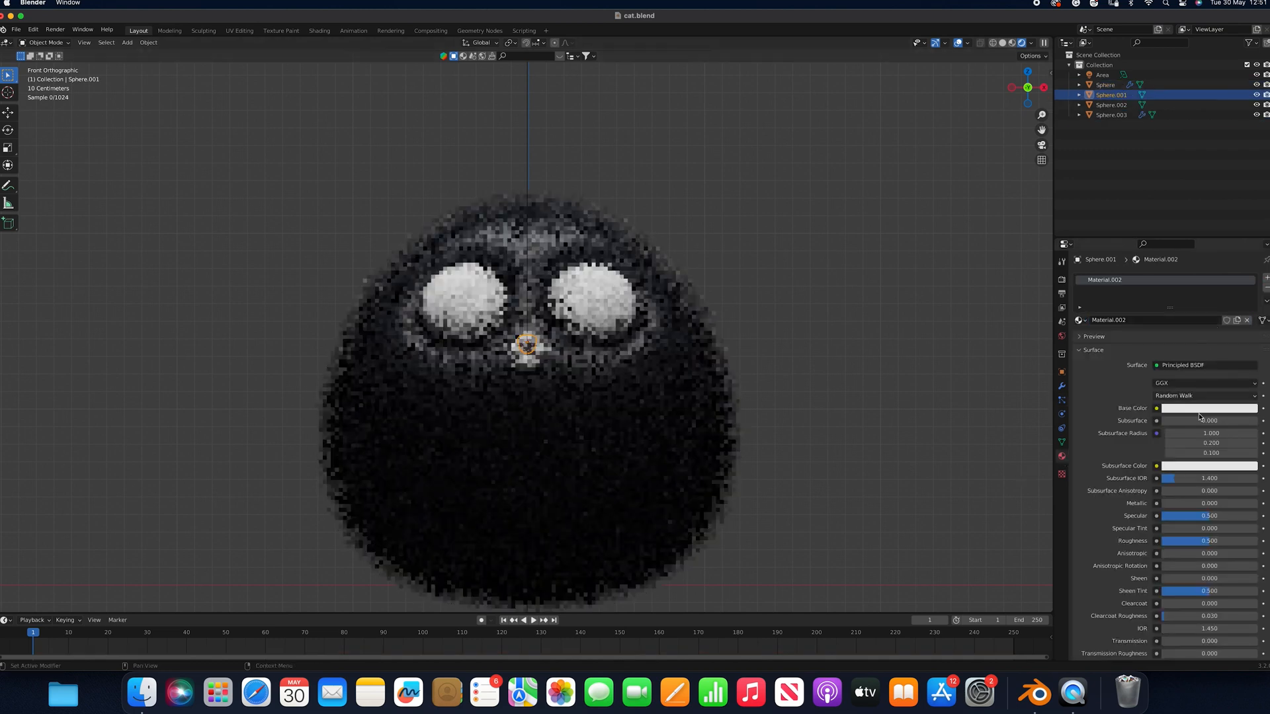
left_click(1203, 408)
left_click(1210, 322)
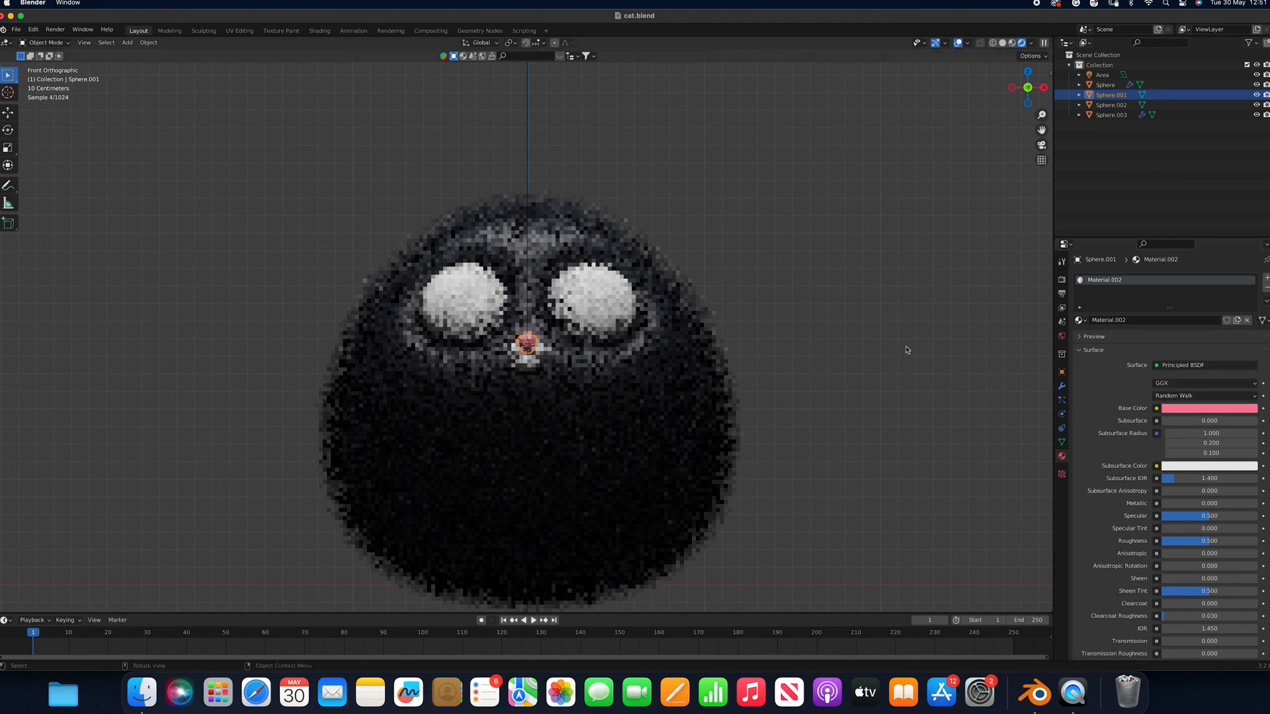
left_click(536, 353)
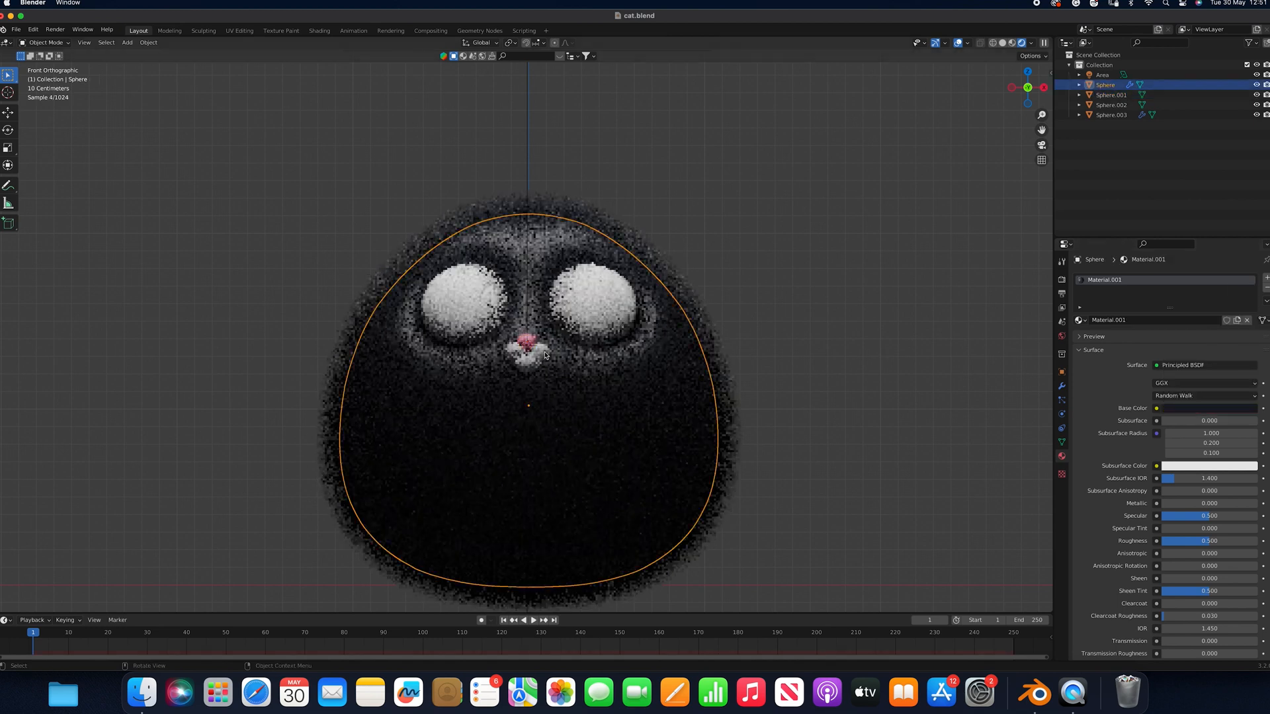
Create a new material for the mouth below the nose
left_click(536, 353)
left_click(1220, 316)
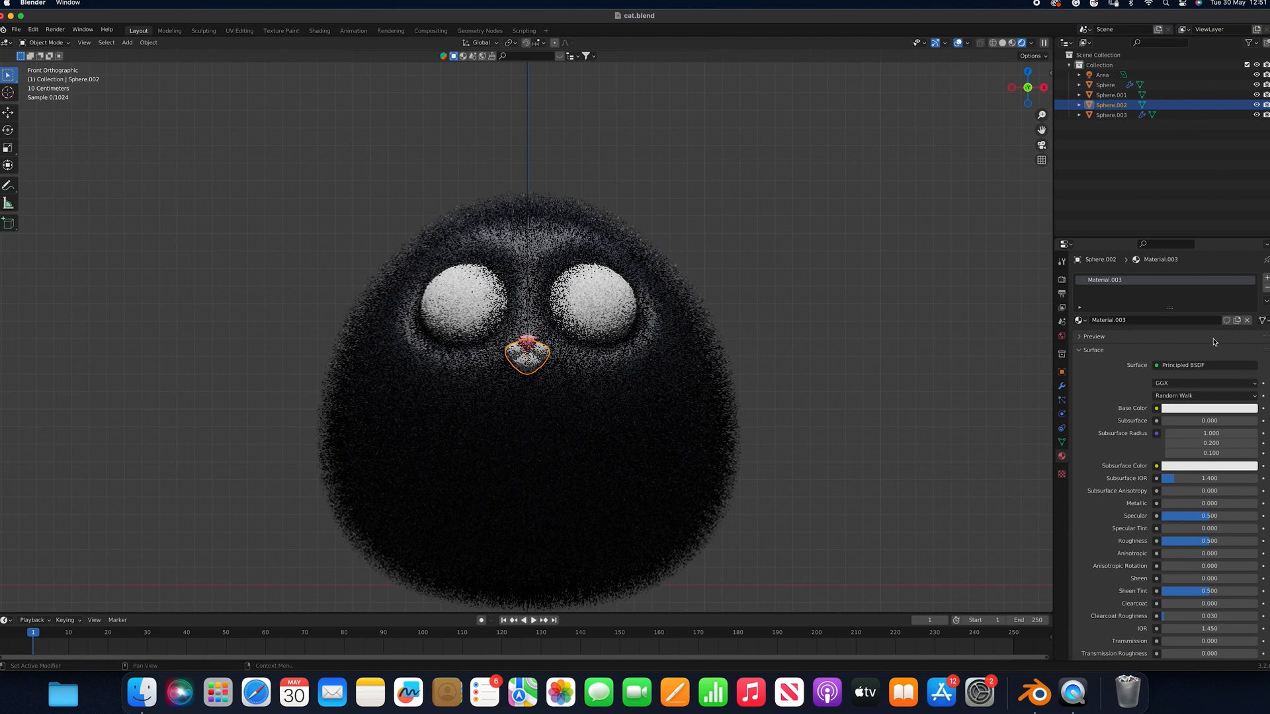
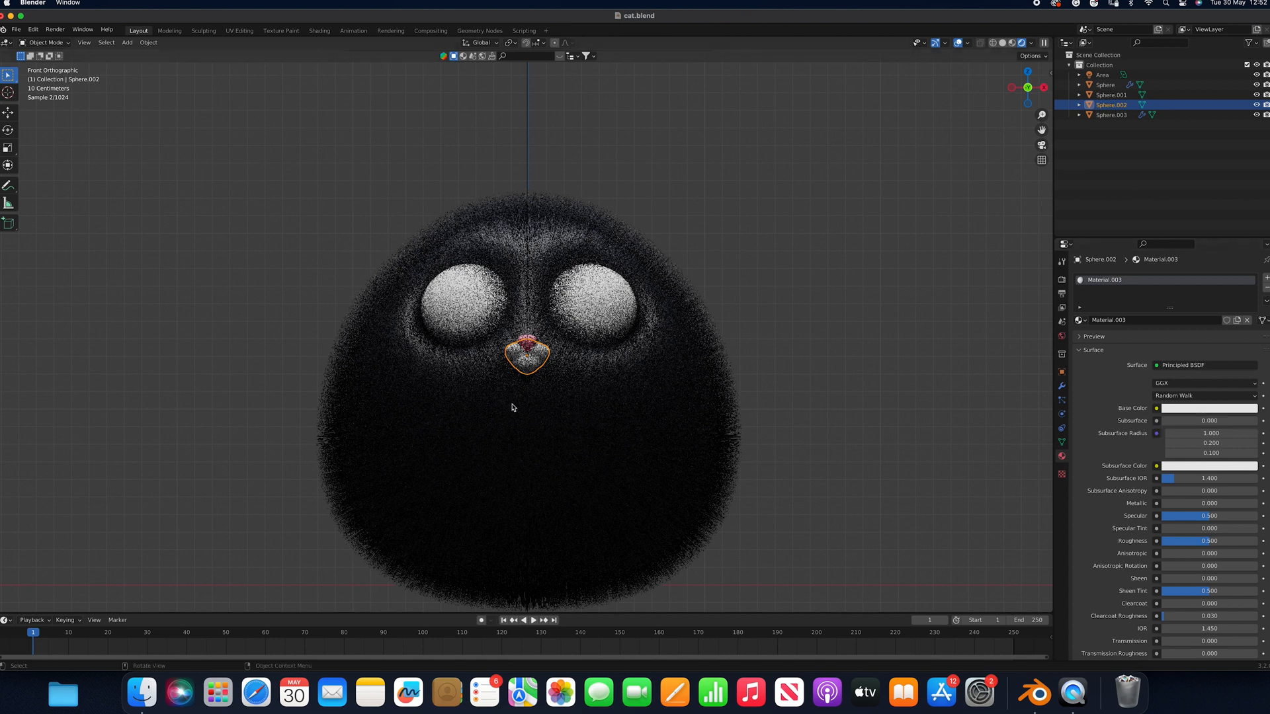
Change the base color of the nose sphere's material to a very dark red
left_click(532, 341)
left_click(532, 341)
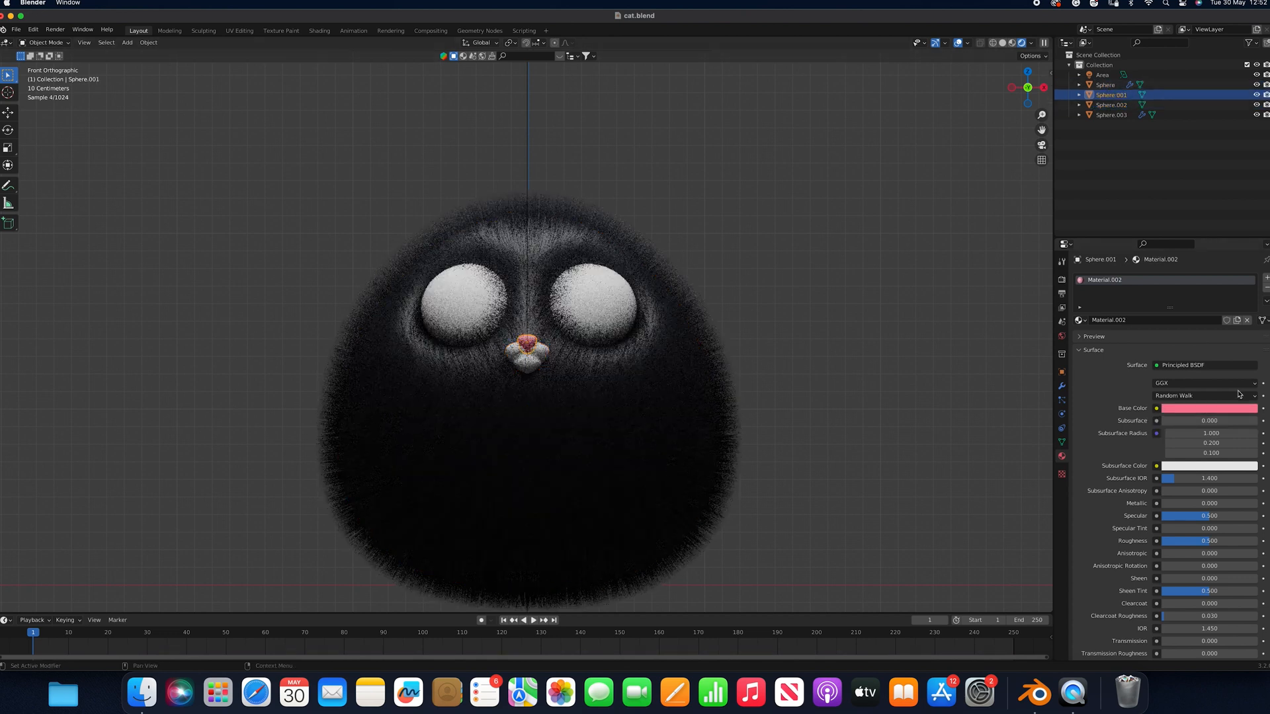
left_click(1209, 408)
mouse_move(1209, 323)
left_mouse_down()
mouse_move(1202, 333)
mouse_move(1249, 304)
left_mouse_up()
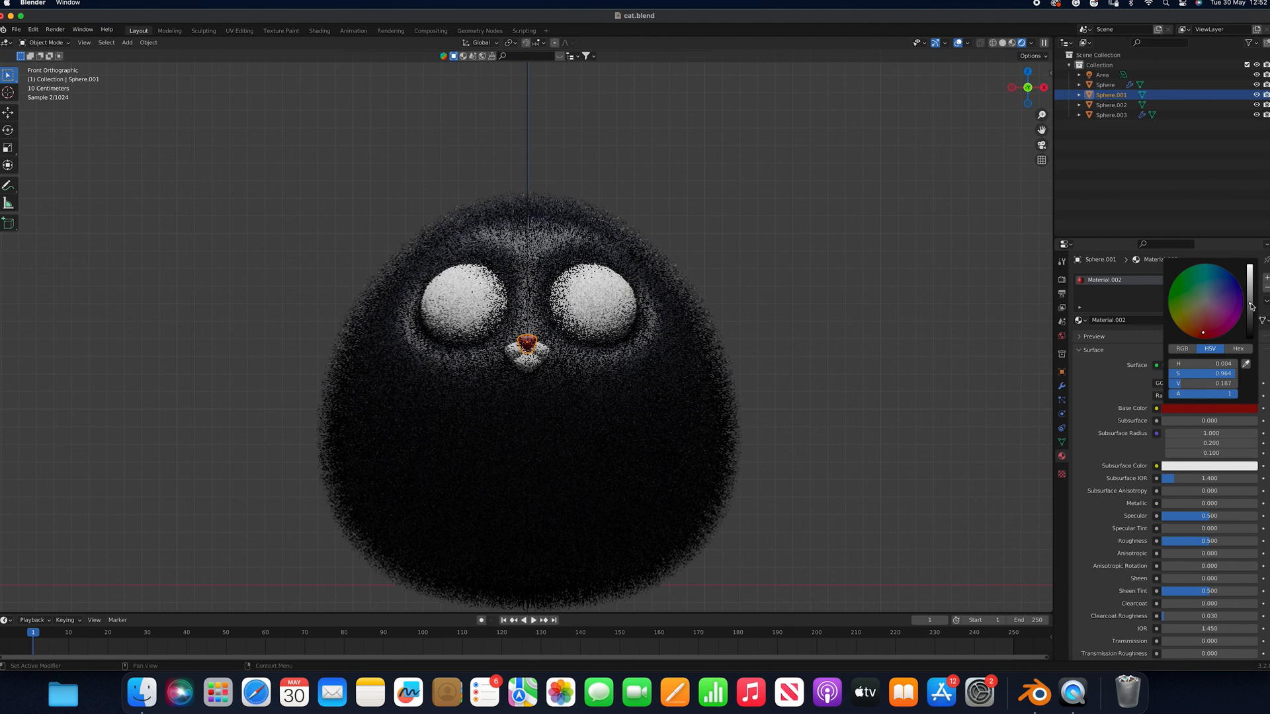
left_click_drag(1250, 306, 1251, 315)
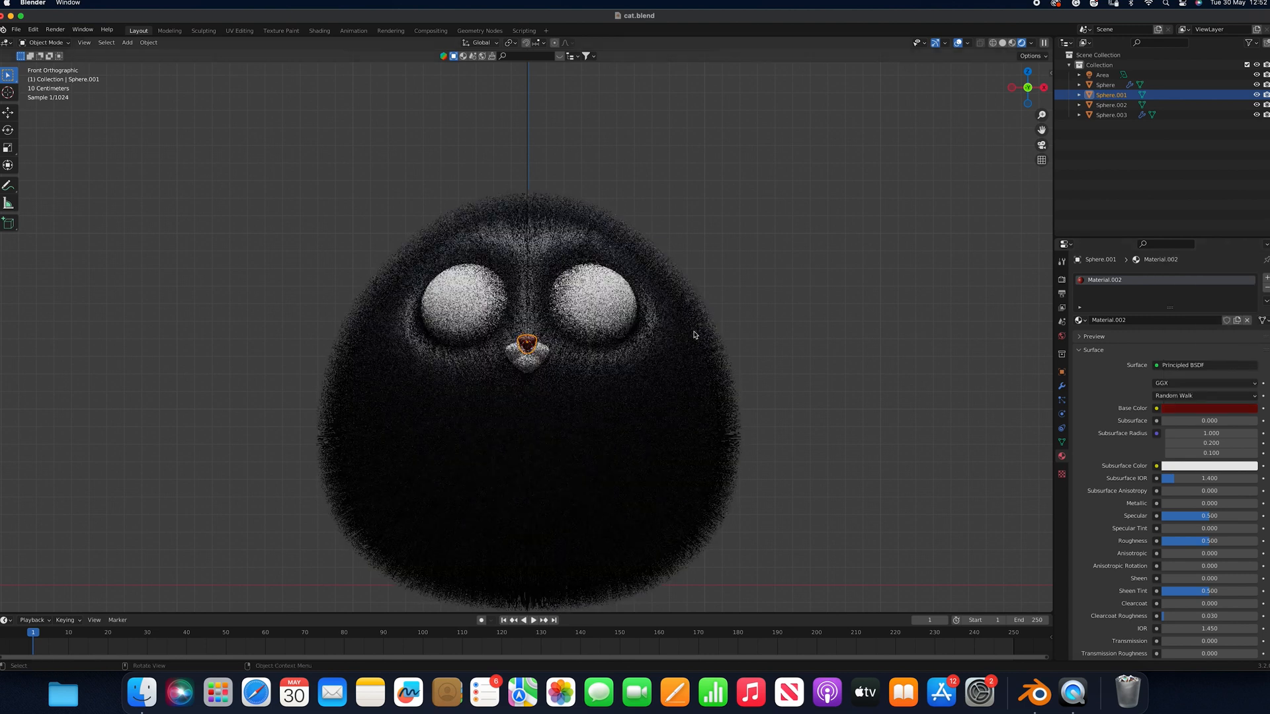
Assign the head's existing dark material, Material.001, to the mouth and clear the selection
left_click(610, 377)
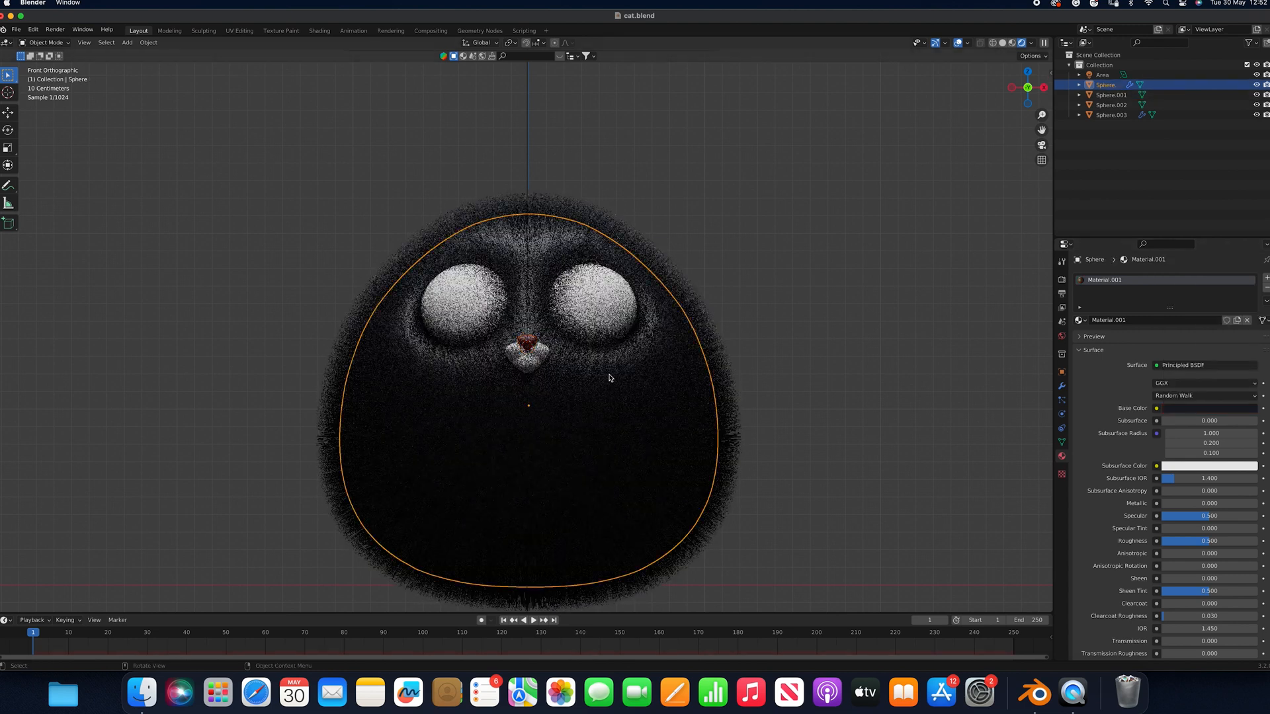
left_click(545, 355)
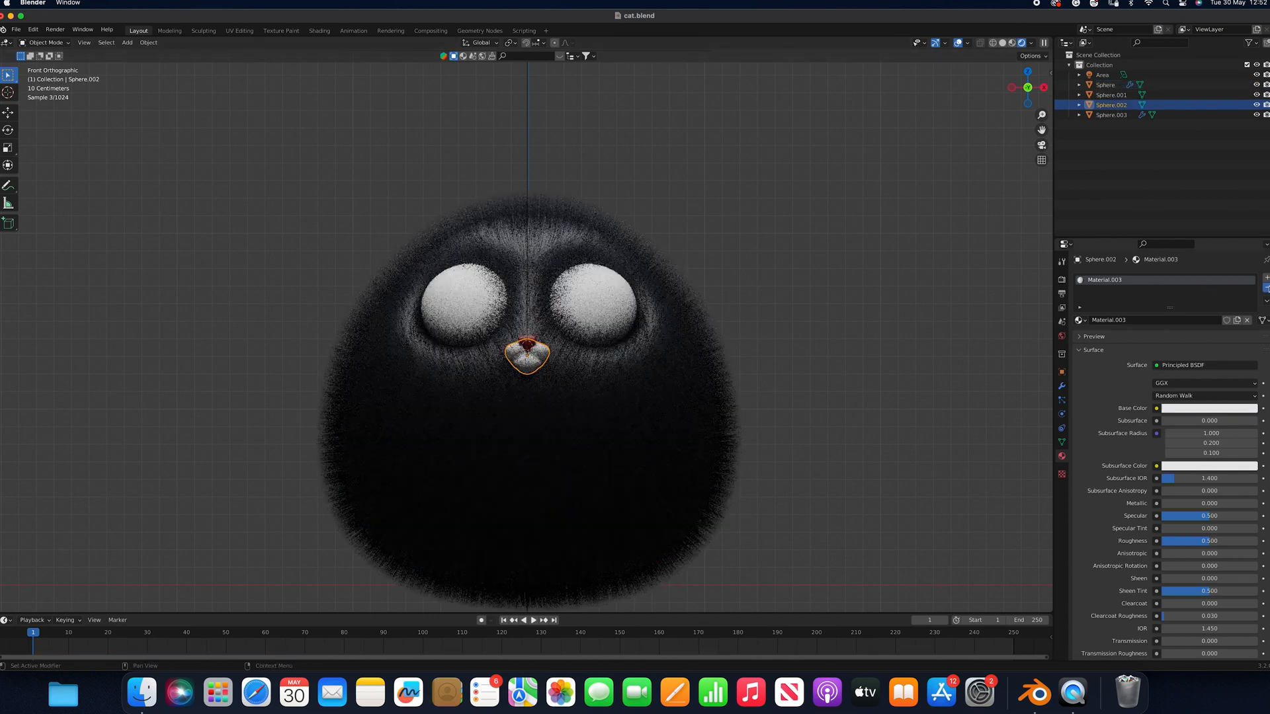
left_click(1079, 320)
left_click(1104, 345)
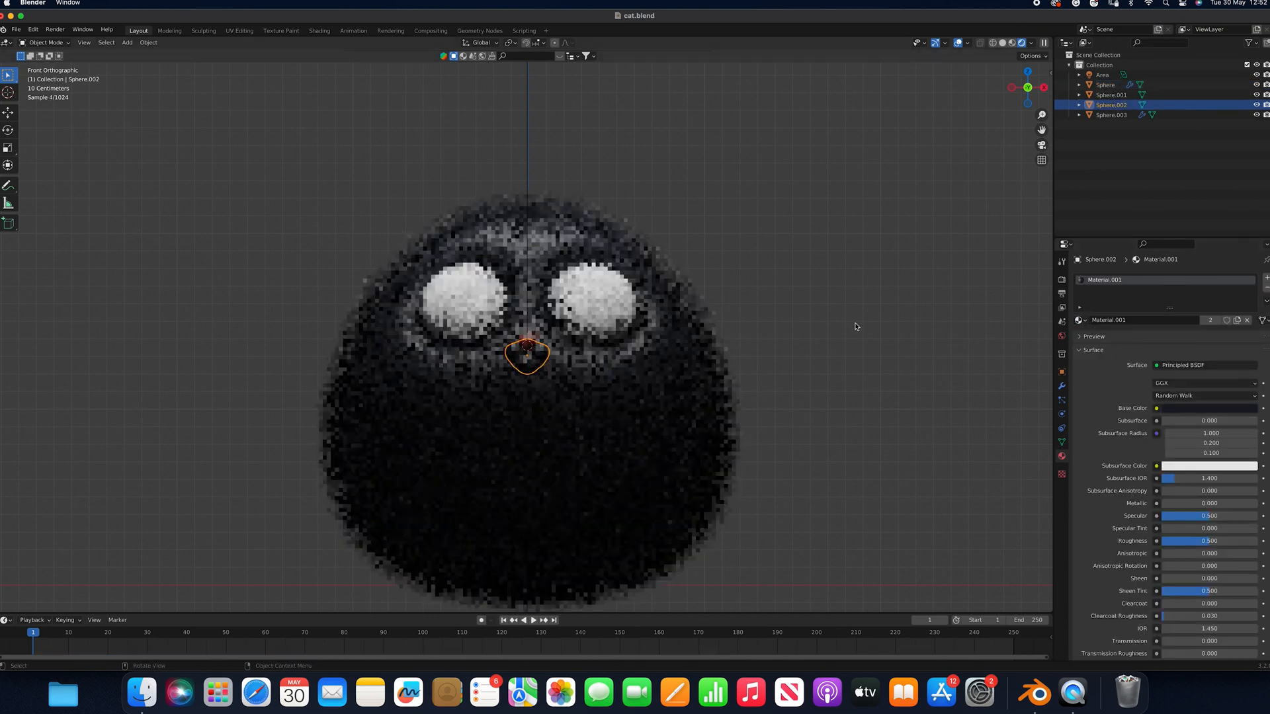
key("alt+a")
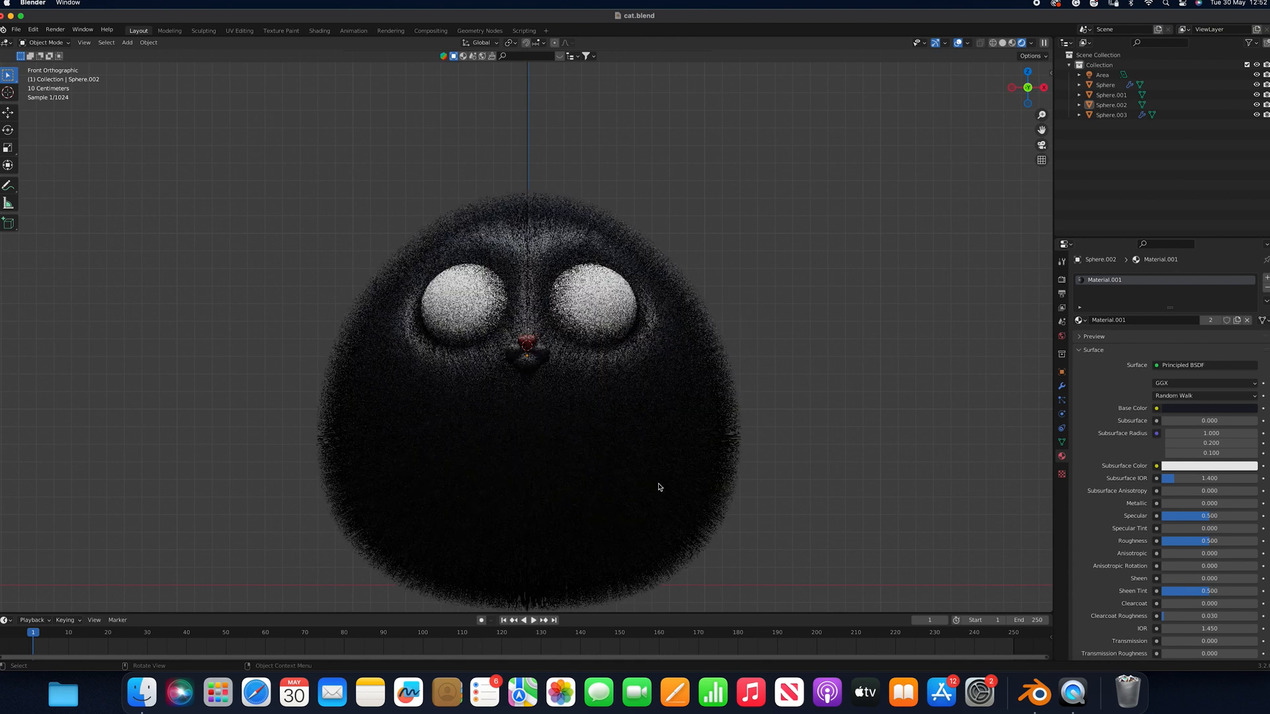
Open the particle system settings of the cat's head
left_click(656, 452)
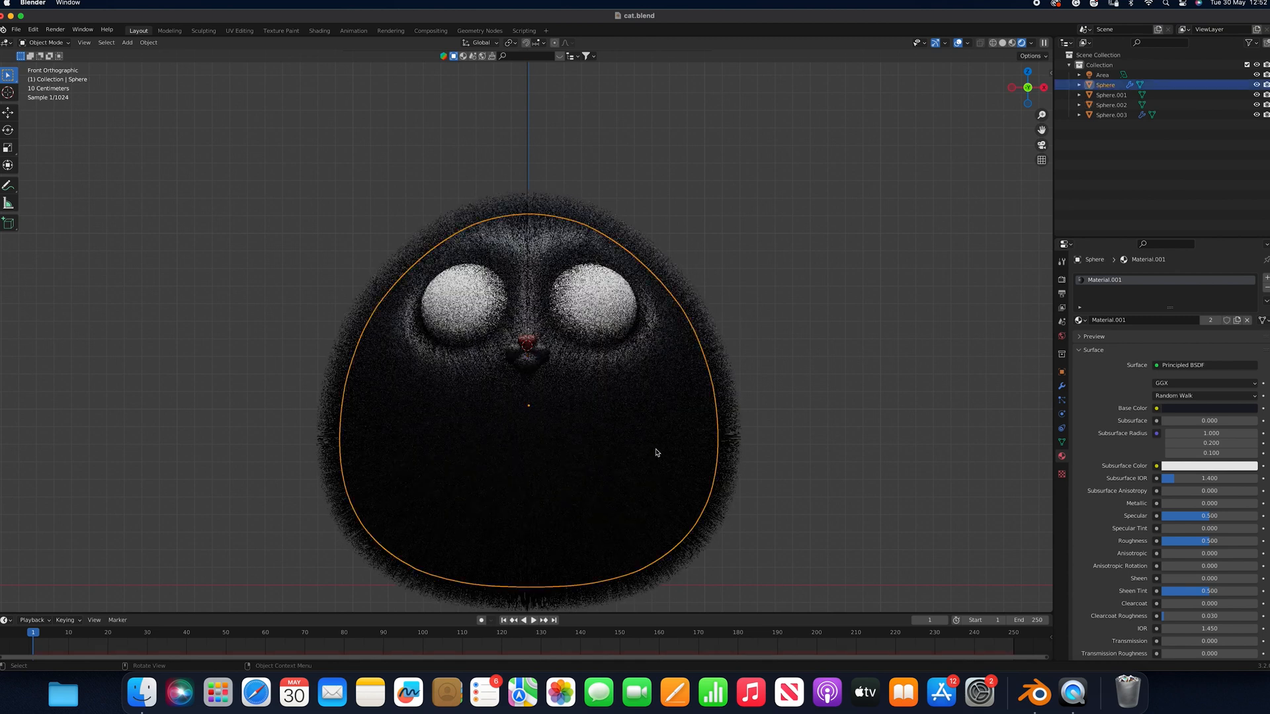
left_click(1061, 400)
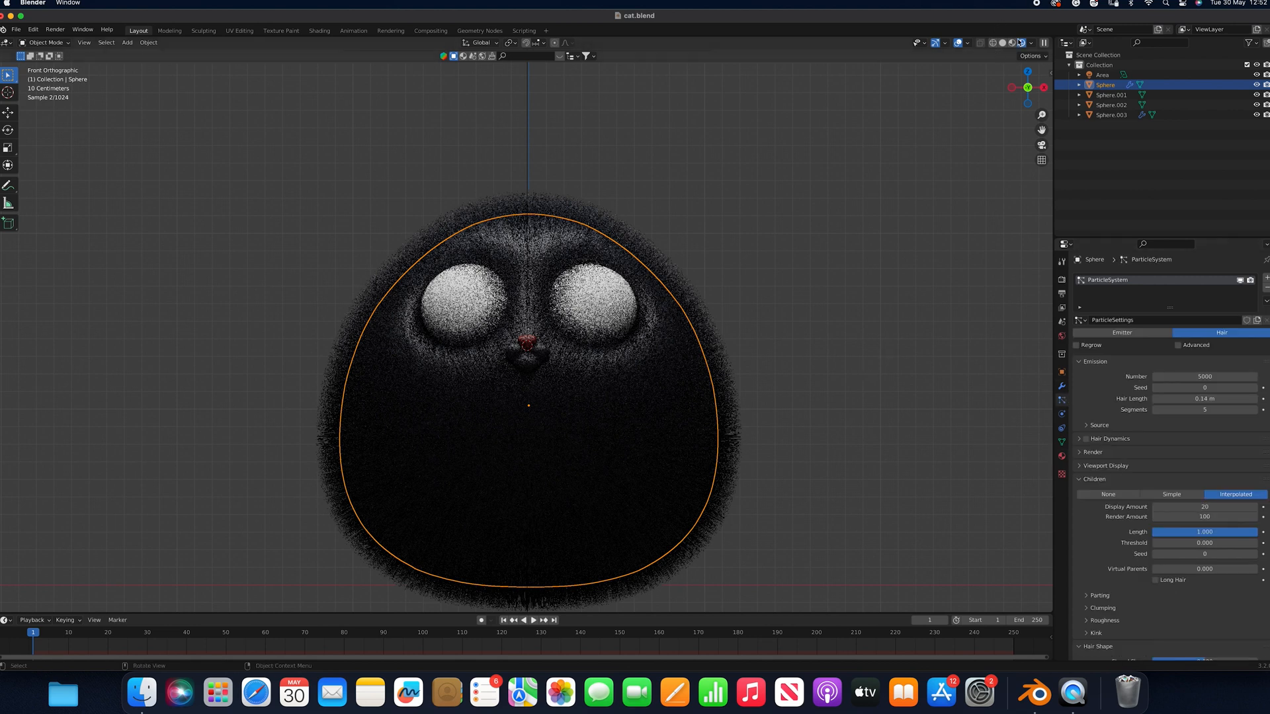
Set the number of hair particles on the body to 6000
left_click(1231, 381)
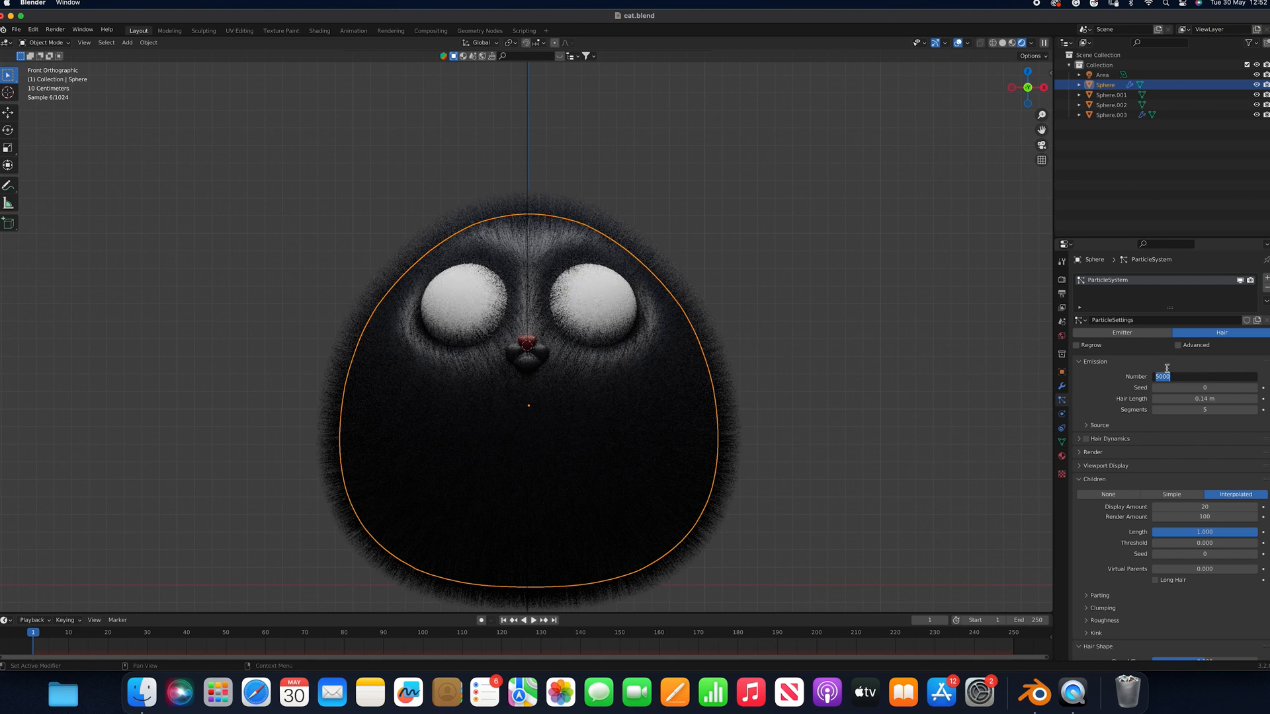
type("60")
key("Return")
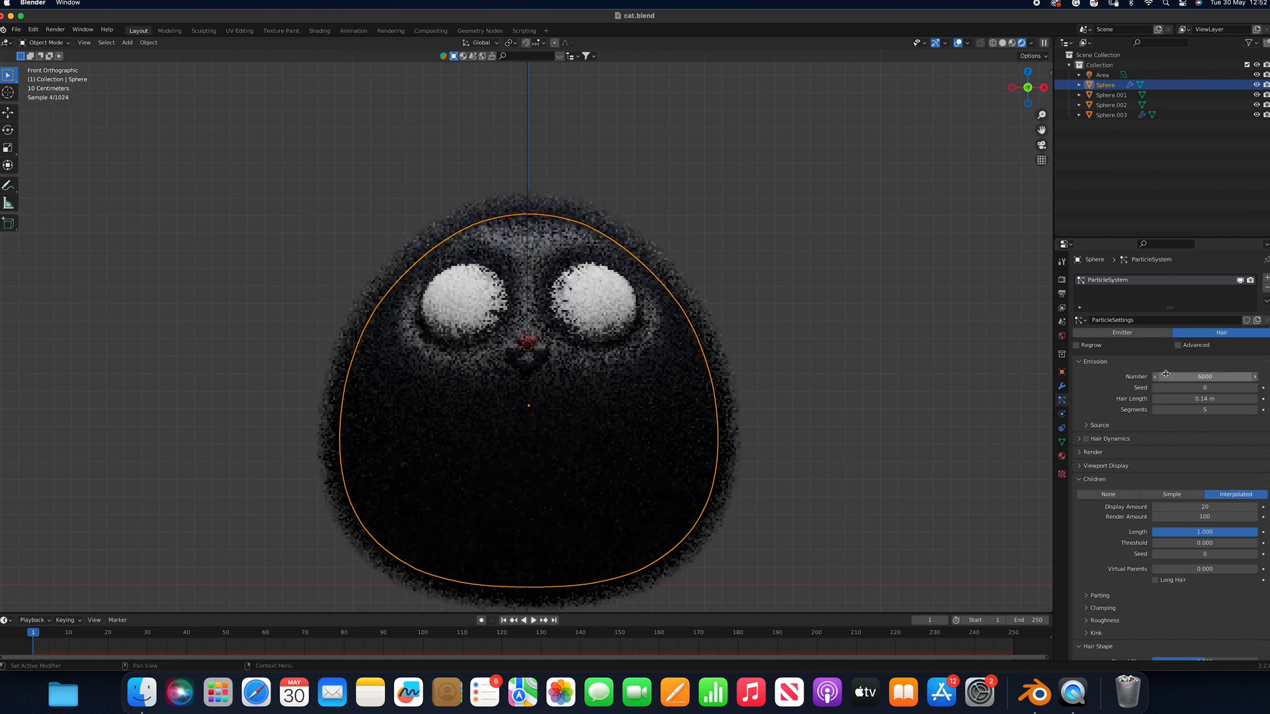
Save the file in solid shading and set the number of hair particles on the body to 8000
left_click(1002, 43)
key("super+s")
double_click(1194, 376)
type("80")
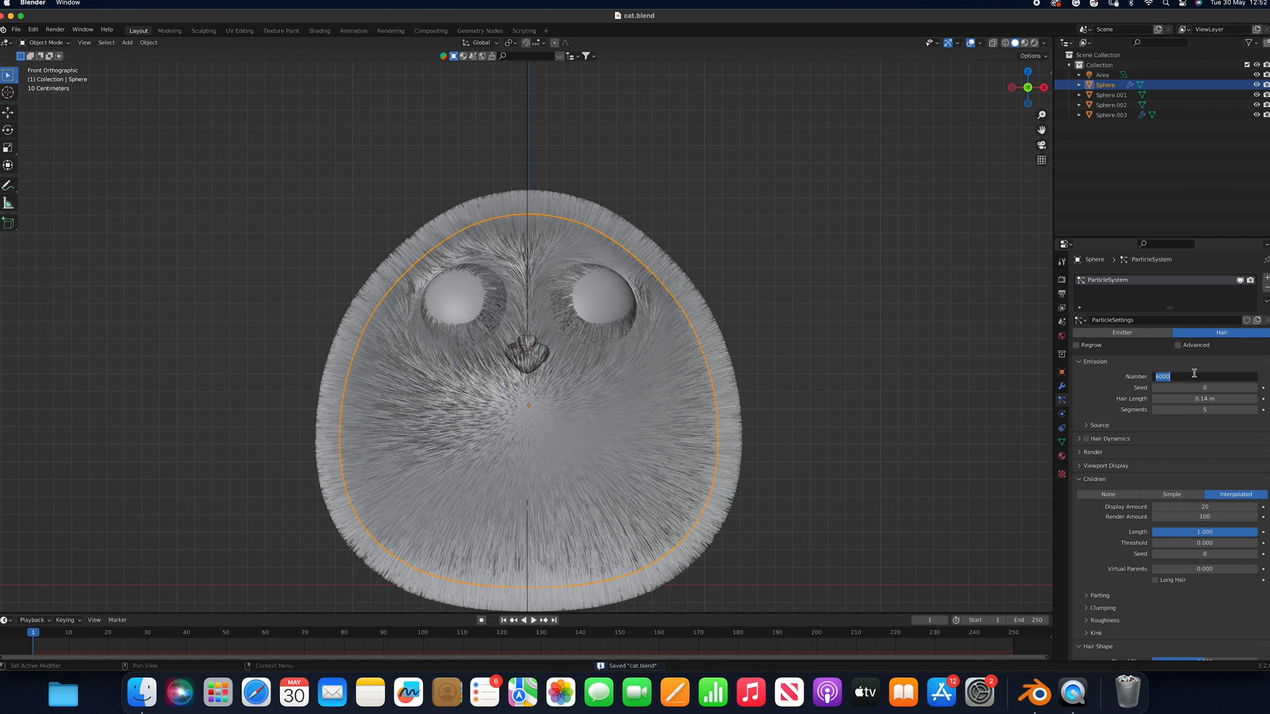
type("00")
key("Return")
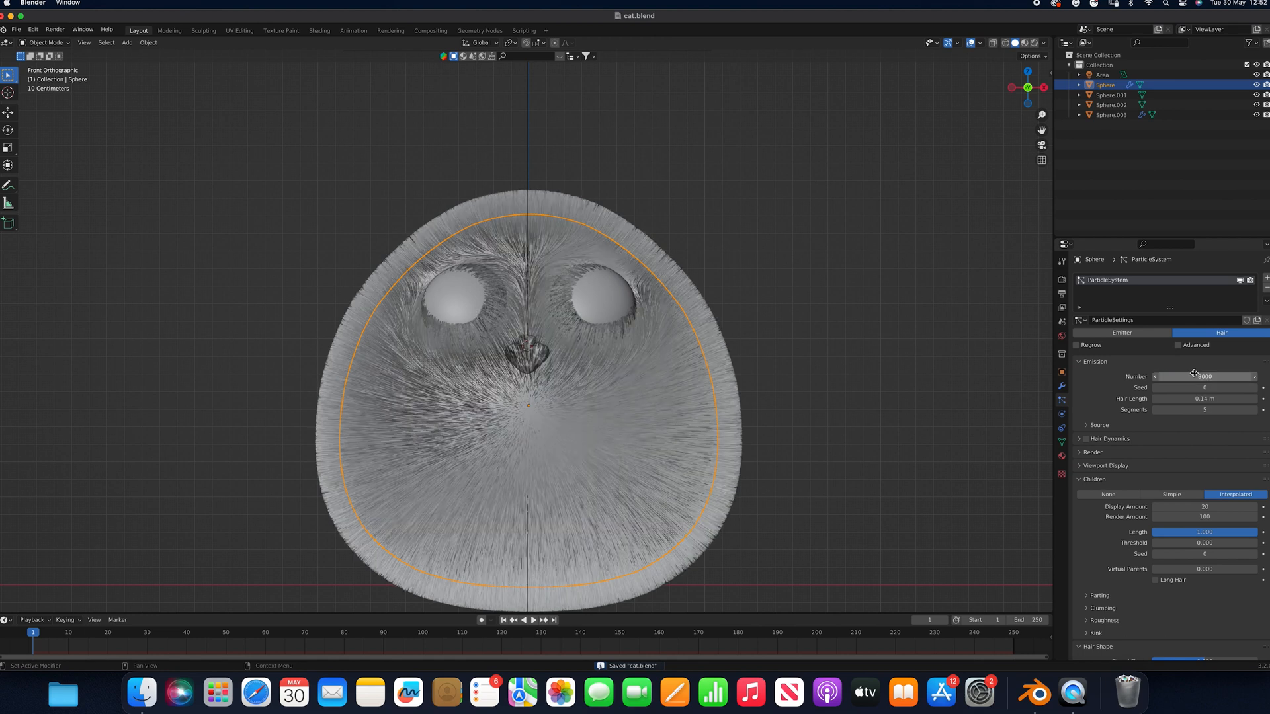
In Particle Edit mode, comb the hair downward around the eyes, along both sides and over the belly with a 123 px brush radius
left_click(46, 42)
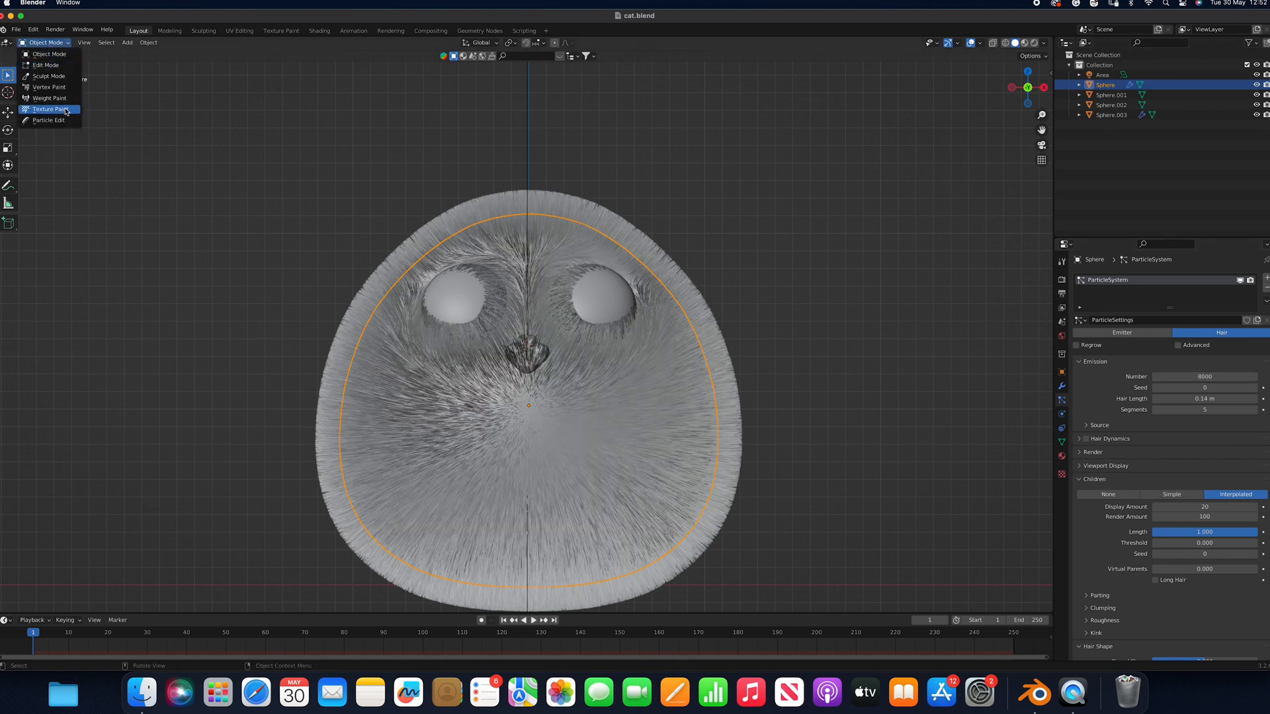
left_click(49, 120)
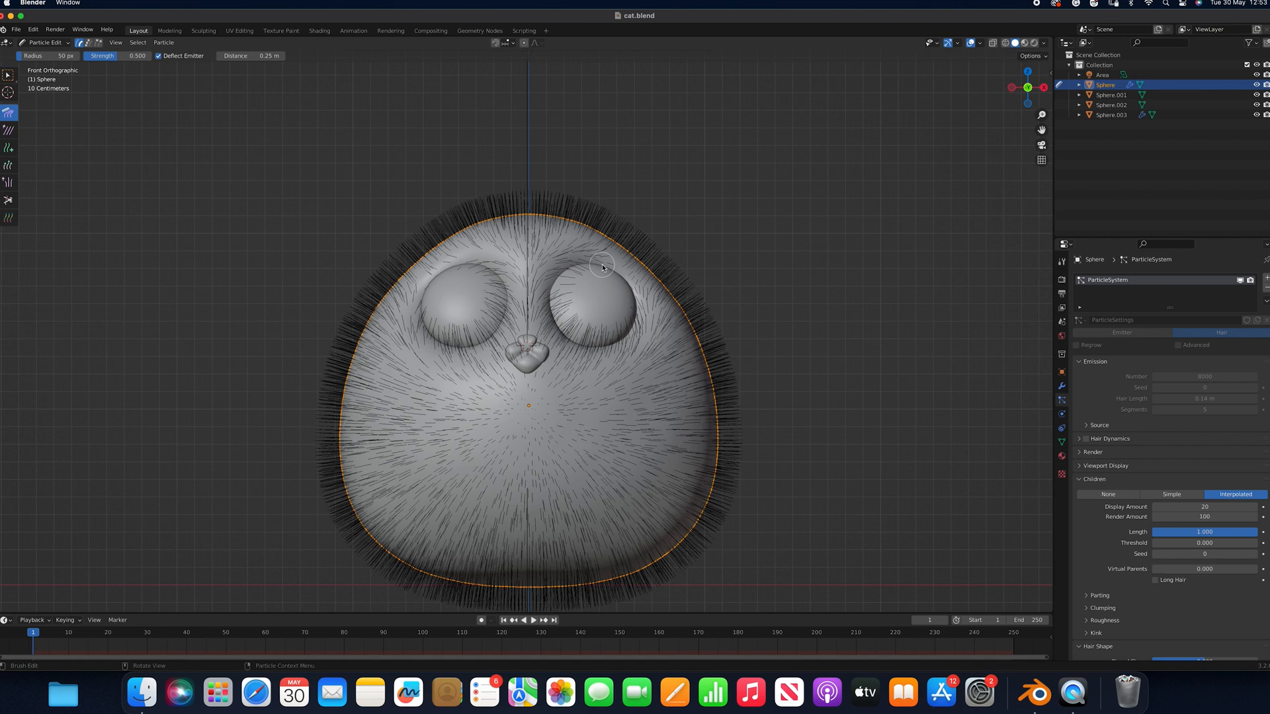
left_click_drag(31, 57, 42, 57)
mouse_move(447, 336)
left_mouse_down()
mouse_move(498, 302)
mouse_move(515, 313)
left_mouse_up()
mouse_move(512, 196)
left_mouse_down()
mouse_move(347, 410)
mouse_move(406, 247)
mouse_move(322, 349)
mouse_move(367, 502)
left_mouse_up()
mouse_move(404, 454)
left_mouse_down()
mouse_move(456, 549)
mouse_move(492, 564)
mouse_move(619, 561)
mouse_move(675, 518)
left_mouse_up()
mouse_move(517, 196)
left_mouse_down()
mouse_move(409, 253)
mouse_move(570, 198)
mouse_move(524, 193)
mouse_move(652, 247)
mouse_move(757, 430)
mouse_move(731, 482)
mouse_move(690, 461)
mouse_move(682, 581)
left_mouse_up()
left_click_drag(690, 480, 635, 542)
left_click_drag(657, 439, 607, 519)
left_click_drag(524, 351, 527, 519)
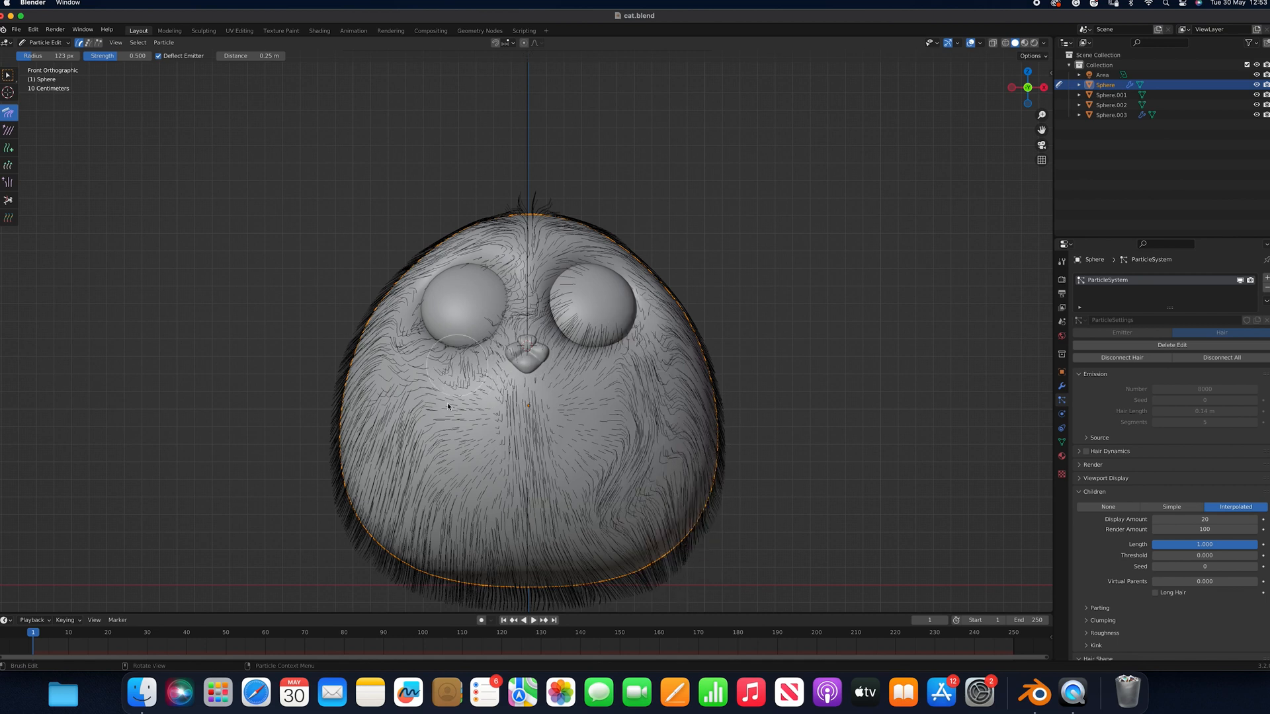
left_click_drag(449, 423, 467, 519)
left_click_drag(488, 354, 486, 512)
left_click_drag(442, 357, 451, 516)
mouse_move(569, 337)
left_mouse_down()
mouse_move(568, 430)
mouse_move(603, 482)
mouse_move(589, 520)
mouse_move(615, 522)
left_mouse_up()
mouse_move(559, 275)
left_mouse_down()
mouse_move(530, 370)
mouse_move(537, 423)
left_mouse_up()
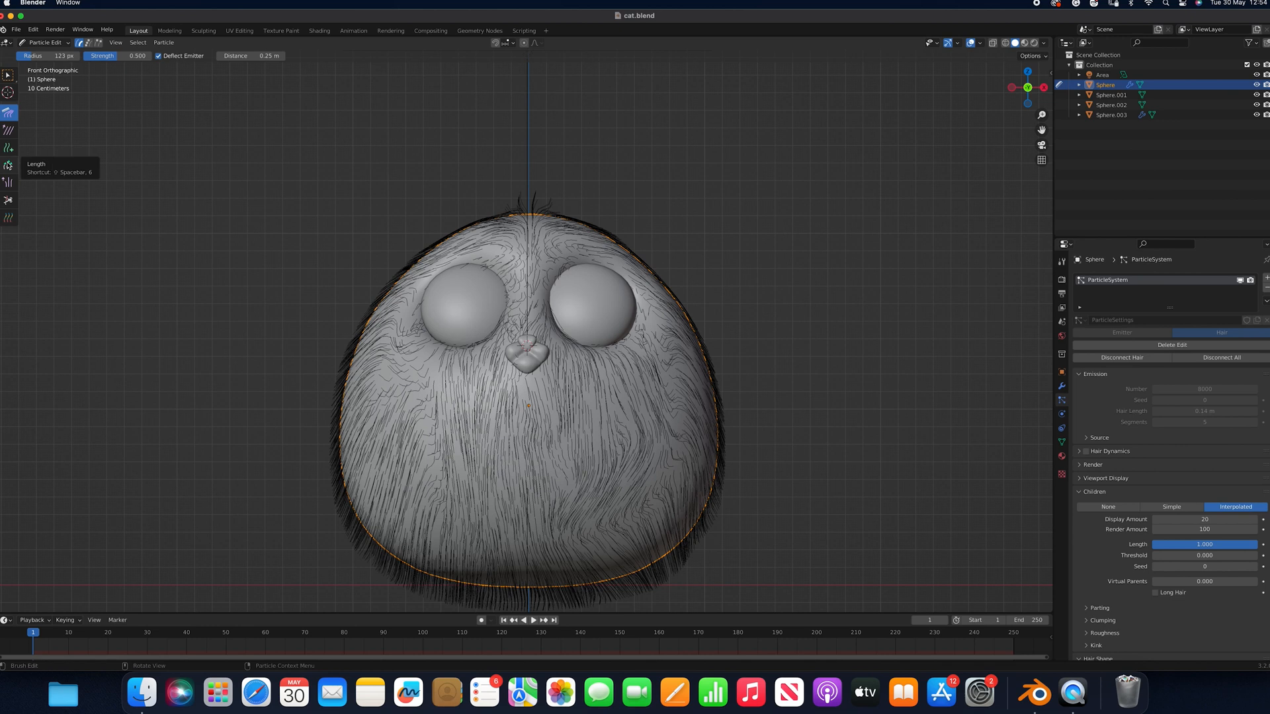
Puff the hair at the top of the head, then check the groomed fur from Object Mode in rendered shading
left_click(8, 183)
mouse_move(547, 217)
left_mouse_down()
mouse_move(566, 213)
mouse_move(495, 215)
left_mouse_up()
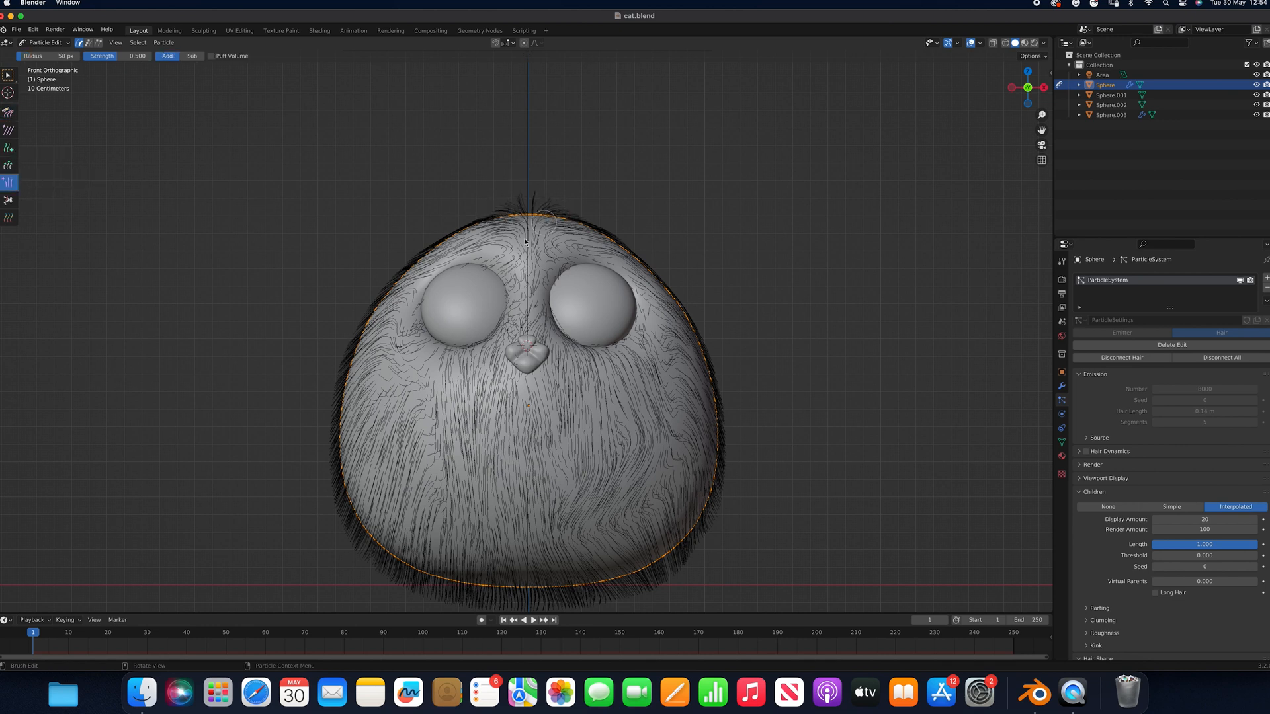
left_click(45, 43)
left_click(51, 54)
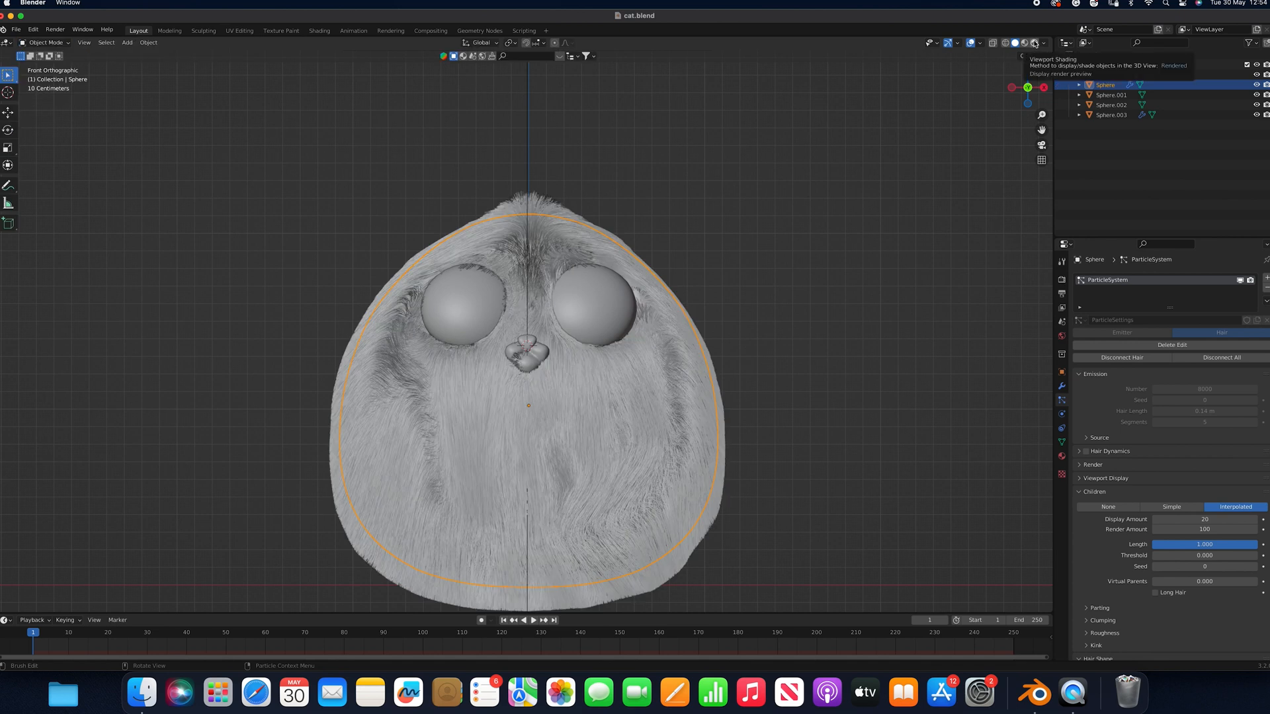
left_click(1034, 44)
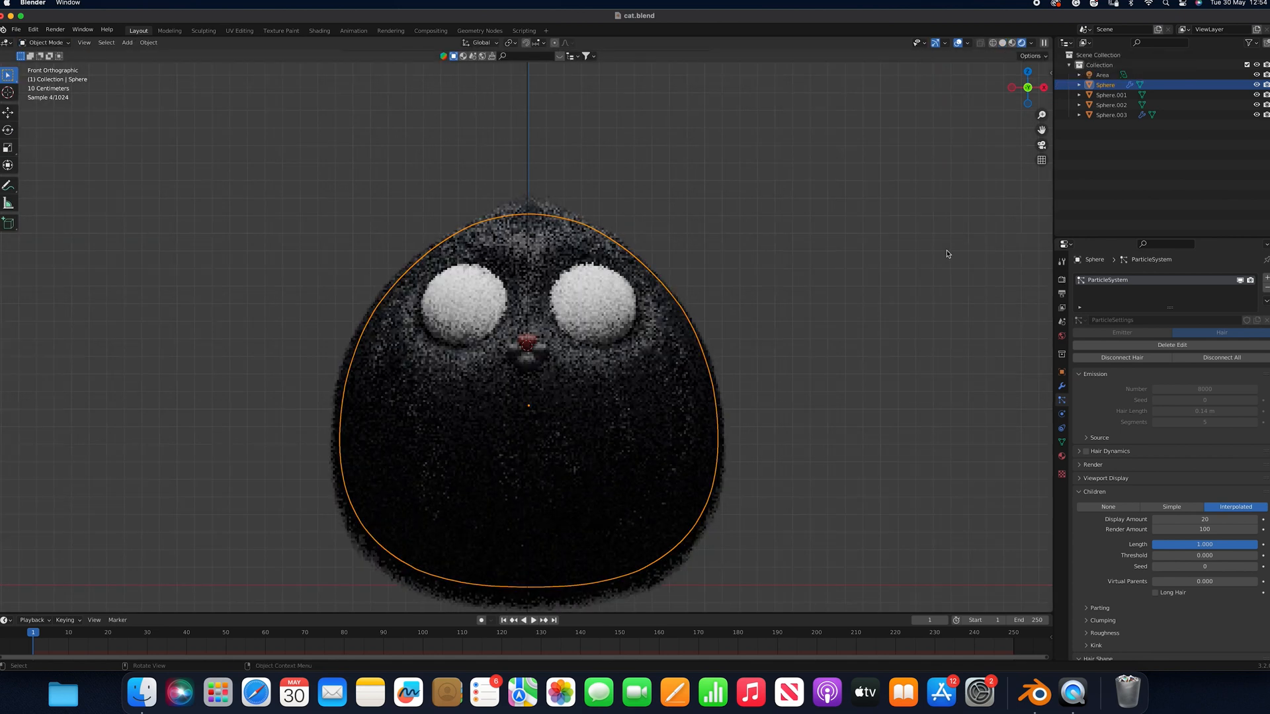
left_click(947, 254)
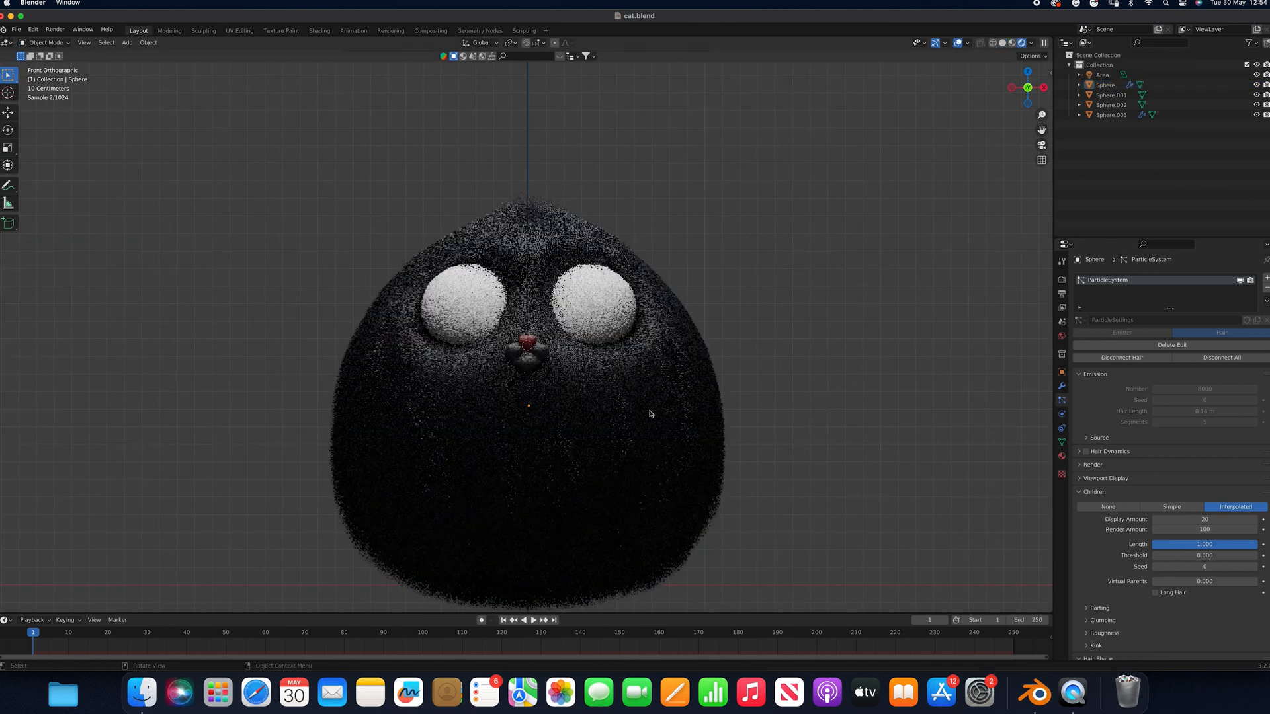
left_click(1002, 43)
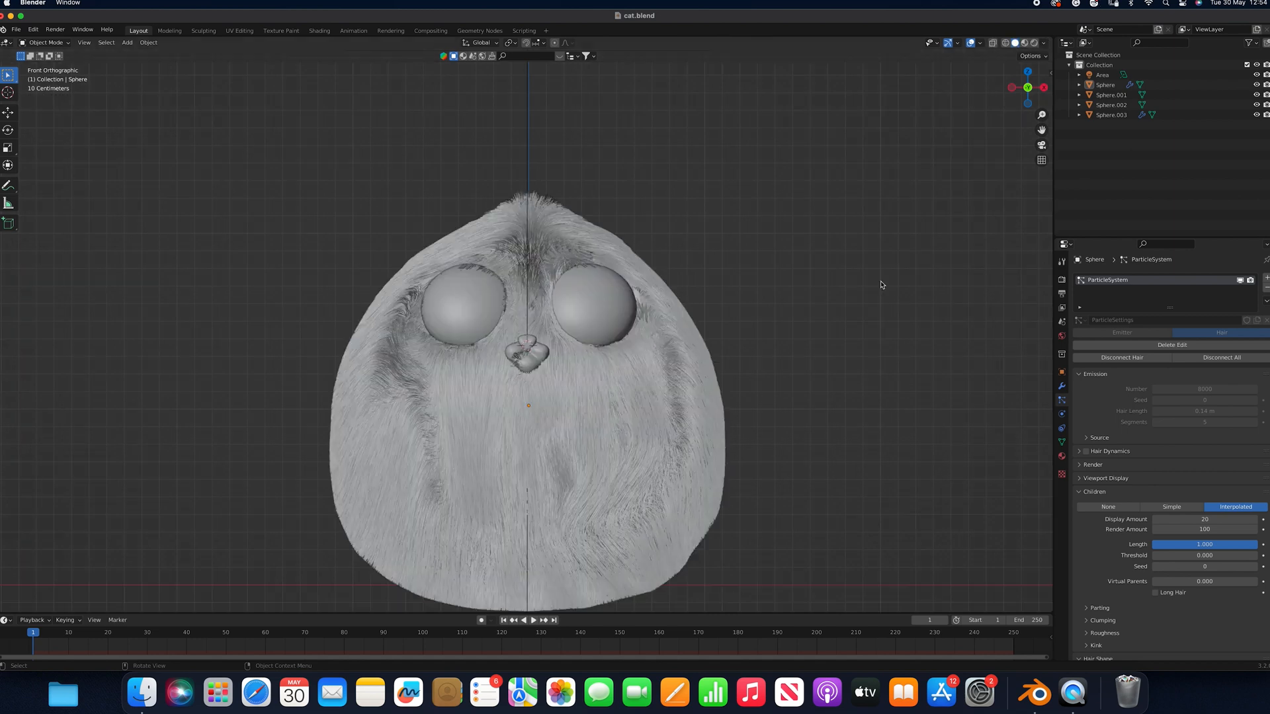
Add a new material named "yellow eye" to the eye sphere
left_click(593, 288)
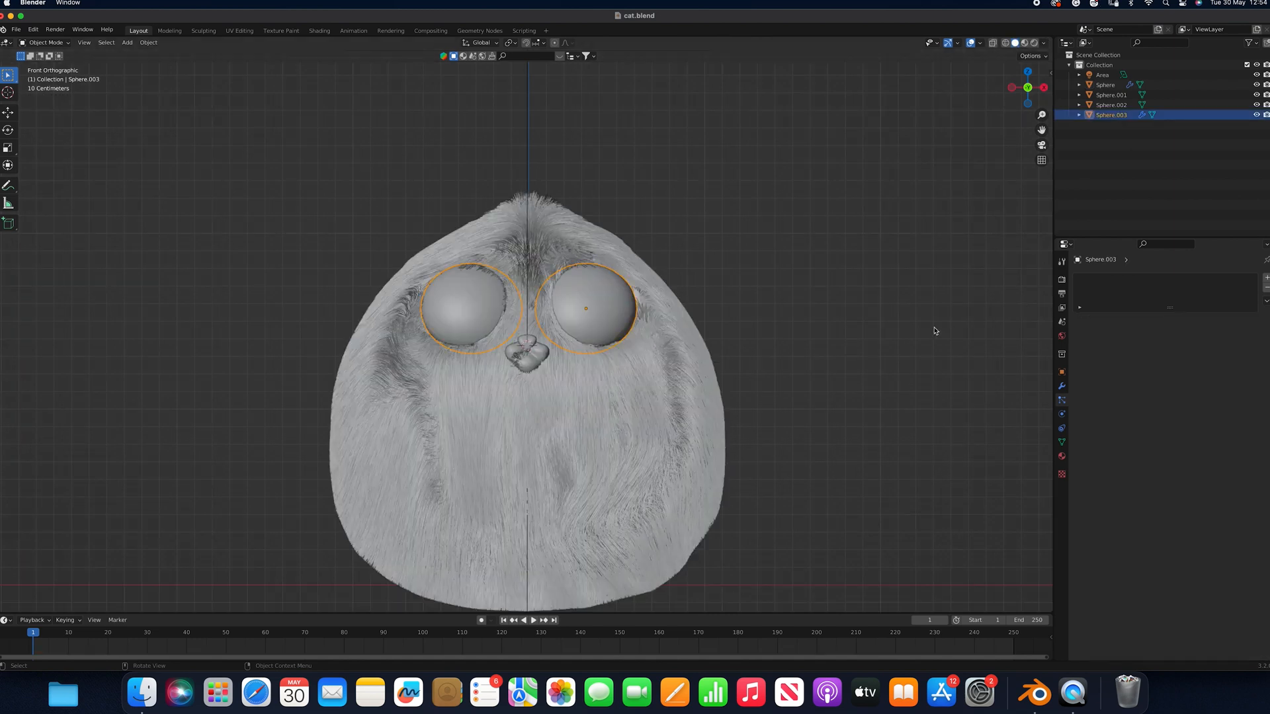
key("Tab")
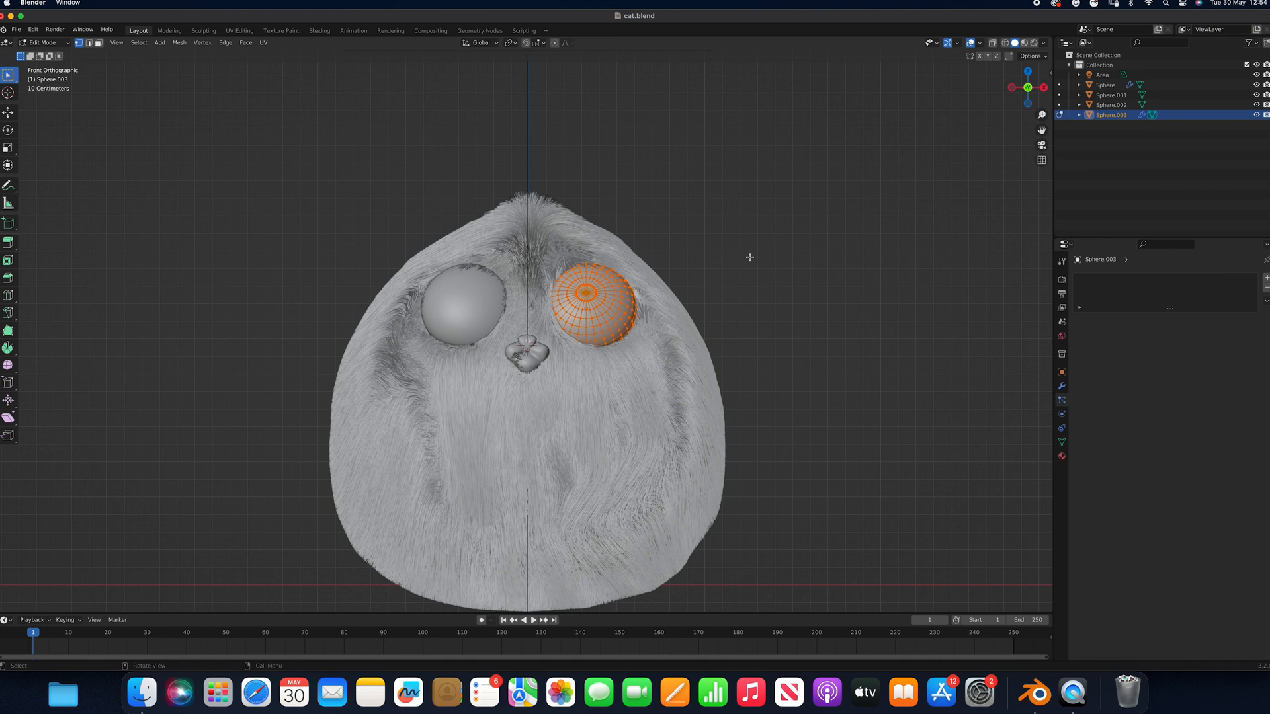
scroll(729, 260, "up", 2)
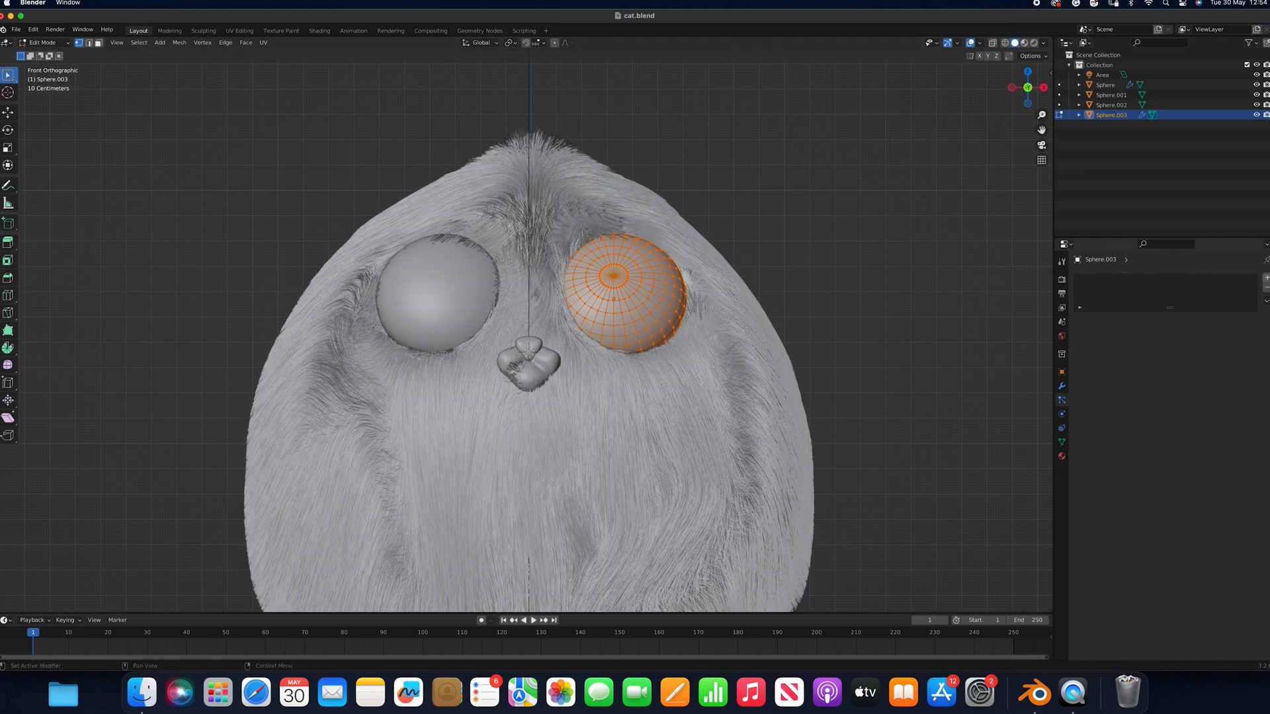
left_click(1266, 278)
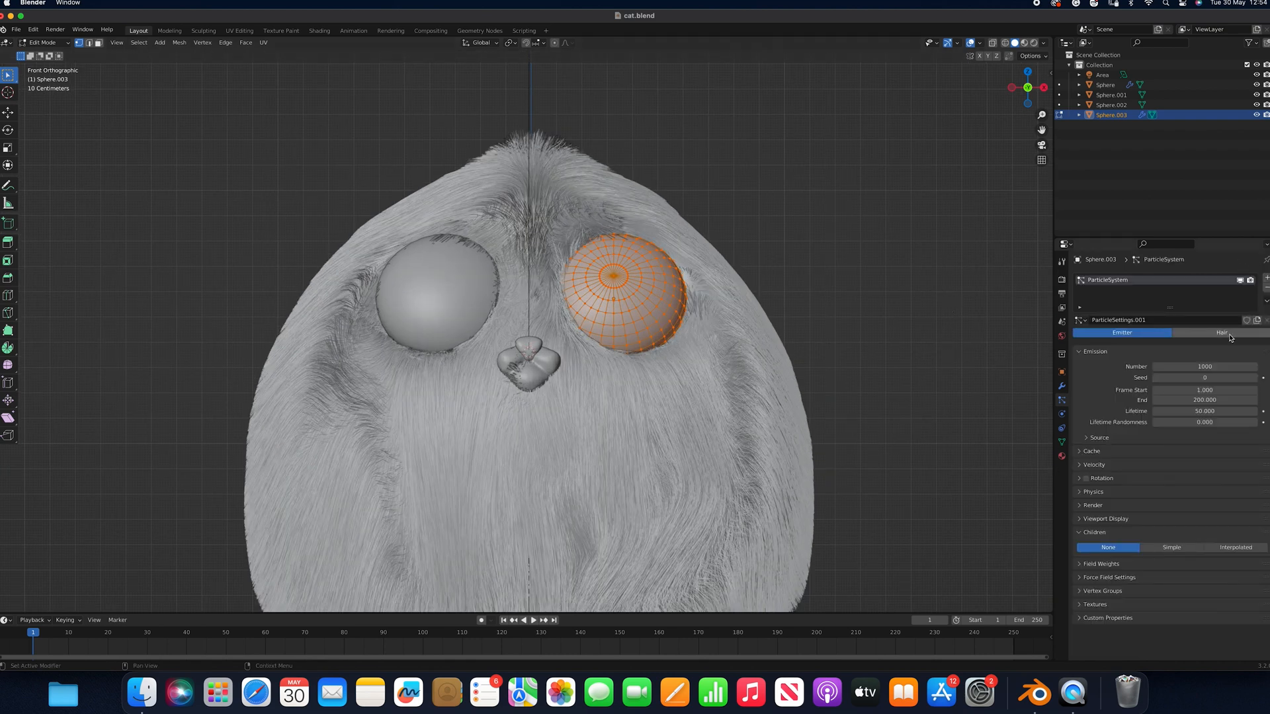
left_click(1266, 288)
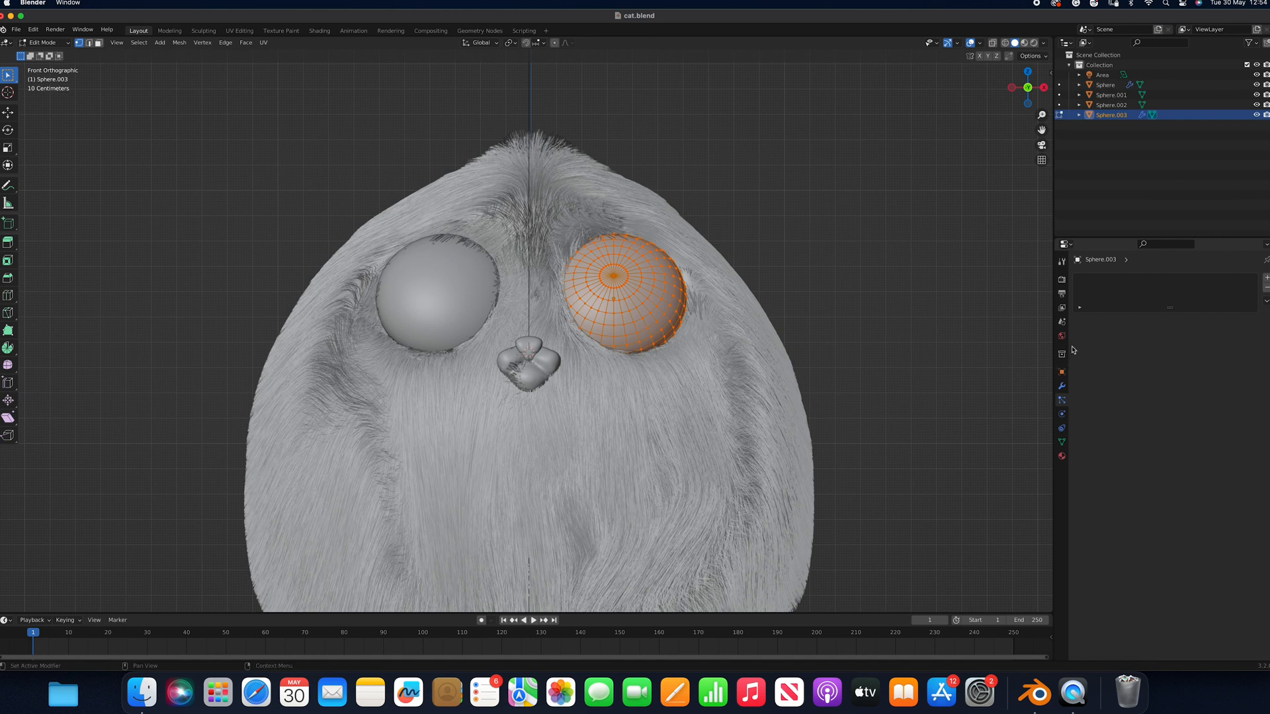
key("Tab")
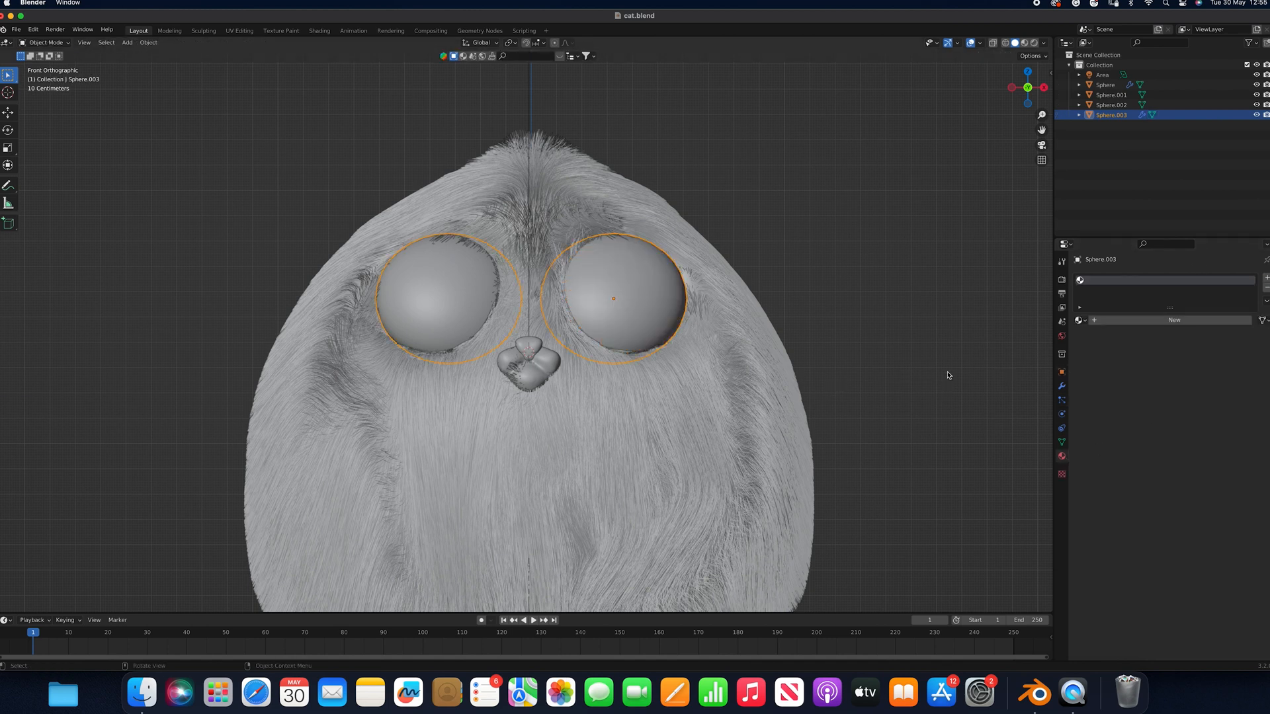
key("Tab")
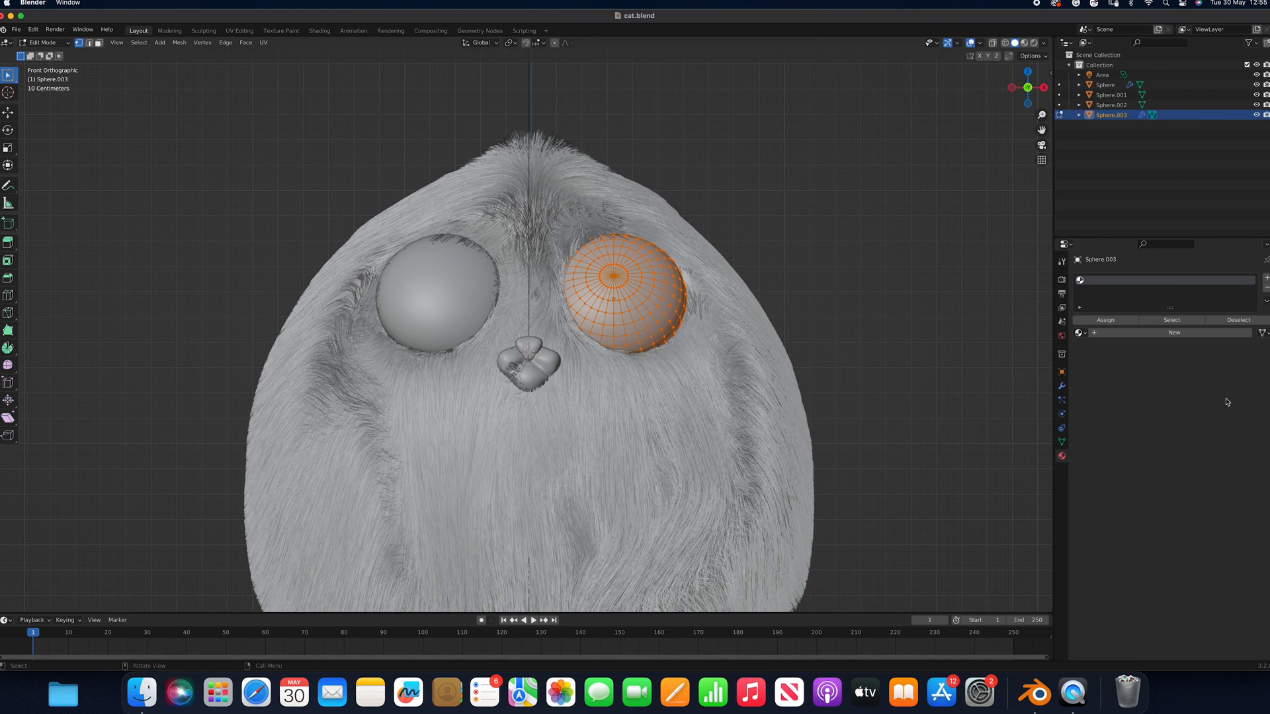
left_click(1192, 336)
left_click(1190, 333)
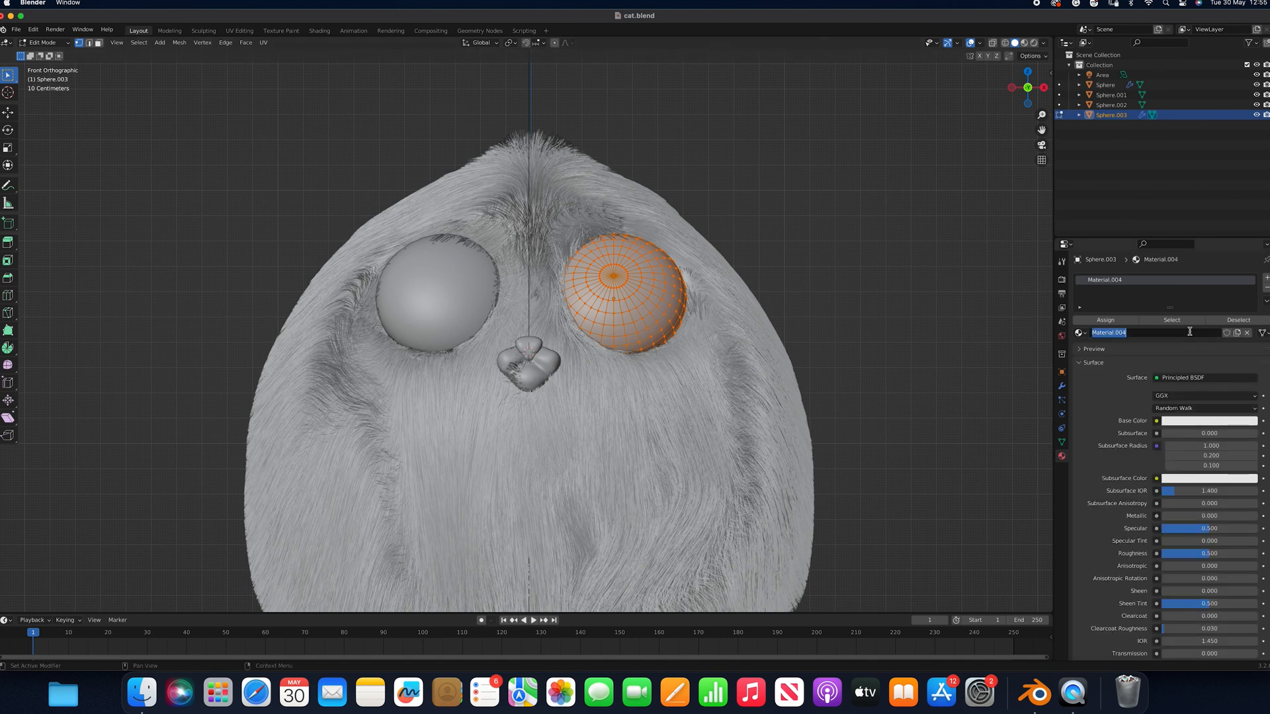
type("yel")
key("Return")
Give the yellow eye material an orange-yellow base color (H 0.080, S 0.935, V 0.644), roughness 0.225, IOR 1.350 and transmission 0.212
left_click(1194, 421)
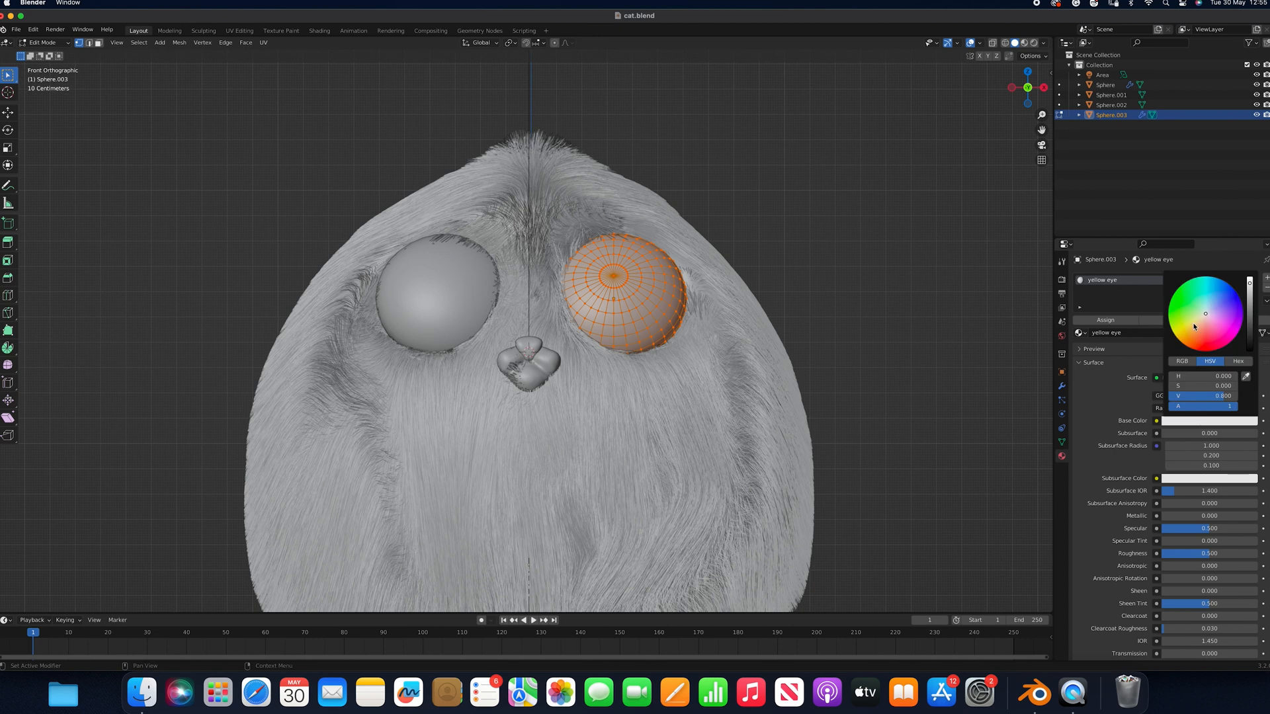
left_click_drag(1194, 326, 1195, 336)
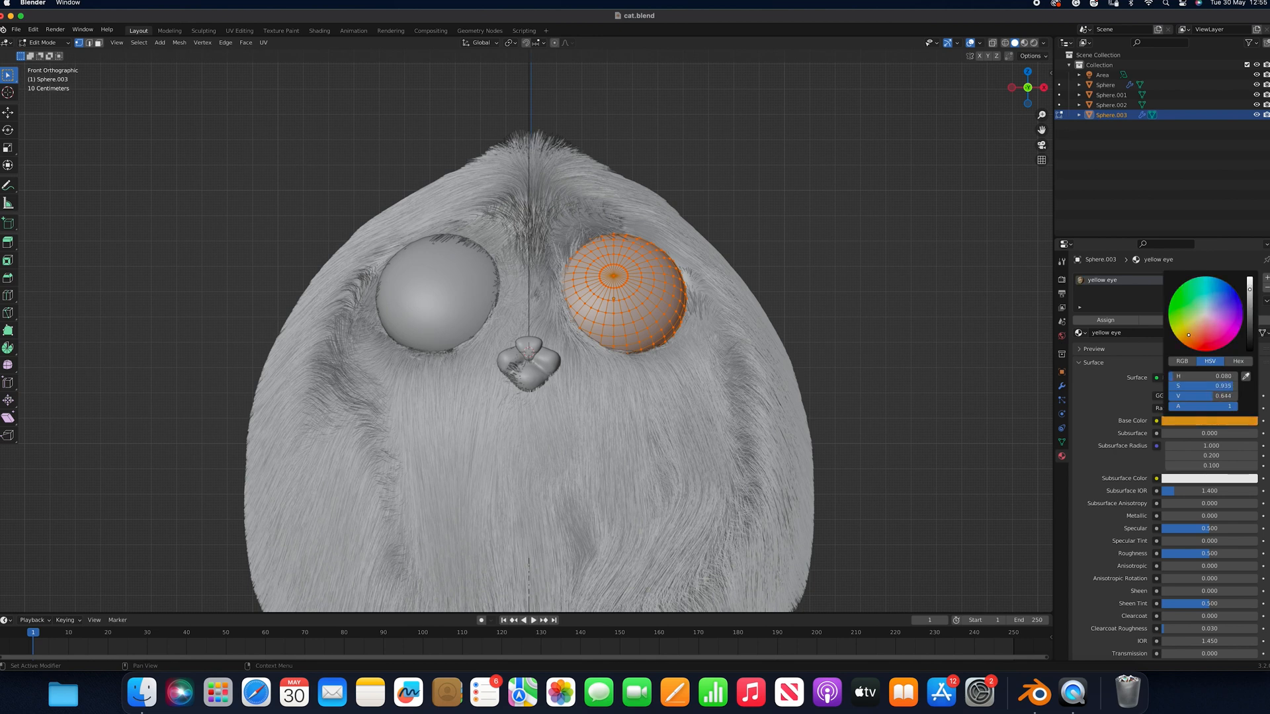
left_click_drag(1213, 556, 1185, 553)
scroll(1167, 575, "down", 3)
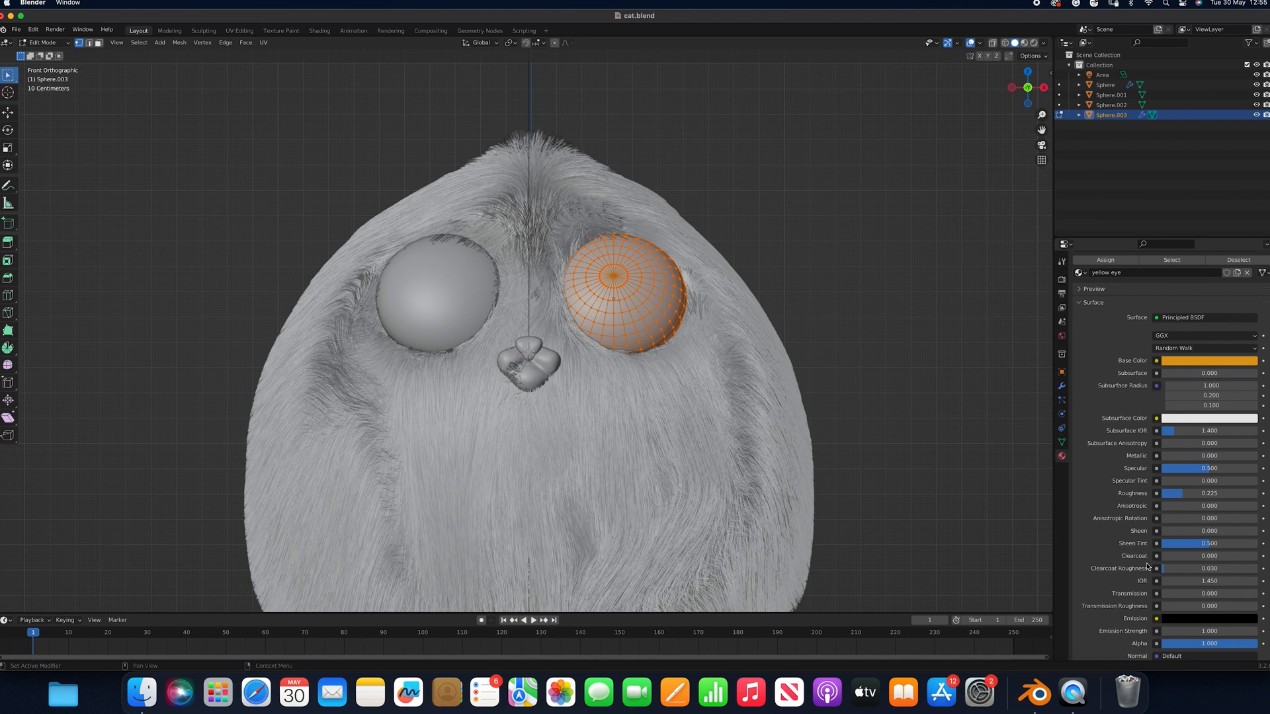
left_click(1166, 581)
left_click_drag(1197, 598, 1217, 597)
scroll(1124, 324, "up", 3)
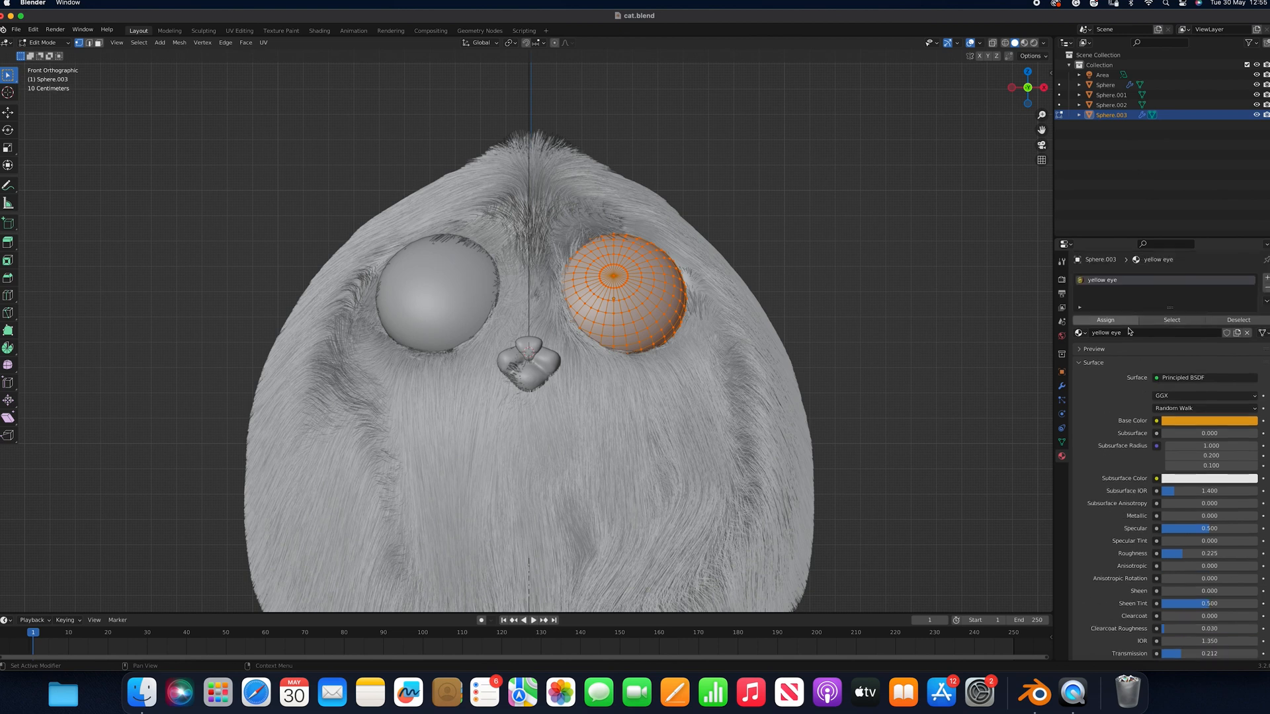
Assign the yellow eye material to the whole eye mesh and check both eyes in rendered shading
left_click(1122, 321)
key("Tab")
left_click(1022, 42)
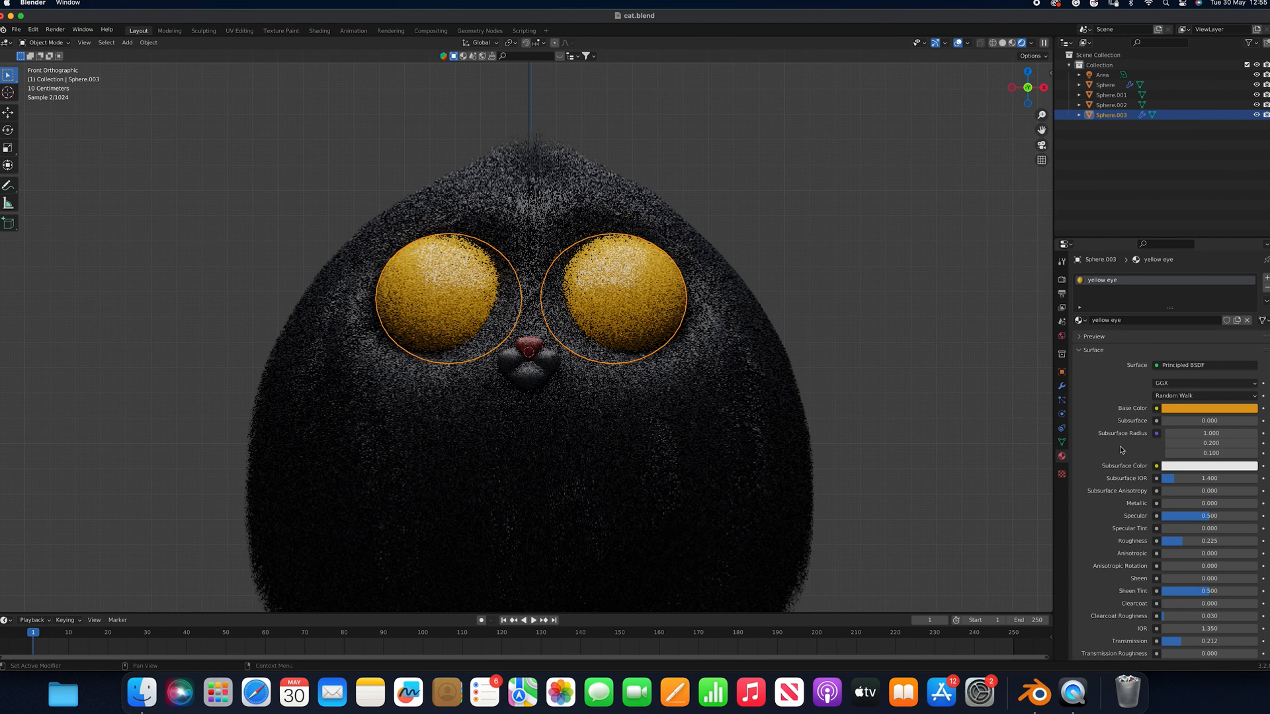
left_click(1002, 43)
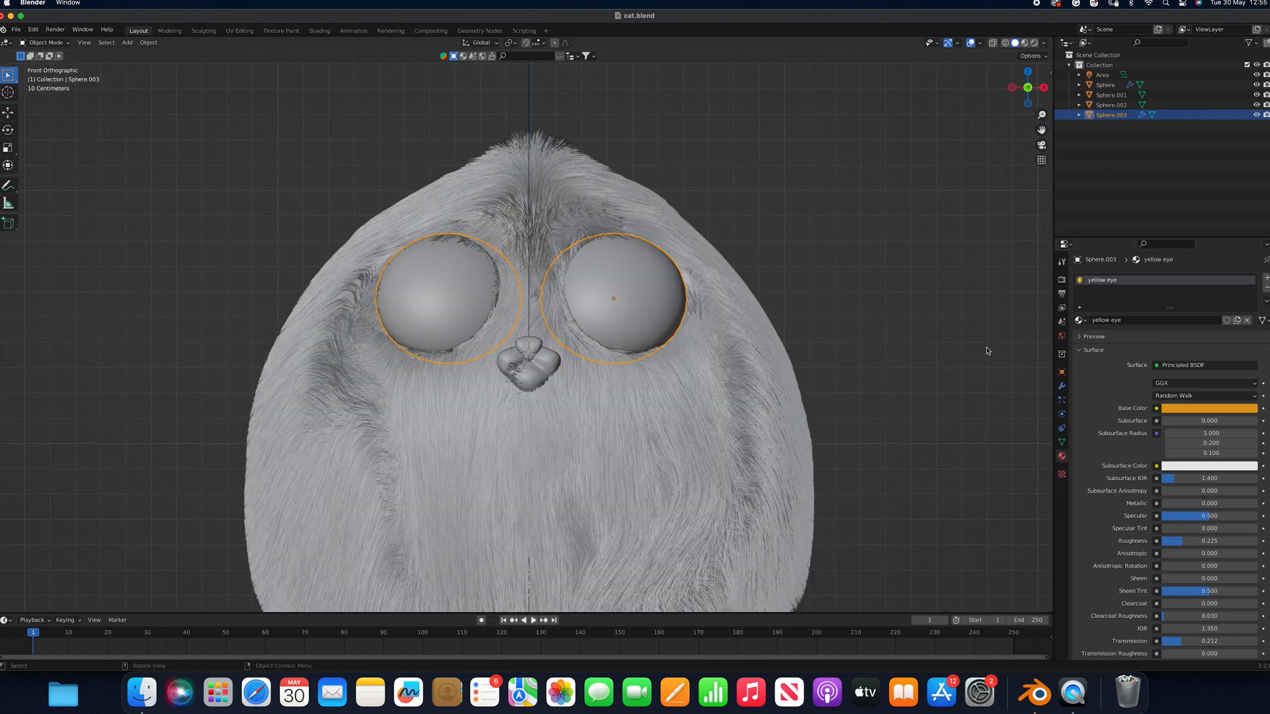
Add a second eye material named "eye black" with a near-black blue base color (H 0.638, S 0.388, V 0.021)
left_click(1265, 277)
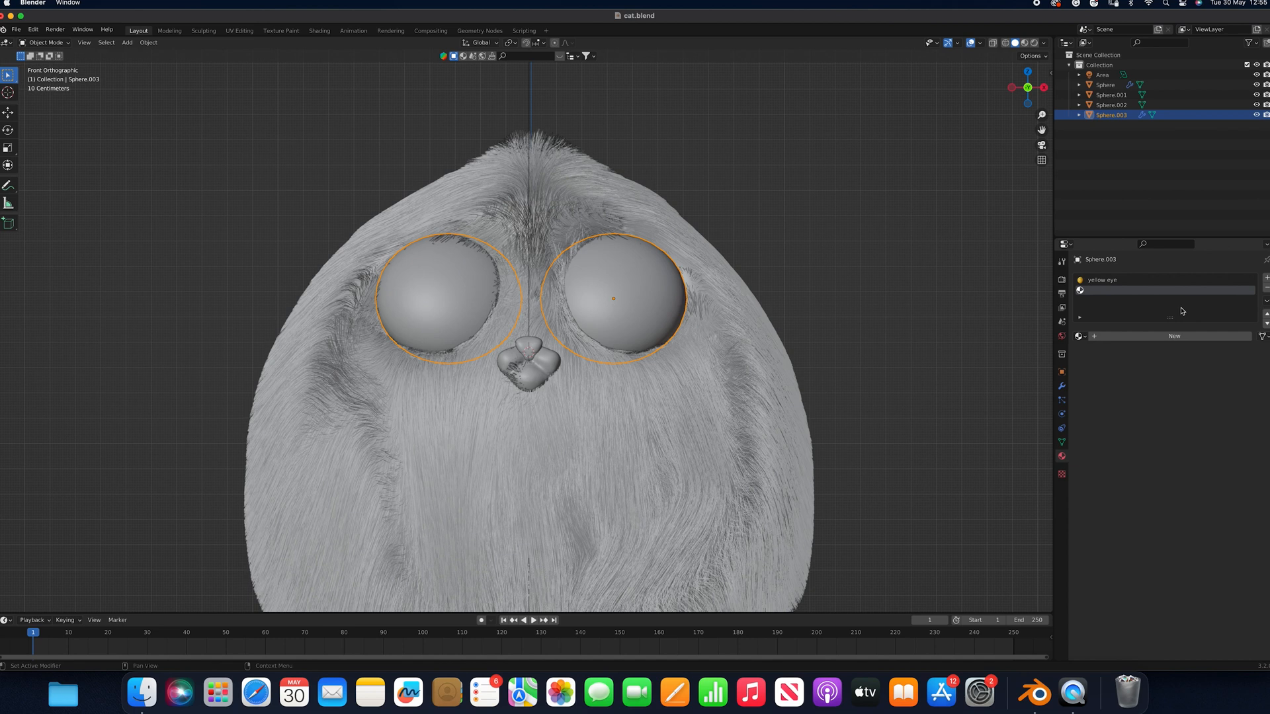
left_click(1163, 337)
double_click(1158, 337)
type("eye black")
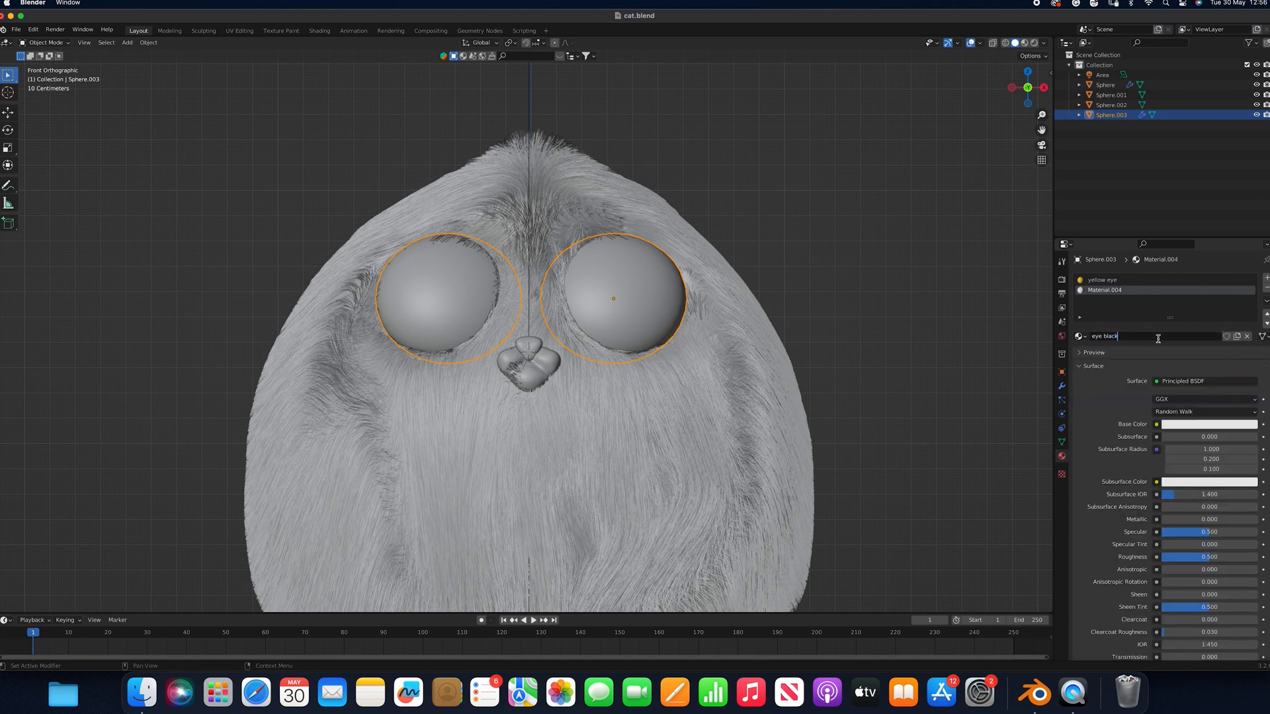
key("Return")
left_click(1206, 425)
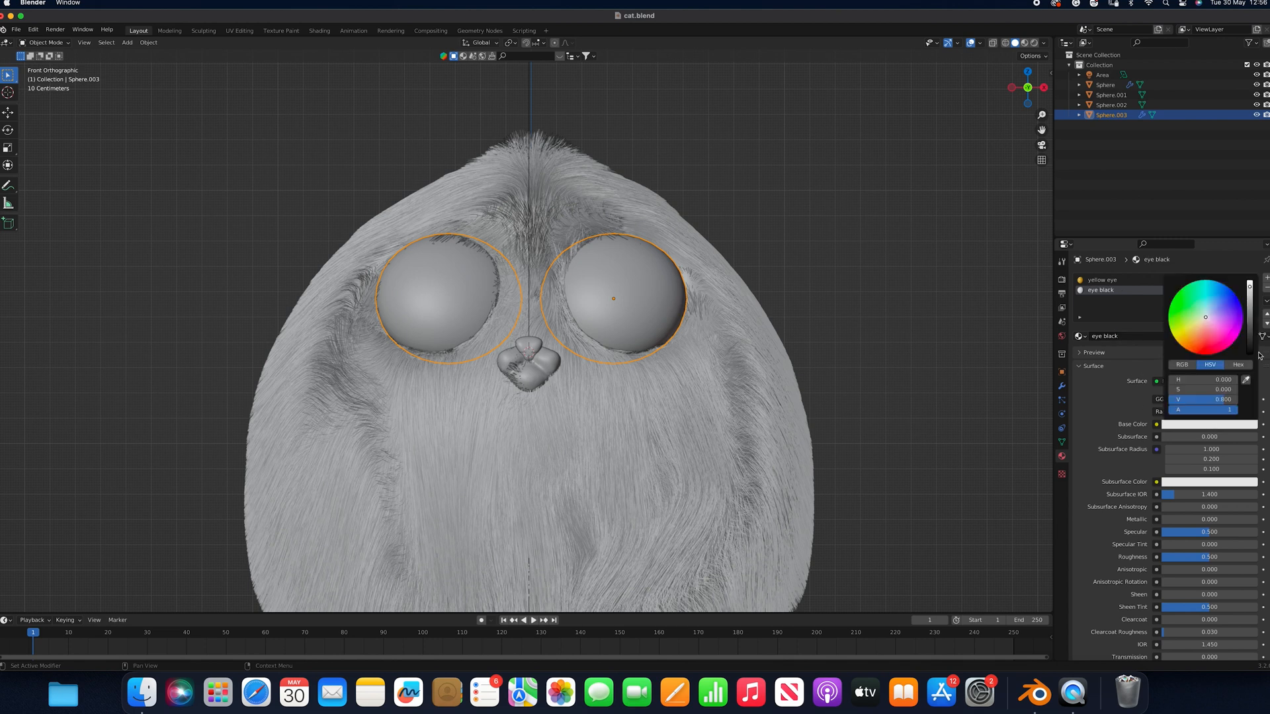
left_click(1250, 343)
left_click(1212, 312)
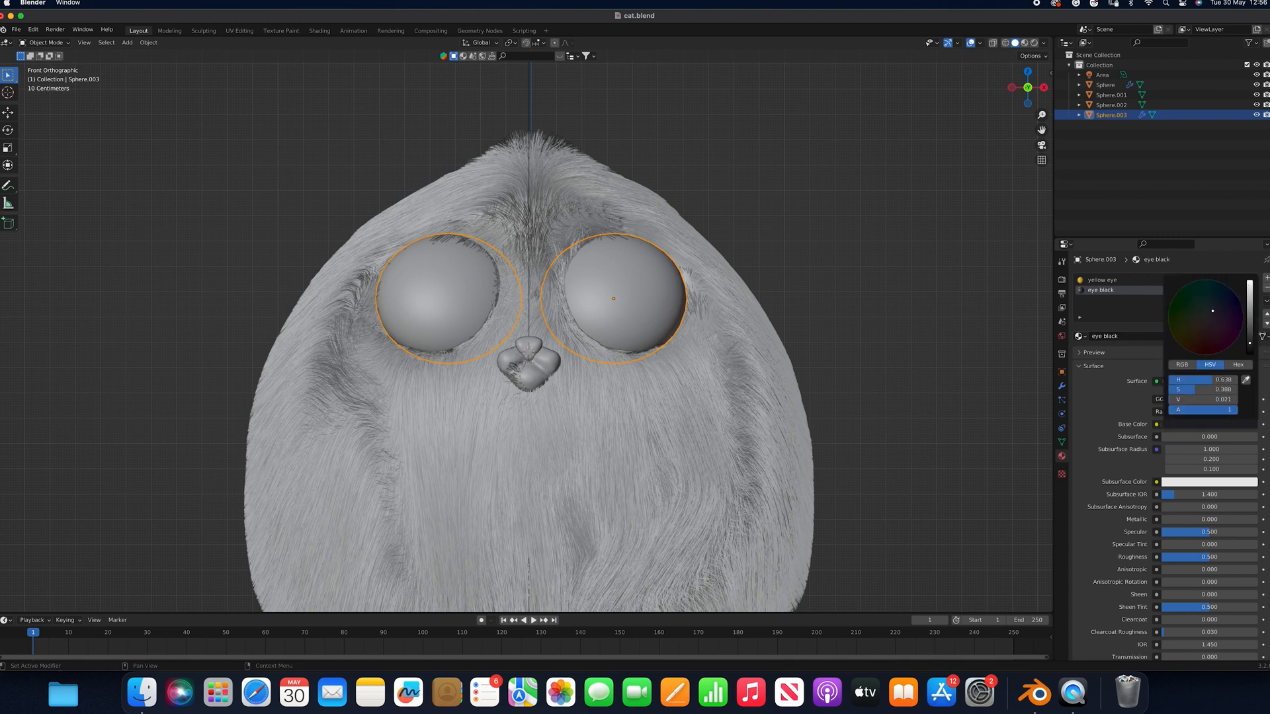
Set the eye black material's roughness to 0.277, IOR to 1.250 and transmission to 1.000
left_click_drag(1196, 558, 1175, 559)
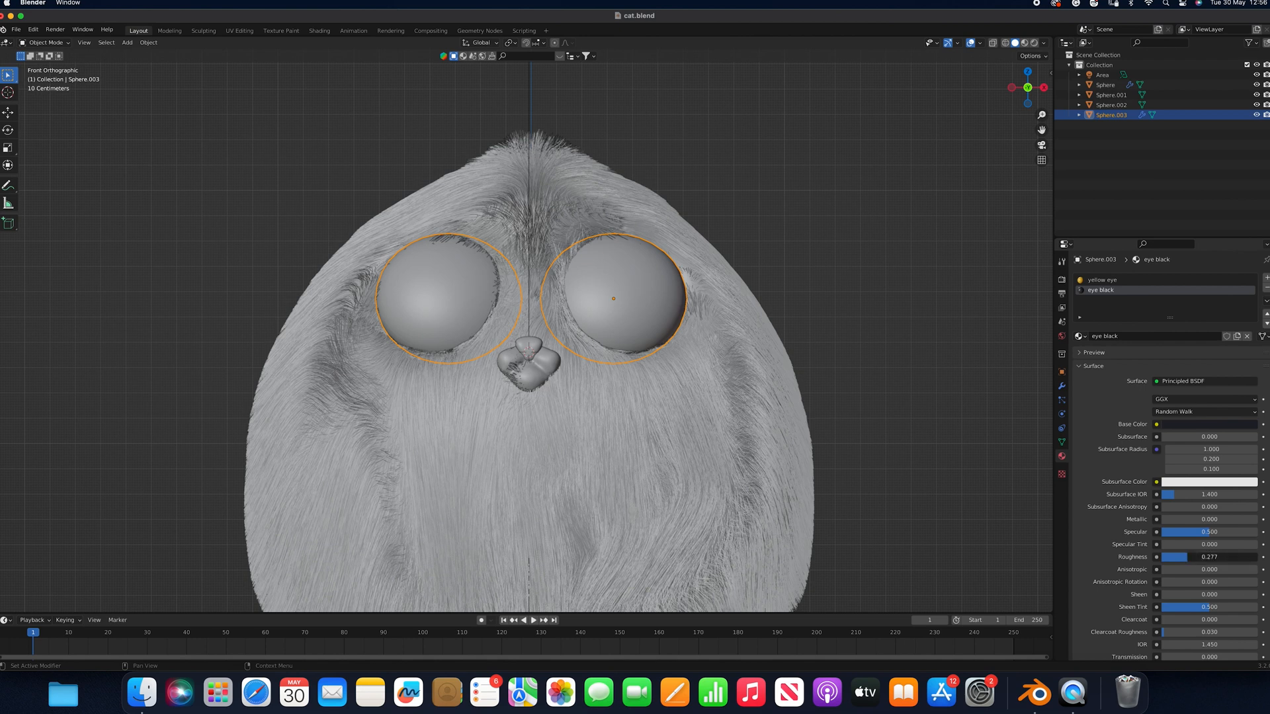
left_click(1166, 645)
left_click(1166, 645)
scroll(1171, 641, "down", 2)
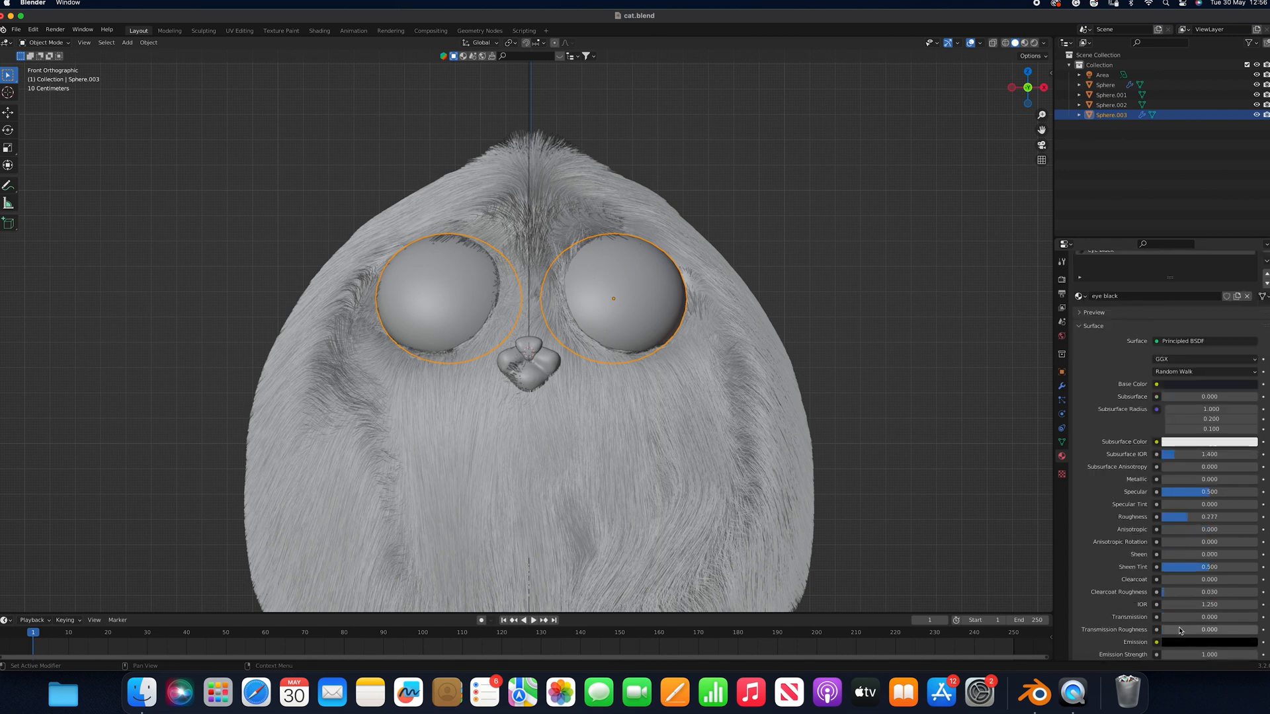
left_click_drag(1180, 617, 1190, 617)
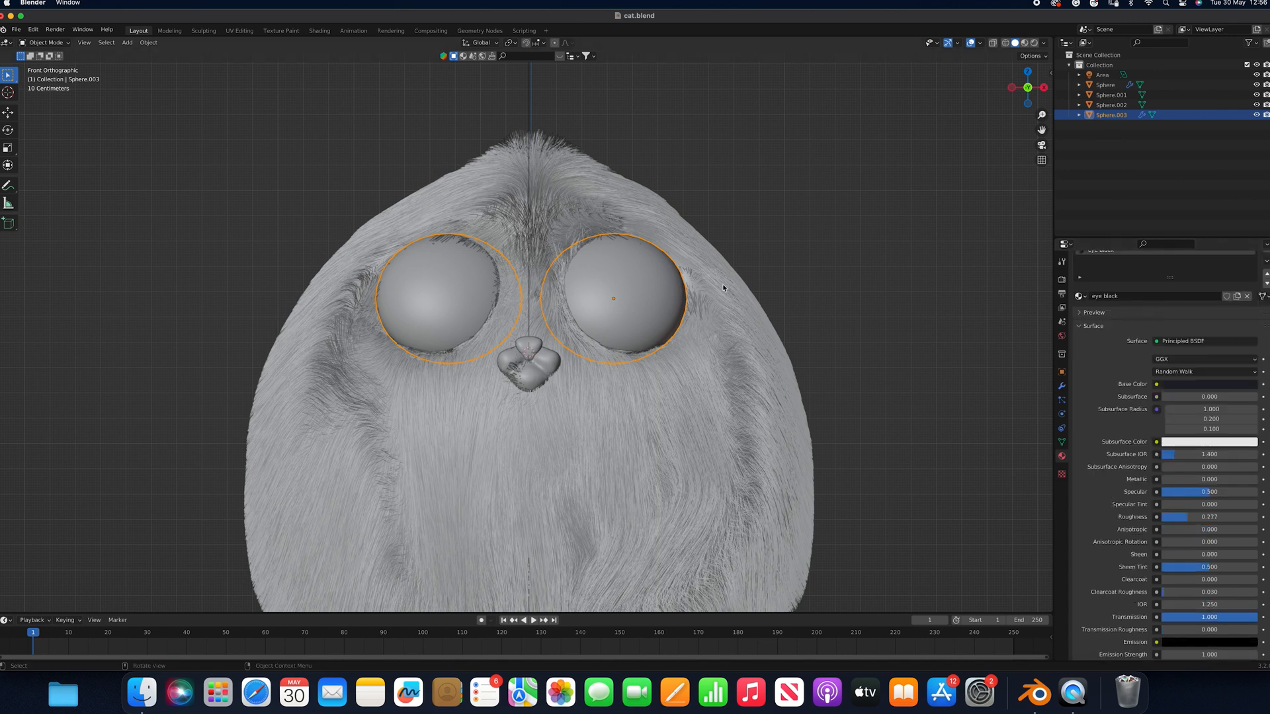
Assign the eye black material to the front cap of the eye mesh as a pupil and check it in rendered shading
key("Tab")
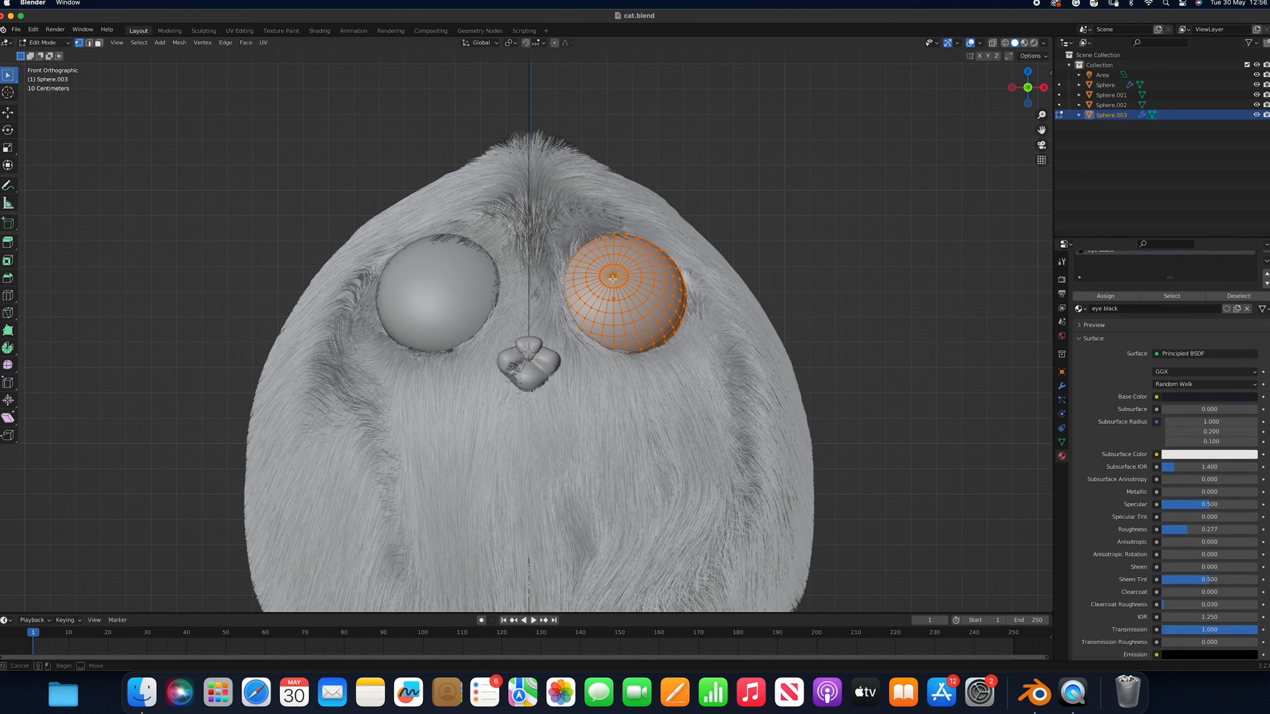
left_click(606, 281)
key("ctrl+KP_Add")
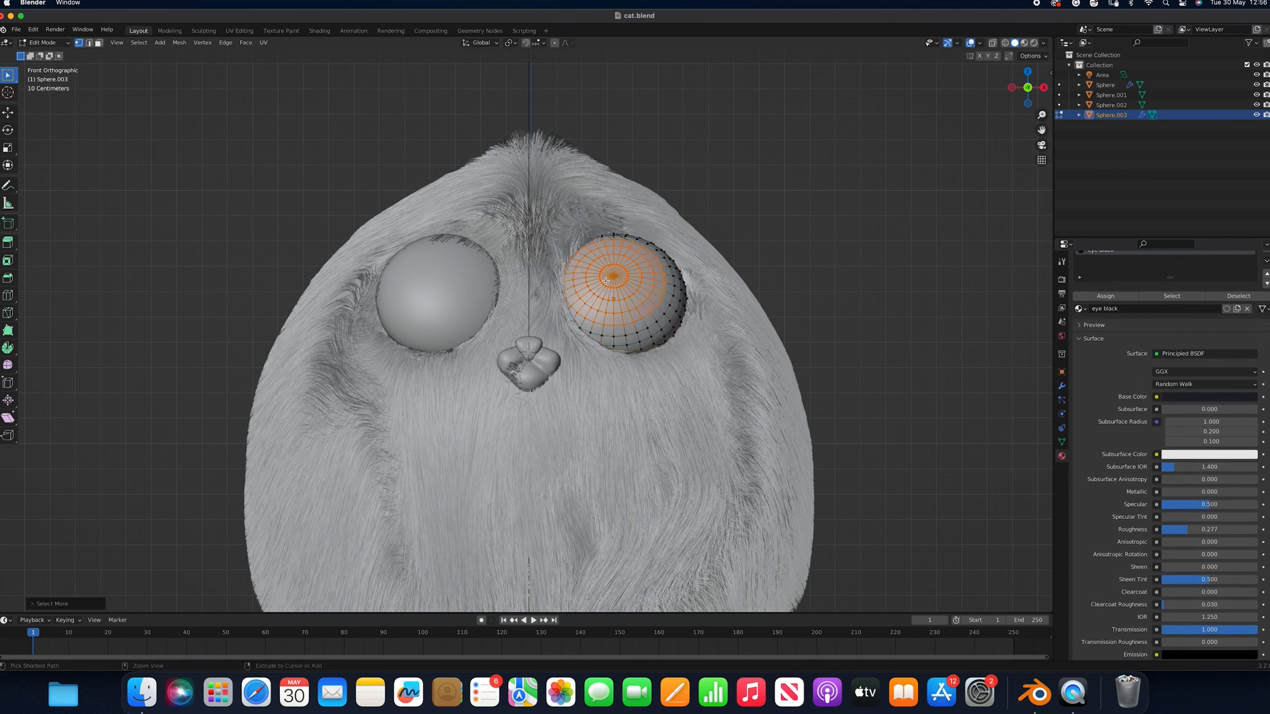
left_click(1132, 296)
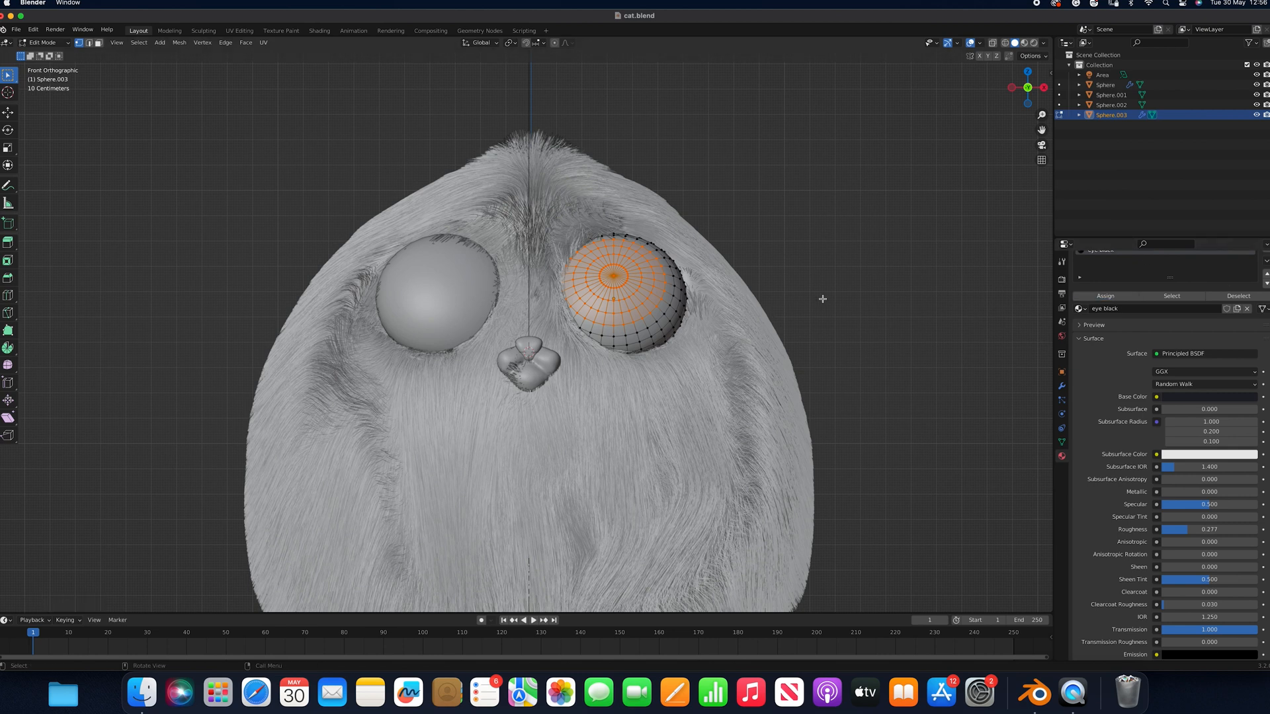
key("Tab")
left_click(1034, 42)
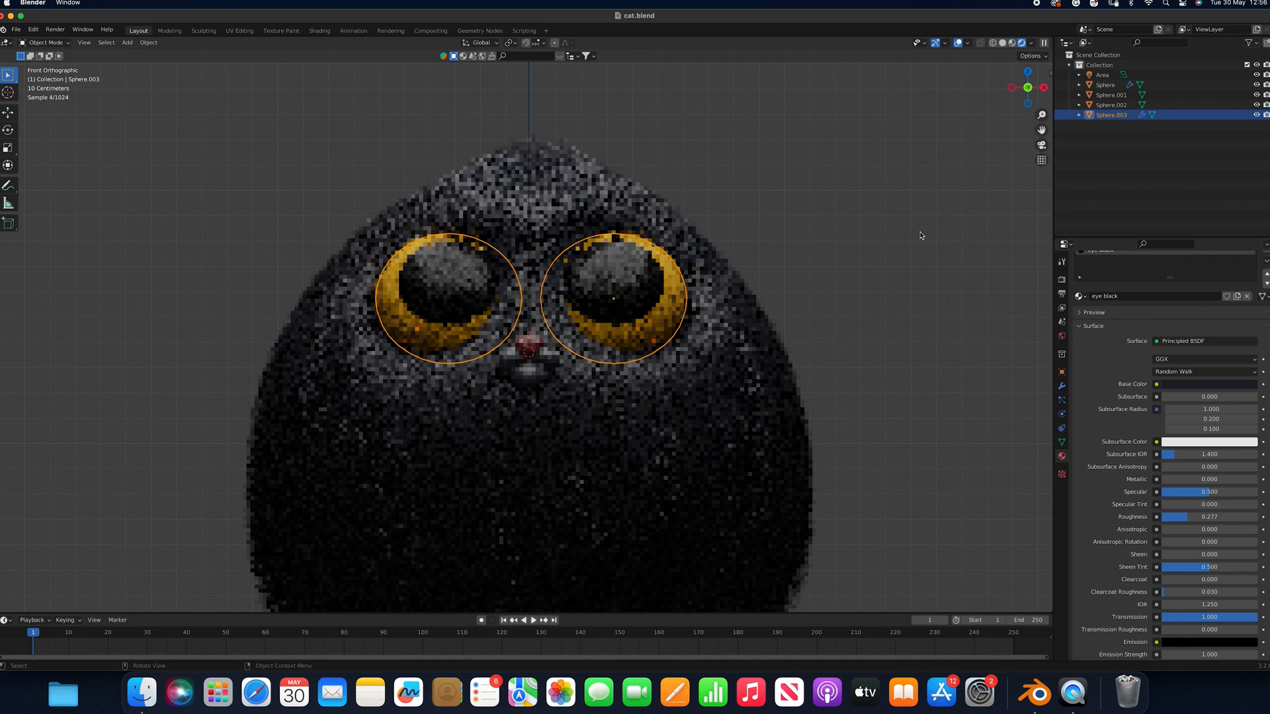
left_click(921, 236)
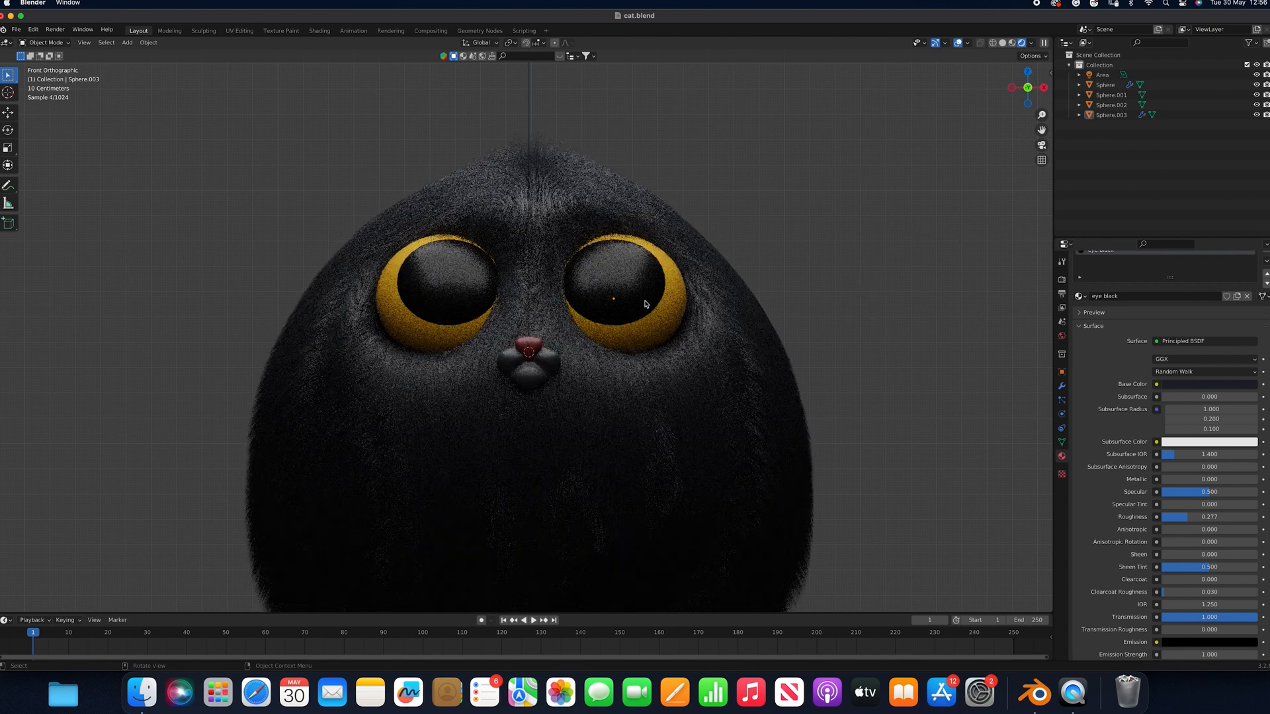
Hide the body's fur in the viewport and set the eye black material's roughness to 0.060
scroll(1151, 338, "up", 2)
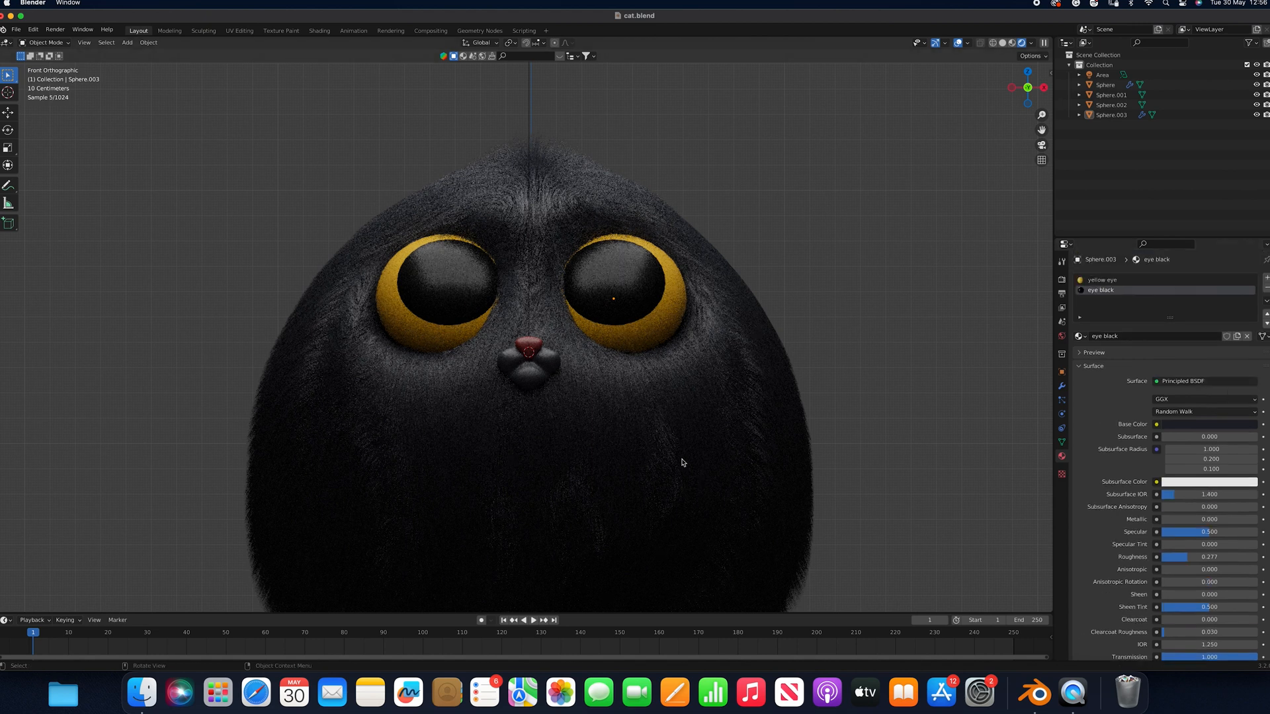
left_click(702, 482)
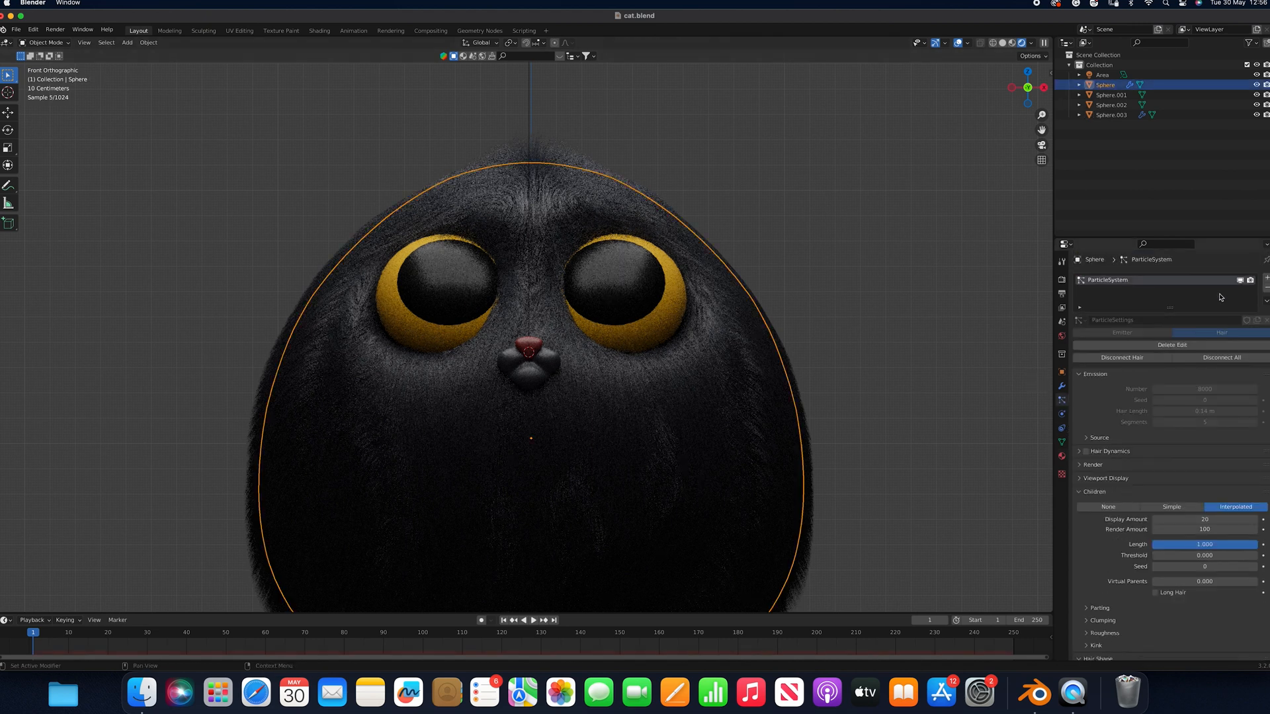
left_click(644, 301)
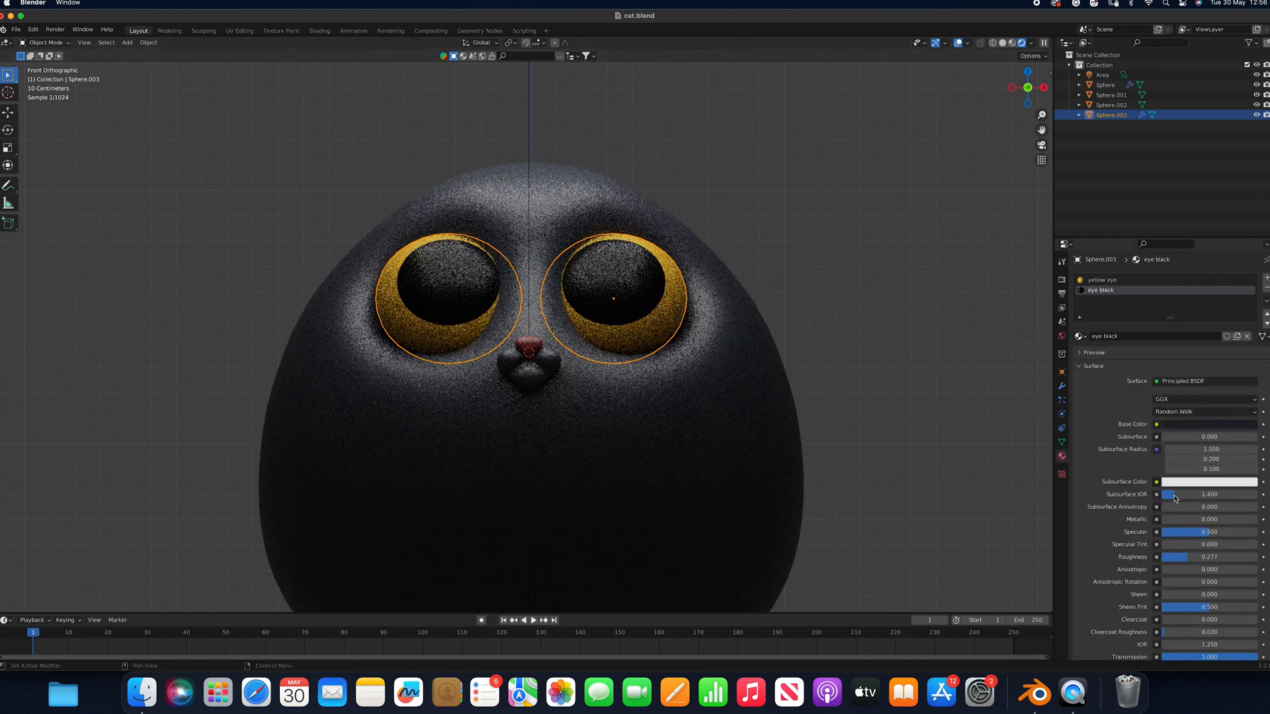
left_click_drag(1184, 557, 1161, 557)
scroll(1108, 600, "down", 3)
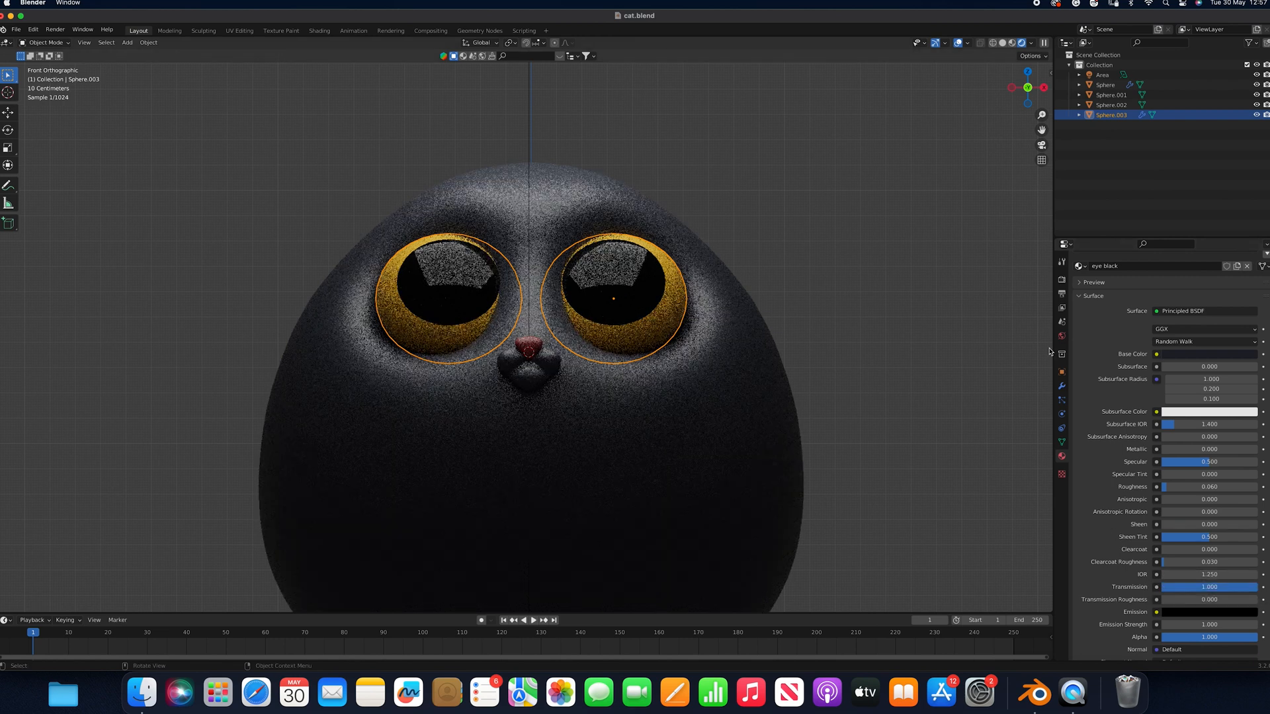
Set the yellow eye material's roughness to 0.000 and its transmission to 0.700
scroll(1146, 337, "up", 3)
left_click(1102, 279)
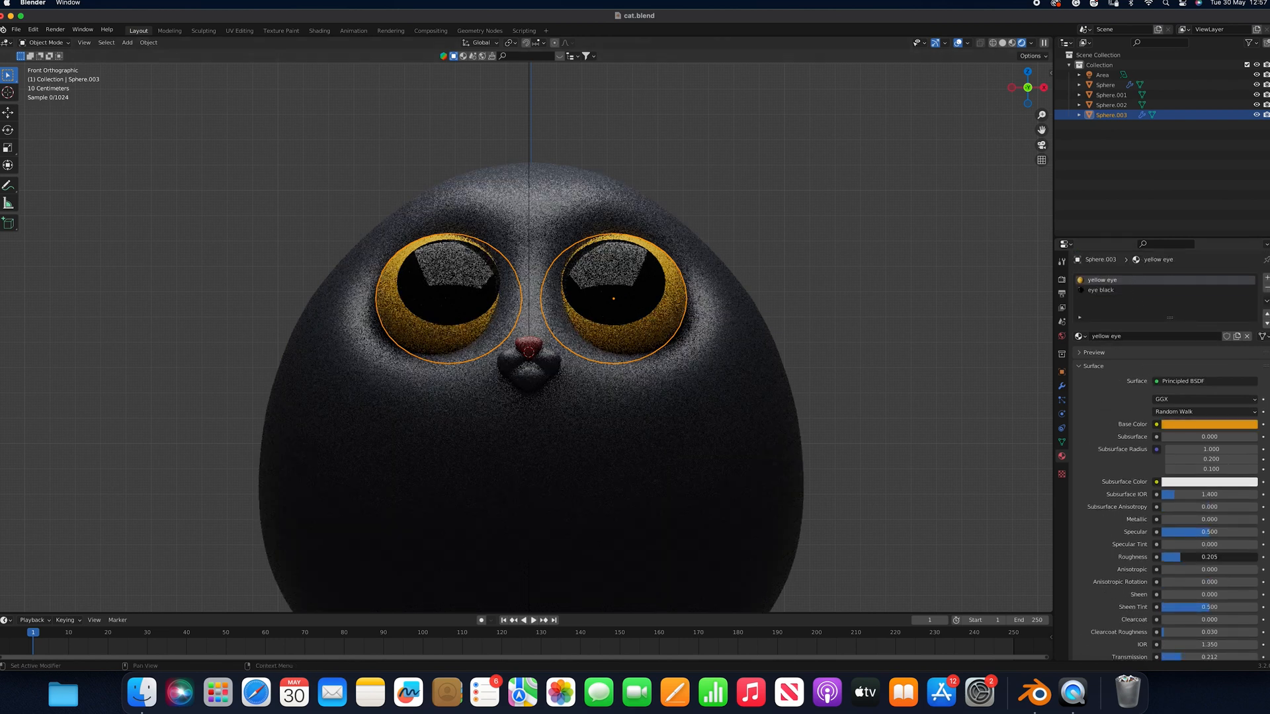
scroll(1111, 549, "down", 5)
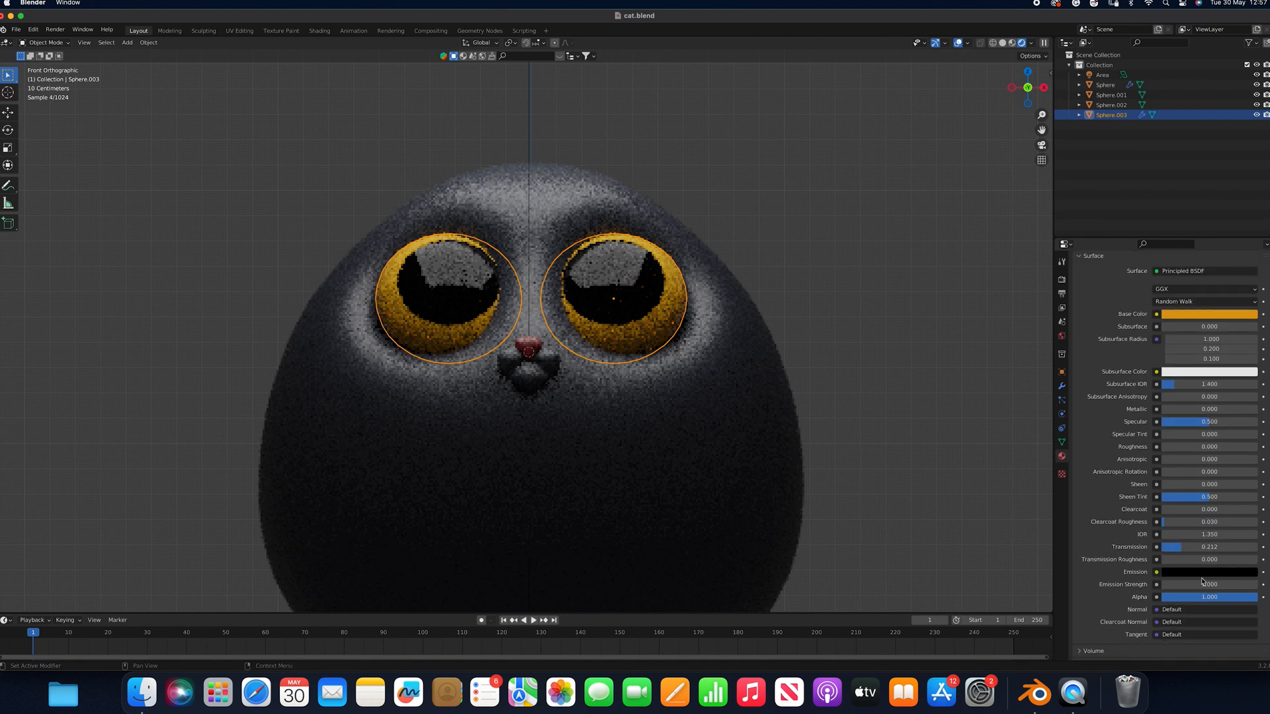
left_click_drag(1187, 549, 1263, 549)
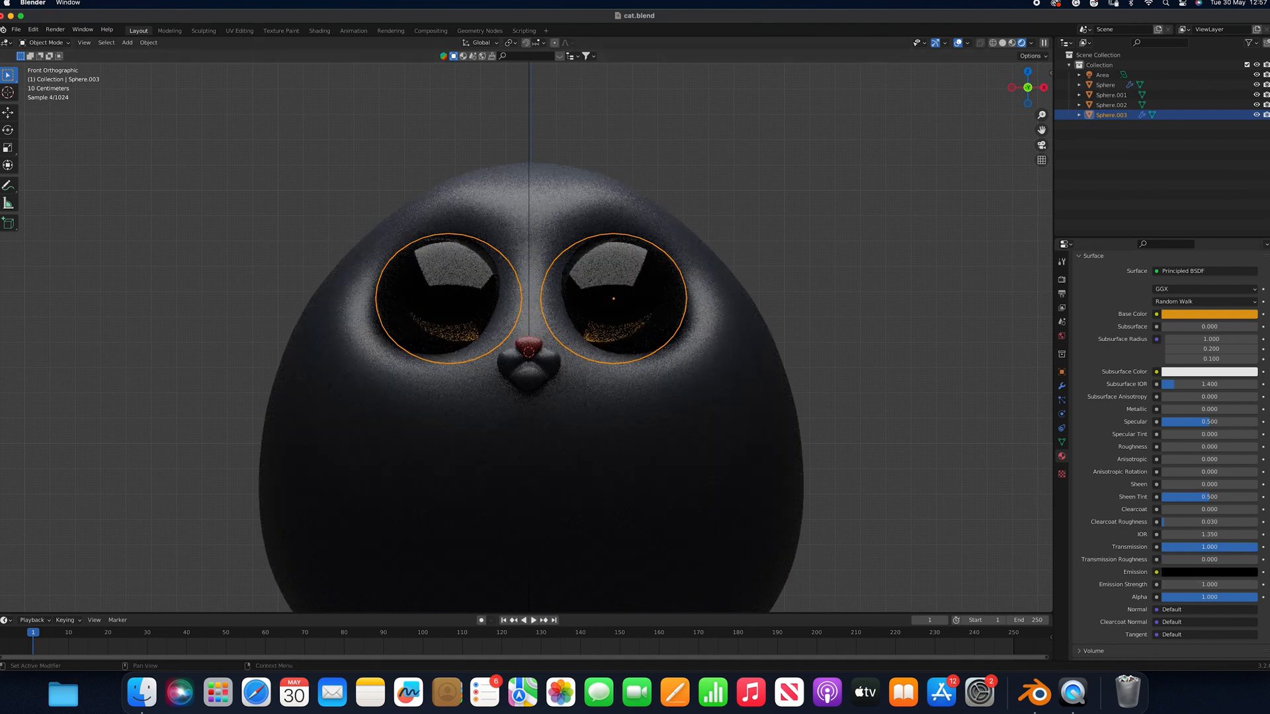
left_click(1246, 551)
type("0.7")
key("Return")
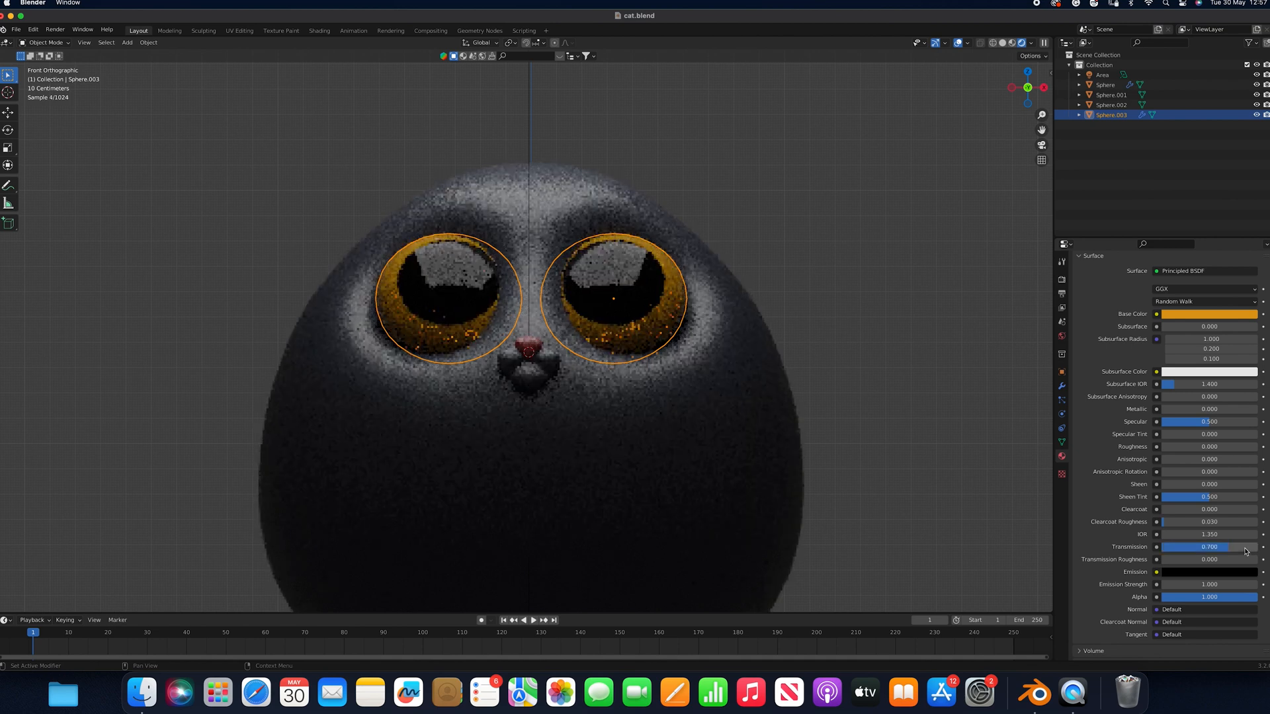
left_click(878, 415)
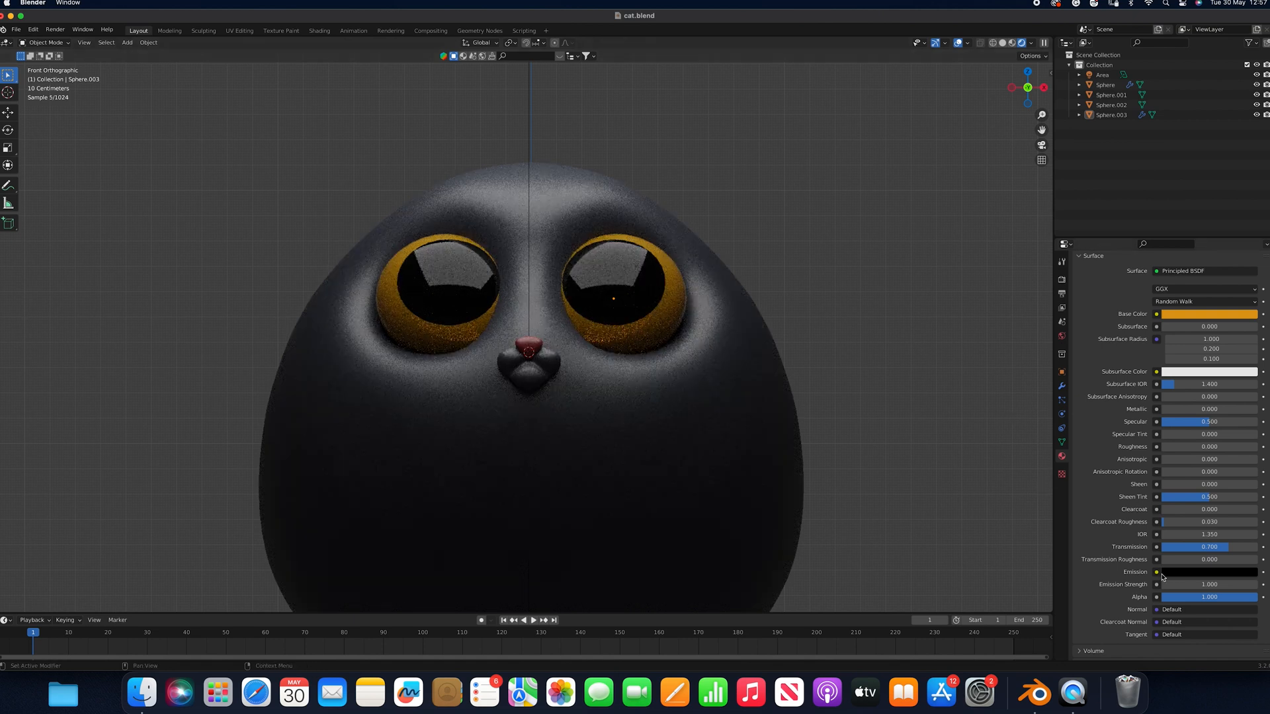
Set the yellow eye material's transmission to 0.600 and its IOR to 1.250
left_click(1219, 547)
type(".6")
key("Return")
left_click_drag(1203, 535, 1125, 535)
left_click_drag(1209, 535, 1230, 535)
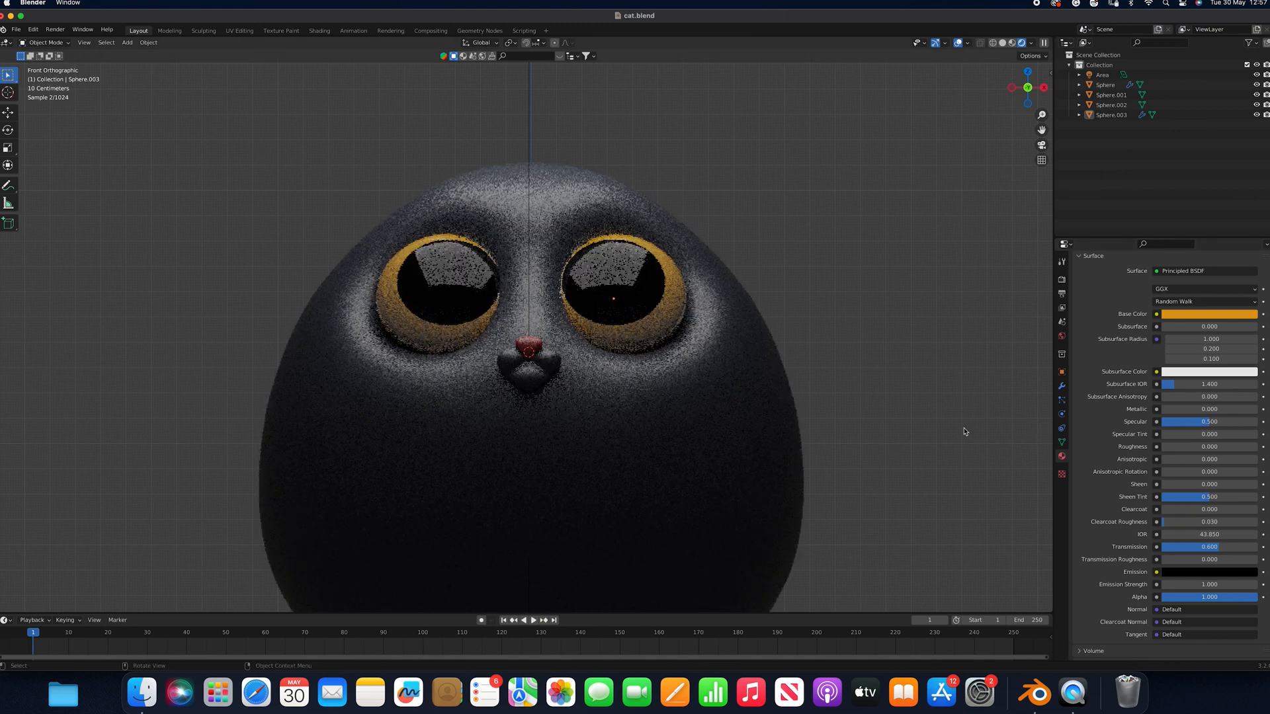
left_click_drag(1210, 535, 1165, 537)
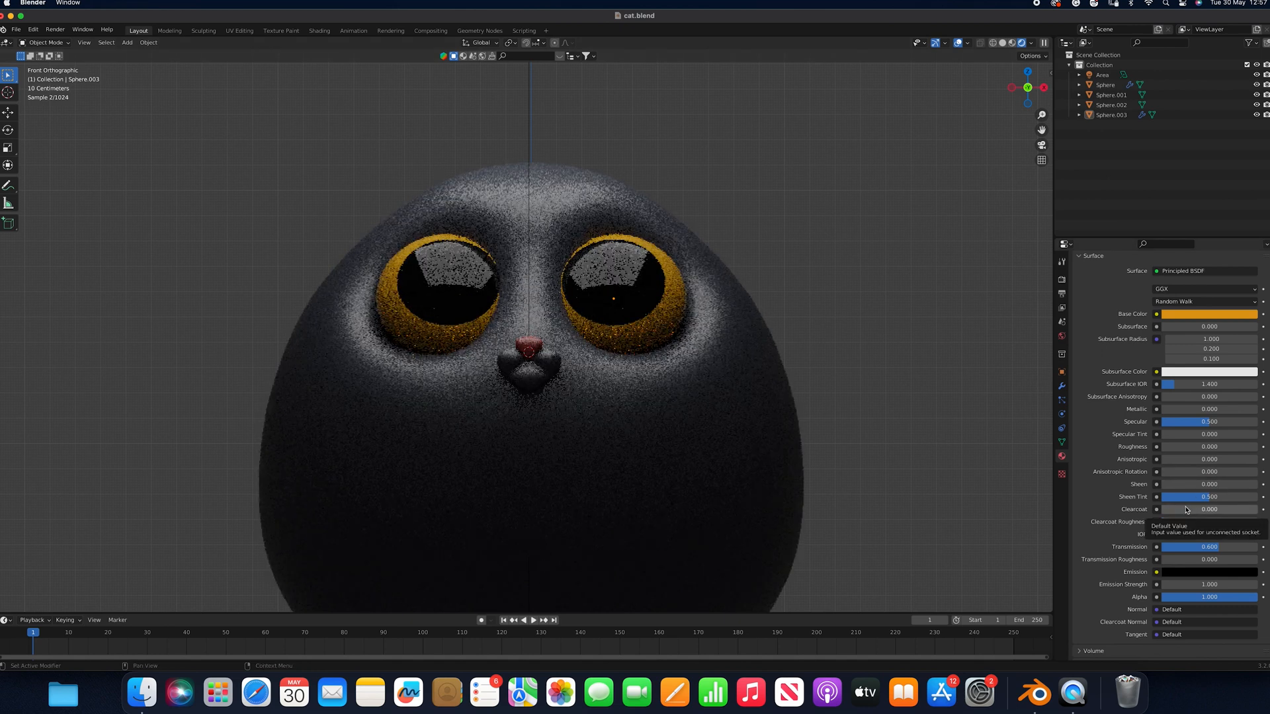
Try a clearcoat of 0.813 on the yellow eye material and undo it
left_click_drag(1185, 509, 1240, 509)
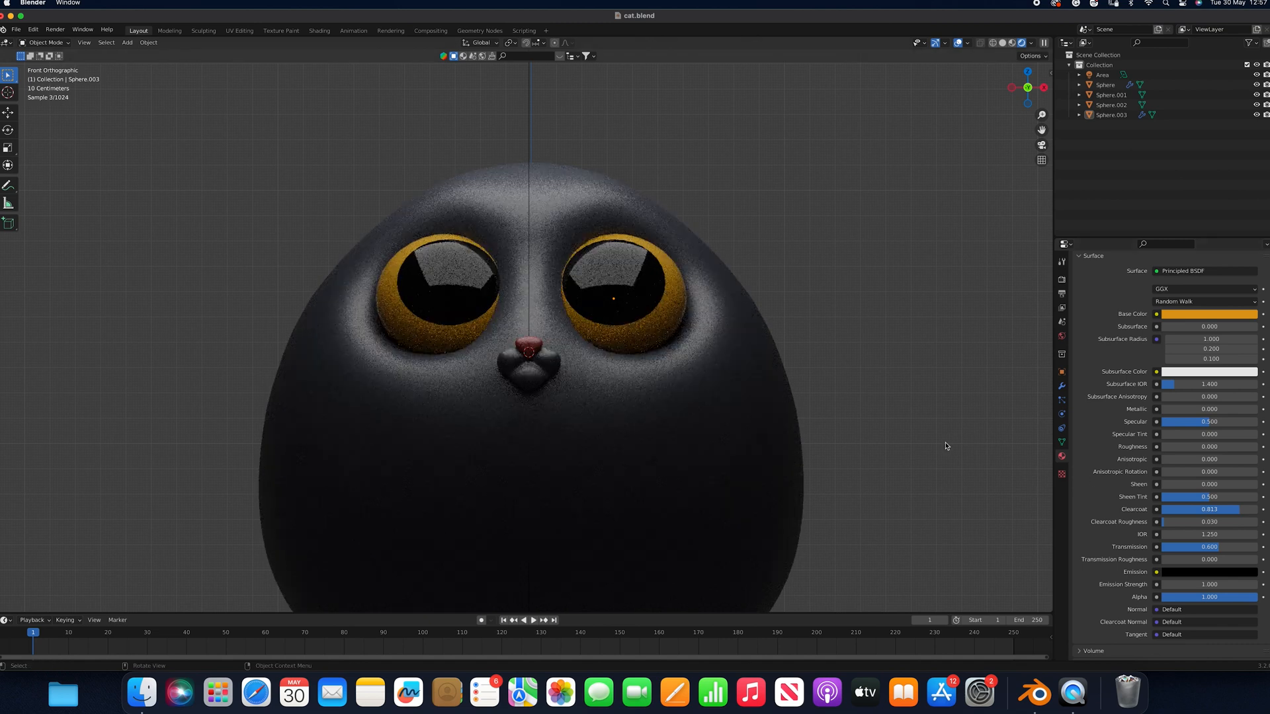
key("super+z")
Show the body's fur in the viewport to check the eyes against it and hide it again
left_click(780, 390)
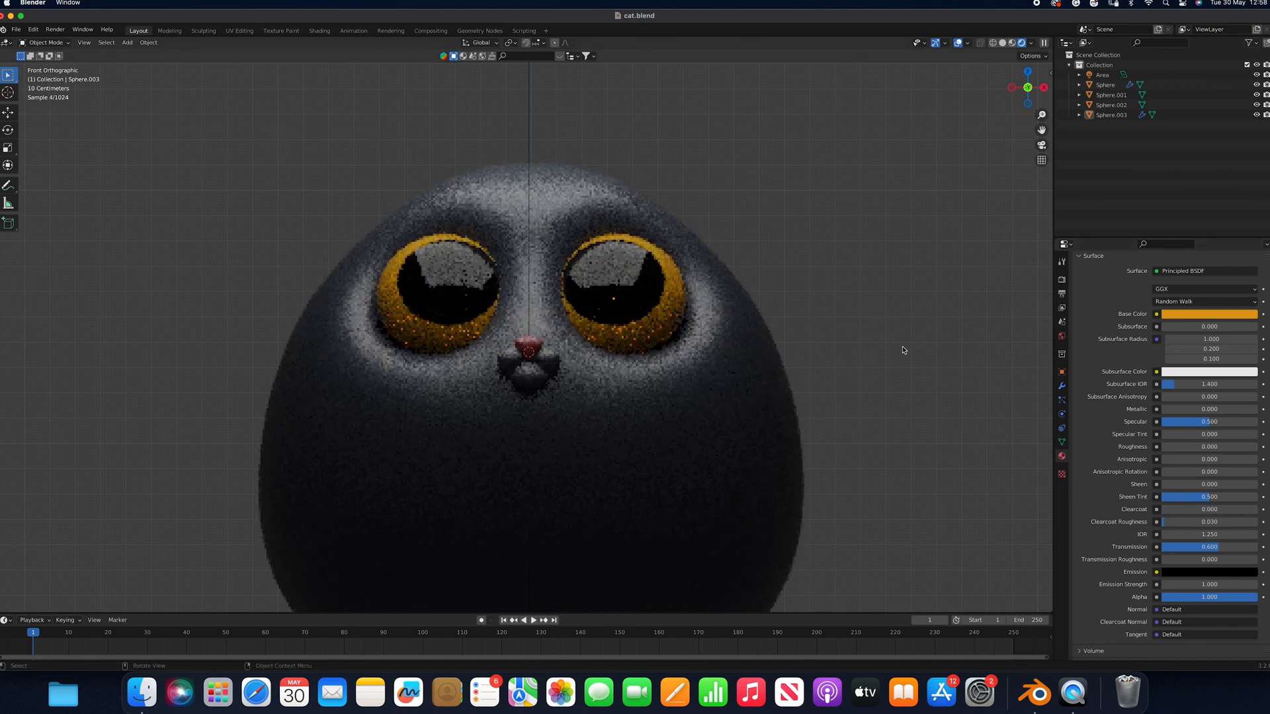
left_click(1062, 389)
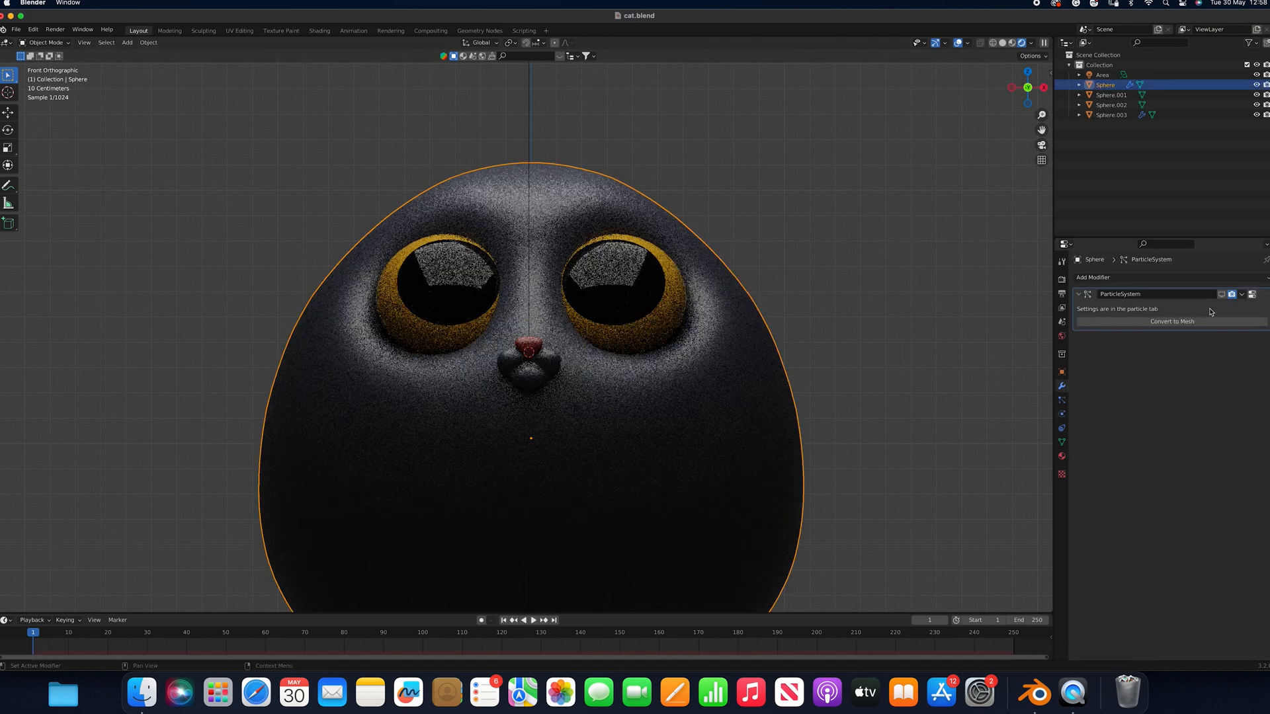
left_click(929, 340)
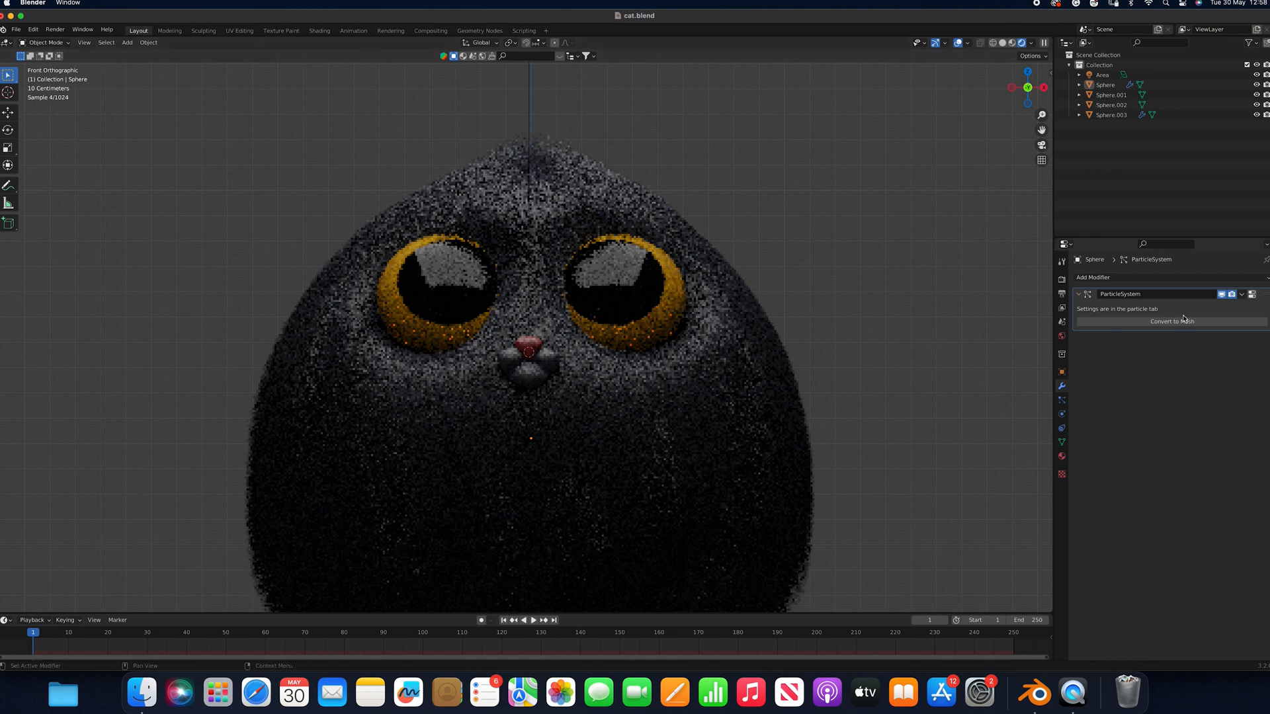
left_click(1222, 295)
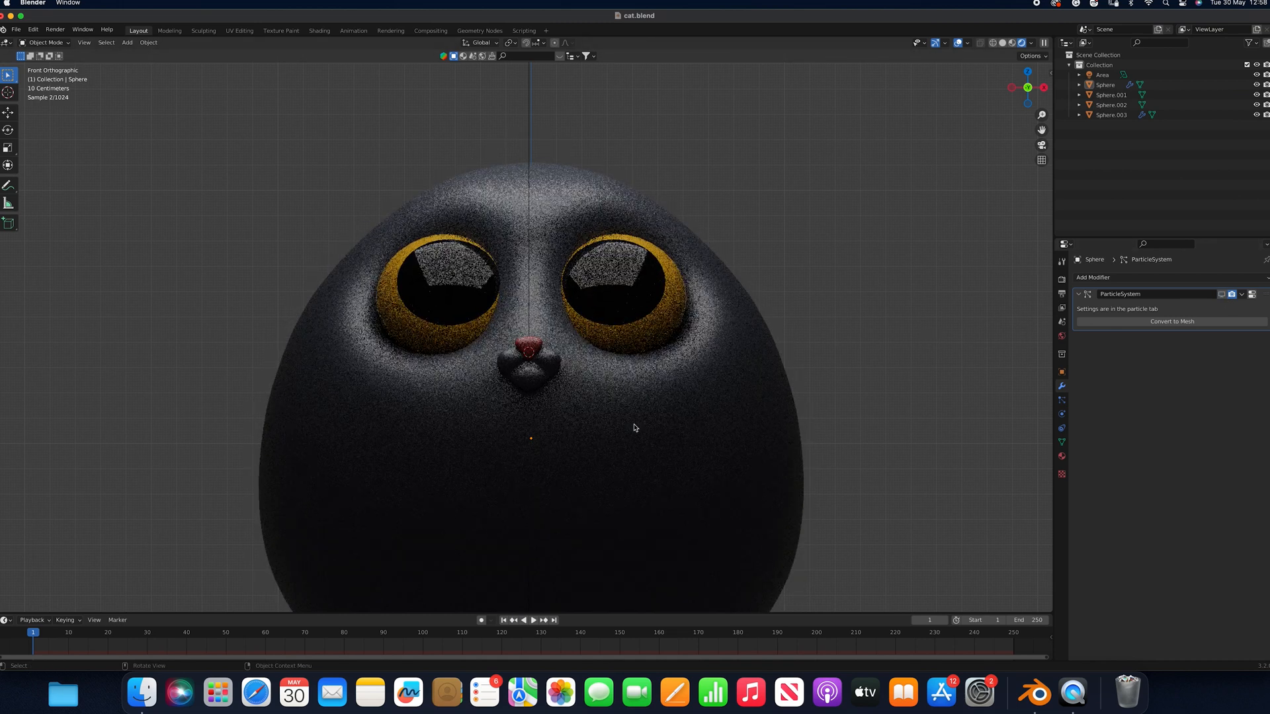
Return to solid shading, add a UV sphere above one eye for an ear and scale it down to ear size
left_click(1002, 43)
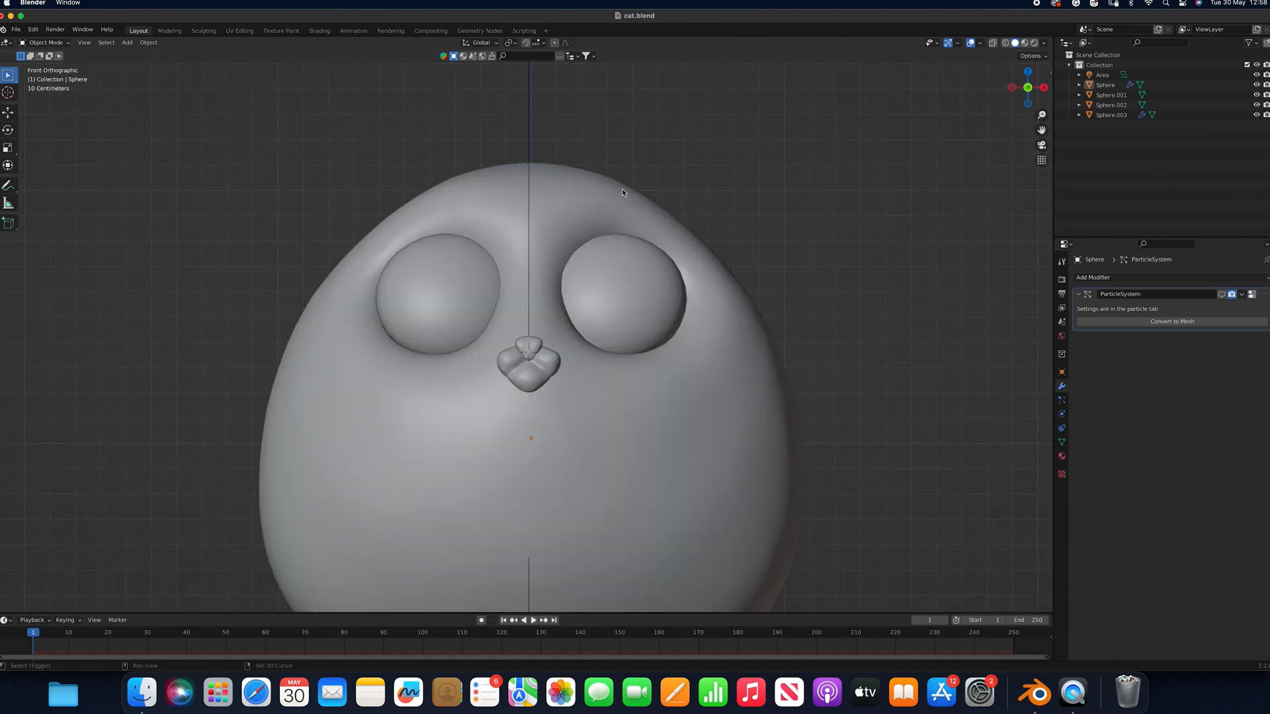
key("shift+a")
mouse_move(595, 66)
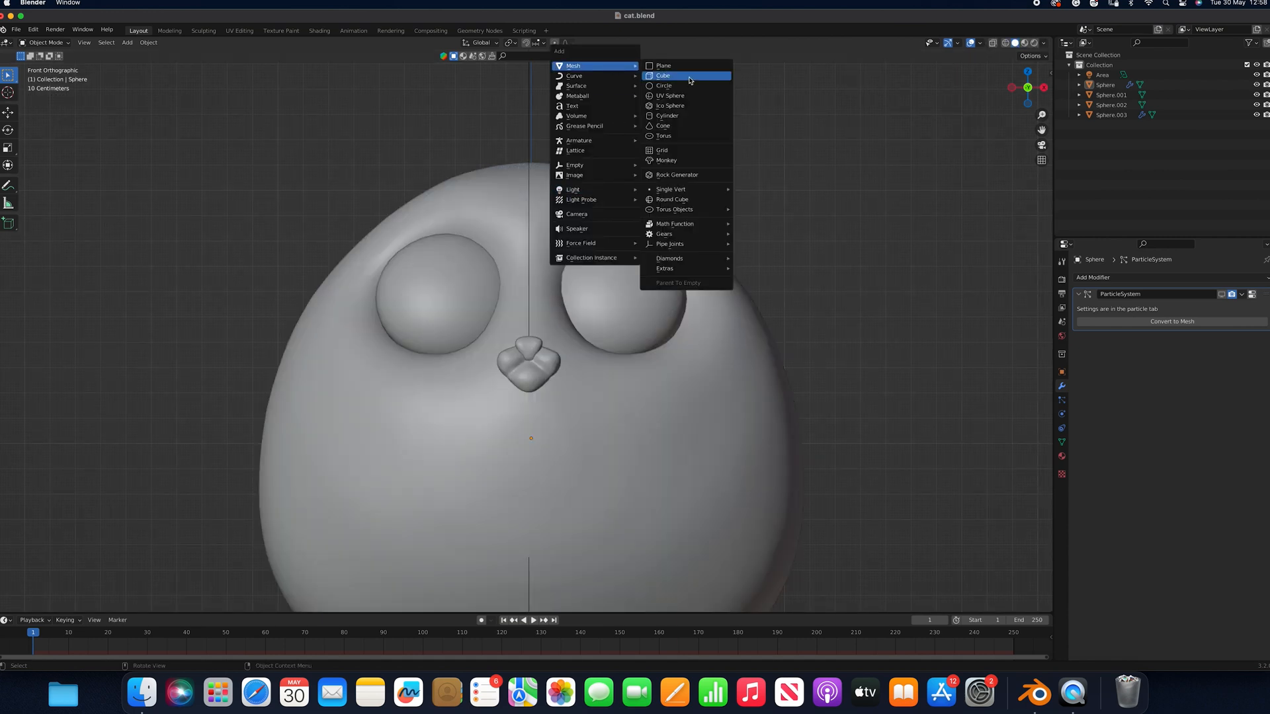
left_click(687, 98)
key("s")
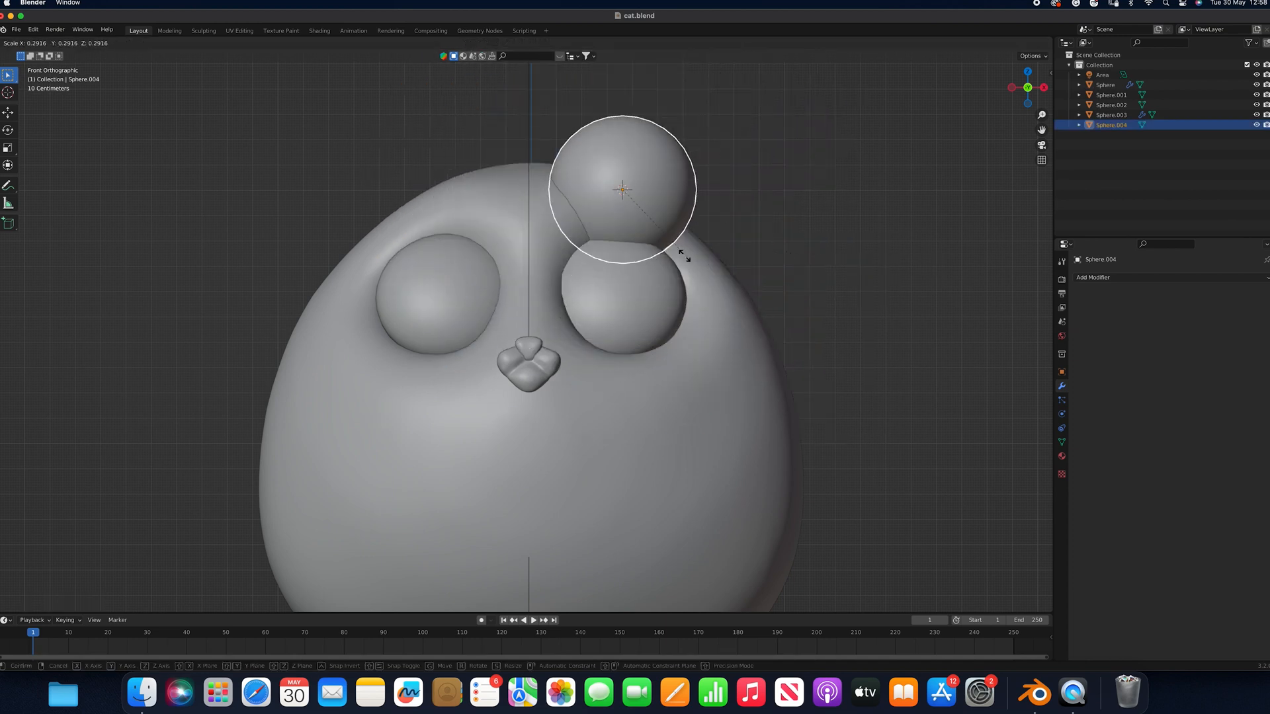
left_click(703, 216)
In side view, move the ear sphere about 0.3 m back along Y and raise it along Z onto the head
key("KP_3")
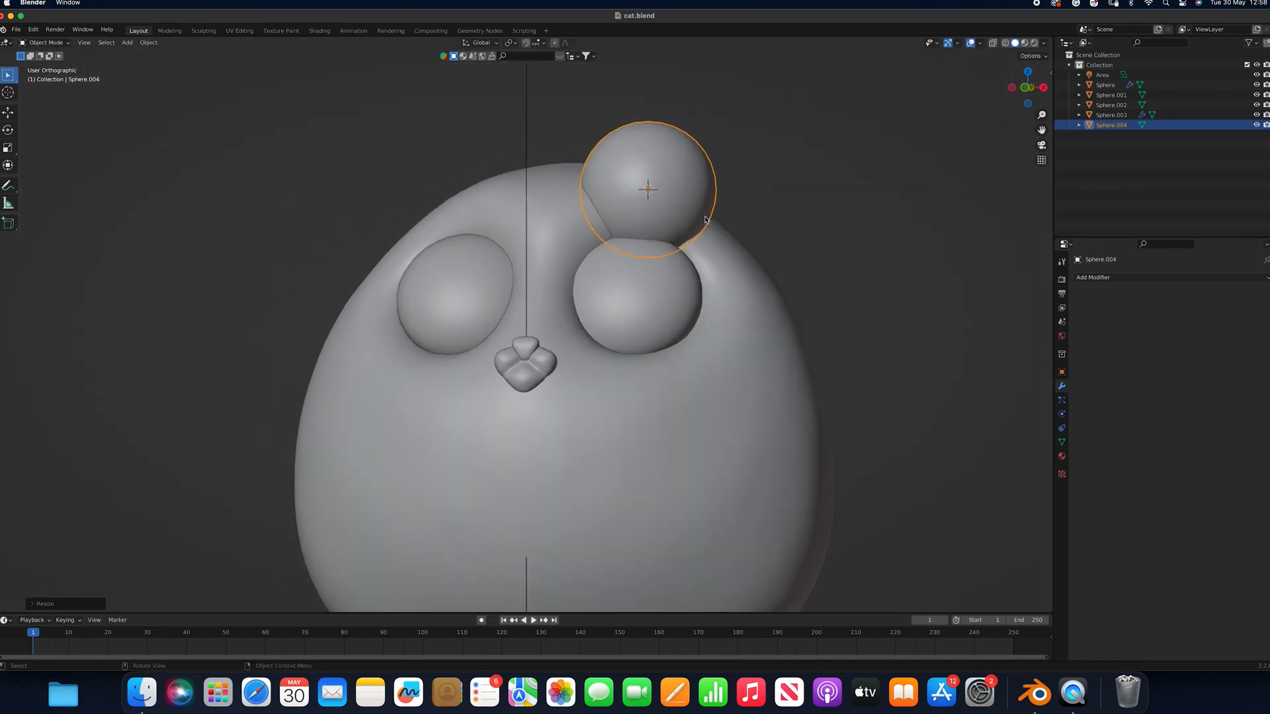
scroll(795, 392, "down", 1)
key("g")
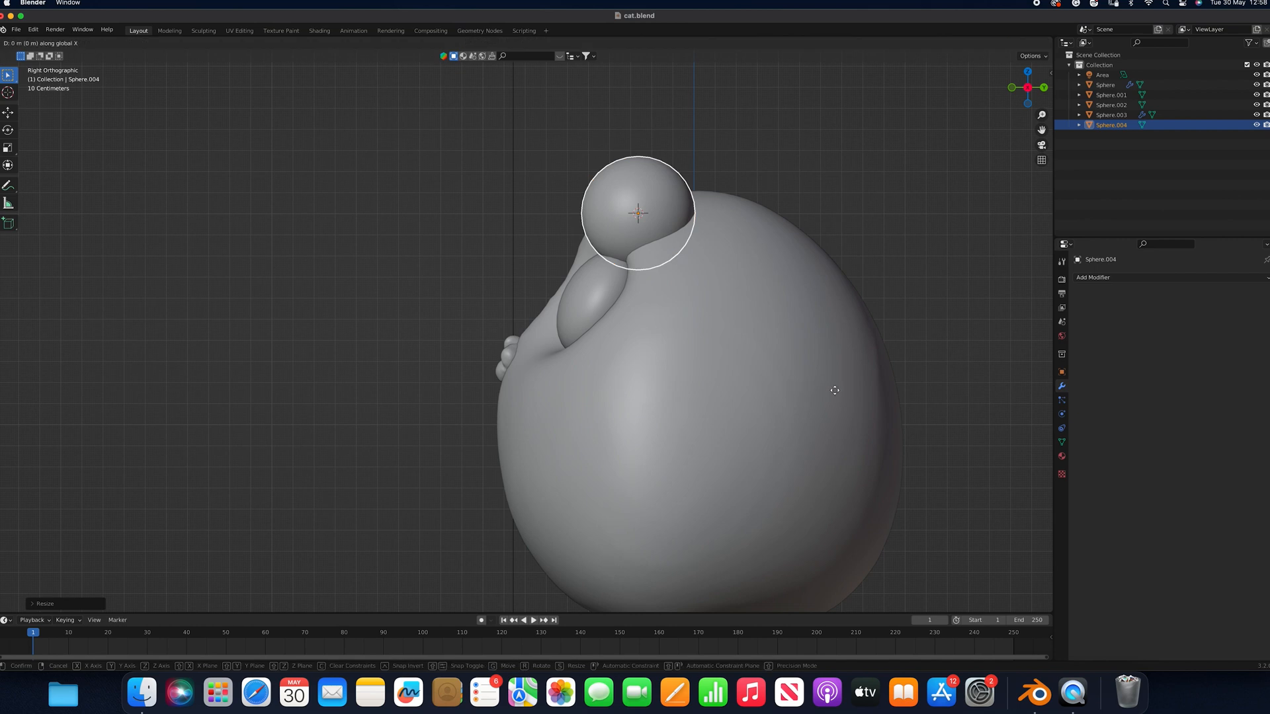
key("y")
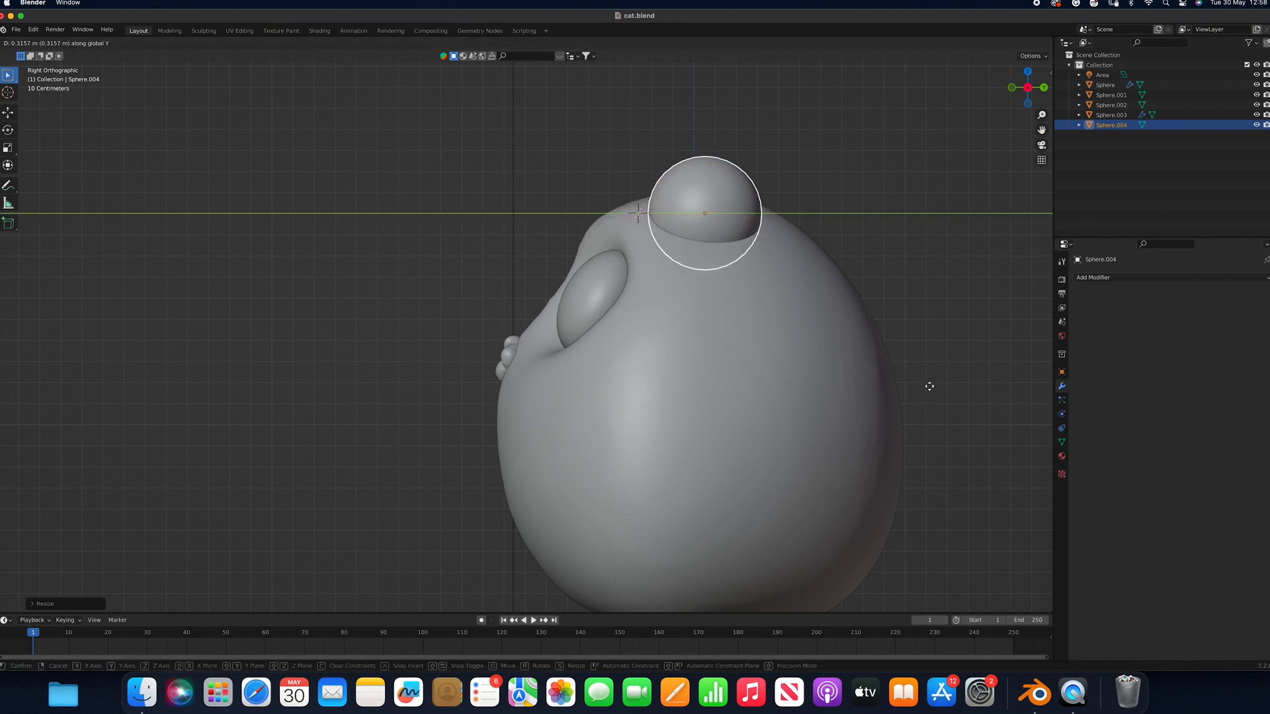
left_click(927, 388)
key("g")
key("z")
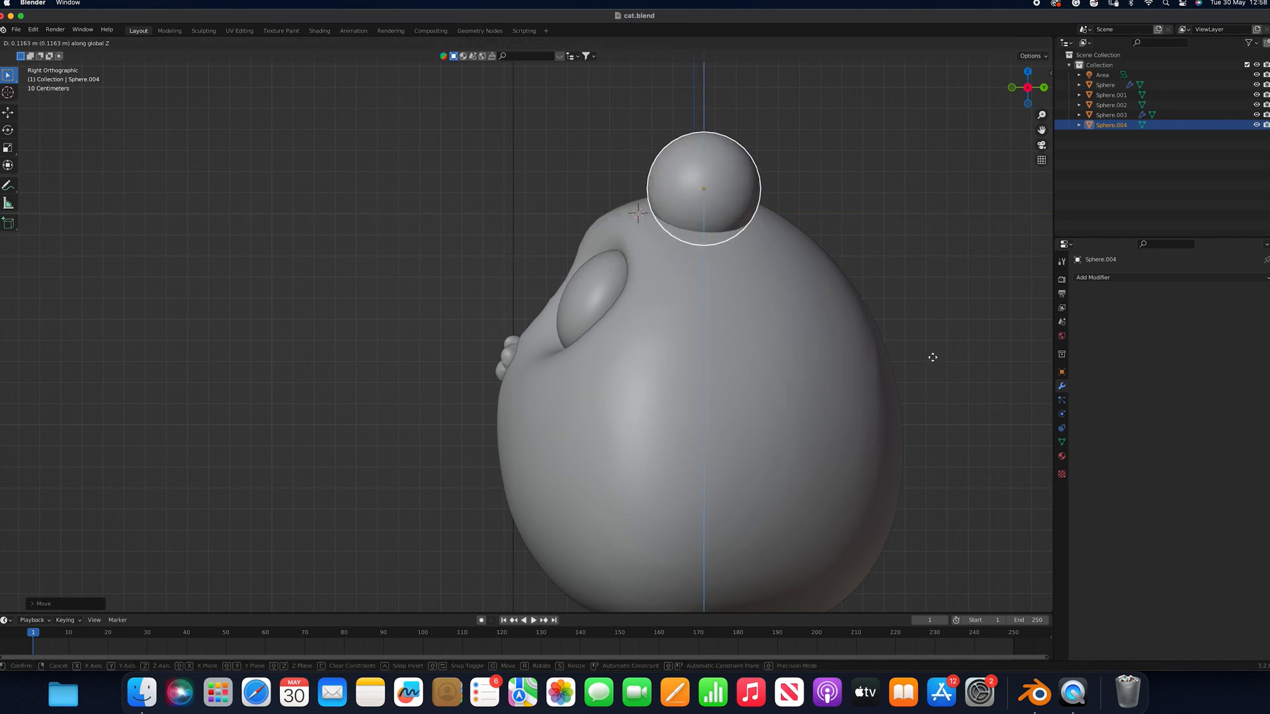
left_click(928, 361)
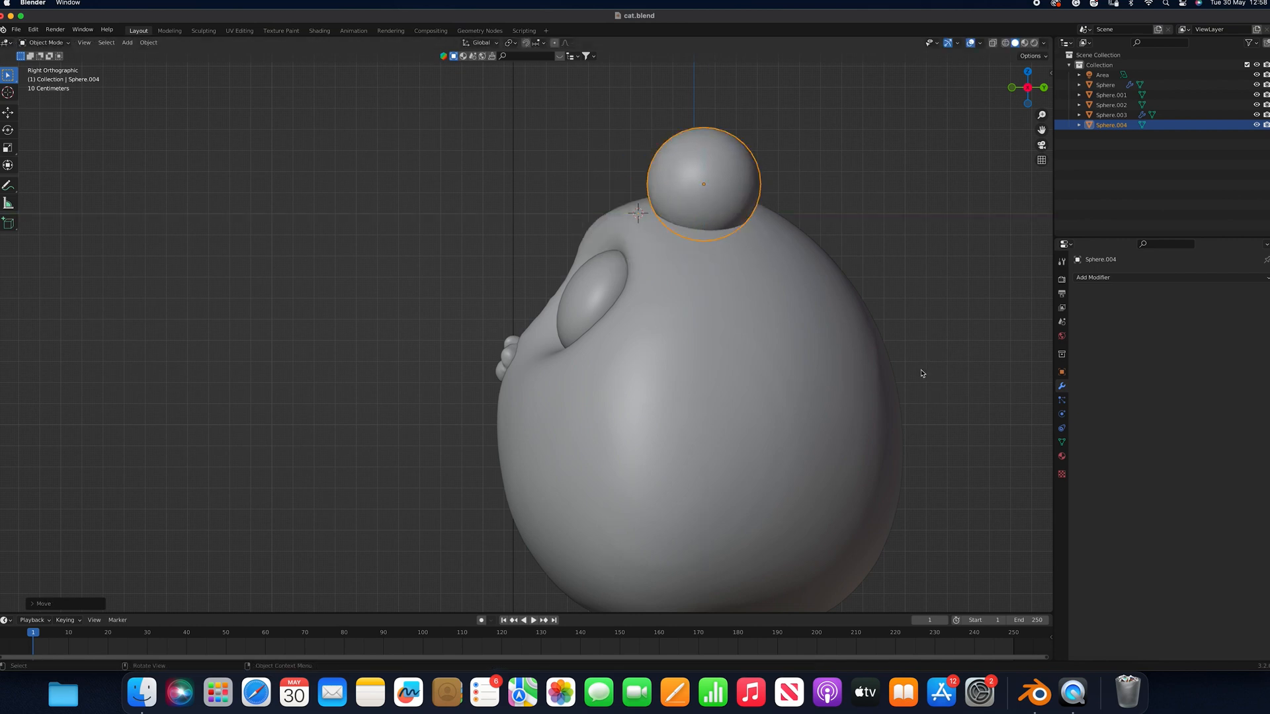
Nudge the ear sphere slightly further back along Y and flatten it along Y to about half its depth
key("g")
key("x")
left_click(858, 271)
key("g")
key("y")
left_click(866, 272)
key("s")
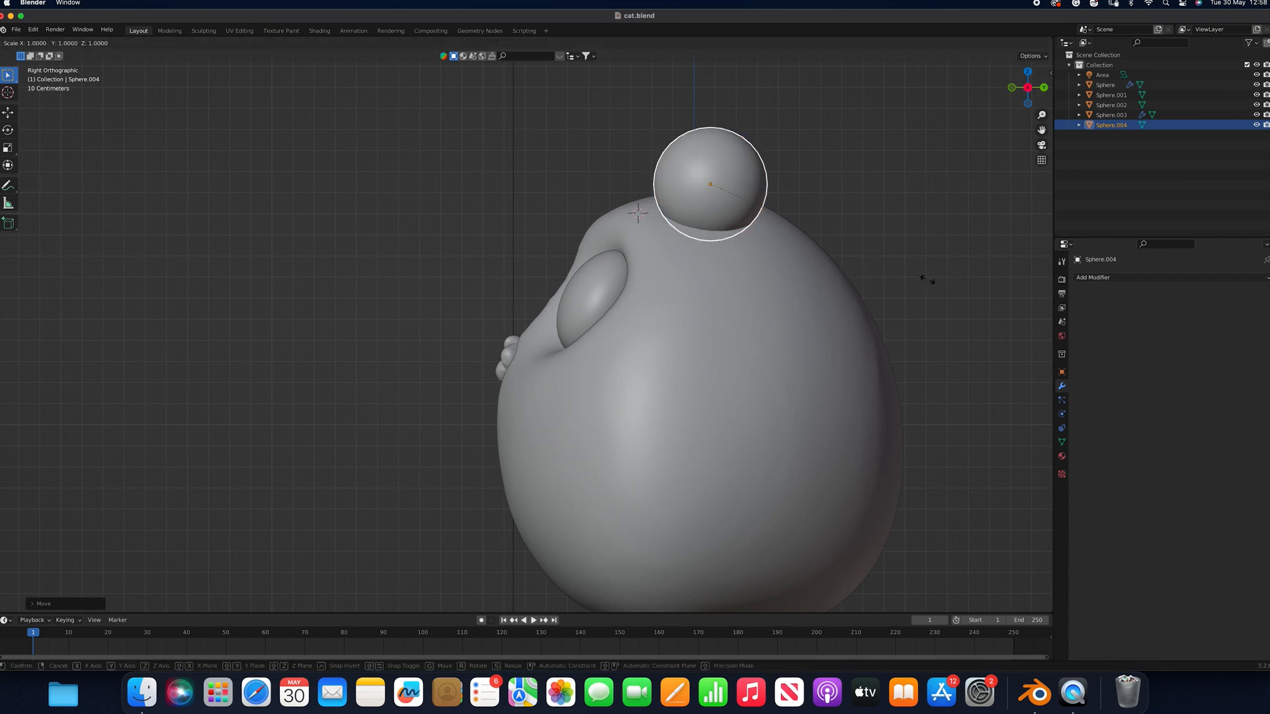
key("y")
left_click(827, 232)
Tilt the flattened ear slightly backward about the X axis and shift it a little further back along Y
key("r")
key("x")
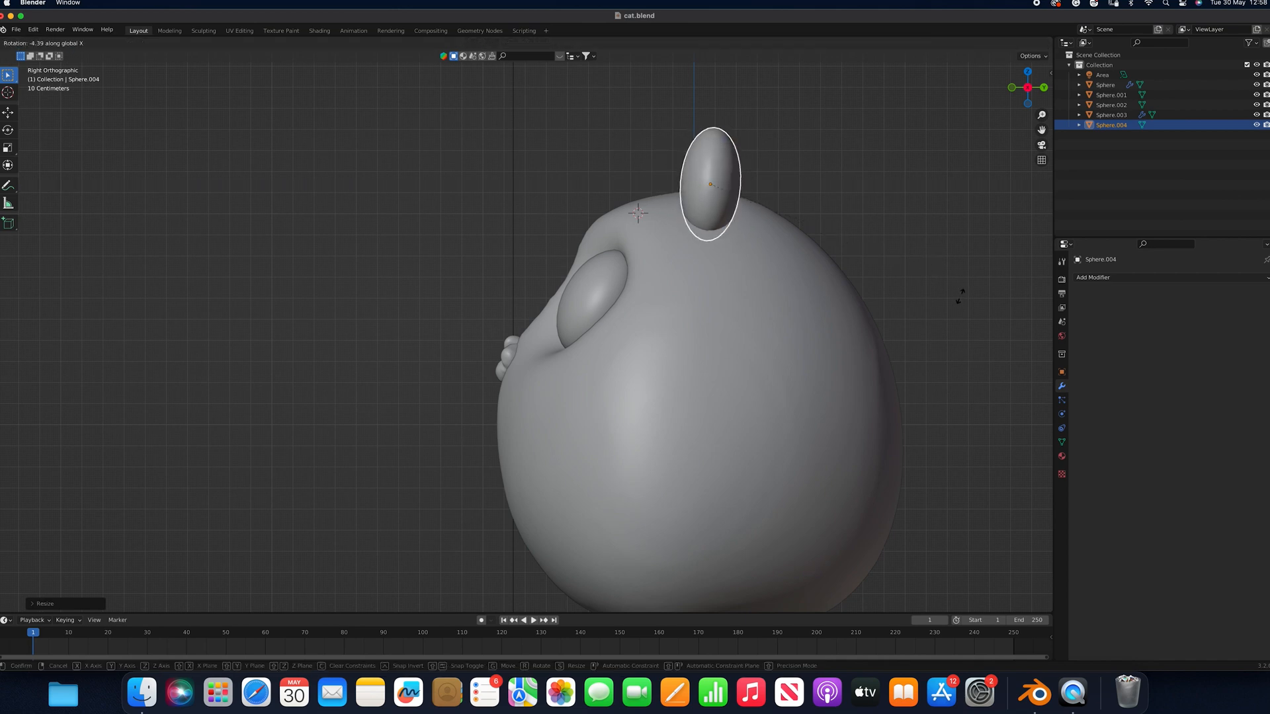
left_click(958, 318)
key("g")
key("x")
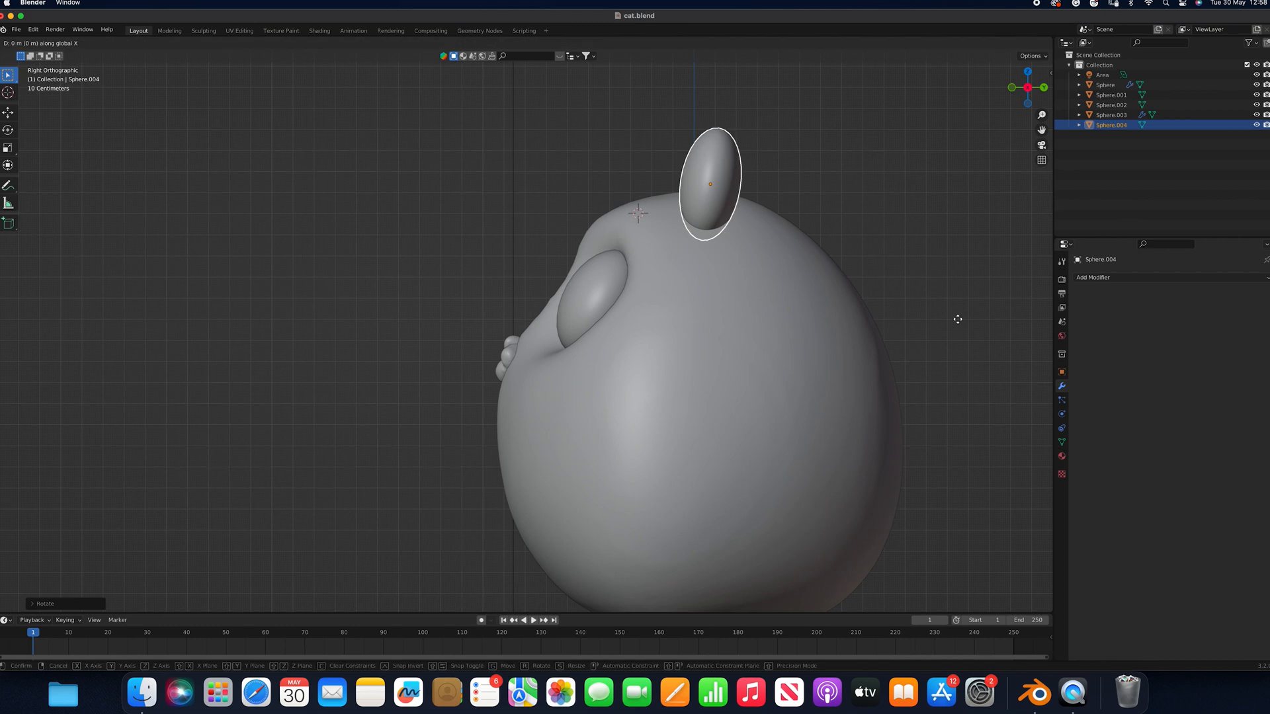
key("y")
left_click(972, 317)
Scale the ear down along Y in two passes to make it thinner
key("s")
key("y")
left_click(924, 303)
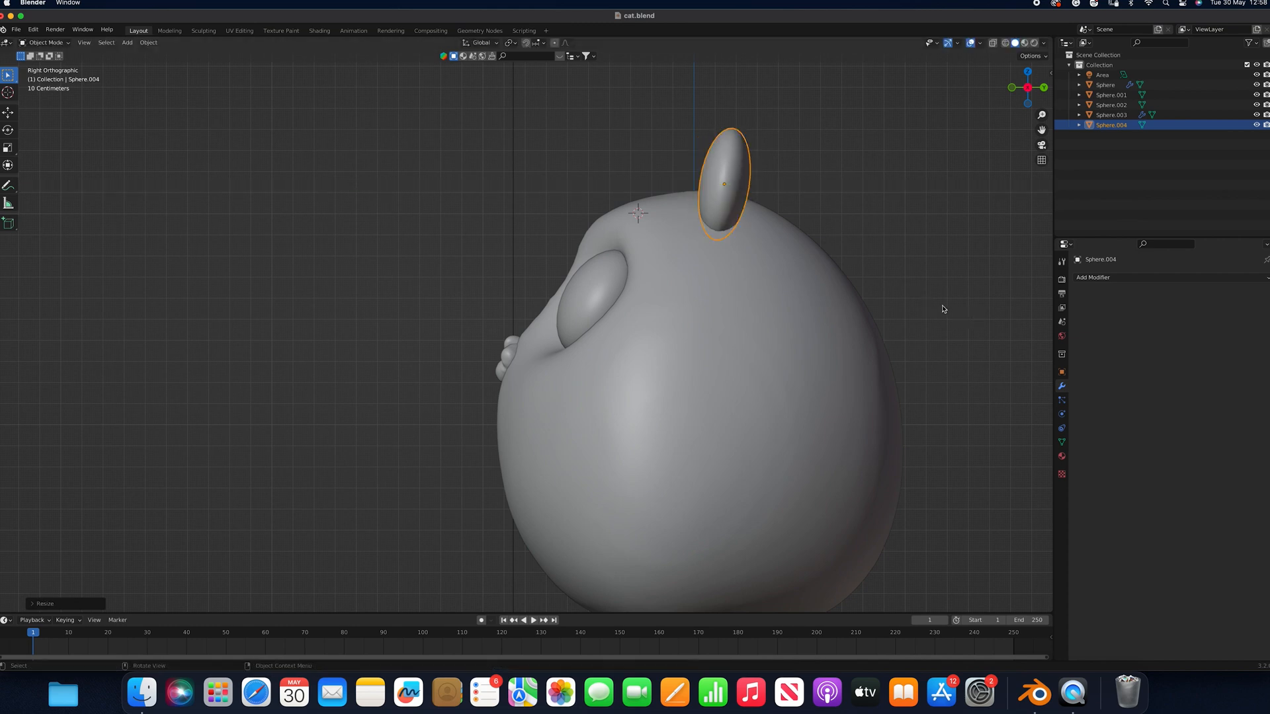
key("s")
key("y")
left_click(911, 280)
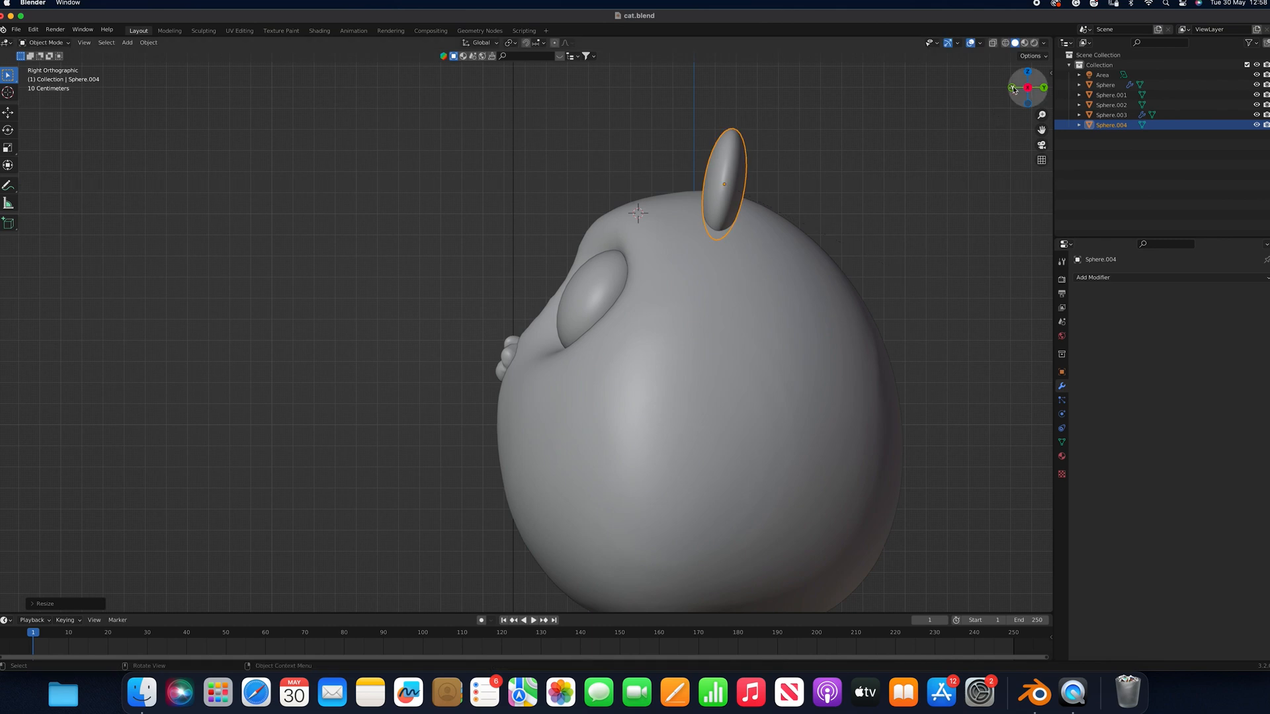
In front view, narrow the ear along X and scale it down overall, lowering it slightly onto the head
left_click(1013, 88)
key("s")
key("x")
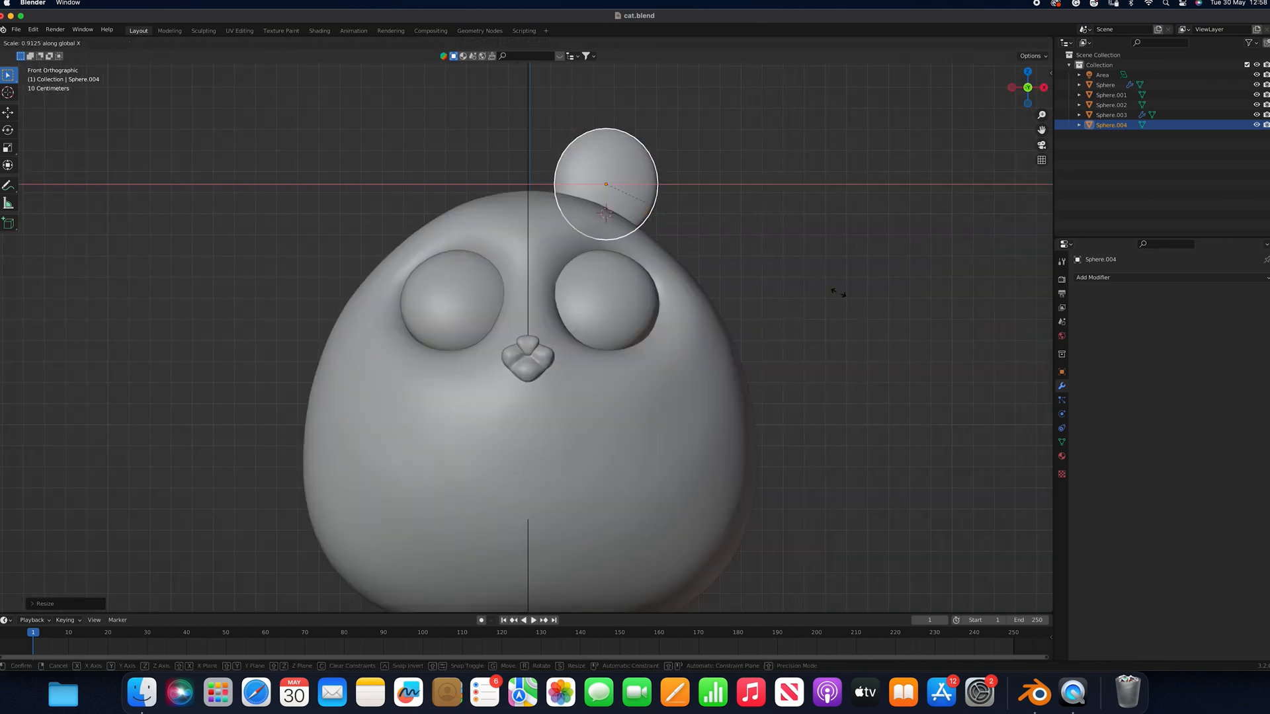
key("x")
key("x")
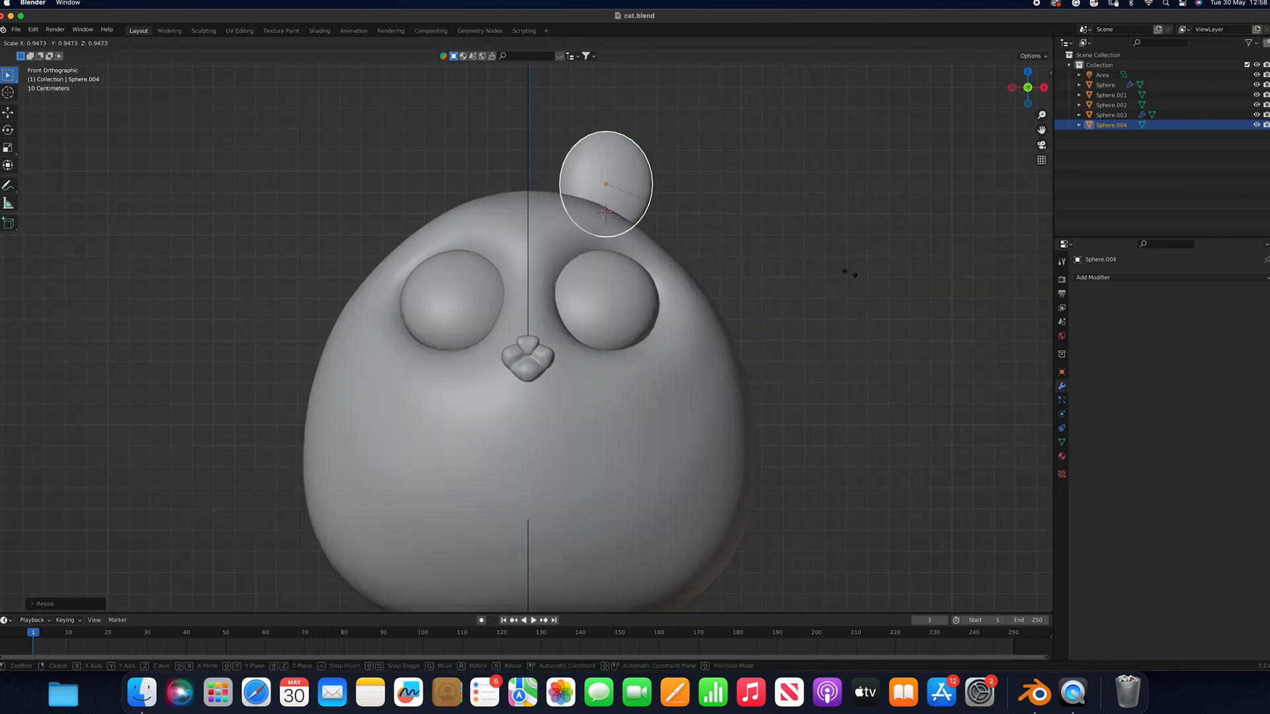
left_click(807, 232)
key("g")
left_click(809, 242)
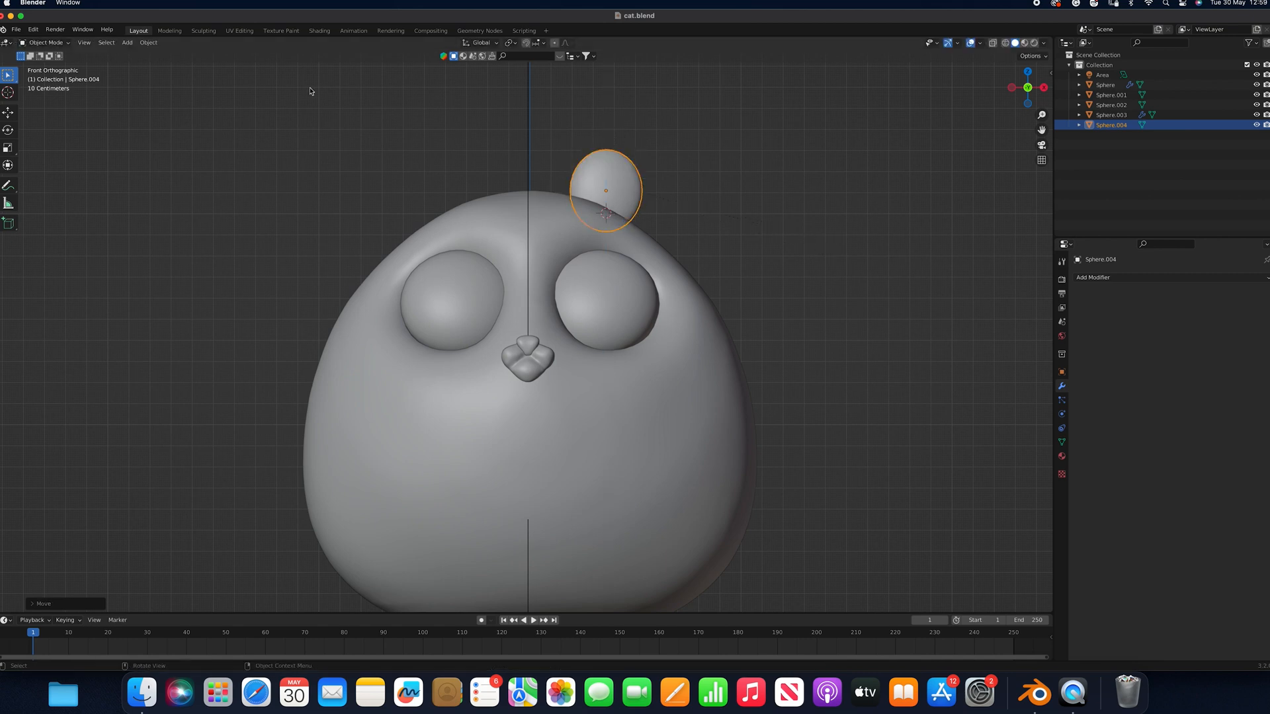
Apply all transforms to the ear and set its origin to its geometry
left_click(153, 43)
mouse_move(178, 94)
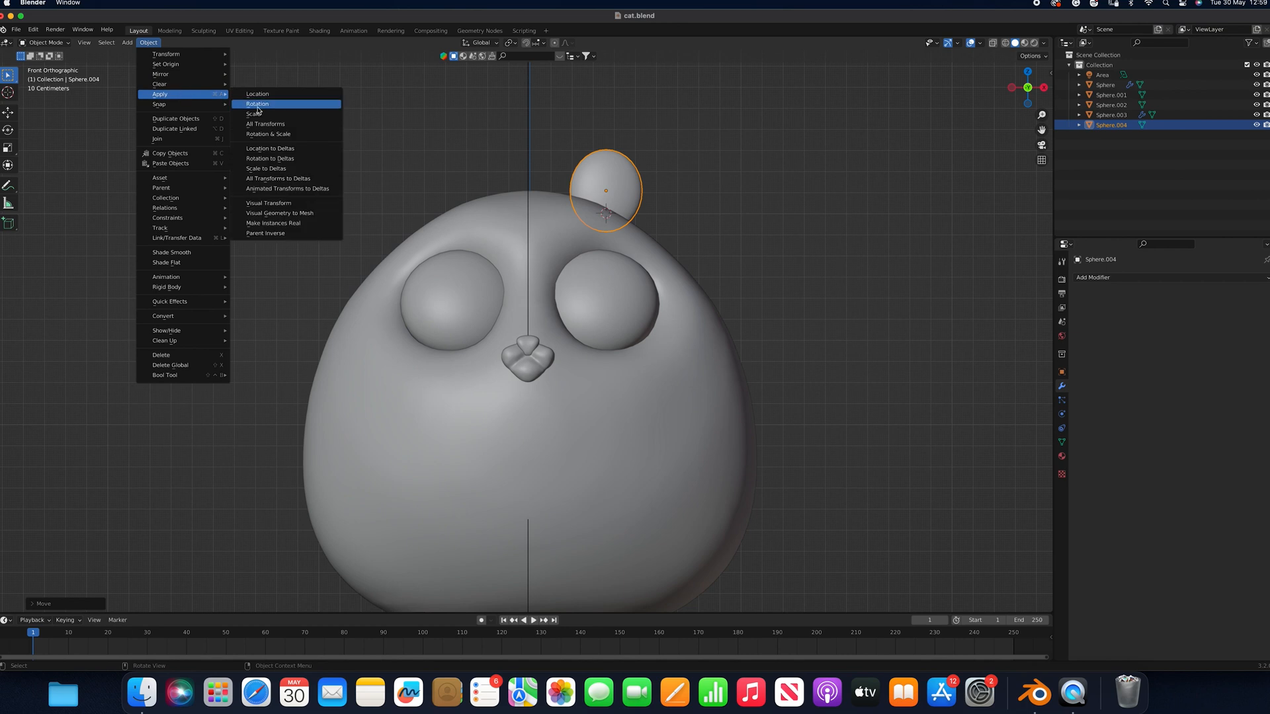
left_click(264, 123)
left_click(148, 42)
mouse_move(175, 69)
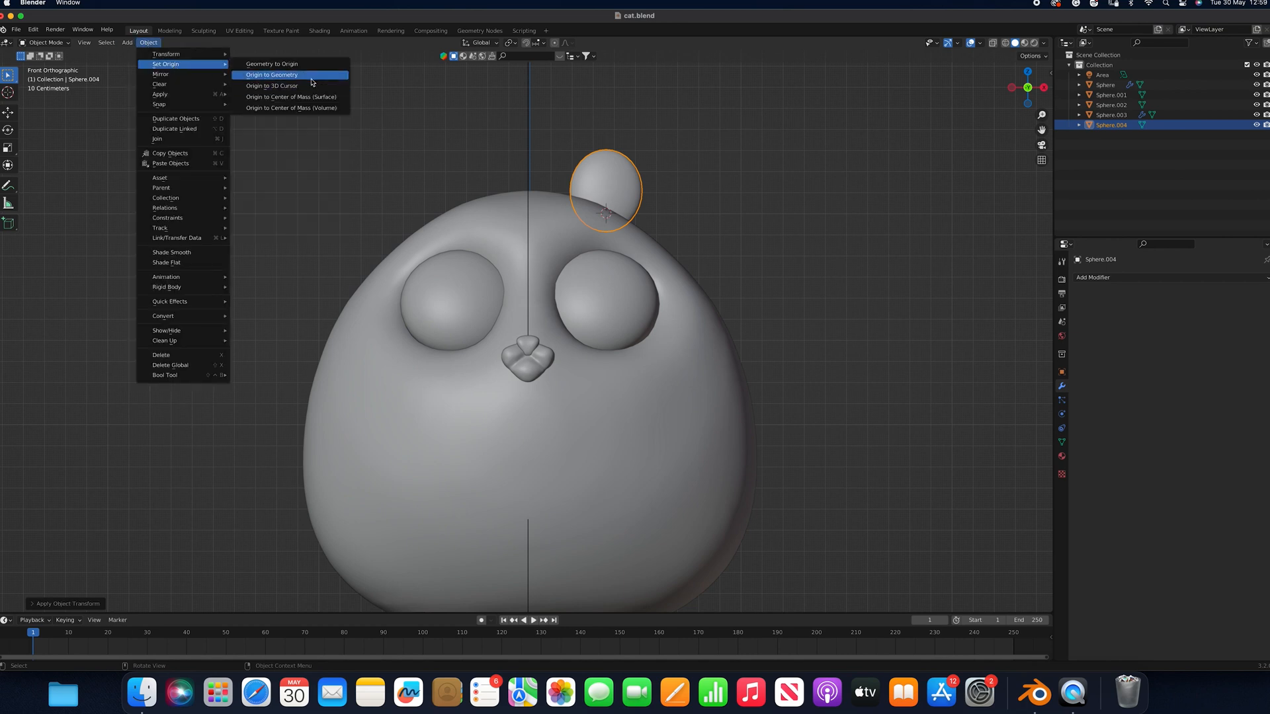
left_click(284, 75)
Add a Mirror modifier on X to the ear, using the body Sphere as the mirror object
left_click(1134, 278)
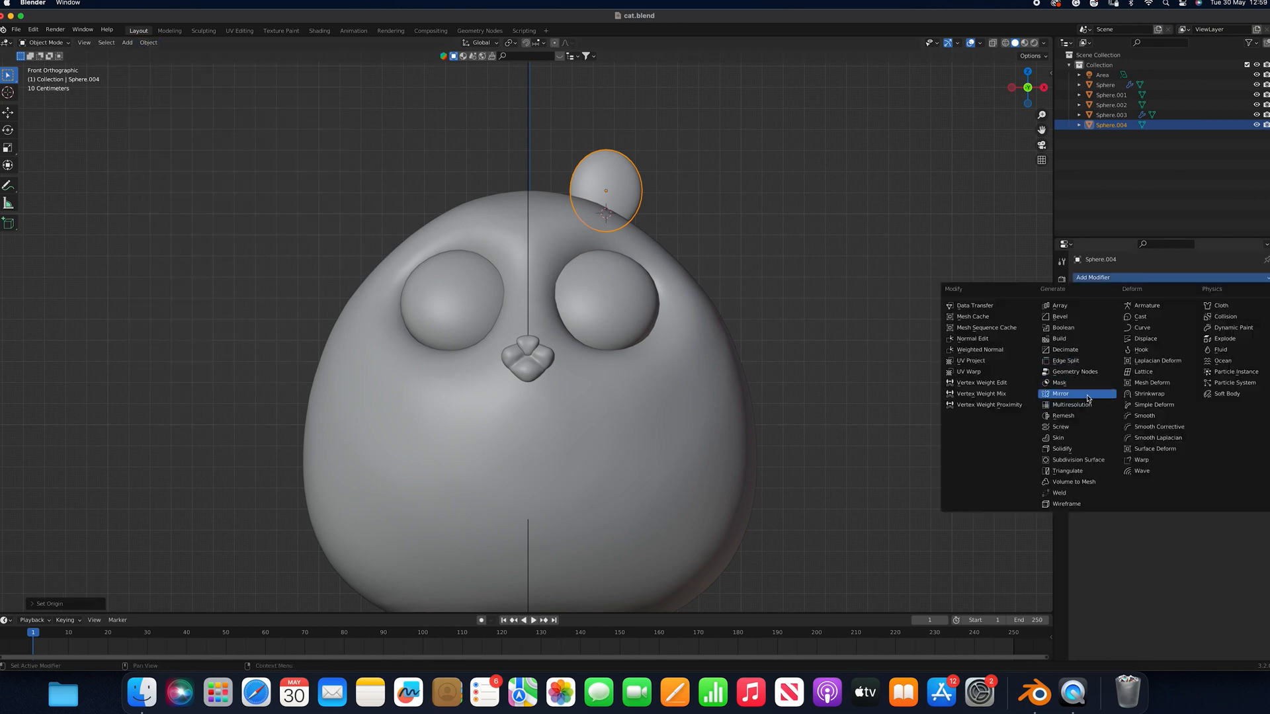
left_click(1060, 393)
left_click(1252, 346)
left_click(509, 218)
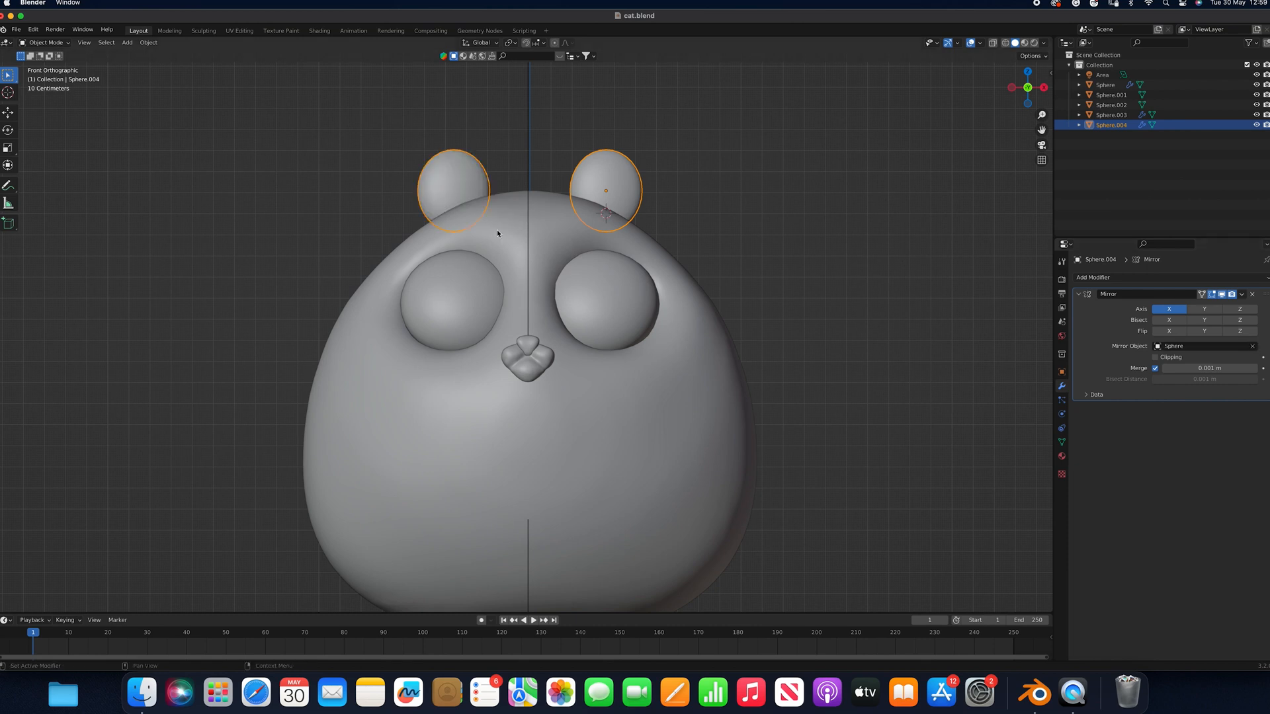
In Sculpt Mode, use the Grab brush at 193 px radius to extend the ear's lower outer edge and pull its tip into a point
left_click(56, 45)
left_click(49, 76)
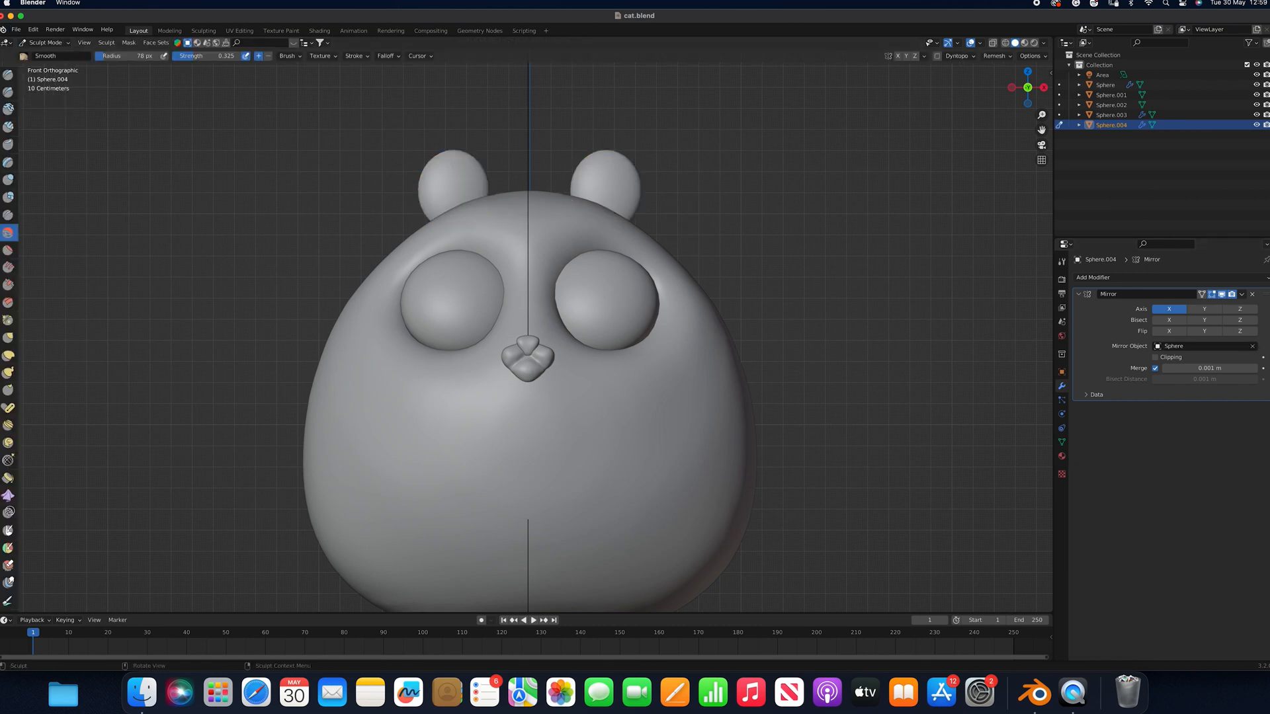
left_click(6, 339)
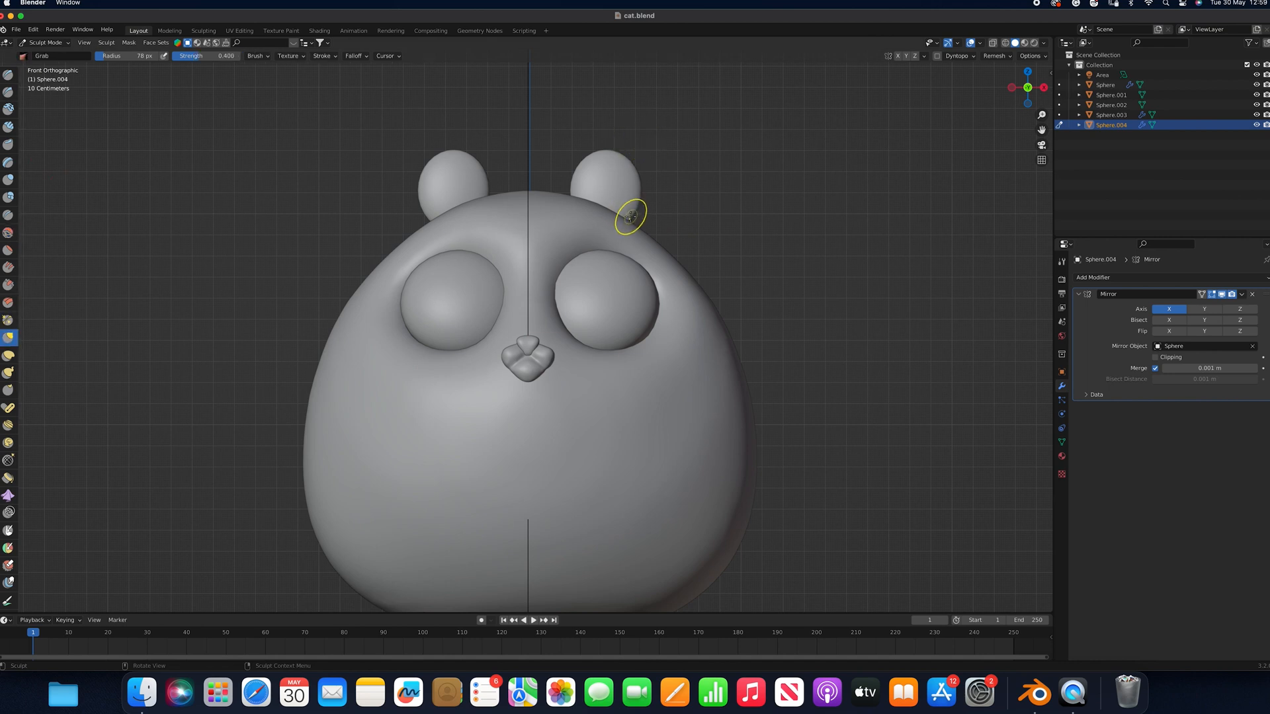
key("bracketright")
key("bracketright")
key("bracketright")
key("bracketright")
key("bracketright")
key("bracketright")
key("bracketright")
key("bracketright")
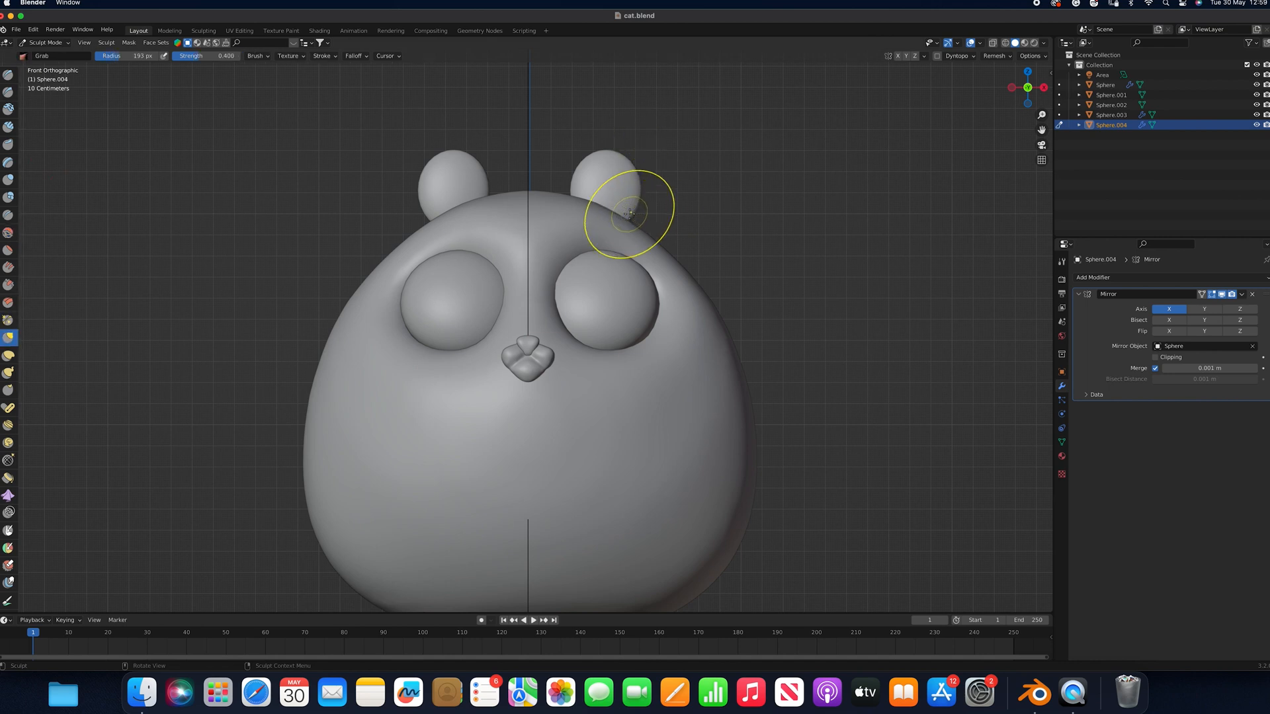
mouse_move(630, 218)
left_mouse_down()
mouse_move(645, 246)
mouse_move(640, 233)
left_mouse_up()
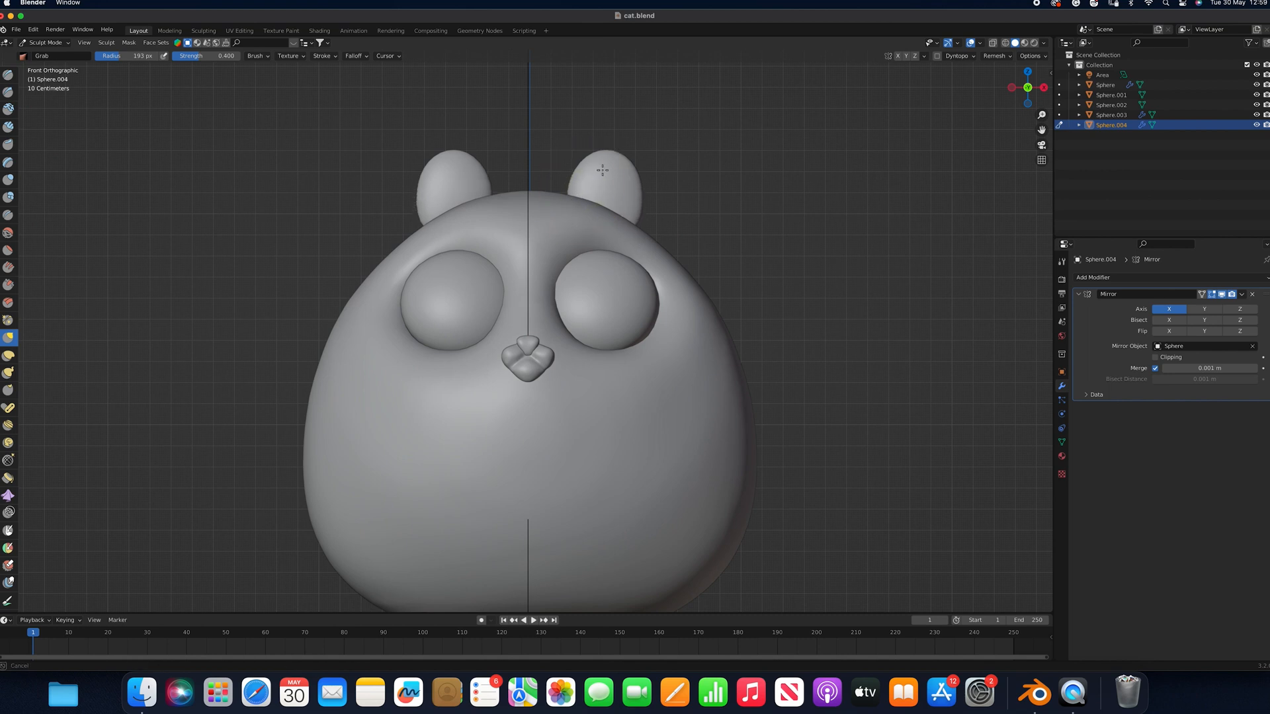
mouse_move(612, 145)
left_mouse_down()
mouse_move(626, 119)
mouse_move(642, 182)
left_mouse_up()
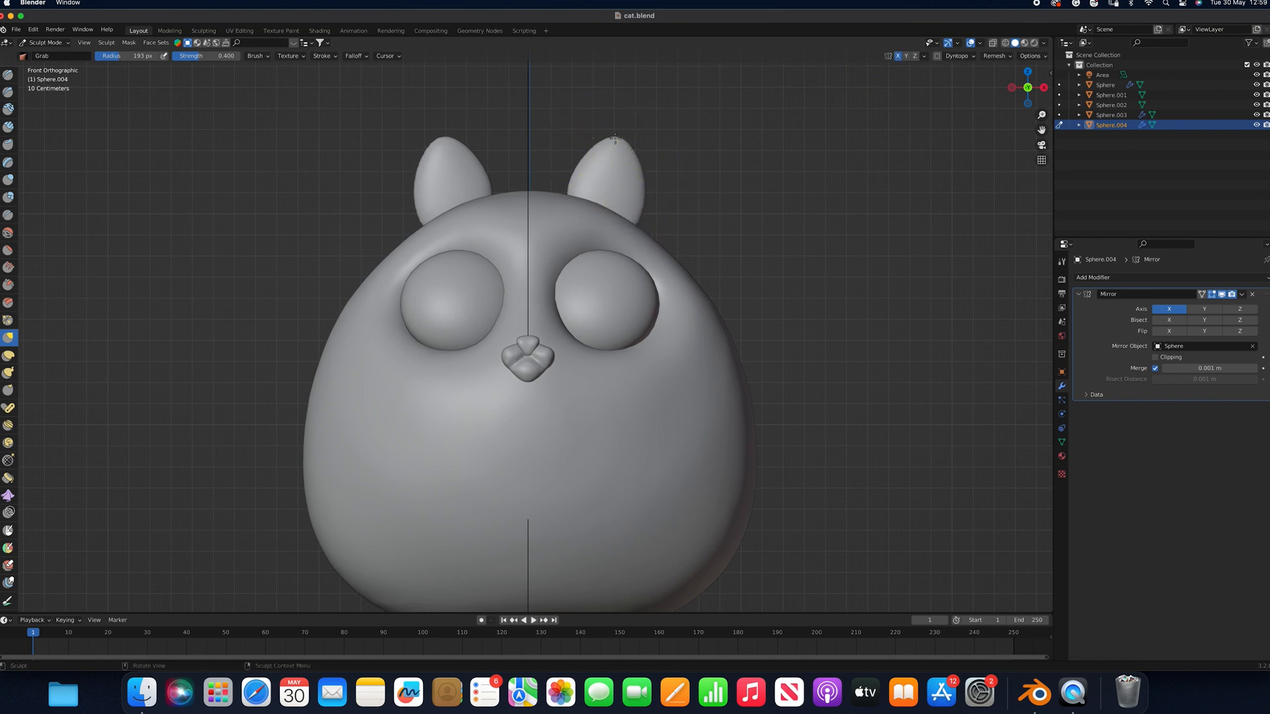
Reduce the Grab brush radius to about 139 px, toggle X symmetry and adjust the ear's inner base edge
key("f")
left_click(630, 154)
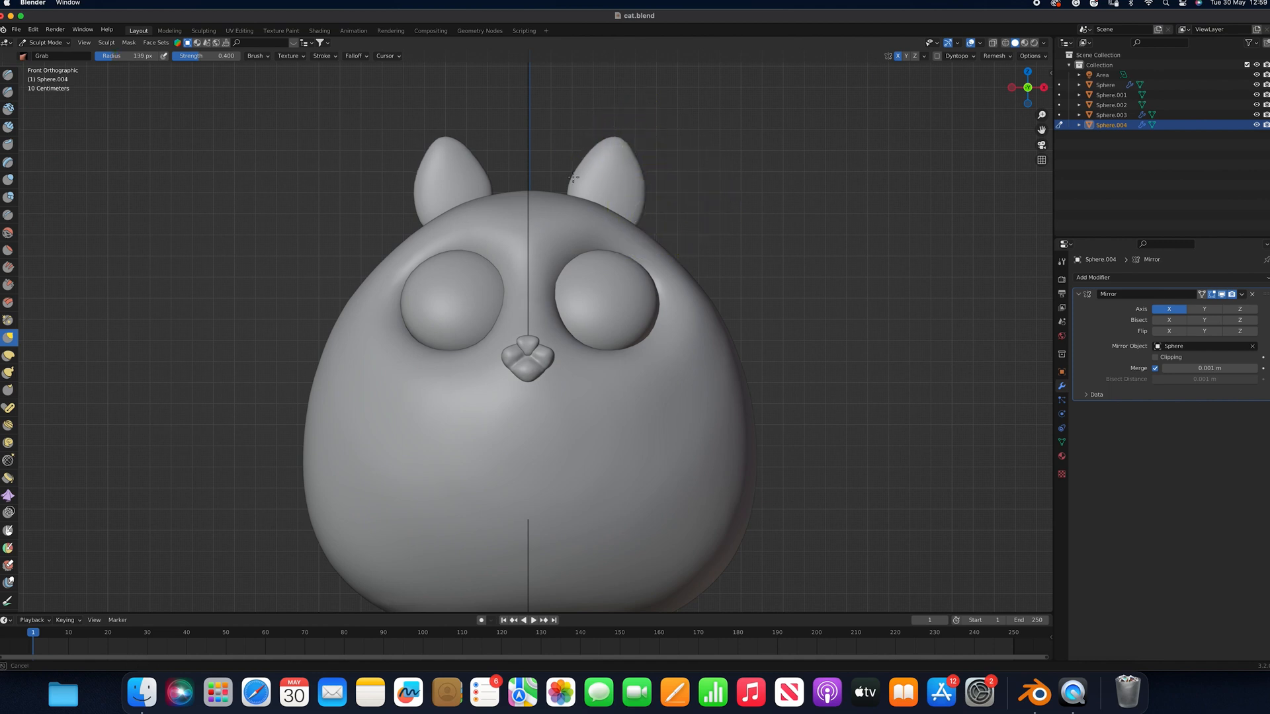
left_click(898, 57)
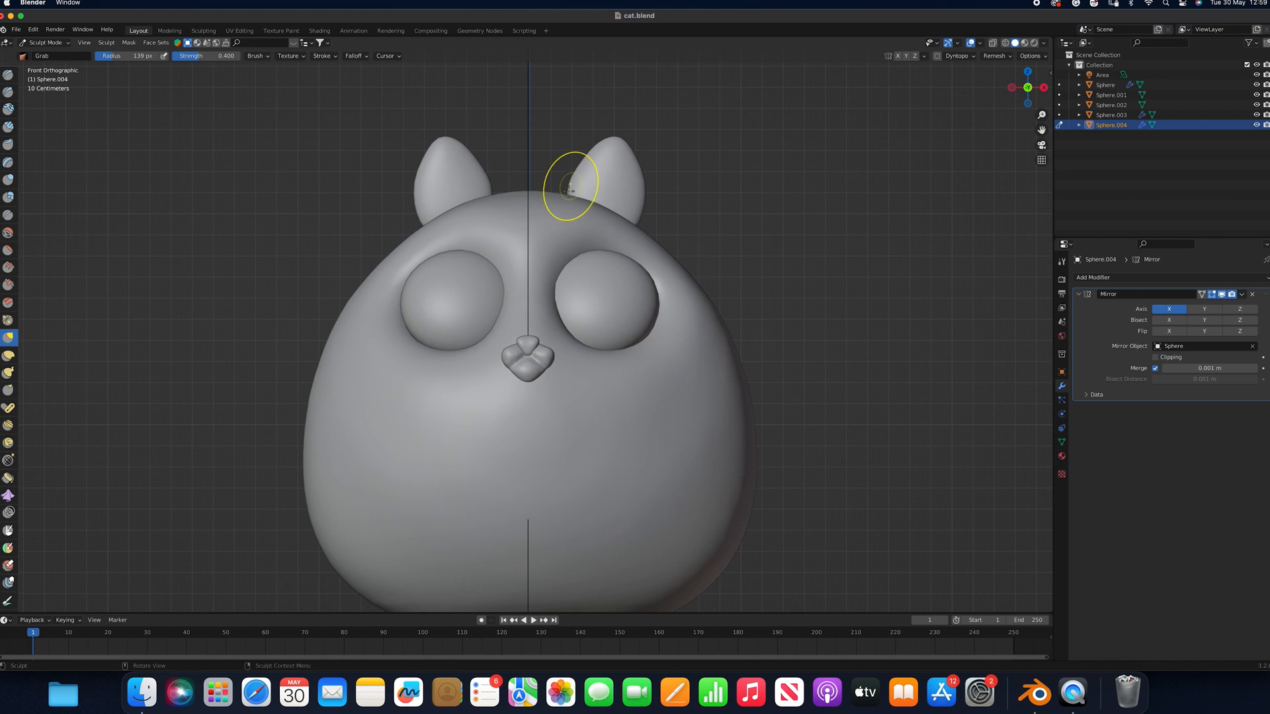
mouse_move(566, 192)
left_mouse_down()
mouse_move(556, 198)
mouse_move(568, 196)
left_mouse_up()
In side view, try to reshape the ear's front edge with the Grab brush and undo it
key("KP_3")
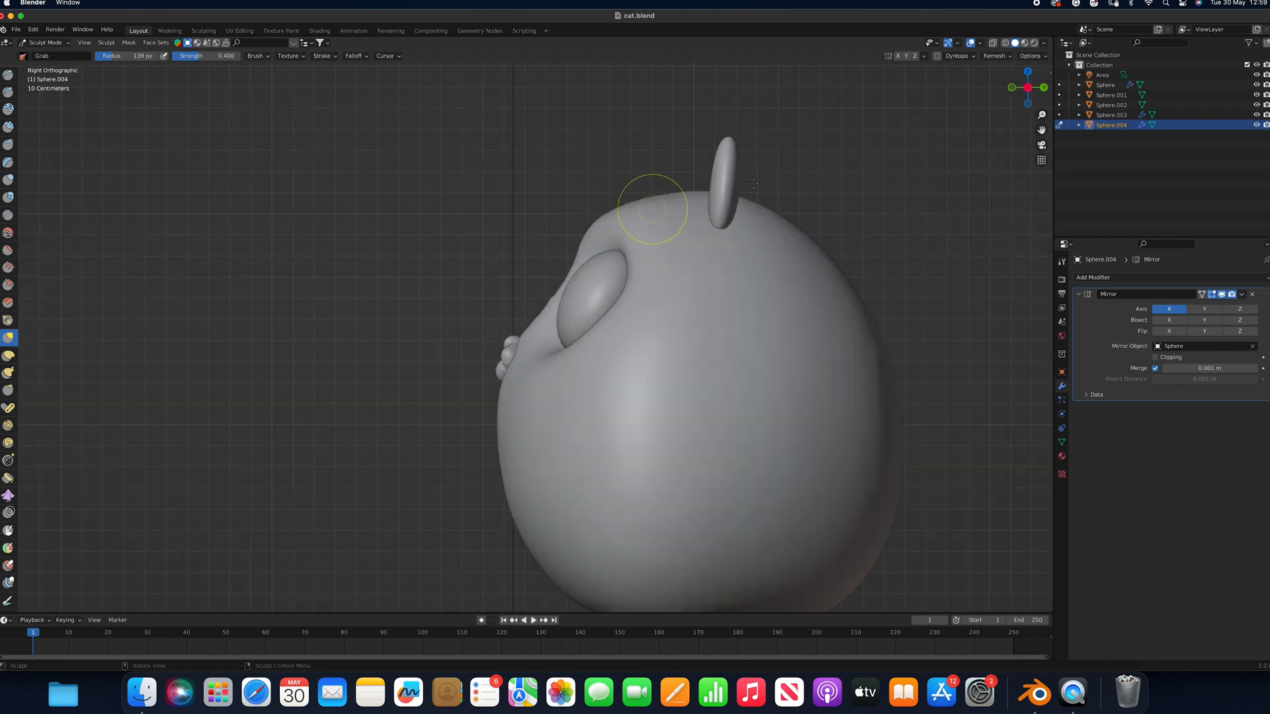
mouse_move(710, 177)
left_mouse_down()
mouse_move(727, 182)
mouse_move(713, 183)
left_mouse_up()
key("super+z")
key("super+z")
Enlarge the Grab brush, toggle X symmetry and bend the ear into a curved side profile
key("bracketright")
key("bracketright")
key("bracketright")
key("bracketright")
left_click(897, 55)
mouse_move(721, 182)
left_mouse_down()
mouse_move(741, 230)
mouse_move(731, 254)
mouse_move(723, 227)
left_mouse_up()
Reduce the Grab brush radius to 110 px and refine the curve of the ear's side profile
key("bracketleft")
key("bracketleft")
key("bracketleft")
key("bracketleft")
key("bracketleft")
key("bracketleft")
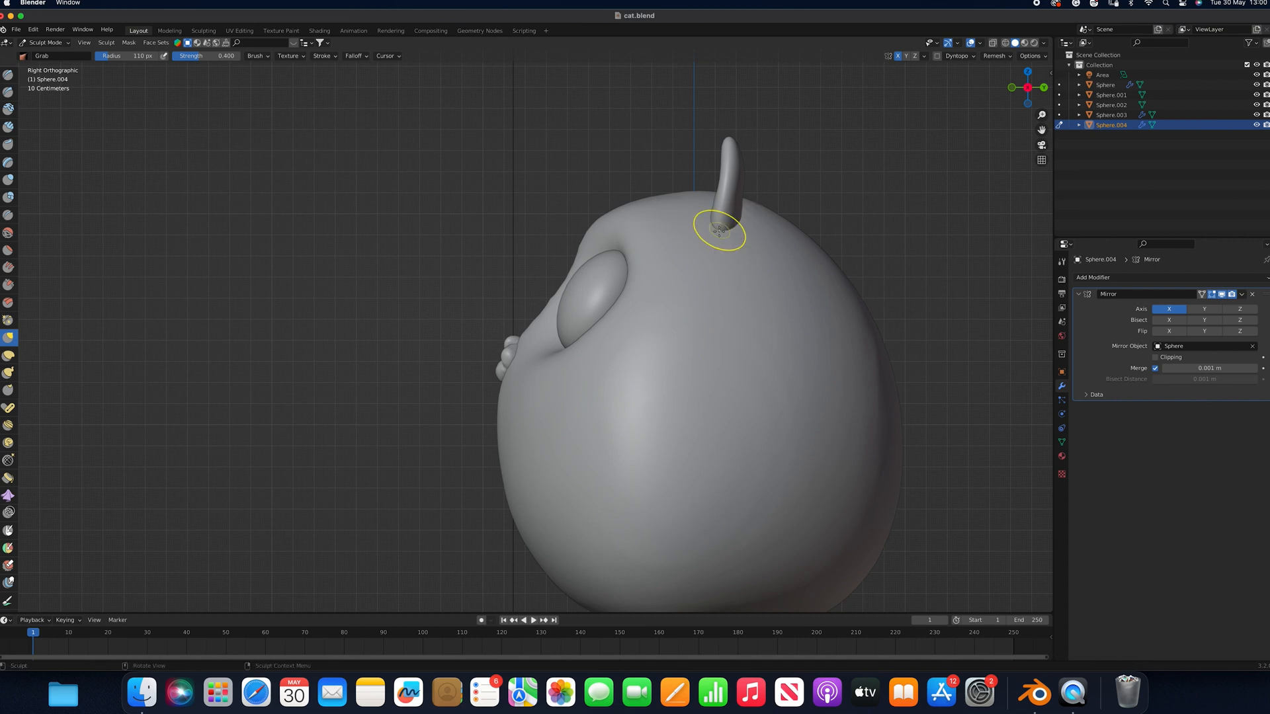
left_click_drag(725, 171, 728, 187)
Pull the ear's inner base edge toward the middle of the head with the Grab brush, undoing the last excess stroke
mouse_move(751, 184)
middle_mouse_down()
mouse_move(728, 198)
mouse_move(748, 218)
middle_mouse_up()
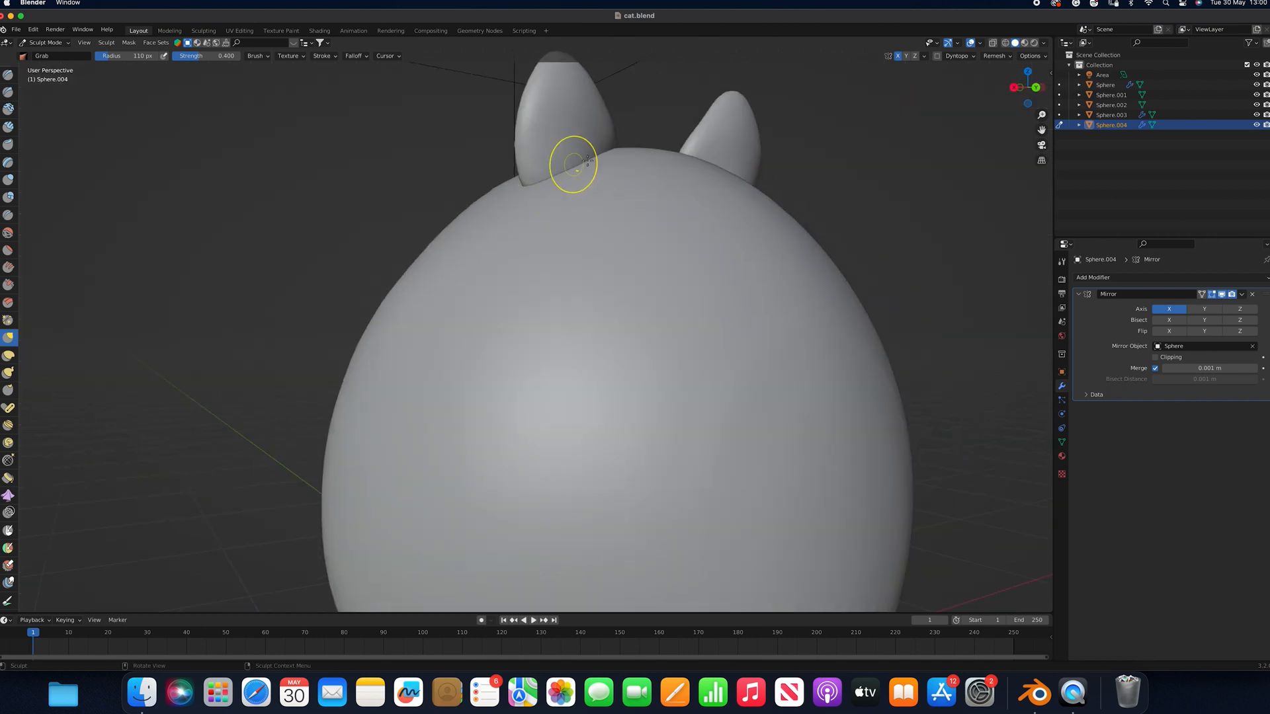
mouse_move(538, 176)
left_mouse_down()
mouse_move(537, 203)
mouse_move(562, 196)
left_mouse_up()
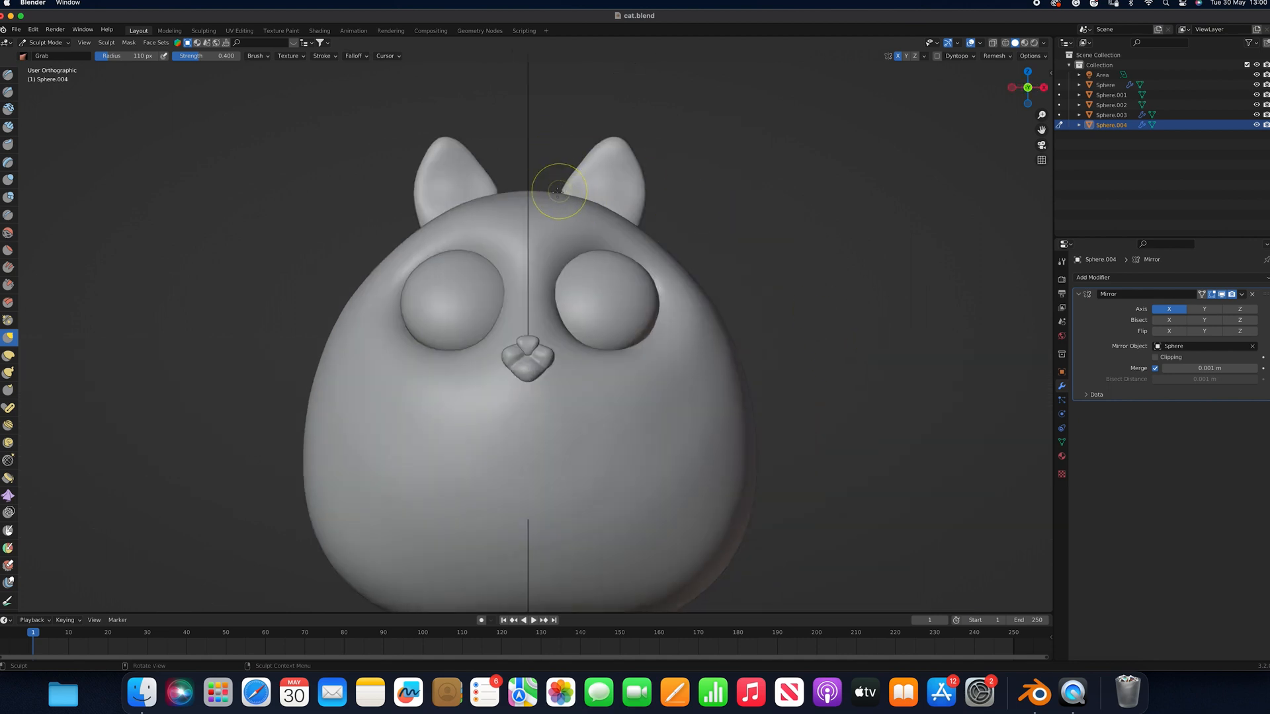
left_click_drag(577, 189, 561, 194)
left_click_drag(564, 195, 556, 196)
mouse_move(556, 192)
left_mouse_down()
mouse_move(581, 199)
mouse_move(547, 216)
left_mouse_up()
key("super+z")
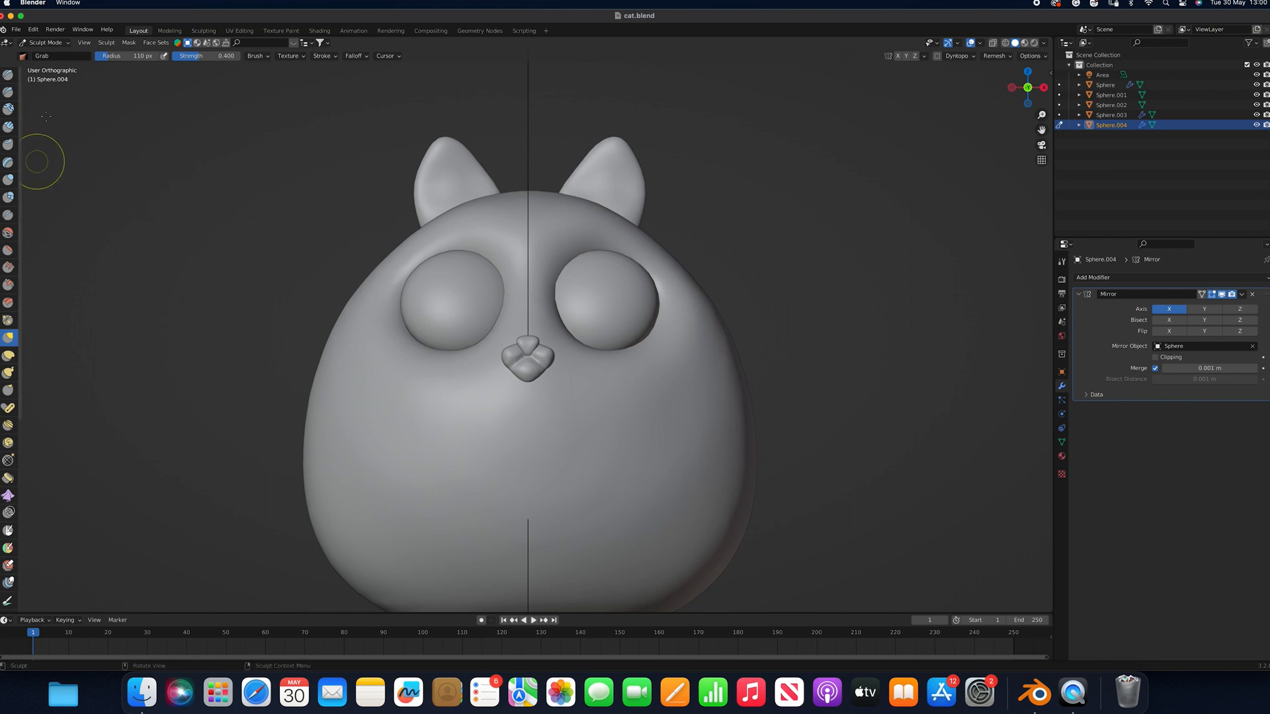
Choose the Draw brush and remesh the ear with a voxel size of 0.044 m
left_click(8, 74)
left_click(995, 56)
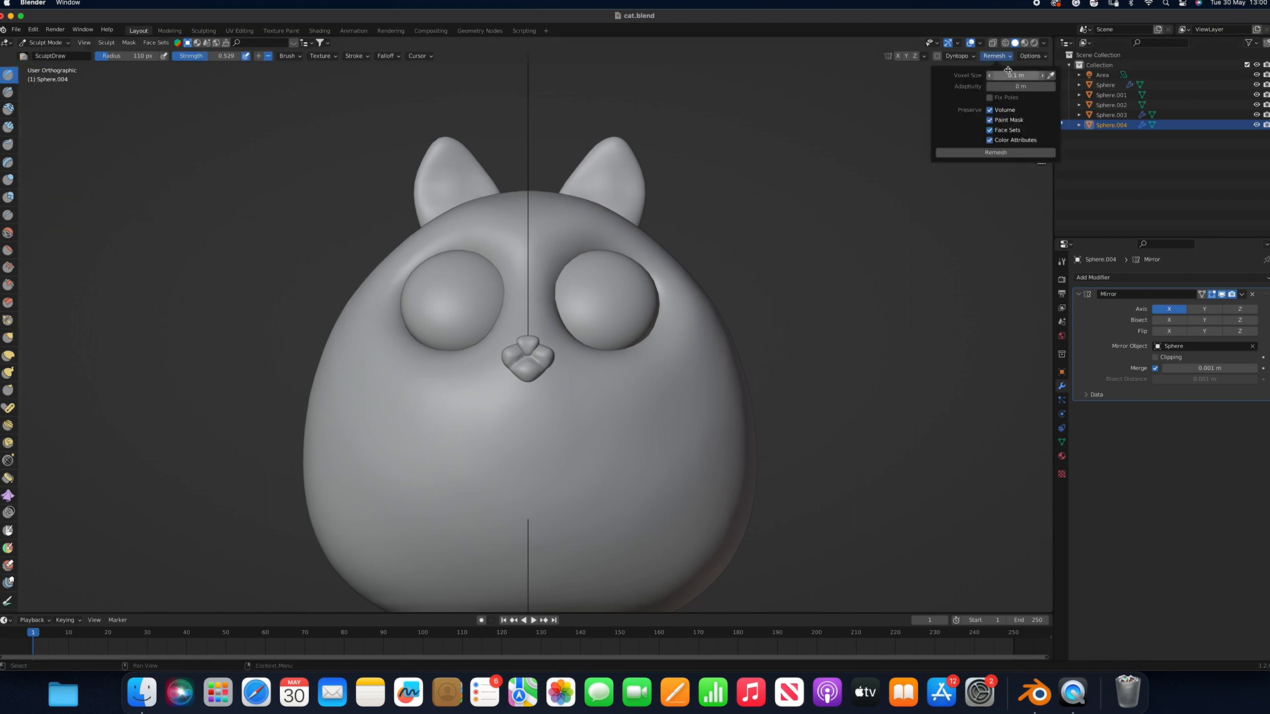
left_click_drag(1005, 75, 997, 76)
left_click(994, 154)
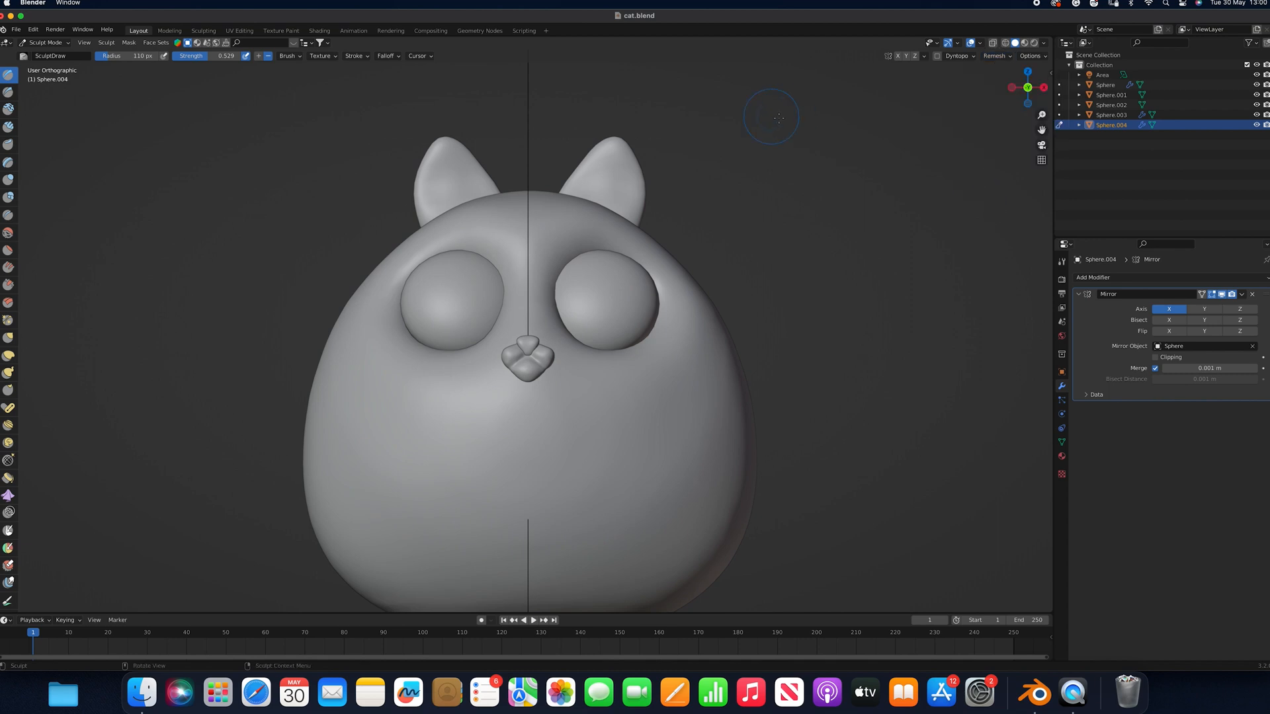
Try to hollow the inner ear with subtracting Draw strokes, remeshing it more finely in between
left_click_drag(611, 183, 594, 196)
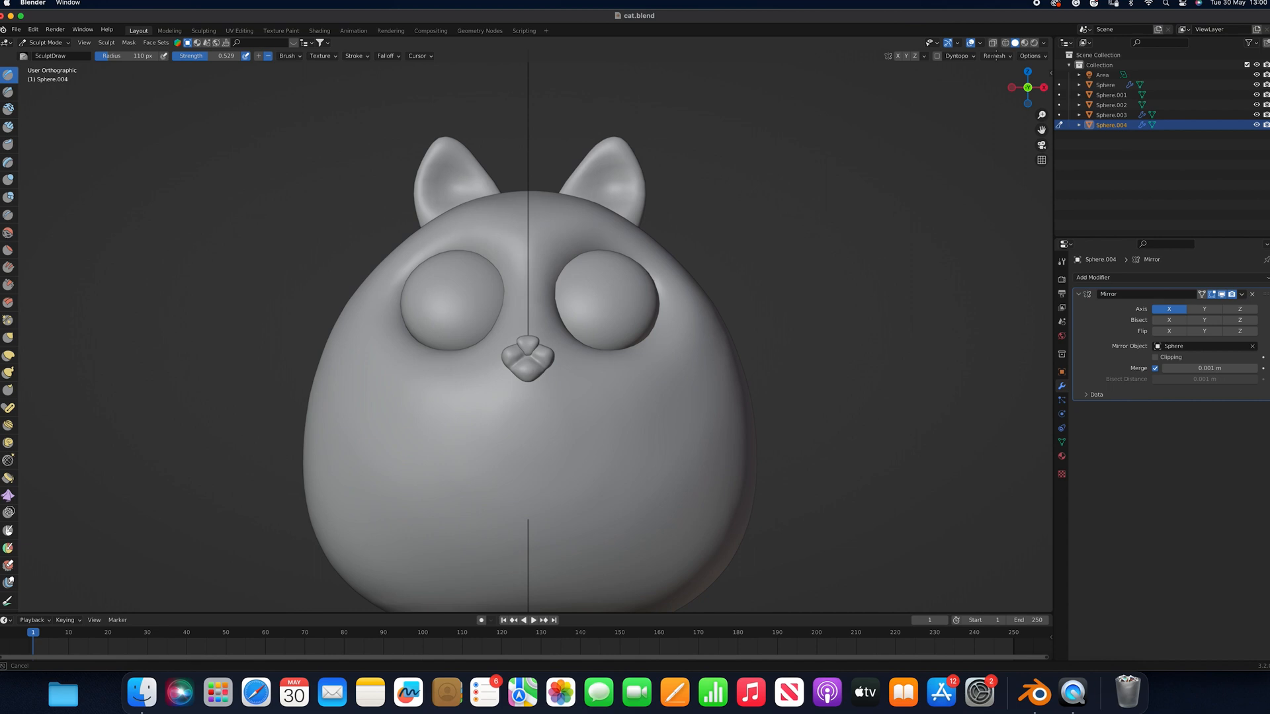
left_click(994, 56)
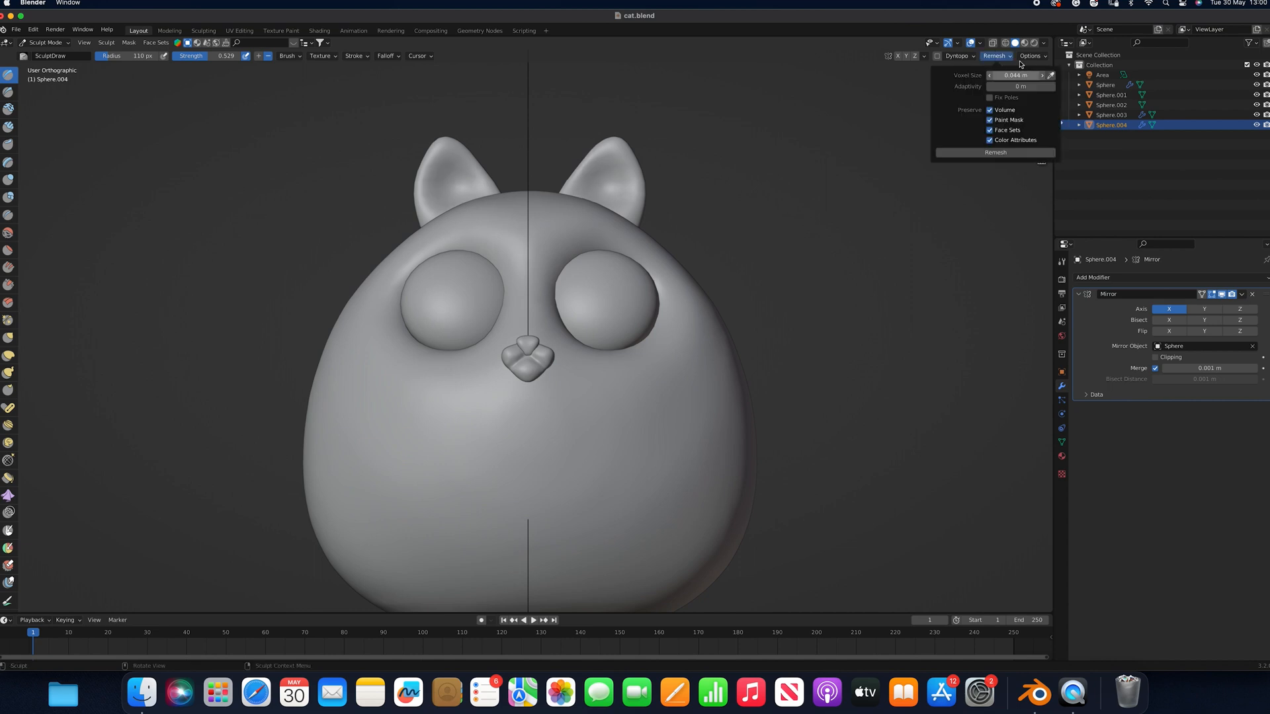
left_click(989, 79)
left_click(993, 152)
mouse_move(603, 185)
left_mouse_down()
mouse_move(608, 170)
mouse_move(603, 201)
mouse_move(615, 162)
left_mouse_up()
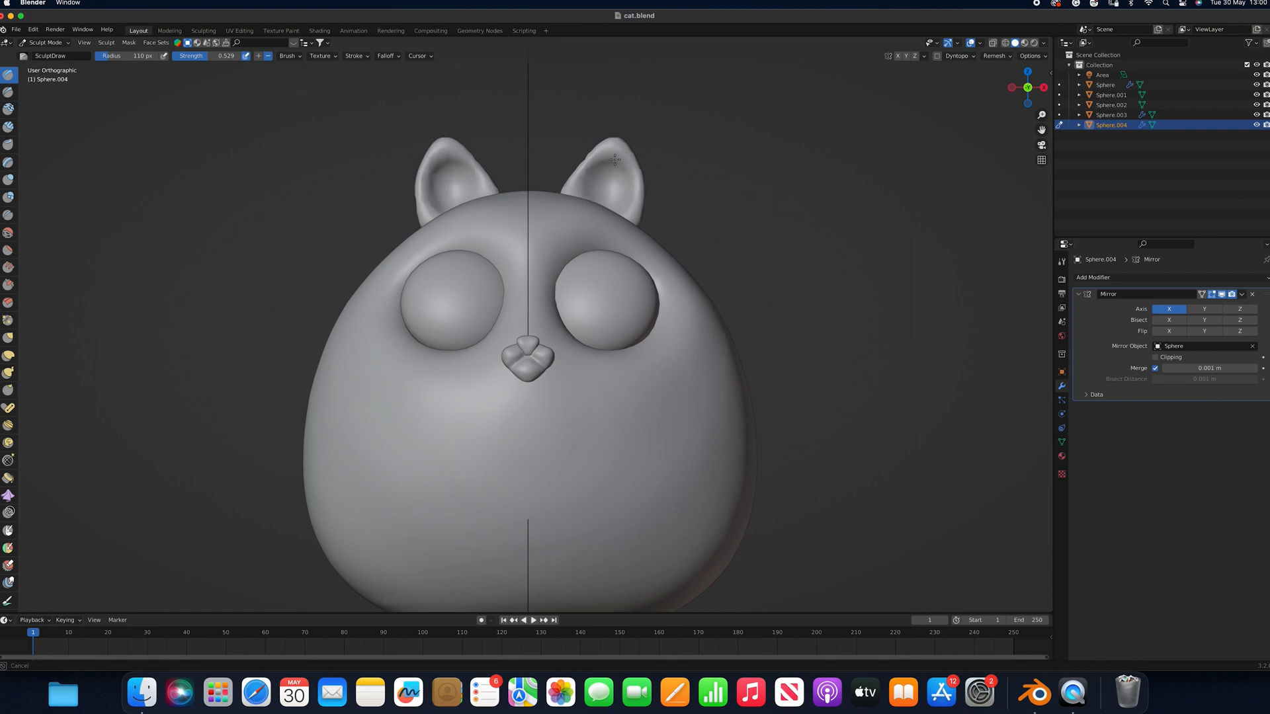
Try the Smooth brush on the ear's rim and undo back to the uncarved ear
left_click(8, 232)
mouse_move(624, 156)
left_mouse_down()
mouse_move(604, 146)
mouse_move(583, 168)
mouse_move(638, 210)
left_mouse_up()
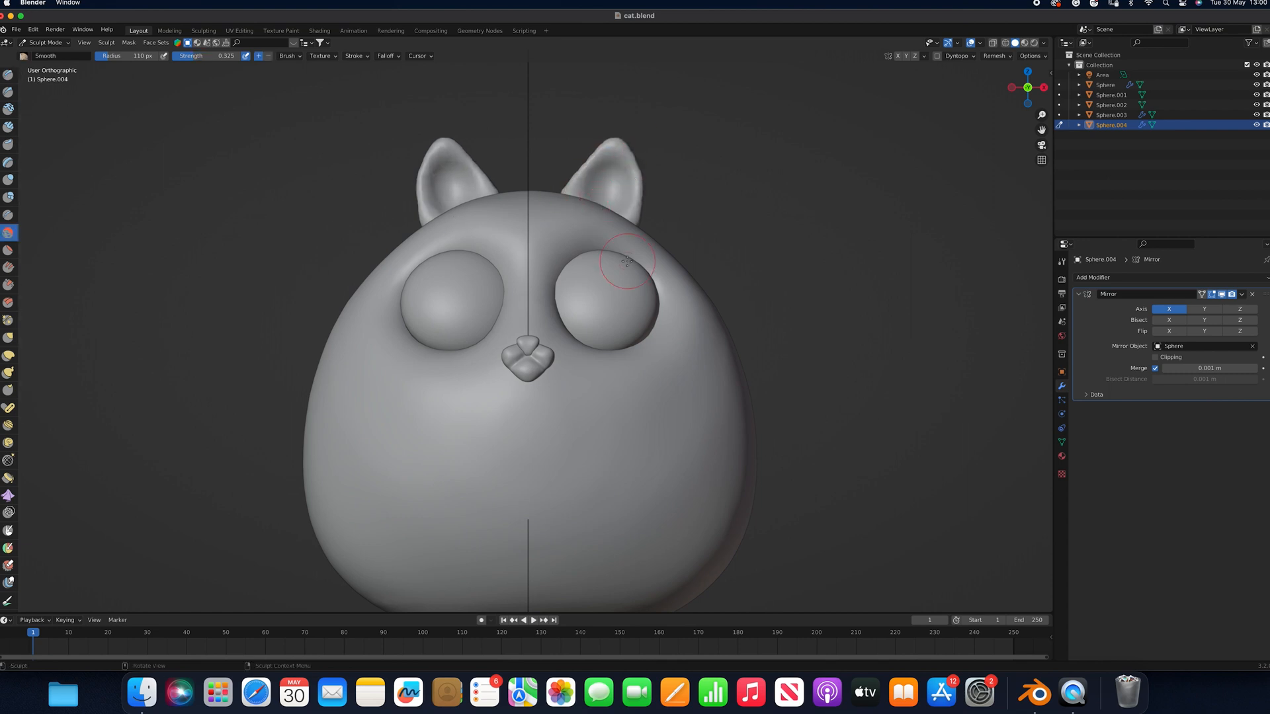
key("super+z")
key("super+z")
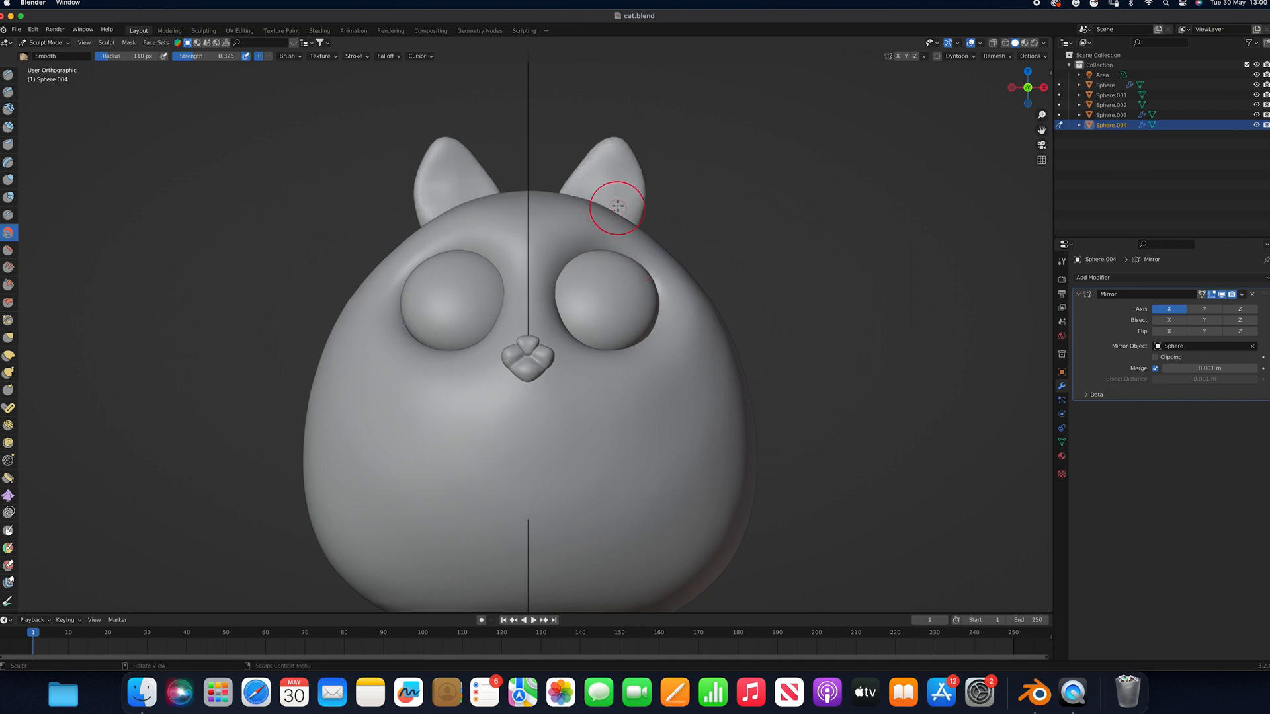
Carve a hollow into the ear's front with the Draw brush and deepen its inner edge with the Crease brush
left_click(8, 75)
mouse_move(600, 183)
left_mouse_down()
mouse_move(613, 171)
mouse_move(603, 203)
left_mouse_up()
left_click(8, 215)
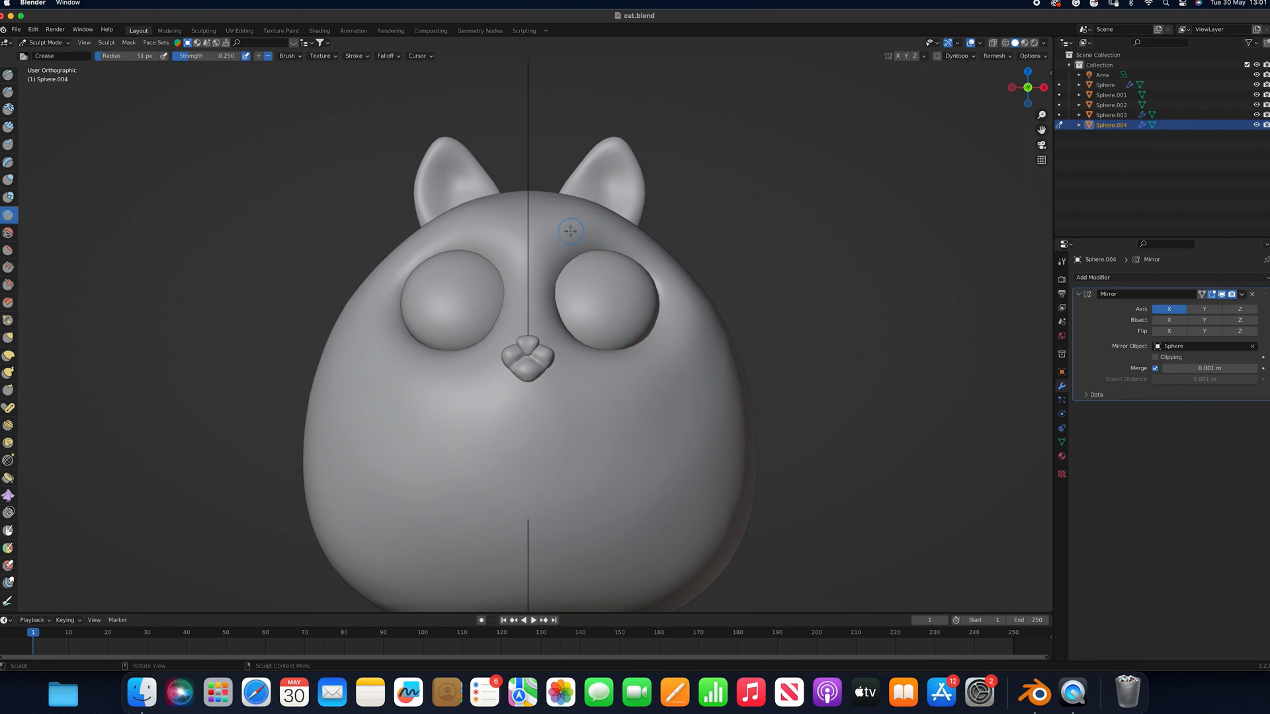
left_click_drag(594, 177, 591, 174)
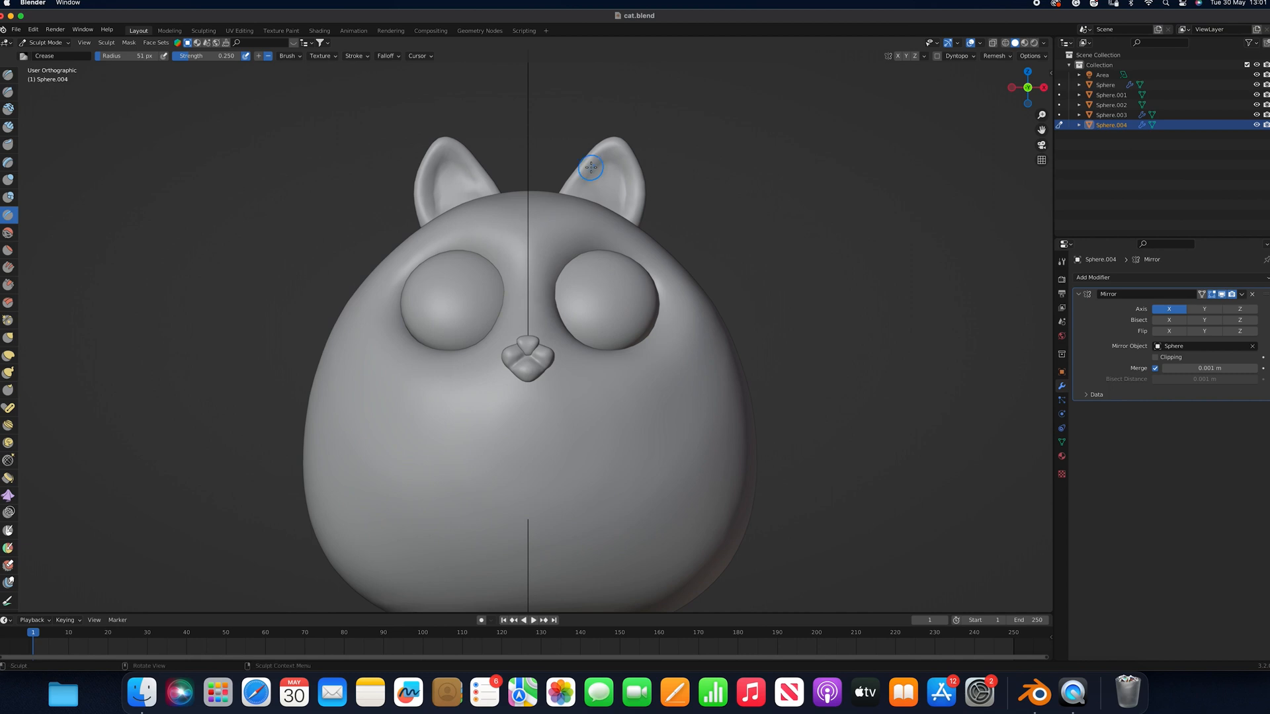
left_click_drag(604, 166, 617, 176)
In side view, pull the back of the ear's base backward with an enlarged Grab brush to thicken it
key("KP_3")
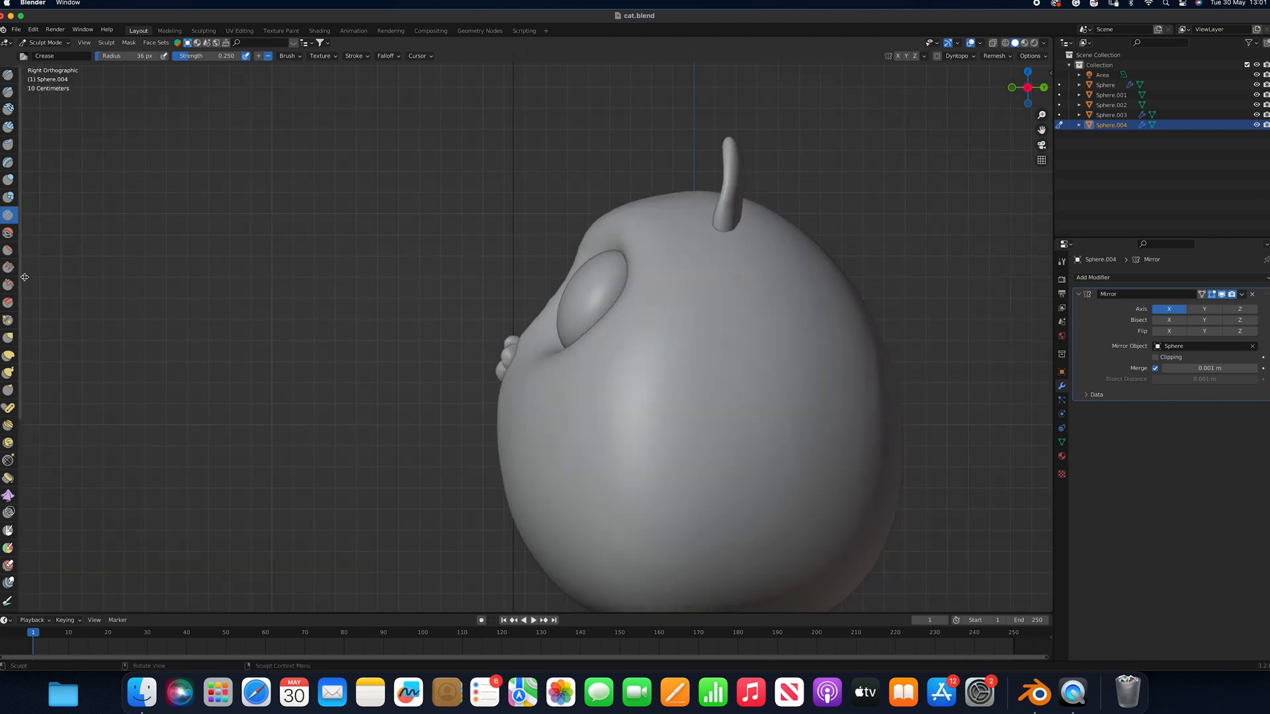
left_click(9, 337)
key("bracketright")
key("bracketright")
key("bracketright")
key("bracketright")
key("bracketright")
key("bracketright")
key("bracketright")
key("bracketright")
key("bracketright")
key("bracketright")
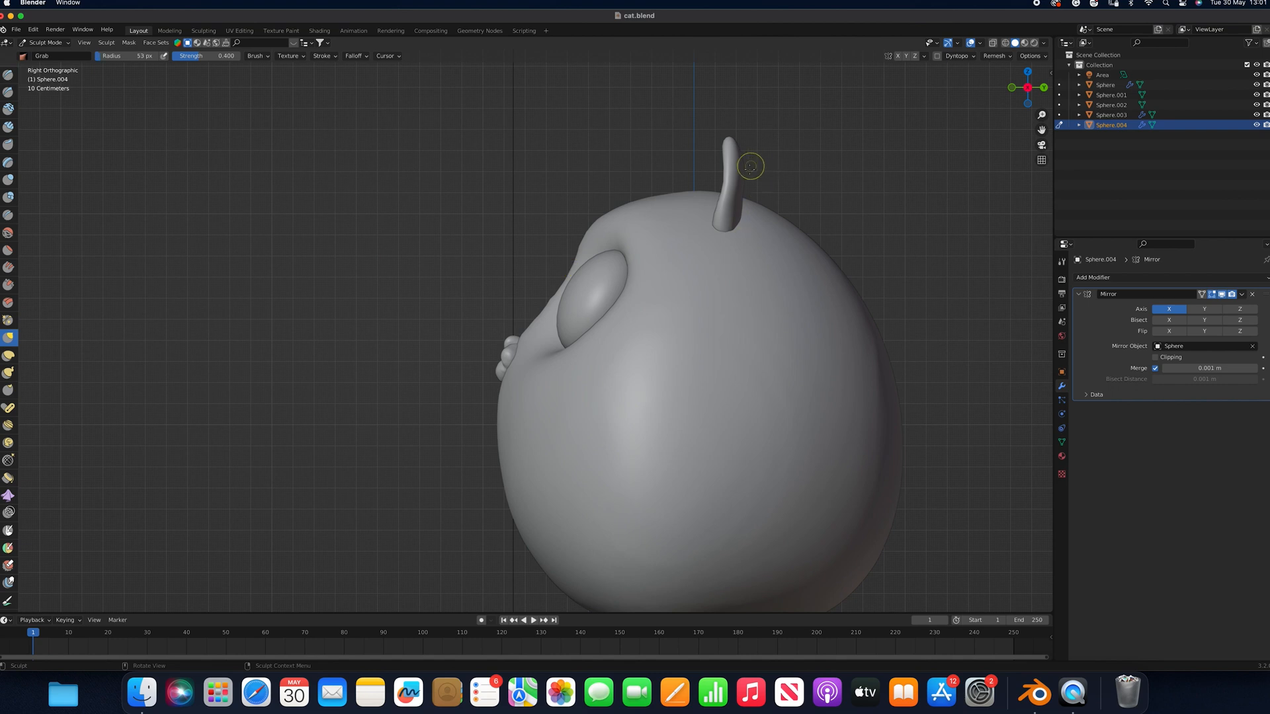
mouse_move(742, 165)
left_mouse_down()
mouse_move(772, 248)
mouse_move(745, 227)
mouse_move(759, 271)
left_mouse_up()
Try further Grab strokes at 193 px radius along the ear's back edge and undo them
left_click(749, 197)
key("f")
left_click(749, 160)
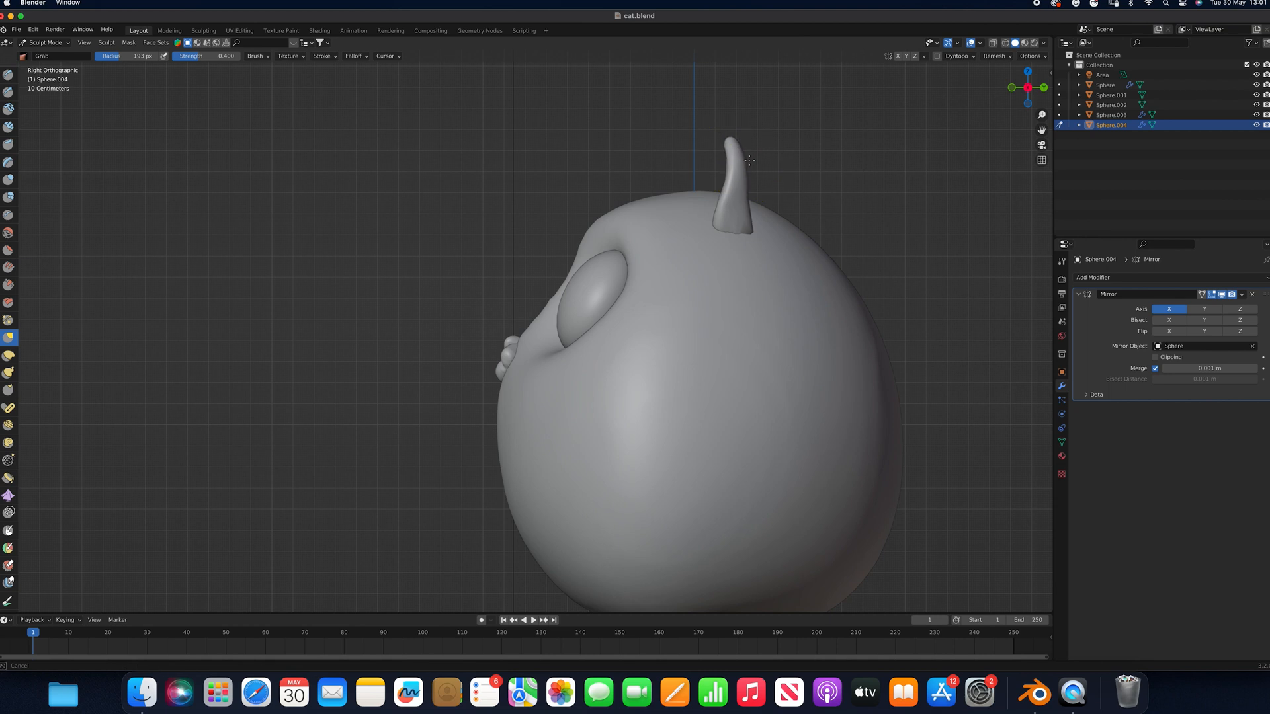
mouse_move(743, 192)
left_mouse_down()
mouse_move(755, 191)
mouse_move(748, 151)
left_mouse_up()
left_click_drag(750, 216, 750, 209)
key("super+z")
key("super+z")
key("super+z")
key("super+z")
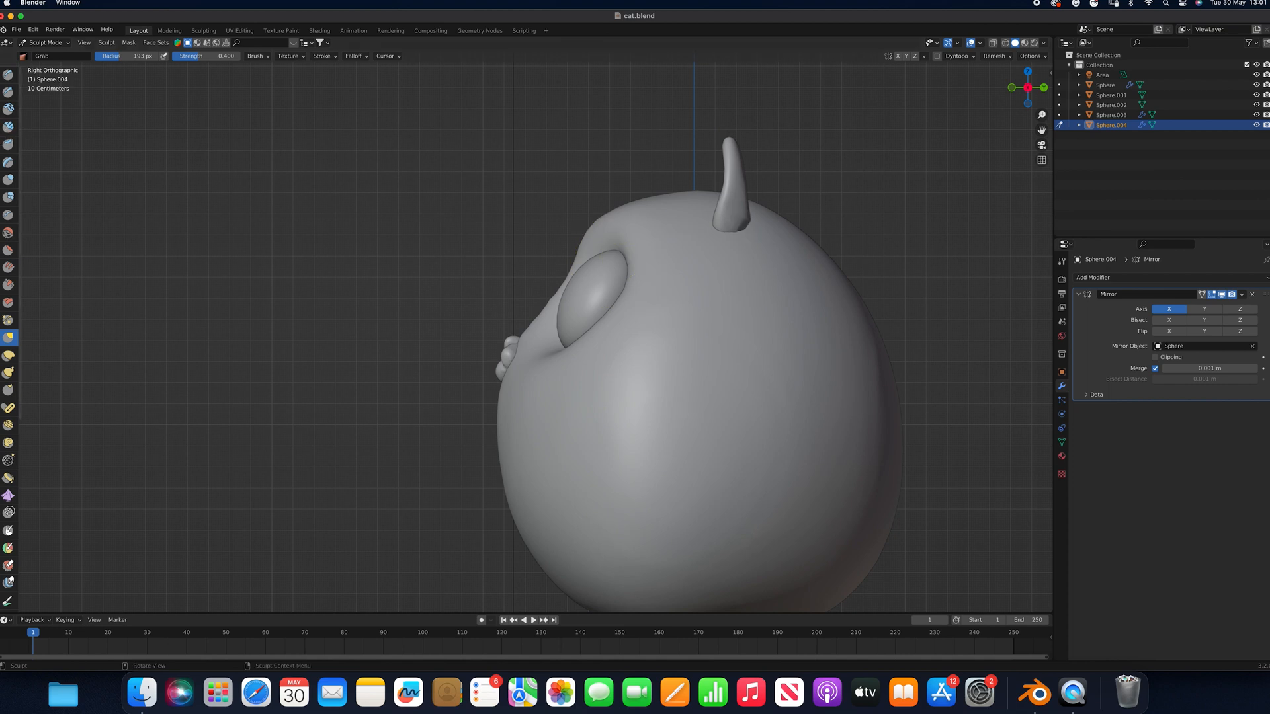
Build up volume on the back of the ear with additive Draw strokes and even it out with the Smooth brush
left_click(7, 76)
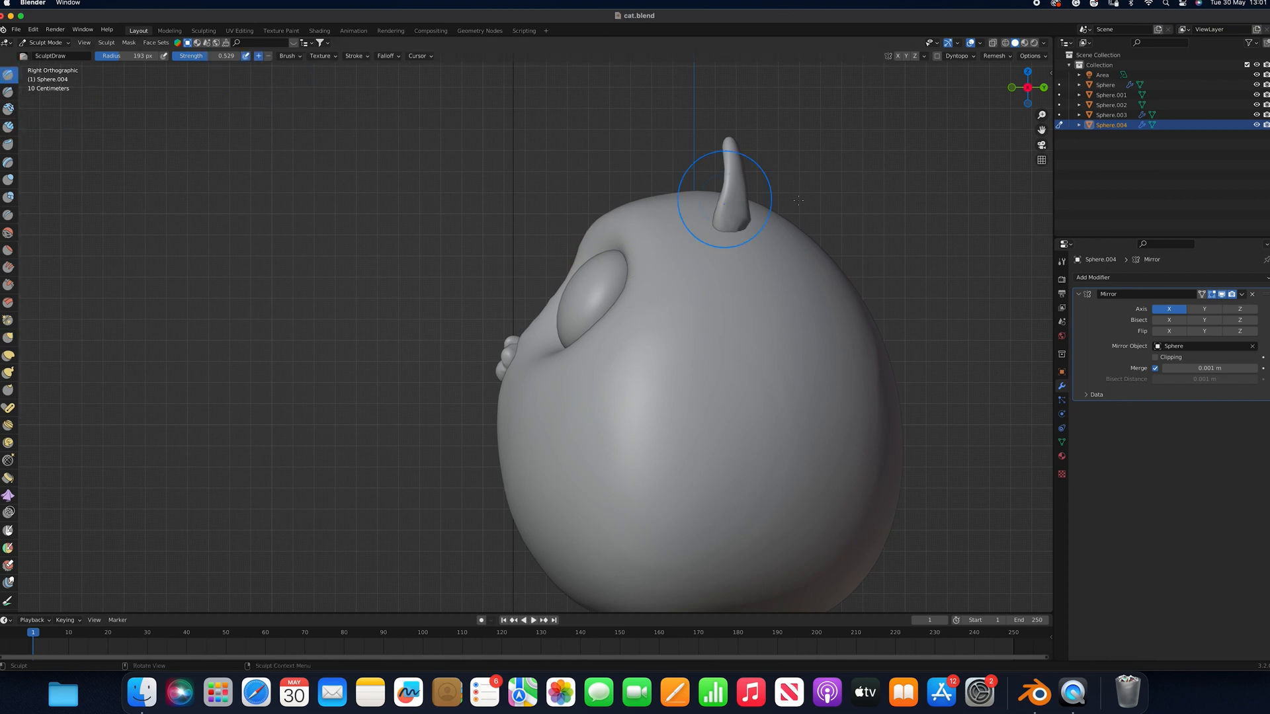
mouse_move(738, 169)
left_mouse_down()
mouse_move(743, 184)
mouse_move(745, 154)
left_mouse_up()
mouse_move(548, 341)
middle_mouse_down()
mouse_move(613, 278)
mouse_move(644, 119)
middle_mouse_up()
mouse_move(655, 97)
left_mouse_down()
mouse_move(667, 151)
mouse_move(620, 173)
left_mouse_up()
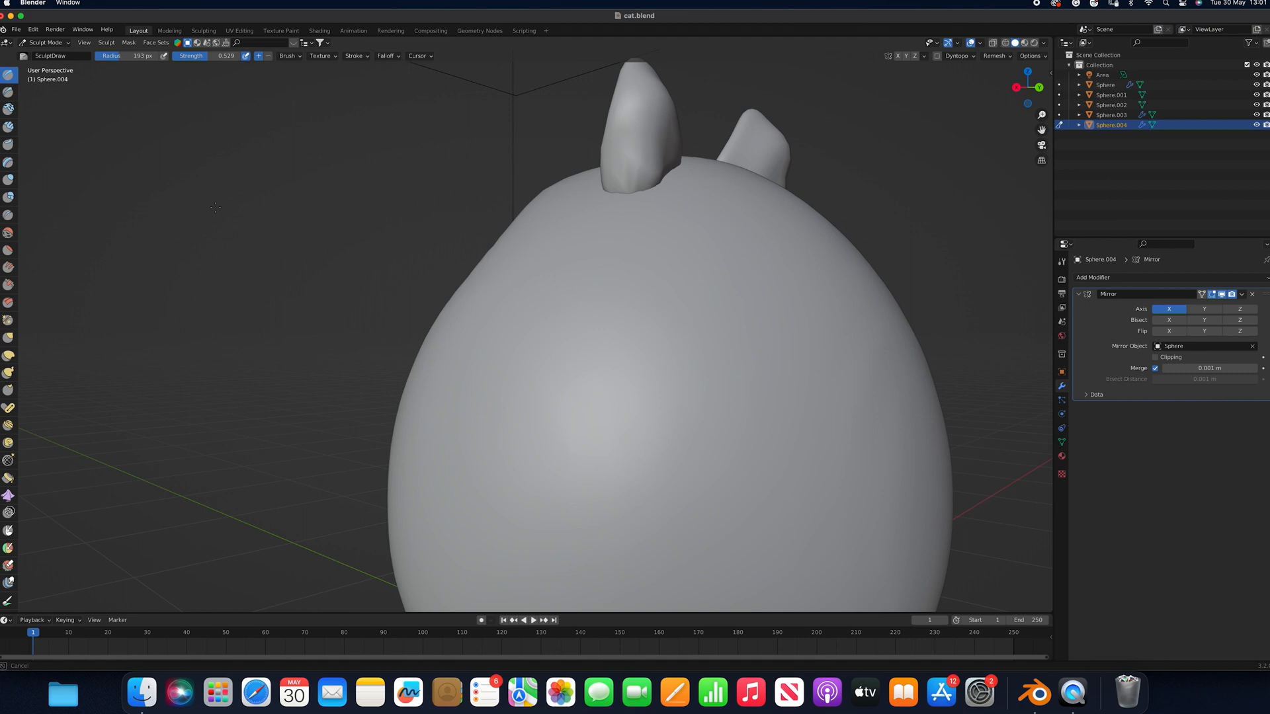
left_click(8, 234)
mouse_move(601, 105)
left_mouse_down()
mouse_move(646, 113)
mouse_move(662, 152)
mouse_move(635, 173)
left_mouse_up()
key("KP_3")
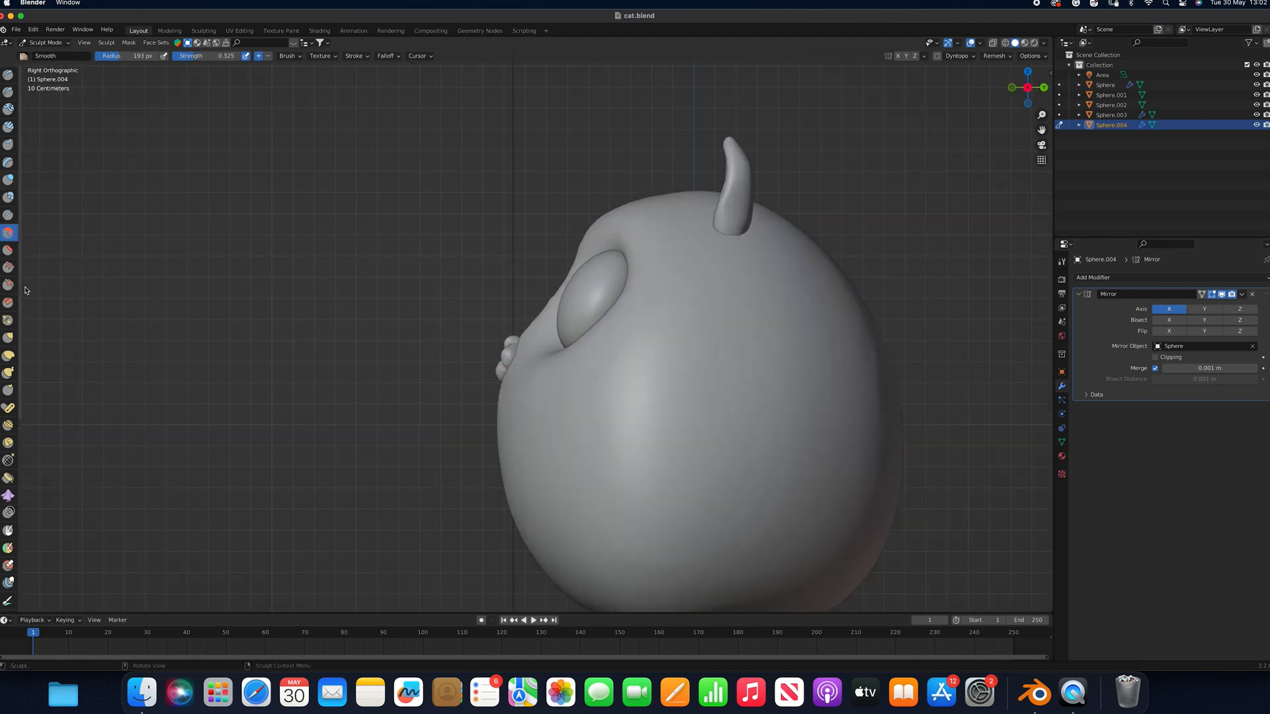
Reshape the base of the ear's back edge with a Grab brush stroke at 193 px radius
left_click(9, 338)
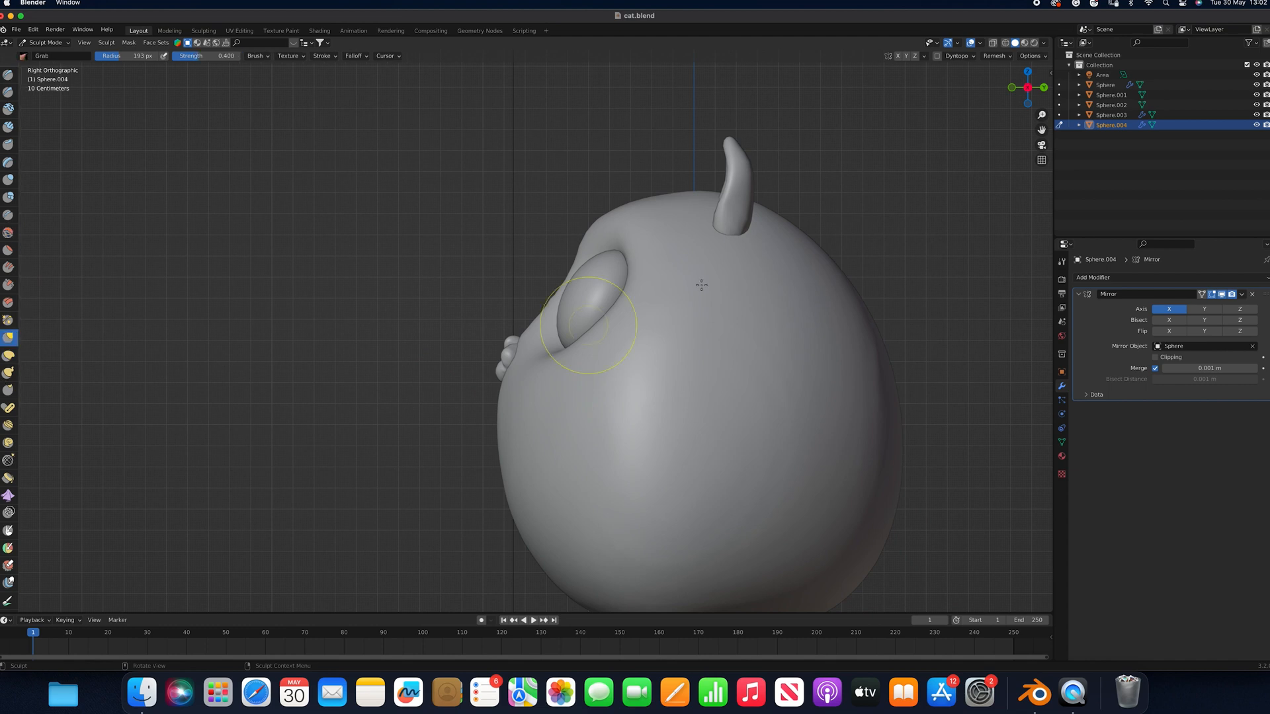
left_click_drag(744, 204, 760, 253)
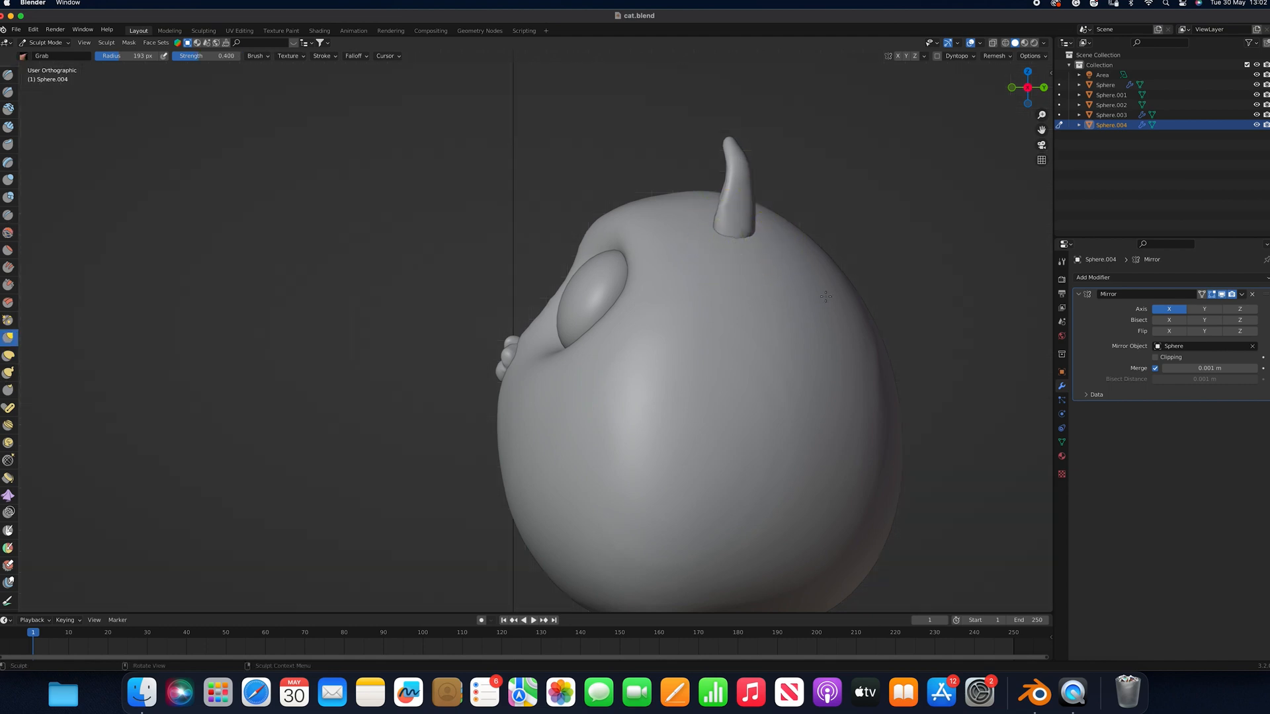
middle_click_drag(745, 244, 829, 287)
Return to Object Mode and apply the Mirror modifier on the ears
left_click(63, 43)
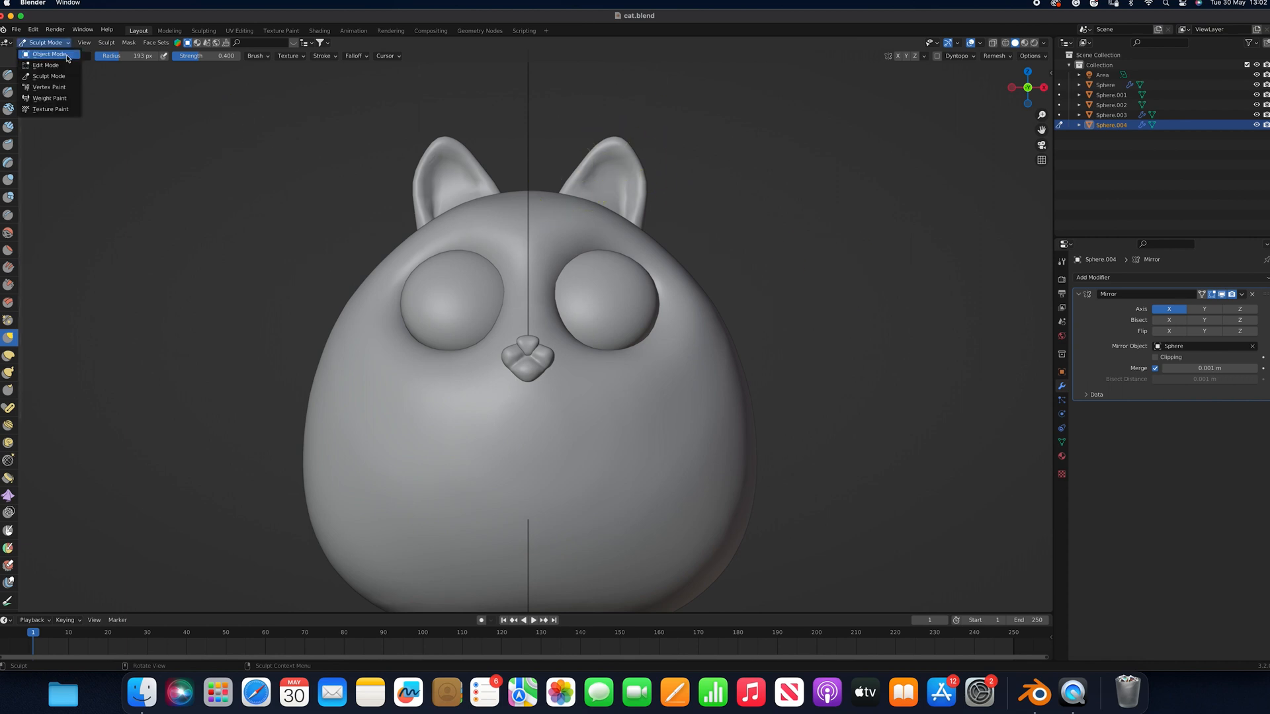
left_click(66, 54)
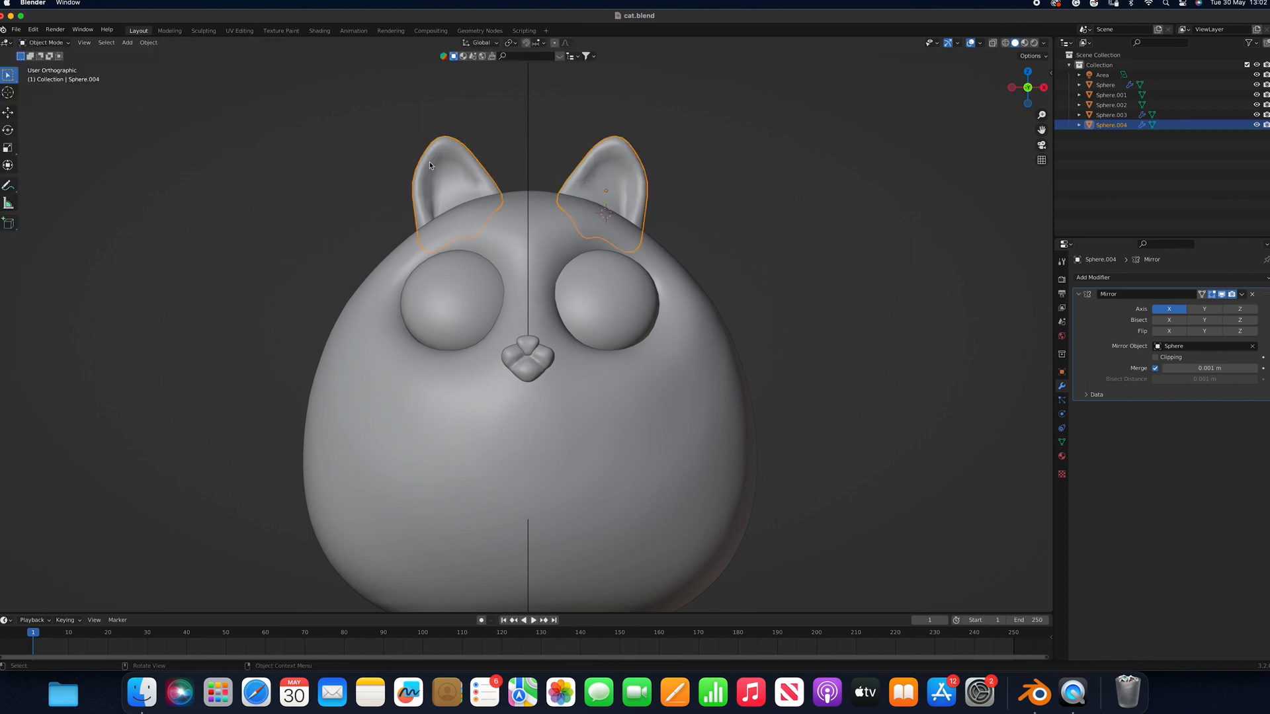
left_click(1252, 293)
Apply all transforms to the ears and set their origin to the geometry
left_click(148, 42)
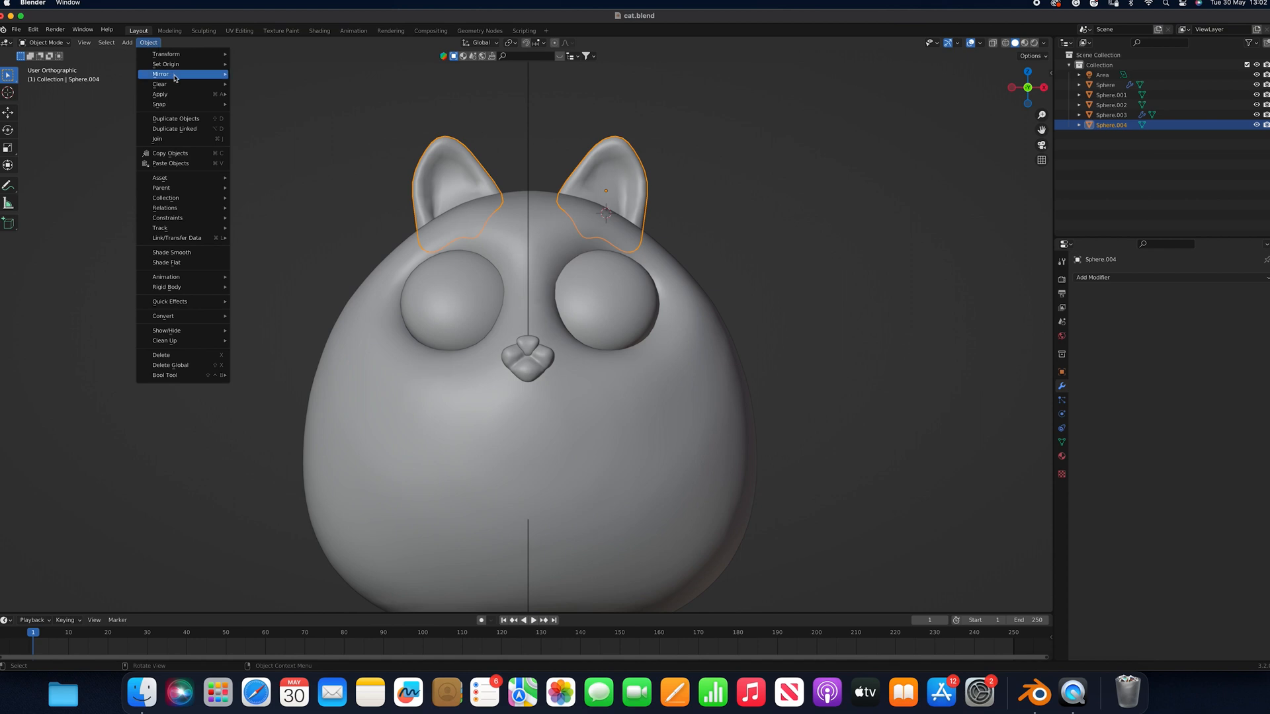
mouse_move(173, 94)
left_click(288, 127)
left_click(148, 42)
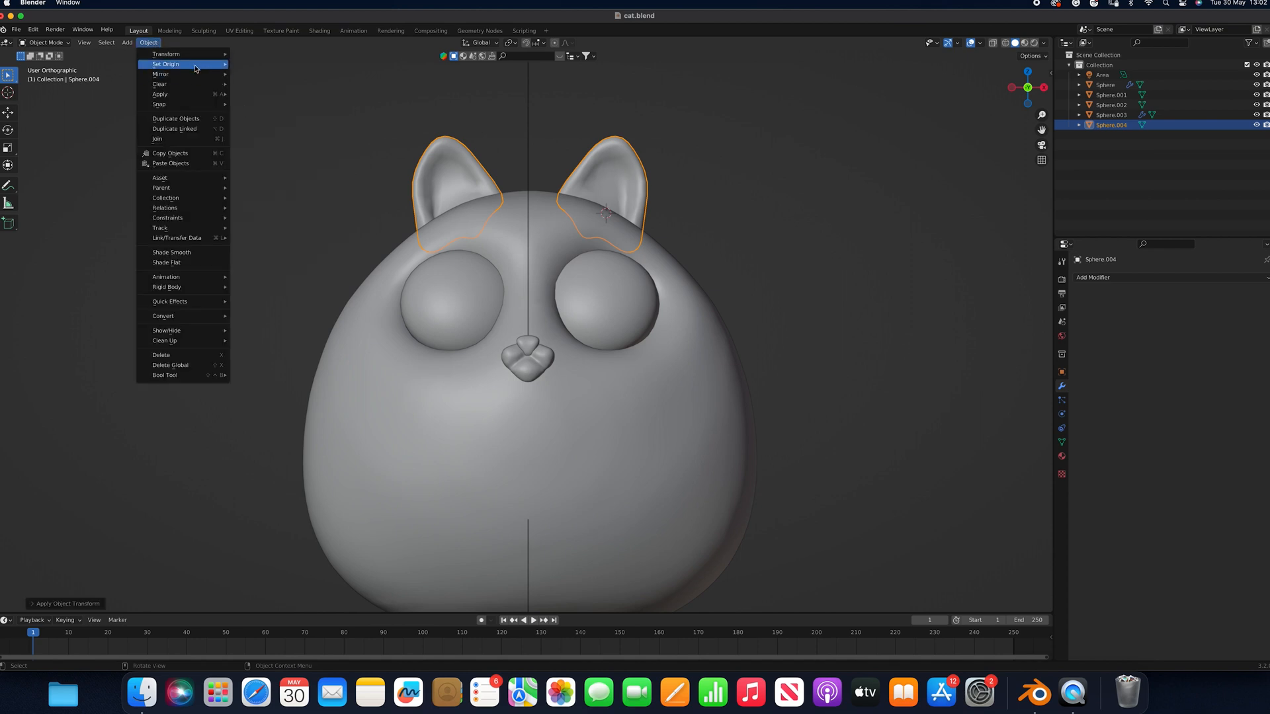
mouse_move(196, 69)
left_click(268, 75)
Add a Subdivision Surface modifier to the ears with viewport level 2 and apply it
left_click(1239, 279)
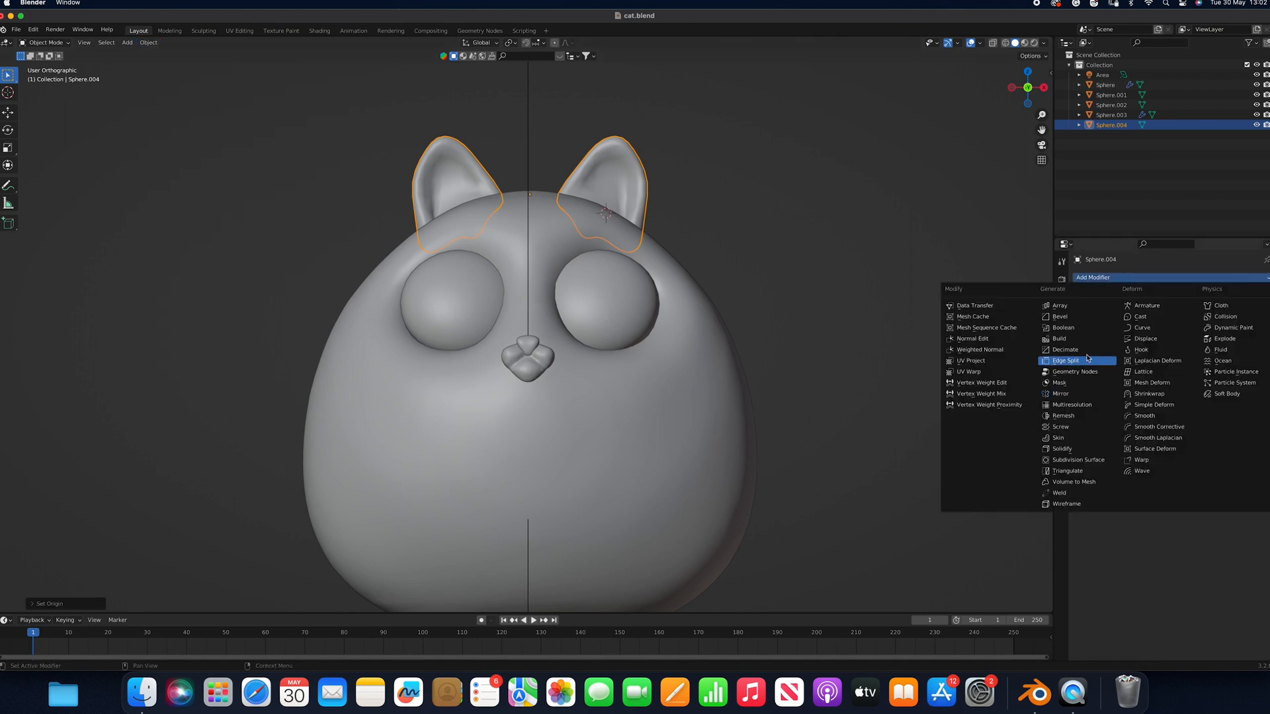
left_click(1089, 461)
left_click(1251, 322)
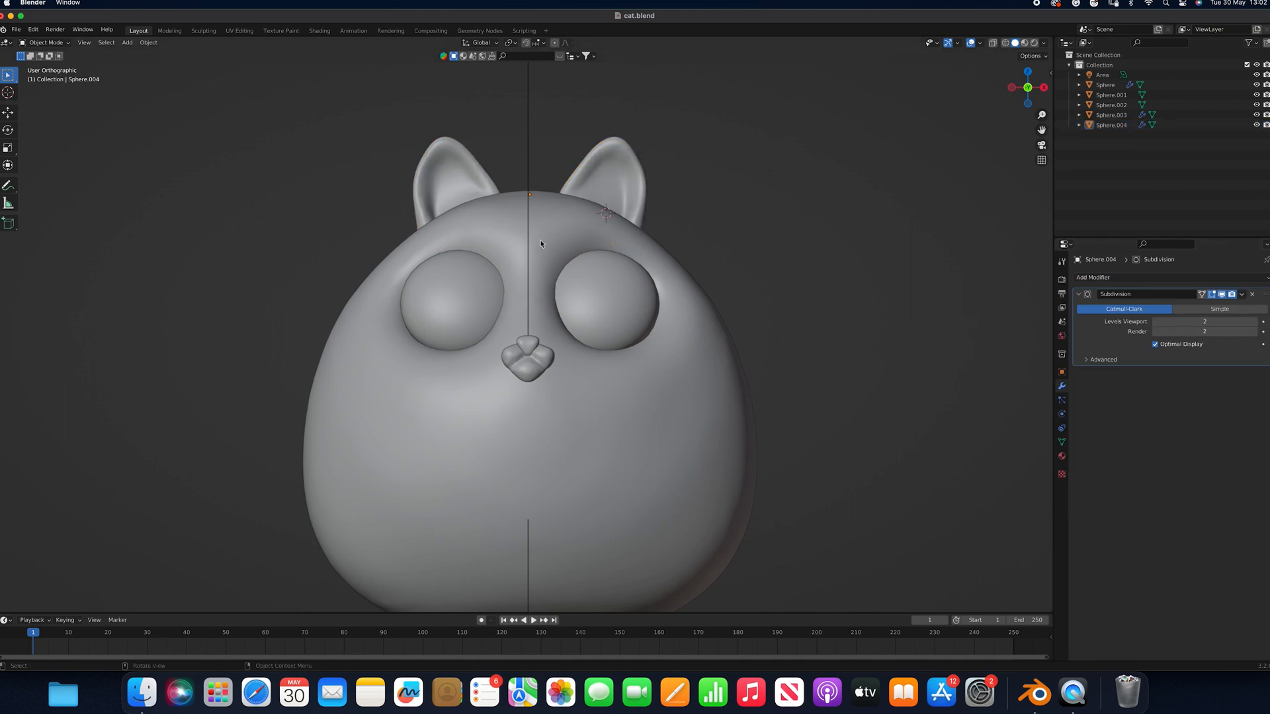
left_click(1241, 294)
left_click(1238, 306)
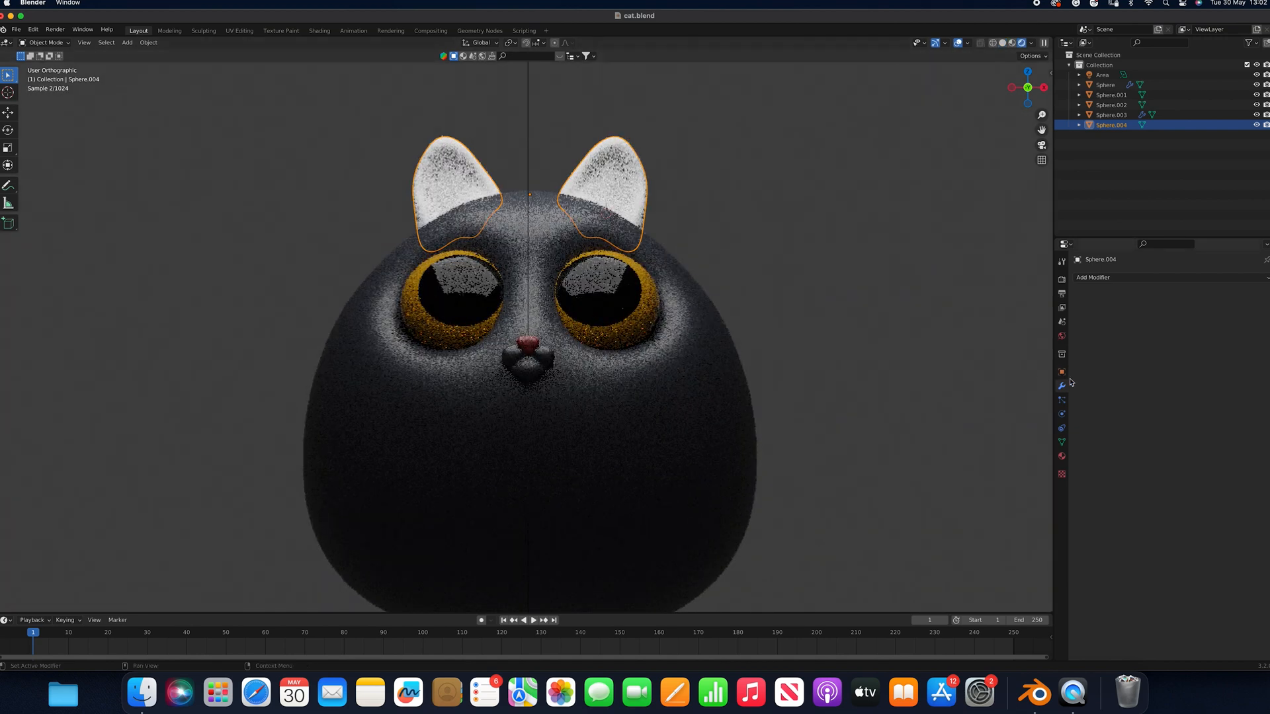
Assign the body's dark Material.001 to the ears and deselect them
left_click(1061, 455)
left_click(1079, 320)
left_click(1108, 355)
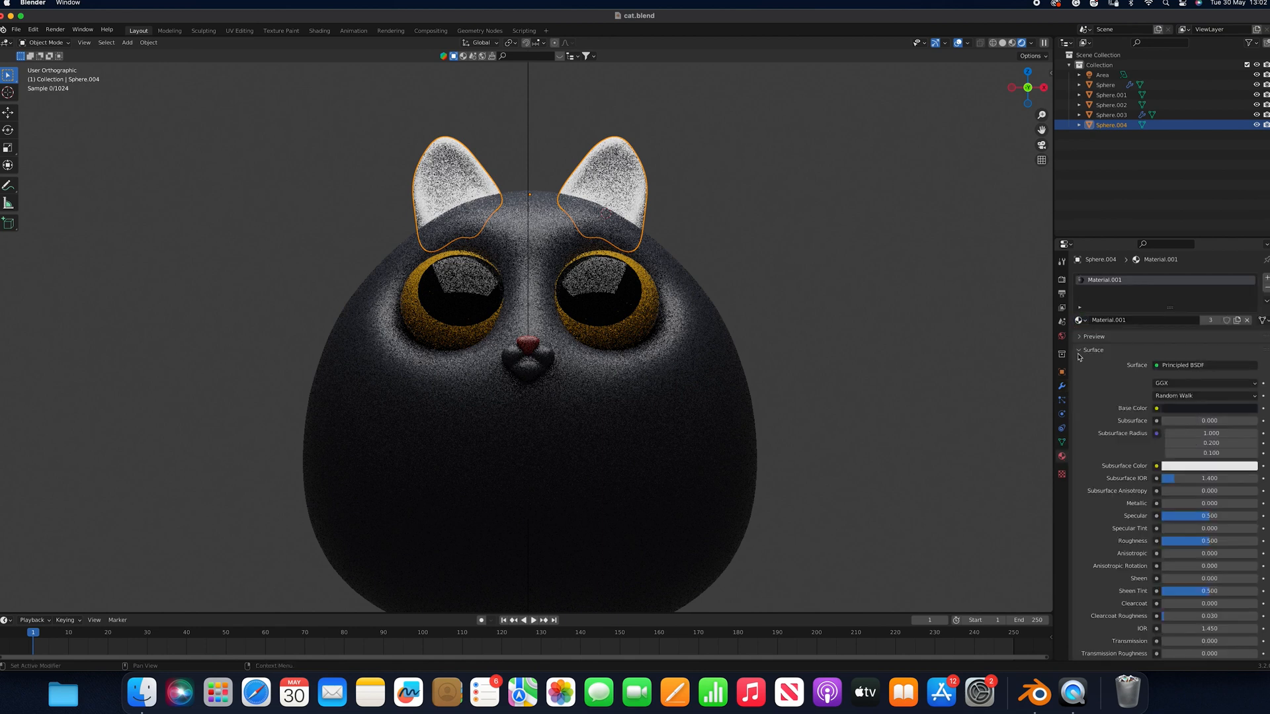
left_click(861, 332)
Save the file and show the body's hair particle system in the rendered viewport
left_click(708, 383)
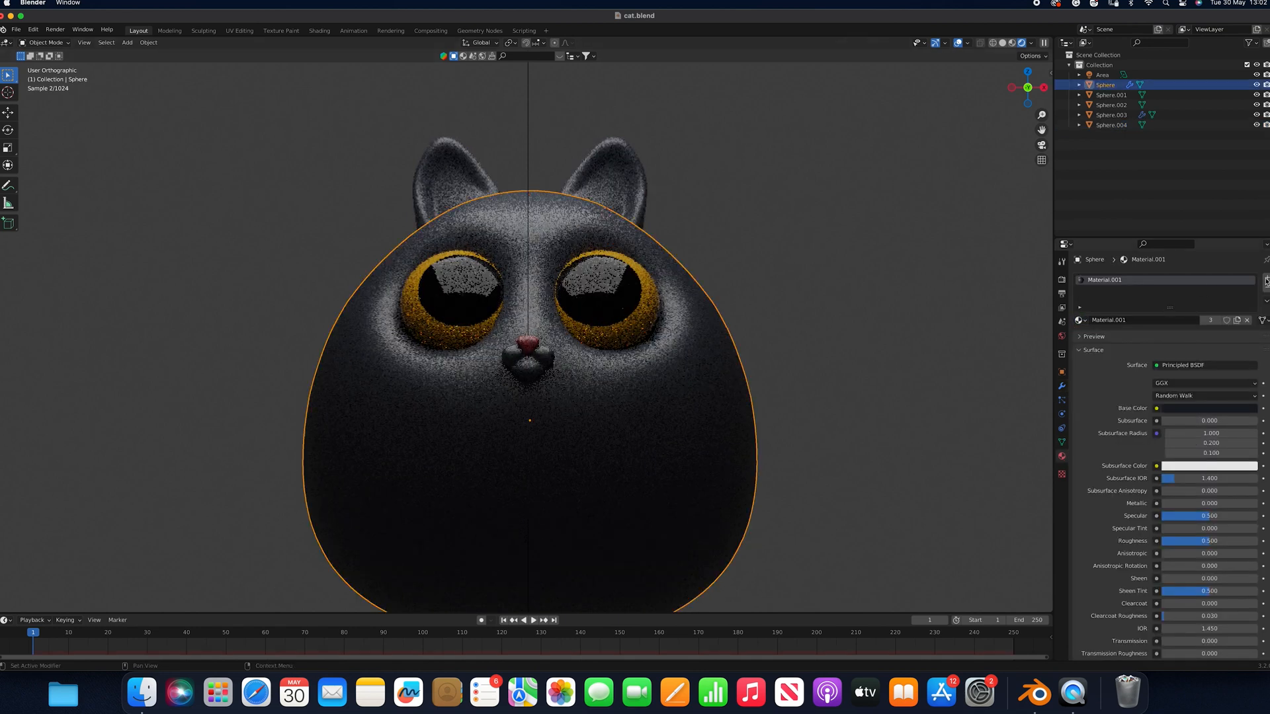
left_click(1061, 400)
key("super+s")
left_click(1240, 280)
left_click(846, 293)
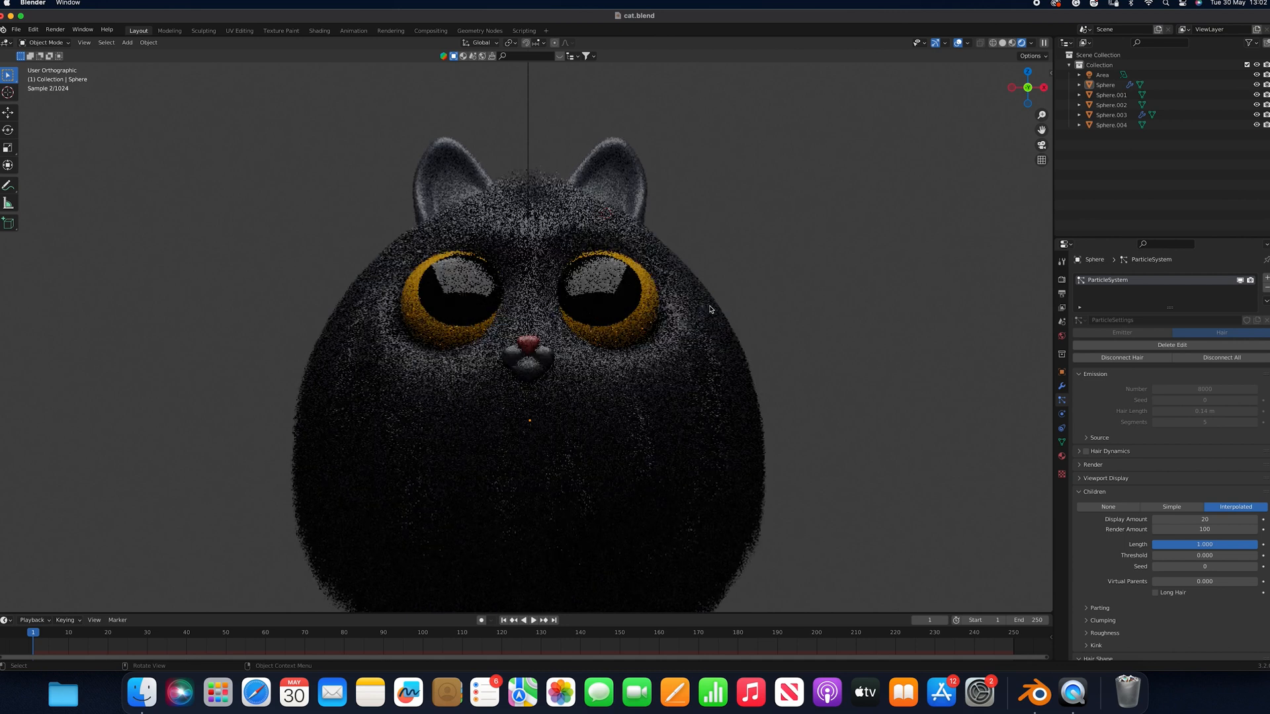
Hide the body's hair particle system in the viewport and switch back to solid shading
left_click(669, 389)
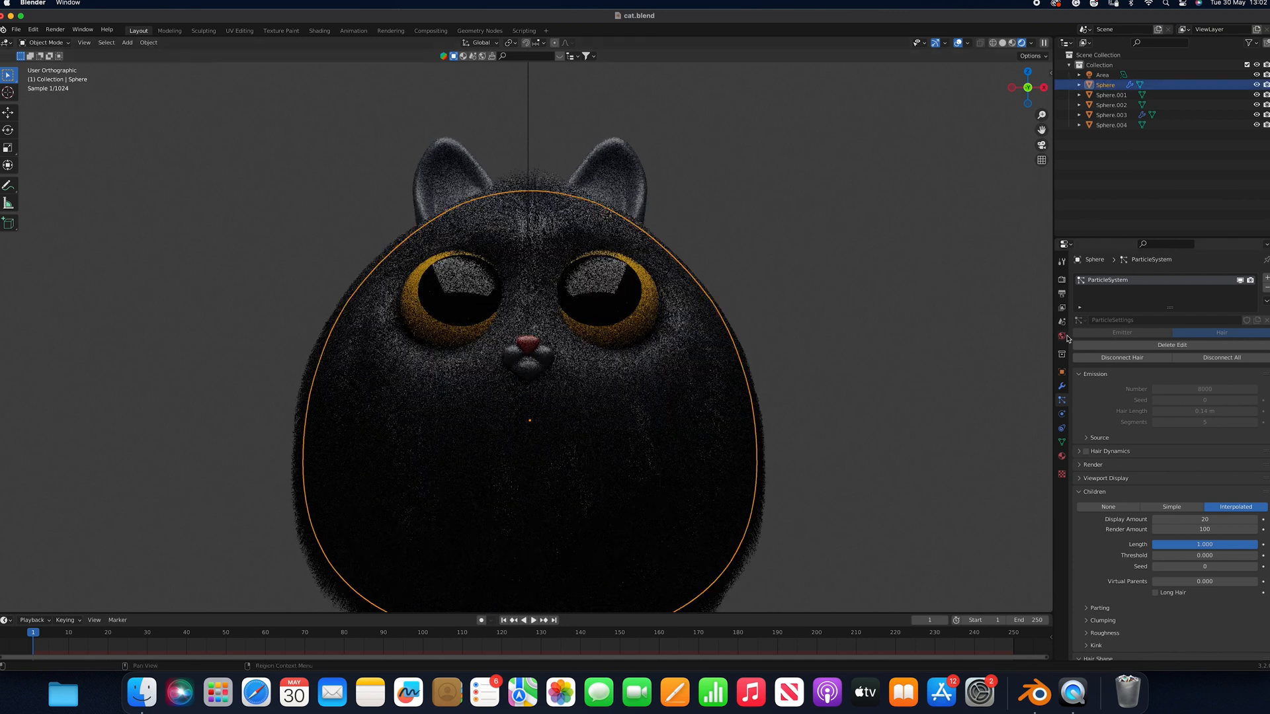
left_click(1240, 280)
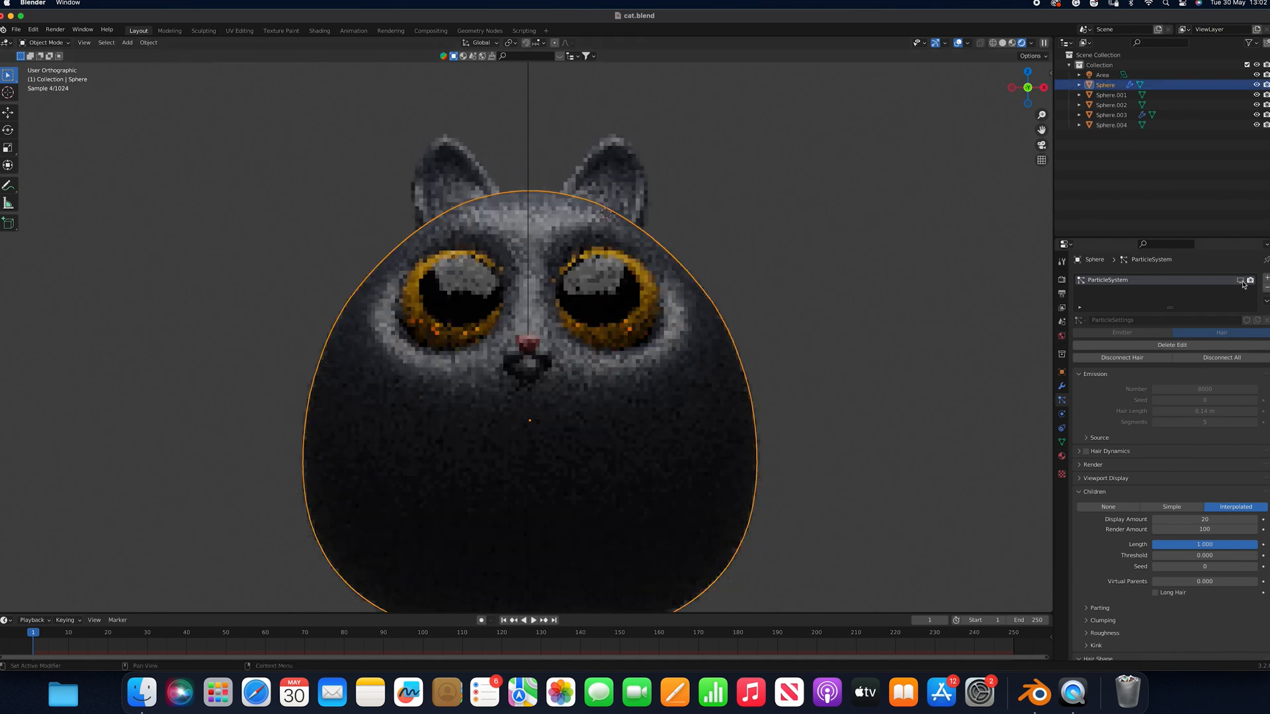
left_click(888, 184)
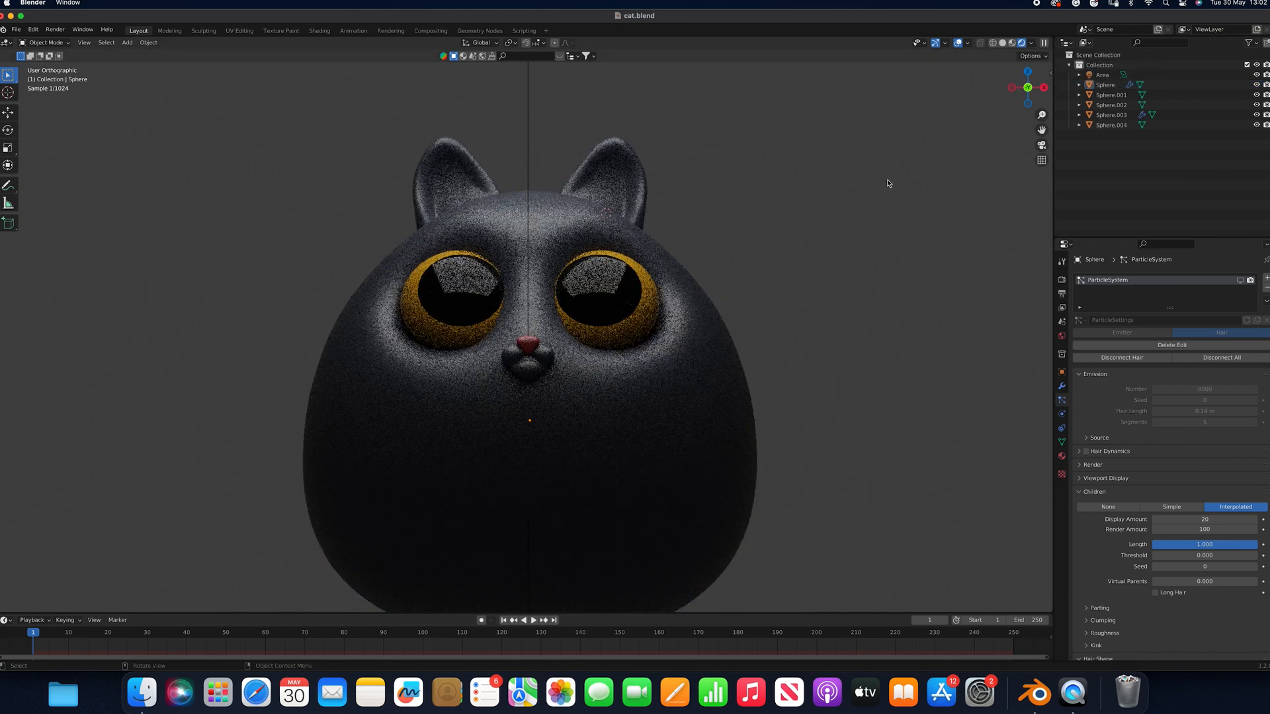
left_click(1002, 43)
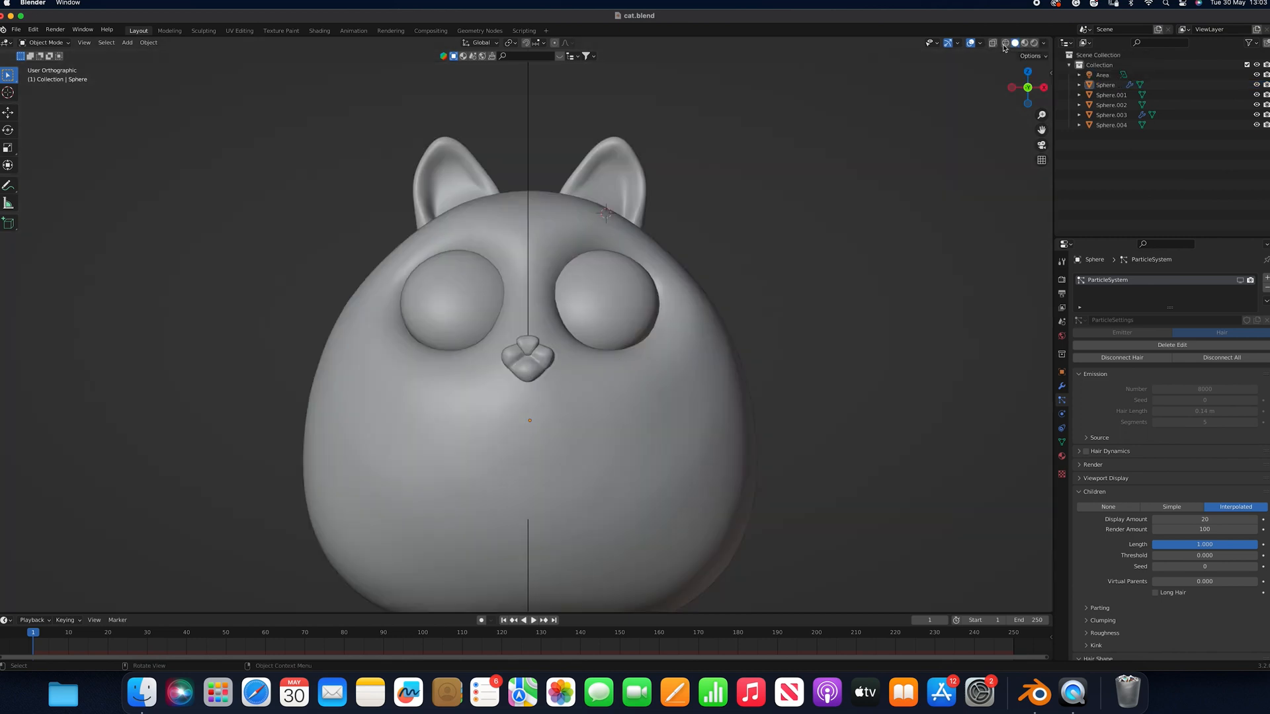
Add a NURBS path curve at the 3D cursor on the forehead and enter Edit Mode on it
key("shift")
key("alt+a")
key("shift+a")
mouse_move(573, 226)
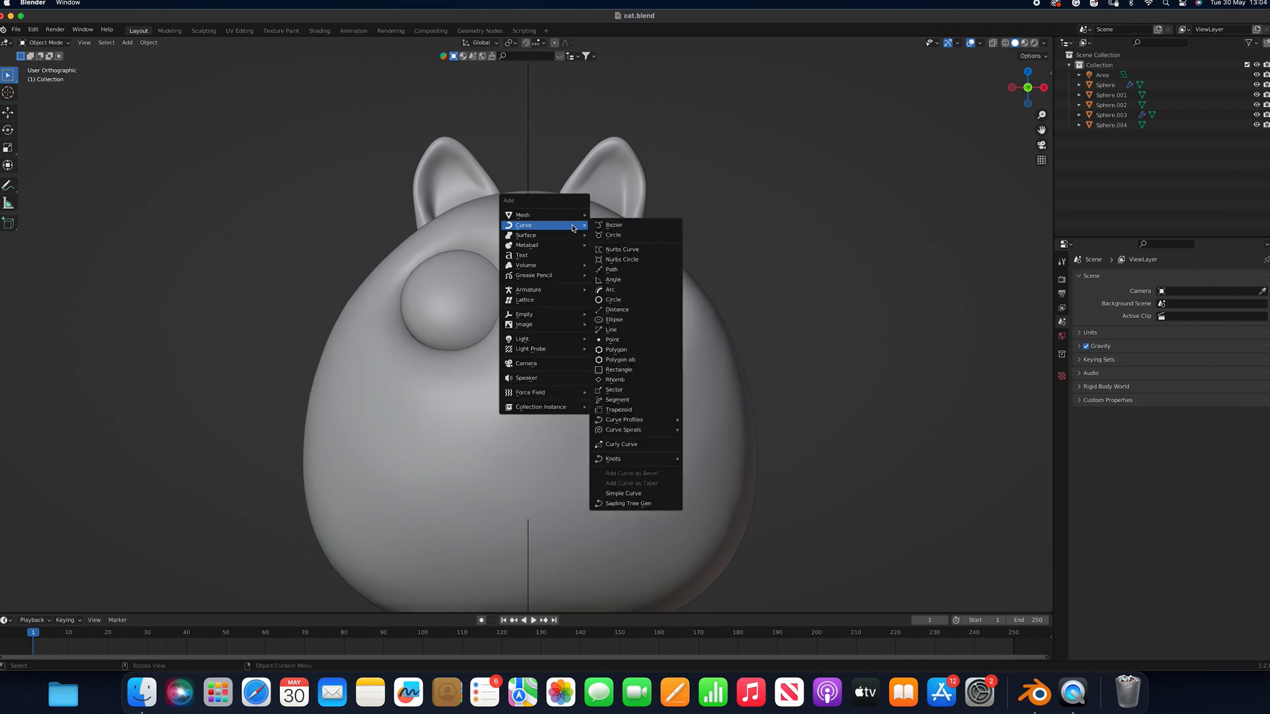
left_click(612, 270)
key("Tab")
Scale the path down and move it along X so that it starts at the 3D cursor
key("s")
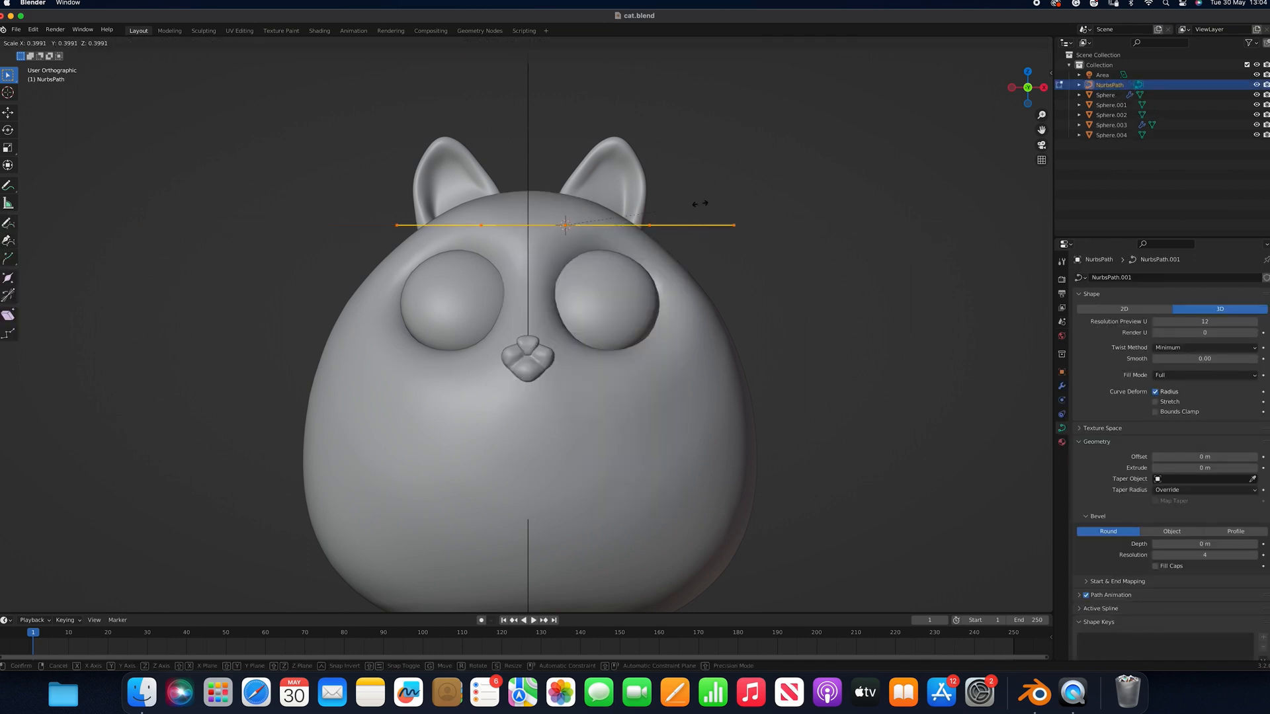
left_click(645, 210)
key("g")
key("x")
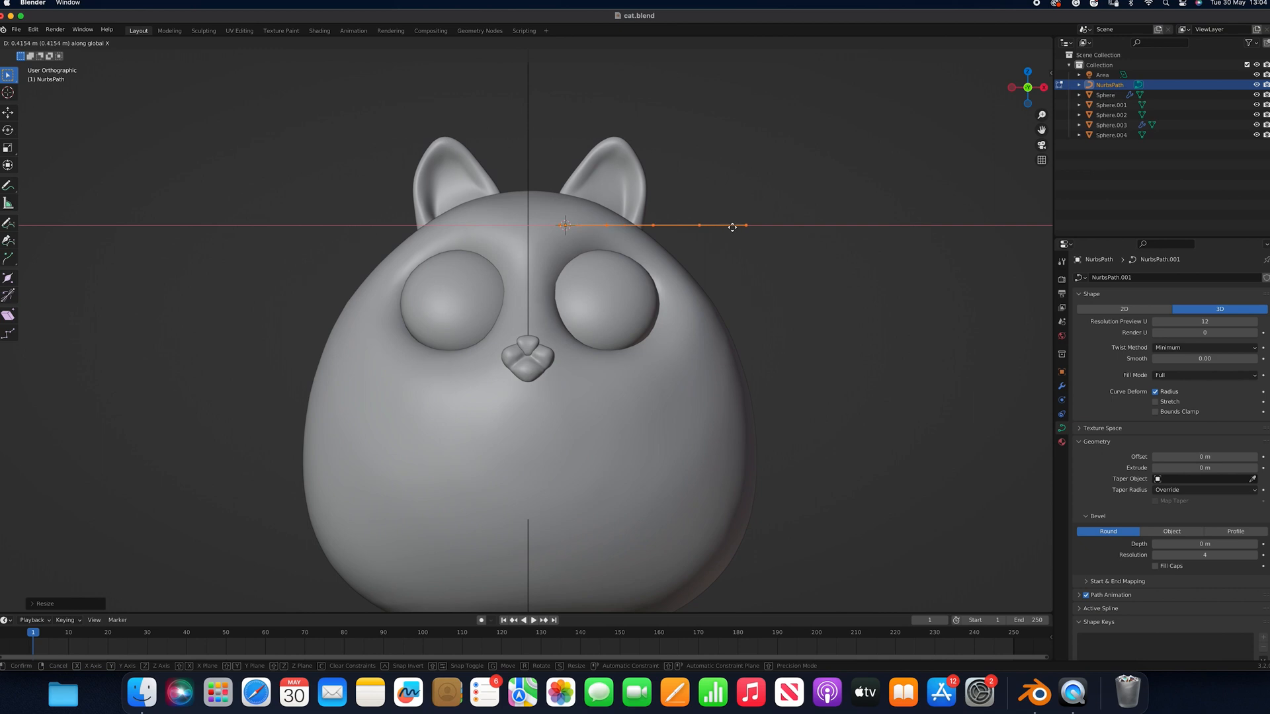
left_click(739, 227)
Raise all path points except the first along Z, then lower the last three to begin a wavy whisker curve
left_click_drag(818, 201, 605, 241)
key("g")
key("z")
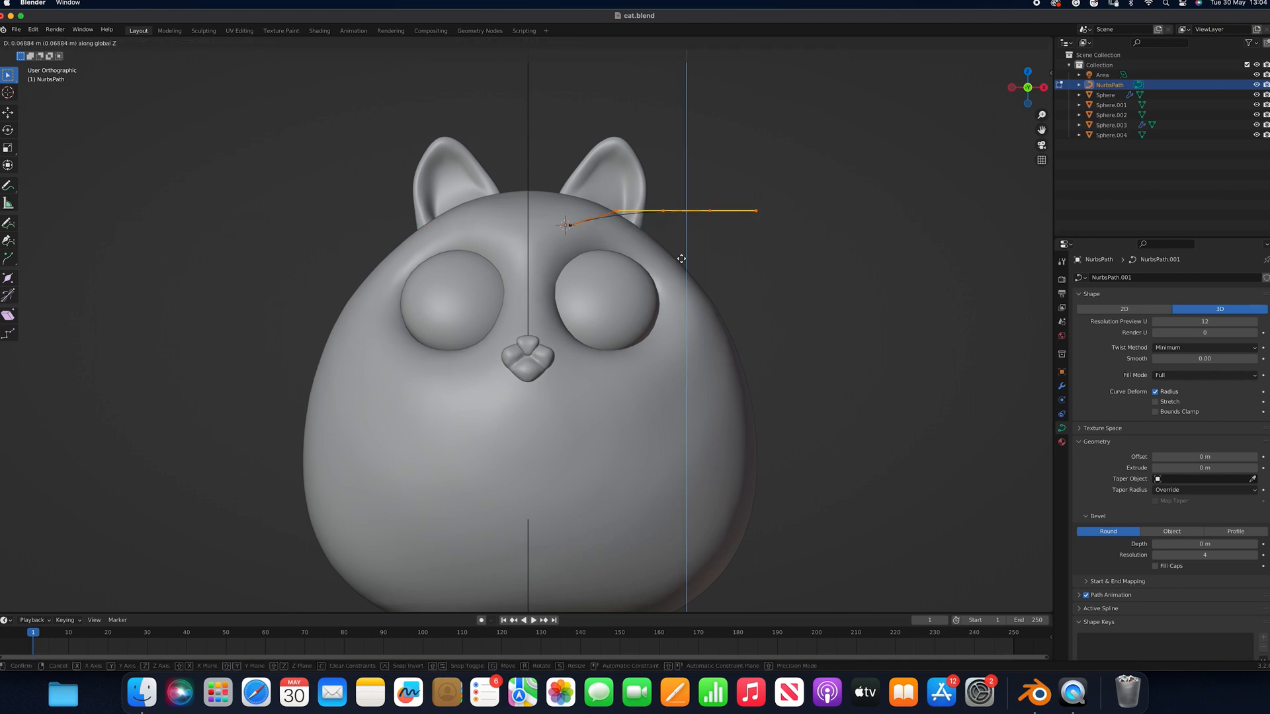
left_click(681, 249)
left_click_drag(811, 168, 651, 219)
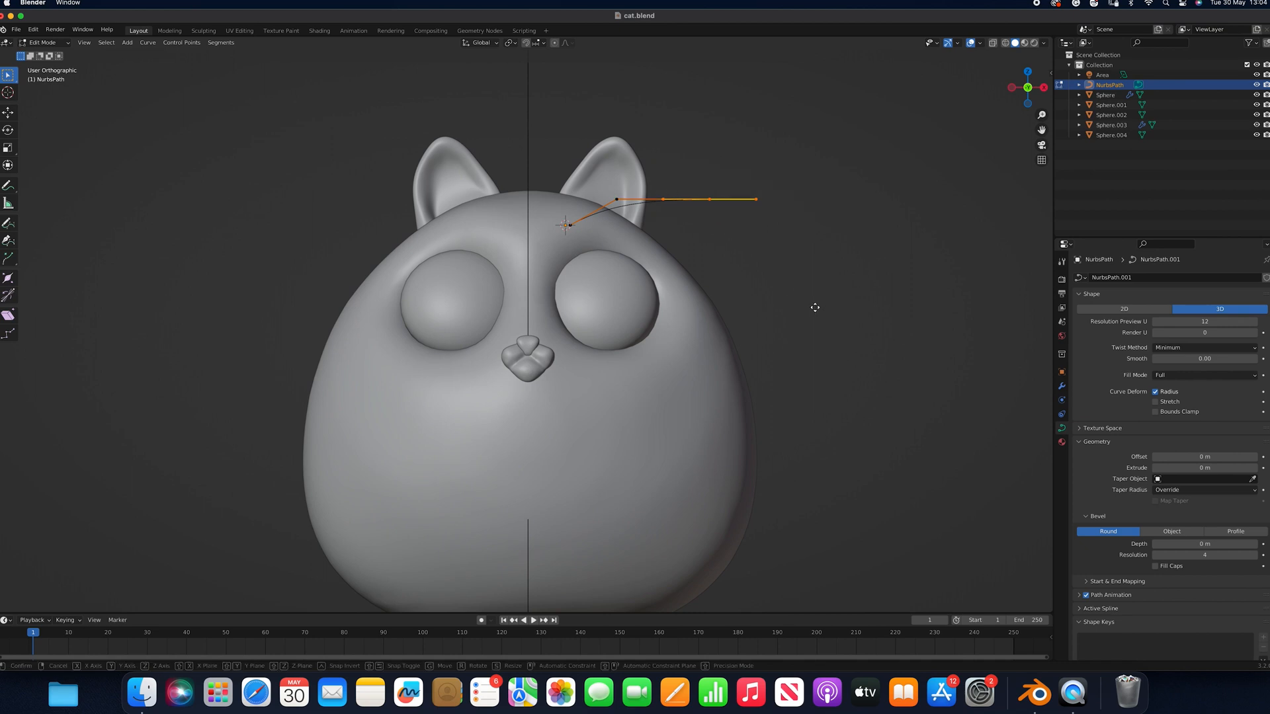
key("g")
key("z")
left_click(808, 341)
Rotate the path's last two control points about Y and raise them along Z to curl the whisker's tip upward
left_click_drag(728, 208, 674, 238)
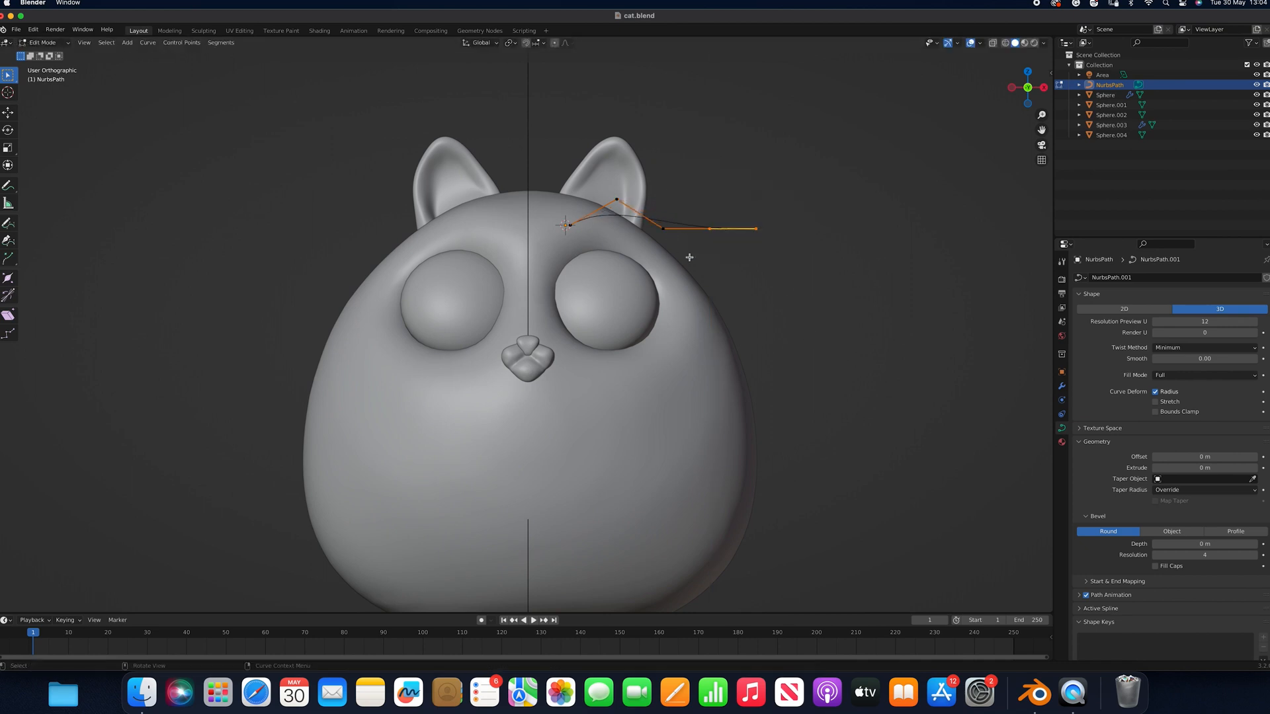
key("r")
key("x")
key("Escape")
key("r")
key("y")
left_click(919, 148)
key("g")
key("z")
left_click(790, 161)
Shift the path's end point along X and lower its middle control point along Z to smooth the whisker's curve
left_click(758, 191)
key("g")
key("x")
left_click(813, 216)
left_click(665, 227)
key("g")
key("z")
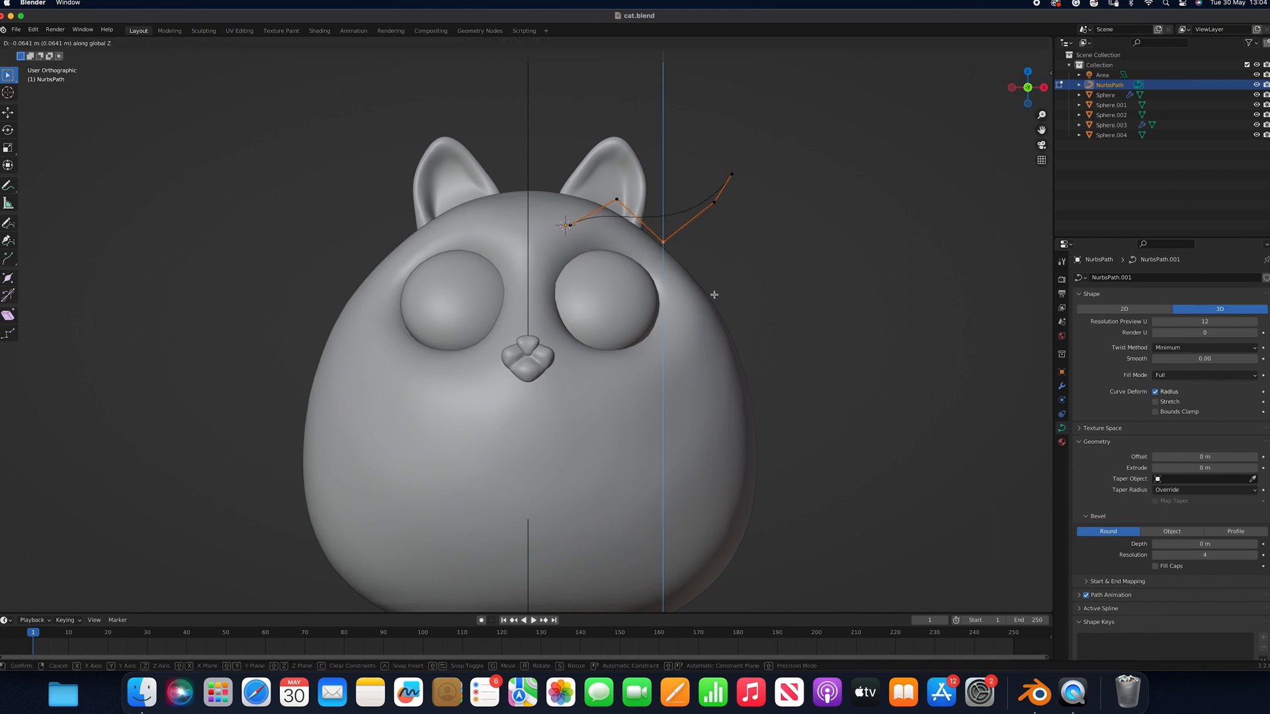
left_click(713, 295)
Give the path a 0.01 m bevel depth with filled caps, and shrink the radius of its outer control points
key("a")
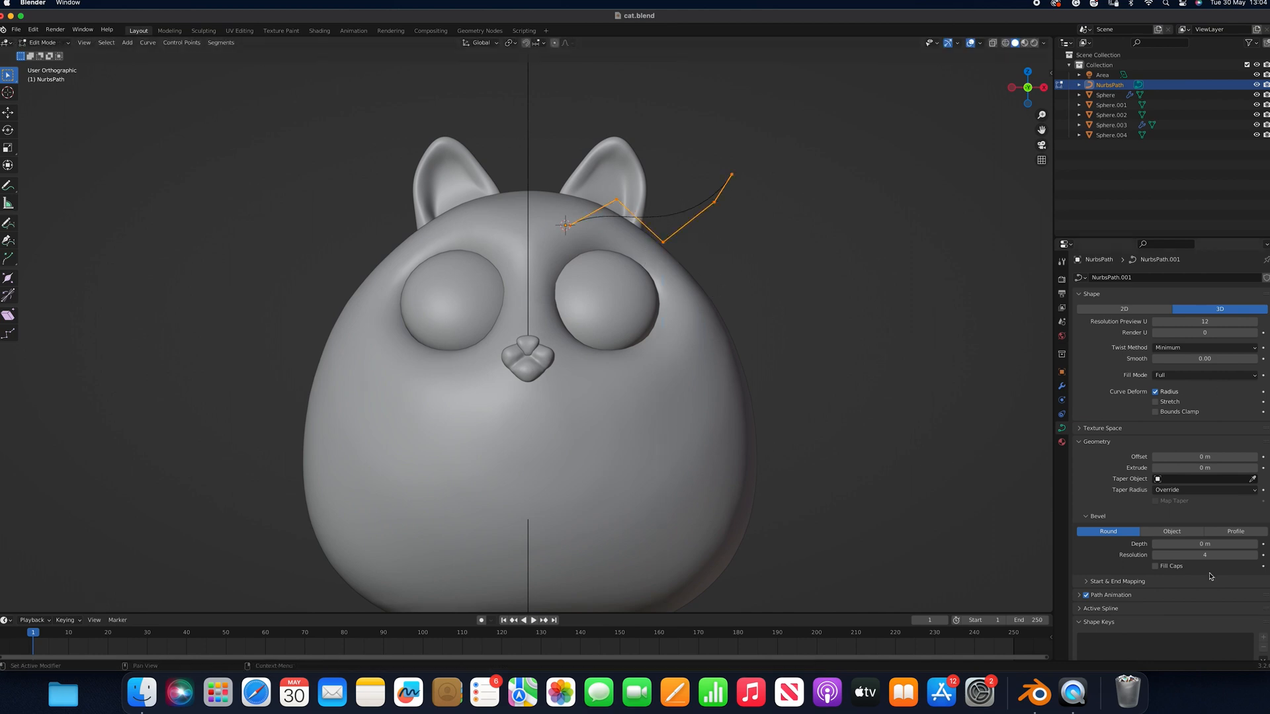
left_click(1255, 545)
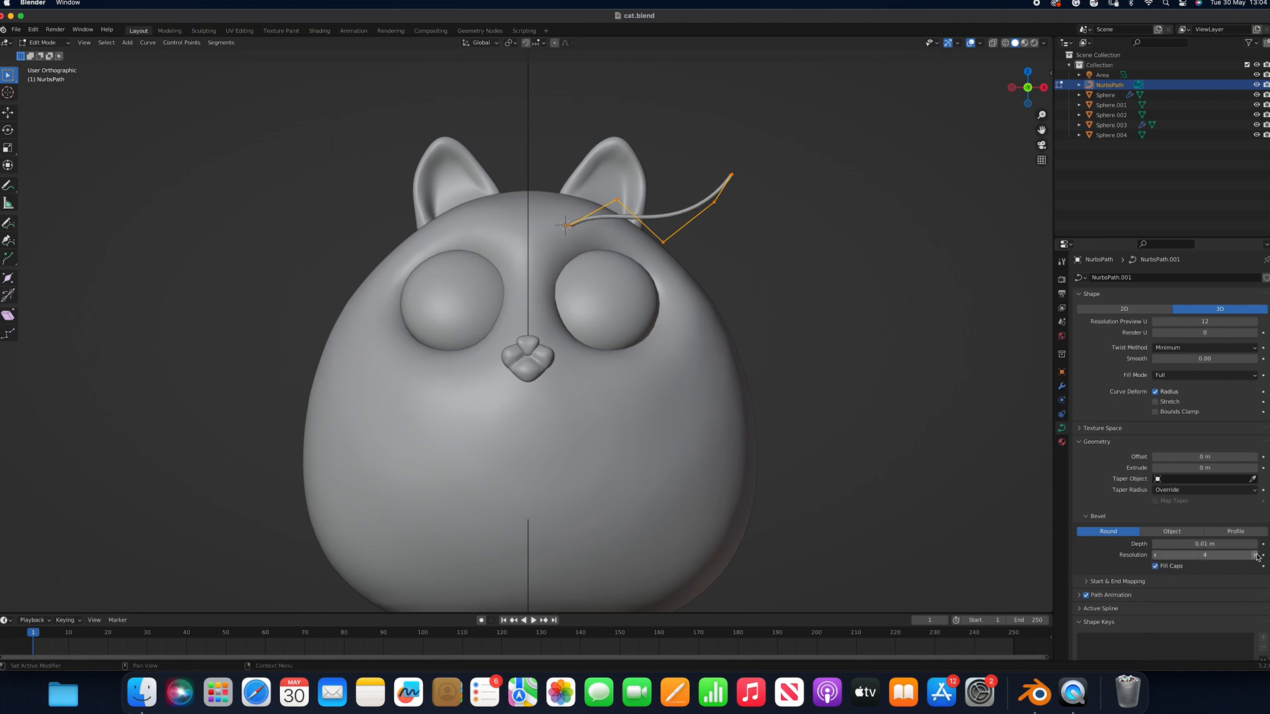
left_click_drag(806, 140, 622, 267)
key("alt+s")
left_click(712, 207)
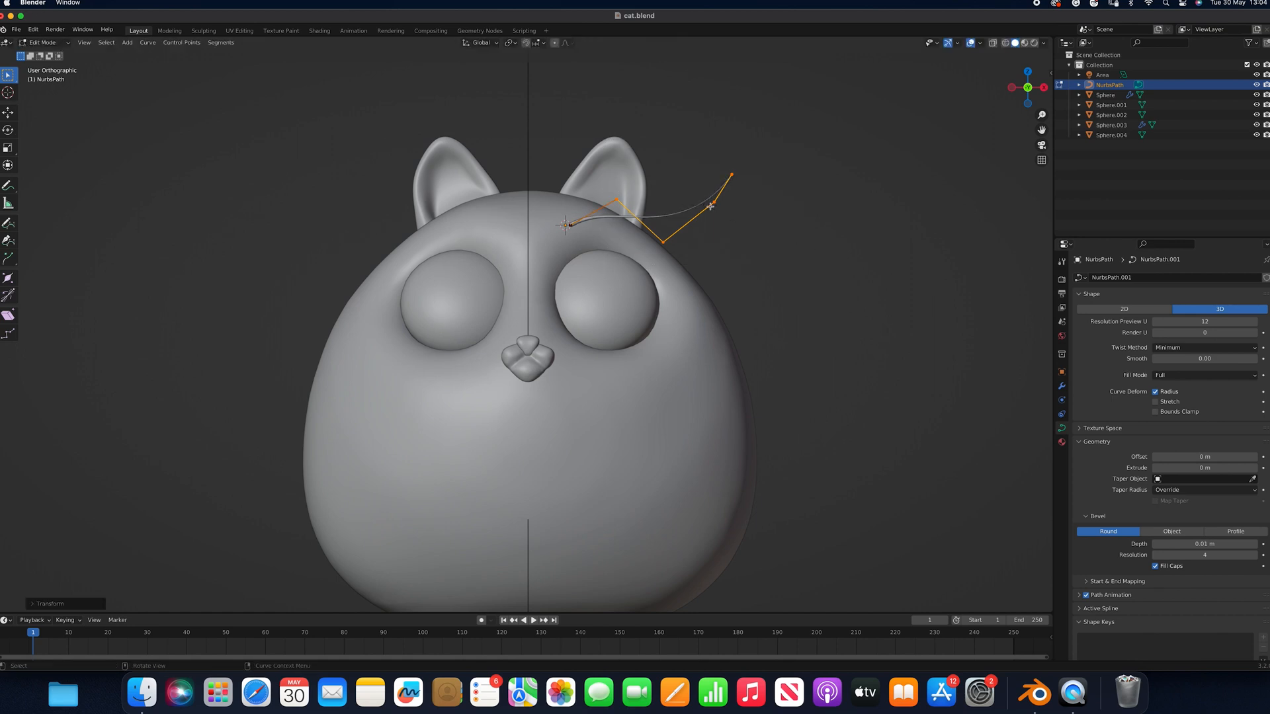
Taper the whisker further by shrinking the radius of its last three and last two control points, saving the file
left_click_drag(766, 150, 643, 264)
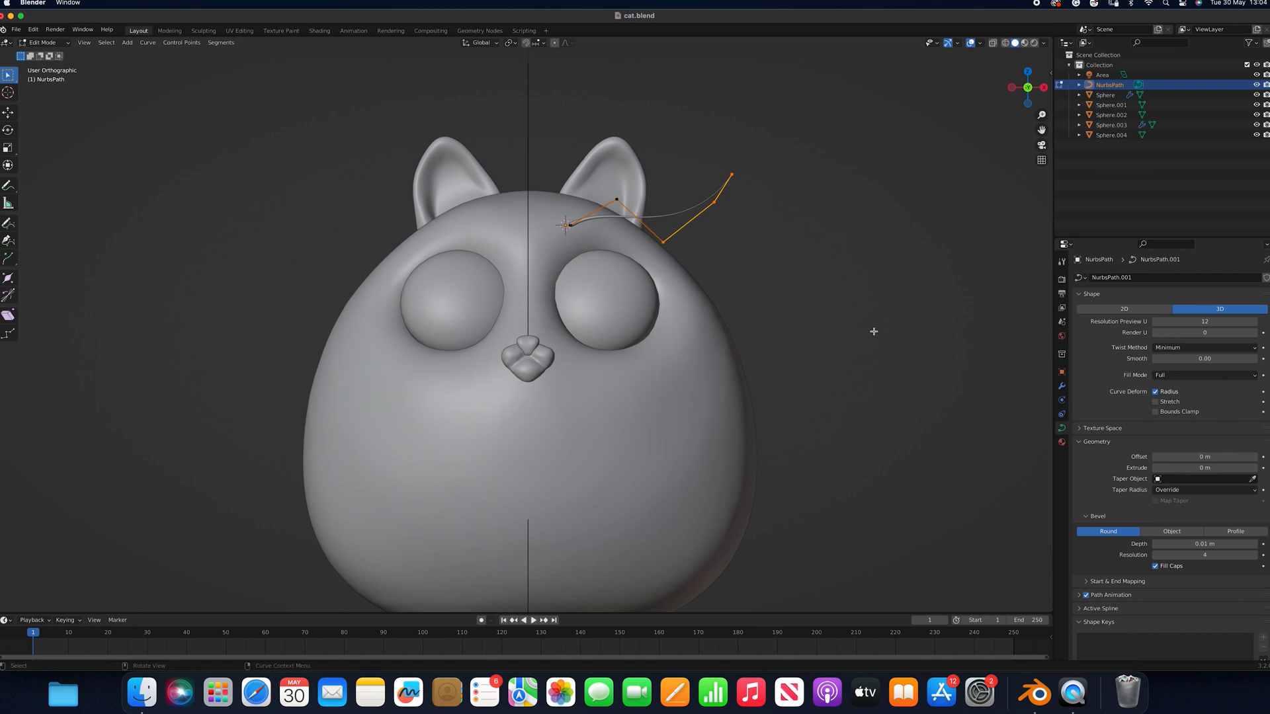
key("alt+s")
left_click(854, 262)
left_click_drag(801, 142, 696, 226)
key("super+s")
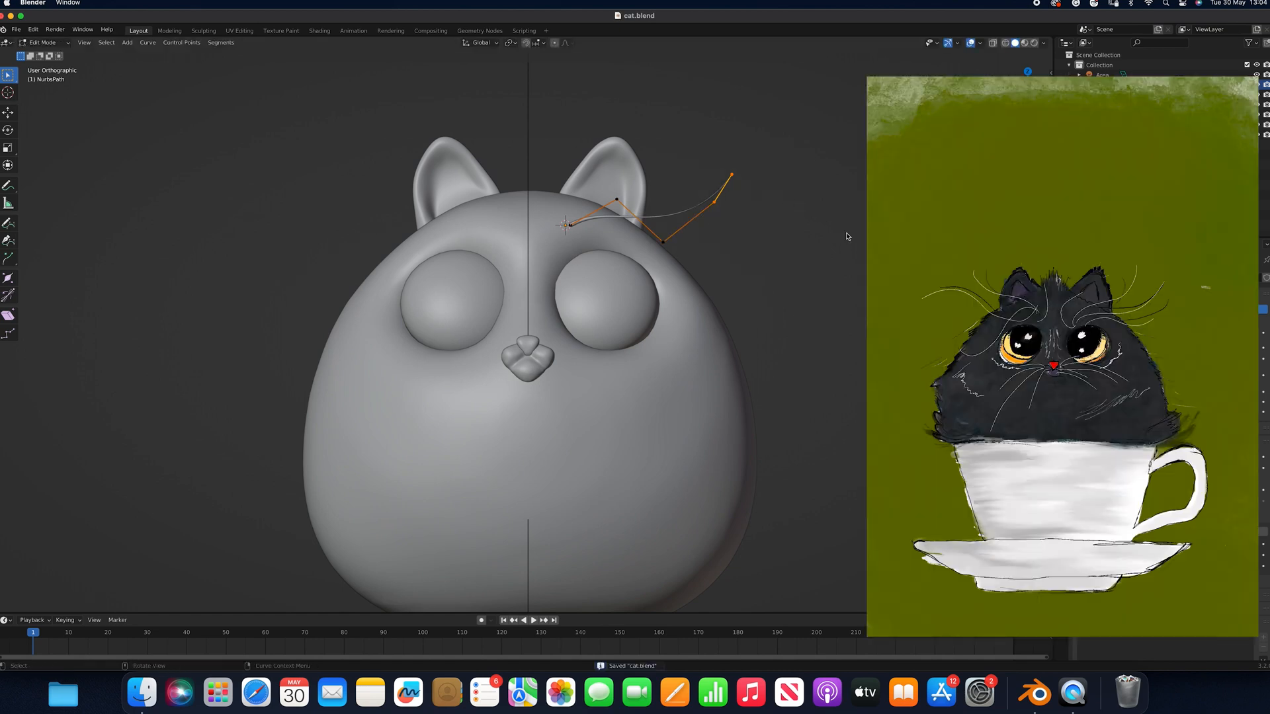
key("alt+s")
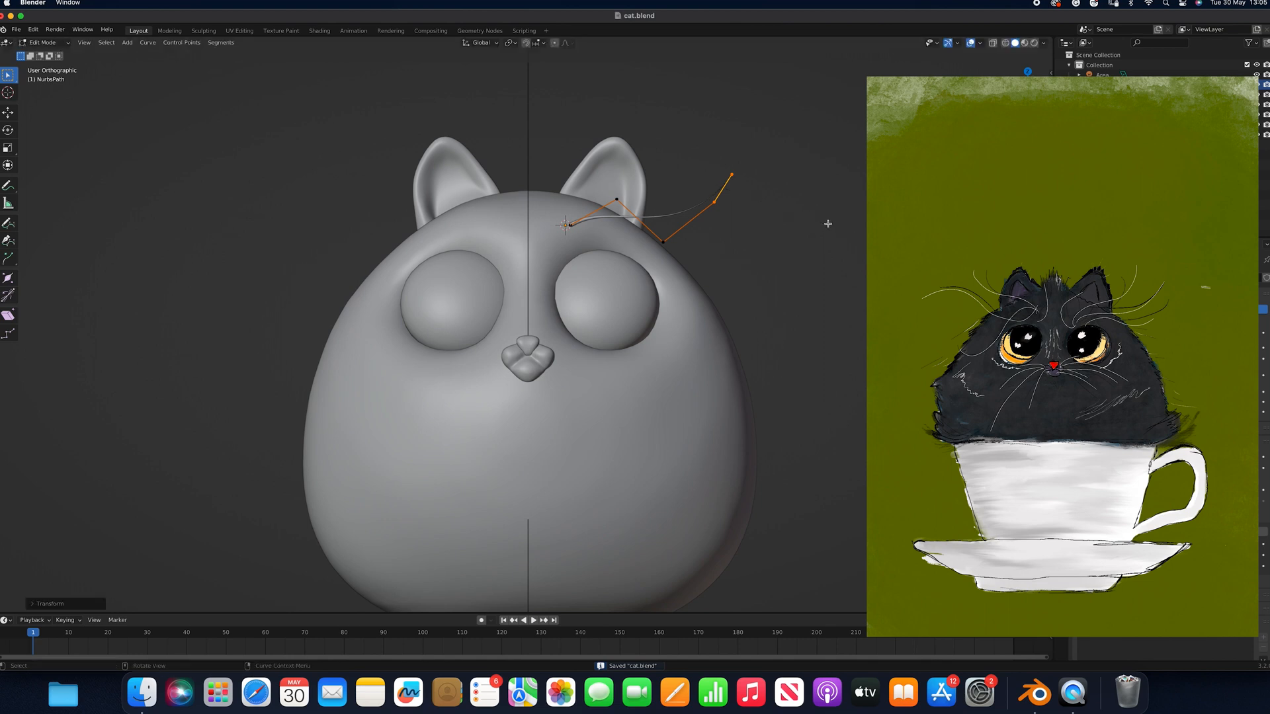
left_click(819, 192)
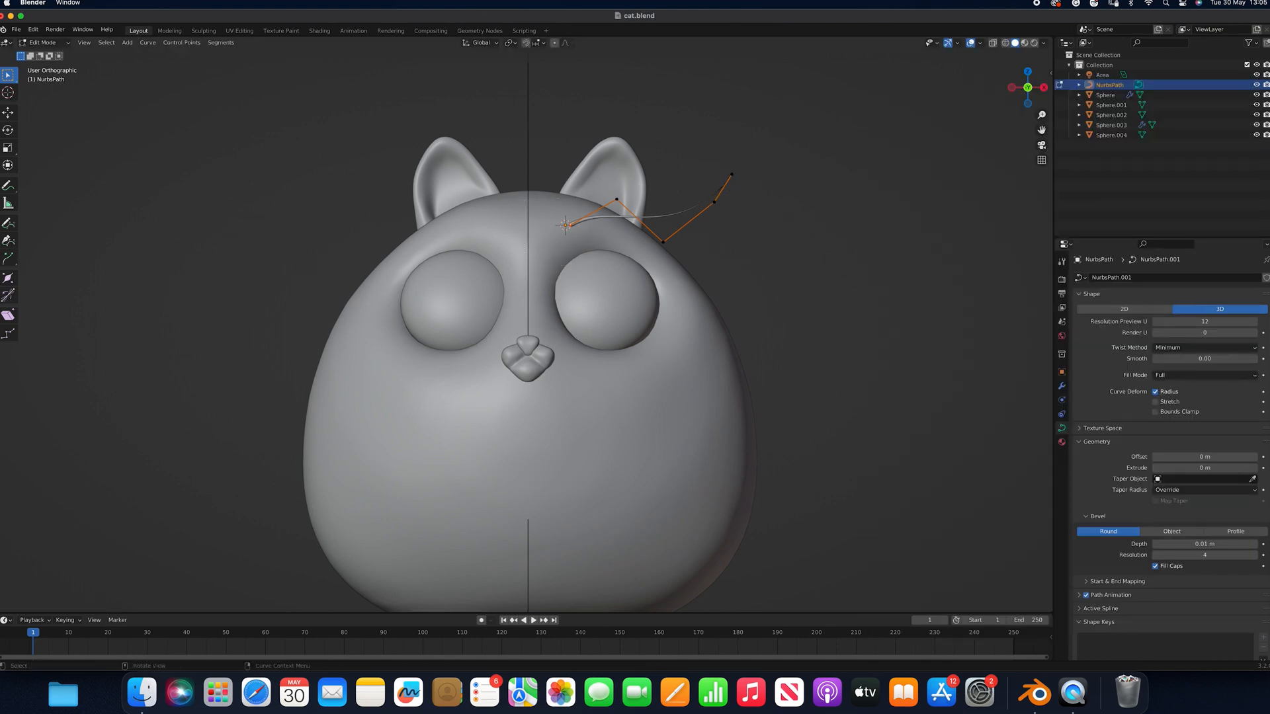
Adjust the radius of the whisker's base control point and return to Object Mode
key("alt+s")
left_click(809, 286)
key("Tab")
left_click(906, 339)
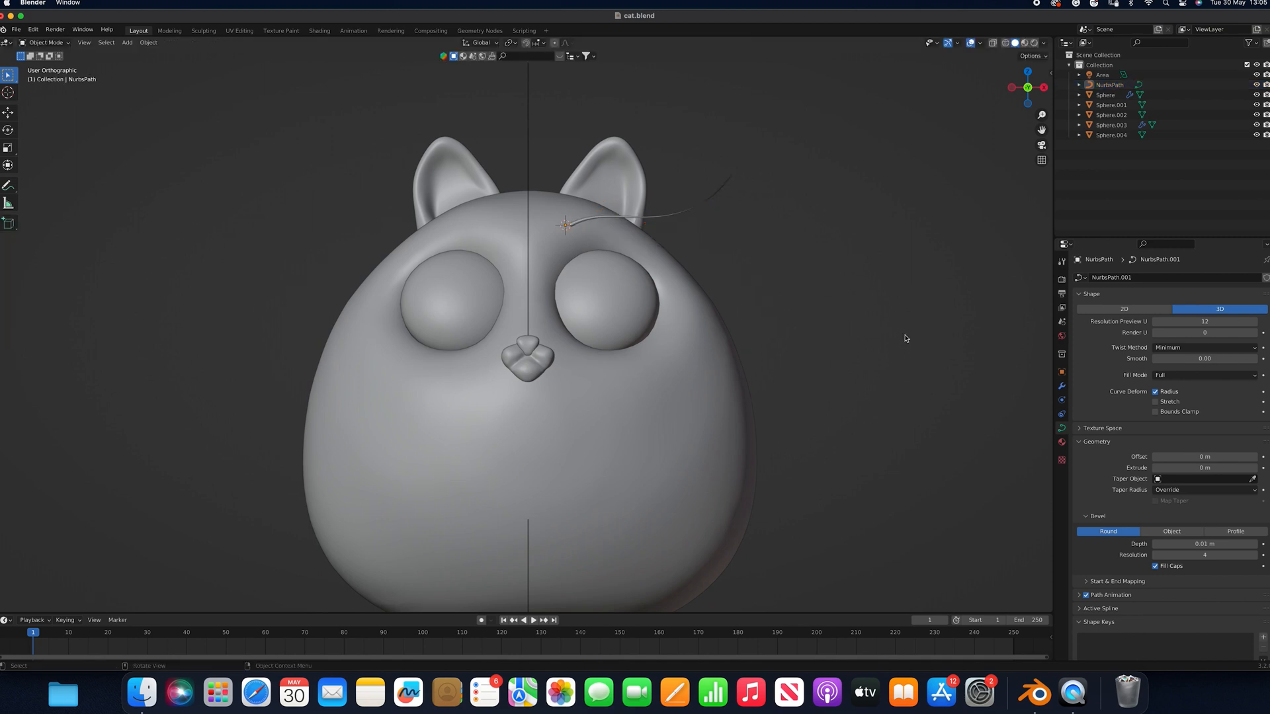
Create a new material for the whisker and set its roughness to 0.210
left_click(584, 222)
left_click(1062, 442)
left_click(1122, 319)
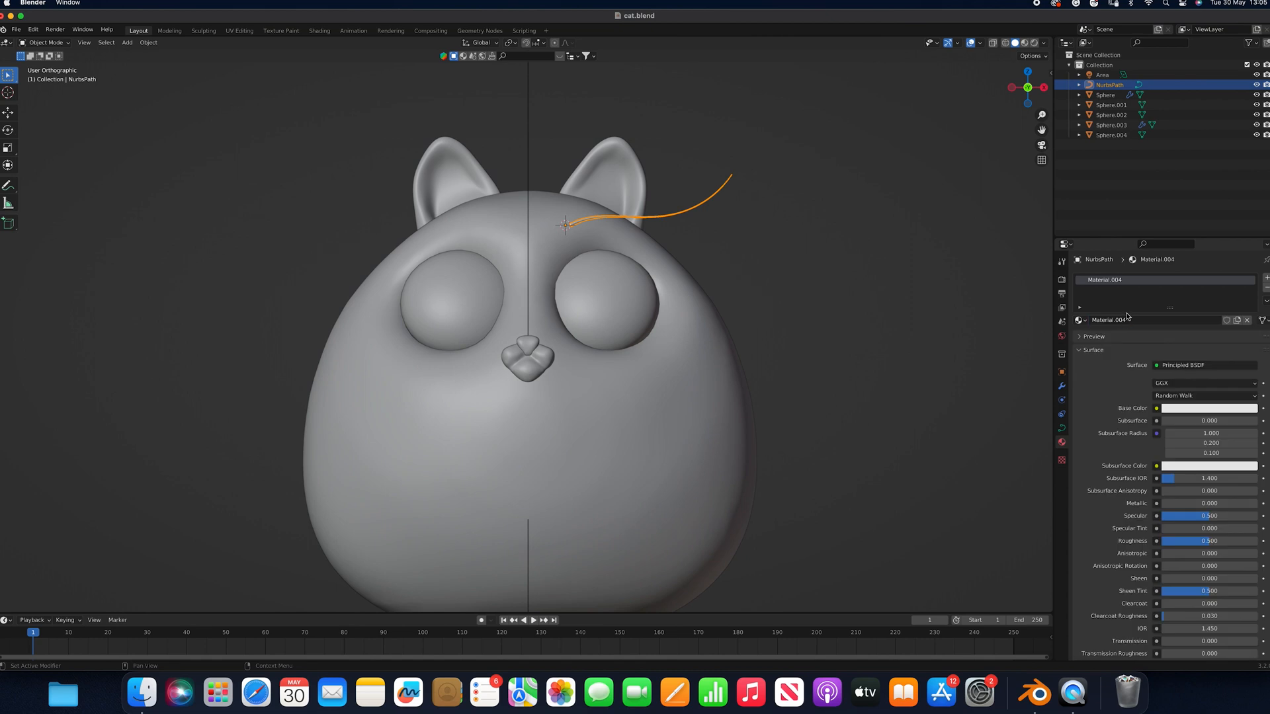
left_click_drag(1205, 541, 1202, 541)
left_click(941, 256)
Preview the scene in rendered shading and darken the whisker material's base color to a mid grey
left_click(1033, 43)
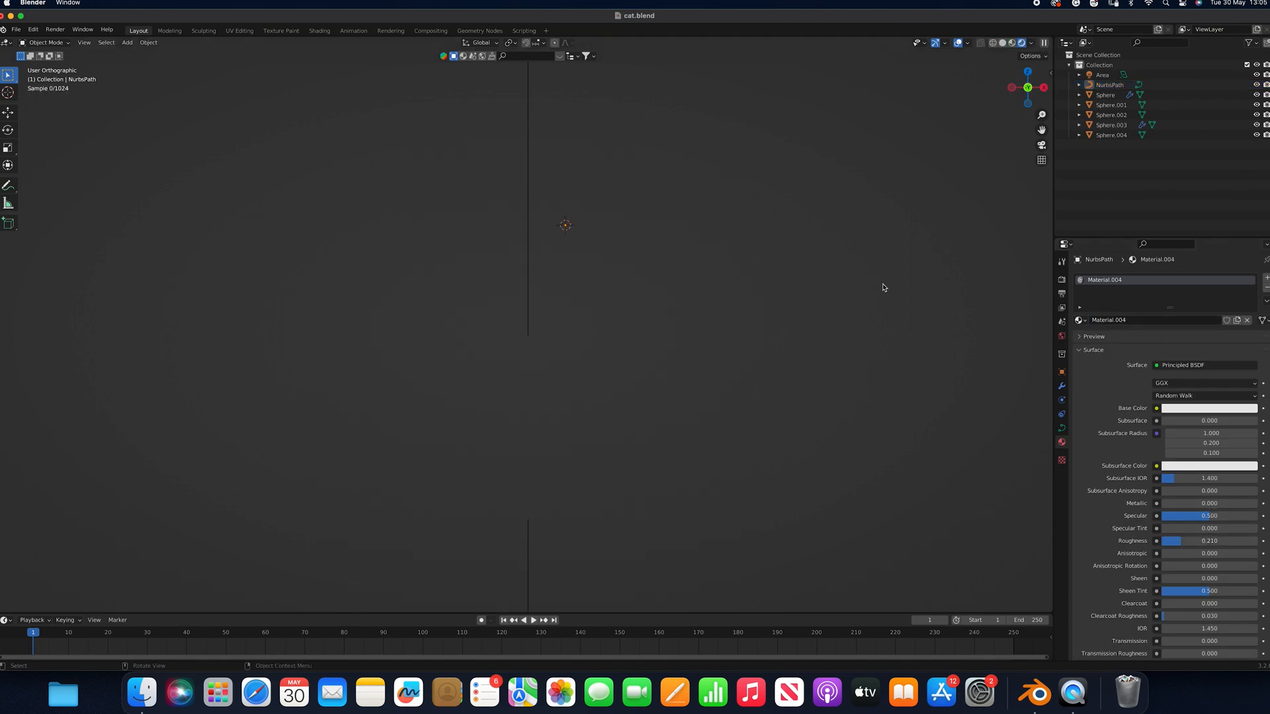
left_click(635, 224)
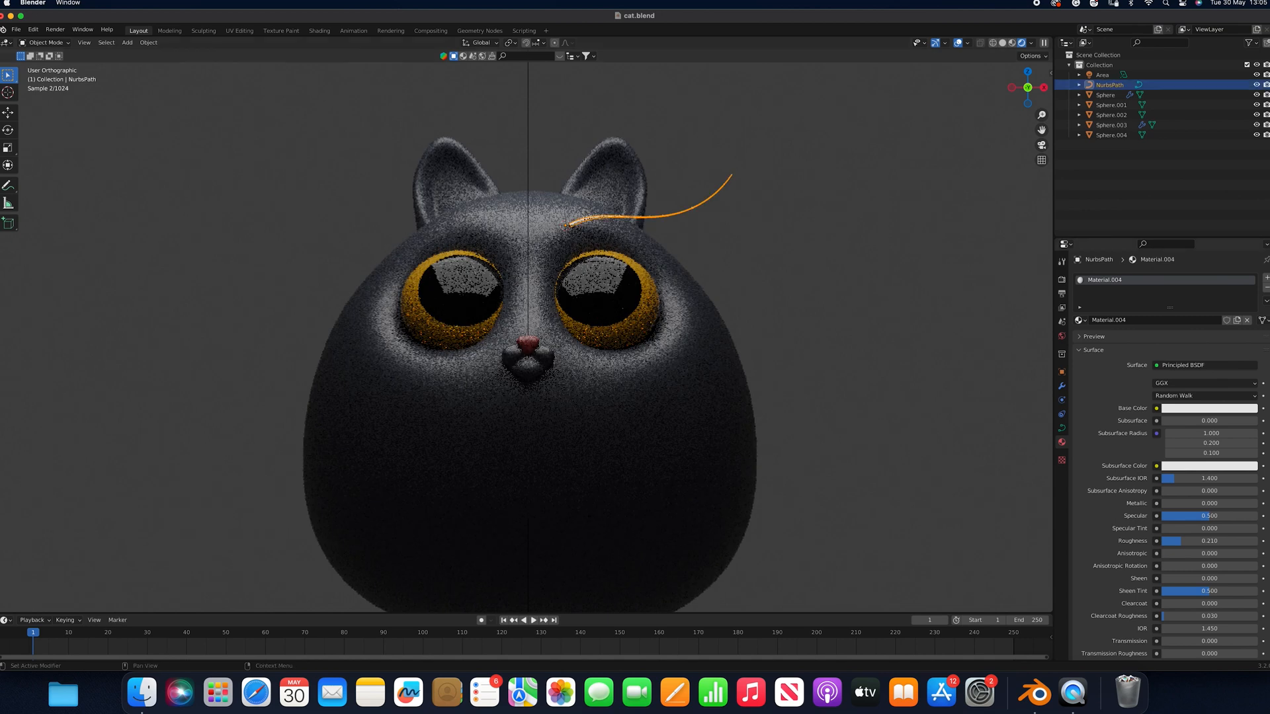
left_click(1233, 408)
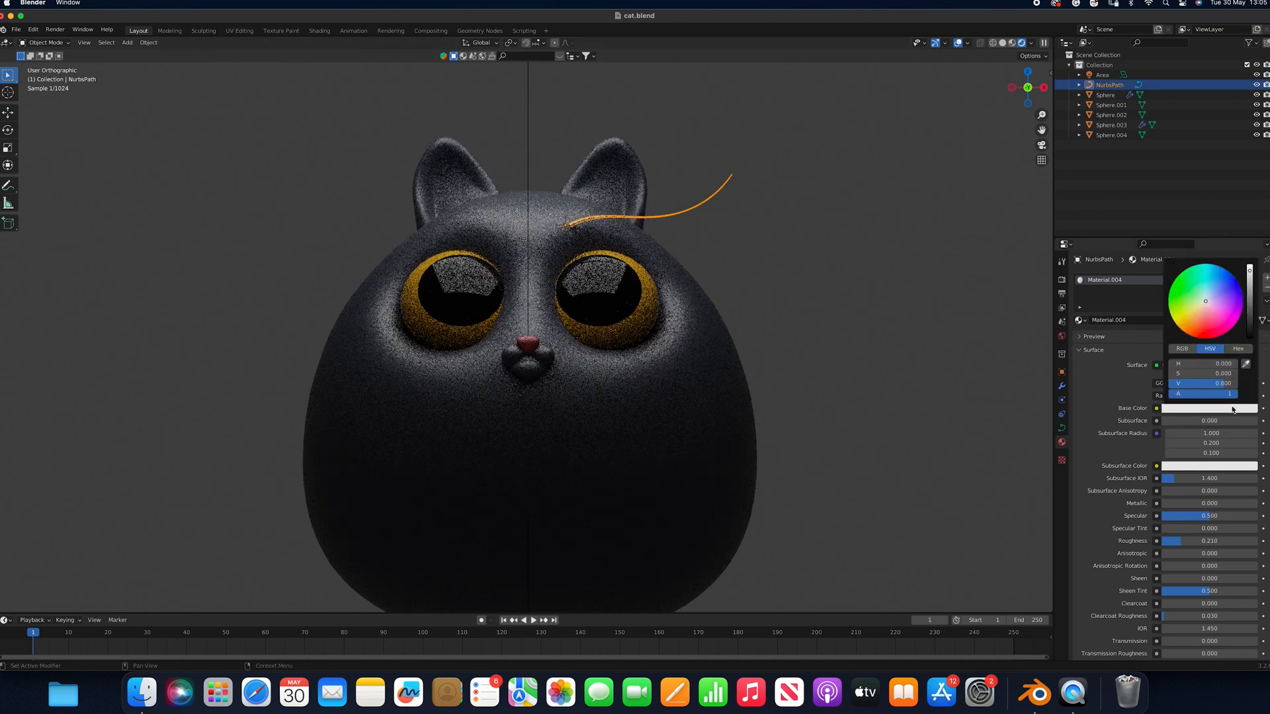
left_click(1249, 288)
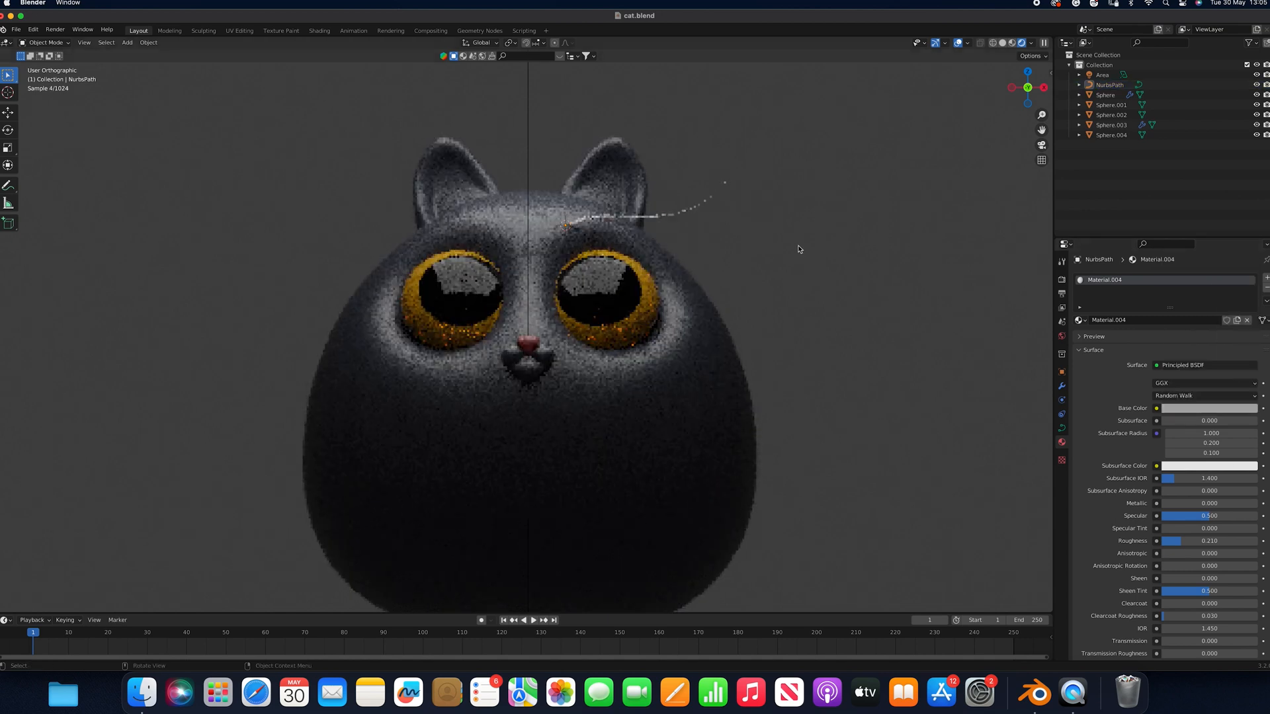
left_click(830, 320)
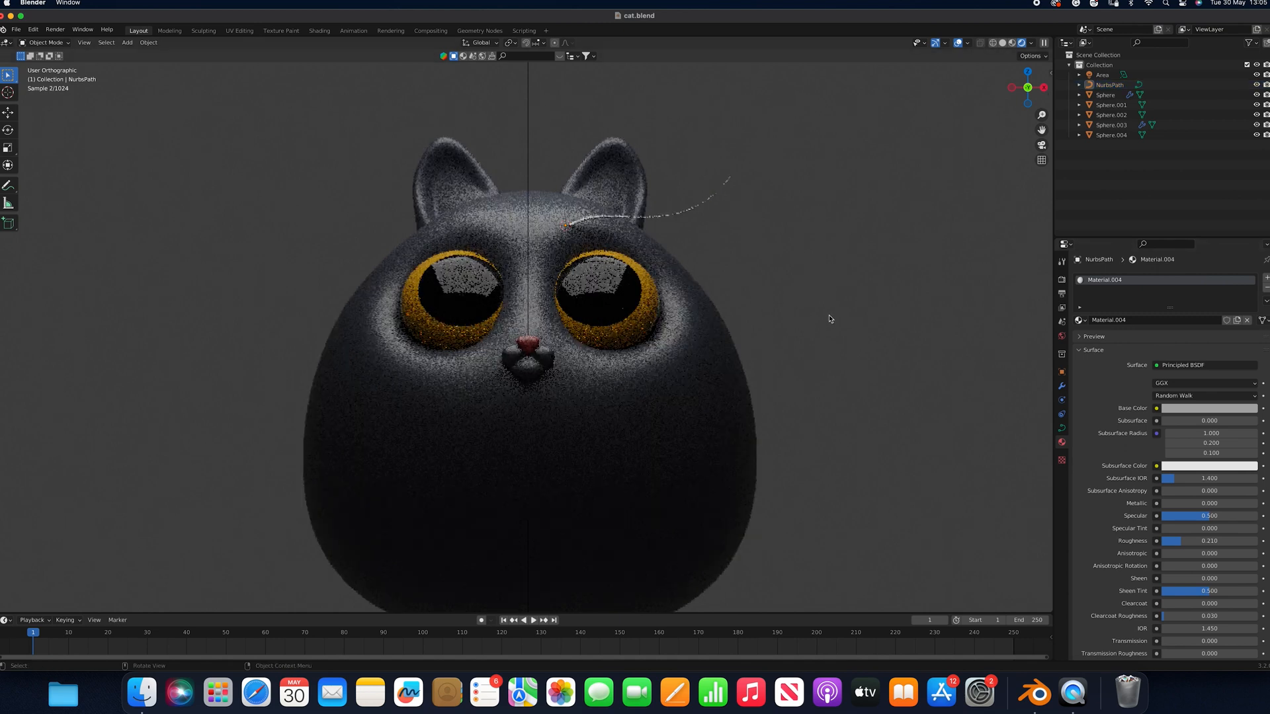
left_click(655, 224)
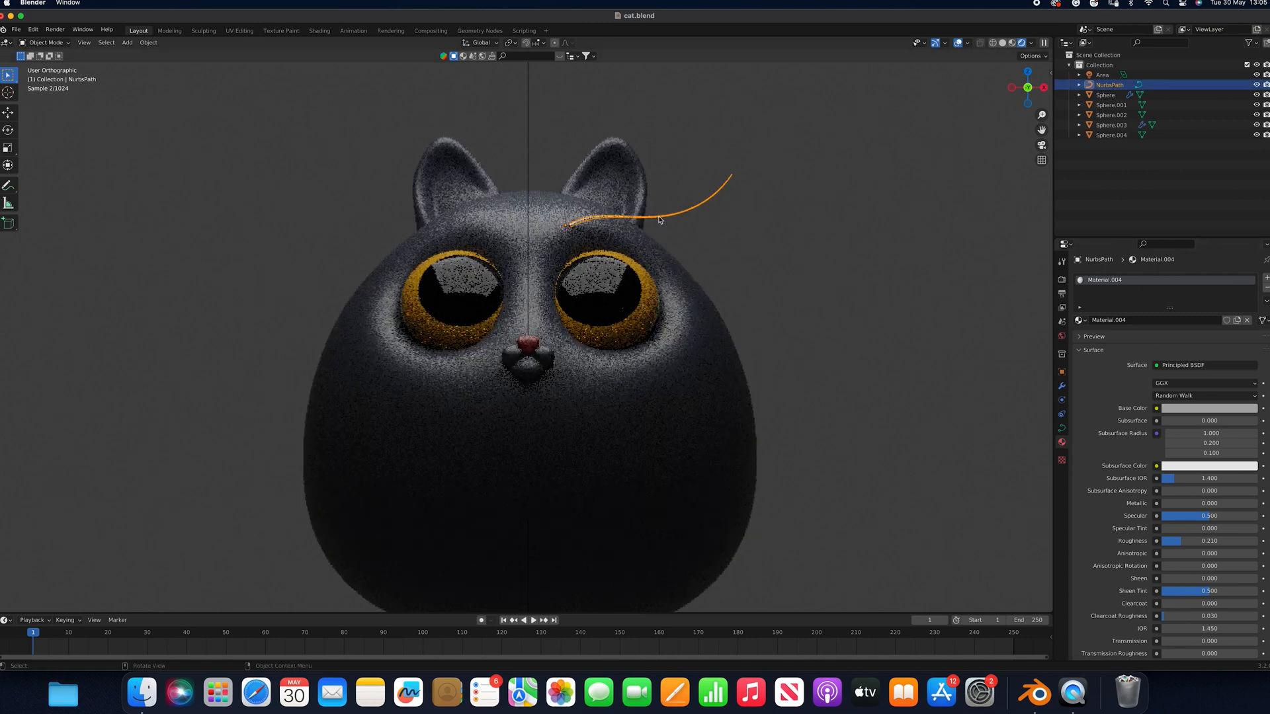
left_click(1240, 410)
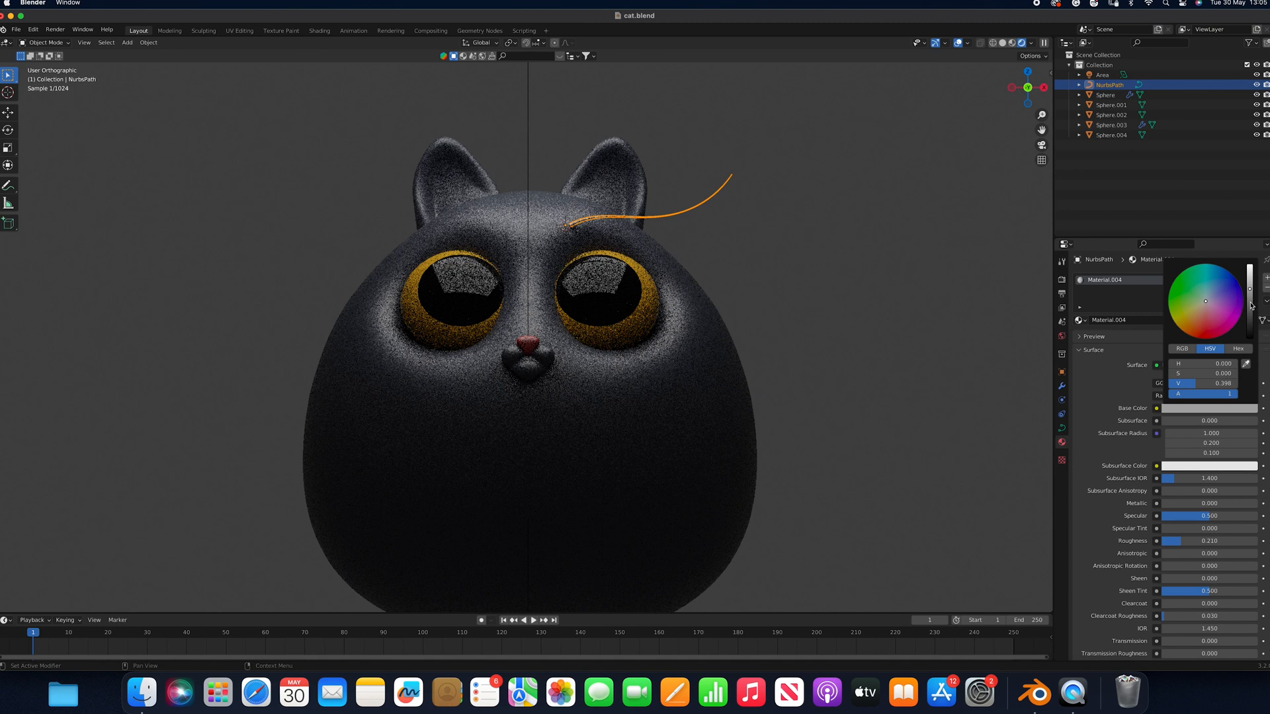
left_click(658, 223)
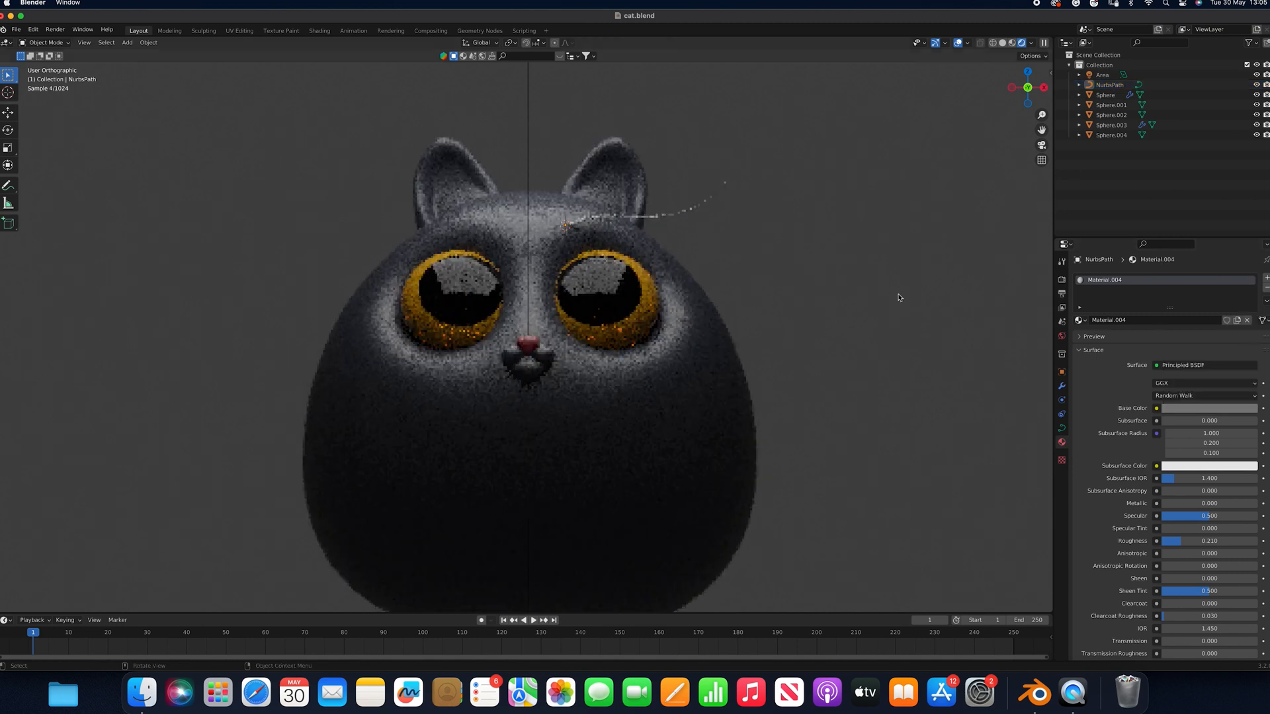
left_click(656, 220)
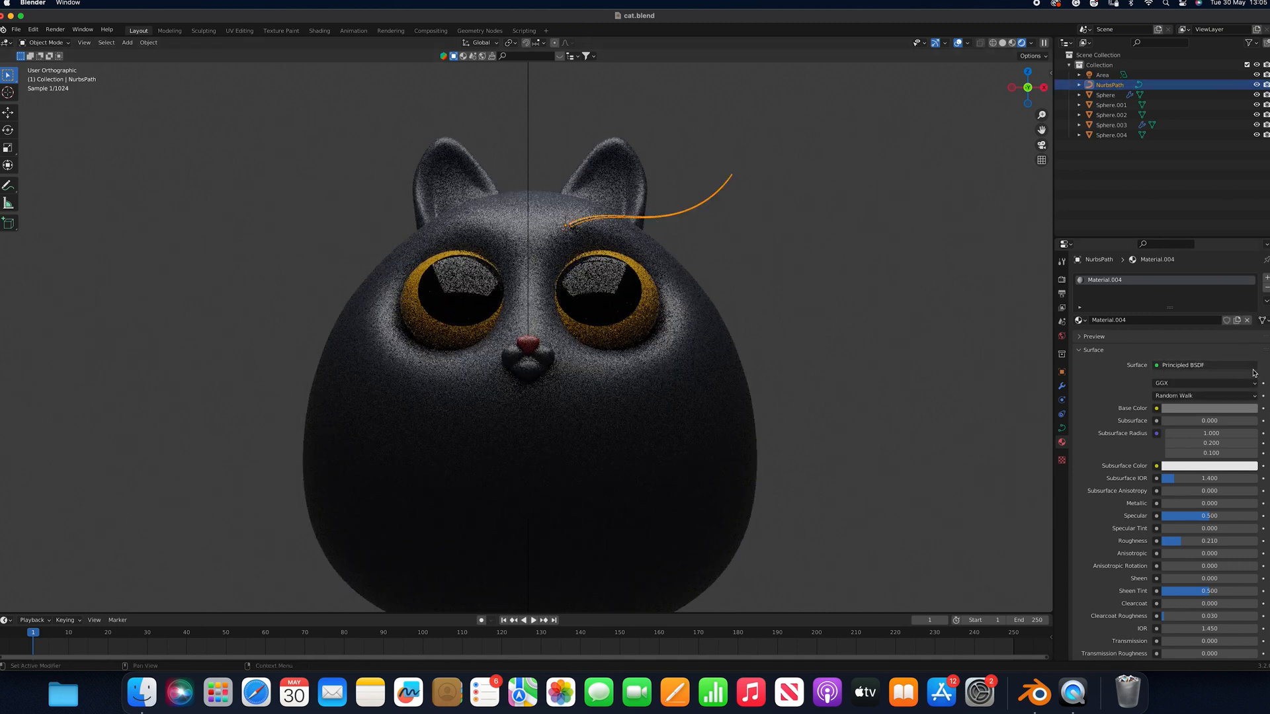
Tint the whisker's base color a dark blue-grey with hue 0.581, saturation 0.276 and value about 0.131
left_click(1246, 410)
left_click(1208, 300)
left_click(824, 273)
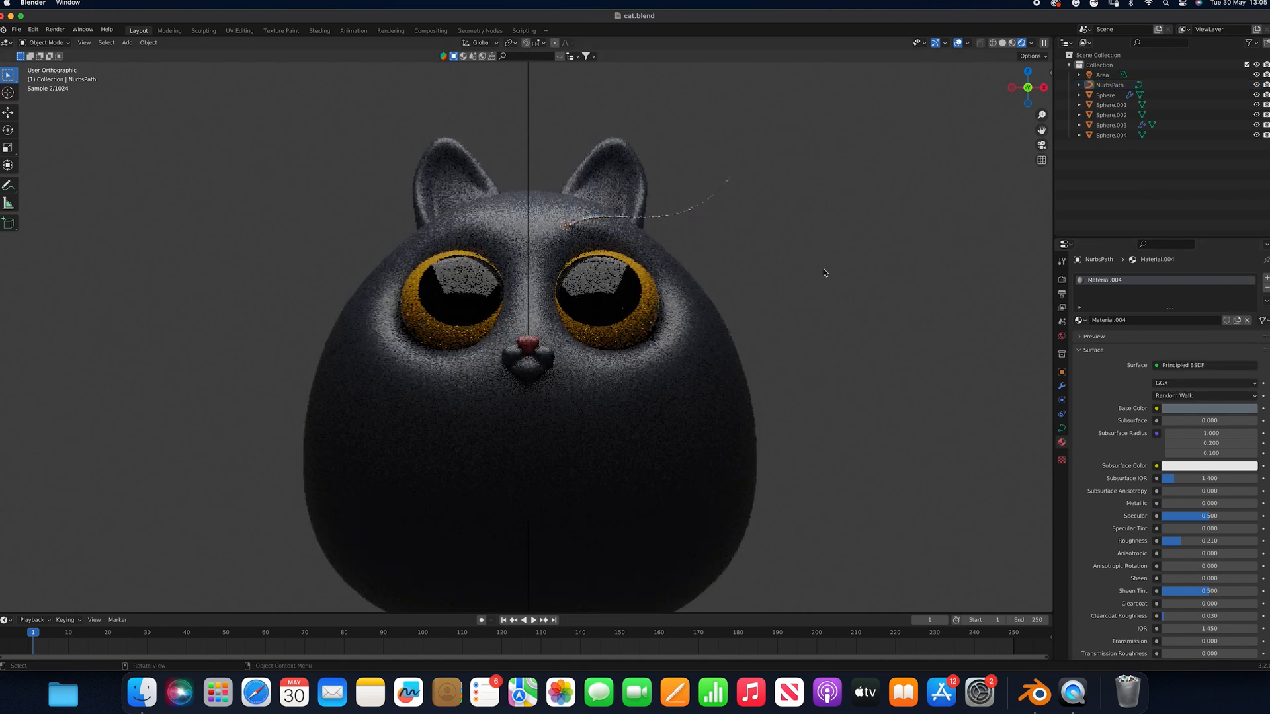
left_click(669, 217)
left_click(1230, 410)
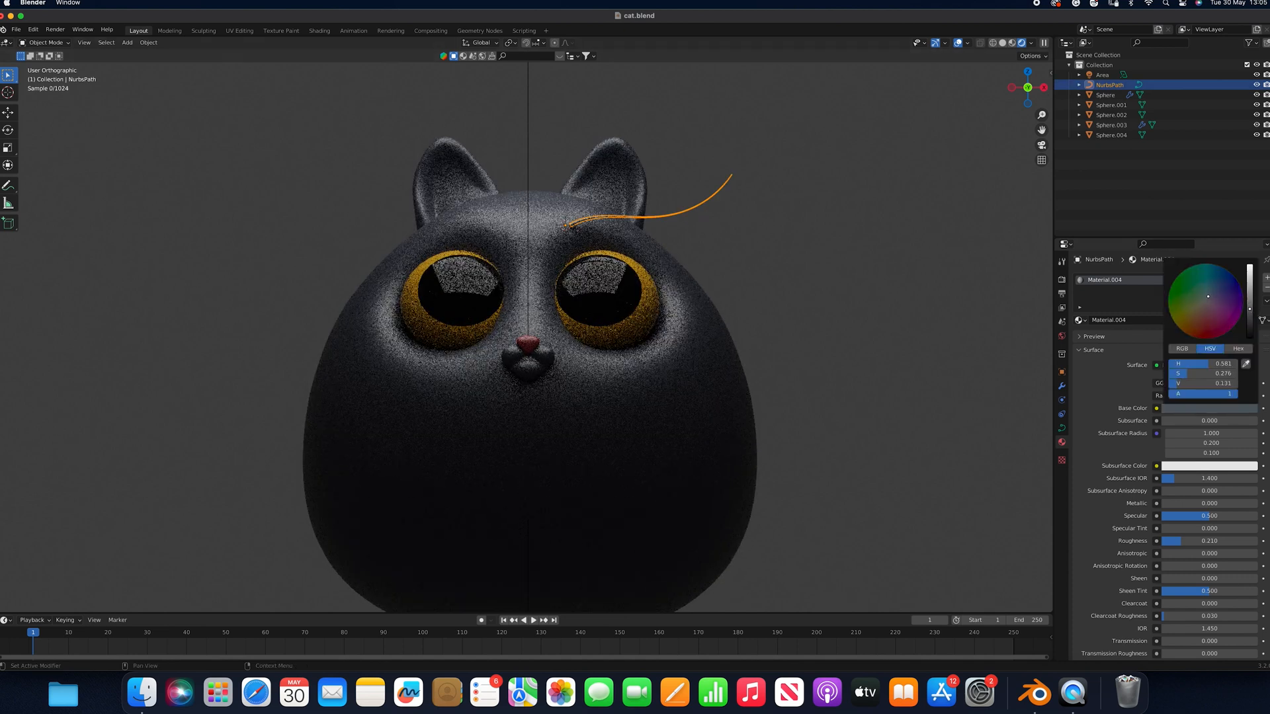
left_click(998, 324)
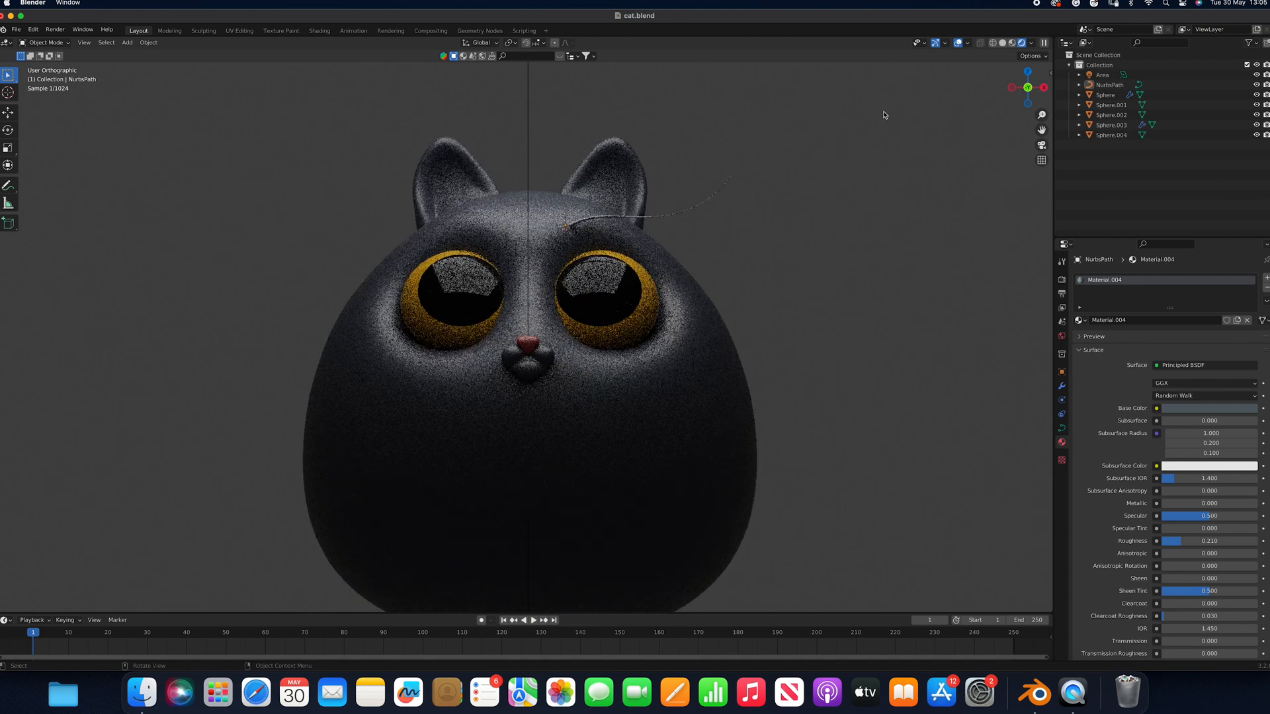
Temporarily show the body's fur particle system to check the whisker against it, then return to solid shading with the whisker selected
left_click(686, 392)
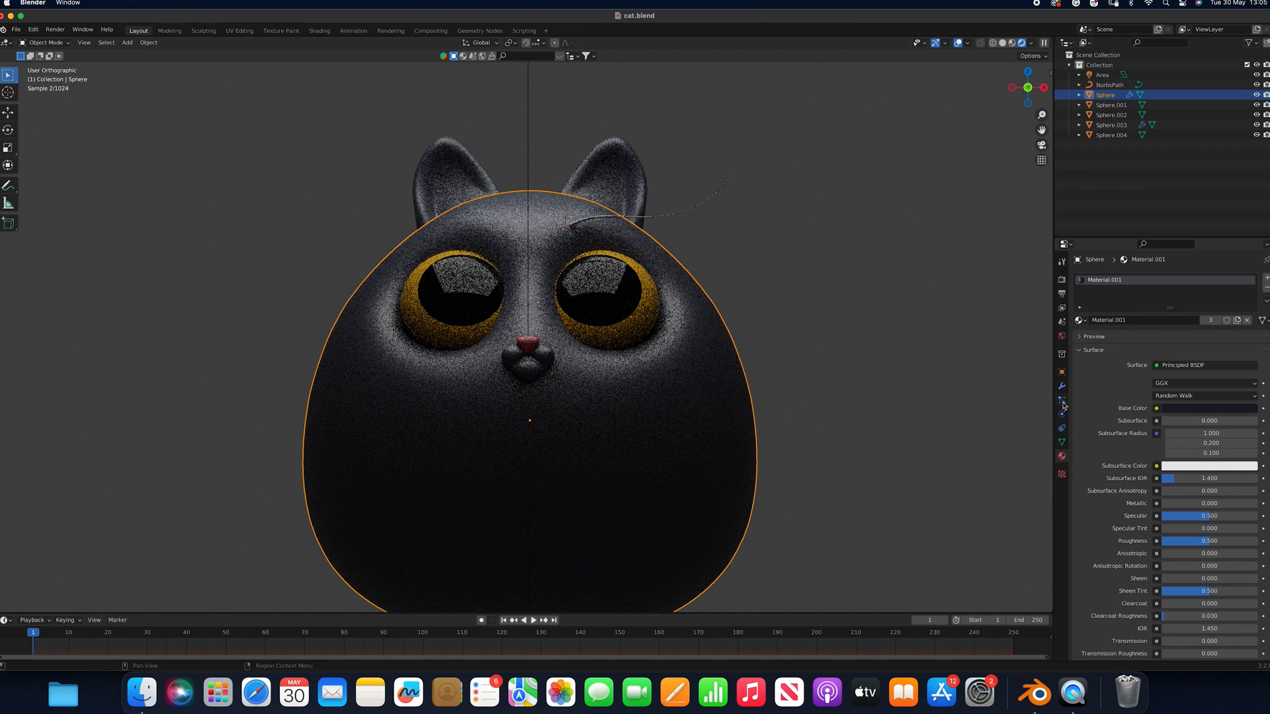
left_click(1062, 400)
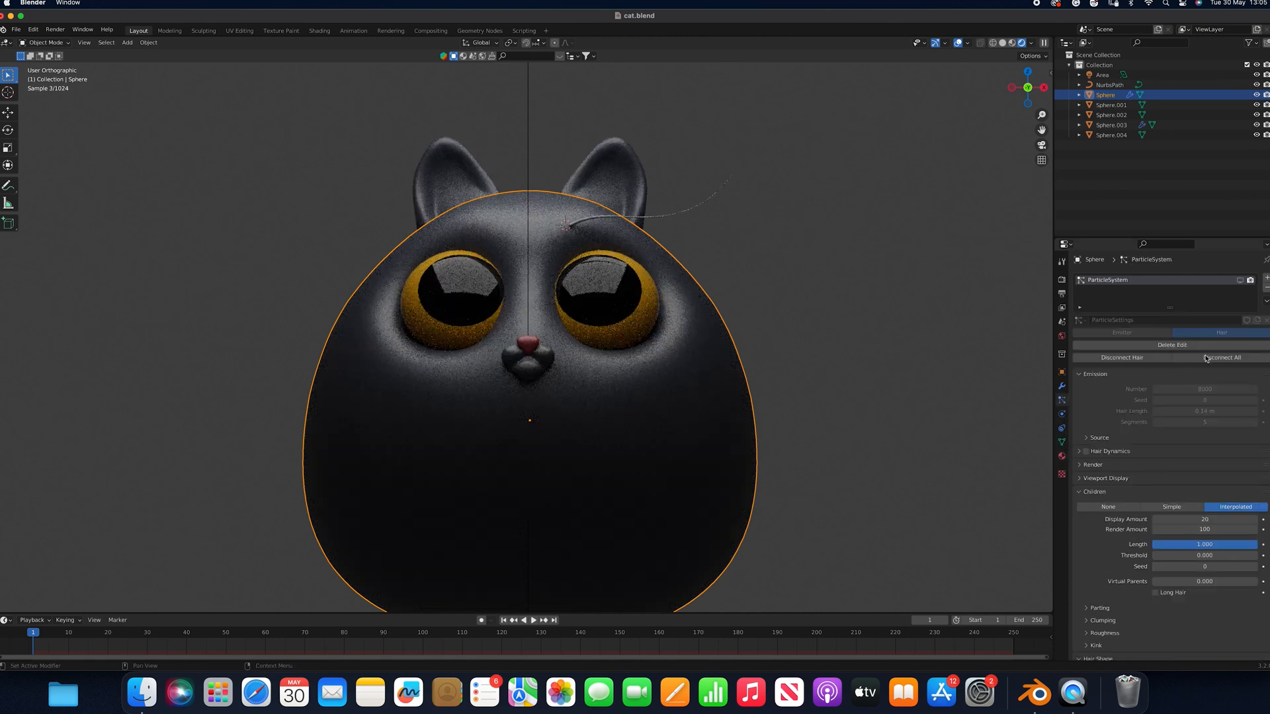
left_click(914, 359)
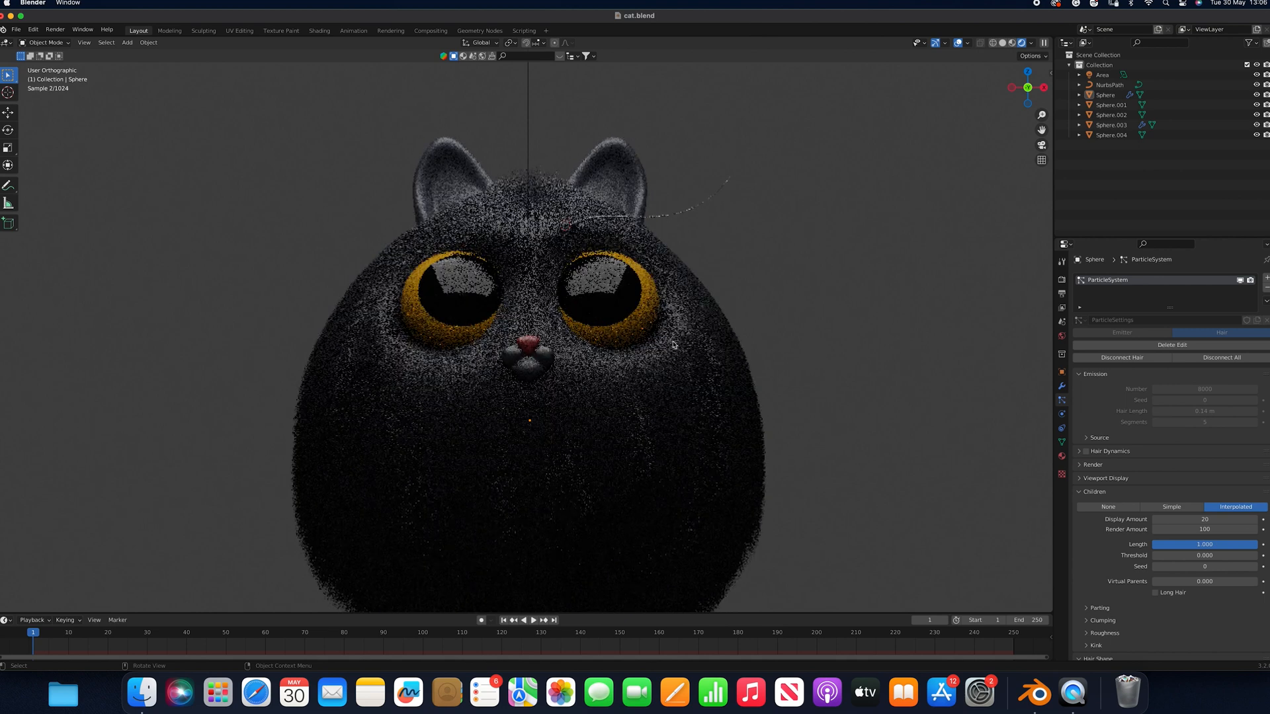
left_click(698, 368)
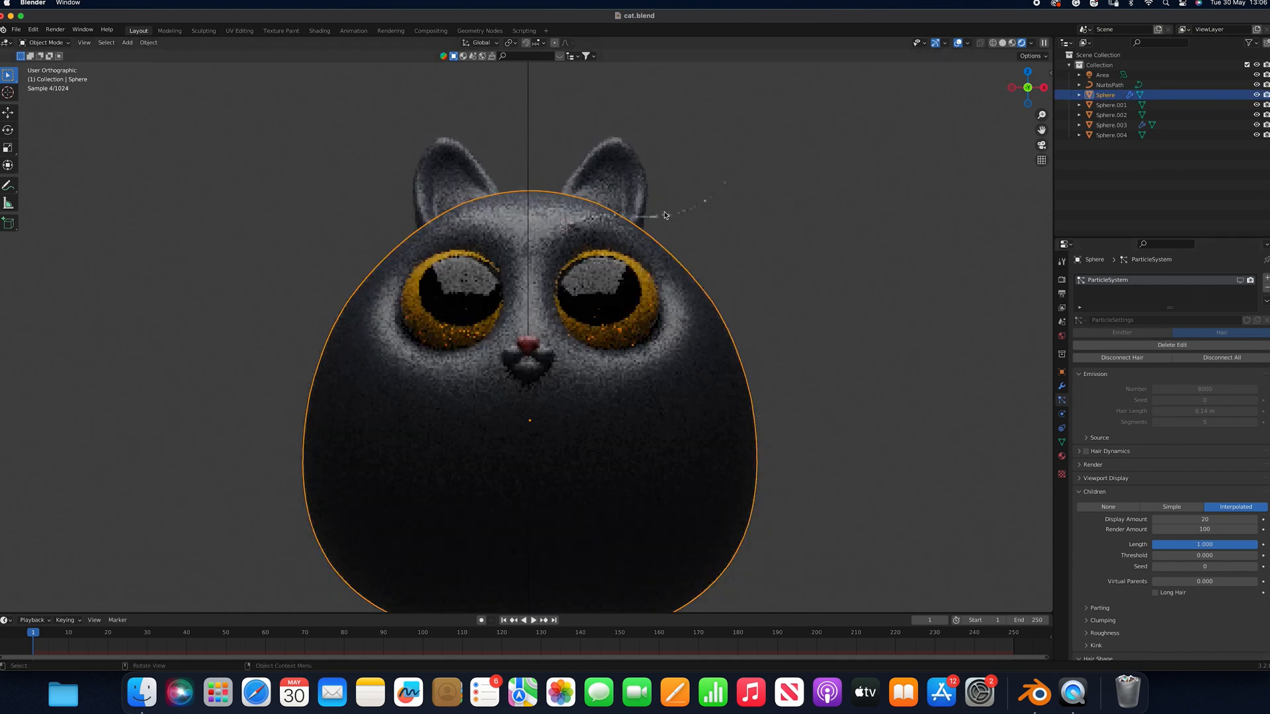
left_click(662, 214)
left_click(1002, 44)
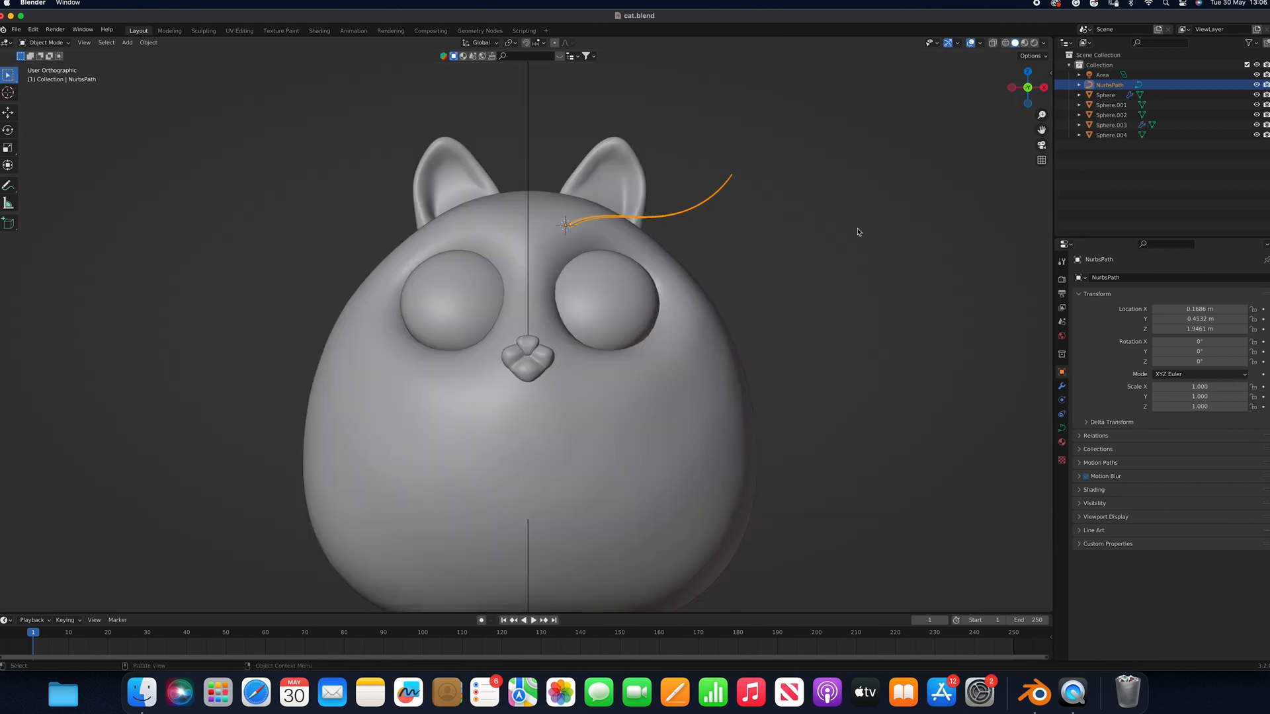
Reposition the whisker from the top view to about X 0.109 m and Y -0.433 m, closer to the cat's centre
scroll(857, 231, "up", 2)
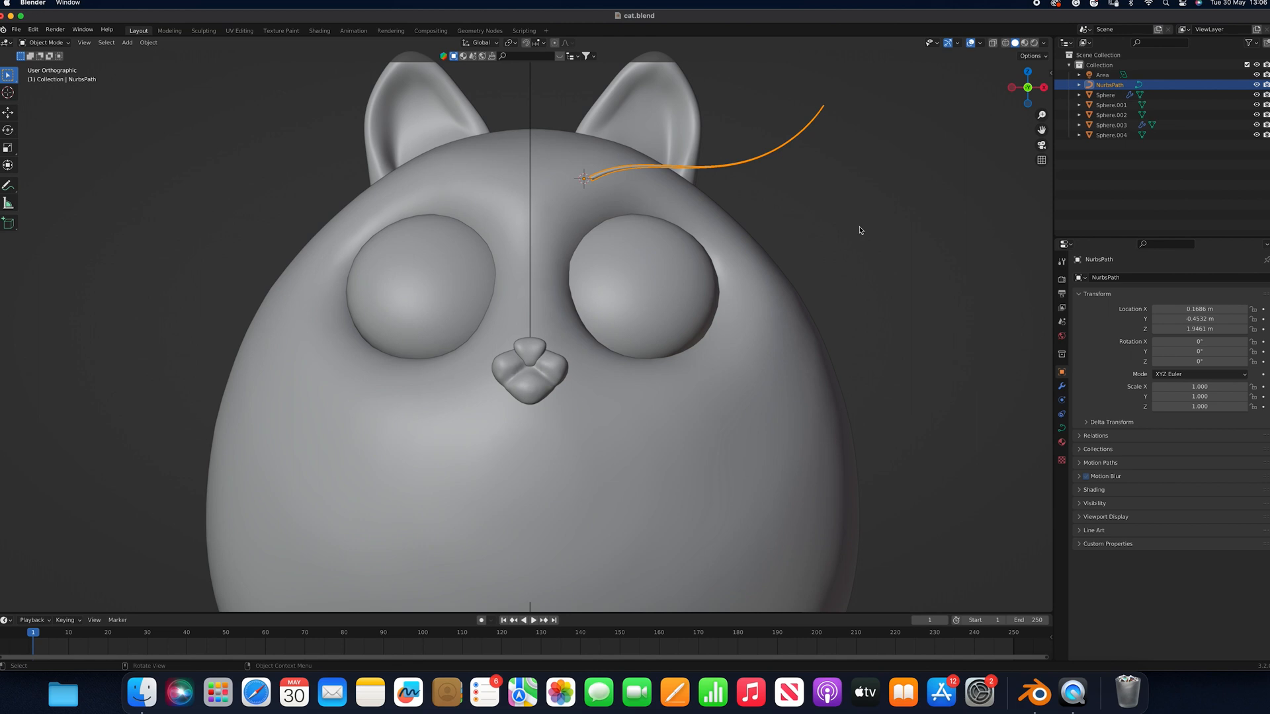
key("KP_7")
key("g")
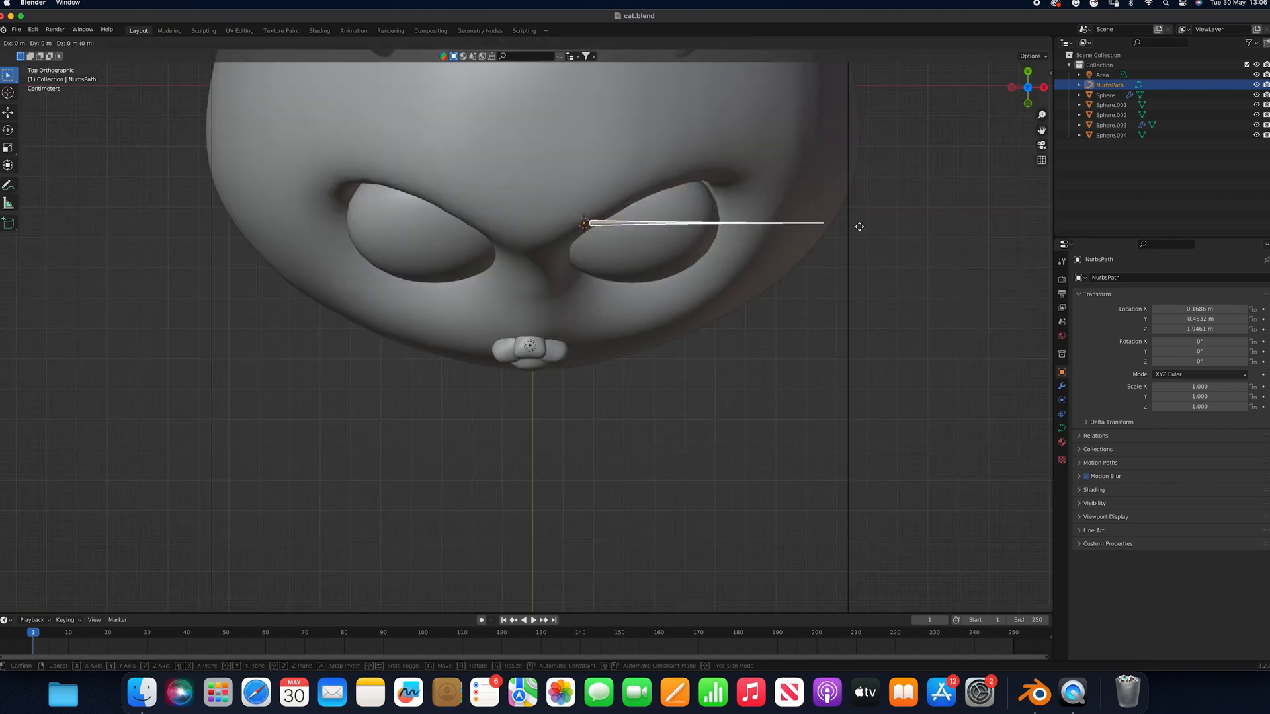
left_click(860, 225)
key("g")
key("x")
left_click(840, 217)
left_click(1028, 106)
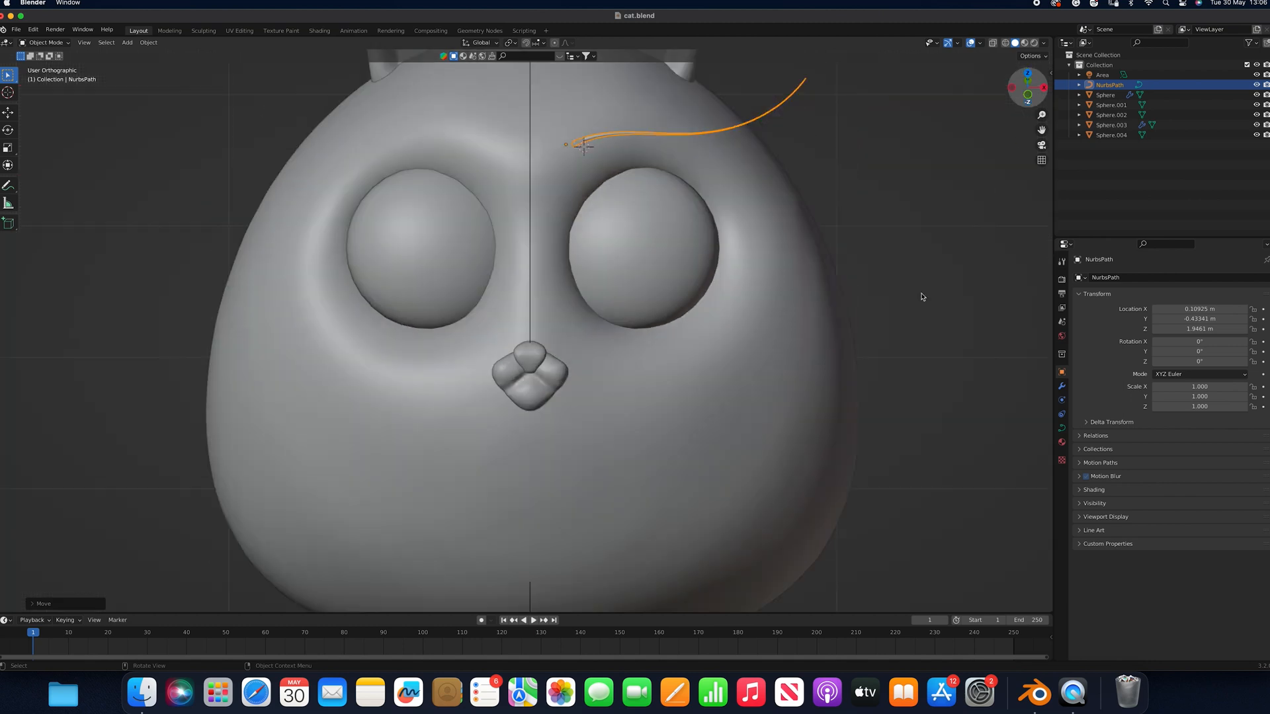
Duplicate the whisker, lower the copy to Z 1.8962 m, scale it to 0.847 and shift it inward along X to 0.068892 m
key("shift+d")
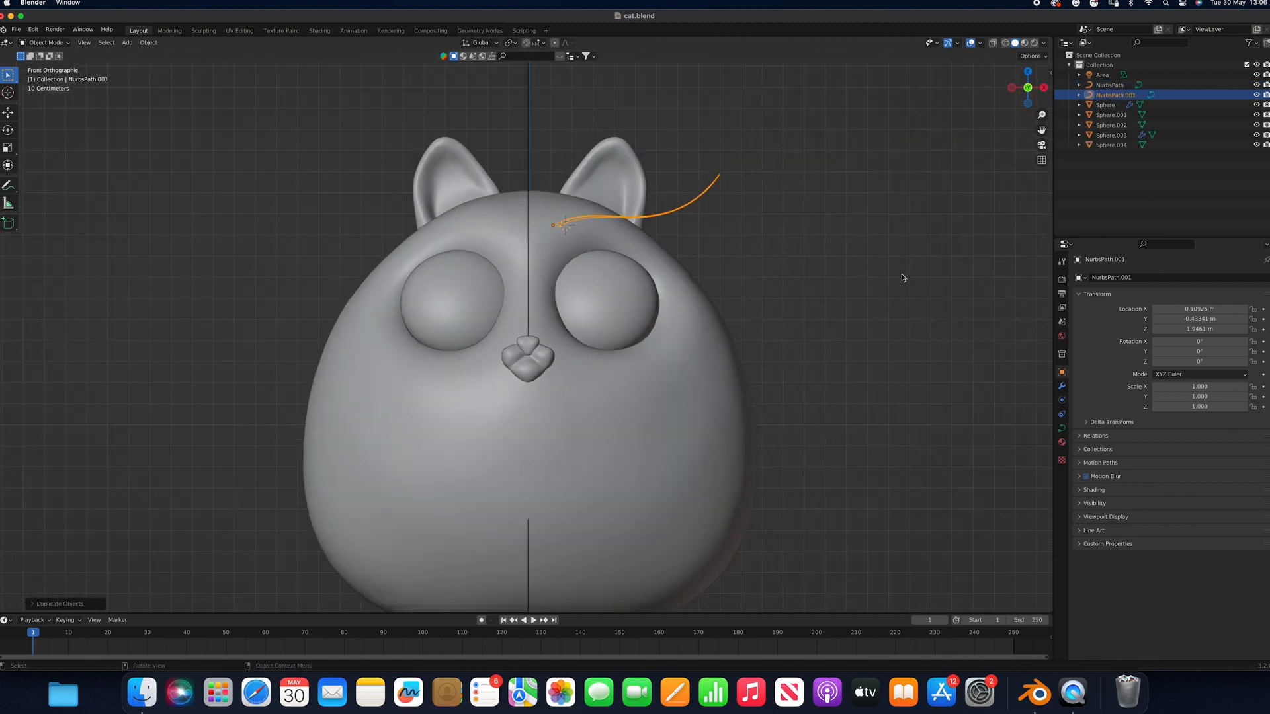
key("z")
left_click(850, 235)
key("s")
left_click(883, 244)
key("g")
key("x")
left_click(874, 242)
Move the duplicate whisker's two tip control points forward along Y in Edit Mode
key("Tab")
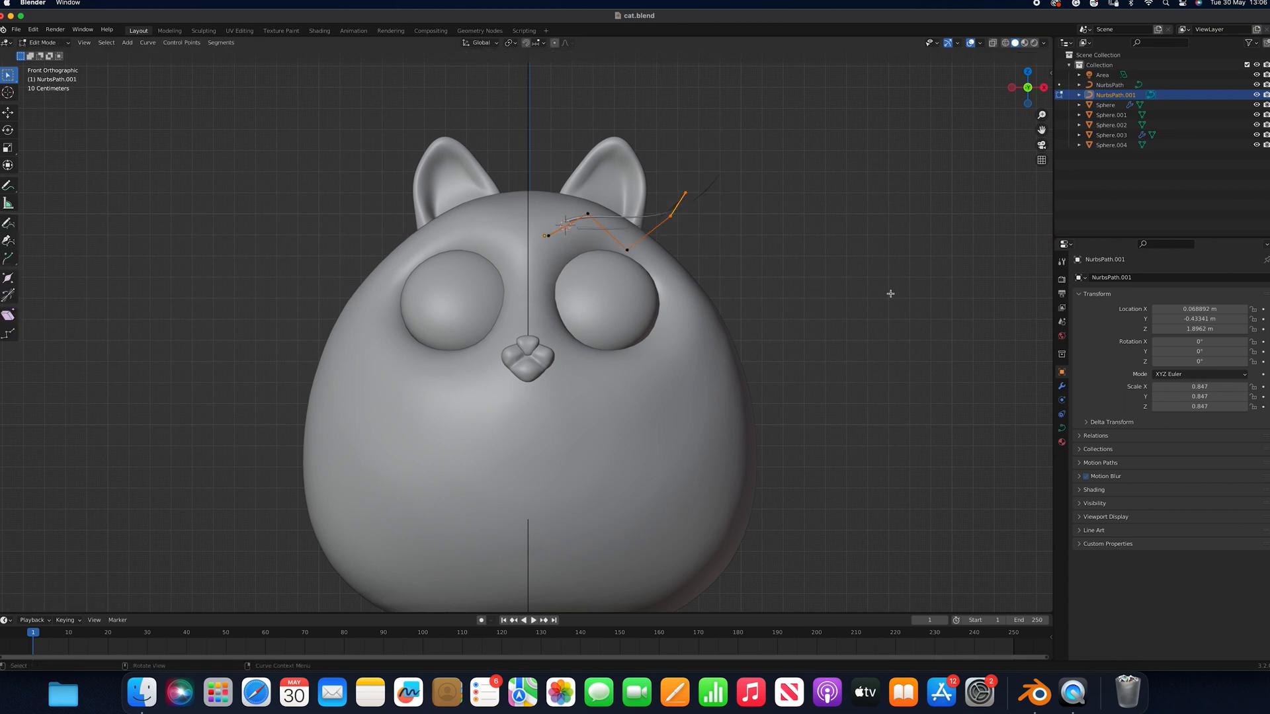
key("g")
key("y")
left_click(836, 183)
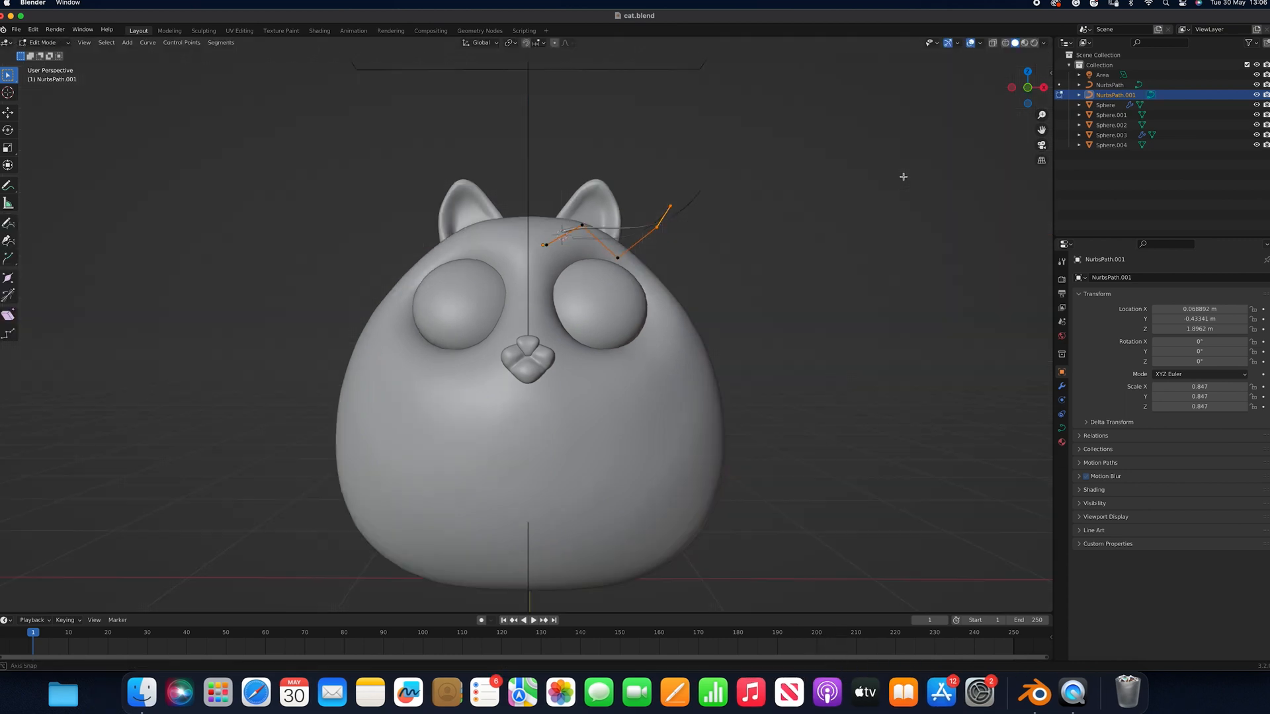
middle_click_drag(901, 176, 915, 236)
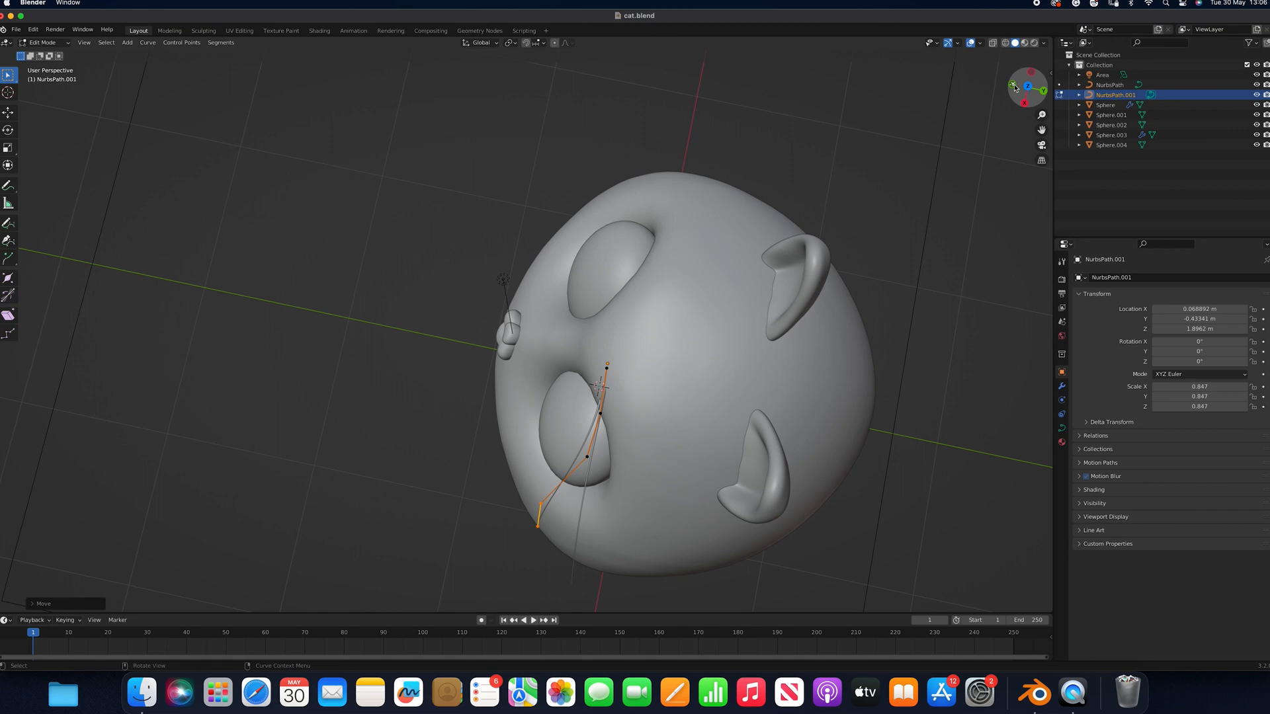
left_click(1012, 84)
Shift the second whisker's two base control points along Y and pull its three outer points inward along X
key("g")
key("y")
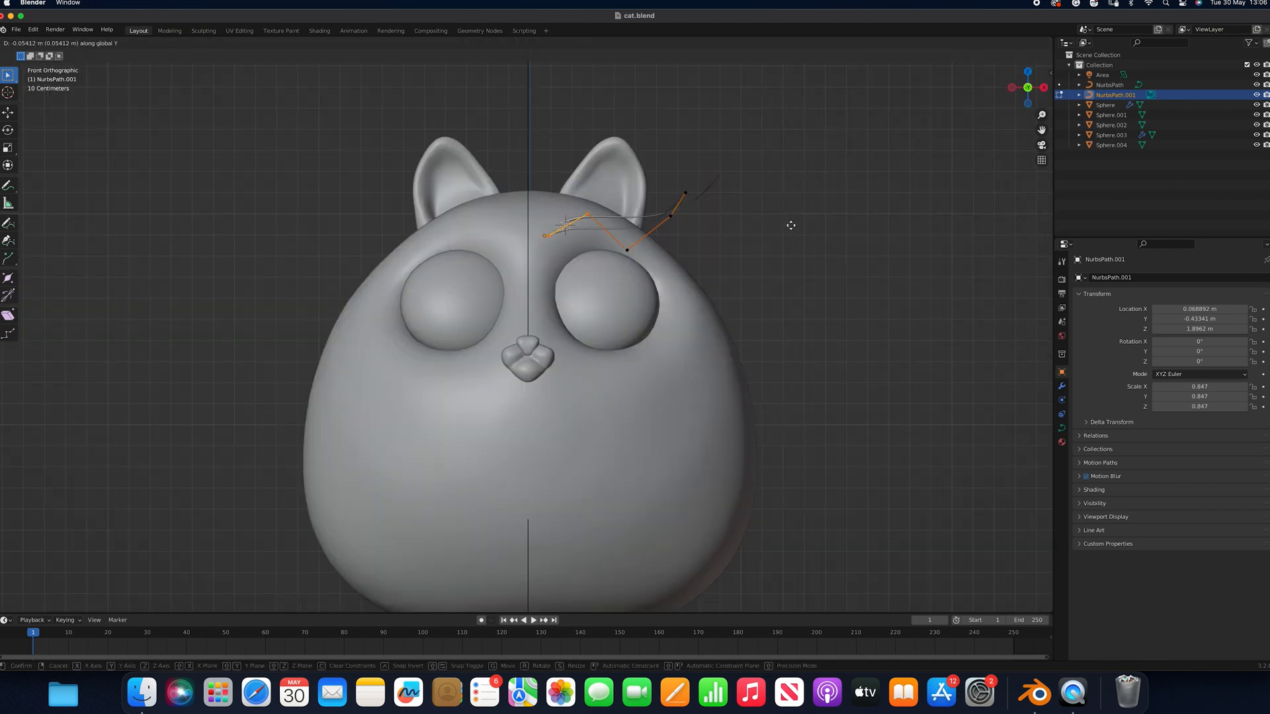
key("x")
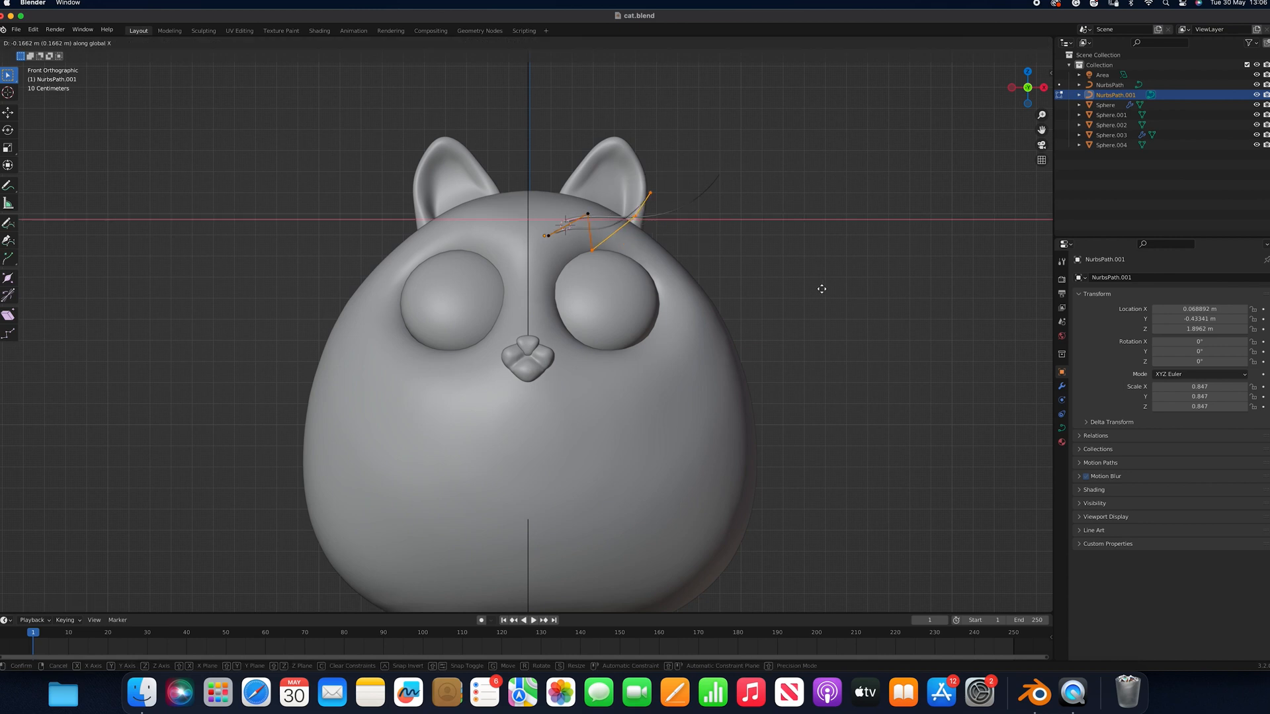
left_click(826, 291)
Adjust the second whisker's tip control points along Y, return to Object Mode and check both whiskers in rendered shading
middle_click_drag(819, 218, 757, 396)
key("g")
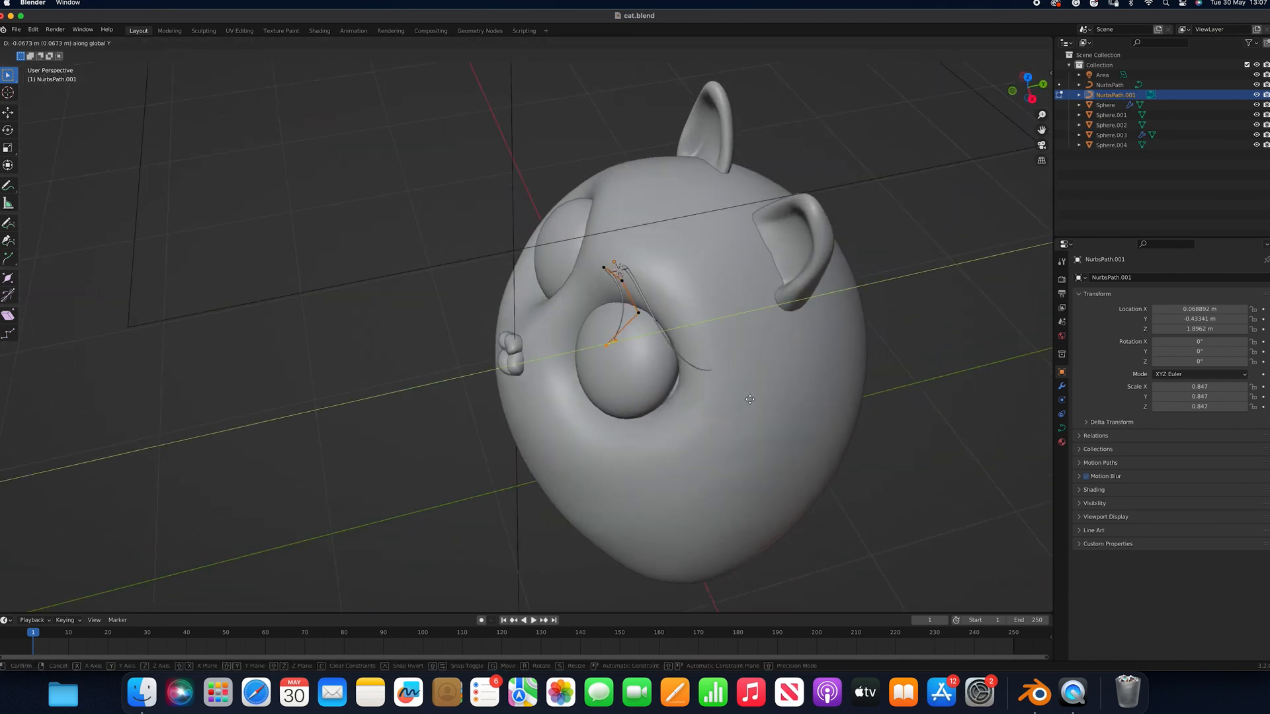
left_click(879, 312)
key("KP_1")
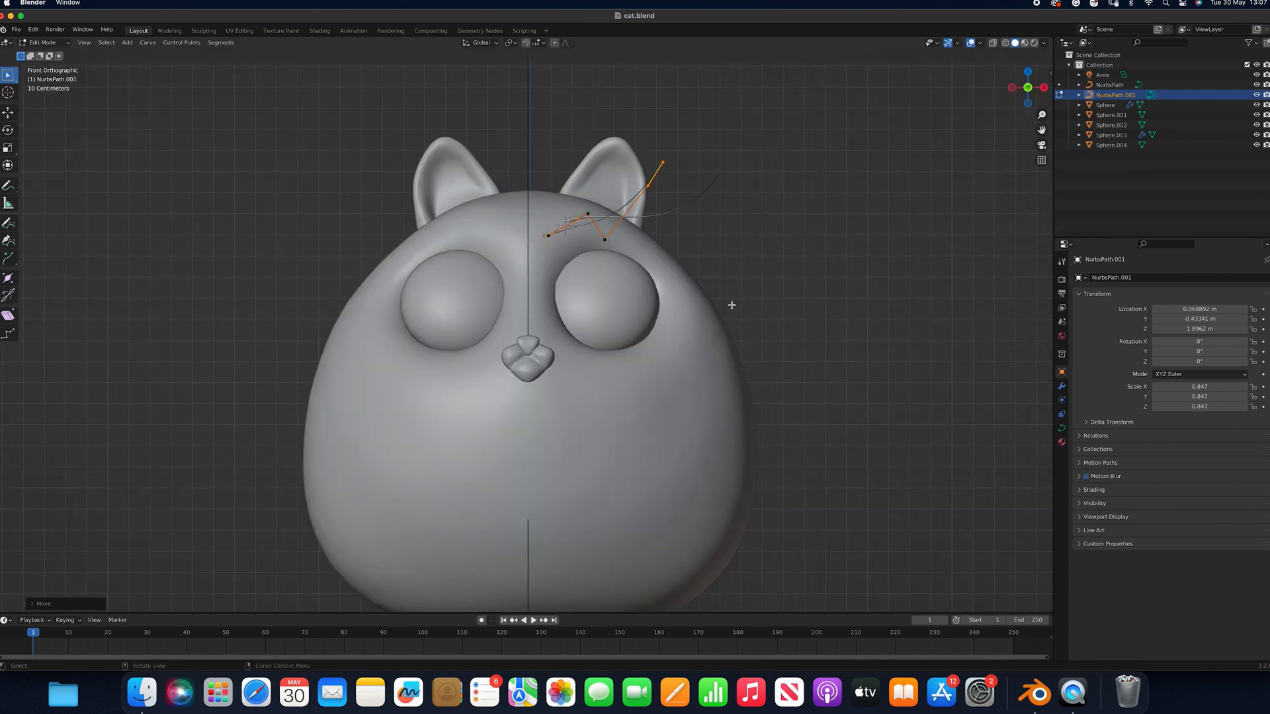
key("Tab")
key("z")
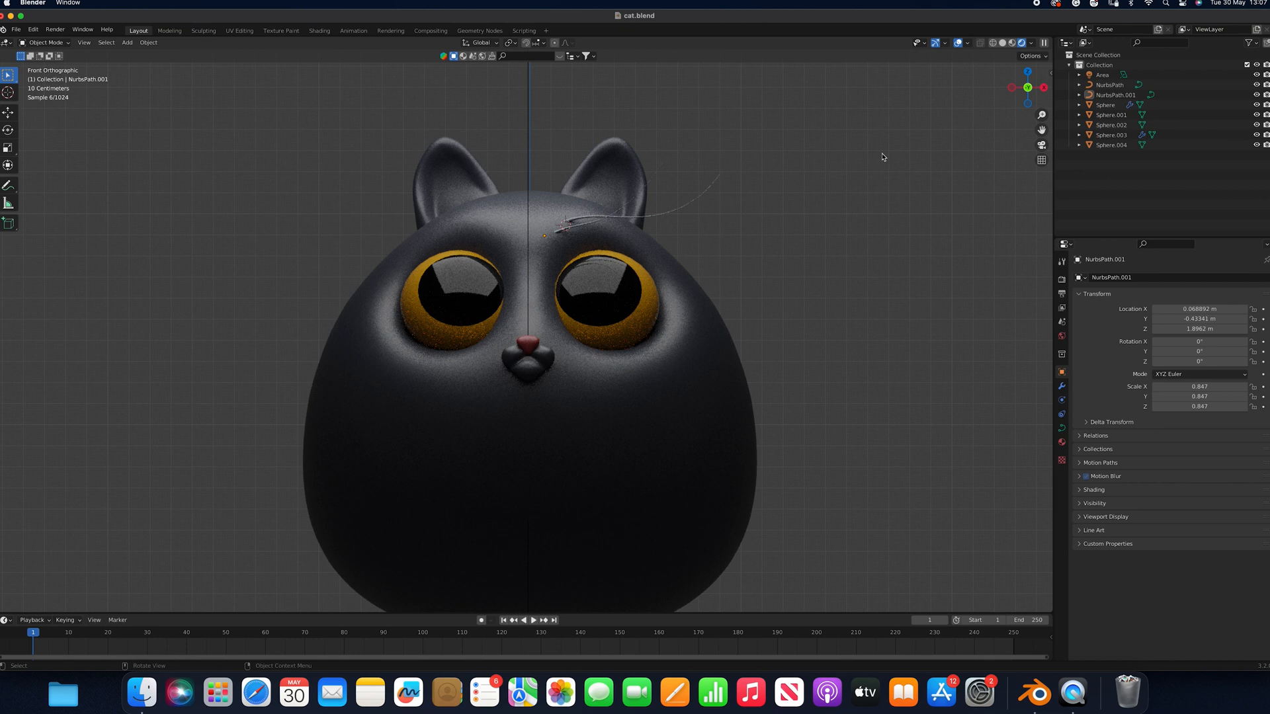
left_click(1003, 43)
Adjust the radius of the control point near the base of the first, longer whisker
left_click(711, 187)
scroll(787, 201, "up", 2)
key("Tab")
key("b")
left_click_drag(615, 146, 664, 124)
key("alt+s")
left_click(760, 216)
key("Tab")
Adjust the radius of the second whisker's two base control points and return to Object Mode
left_click(598, 187)
key("Tab")
left_click_drag(628, 140, 493, 228)
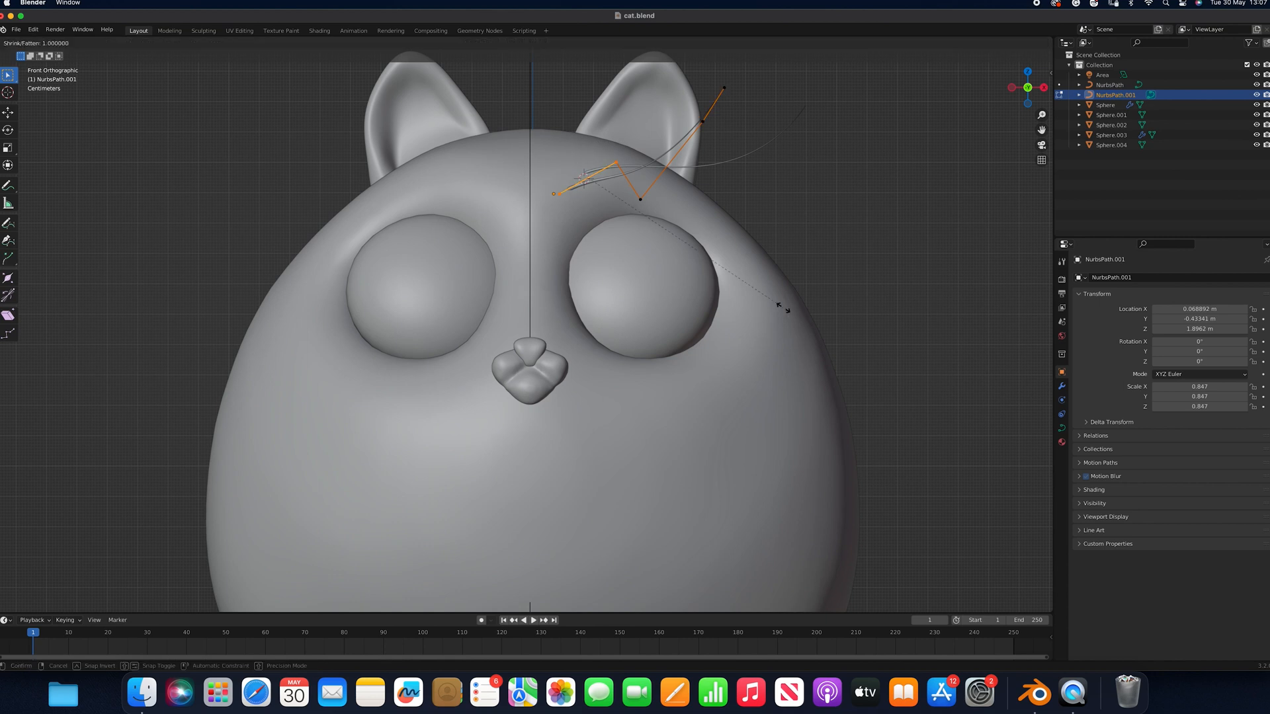
left_click(718, 255)
key("Tab")
left_click(888, 277)
Duplicate the second whisker, scale the copy down to 0.415 and move it along X to 0.13483 m
left_click(651, 167)
key("shift+d")
right_click(750, 152)
key("s")
left_click(730, 175)
key("g")
key("x")
left_click(783, 176)
scroll(794, 182, "up", 2)
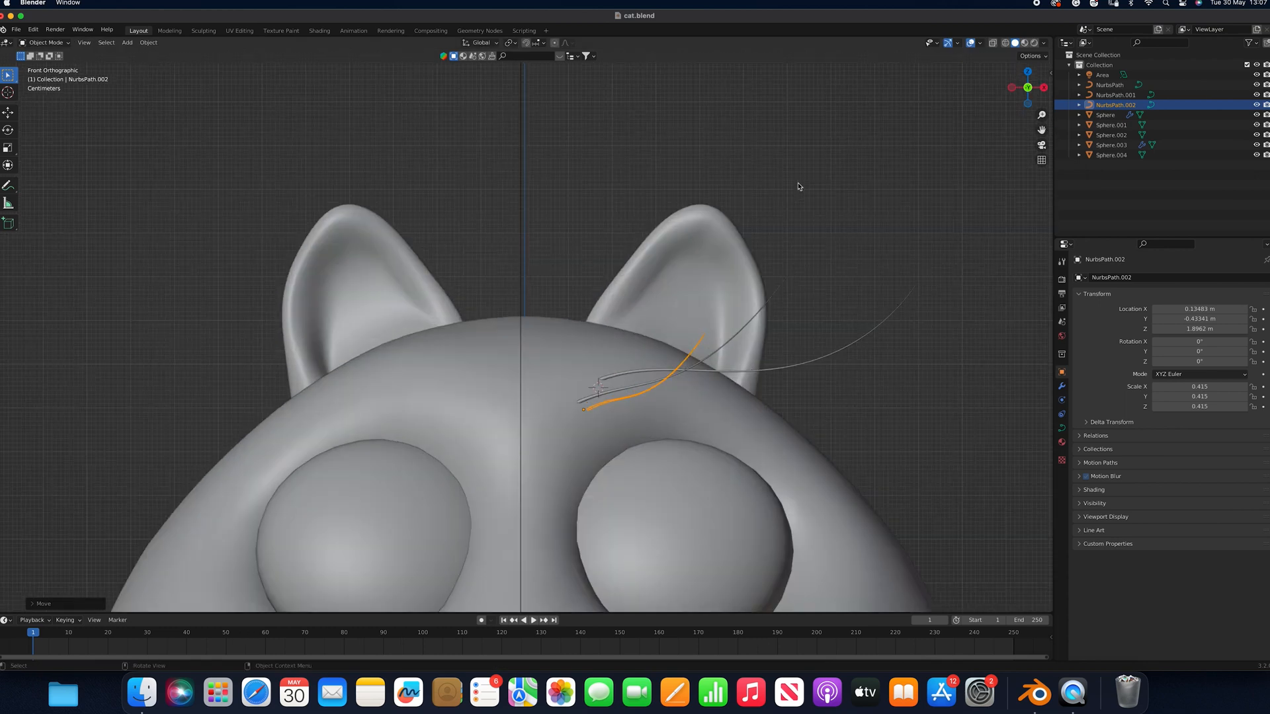
Rotate the short whisker -25.1° around Y and shift it along X to 0.066595 m
scroll(807, 186, "up", 3)
key("r")
left_click(843, 217)
key("g")
key("y")
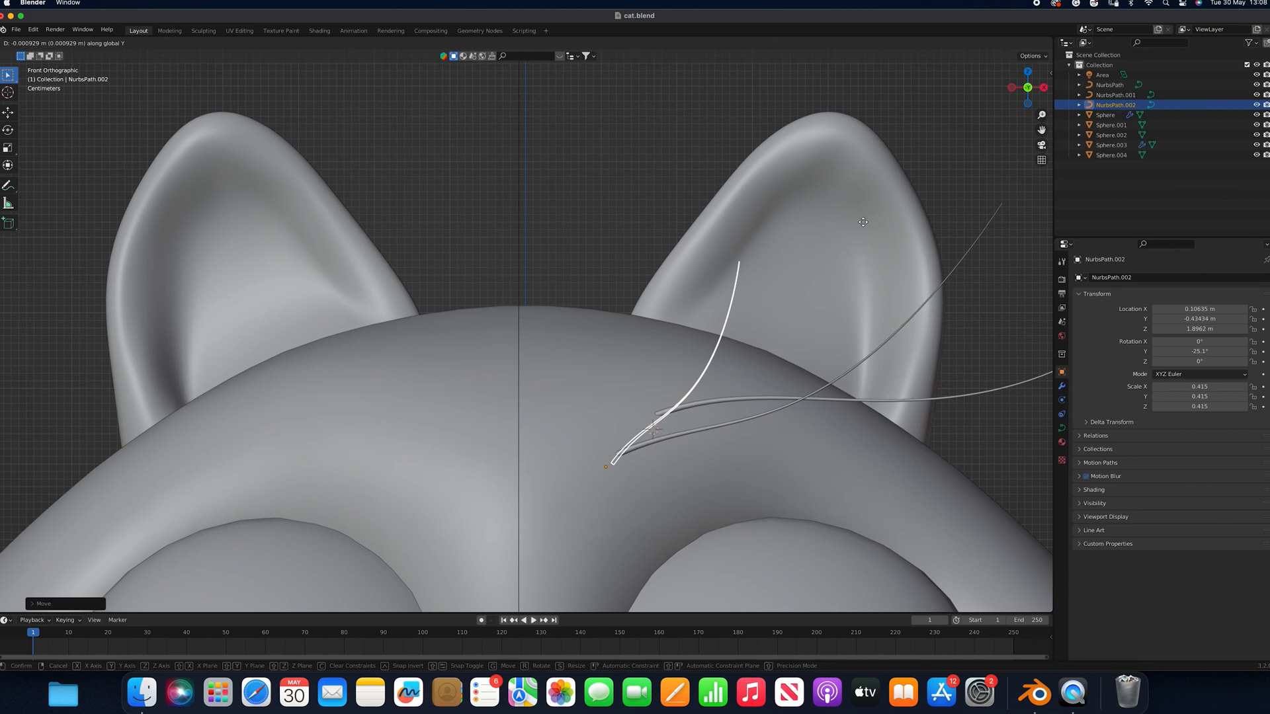
key("Escape")
left_click(575, 176)
left_click(692, 394)
key("g")
key("x")
left_click(832, 401)
Duplicate the short whisker, scale the copy to 0.287 and rotate it 20.8° around Z
key("shift+d")
key("Escape")
key("s")
left_click(778, 323)
key("r")
key("z")
left_click(790, 366)
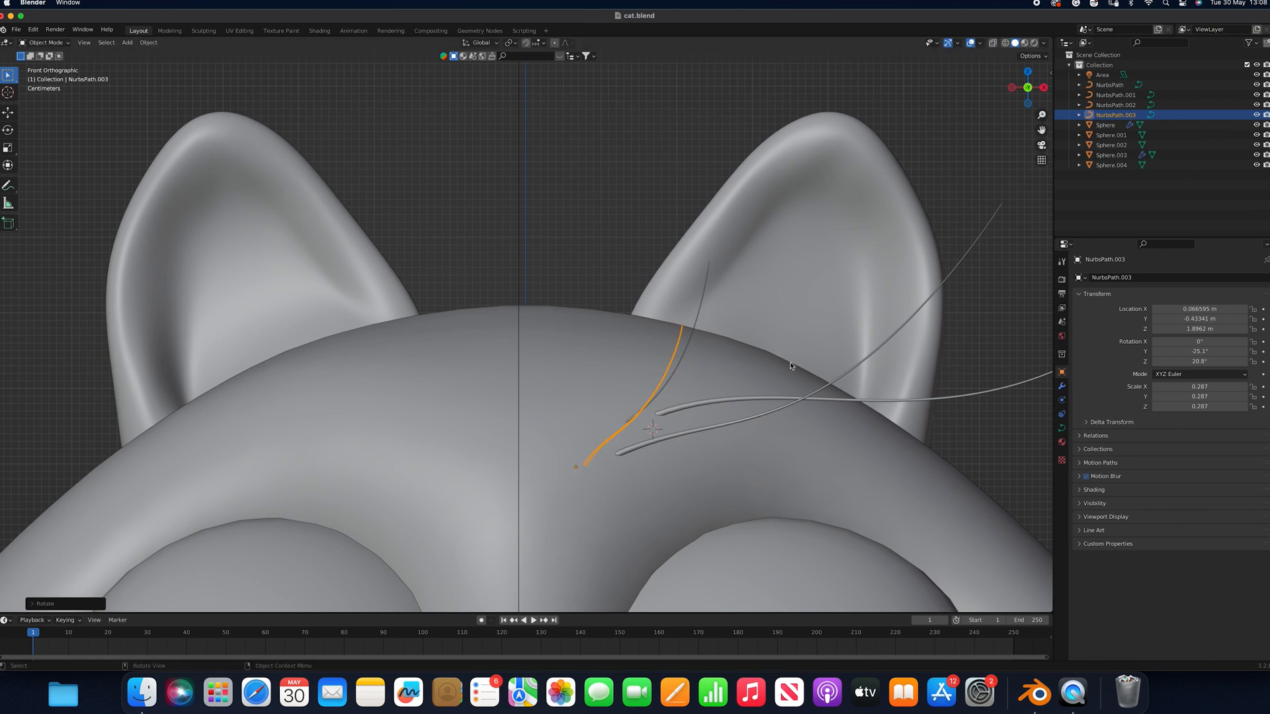
Reposition the smallest whisker along Y so its base sits in the forehead surface
key("g")
key("y")
key("Escape")
left_click(620, 238)
left_click(673, 351)
scroll(720, 408, "up", 5)
key("g")
key("y")
left_click(776, 317)
middle_click_drag(776, 318, 746, 363)
key("g")
key("y")
left_click(867, 317)
Duplicate the 0.415-scale short whisker and move the copy along X to 0.054442 m
left_click(701, 304)
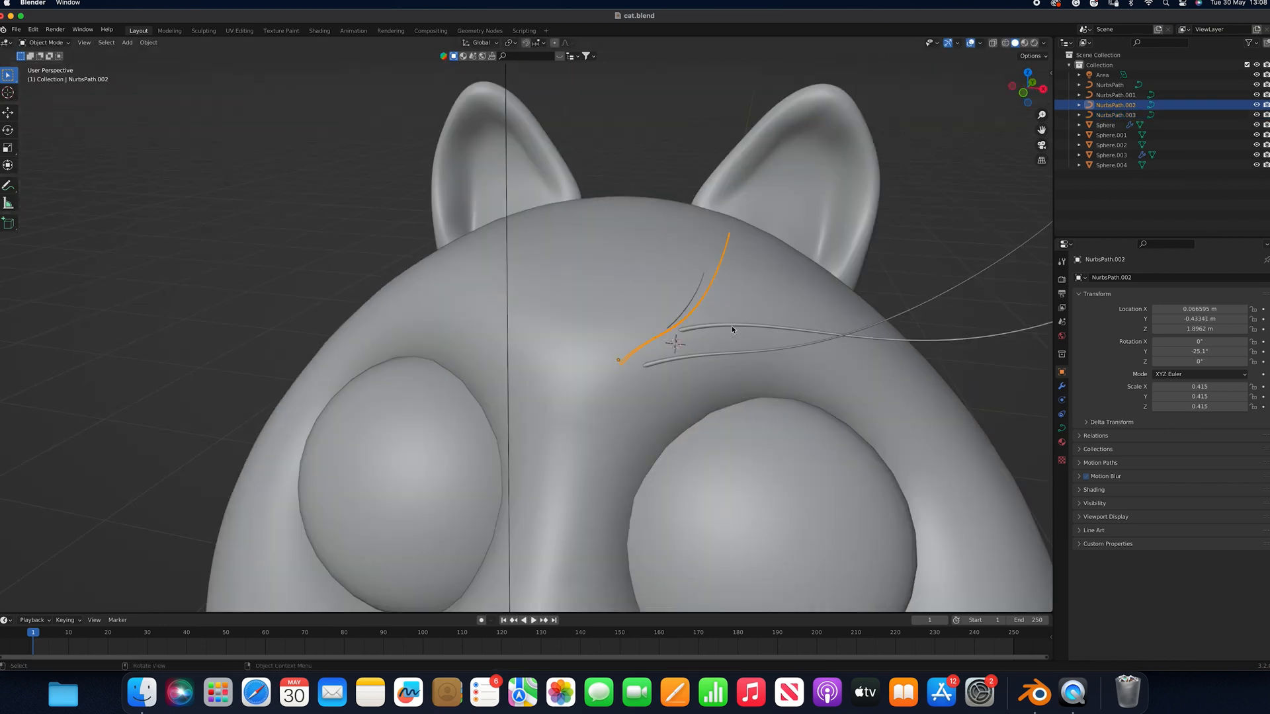
key("shift+d")
key("Escape")
key("g")
key("x")
left_click(760, 309)
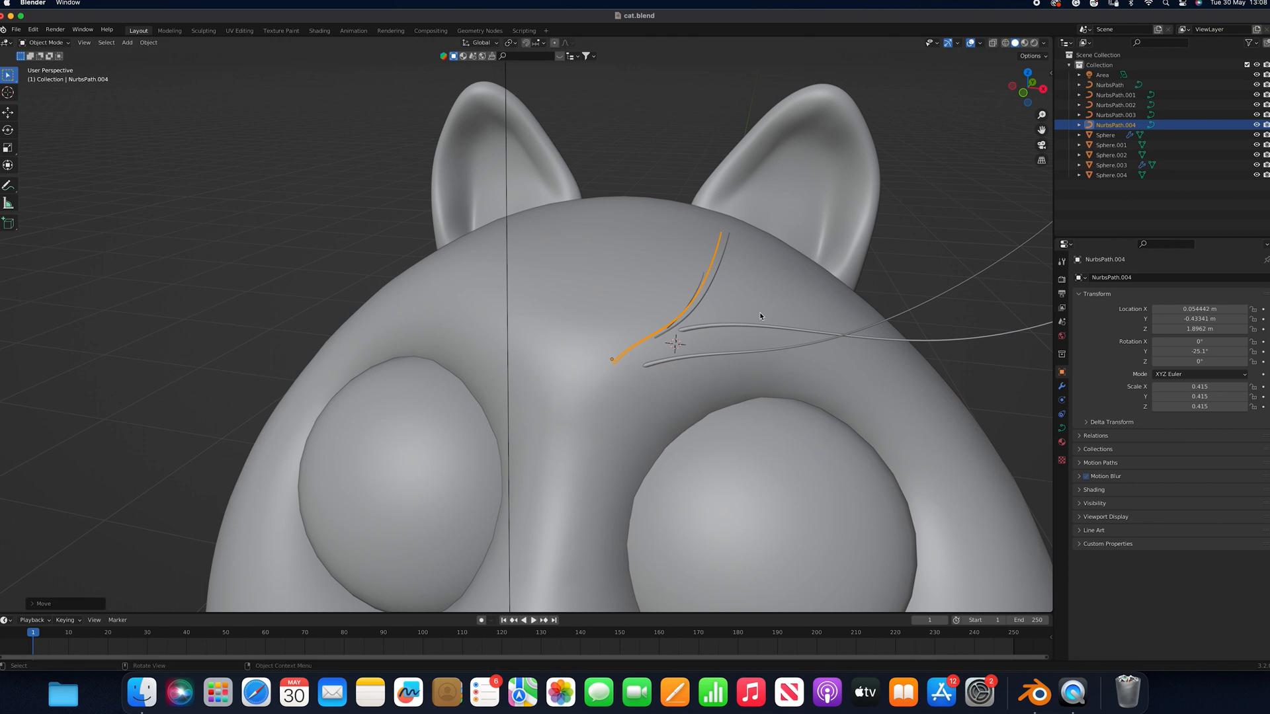
Rotate the newest 0.415-scale forehead whisker around X and then Y, to about 67.2°, -48.7° and -28.5°
middle_click_drag(760, 308, 820, 347)
key("r")
key("x")
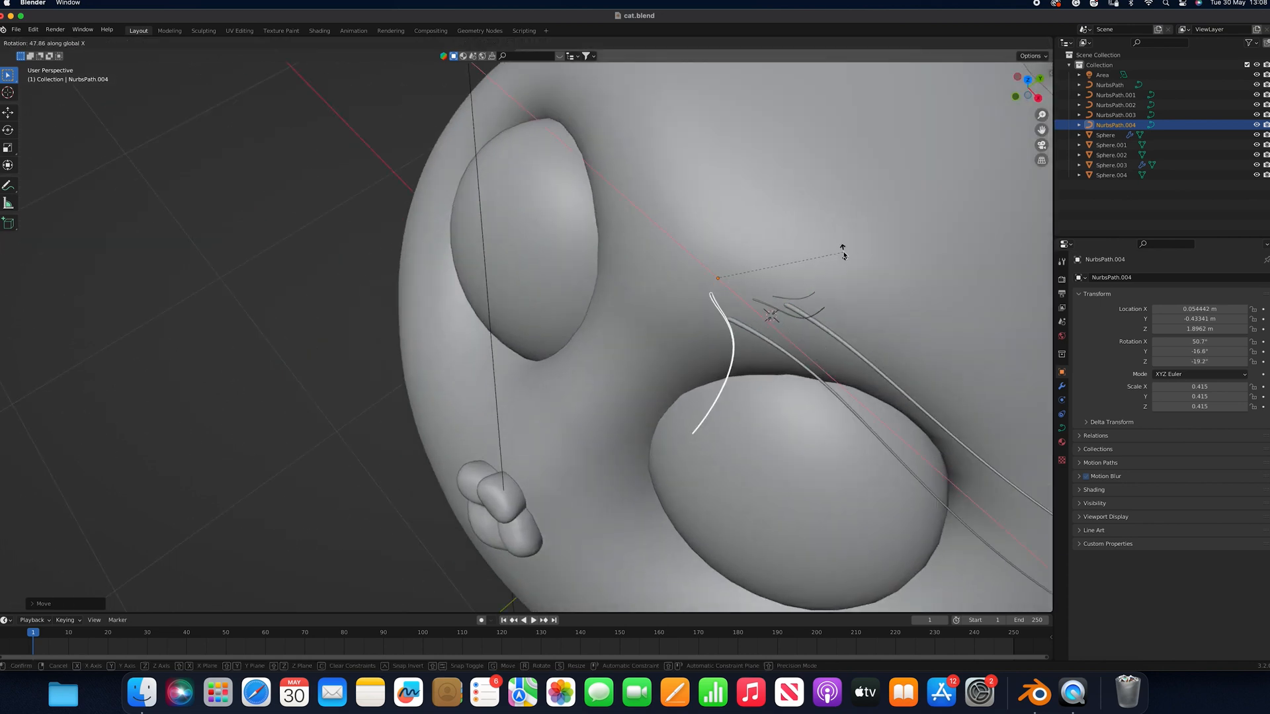
left_click(827, 261)
left_click(1015, 97)
key("r")
key("z")
key("y")
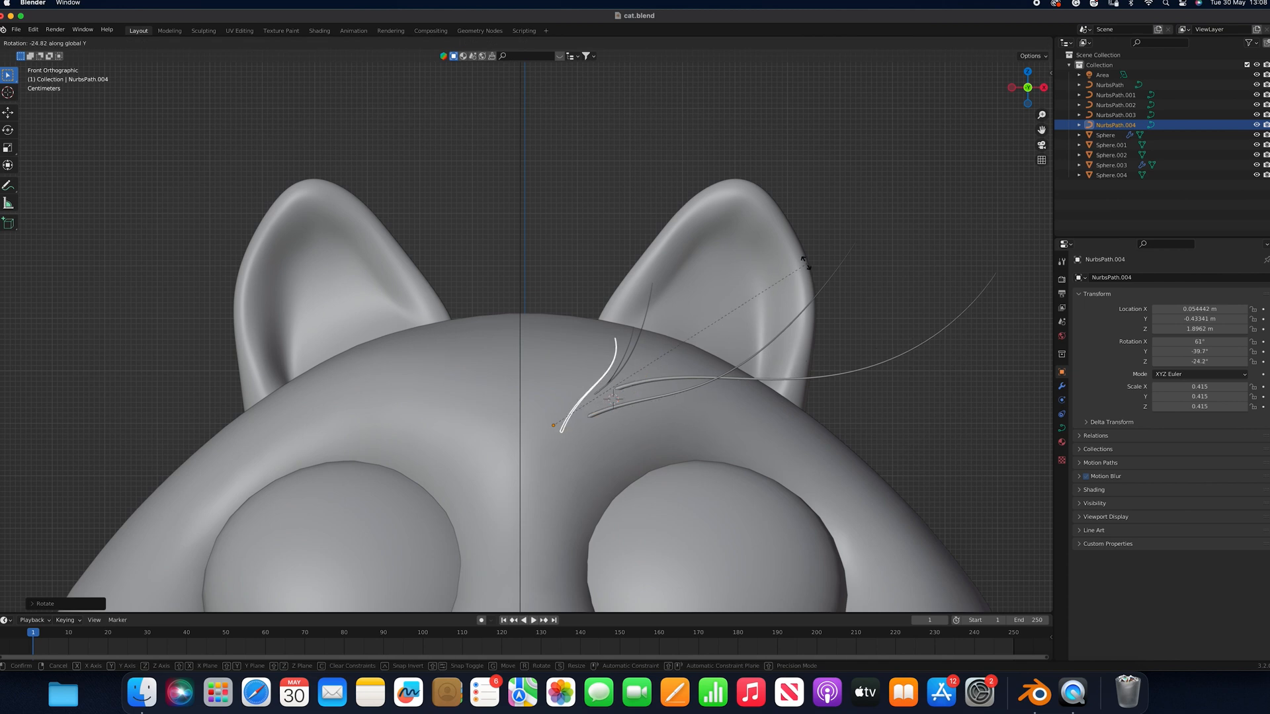
left_click(803, 260)
Preview the whole cat from the front in rendered shading with the body's hair particles shown in the viewport
scroll(811, 269, "left", 10)
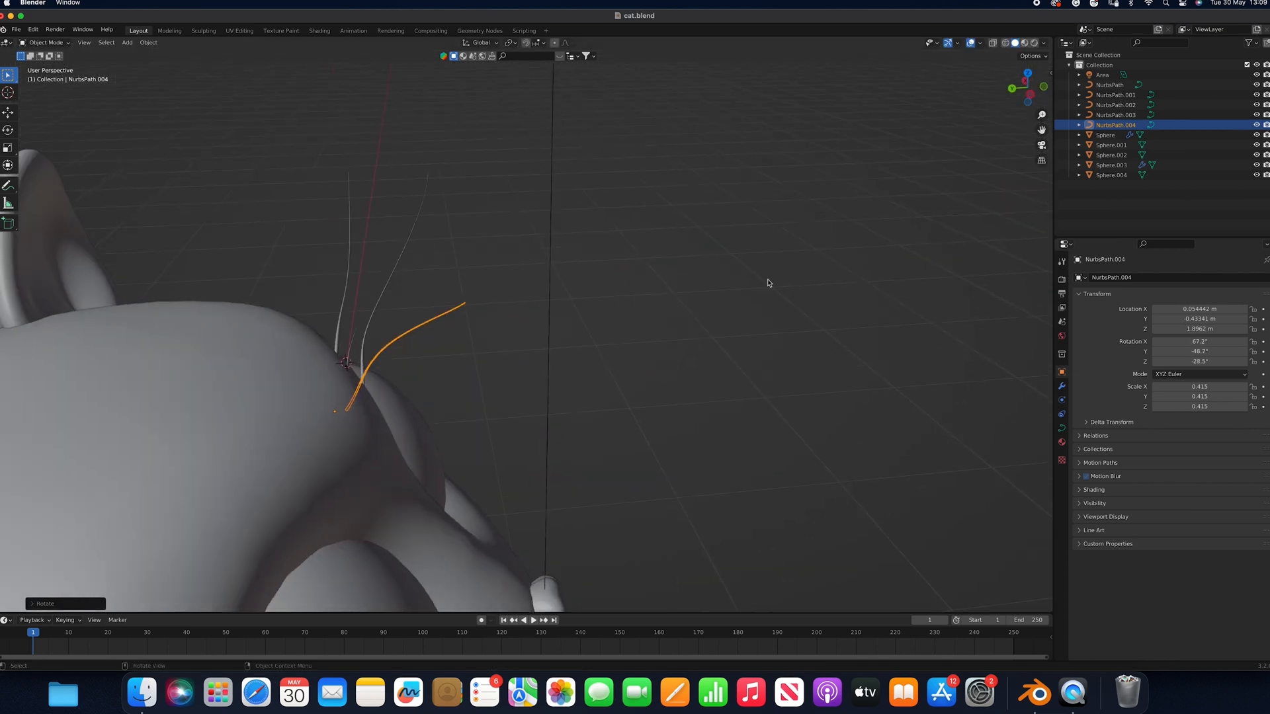
scroll(874, 289, "right", 10)
left_click(1028, 94)
left_click_drag(1042, 130, 1050, 65)
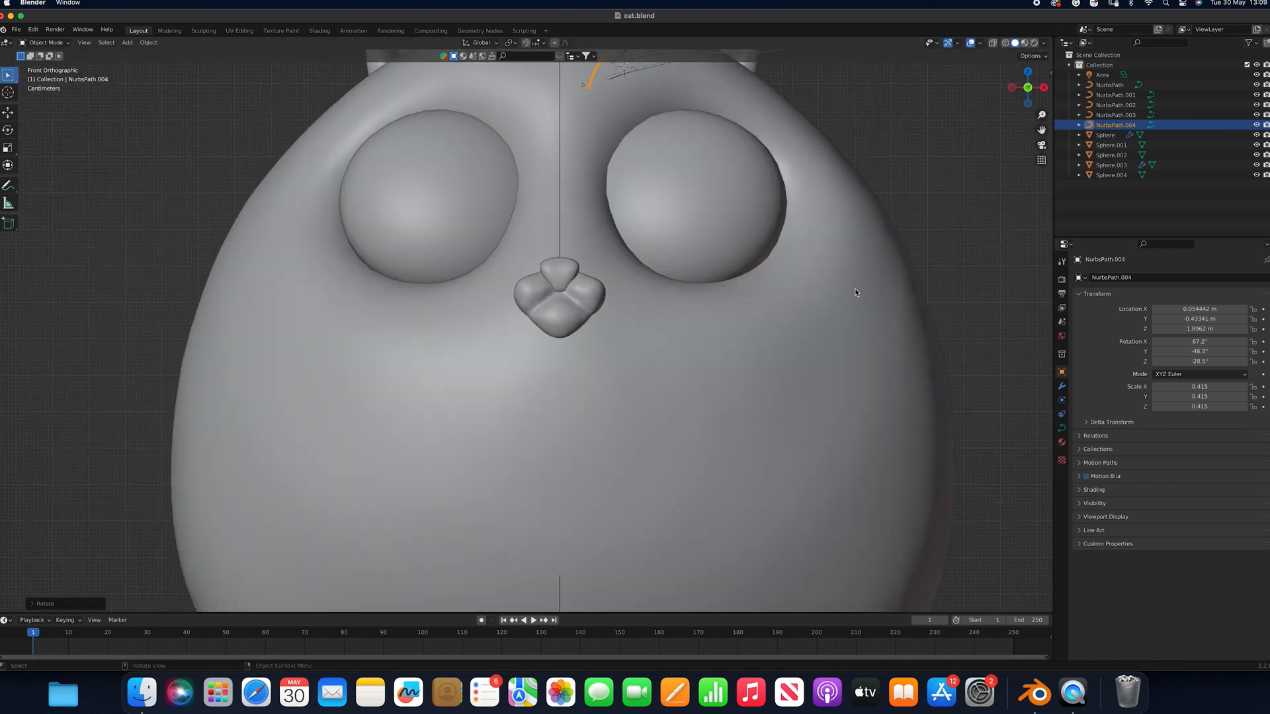
scroll(857, 296, "down", 3)
left_click(991, 376)
left_click(1035, 43)
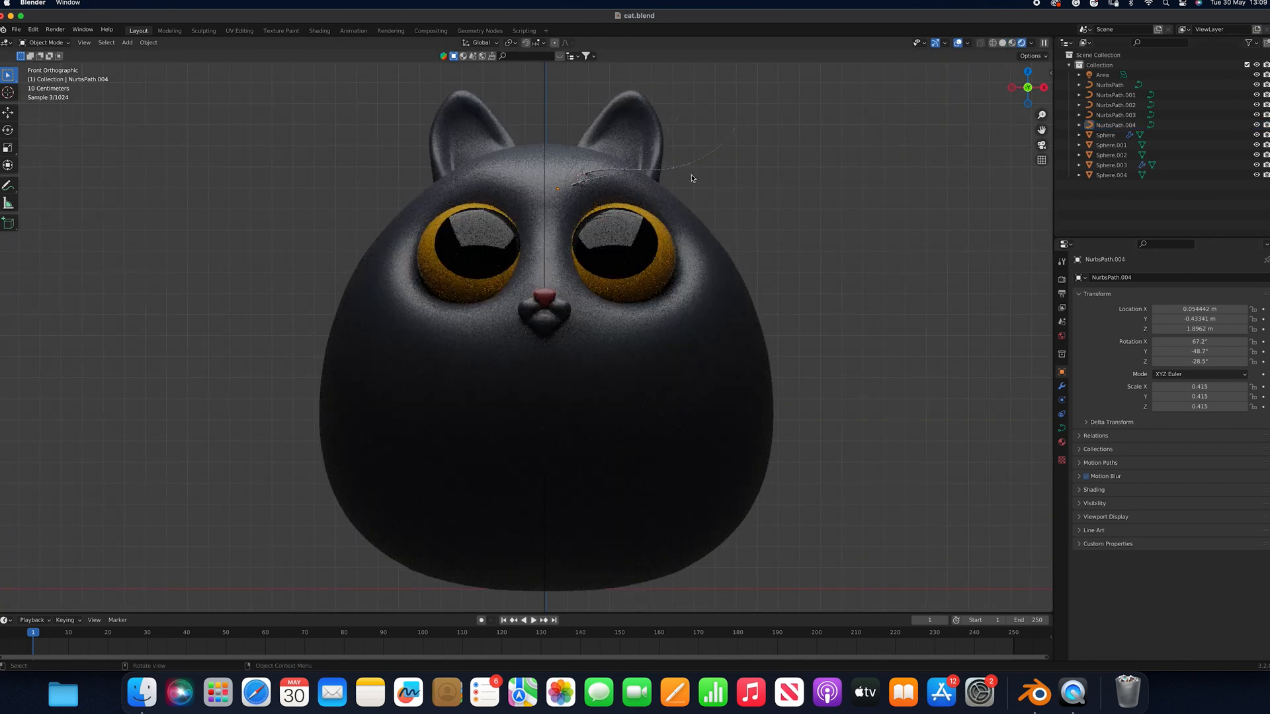
left_click(596, 194)
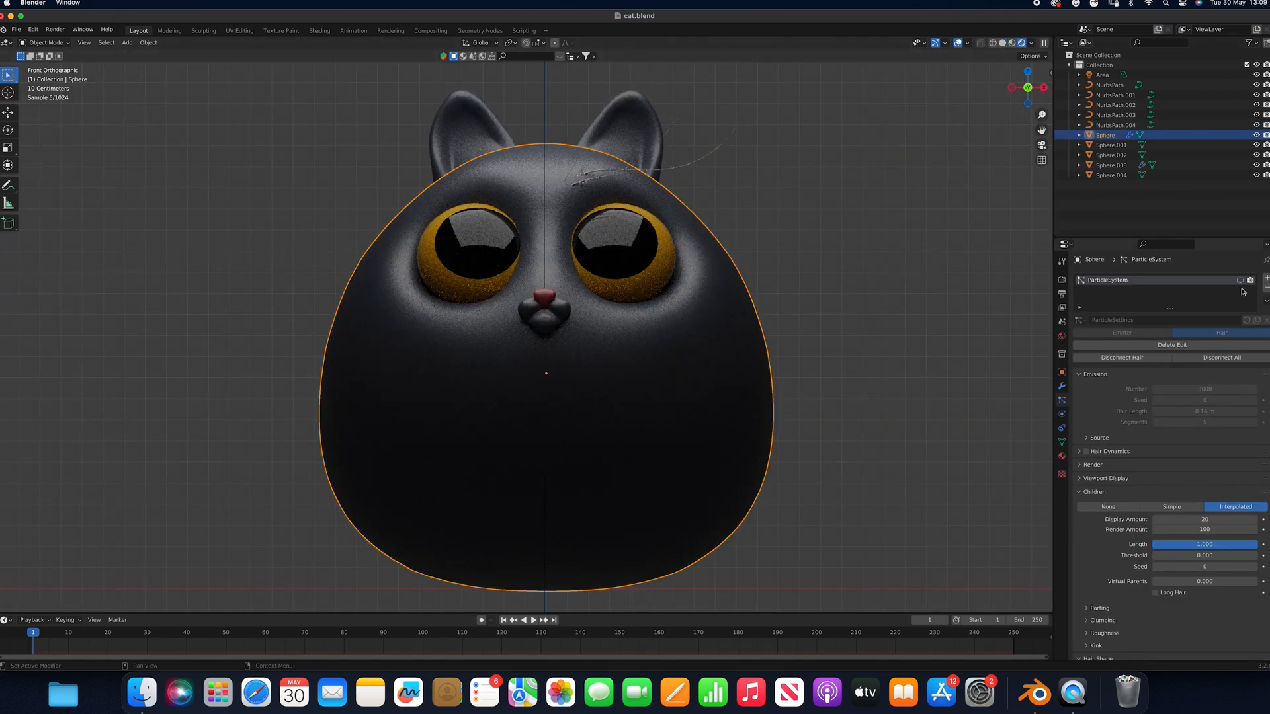
left_click(849, 279)
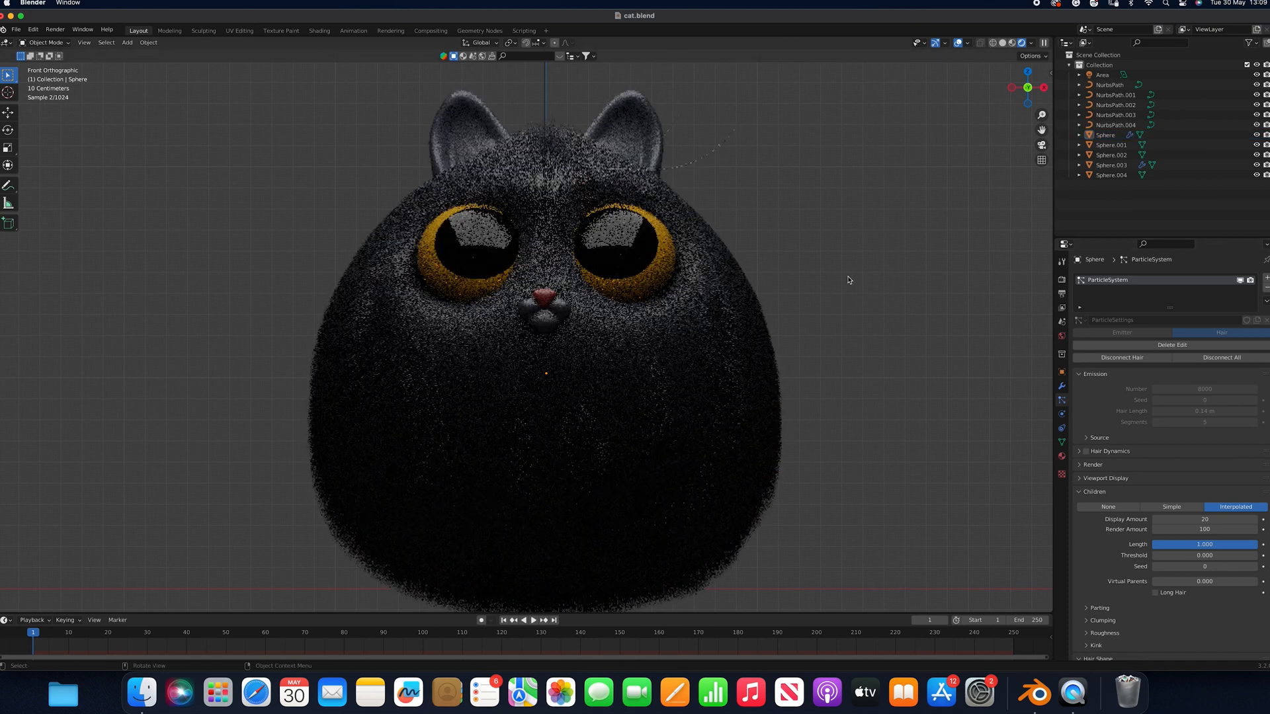
Darken the whisker material's base color to HSV 0.919, 0.104, 0.062 and set its alpha to 0.907
left_click(670, 169)
left_click(1061, 442)
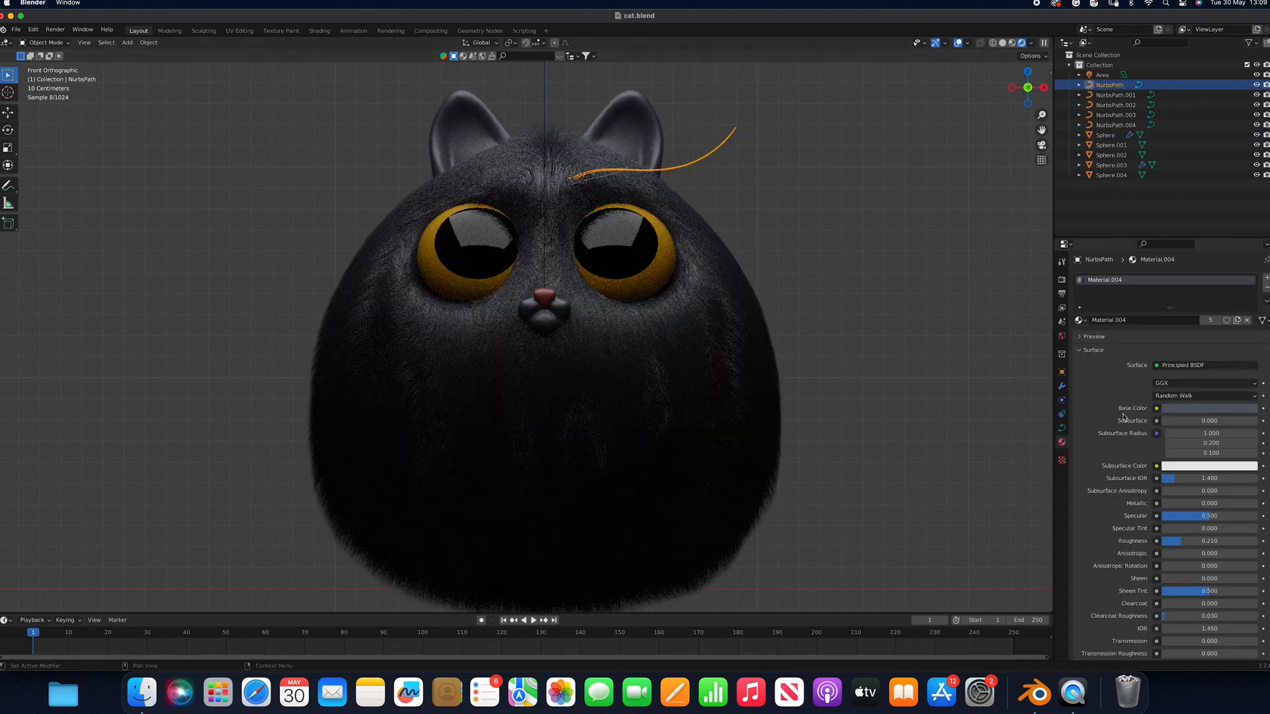
left_click(1210, 408)
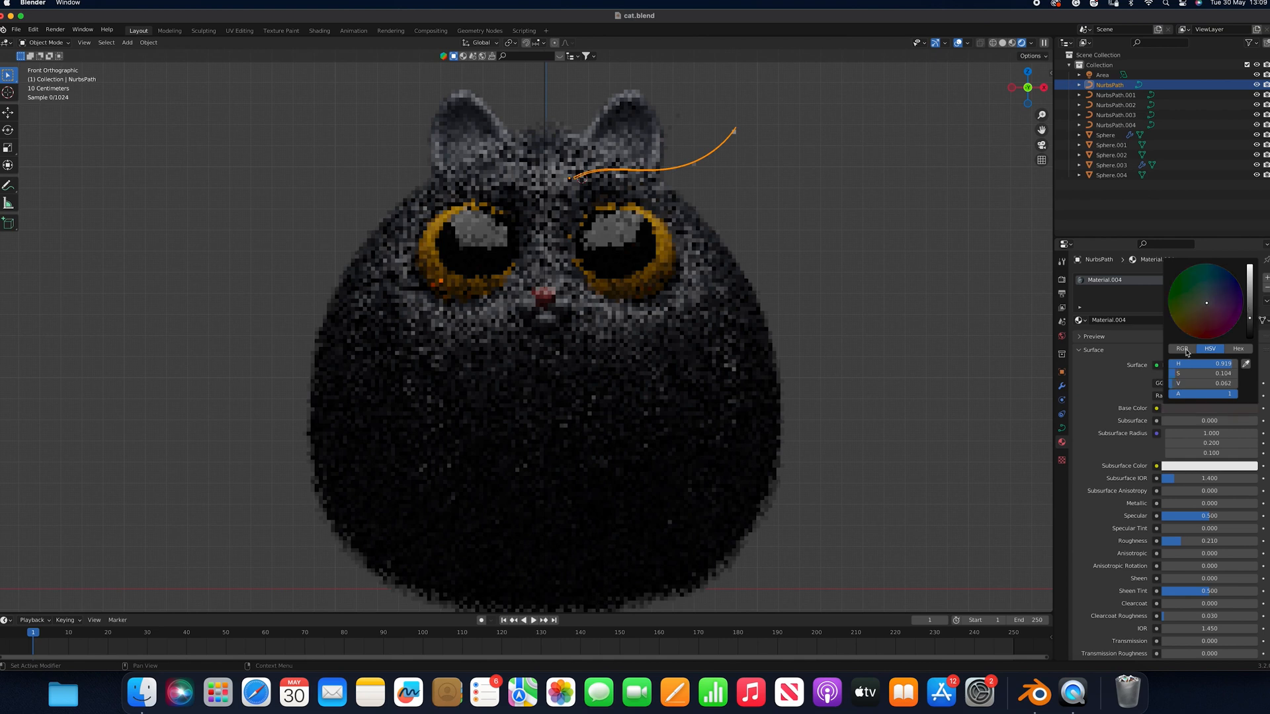
scroll(1190, 549, "down", 5)
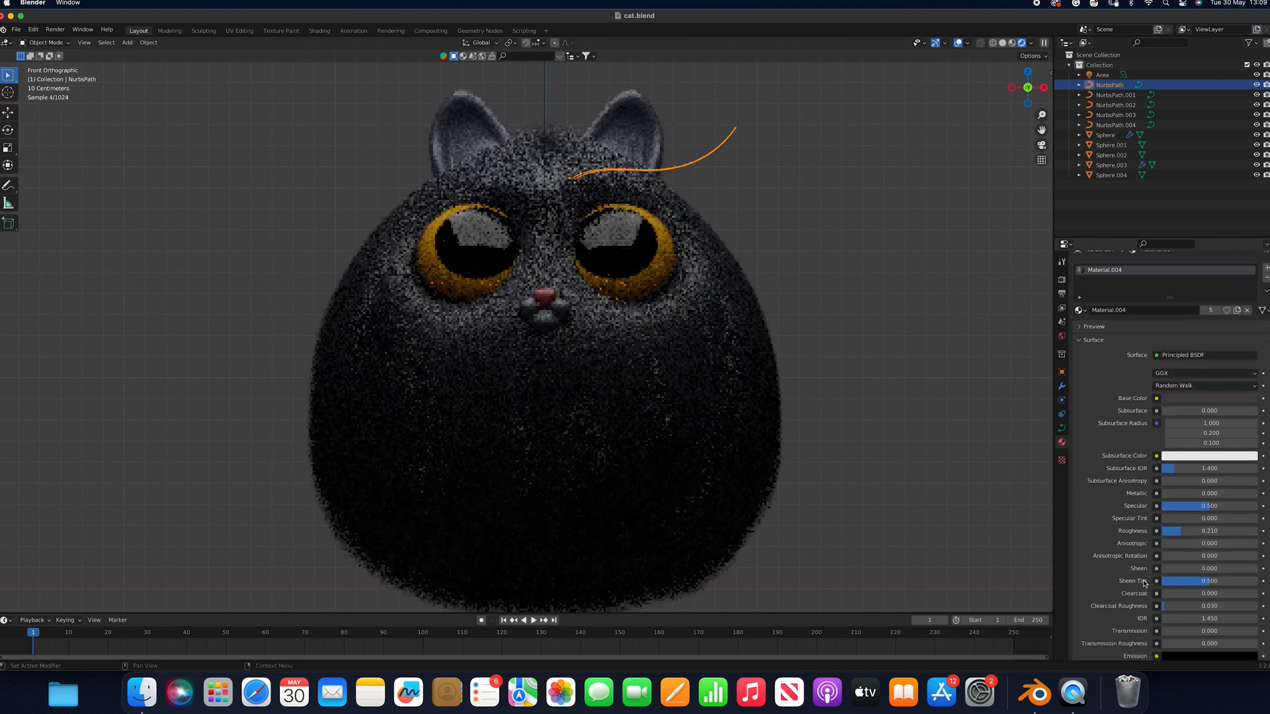
left_click_drag(1253, 577, 1244, 577)
left_click(969, 377)
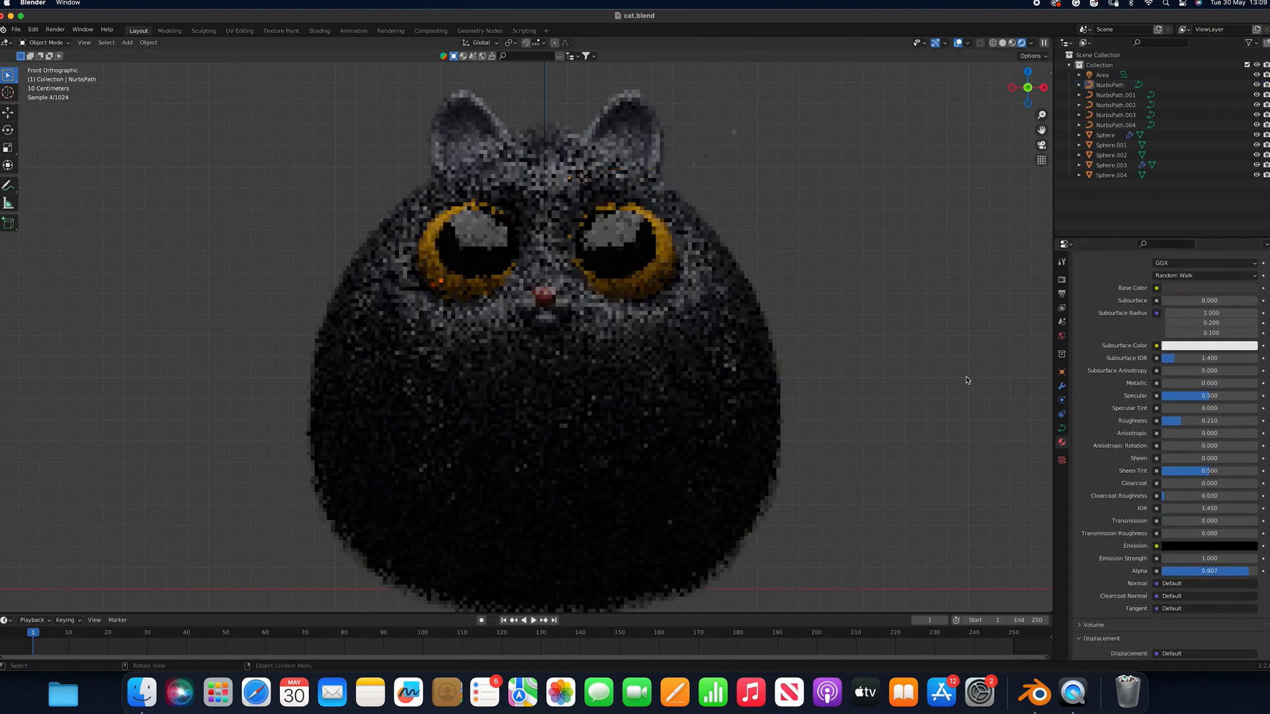
Return to solid shading and hide the body's hair particle system in the viewport
left_click(681, 165)
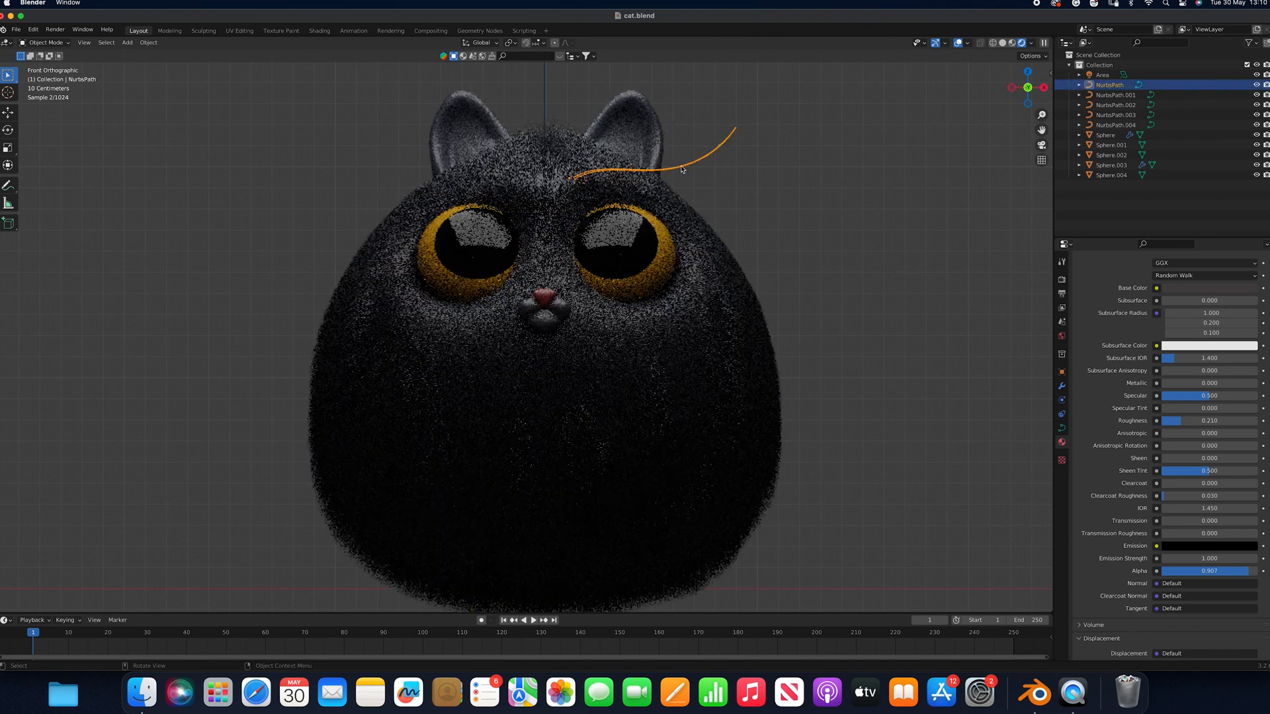
left_click(940, 306)
left_click(695, 168)
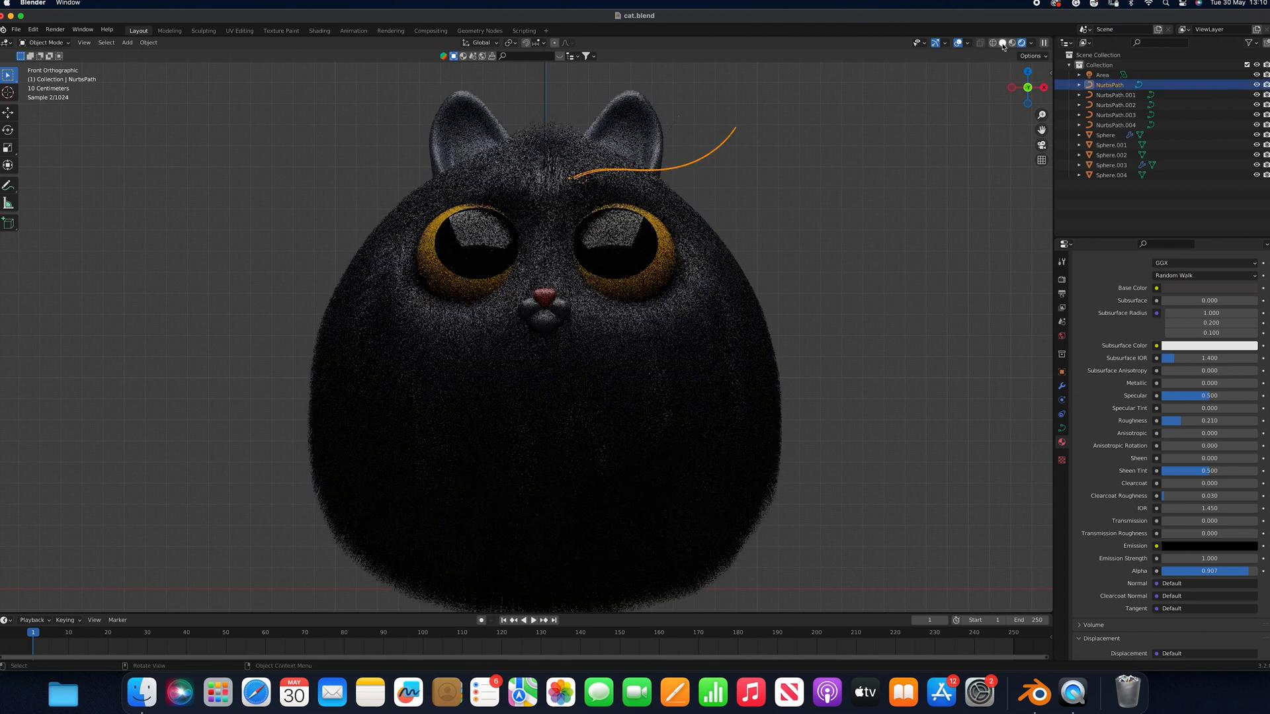
left_click(1003, 43)
left_click(655, 434)
left_click(1062, 399)
scroll(1155, 350, "up", 3)
scroll(1155, 349, "up", 2)
left_click(1249, 279)
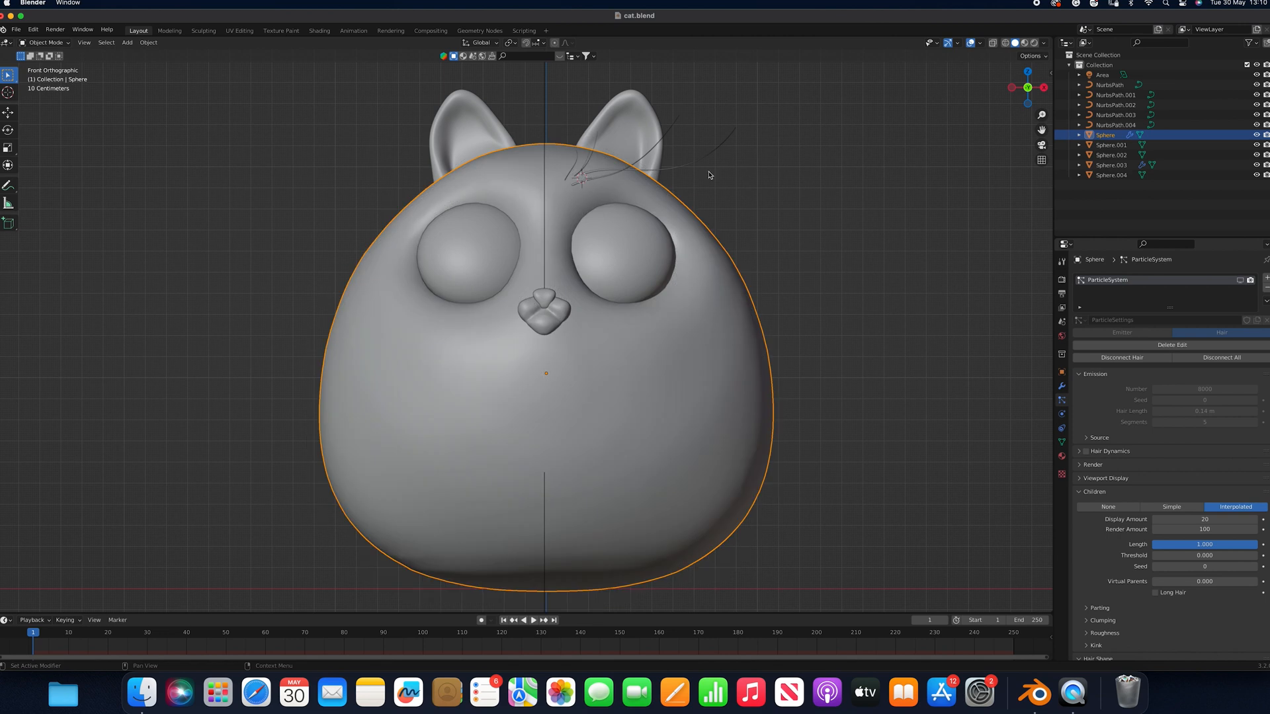
Duplicate the longest forehead whisker and move the copy beside the nose, to X 0.033282 m and Z 1.3003 m
left_click(709, 169)
key("shift+d")
right_click(716, 186)
key("g")
key("z")
left_click(864, 320)
key("g")
key("x")
left_click(845, 312)
Shift all of the muzzle whisker's control points along Y, then select the control points at its outer end
key("Tab")
scroll(820, 301, "up", 2)
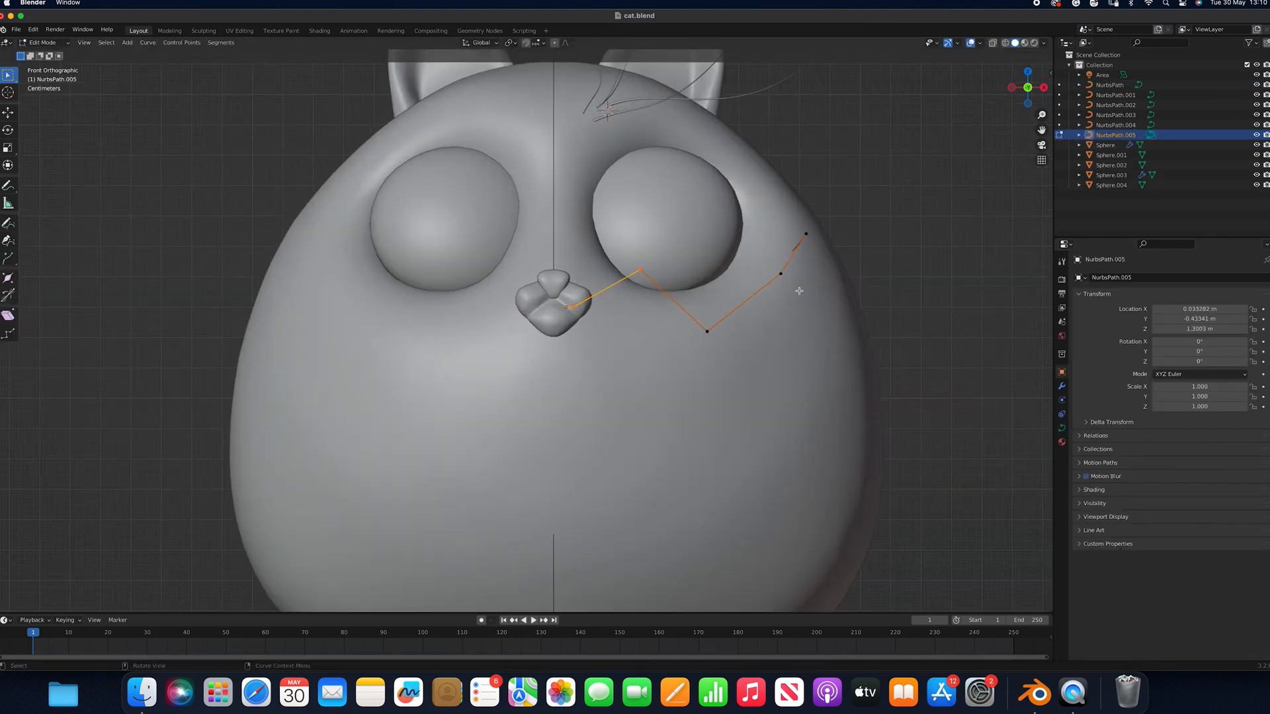
key("a")
key("g")
key("y")
left_click(840, 179)
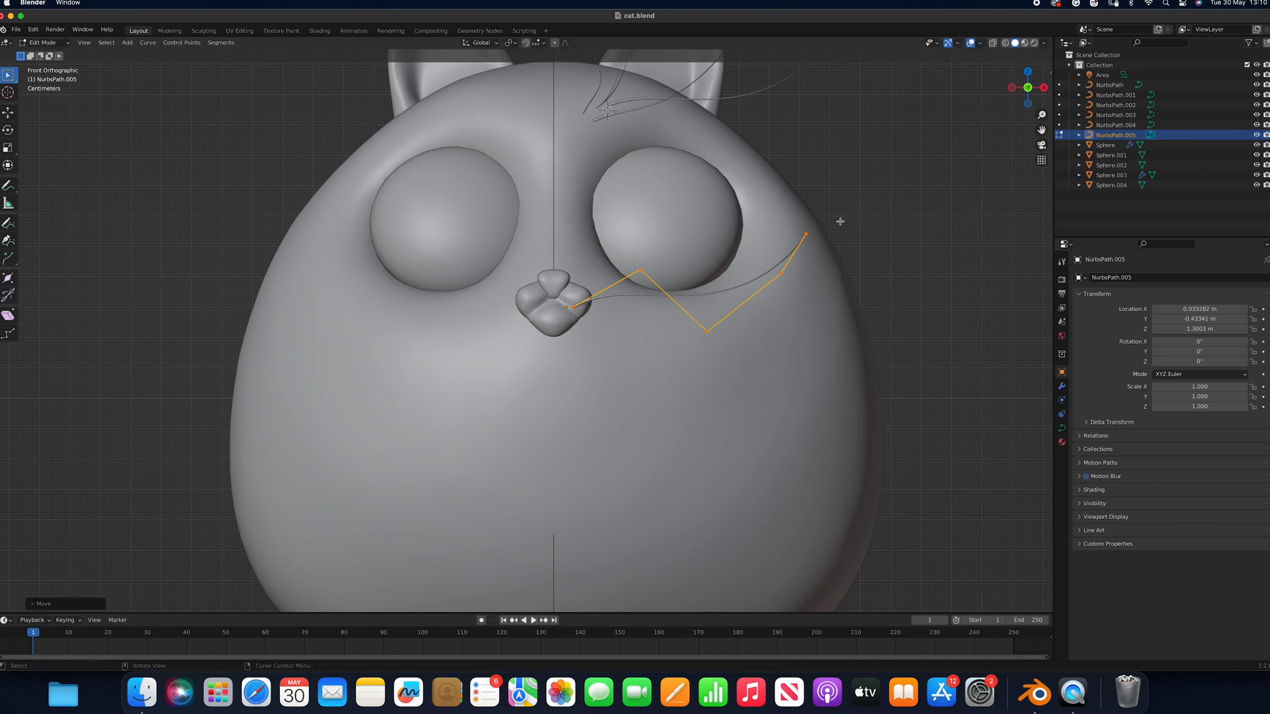
left_click_drag(825, 223, 696, 346)
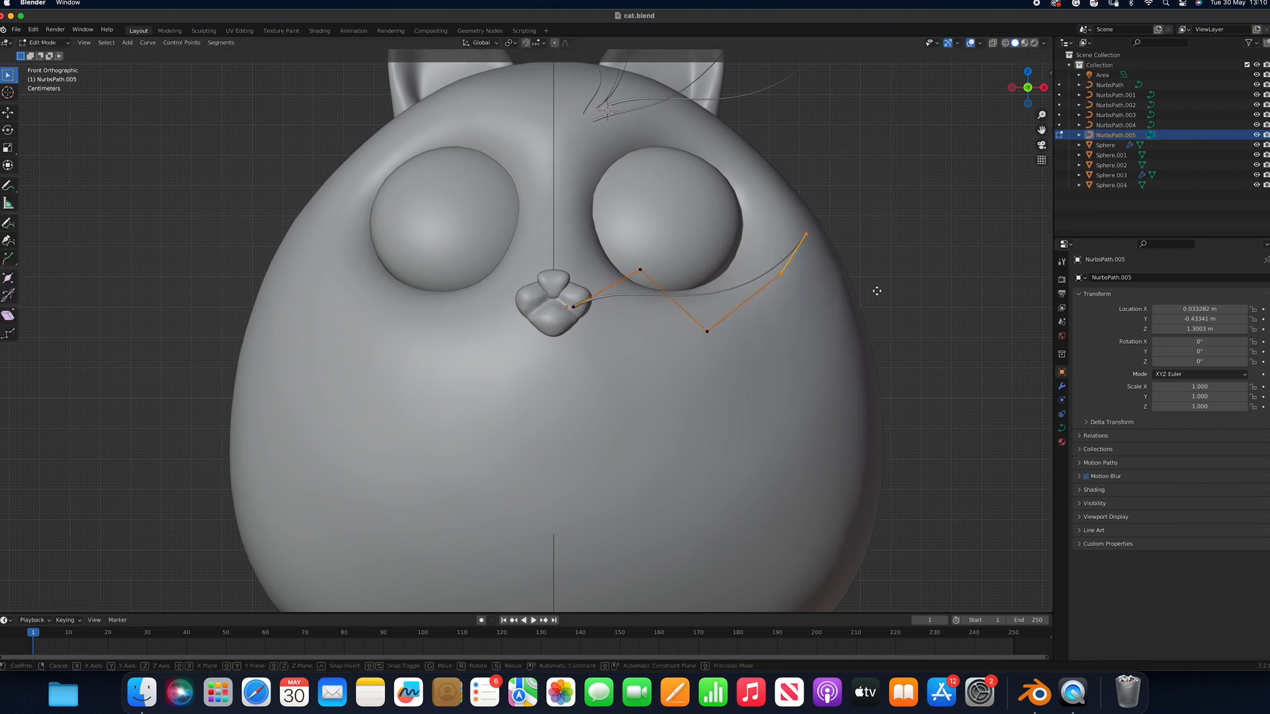
key("r")
key("x")
key("y")
key("Escape")
Bend the muzzle whisker's outer end downward and raise its middle by moving control points along Z, then shift the outer points along X
key("g")
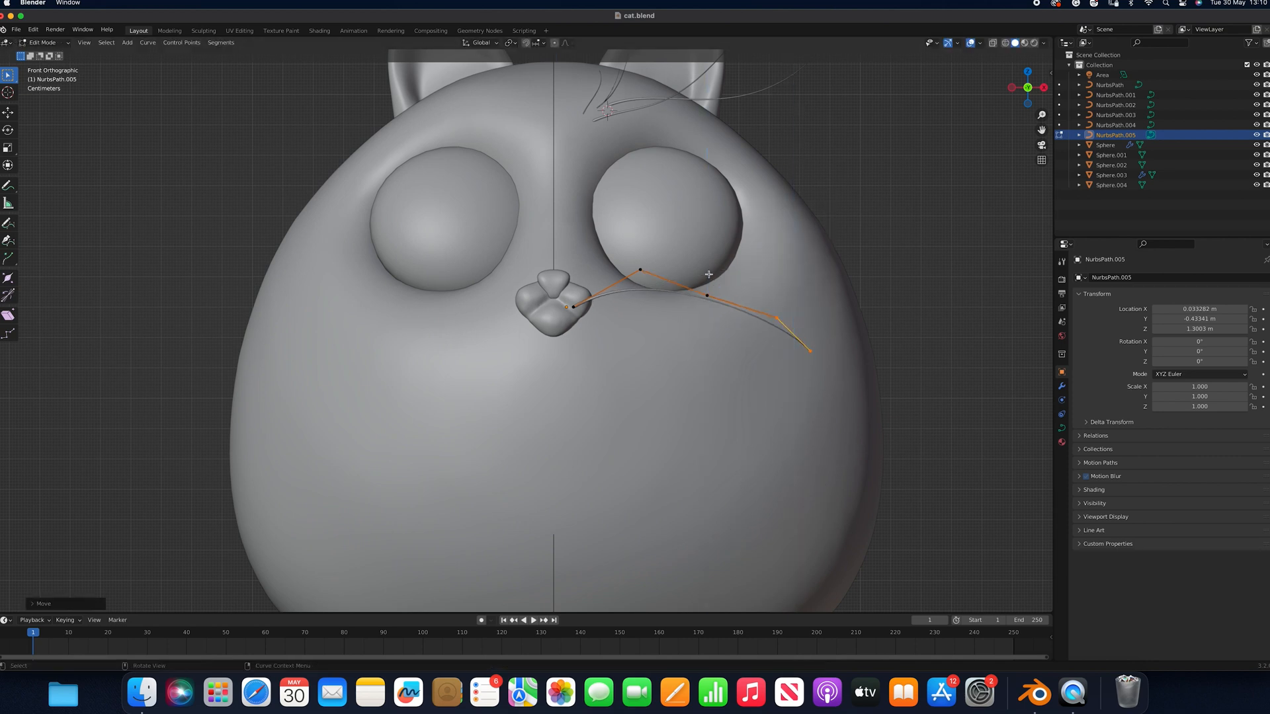
key("z")
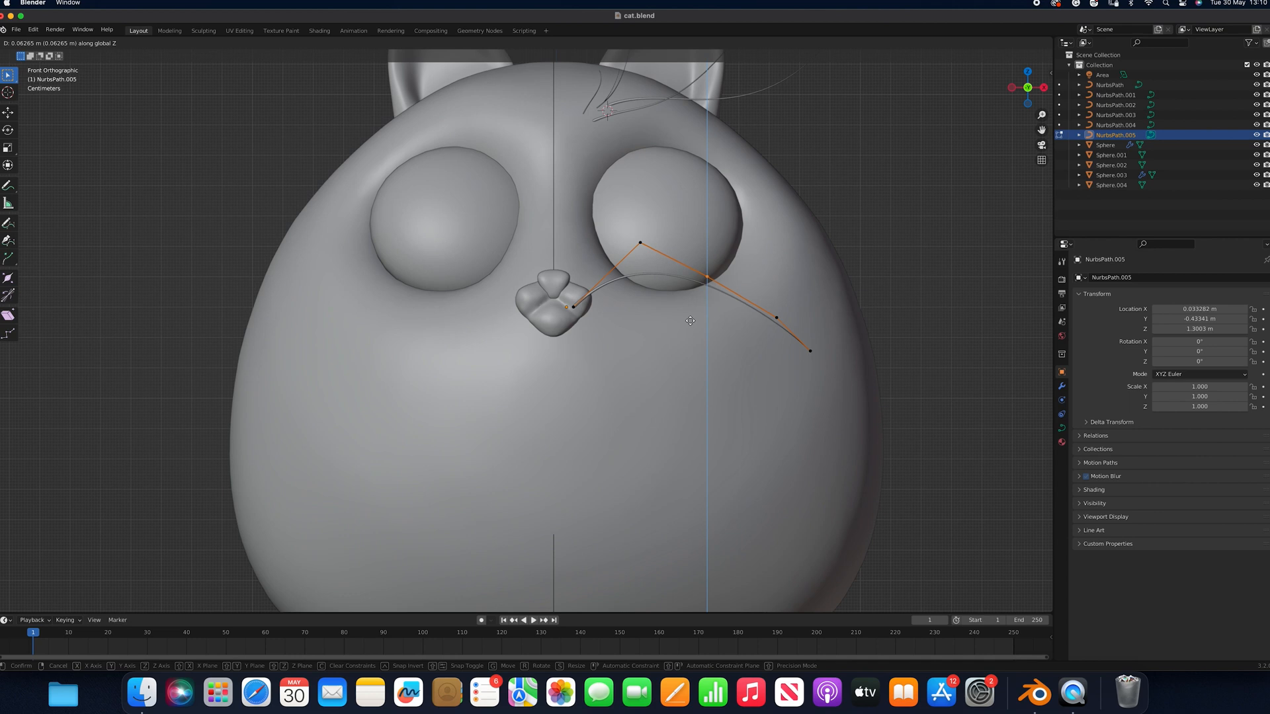
left_click(855, 327)
left_click_drag(867, 290, 770, 405)
key("g")
key("x")
left_click(727, 424)
Adjust the whisker's outer control points along Z and X to finish a gentle S-curve with a flattened tip
left_click_drag(793, 331, 737, 387)
key("g")
key("z")
left_click(835, 422)
key("g")
key("x")
left_click(864, 421)
key("Tab")
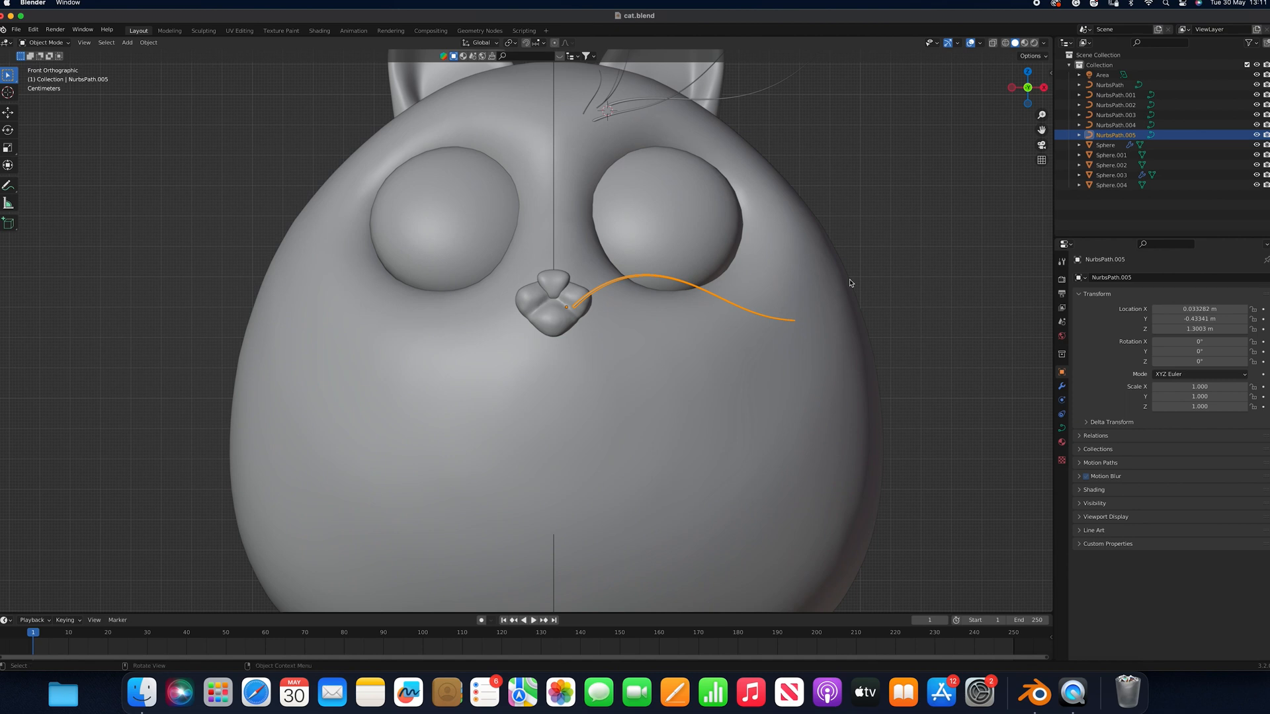
Move the muzzle whisker along Y to -0.35178 m and scale it to 0.775
middle_click_drag(850, 283, 864, 374)
key("g")
key("y")
left_click(864, 376)
scroll(864, 377, "up", 6)
scroll(919, 317, "down", 3)
key("KP_1")
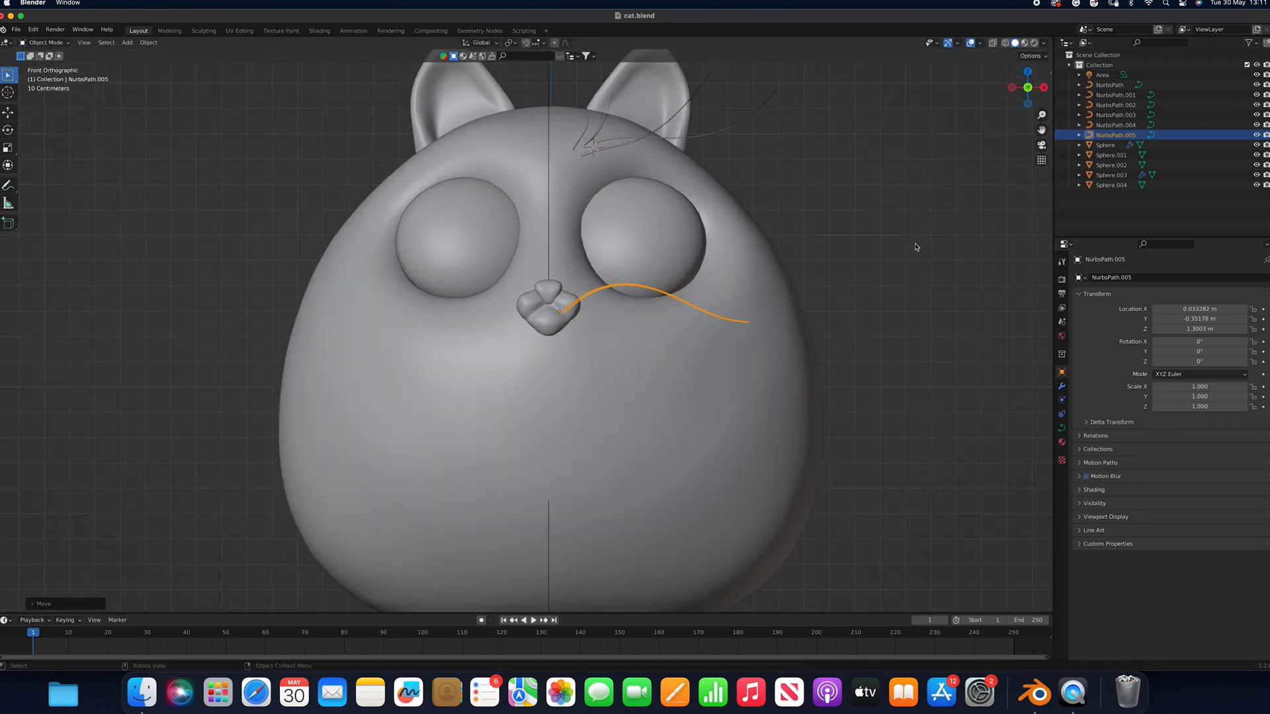
key("s")
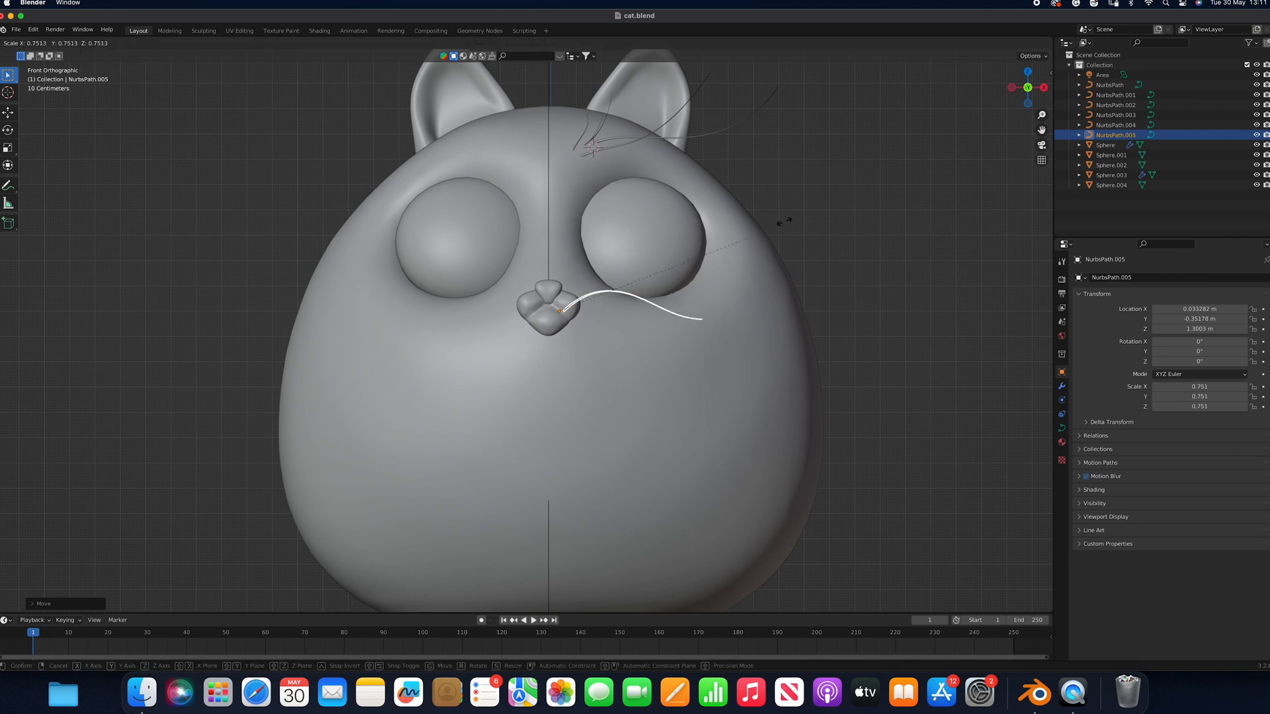
left_click(800, 217)
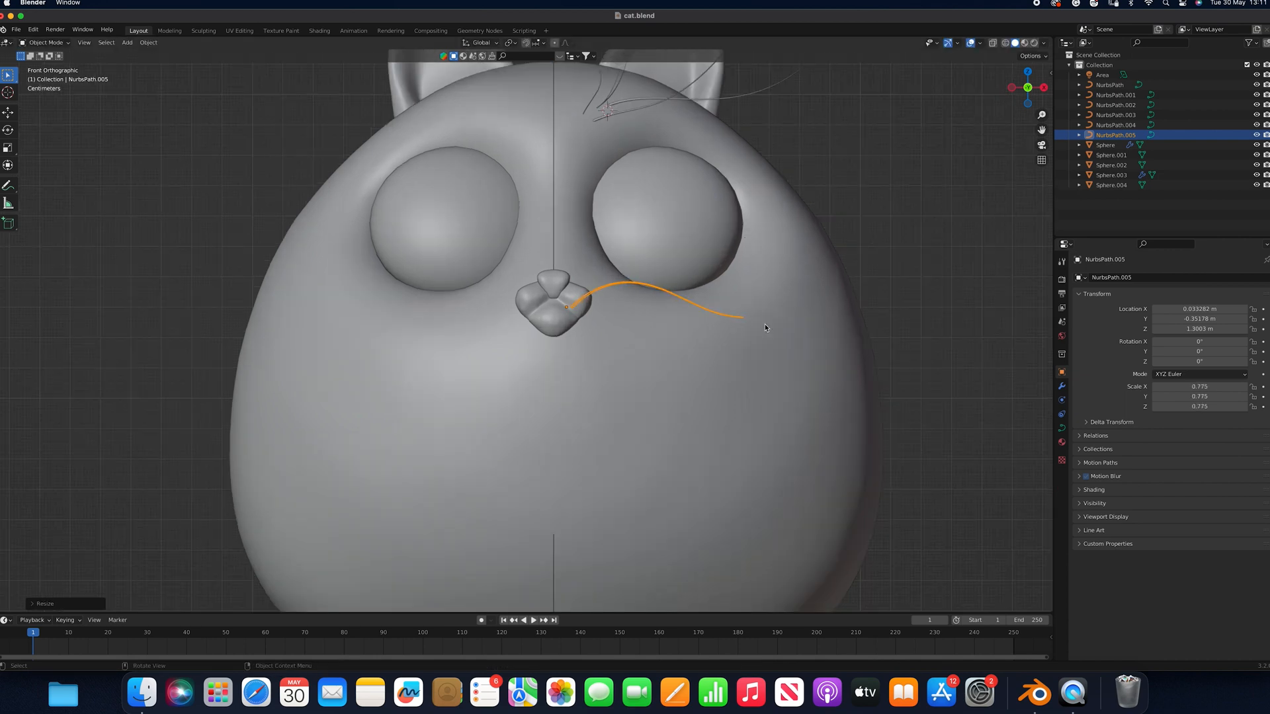
Duplicate the muzzle whisker in place and move the copy along Y
key("shift+d")
right_click(827, 277)
middle_click_drag(827, 278, 833, 324)
key("g")
key("y")
left_click(714, 269)
Select the original muzzle whisker and move it along Y to -0.47468 m
middle_click_drag(714, 269, 742, 292)
left_click(615, 213)
key("g")
key("y")
left_click(734, 300)
Lower the original muzzle whisker along Z to 1.2773 m and scale it down to 0.572
left_click(1037, 98)
key("g")
key("z")
left_click(838, 265)
scroll(702, 326, "up", 2)
key("s")
left_click(815, 284)
Move the 0.572-scale muzzle whisker along Y to -0.59153 m
key("Tab")
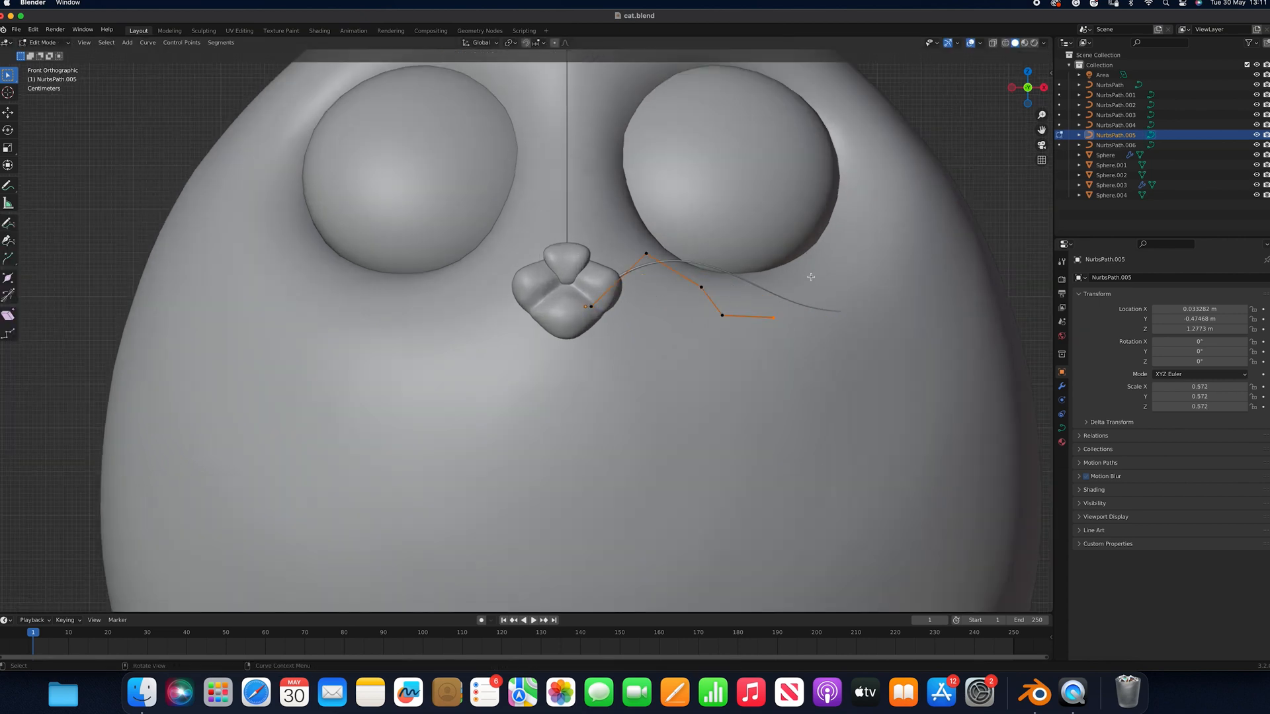
key("Tab")
middle_click_drag(811, 277, 813, 340)
key("g")
key("y")
left_click(734, 320)
middle_click_drag(734, 320, 788, 340)
Reshape the 0.572-scale muzzle whisker by moving its control points along Z
key("Tab")
key("KP_1")
scroll(800, 299, "up", 2)
left_click_drag(713, 353, 711, 353)
key("g")
key("z")
left_click(813, 370)
key("g")
key("z")
left_click(737, 321)
key("Tab")
Duplicate the reshaped muzzle whisker and scale the copy to 0.405
key("shift+d")
right_click(629, 313)
key("s")
left_click(760, 288)
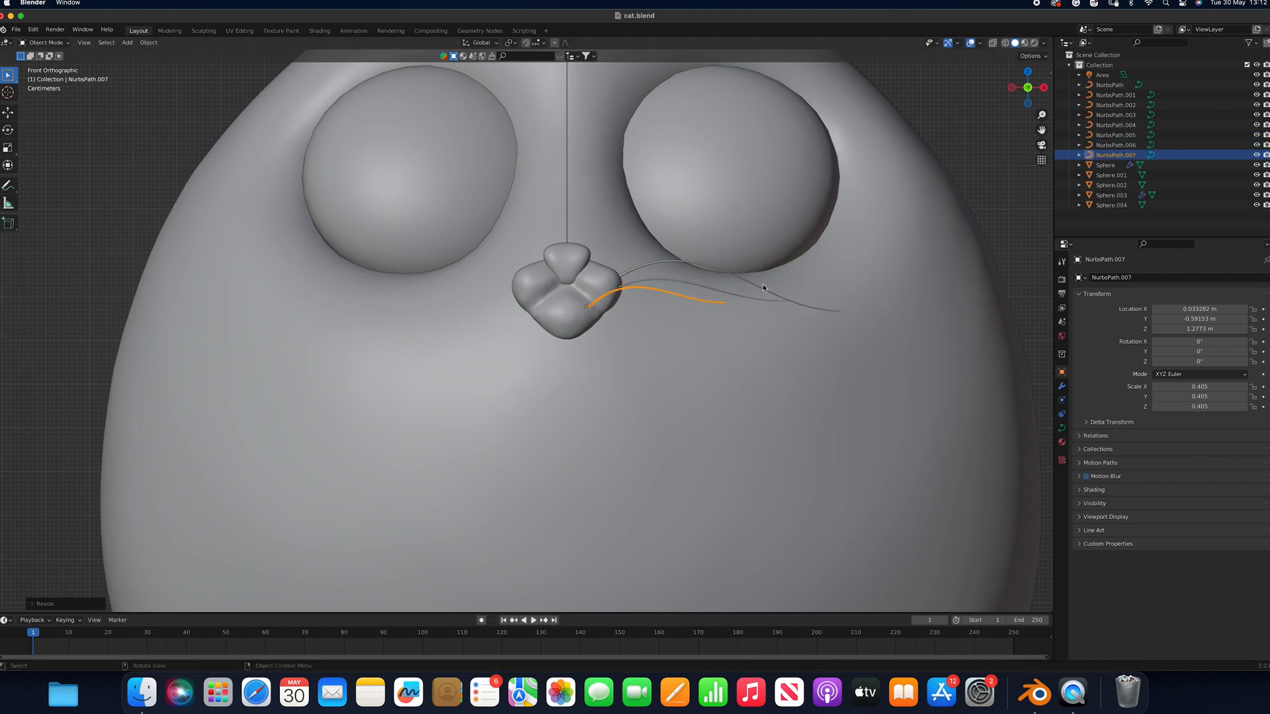
Move the 0.405-scale whisker along Y to -0.66906 m and lower it along Z to 1.2567 m
key("g")
middle_click_drag(762, 287, 797, 324)
key("y")
left_click(806, 354)
key("g")
key("y")
left_click(839, 394)
left_click(1028, 91)
key("g")
key("z")
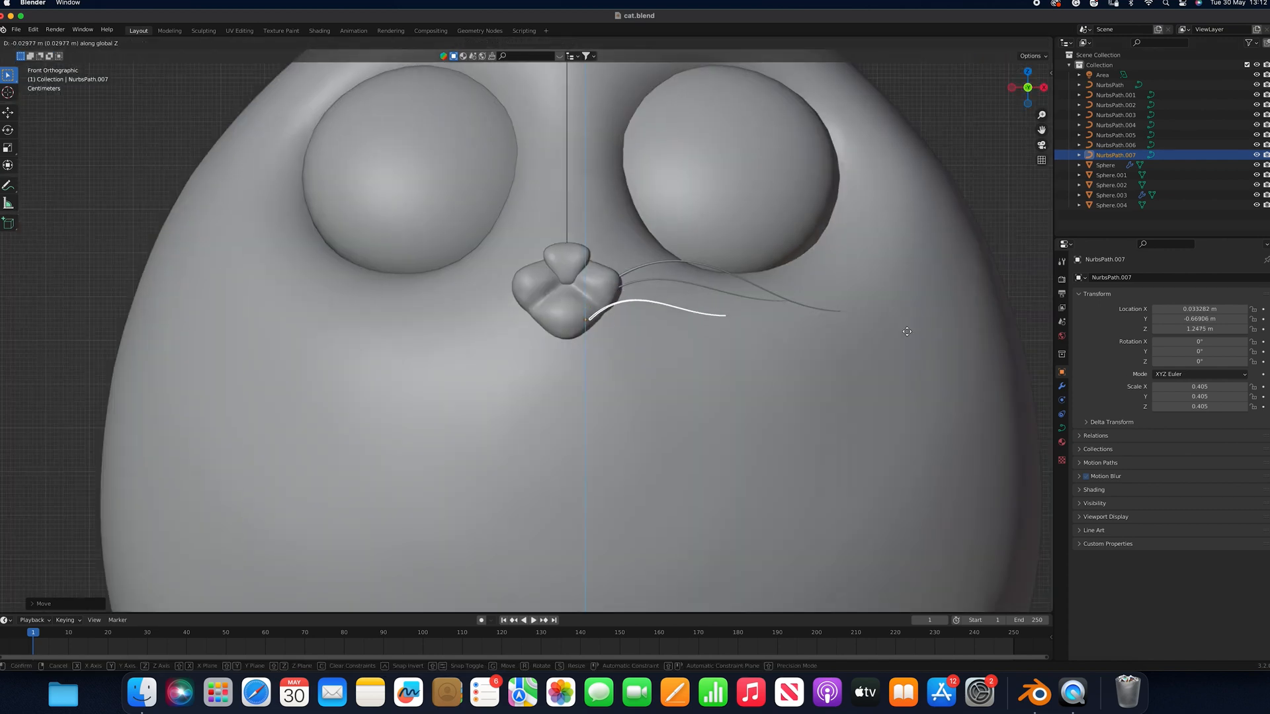
left_click(717, 331)
Nudge the 0.405-scale whisker along Y to -0.67697 m to line it up with the muzzle
middle_click_drag(717, 331, 618, 355)
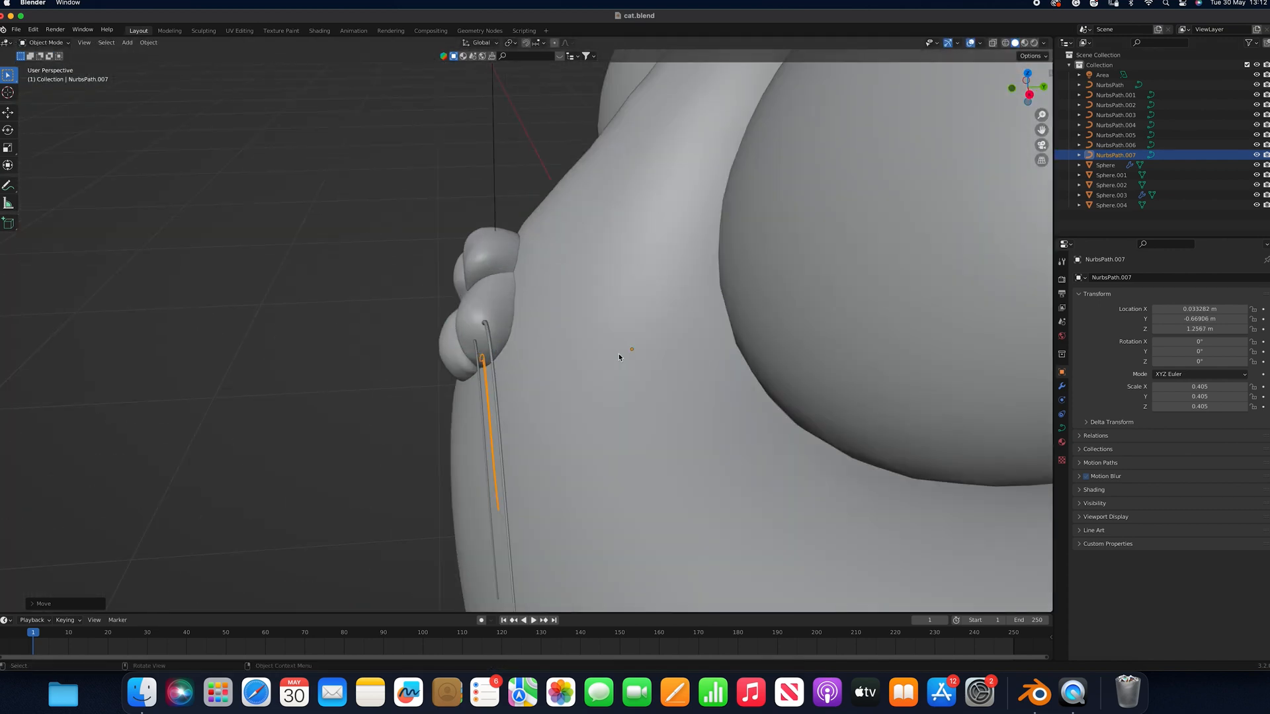
key("g")
key("y")
left_click(614, 357)
right_click(606, 339)
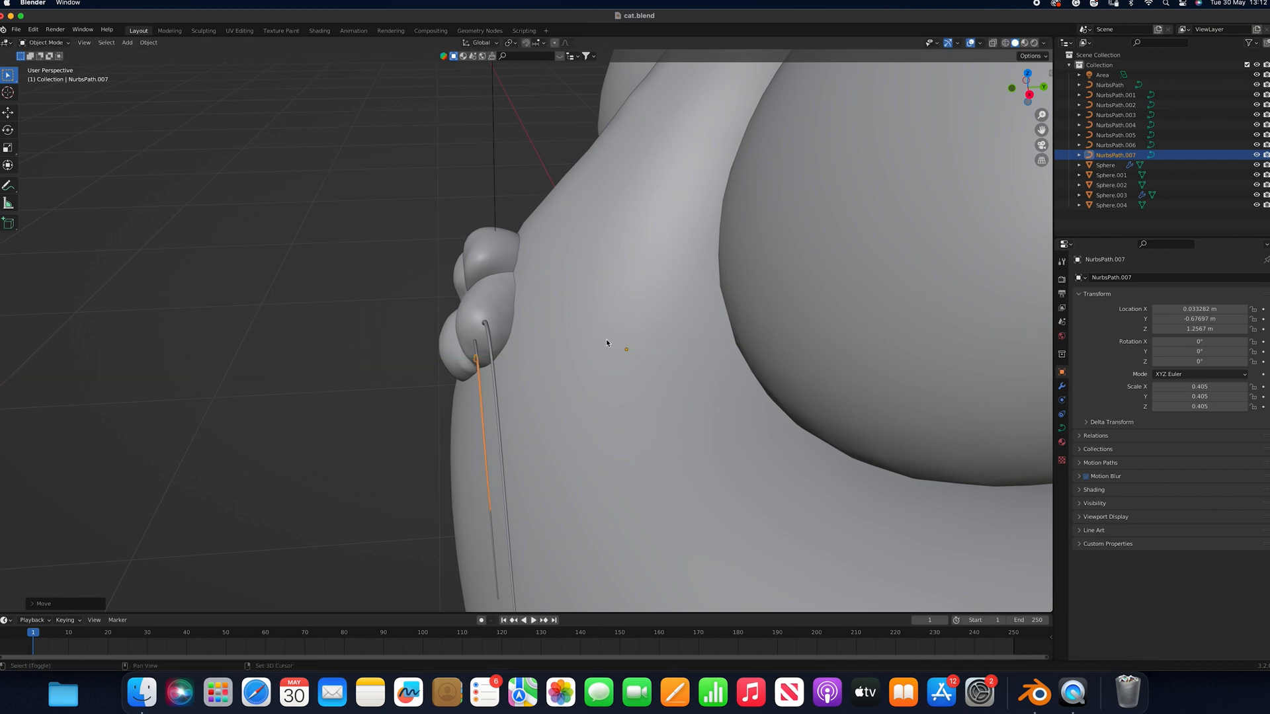
Duplicate the 0.405-scale muzzle whisker and scale the copy to 0.227
key("shift+d")
right_click(565, 344)
middle_click_drag(565, 344, 651, 339)
key("s")
left_click(771, 335)
middle_click_drag(771, 335, 739, 380)
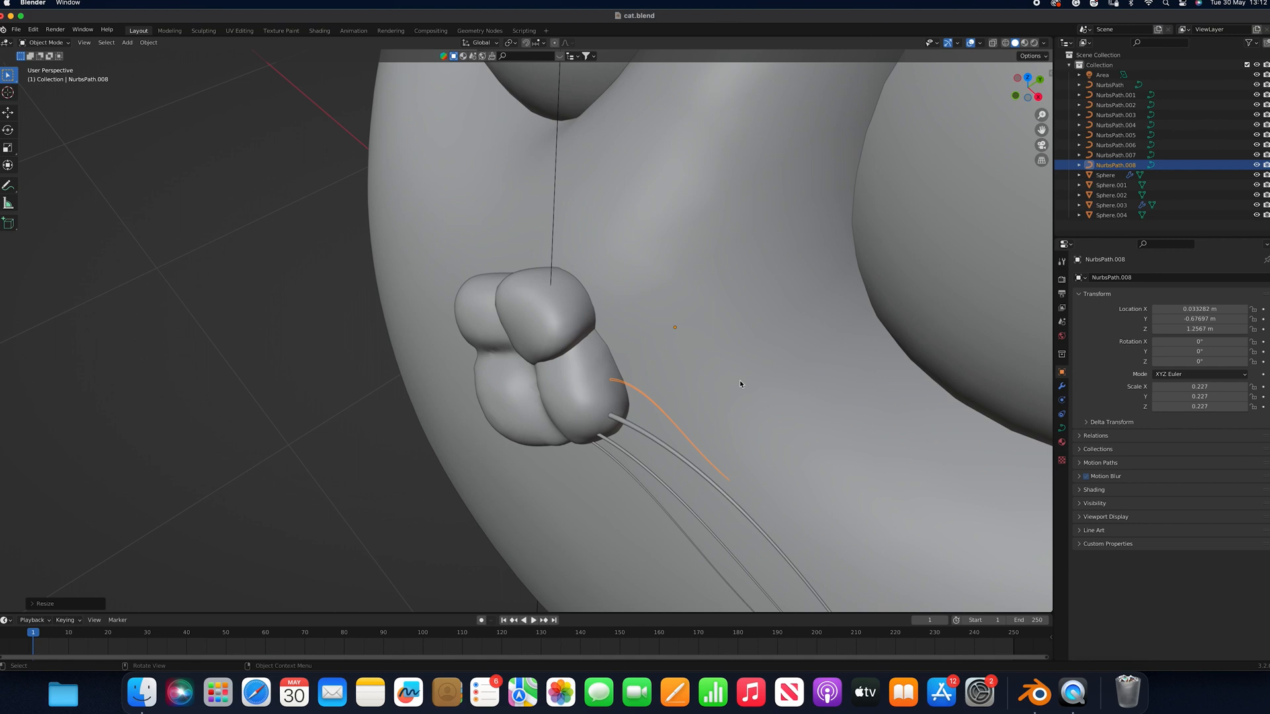
Move the smallest muzzle whisker along Y to -0.73781 m so its base meets the muzzle
key("g")
key("y")
left_click(705, 403)
key("r")
key("y")
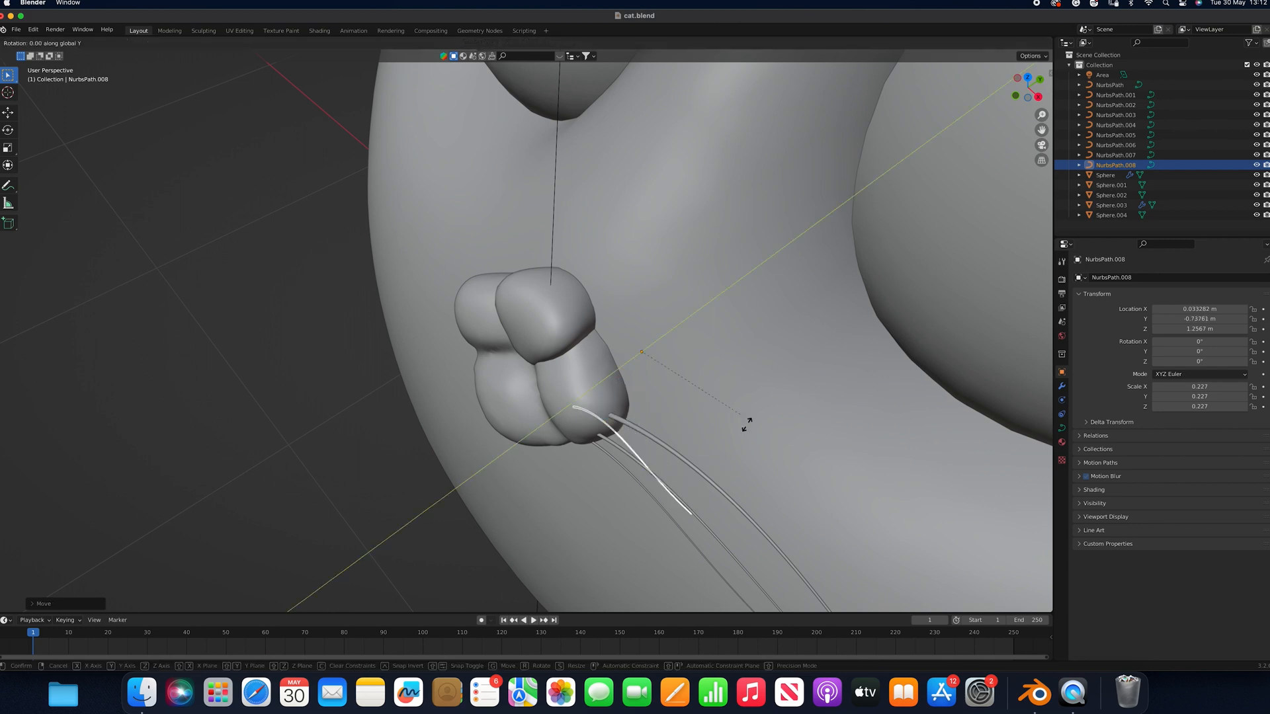
right_click(652, 463)
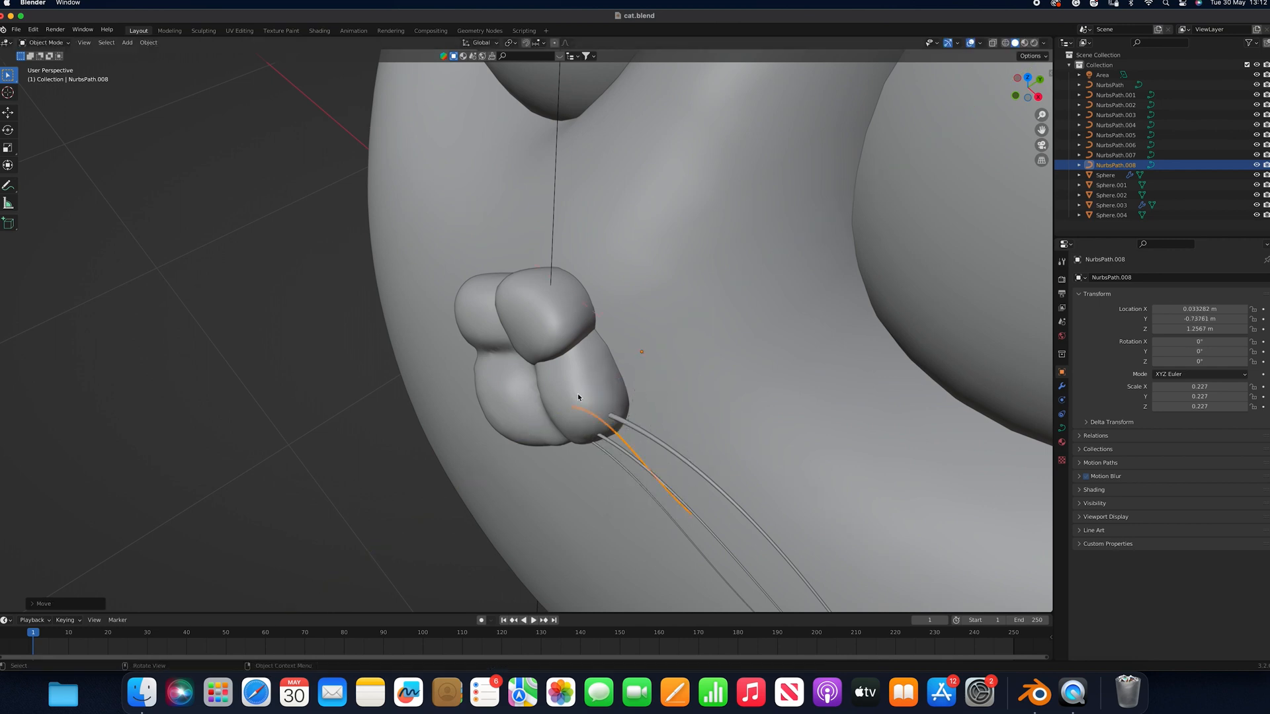
Apply the smallest muzzle whisker's scale and set its origin to the center of its geometry
left_click(148, 42)
mouse_move(175, 93)
left_click(264, 130)
left_click(149, 42)
left_click(278, 89)
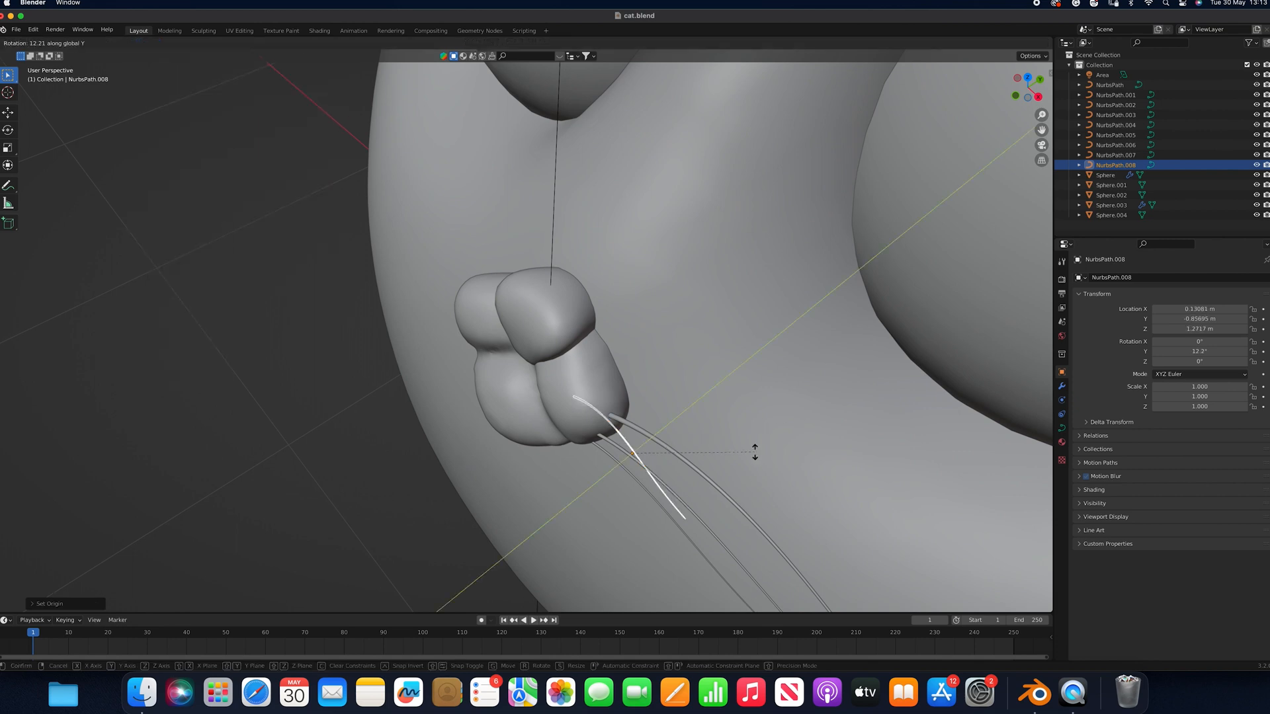
Raise the smallest muzzle whisker to Z 1.3452 m and move it along Y to -0.89503 m
key("r")
right_click(703, 411)
middle_click_drag(703, 411, 618, 423)
left_click(1011, 88)
key("g")
key("z")
right_click(870, 209)
left_click(804, 363)
left_click(716, 236)
middle_click_drag(727, 245, 830, 394)
key("g")
key("y")
left_click(861, 391)
key("r")
key("x")
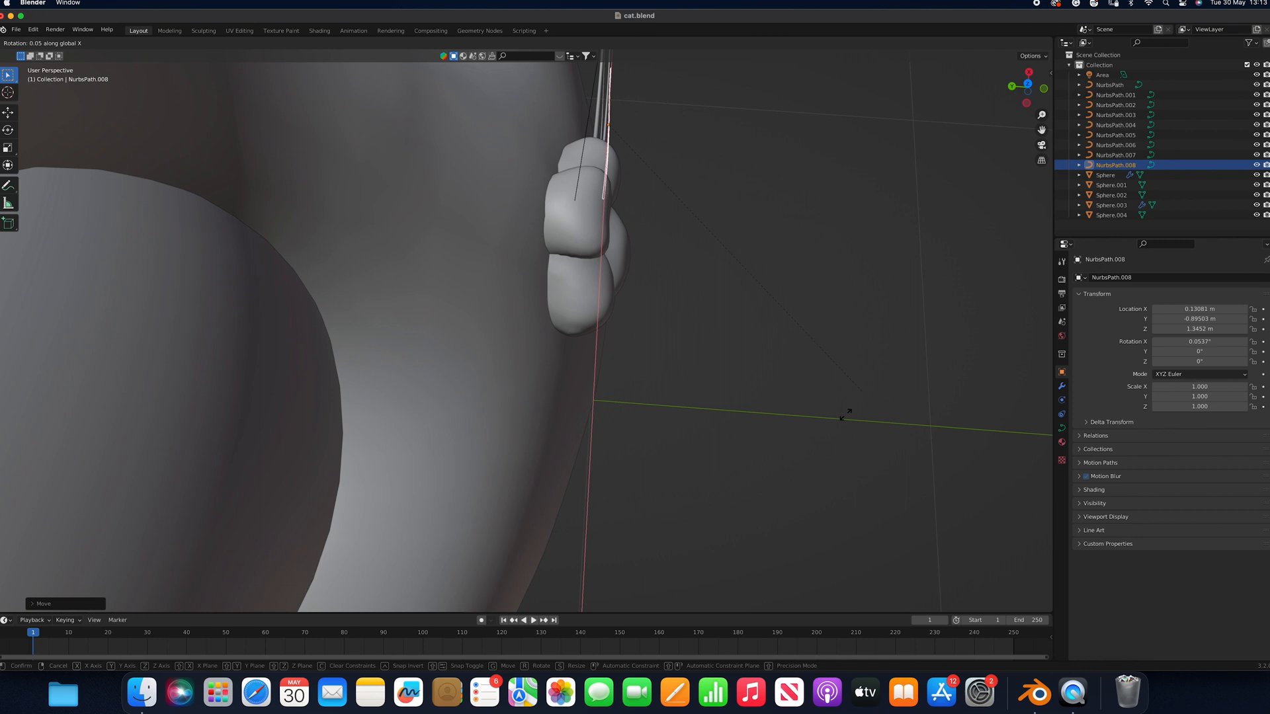
right_click(937, 341)
Bend the smallest muzzle whisker by moving its outer control points forward along Y, away from the face
key("Tab")
left_click_drag(740, 125, 584, 66)
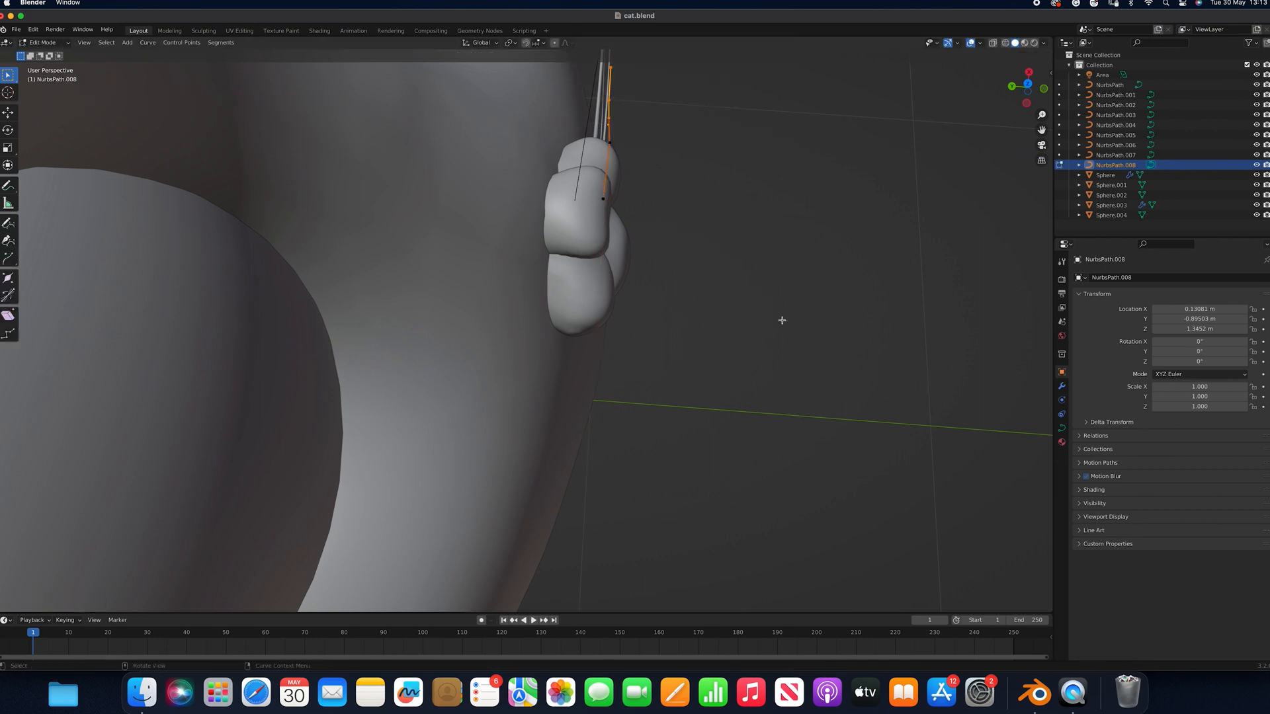
key("g")
key("y")
left_click(808, 318)
key("Tab")
Bend the 0.572-scale muzzle whisker by moving its outer control points forward along Y, and its last two points further
left_click(611, 95)
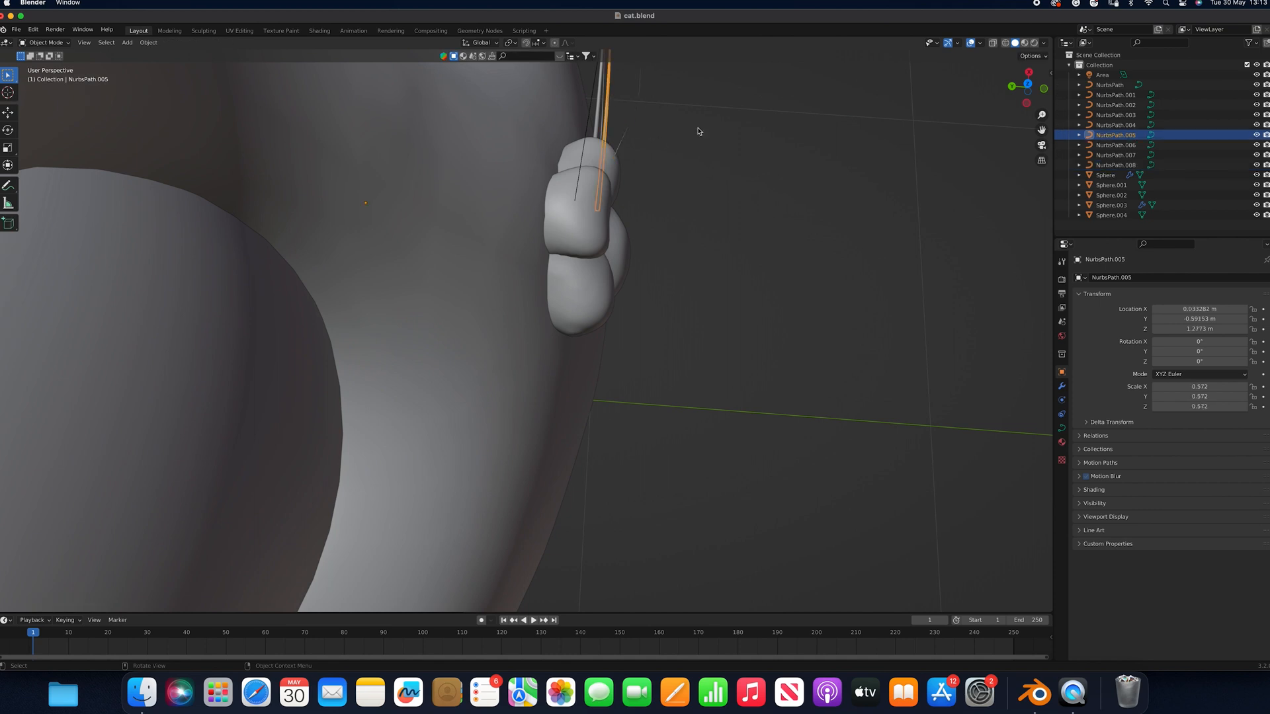
scroll(699, 131, "down", 1)
left_click_drag(1041, 130, 1024, 368)
key("Tab")
left_click_drag(691, 129, 588, 260)
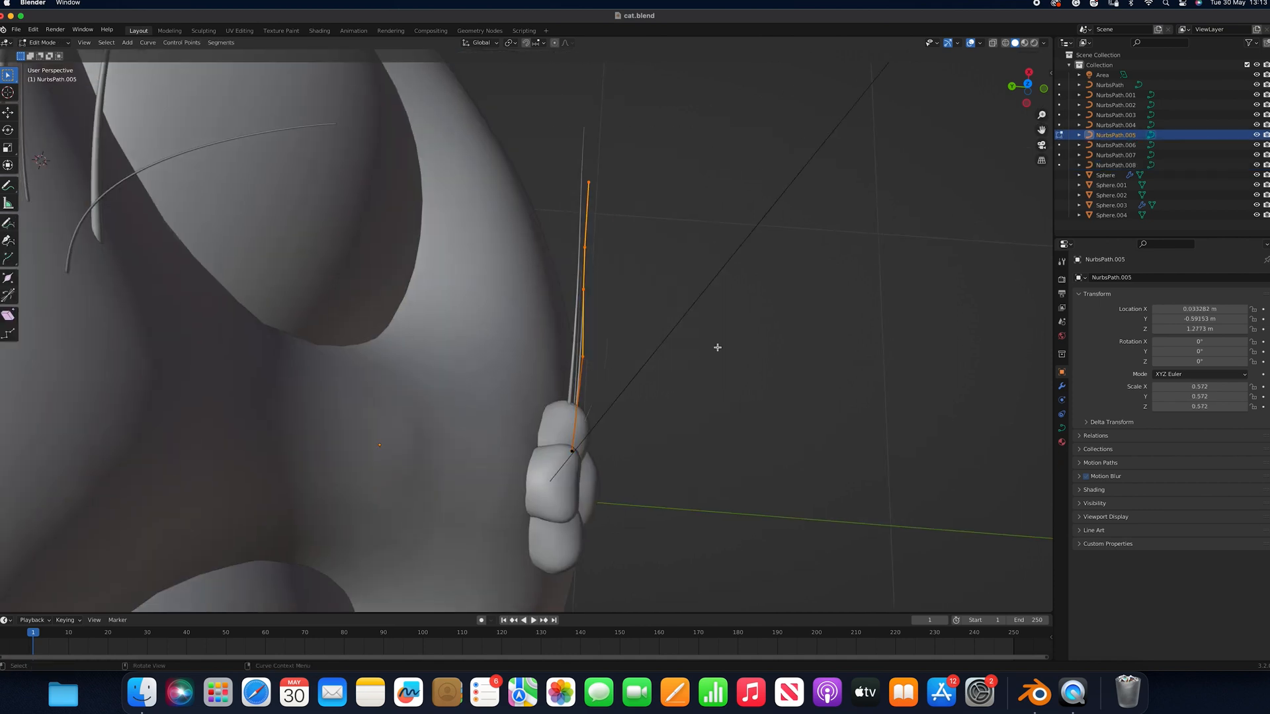
key("g")
key("y")
left_click(733, 348)
left_click_drag(675, 141, 589, 267)
key("g")
key("y")
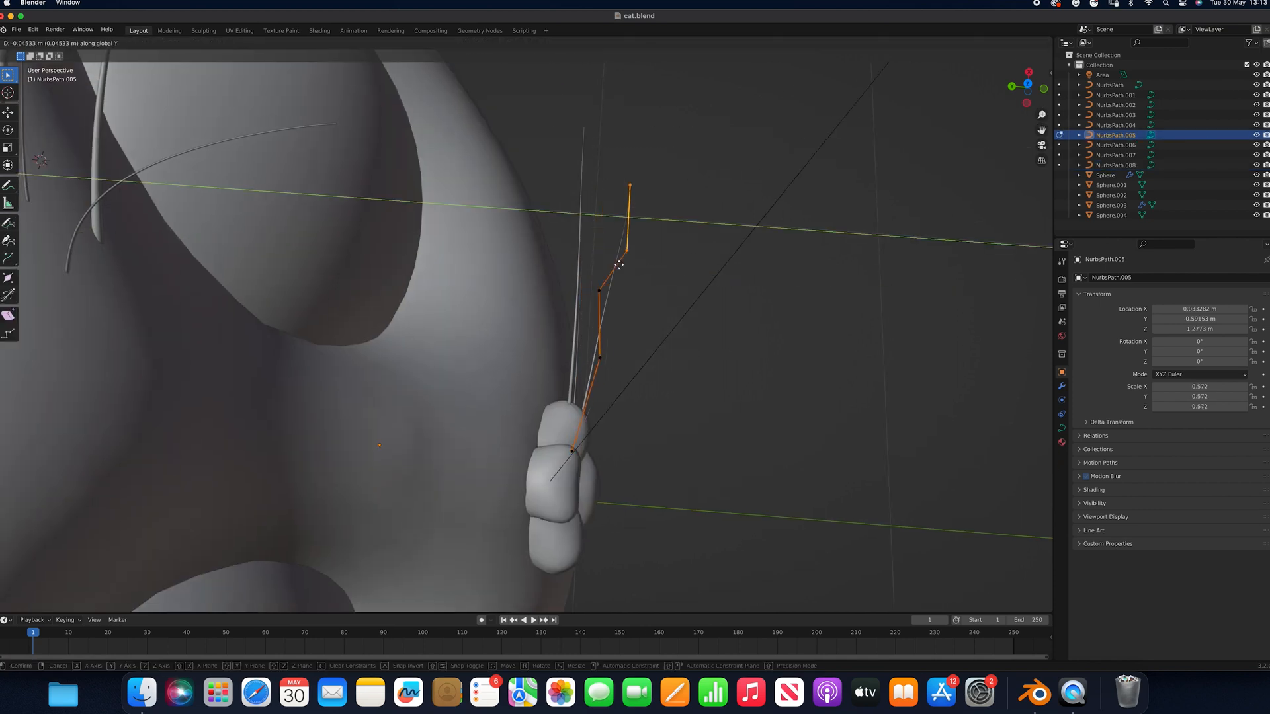
left_click(683, 291)
key("KP_1")
scroll(503, 344, "down", 3)
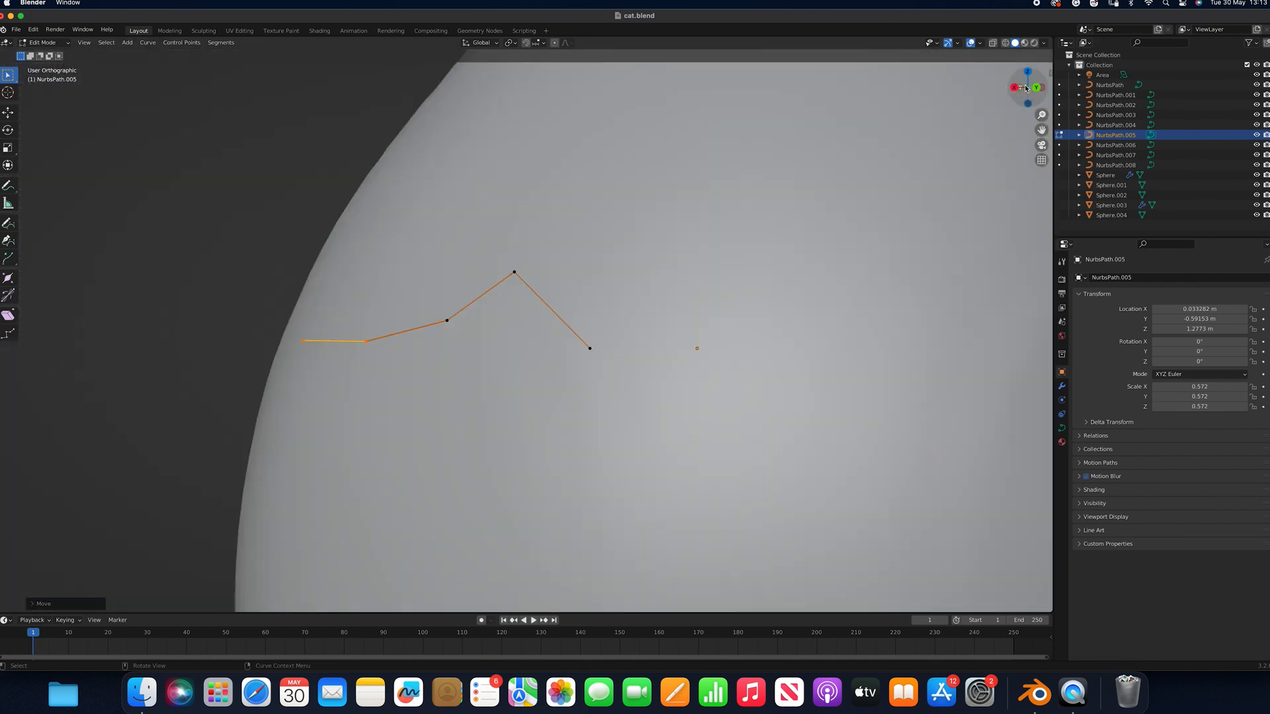
key("Tab")
Move the smallest muzzle whisker's outer control points further forward along Y and raise them along Z
left_click(477, 307)
key("Tab")
middle_click_drag(617, 351, 631, 373)
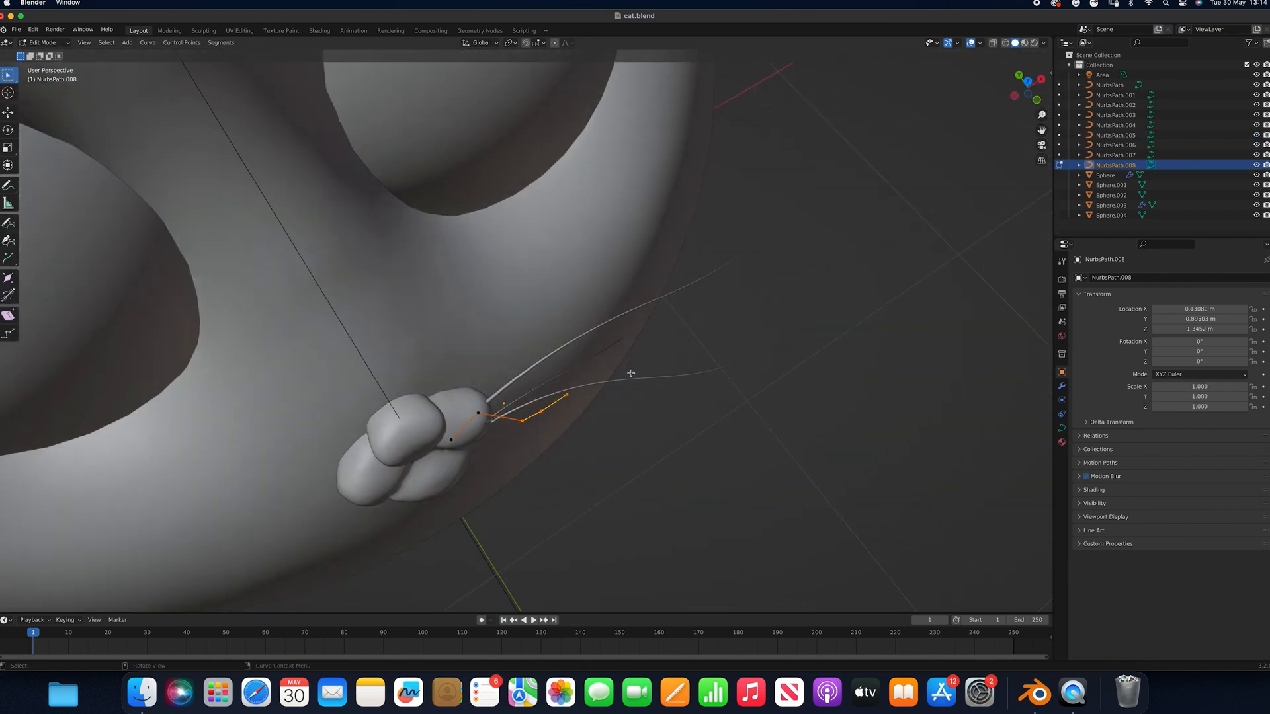
key("g")
key("y")
left_click(621, 426)
left_click(1036, 100)
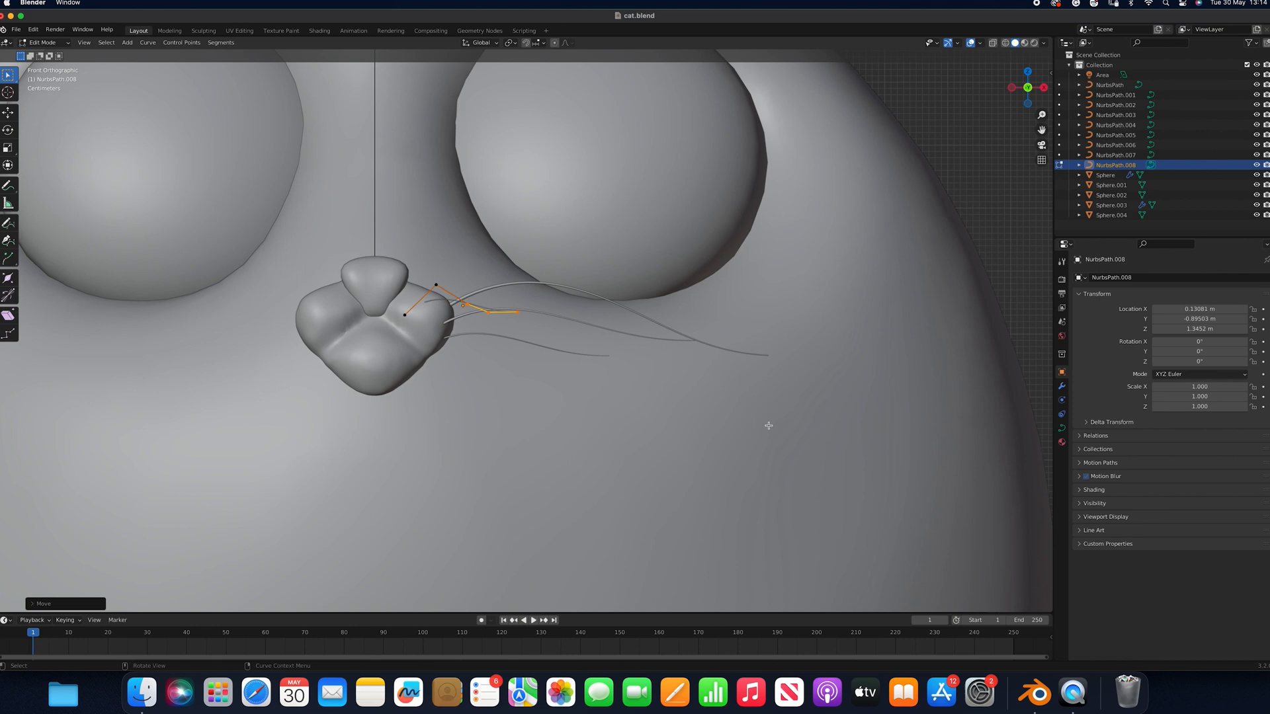
key("g")
key("z")
left_click(776, 361)
key("Tab")
Preview the cat in rendered shading with the body's fur displayed, and return to solid shading
scroll(1015, 193, "down", 6)
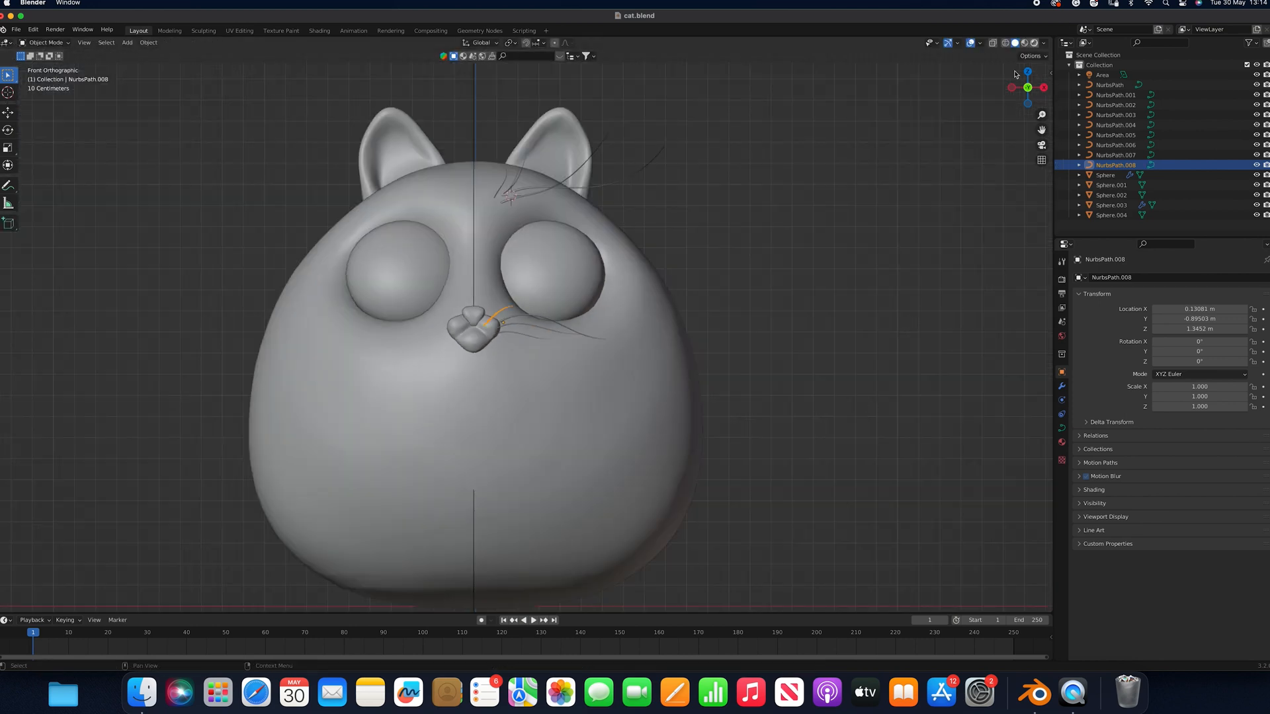
left_click(1034, 43)
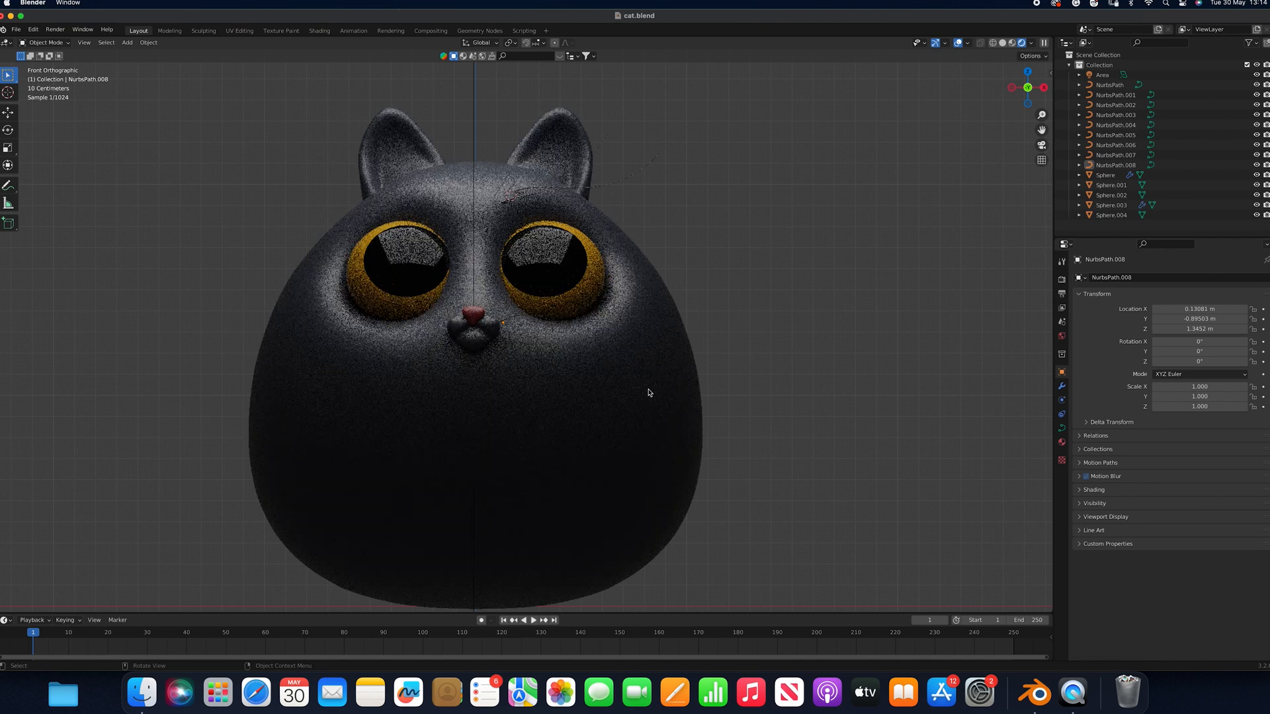
left_click(634, 448)
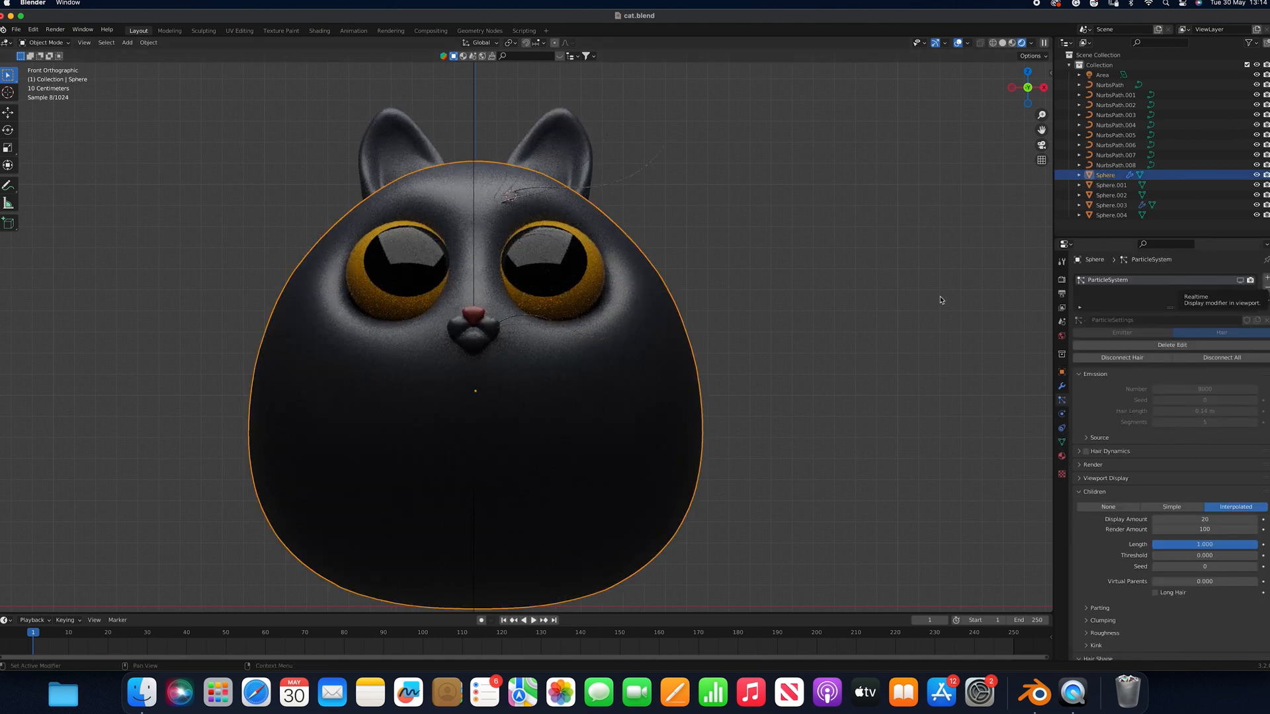
left_click(502, 325)
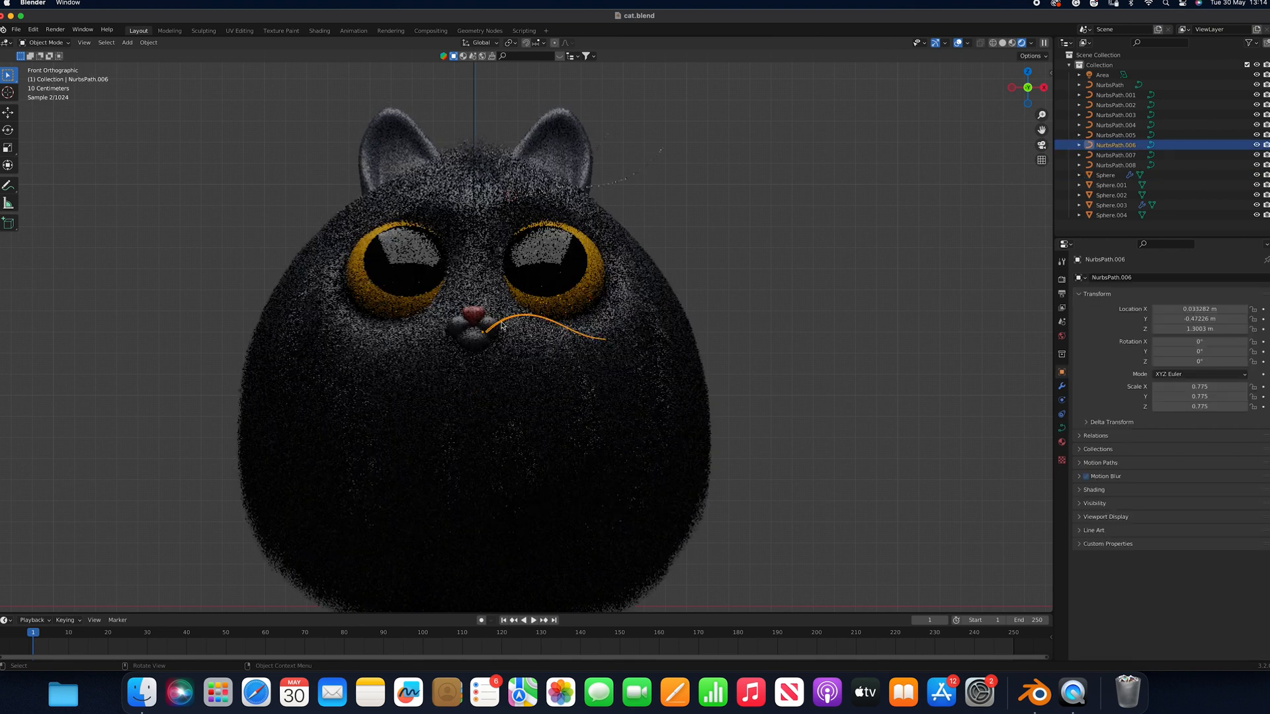
key("super+z")
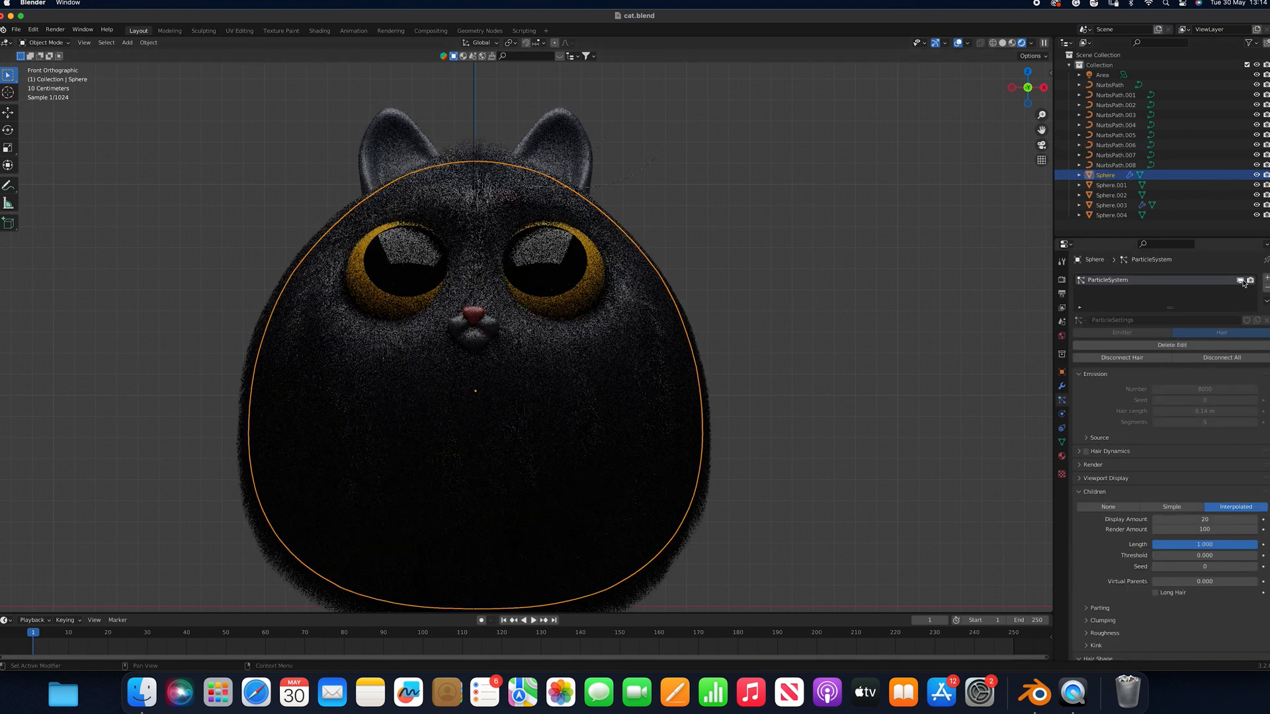
left_click(1002, 43)
Duplicate the smallest muzzle whisker and lower the copy along Z to 1.3292 m
scroll(502, 311, "up", 3)
left_click(492, 313)
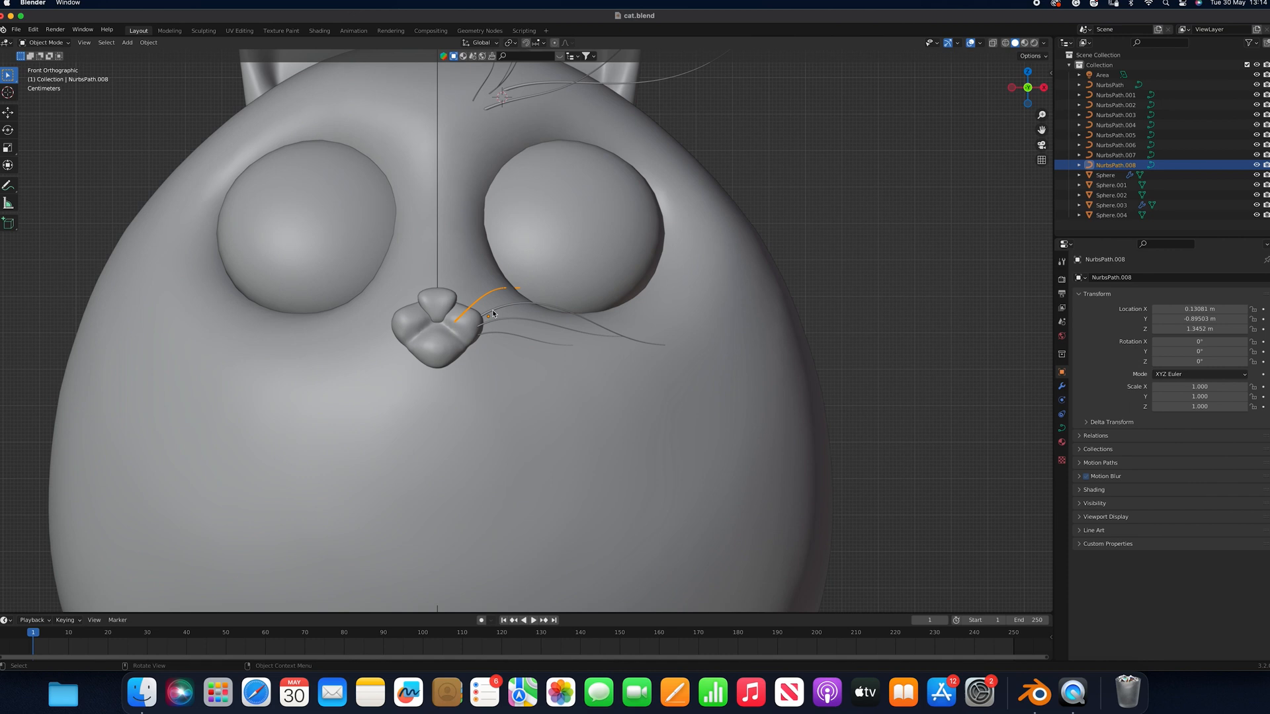
middle_click_drag(595, 316, 498, 371)
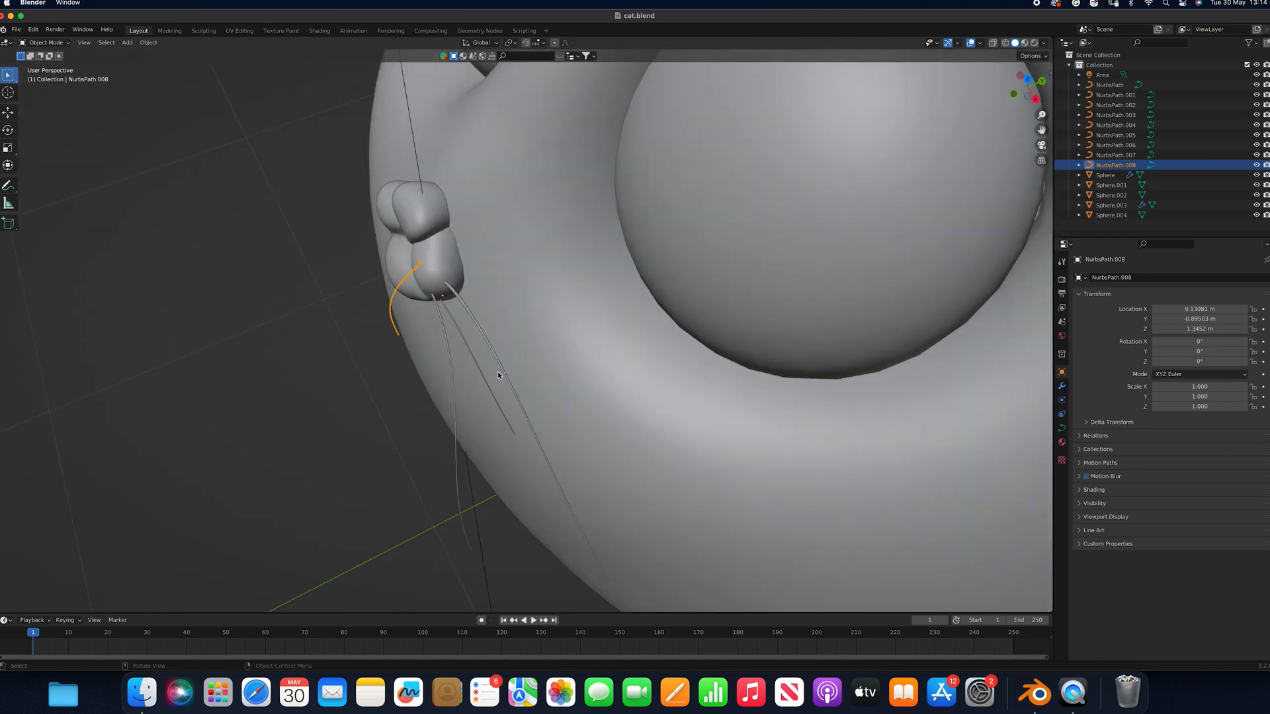
middle_click_drag(109, 466, 212, 441)
key("shift+d")
key("z")
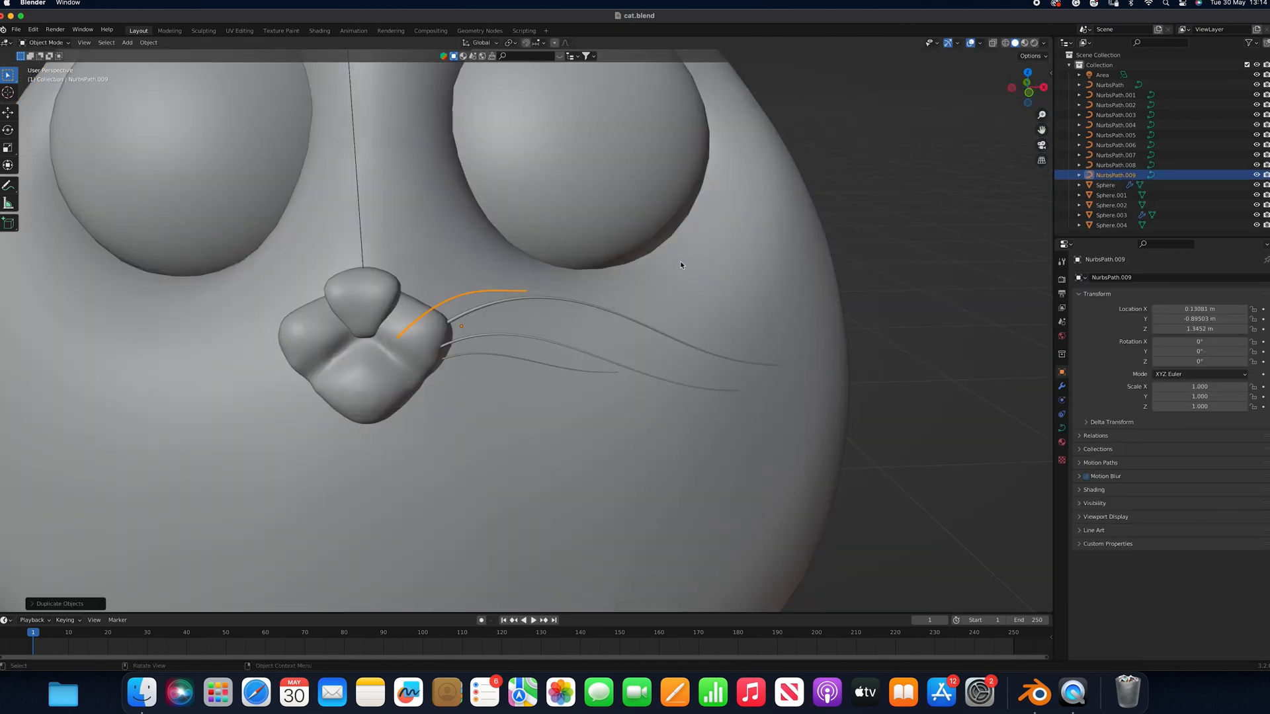
left_click(680, 271)
Mirror the new small whisker copy along the global Z axis so it curves downward
right_click(680, 271)
mouse_move(661, 380)
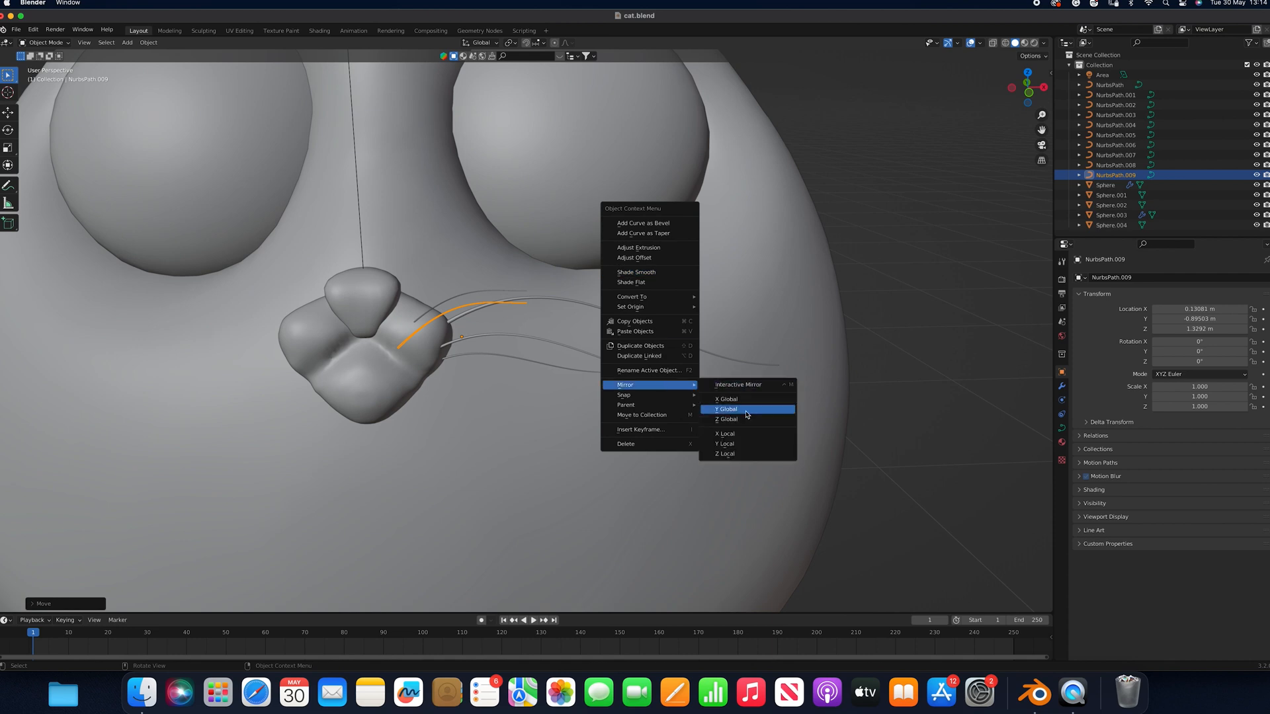
left_click(740, 415)
middle_click_drag(660, 411, 718, 374)
left_click(1033, 84)
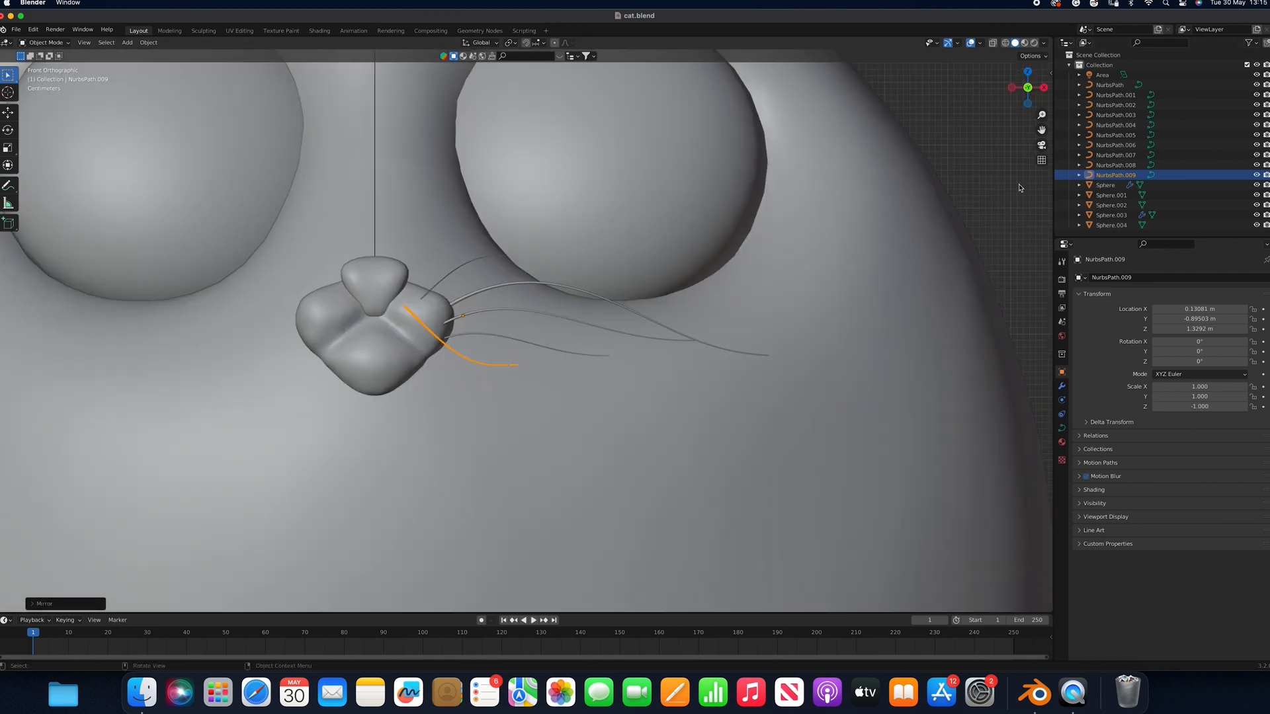
Duplicate the mirrored small whisker and move the copy slightly lower along Z
key("alt+a")
key("shift+d")
key("z")
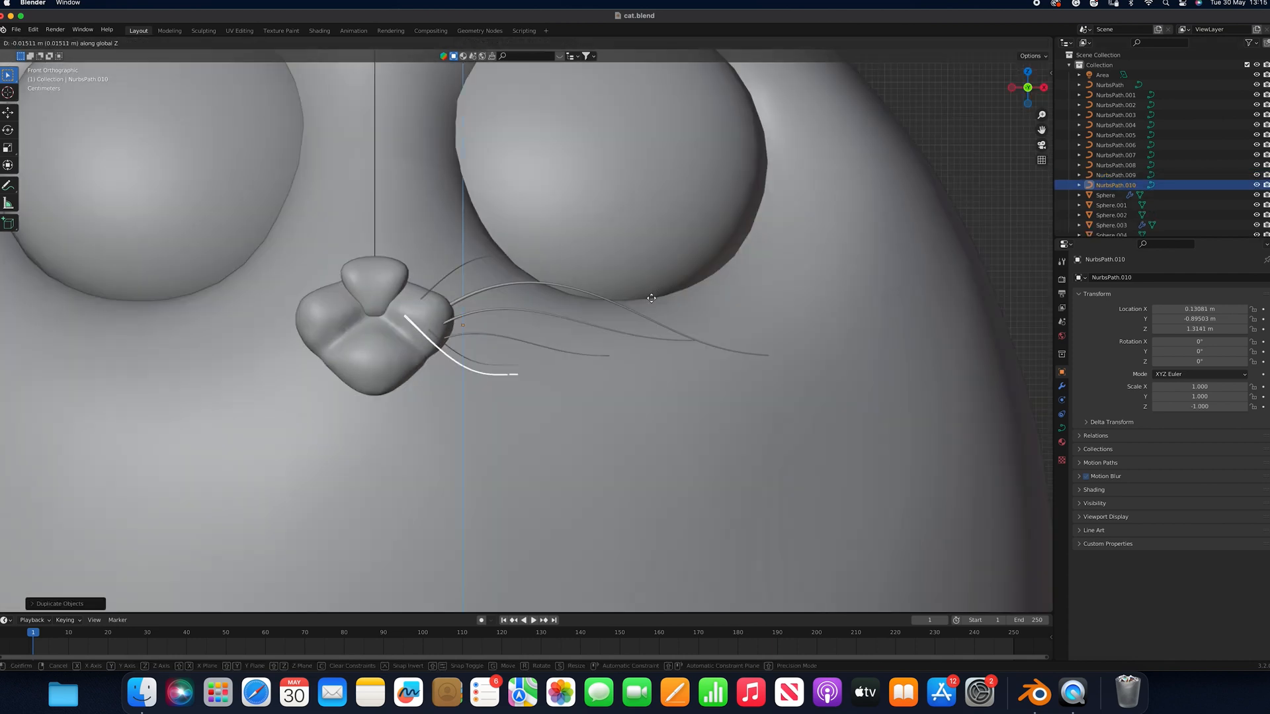
left_click(646, 319)
Duplicate the upper mirrored small whisker in place and mirror the copy along the global Z axis
left_click(937, 150)
left_click(444, 345)
left_click(485, 364)
key("shift+d")
key("Escape")
right_click(536, 320)
left_click(636, 353)
Rotate the re-mirrored small whisker copy 24° about X
middle_click_drag(696, 318, 657, 374)
type("rx")
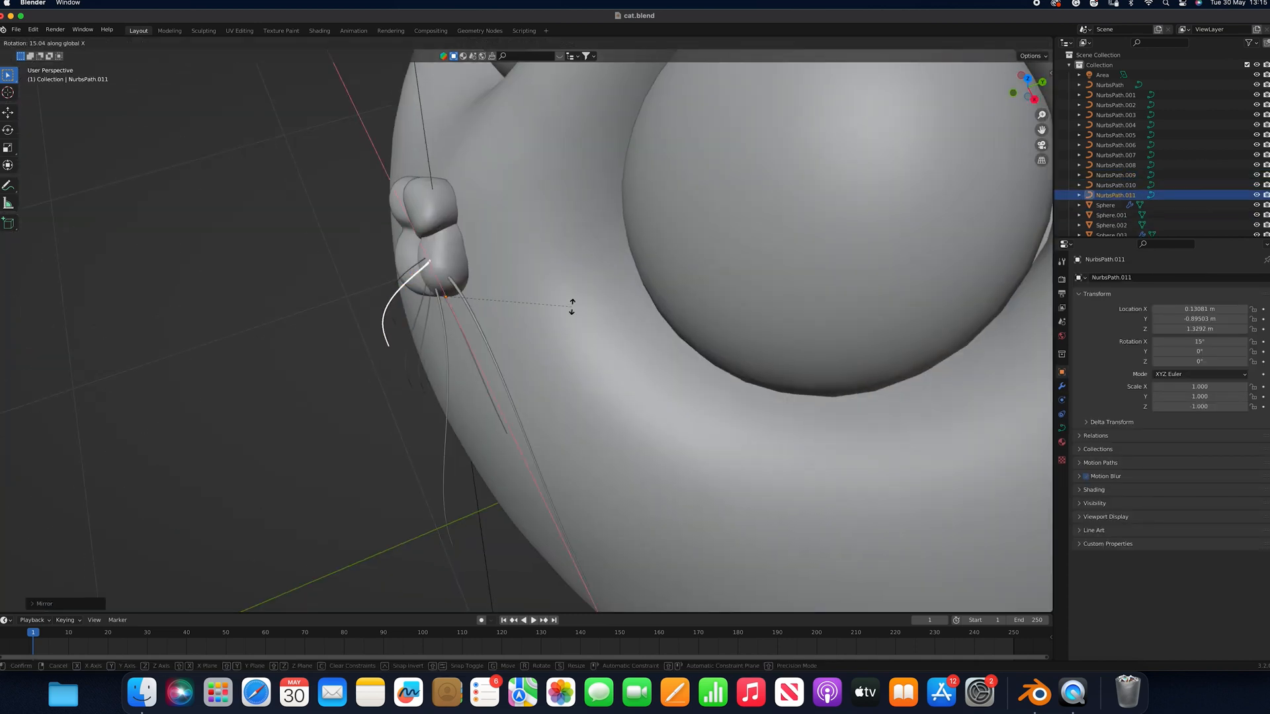
type("24")
key("Return")
Duplicate the 0.775-scale muzzle whisker in place and mirror the copy along the global Z axis
left_click(1012, 92)
scroll(759, 406, "down", 5)
scroll(759, 406, "up", 5)
left_click(758, 355)
key("shift+d")
right_click(812, 310)
right_click(812, 311)
left_click(851, 335)
Lower the mirrored long whisker's three outer control points slightly along Z and shift them along Y
key("Tab")
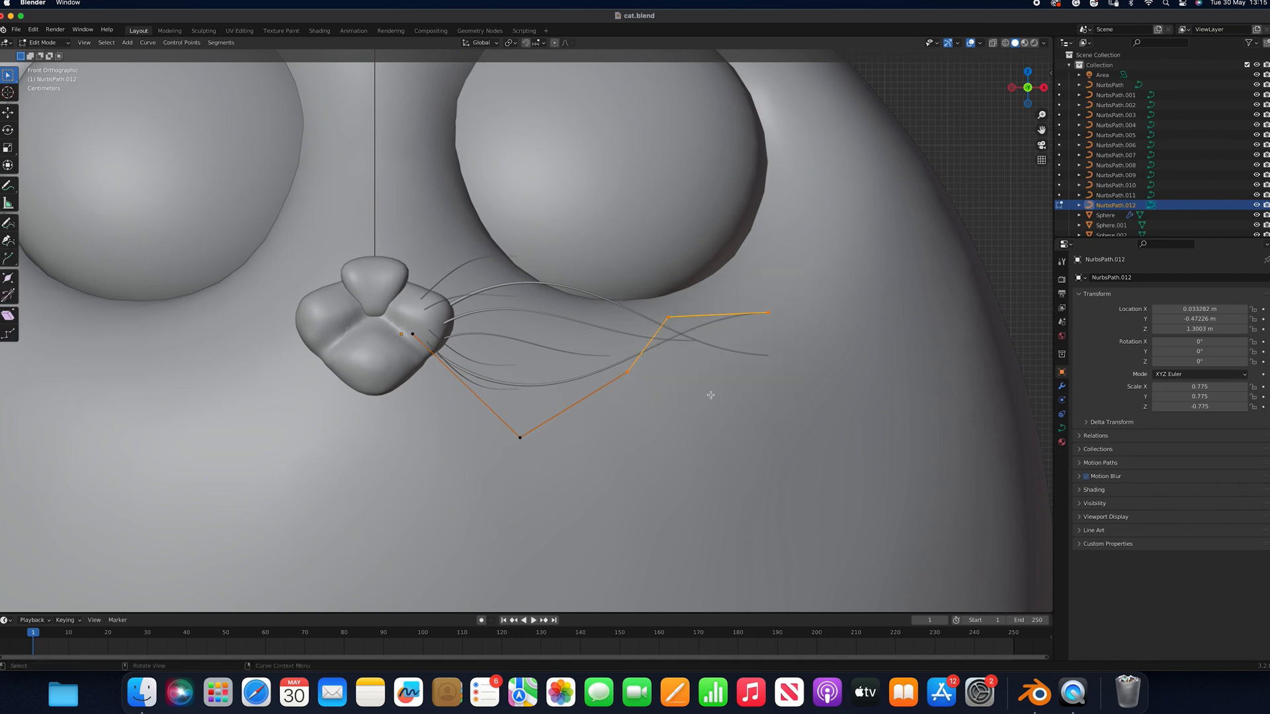
key("g")
key("z")
left_click(861, 401)
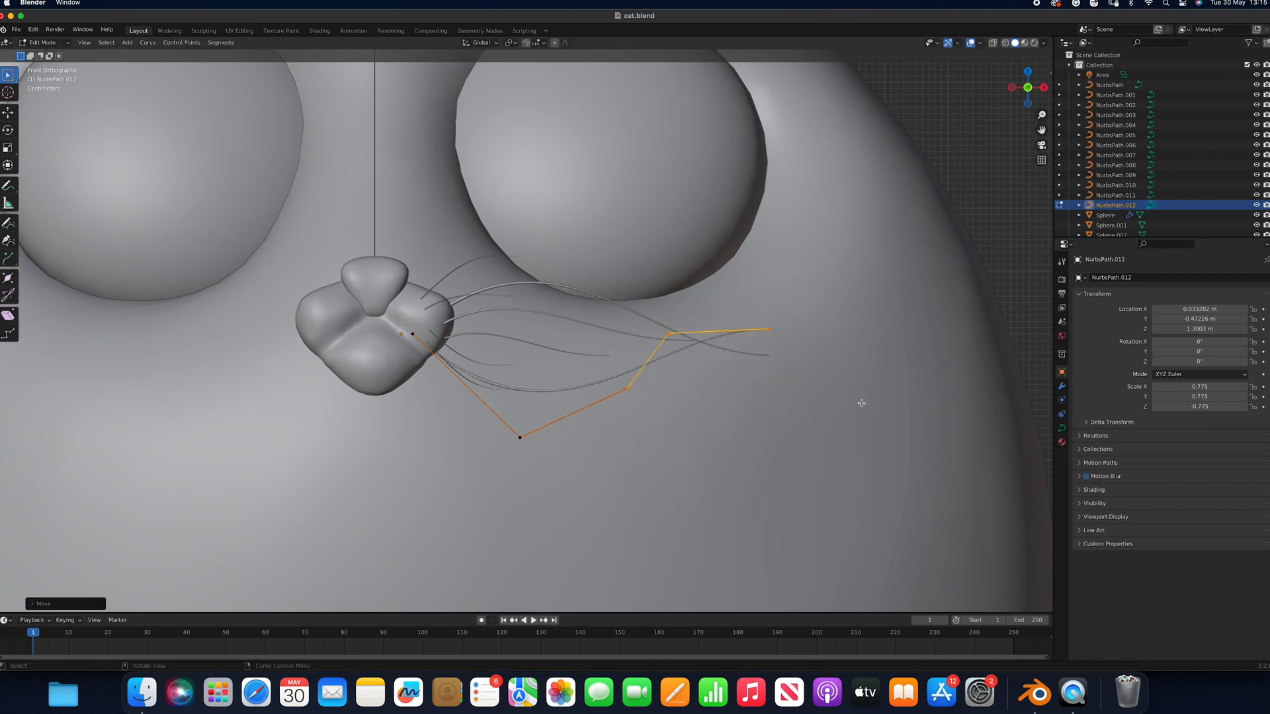
key("g")
key("y")
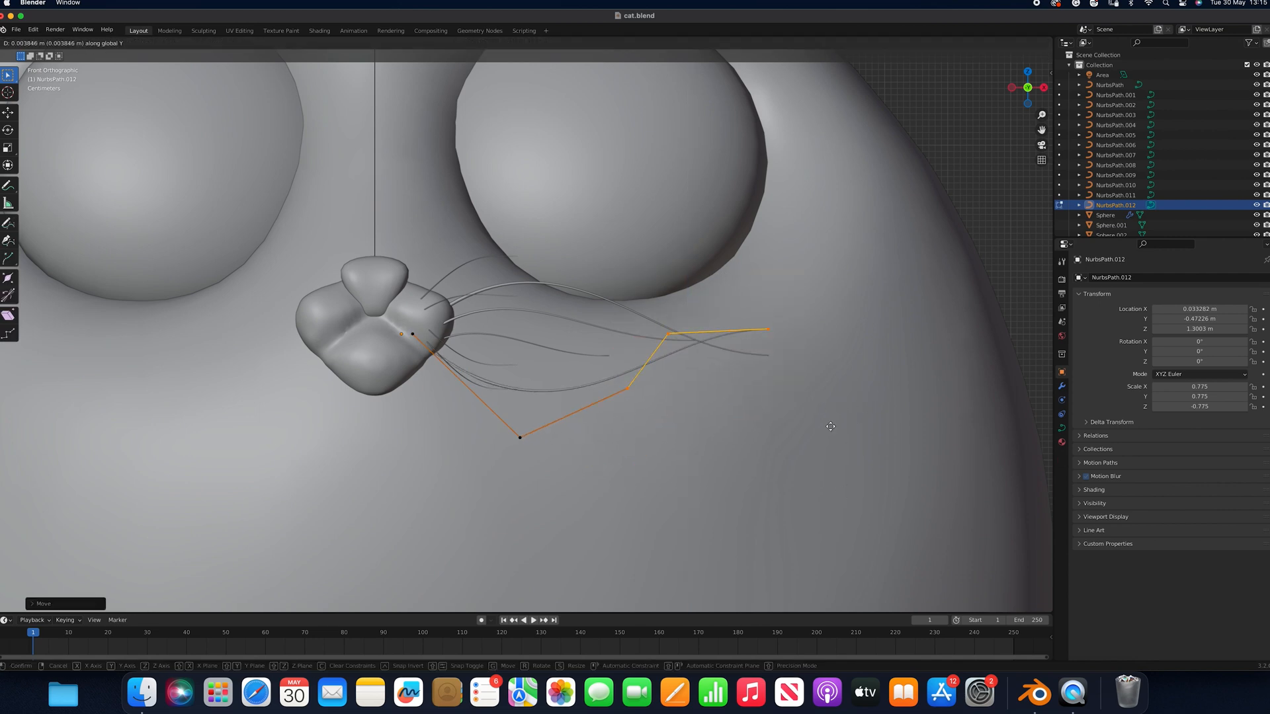
left_click(881, 370)
Drop the mirrored long whisker's last two control points well below the muzzle along Z and pull them inward along X
key("g")
key("z")
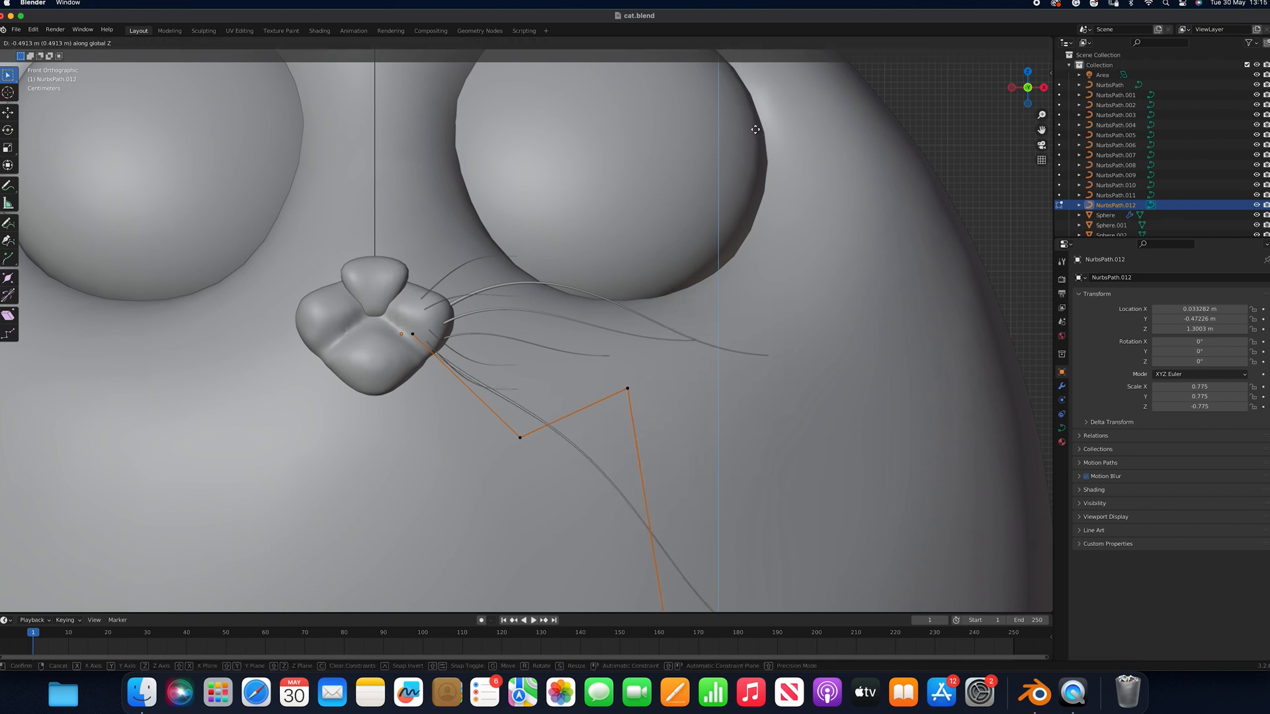
left_click(773, 162)
key("g")
key("x")
left_click(744, 174)
key("Tab")
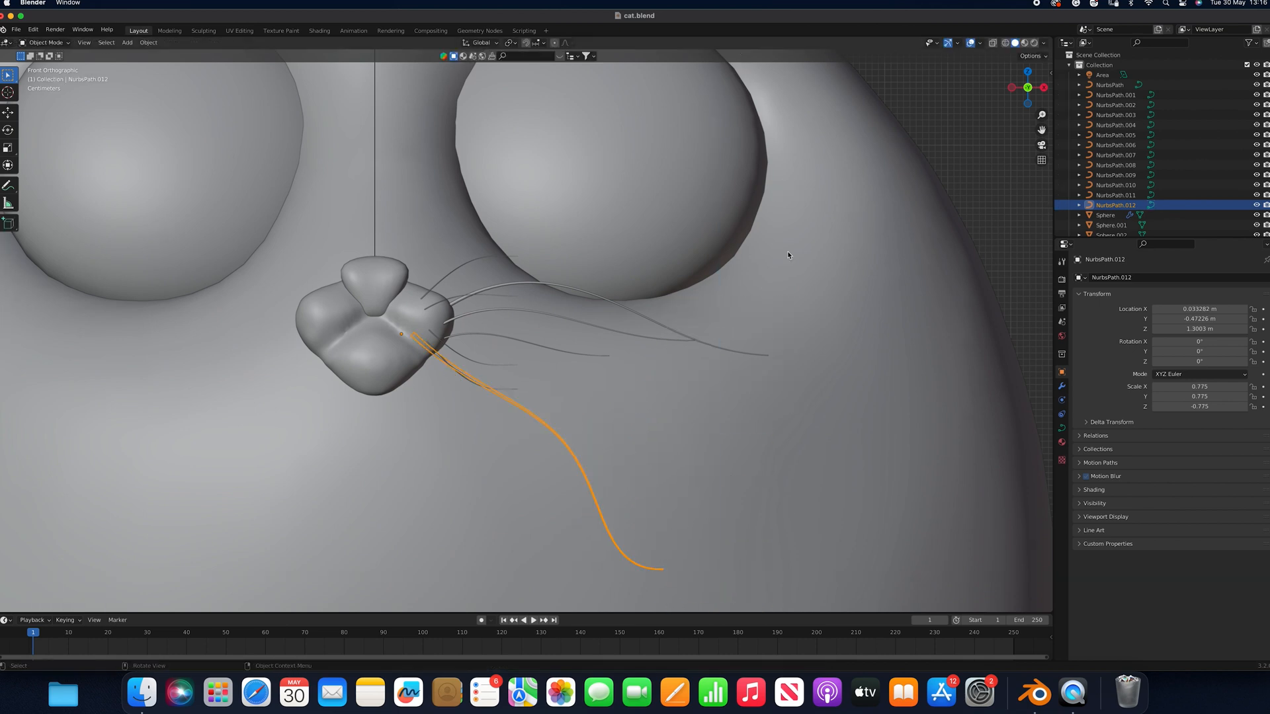
Duplicate the drooping long whisker, move the copy along X to 0.012612 m and scale it to 0.622
key("shift+d")
key("x")
left_click(779, 304)
key("s")
left_click(752, 266)
Shift the 0.622-scale drooping whisker along Y to bring its base toward the muzzle
middle_click_drag(753, 266, 644, 362)
key("g")
key("y")
left_click(646, 322)
key("g")
key("y")
left_click(639, 367)
key("r")
key("z")
key("Escape")
key("r")
key("Escape")
key("r")
key("Escape")
Adjust the 0.622-scale drooping whisker's Y position to -0.56997 m
middle_click_drag(569, 311, 618, 228)
key("g")
key("y")
left_click(622, 221)
left_click(1013, 90)
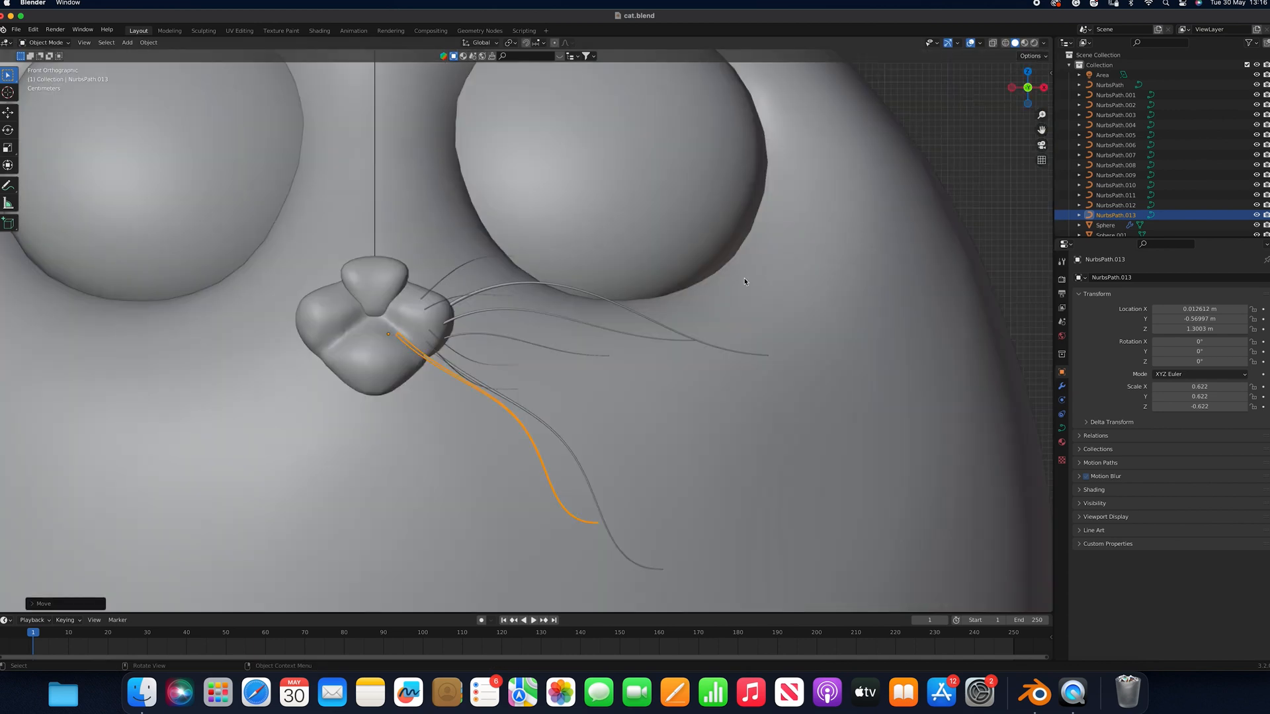
Duplicate the upper mirrored small whisker in place and reshape the copy by moving its control points
key("shift+d")
left_click(434, 324)
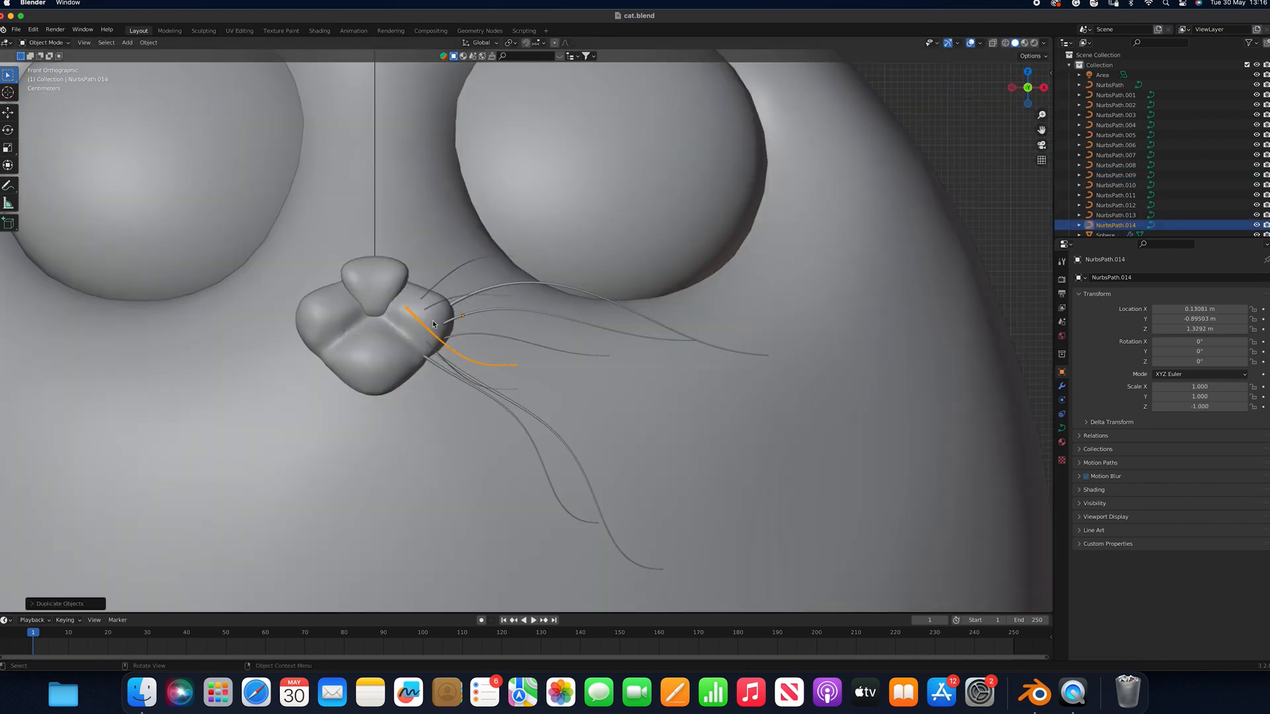
middle_click_drag(433, 324, 691, 469)
key("Tab")
key("g")
left_click(579, 480)
left_click(1029, 103)
key("Tab")
Compare the whiskers on the whole face in solid and rendered shading
scroll(913, 244, "down", 6)
left_click(819, 249)
scroll(817, 251, "up", 2)
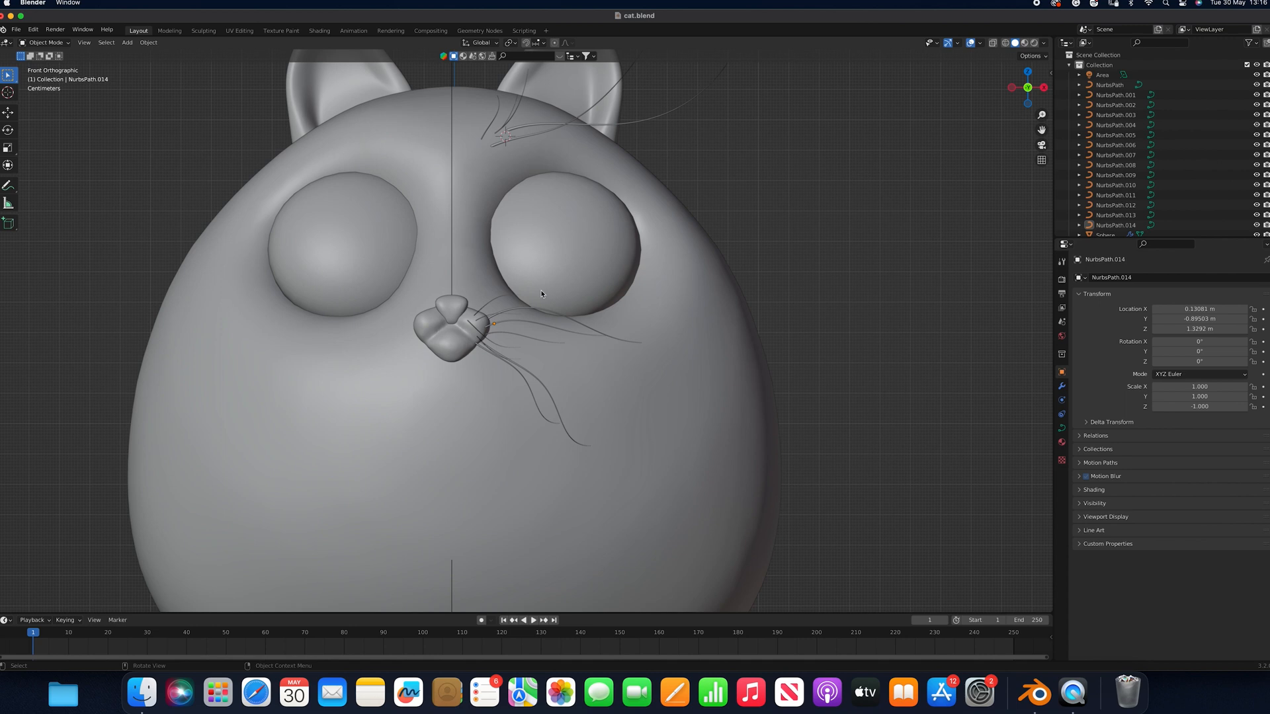
left_click(1033, 43)
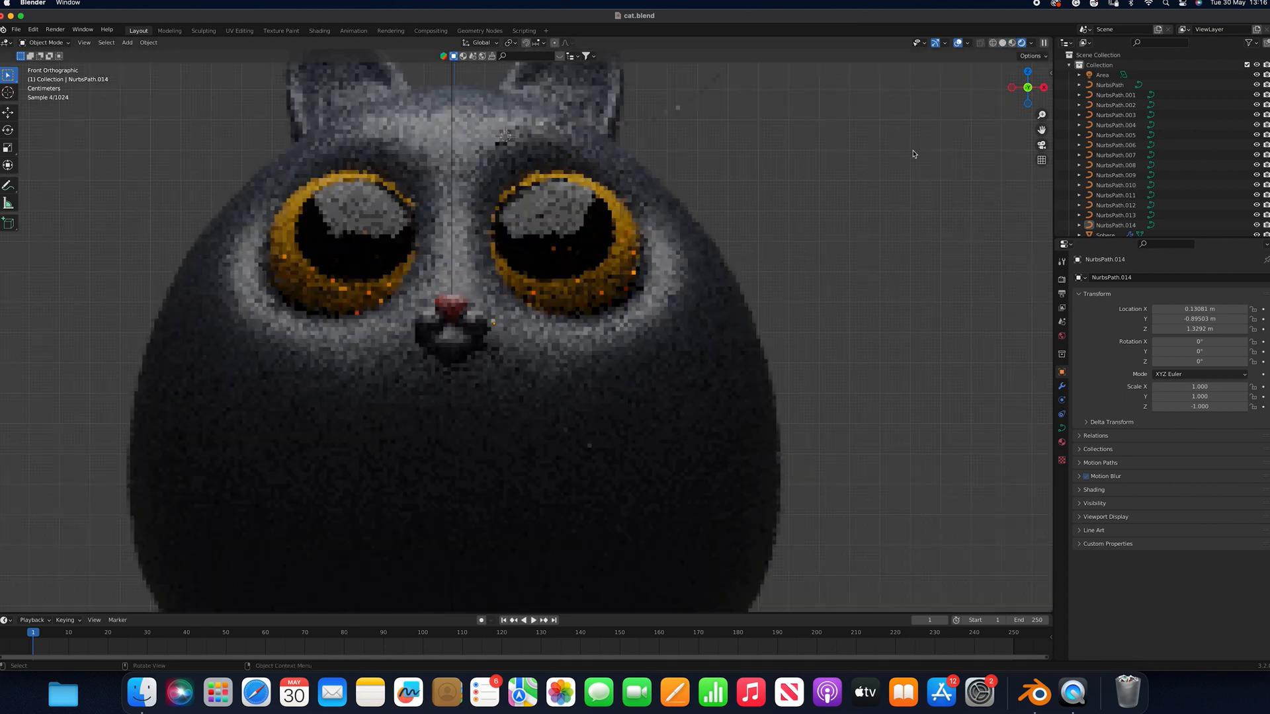
left_click(1003, 43)
scroll(887, 209, "down", 2)
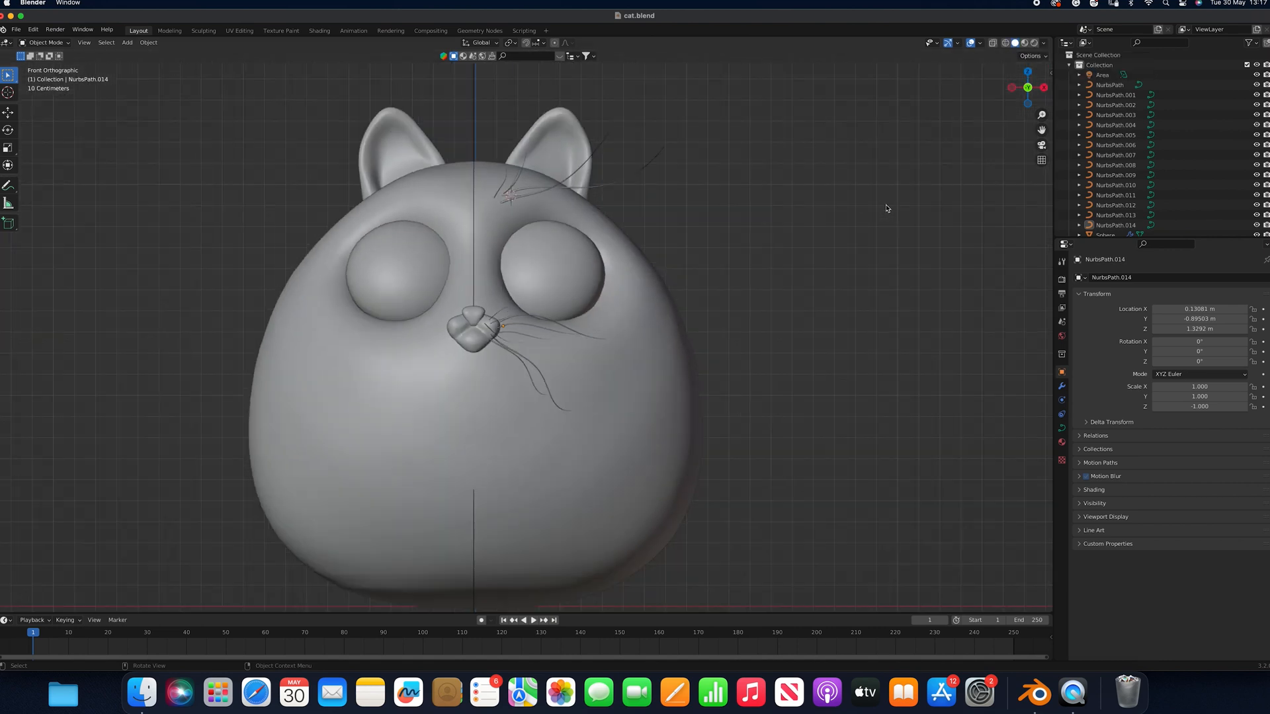
left_click(1033, 43)
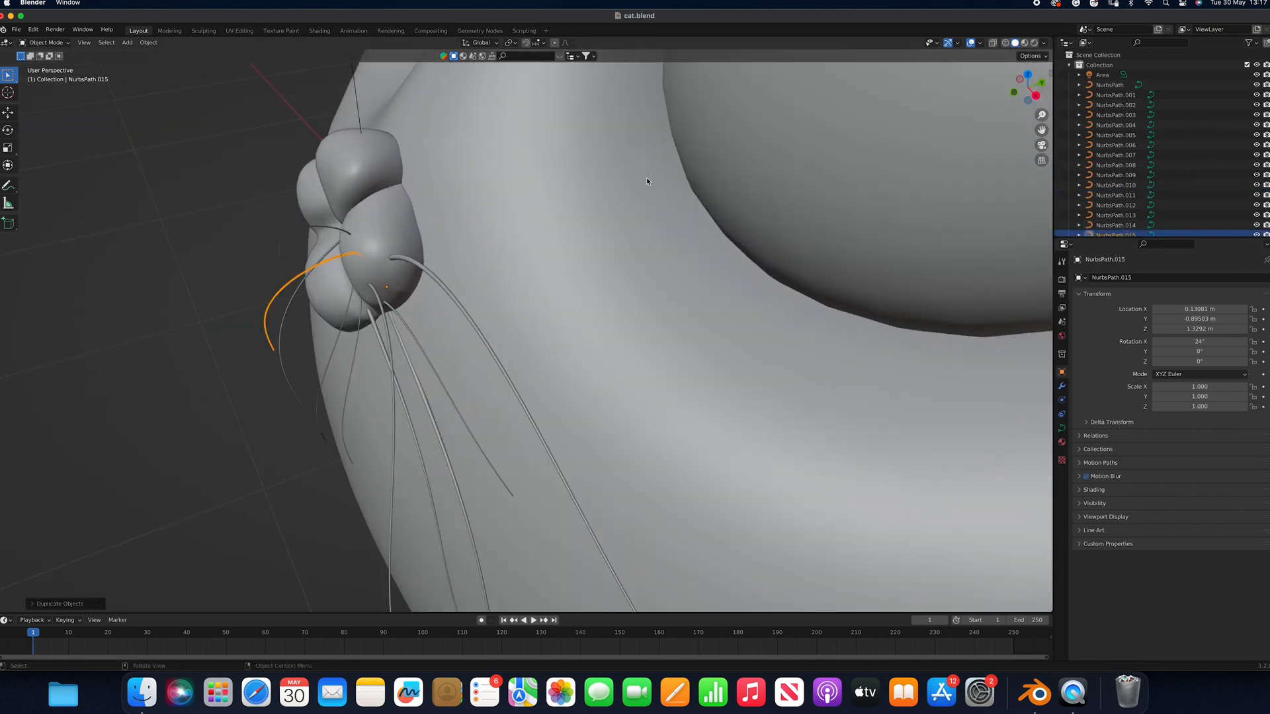
Set the newest small whisker's origin to its geometry and rotate it to 30° about X and 17.6° about Z
left_click(149, 43)
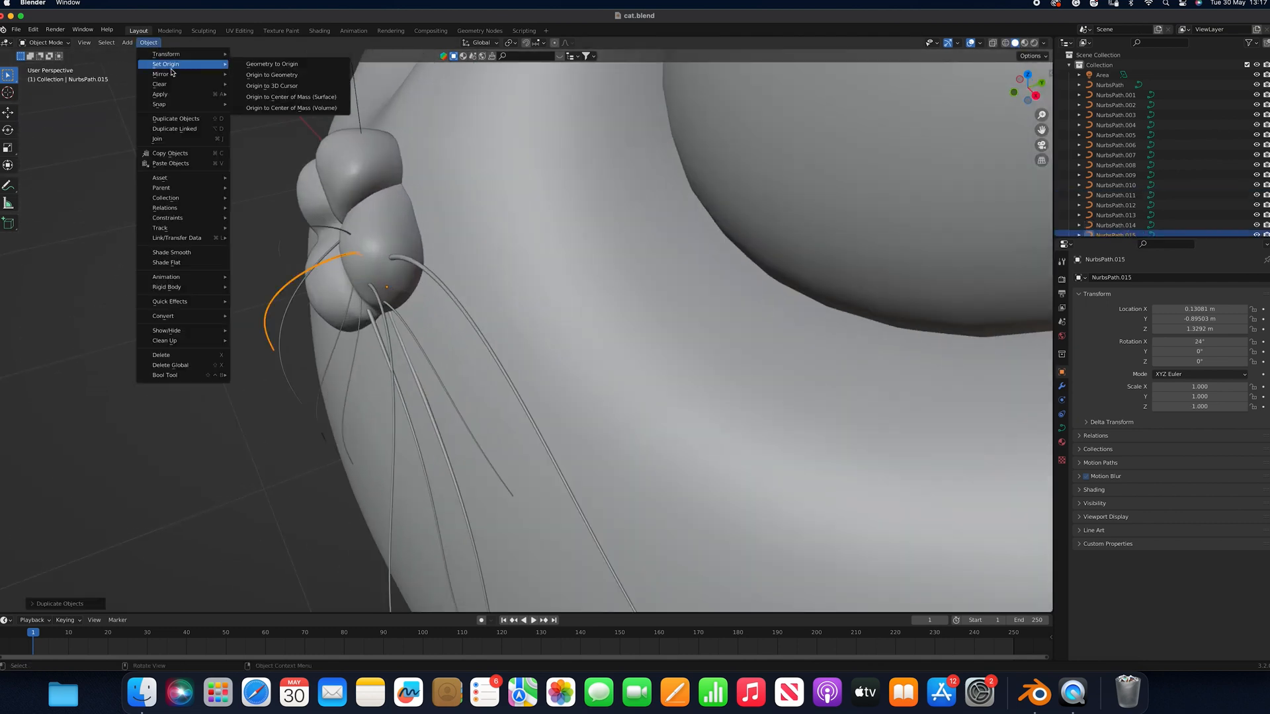
left_click(264, 84)
key("r")
key("x")
left_click(687, 208)
key("r")
key("y")
key("z")
left_click(582, 285)
Move the newest small whisker along Y to about -0.95 m so its base meets the muzzle
middle_click_drag(536, 347, 595, 312)
key("g")
key("y")
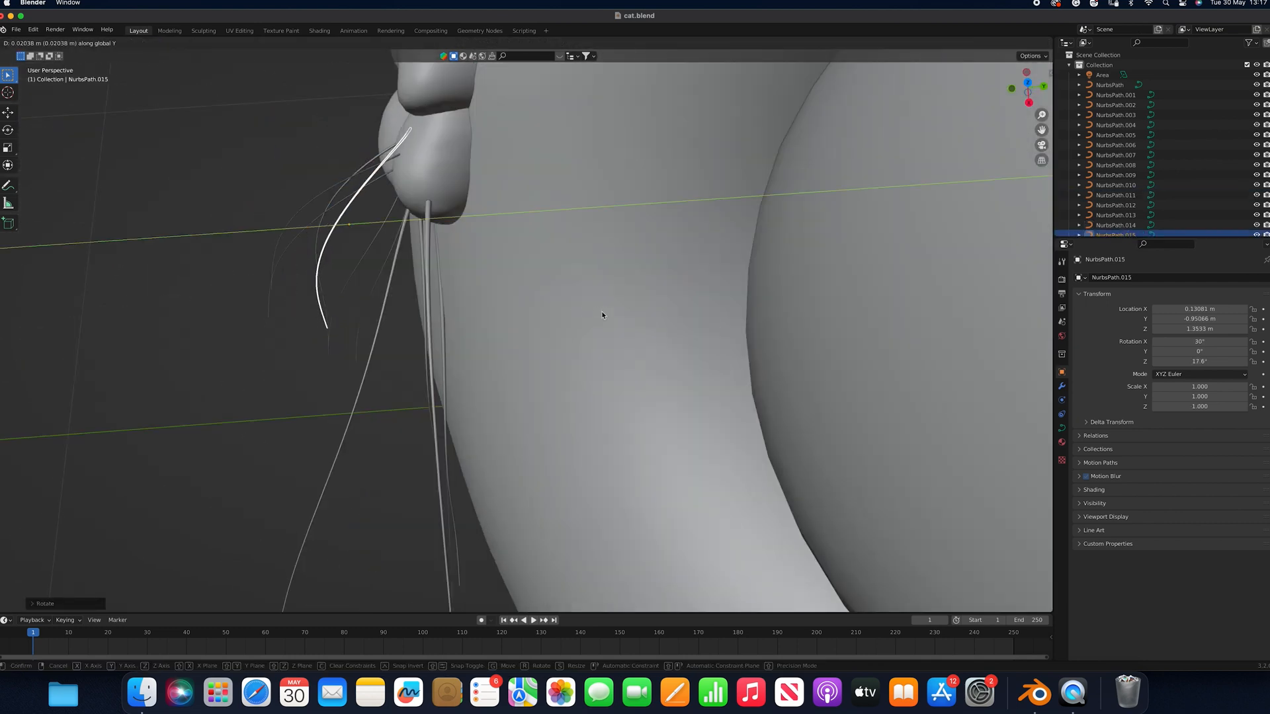
left_click(595, 311)
middle_click_drag(218, 125, 374, 104)
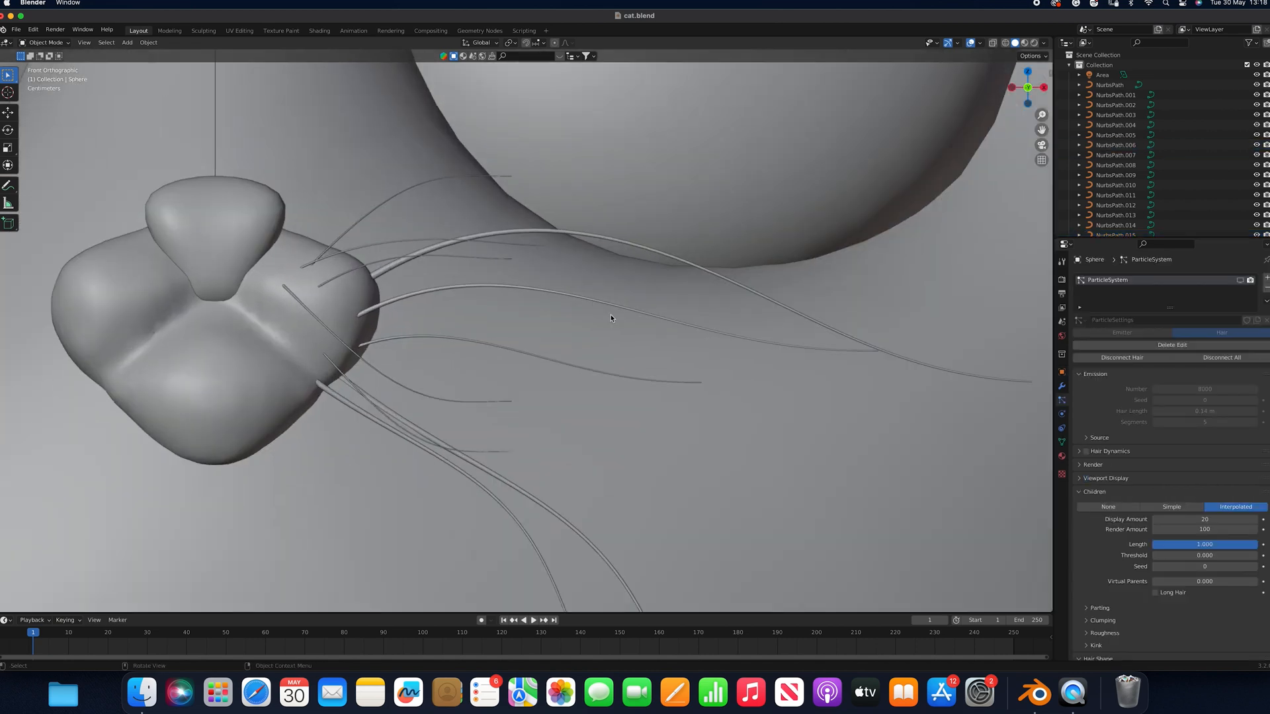
Convert the first curve whiskers at the side of the muzzle to meshes
scroll(611, 319, "up", 1)
left_click(319, 397)
left_click(149, 42)
right_click(320, 234)
mouse_move(315, 148)
left_click(363, 157)
left_click(315, 355)
left_click(351, 300)
right_click(351, 300)
left_click(399, 309)
Convert the uppermost small whisker beside the muzzle from a curve to a mesh
left_click(370, 251)
left_click(360, 245)
left_click(406, 252)
left_click(404, 233)
left_click(384, 222)
left_click(368, 172)
right_click(367, 172)
left_click(407, 187)
Convert the two long drooping whiskers below the others to meshes
left_click(292, 401)
right_click(292, 401)
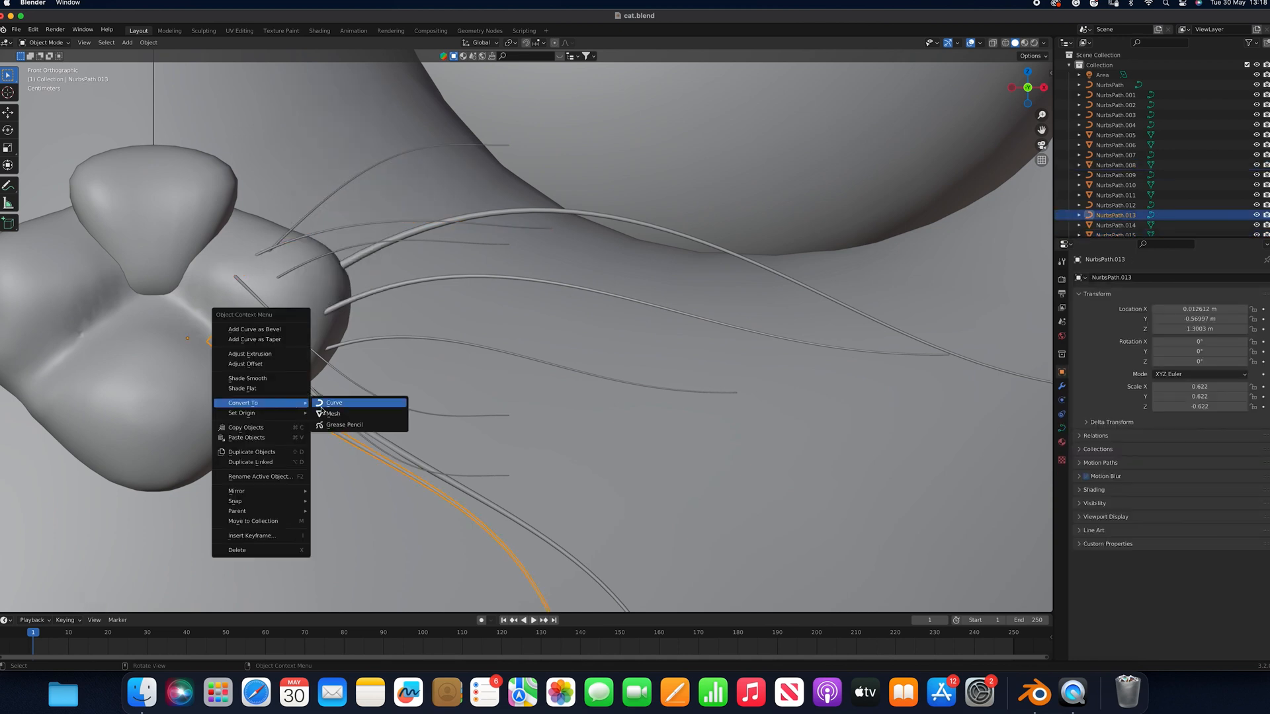
left_click(333, 414)
left_click(317, 397)
left_click(357, 424)
right_click(357, 423)
left_click(398, 437)
Convert the lowest of the three long side-pointing whiskers to a mesh and check the remaining muzzle whiskers
left_click(399, 407)
left_click(402, 338)
right_click(402, 338)
left_click(443, 351)
left_click(396, 289)
left_click(402, 235)
left_click(399, 154)
Select all the whiskers beside the muzzle and join them into a single mesh object
left_click(423, 222, "shift")
left_click(404, 234, "shift")
left_click(363, 246, "shift")
left_click(365, 297, "shift")
left_click(324, 360, "shift")
left_click(333, 347, "shift")
left_click(317, 397, "shift")
left_click(292, 401, "shift")
left_click(357, 425, "shift")
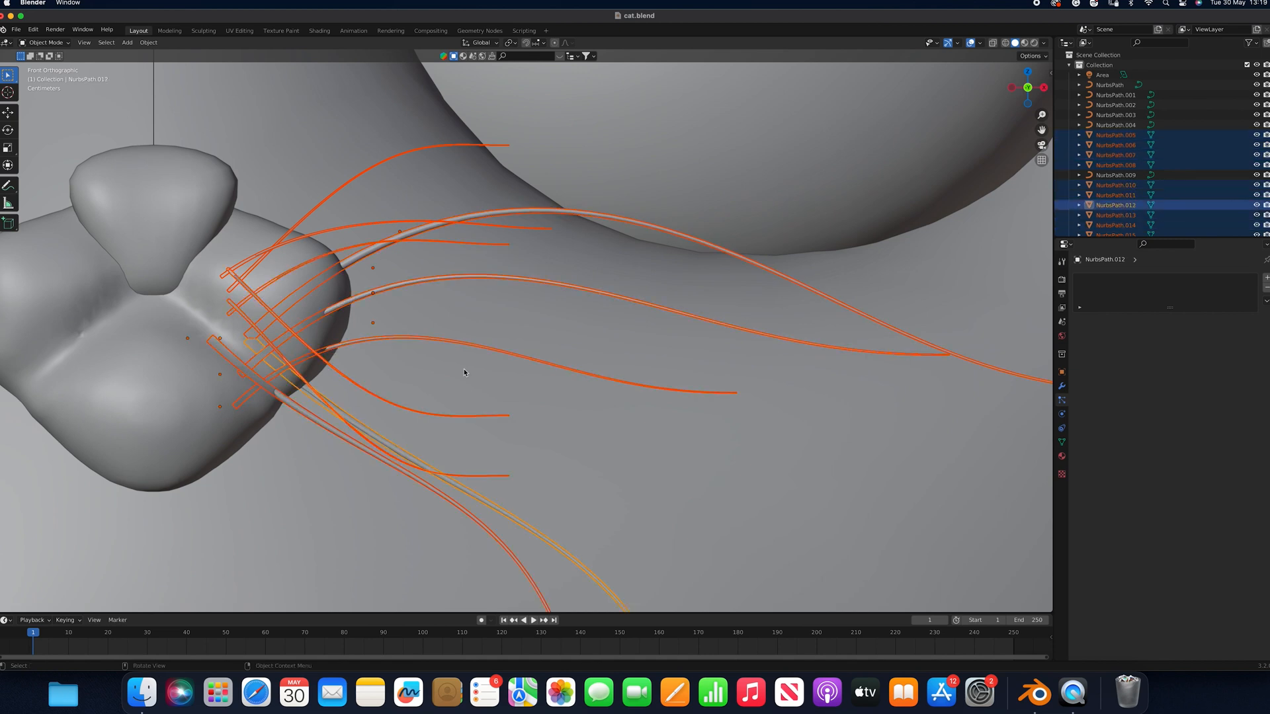
right_click(470, 366)
left_click(474, 356)
Open the base color of the joined whiskers' material
scroll(567, 363, "down", 5)
left_click(1062, 456)
left_click(1209, 408)
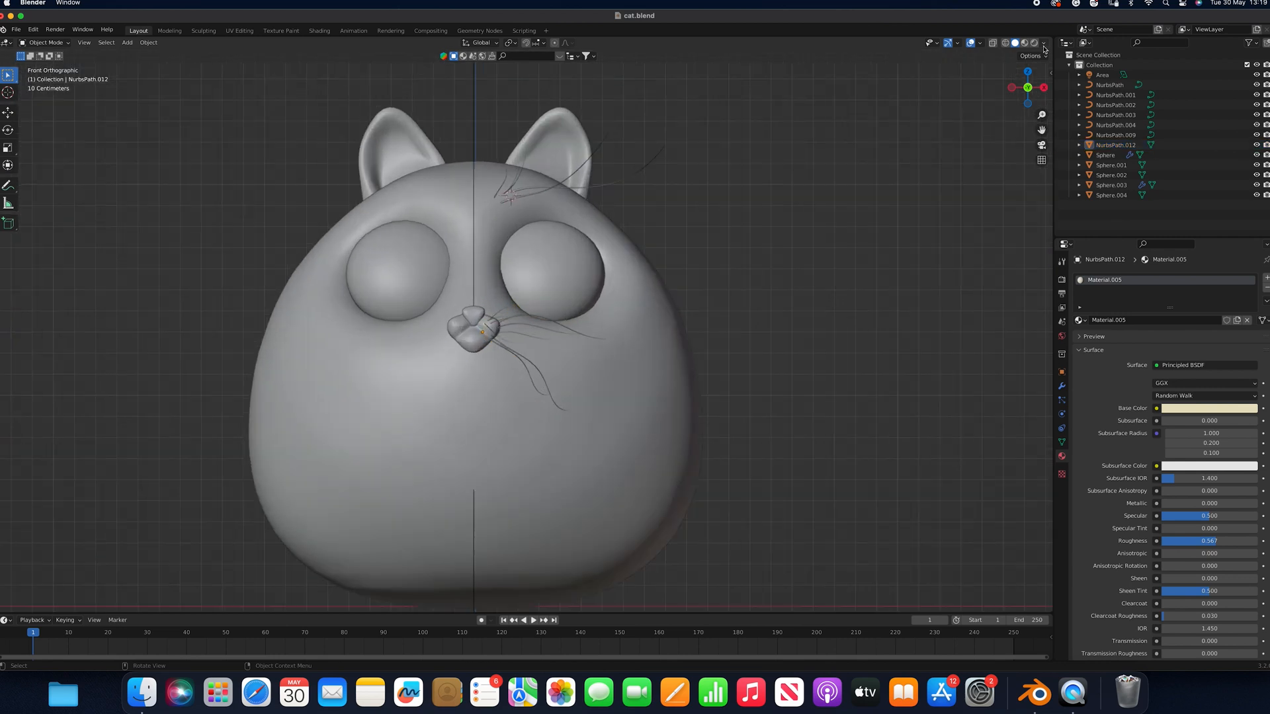
Switch the viewport to rendered shading and show the fur particle system of the cat's body
key("z")
left_click(681, 357)
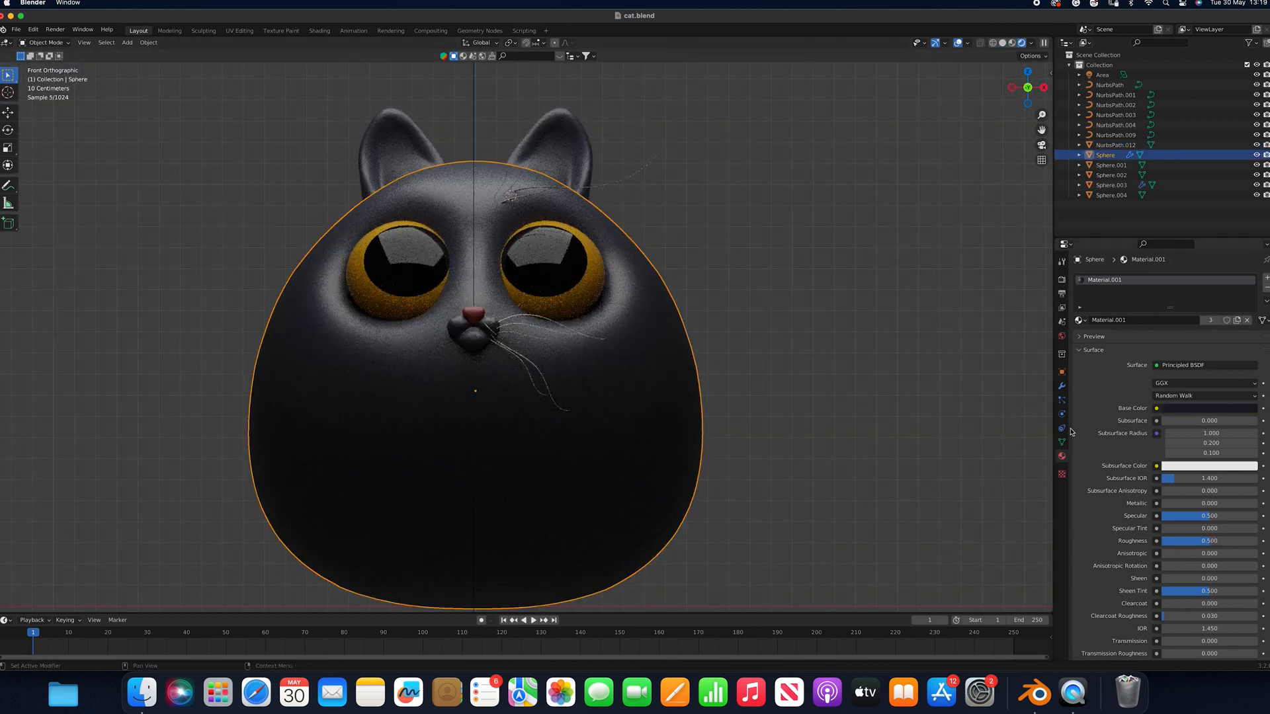
left_click(1061, 400)
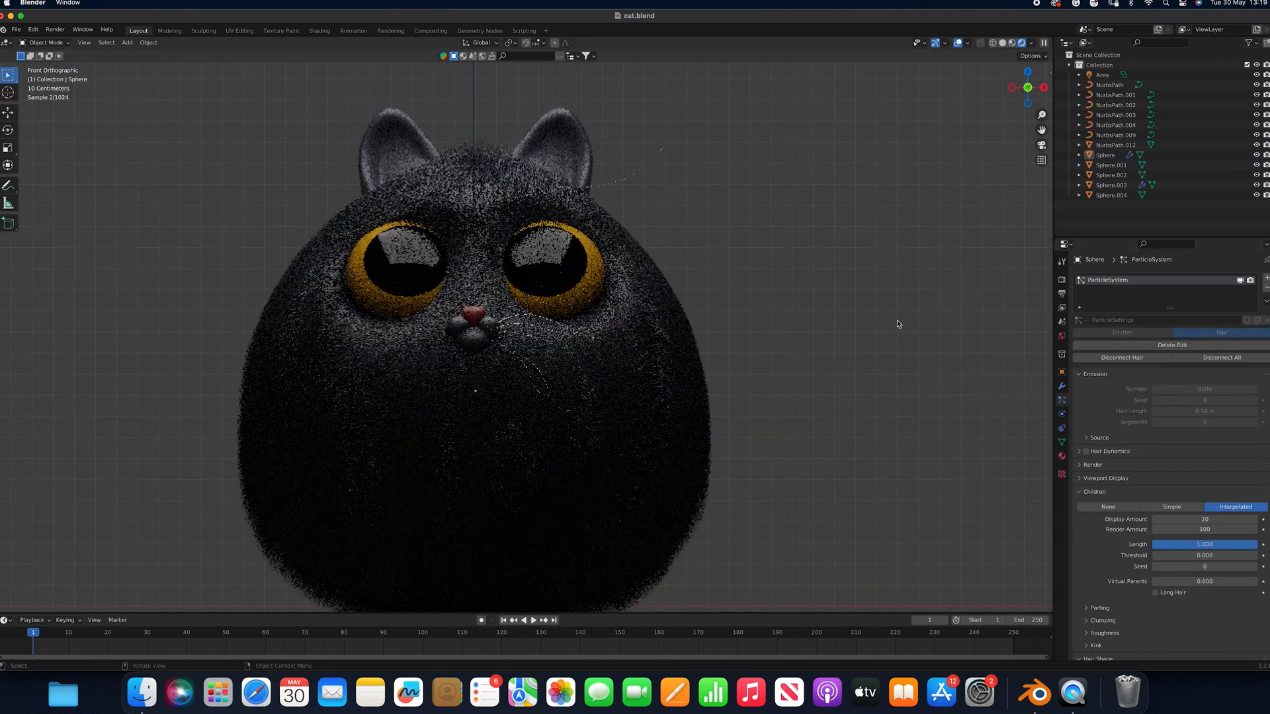
Add an X-axis Mirror modifier to the joined muzzle whiskers, using Sphere.002 as the mirror object
left_click(511, 324)
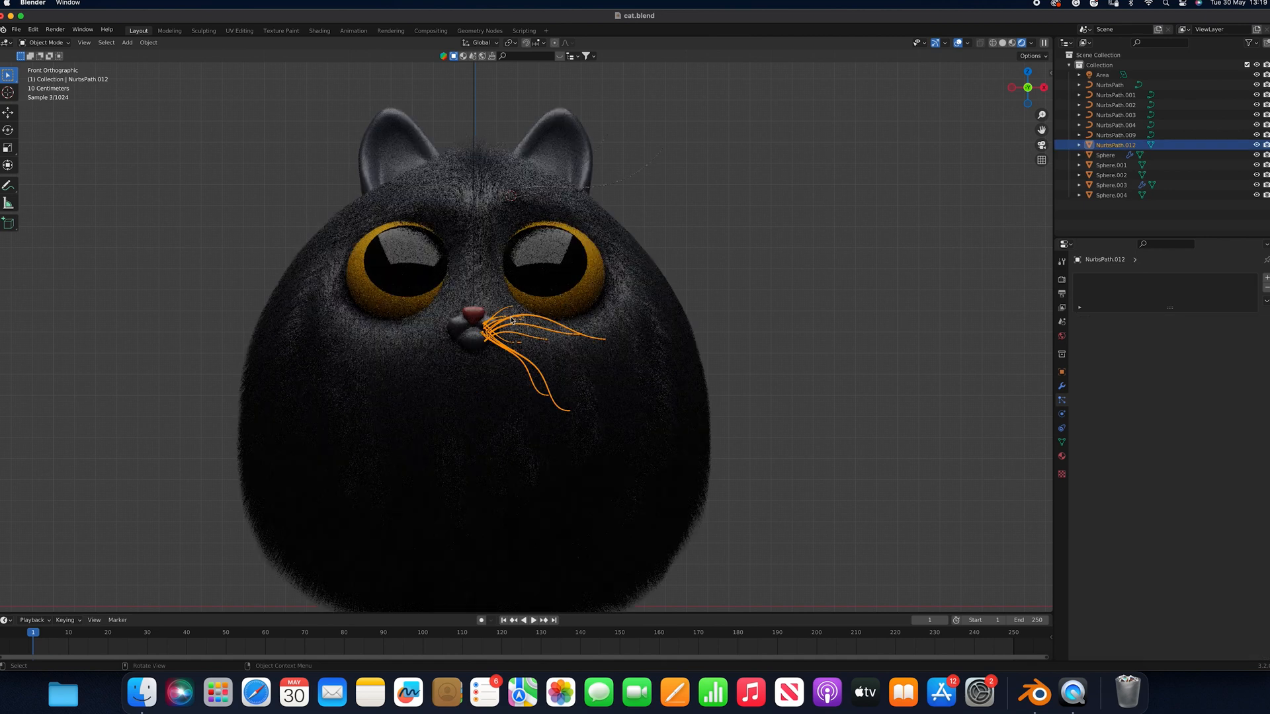
left_click(1061, 386)
left_click(1103, 277)
left_click(1105, 390)
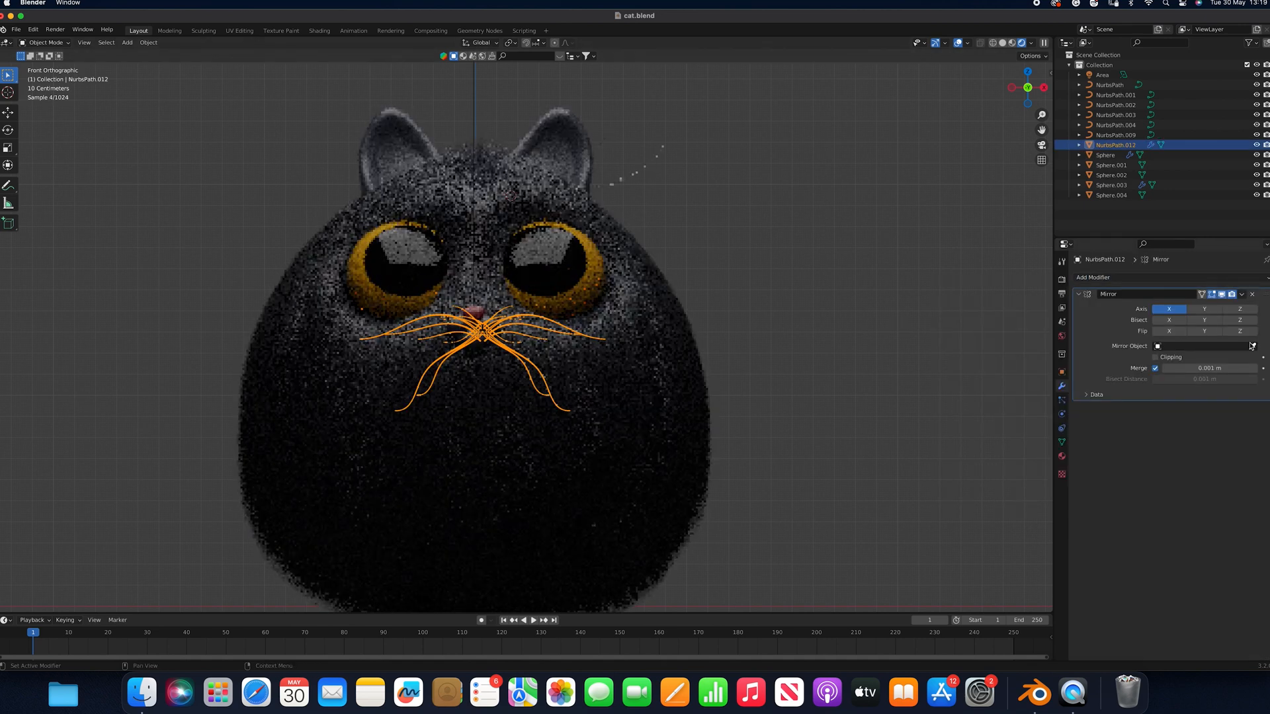
left_click(490, 313)
left_click(921, 263)
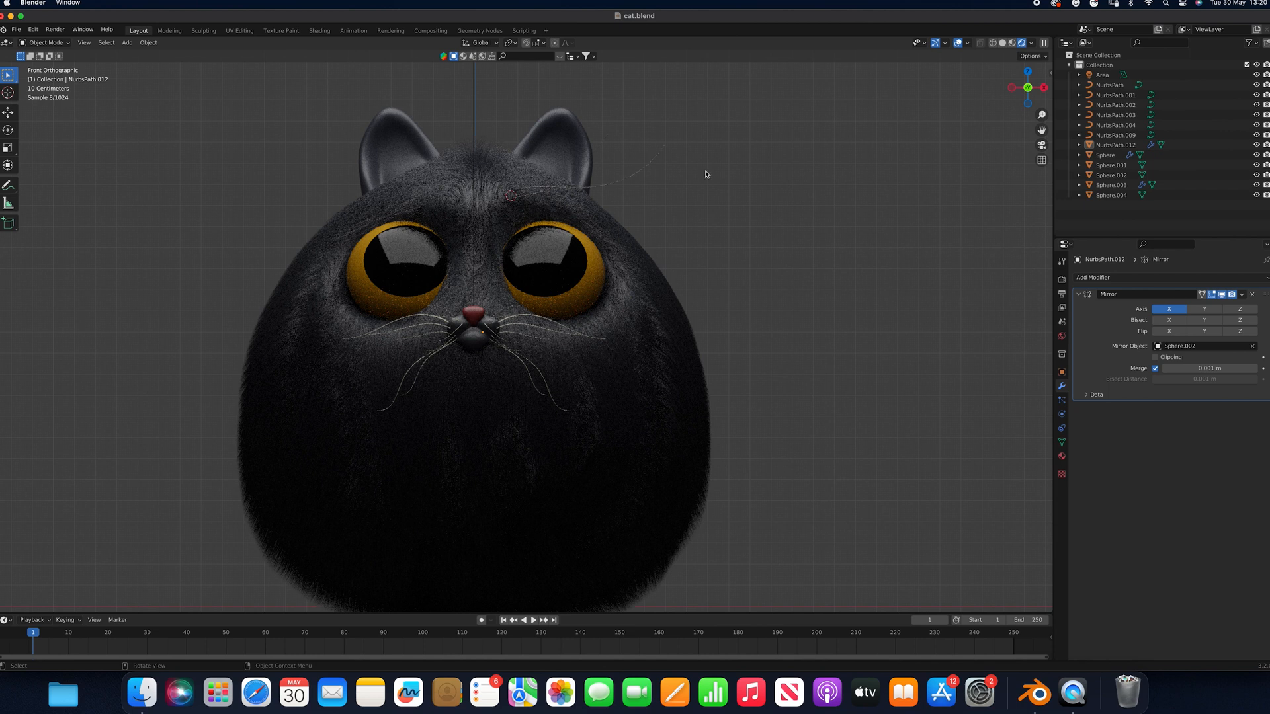
left_click(653, 163)
left_click(763, 205)
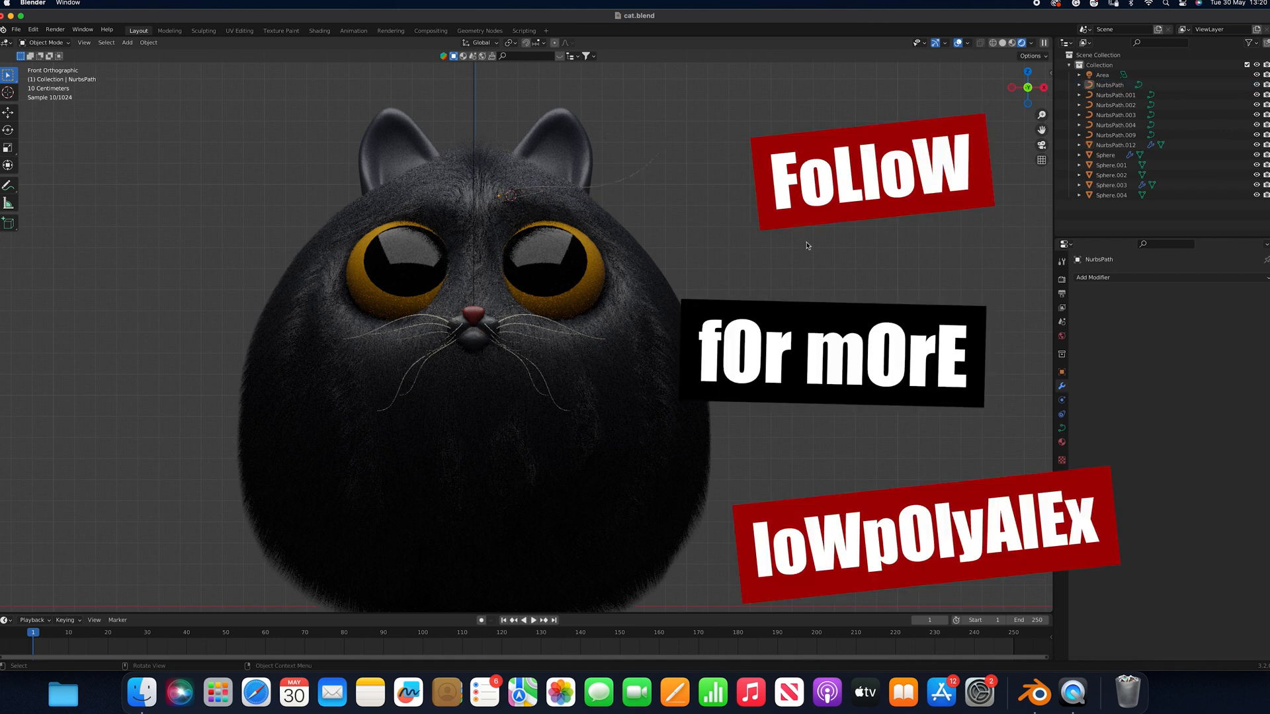